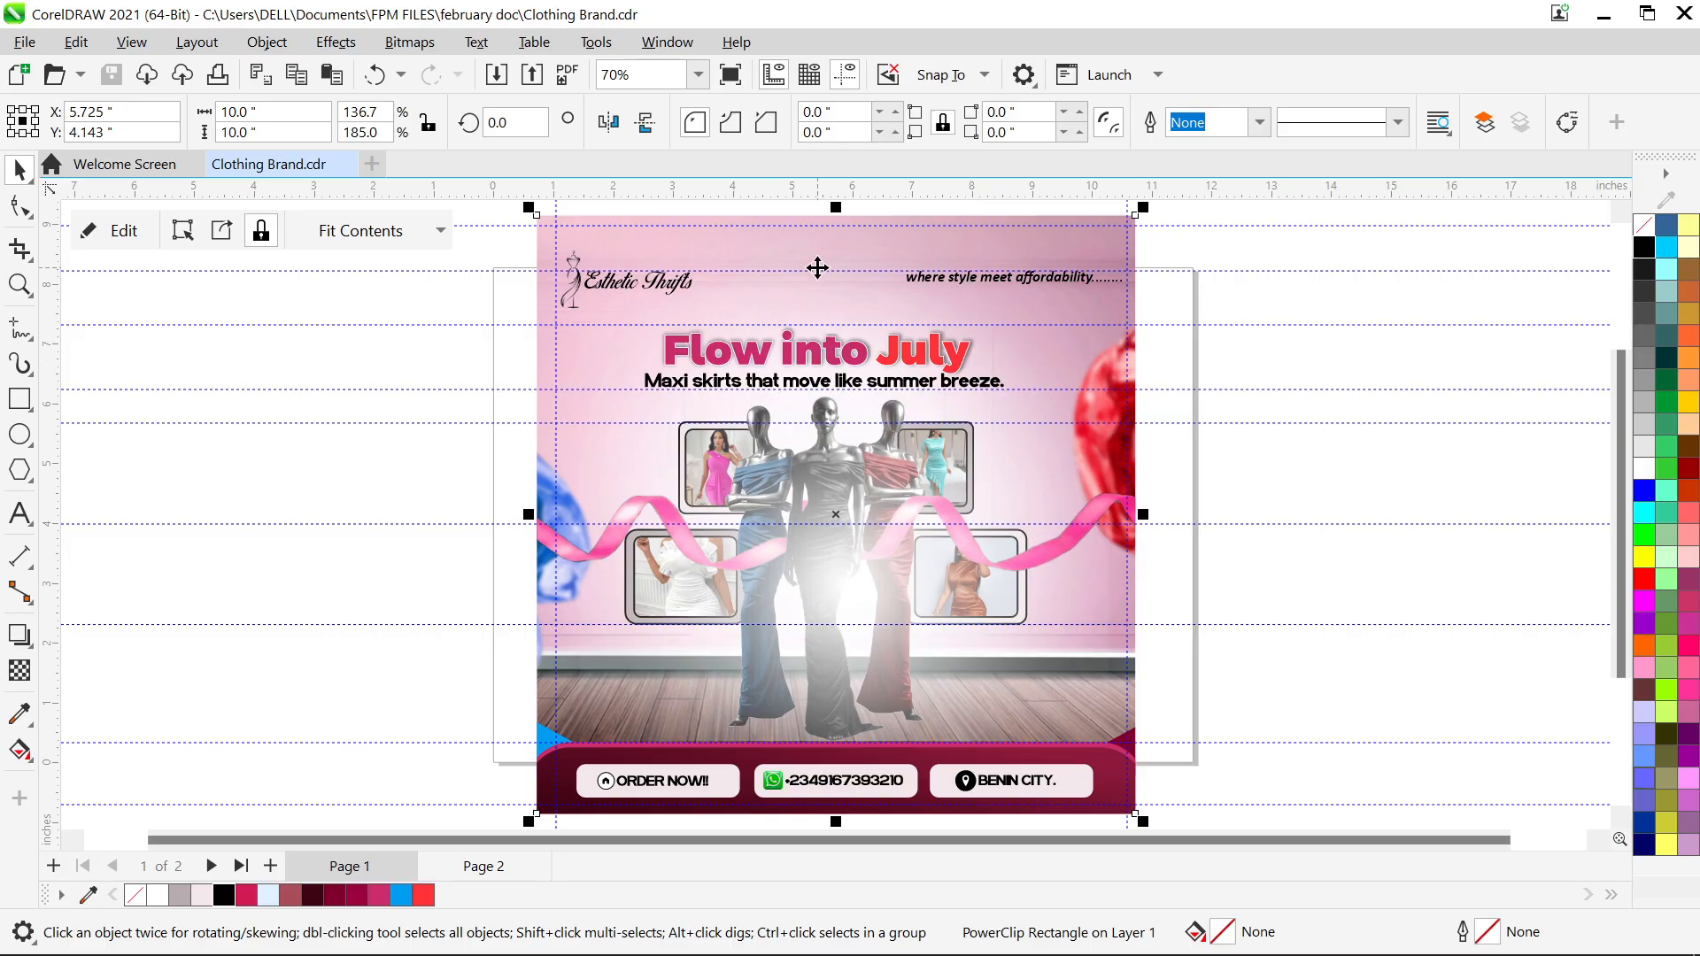
Draw a 10 by 10 inch square and place it just to the right of the finished flyer
left_click(19, 398)
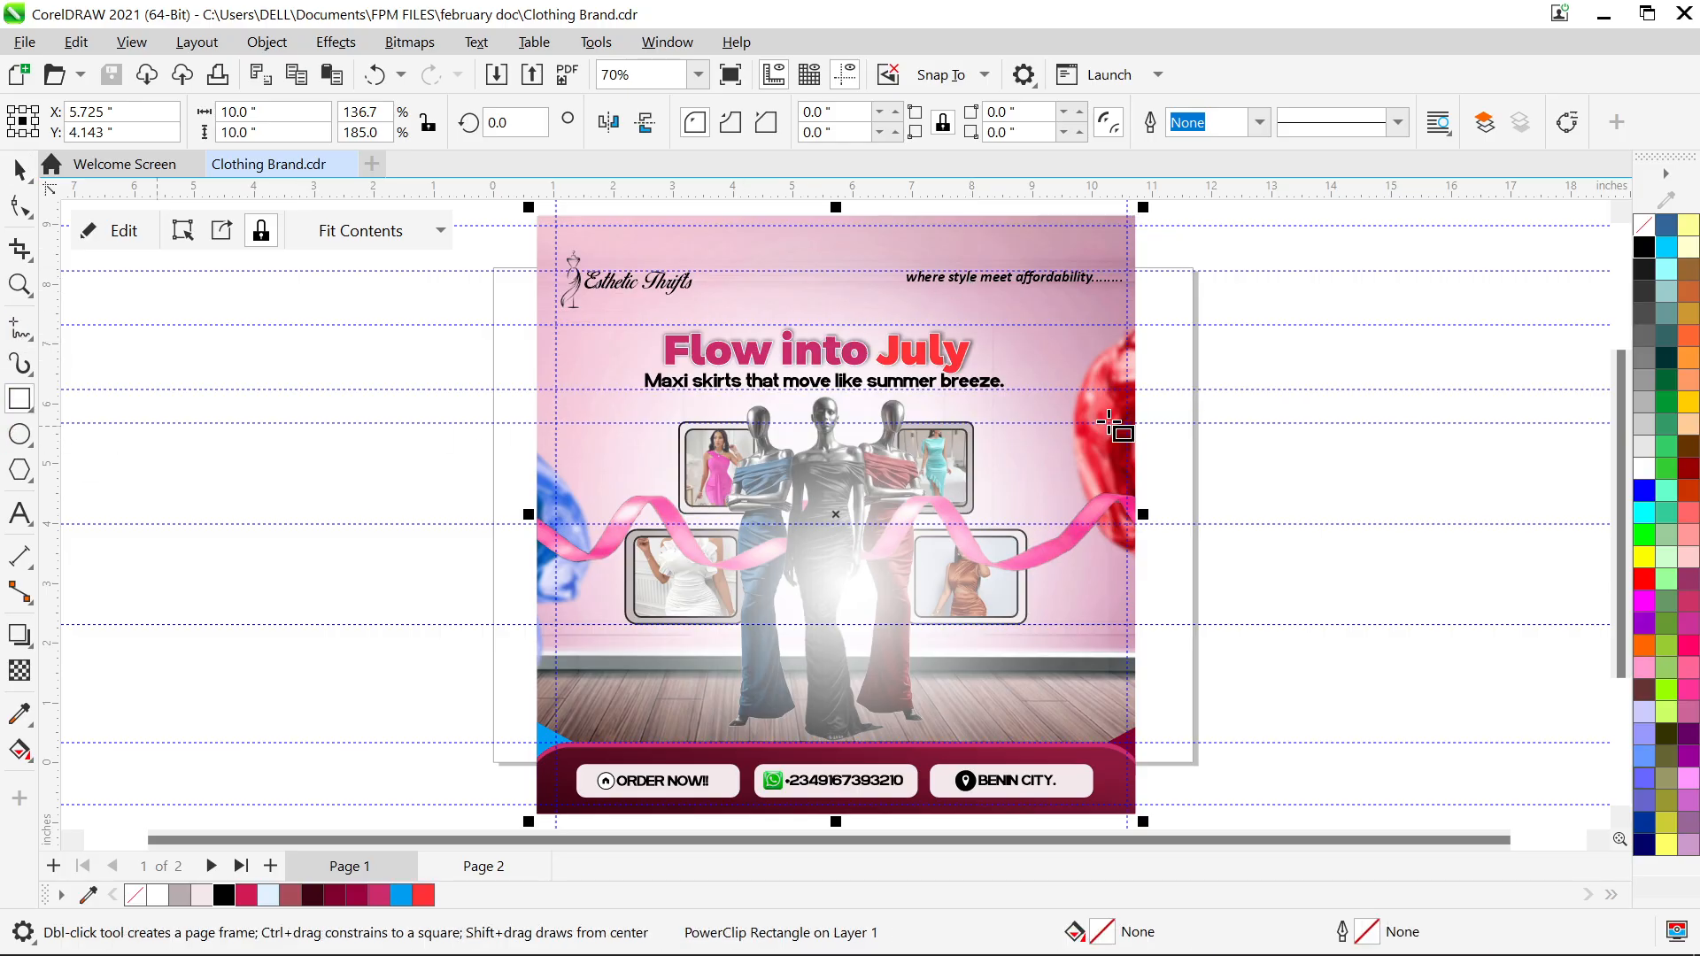
left_click_drag(1214, 234, 1407, 505)
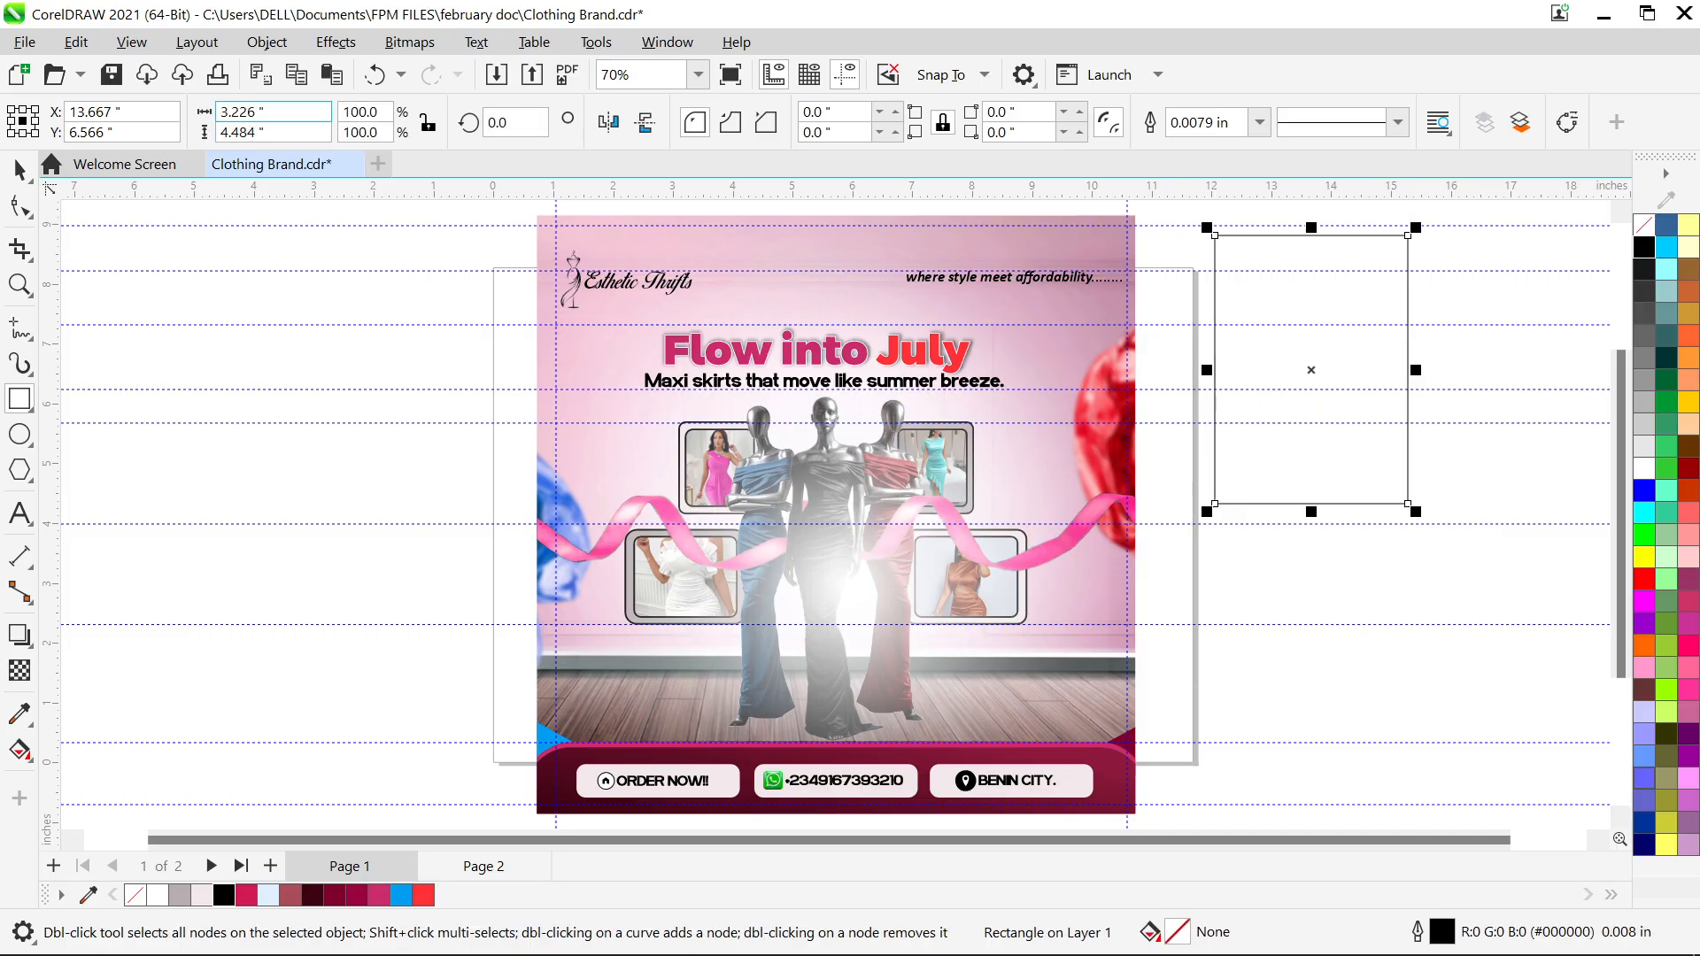
left_click_drag(255, 111, 196, 133)
type("10")
left_click_drag(255, 132, 188, 133)
type("10")
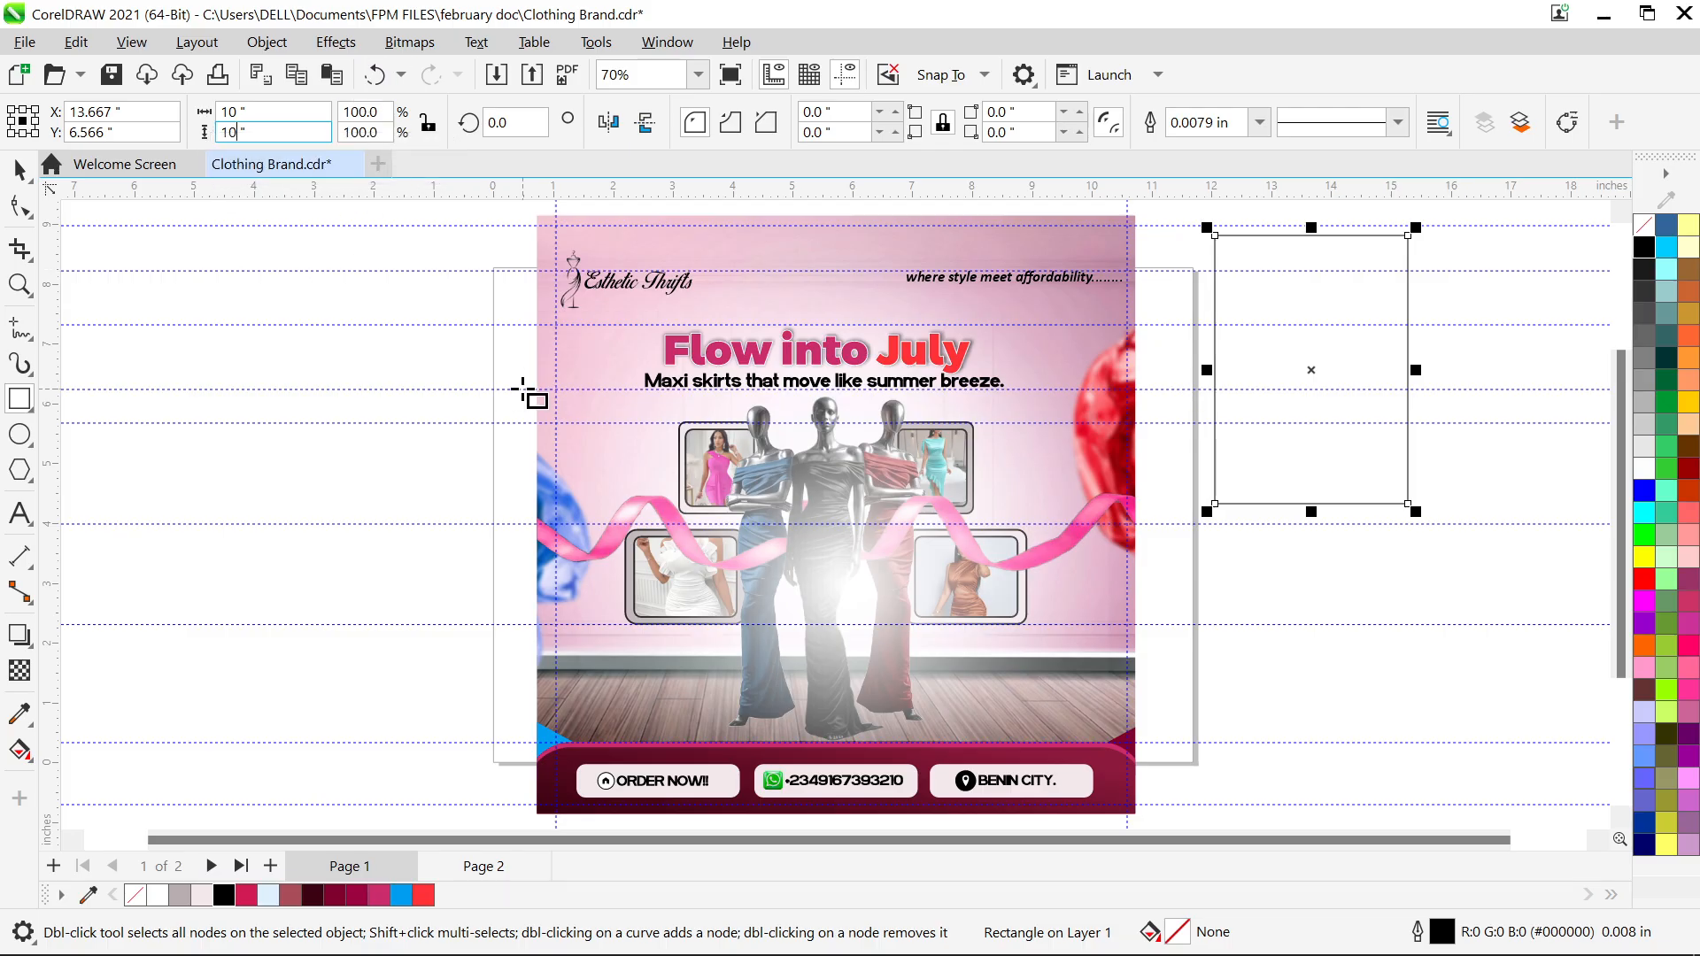
key("Return")
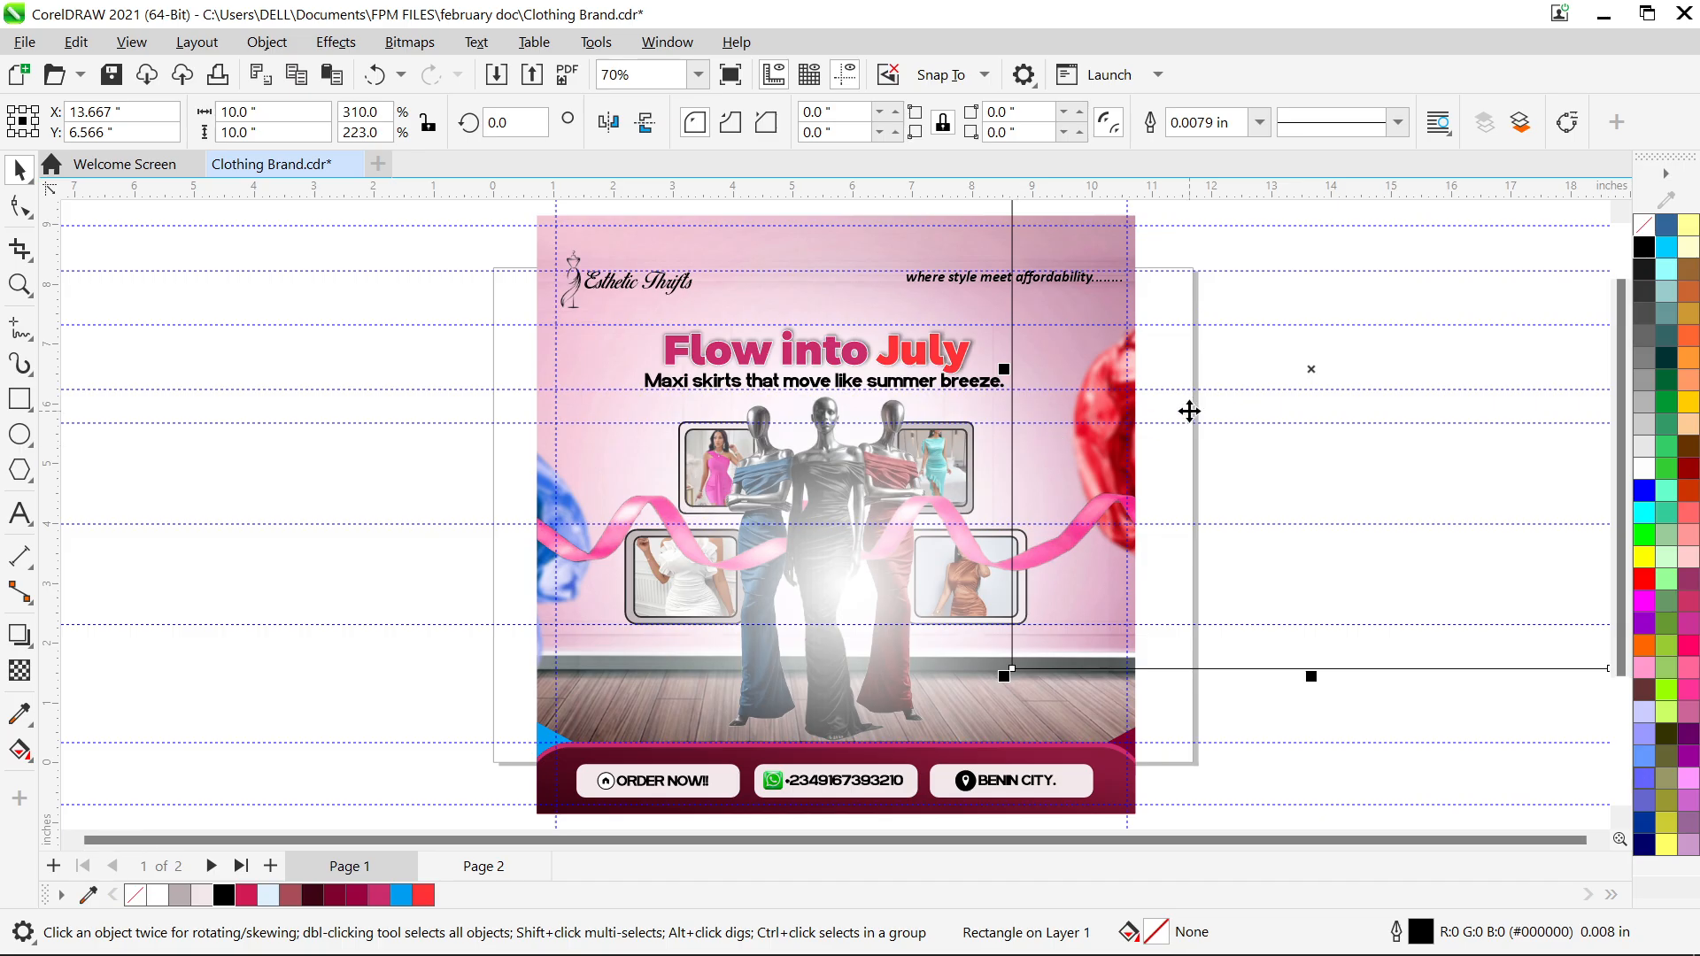
key("F4")
left_click_drag(974, 246, 1092, 364)
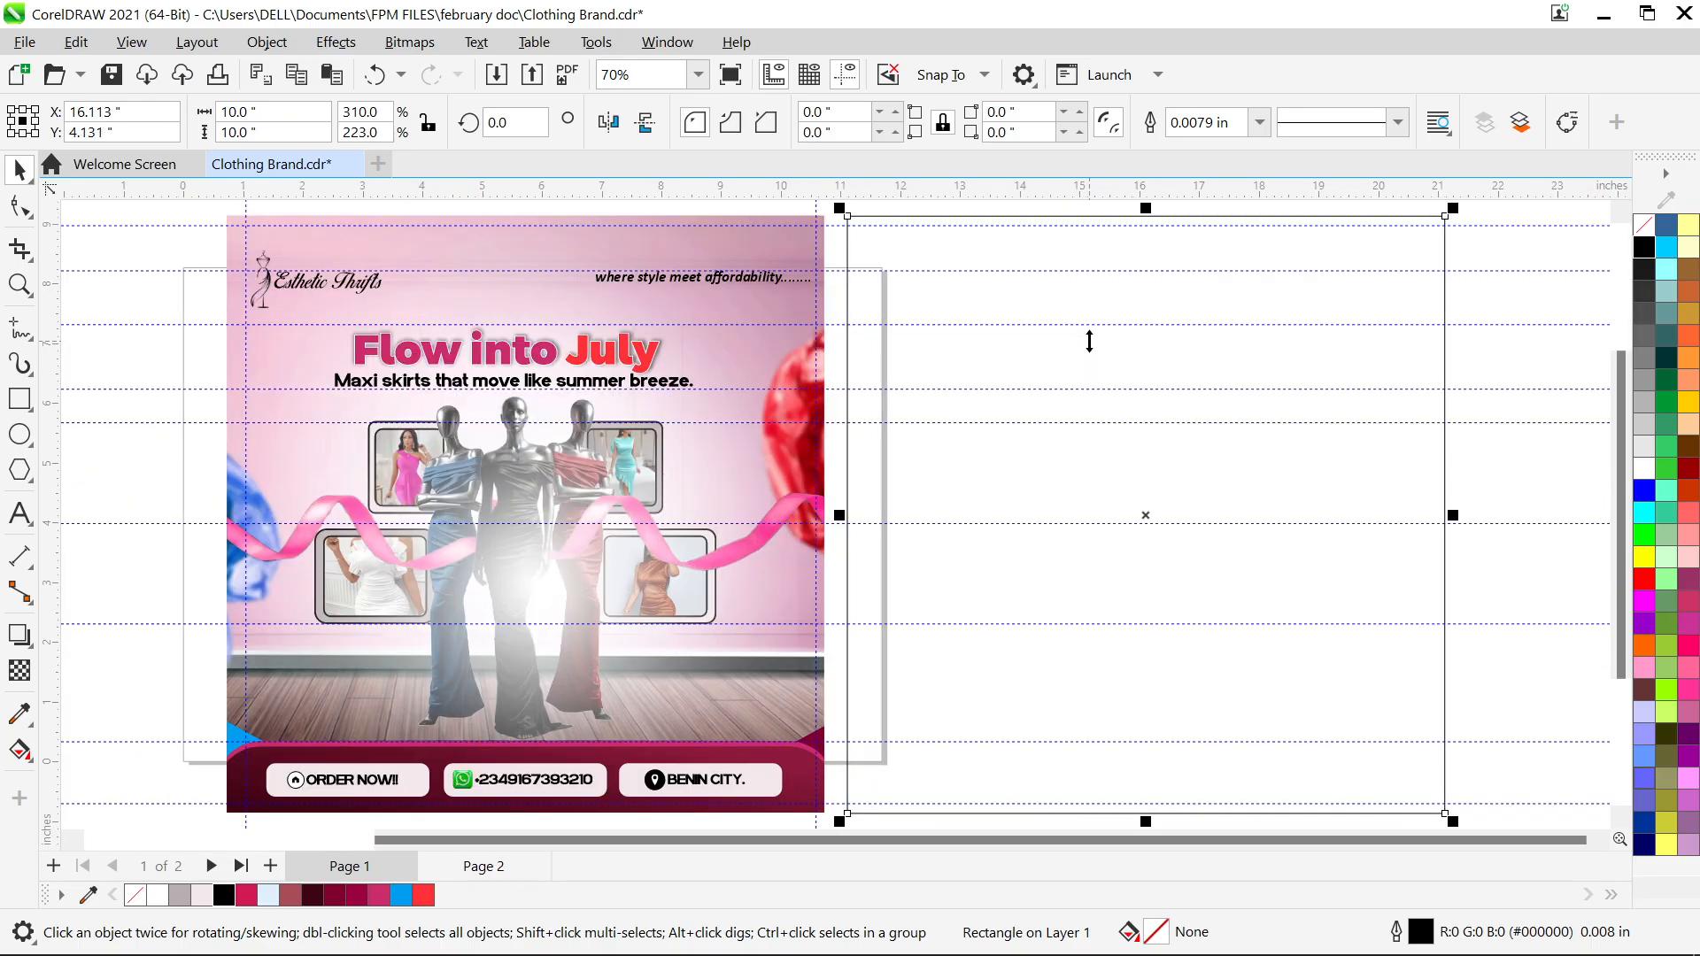
Add a horizontal guideline at the flyer's top edge and nudge the new square into line with it
scroll(998, 289, "up", 3)
scroll(815, 200, "up", 3)
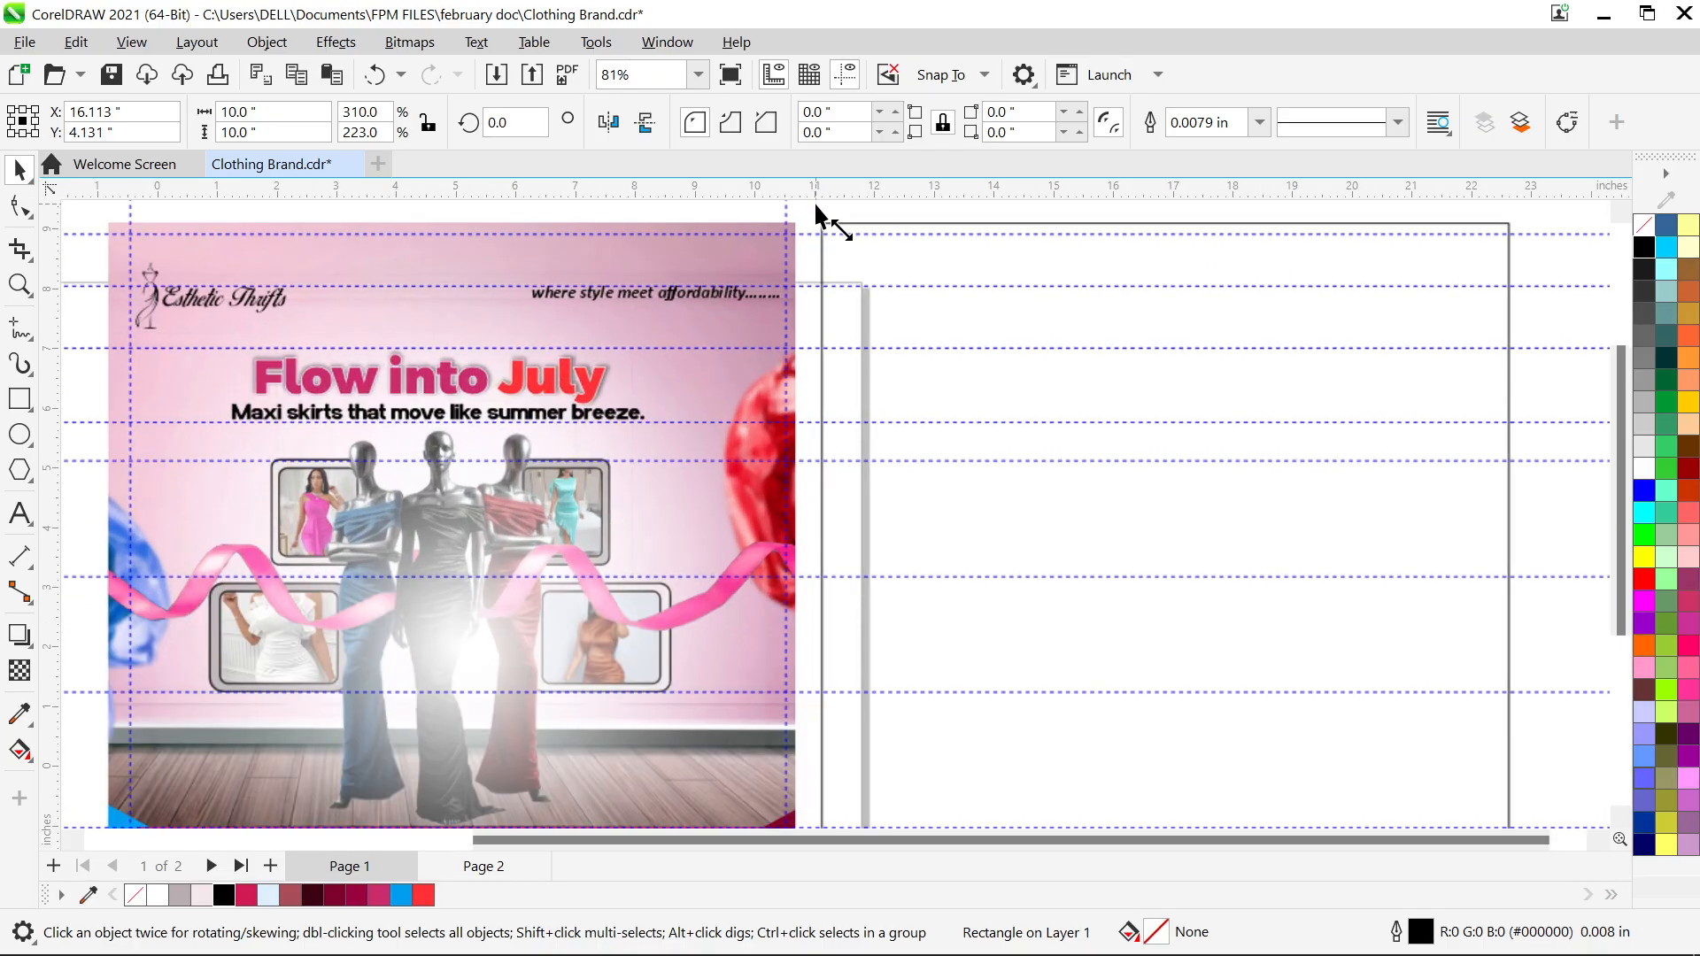
scroll(815, 222, "up", 5)
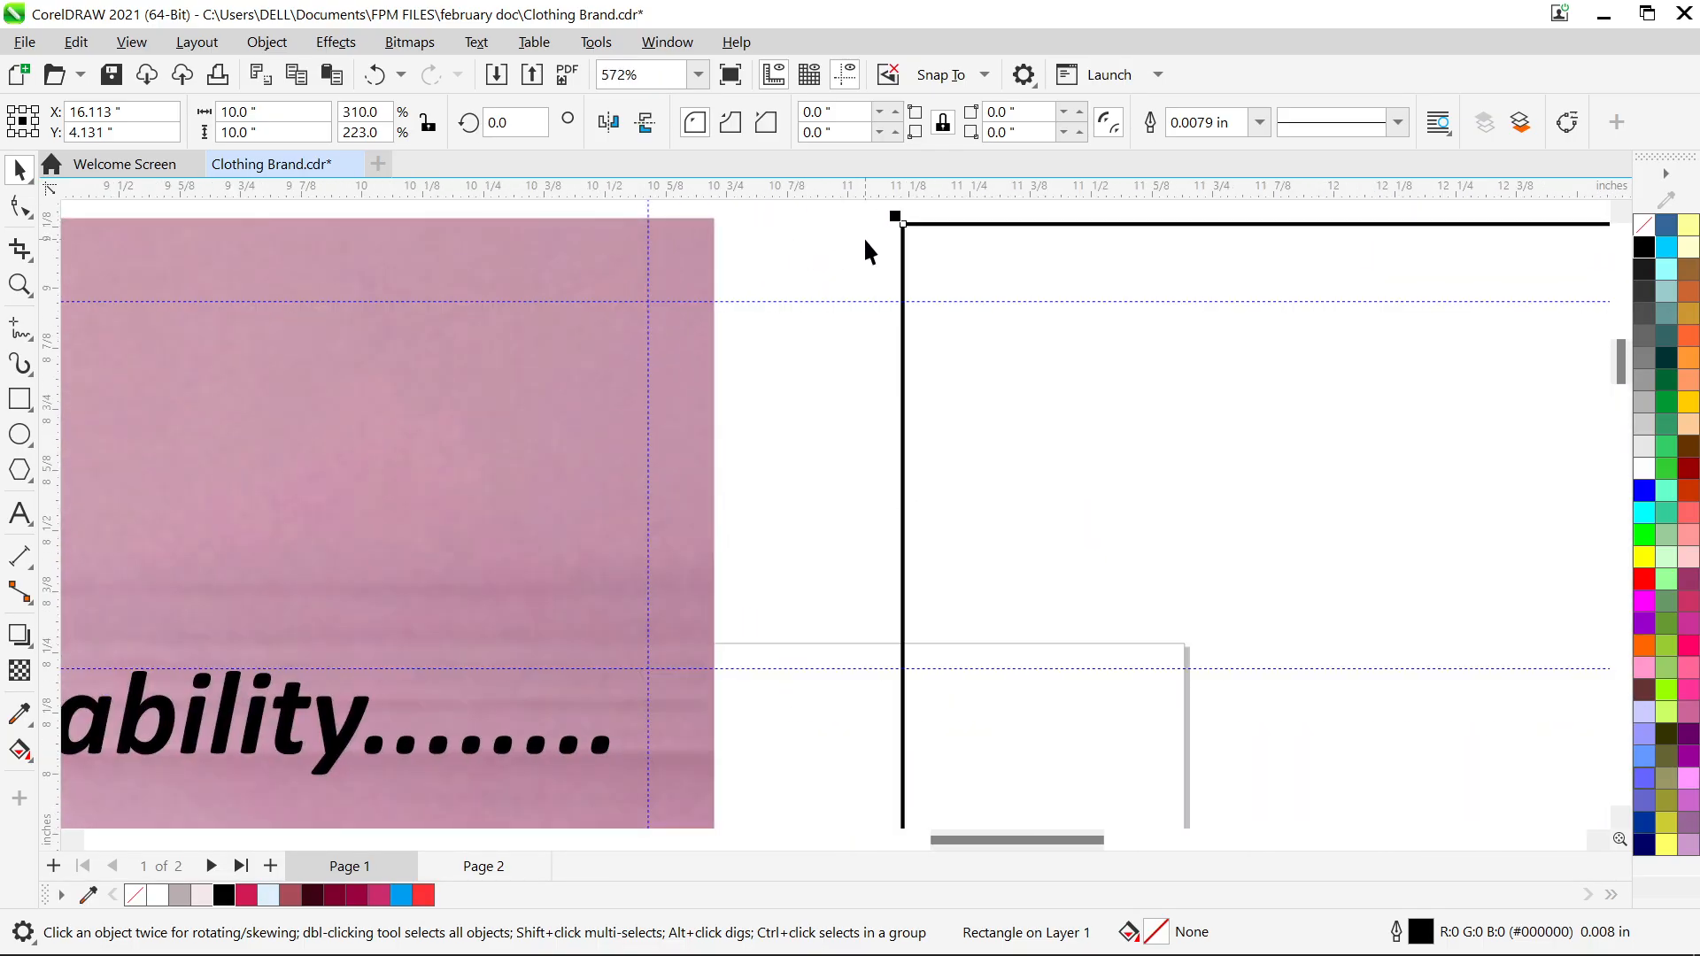
left_click_drag(881, 188, 905, 226)
key("Up")
key("Up")
key("Up")
key("Down")
key("Down")
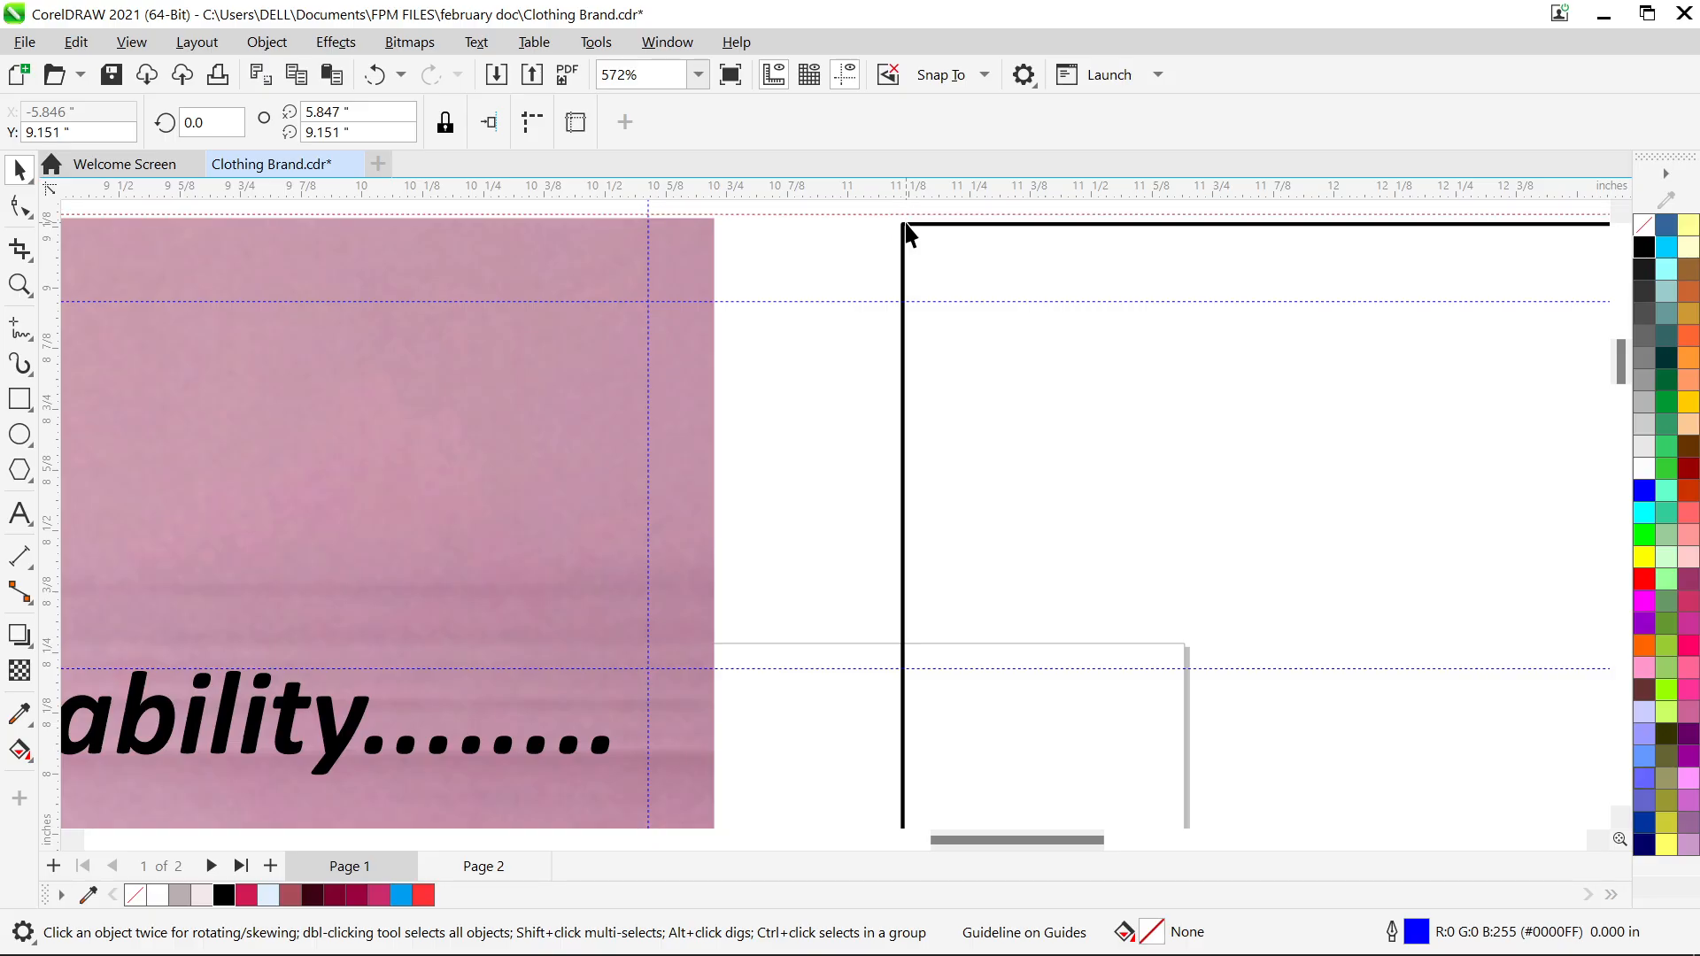
left_click_drag(933, 235, 936, 239)
key("F4")
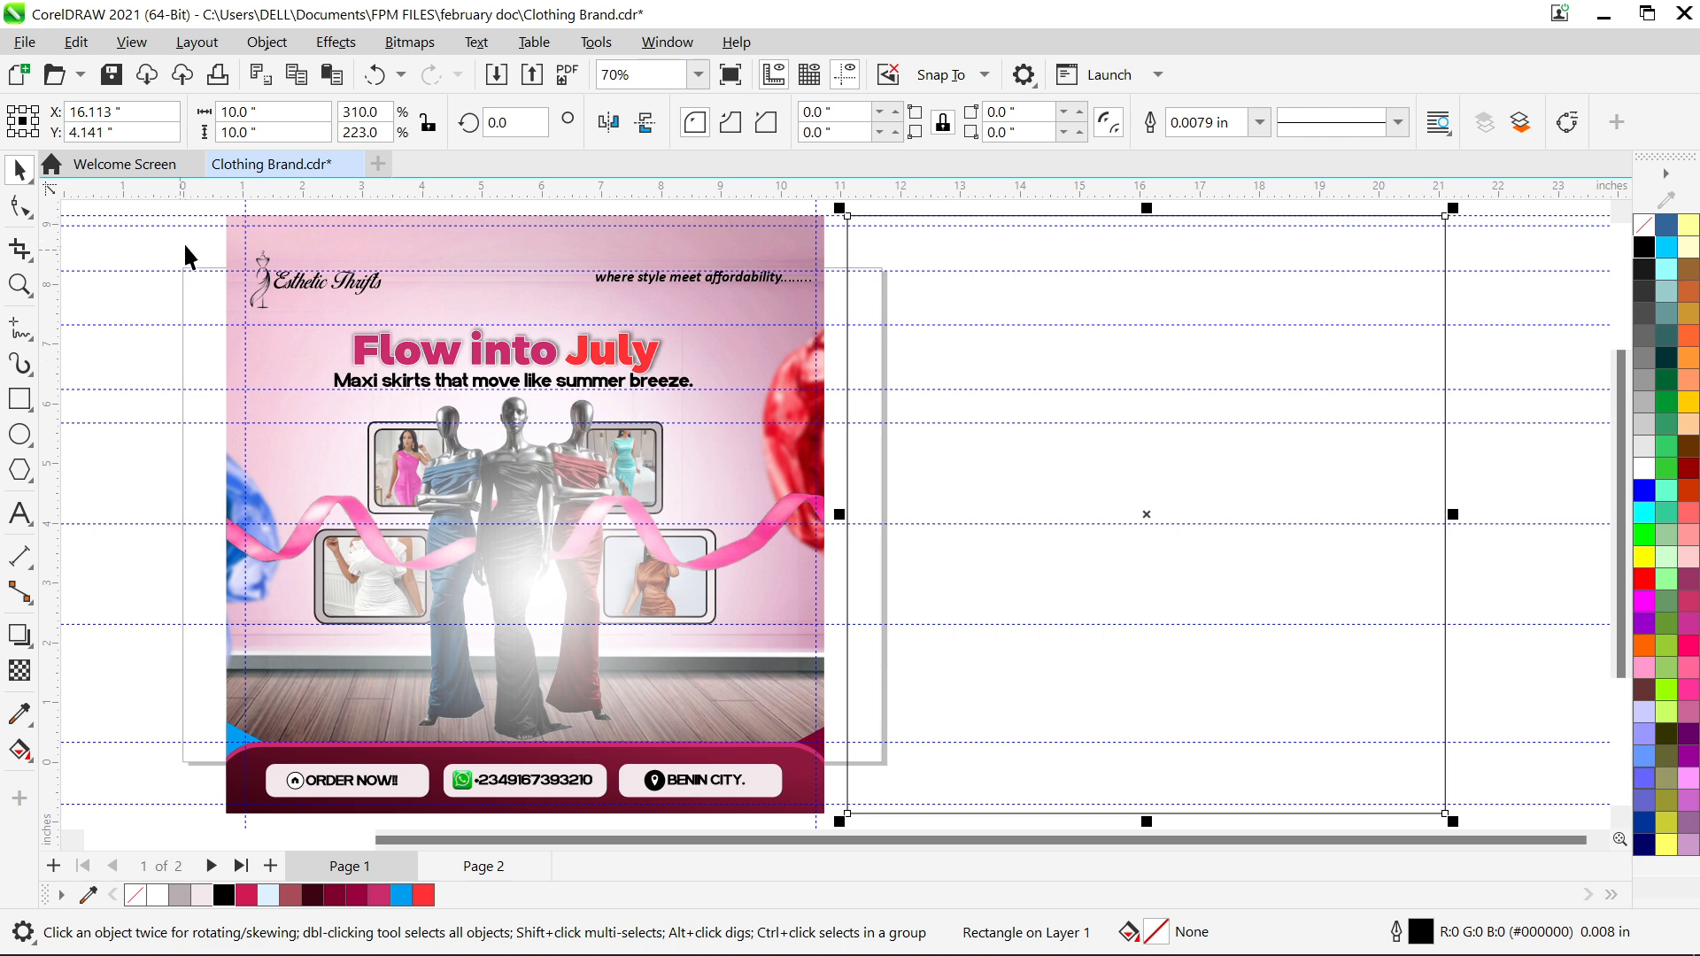
Copy the pink room background image from inside the flyer's PowerClip and paste it onto the page
left_click(202, 274)
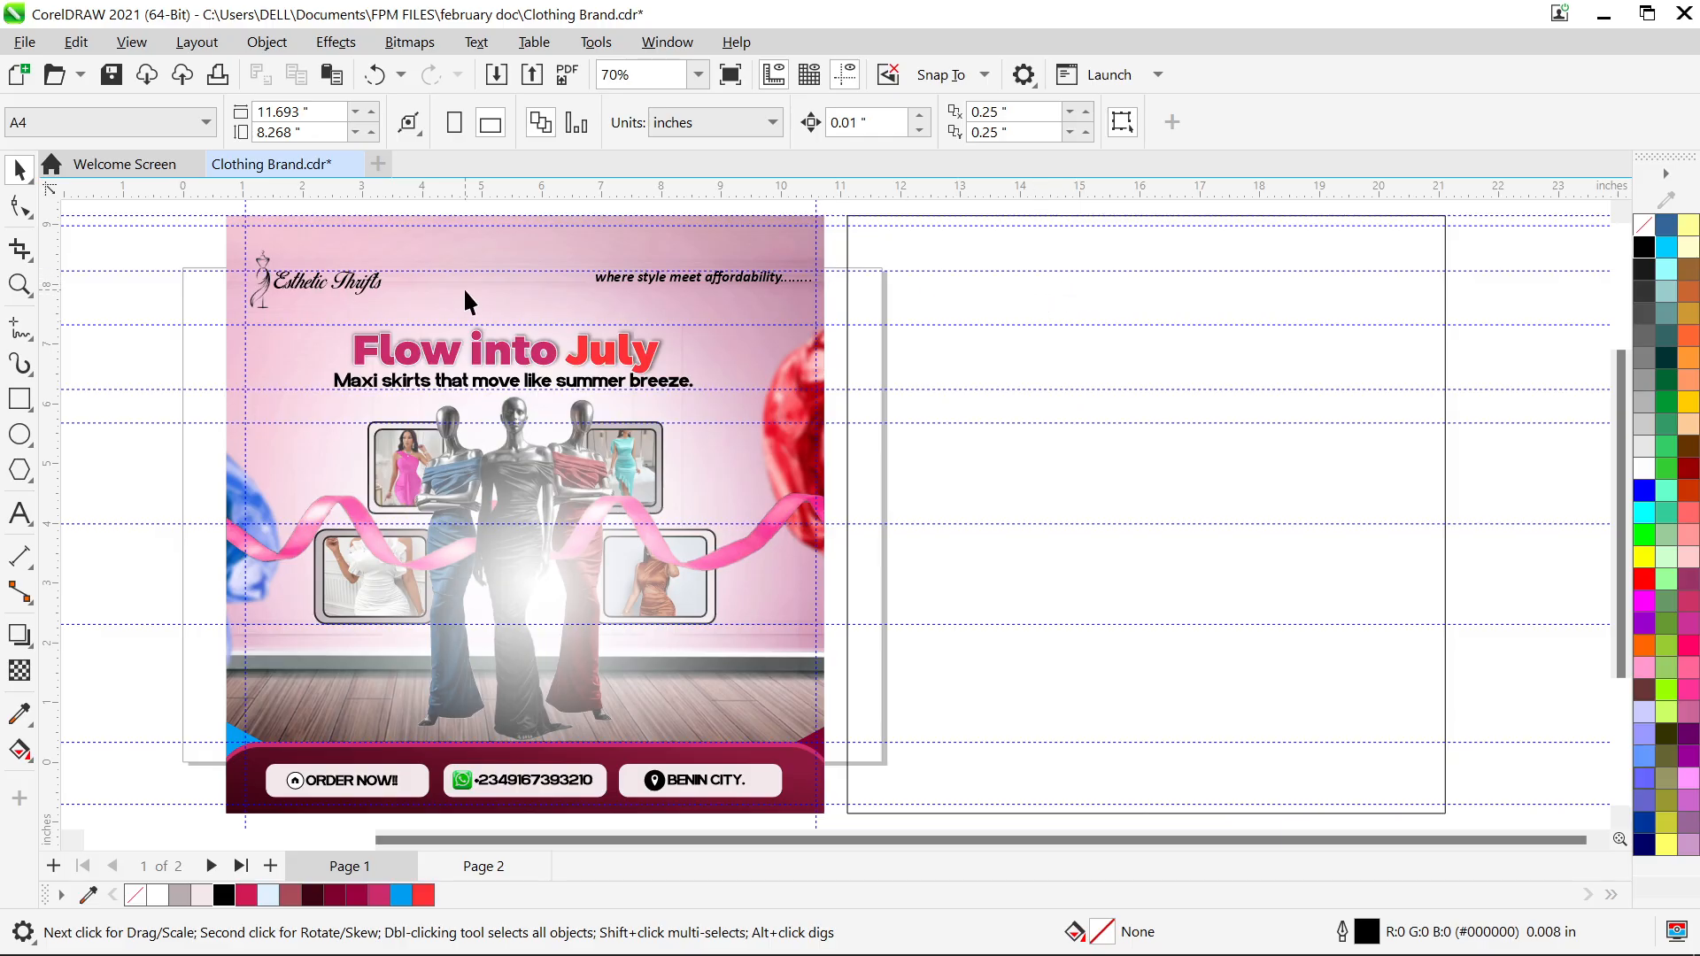
left_click(493, 248)
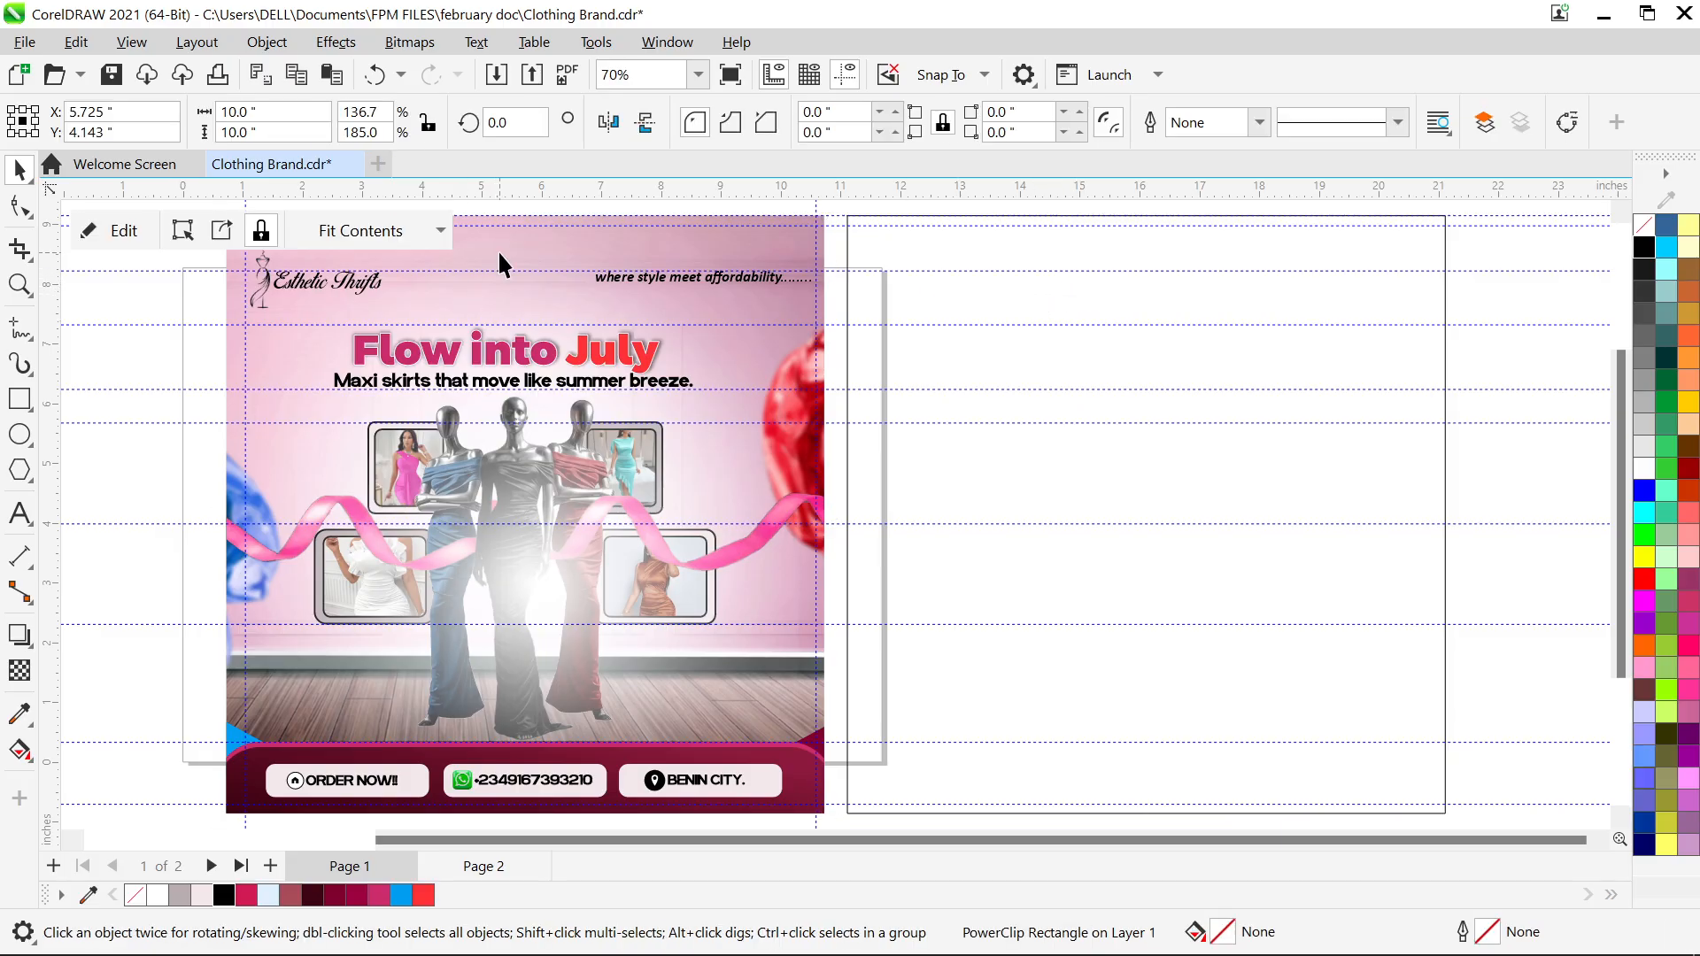
double_click(498, 249)
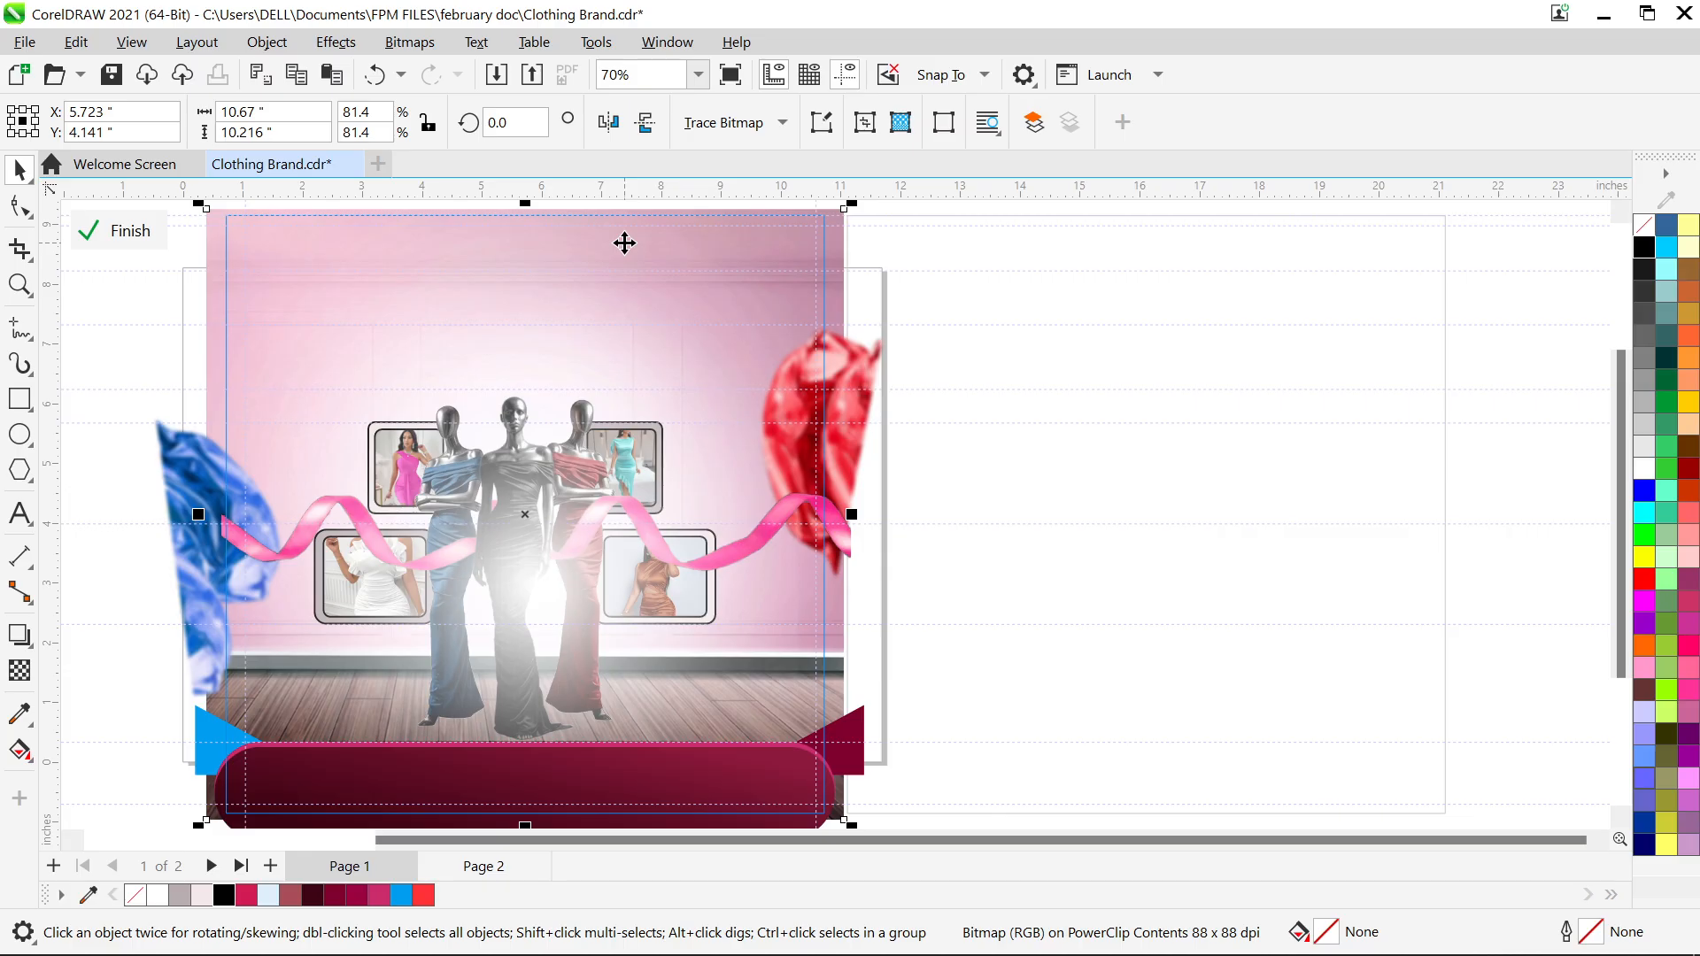
right_click(624, 244)
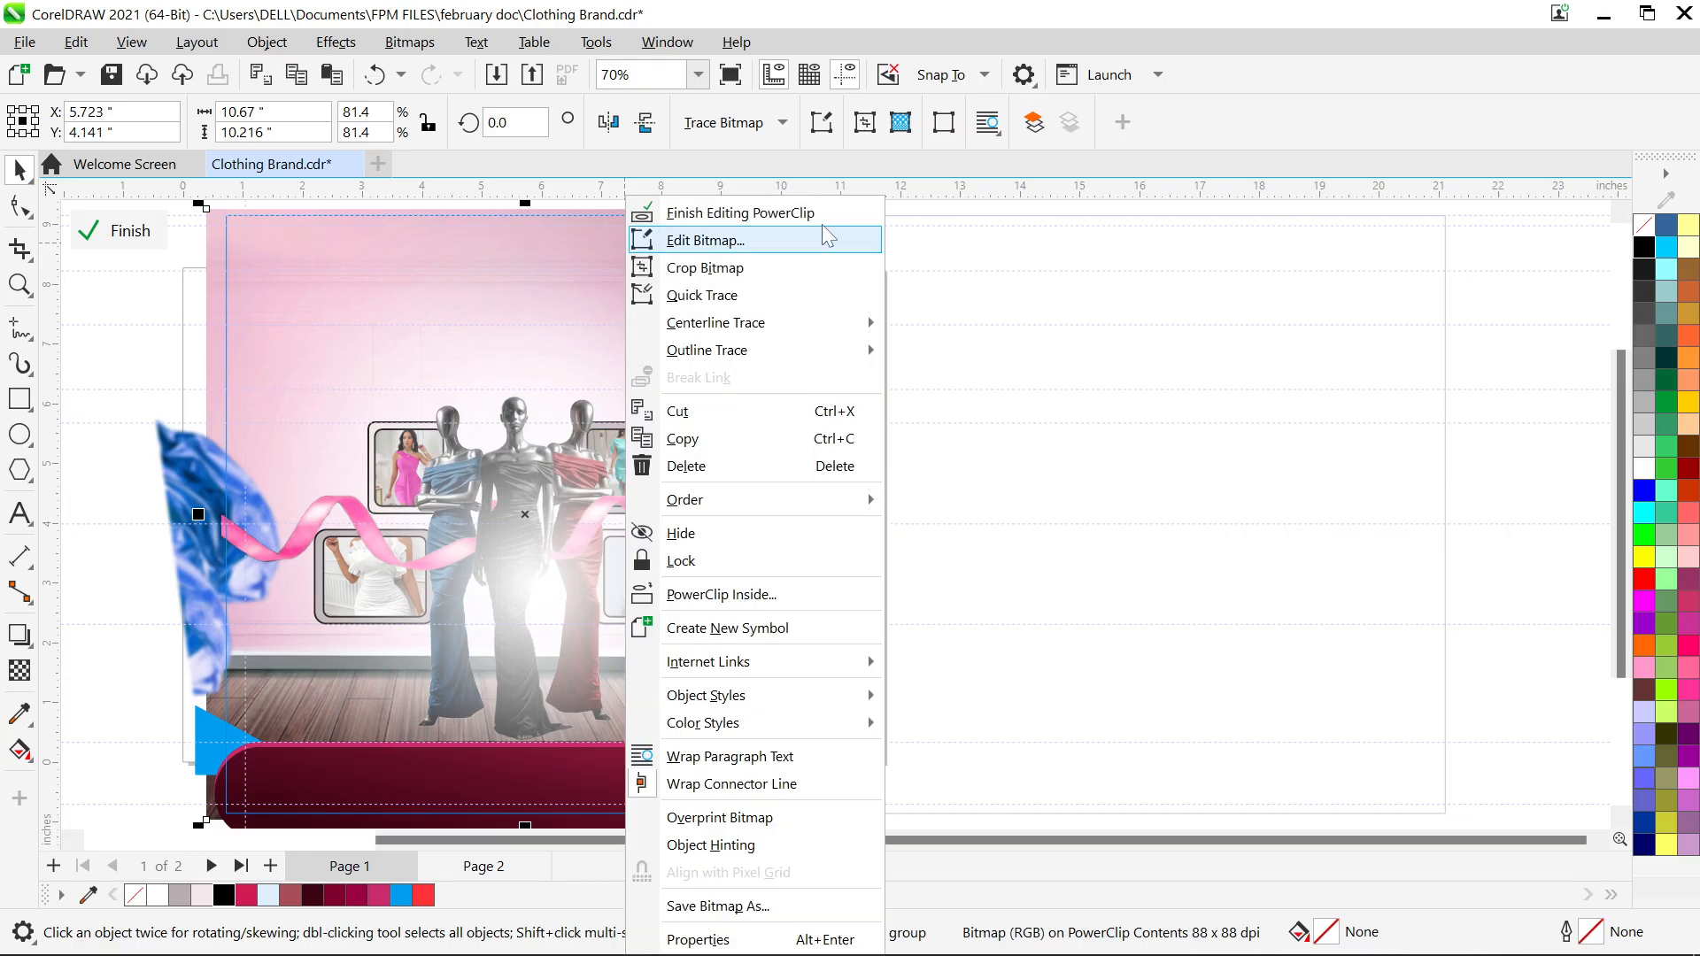
left_click(801, 210)
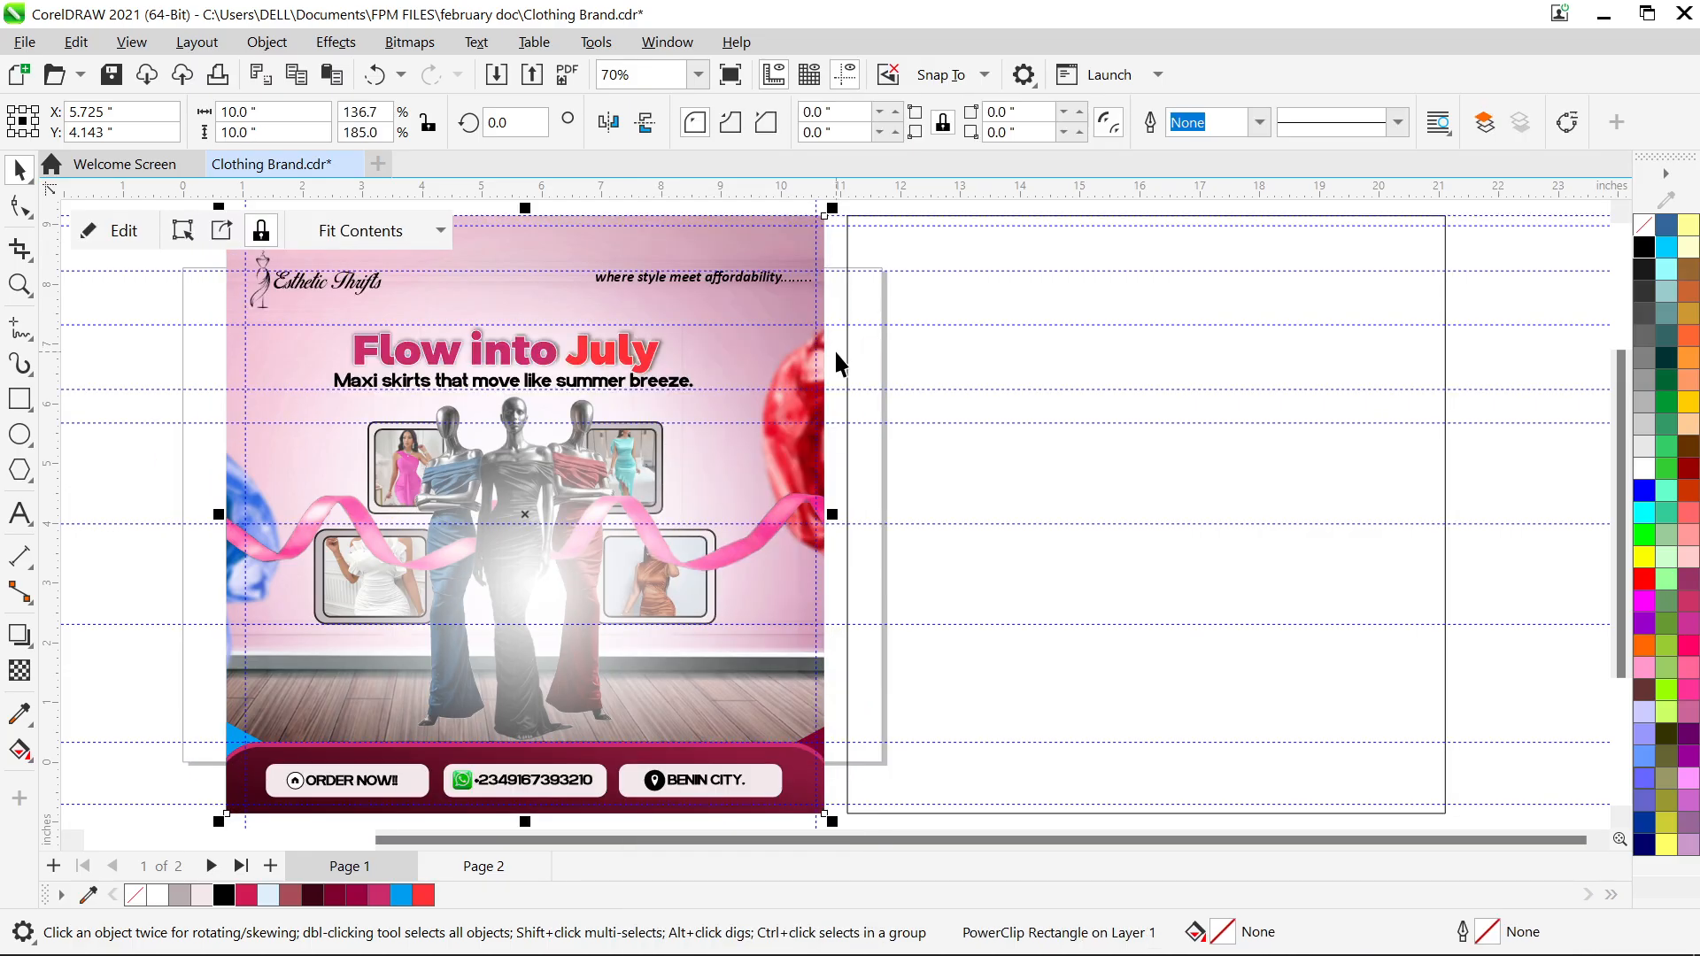
key("ctrl+v")
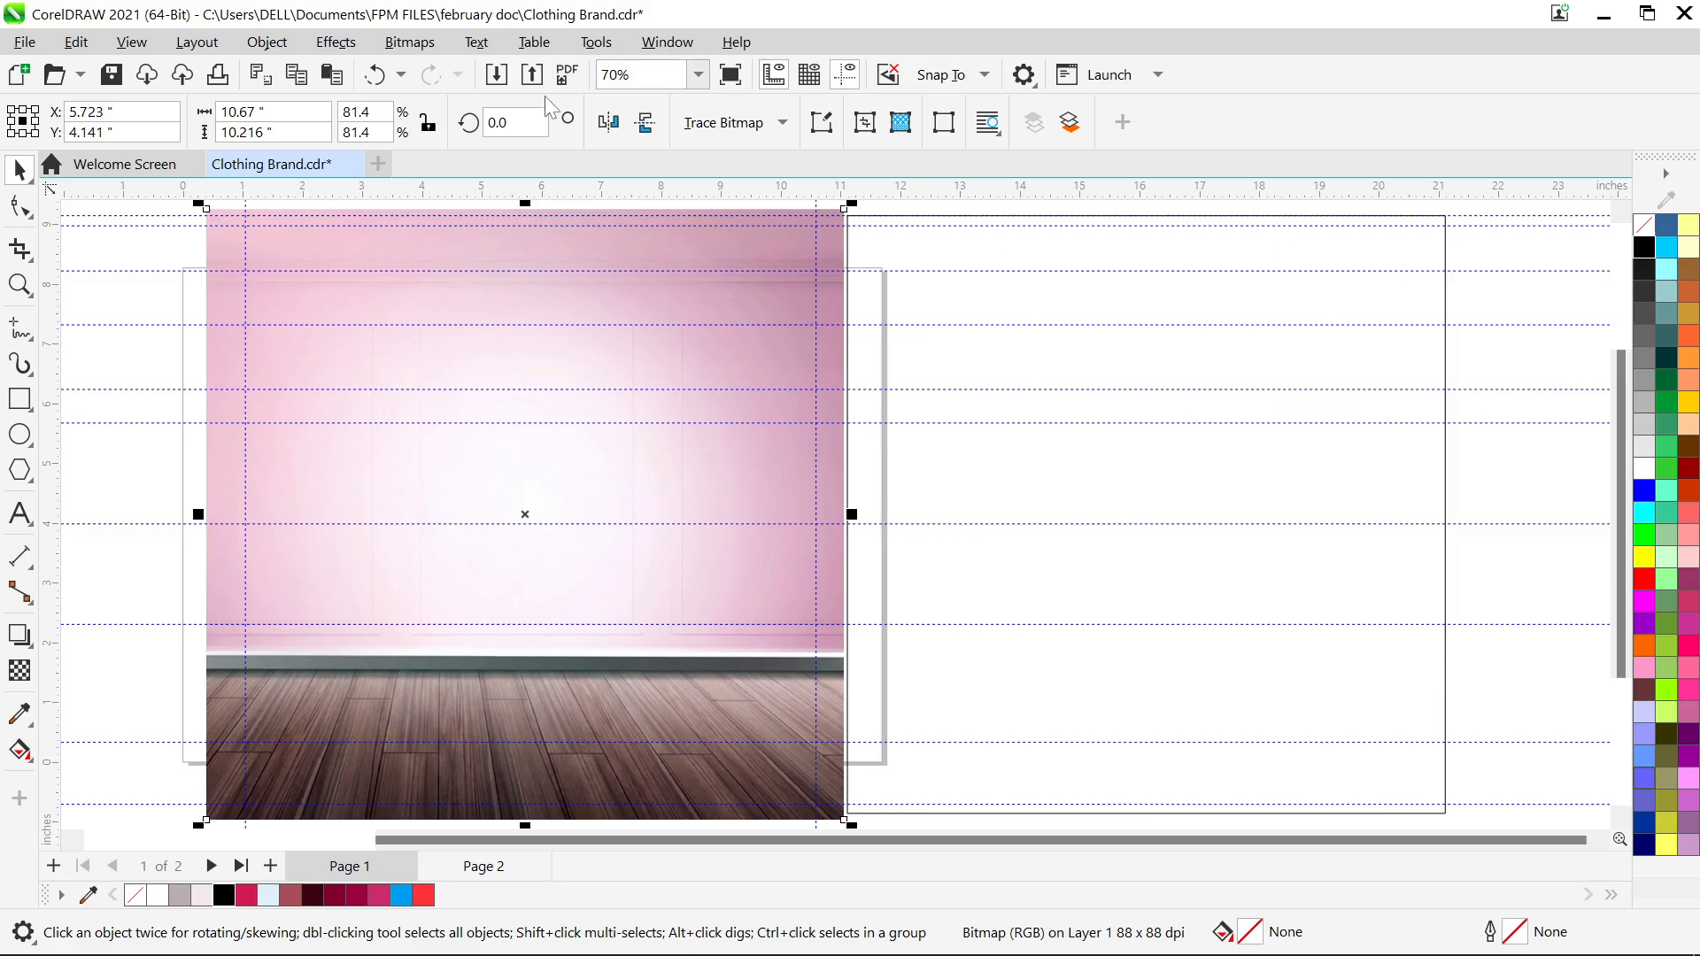
PowerClip the pasted room background inside the empty 10 inch square
left_click(335, 44)
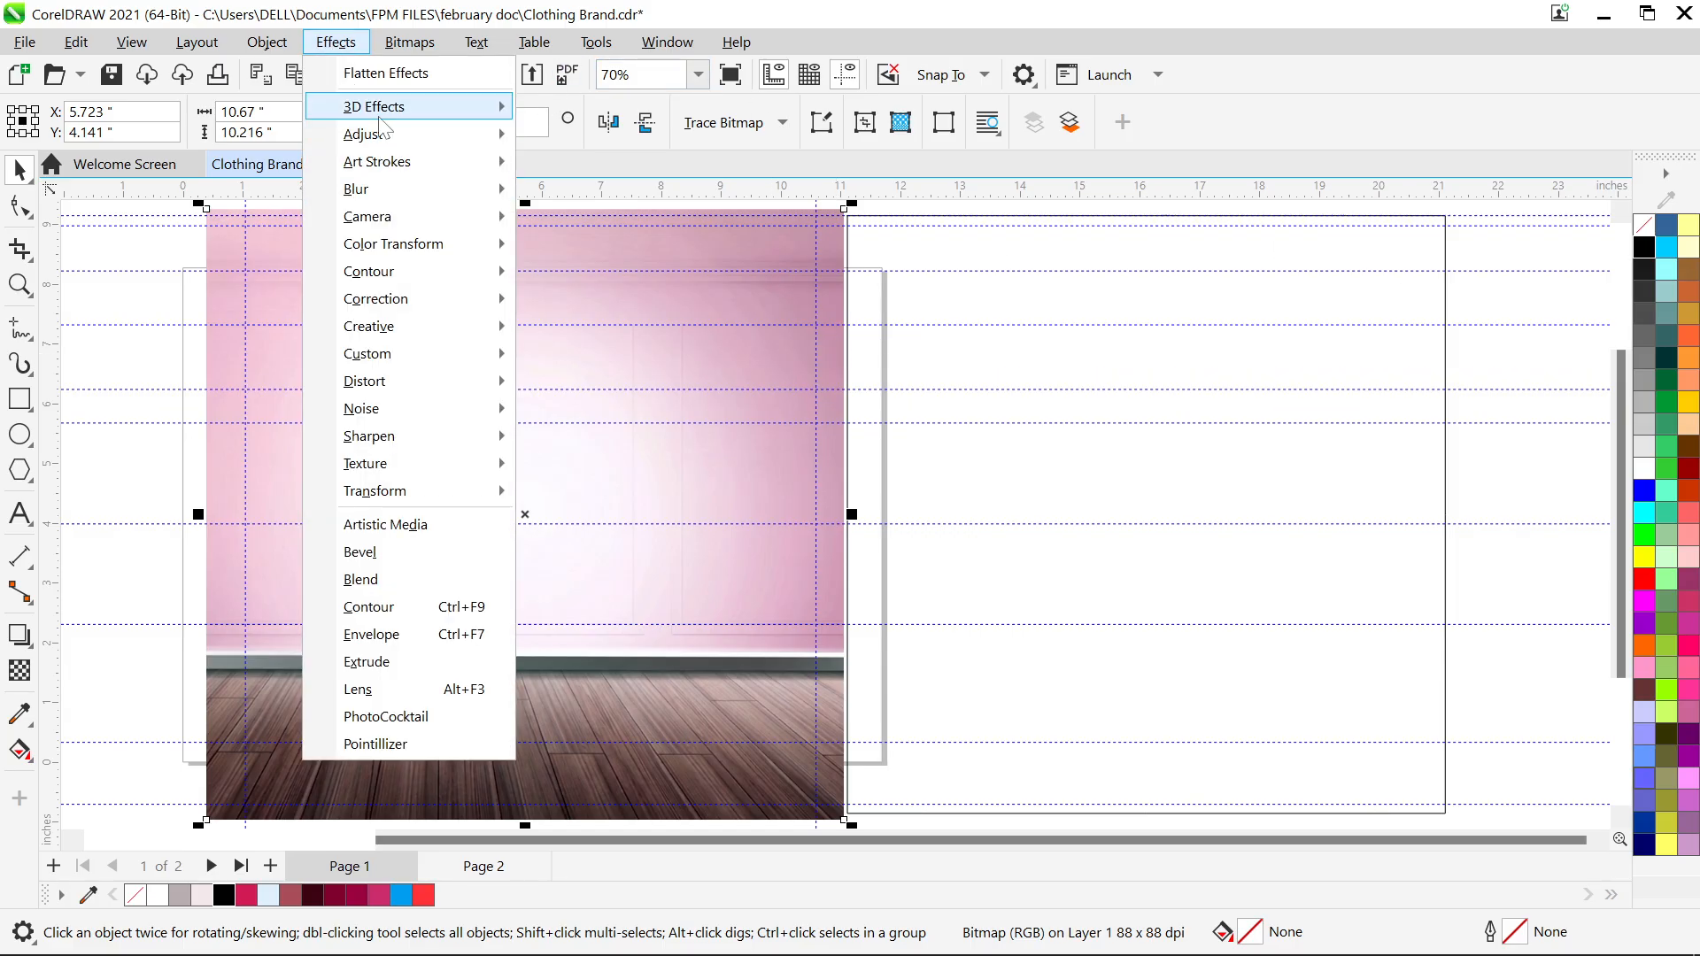
mouse_move(508, 136)
mouse_move(266, 41)
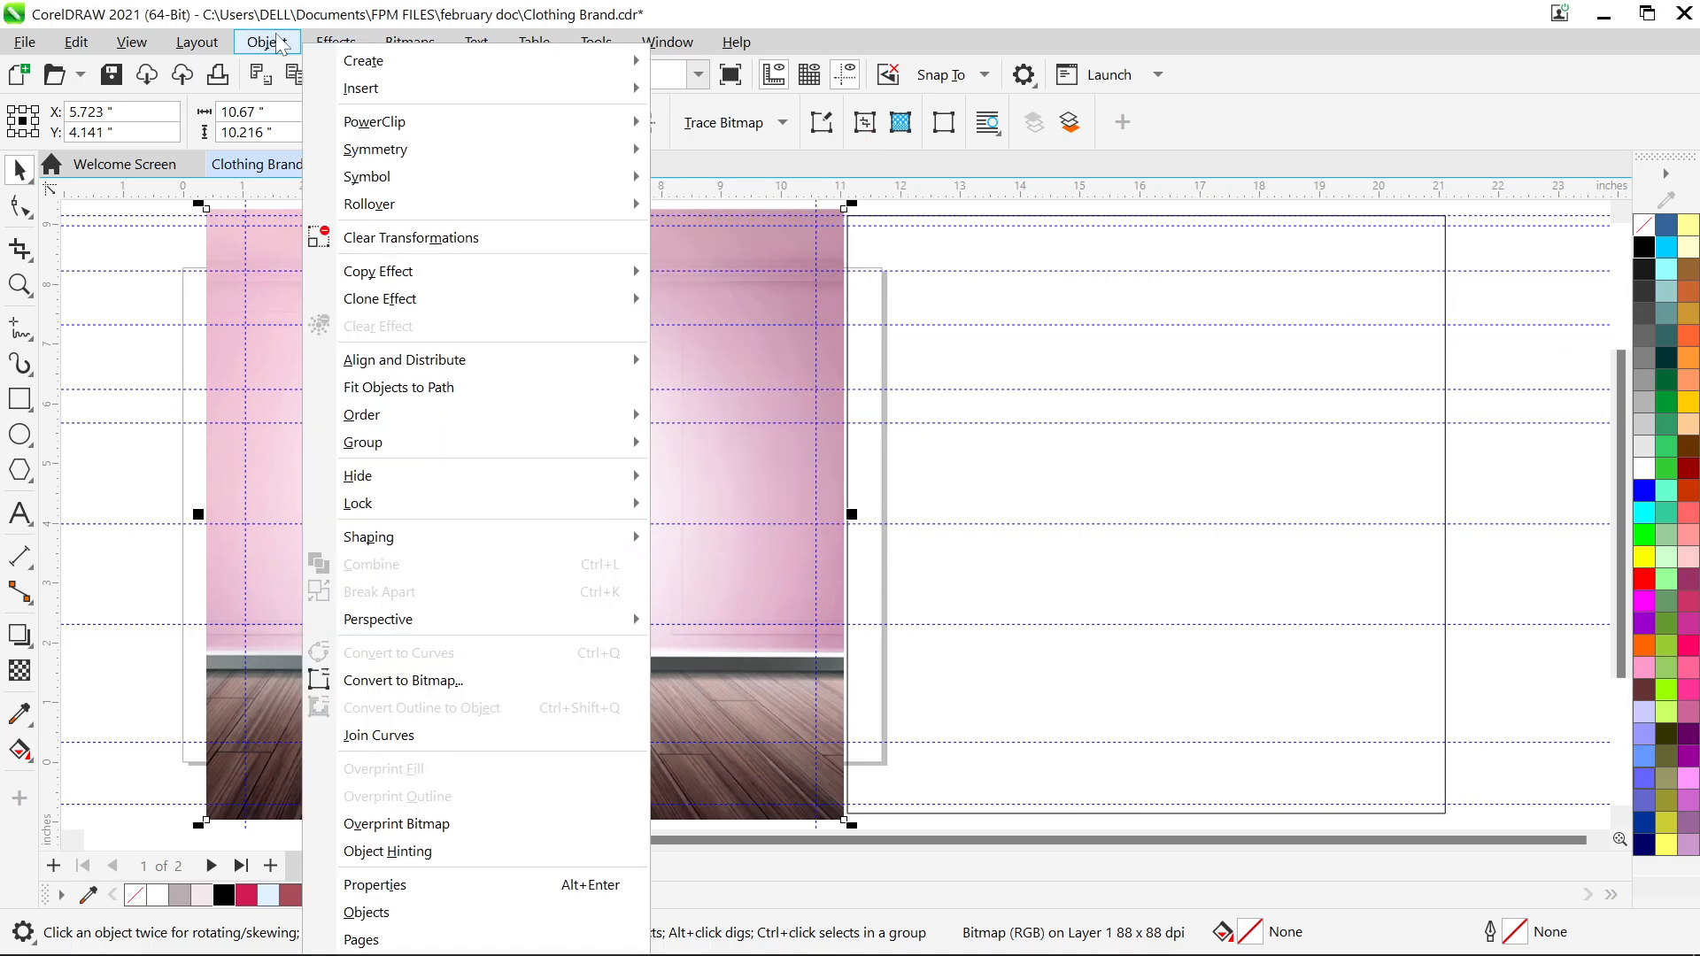
mouse_move(368, 140)
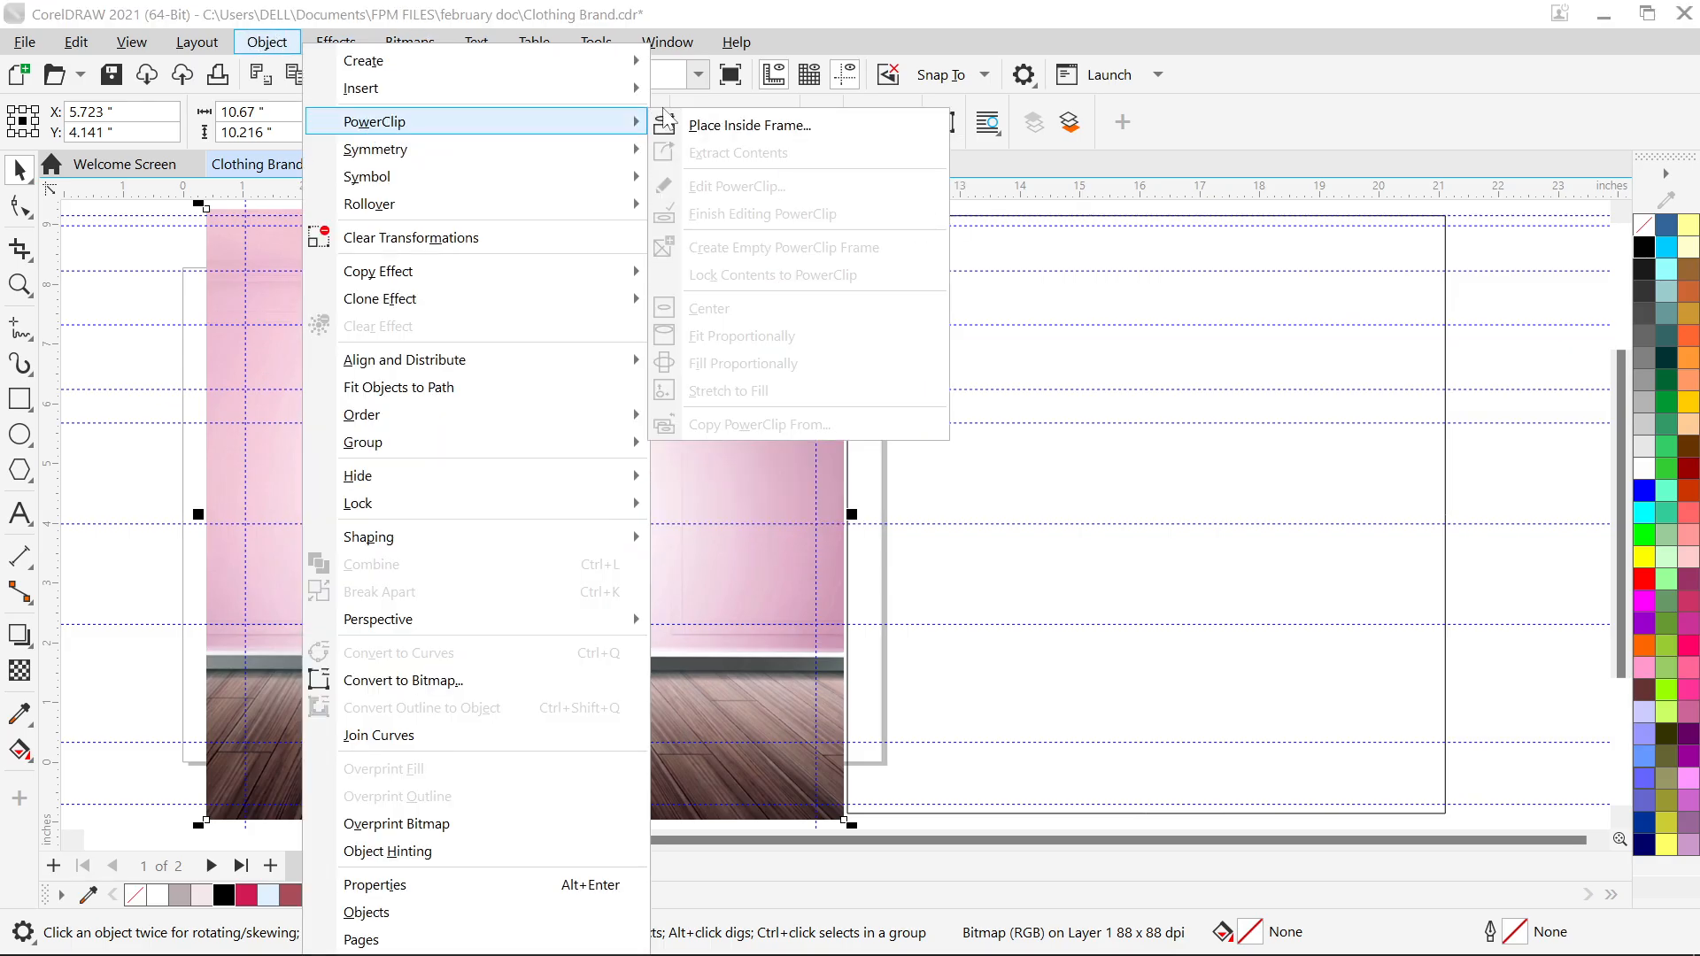
left_click(735, 121)
left_click(1180, 302)
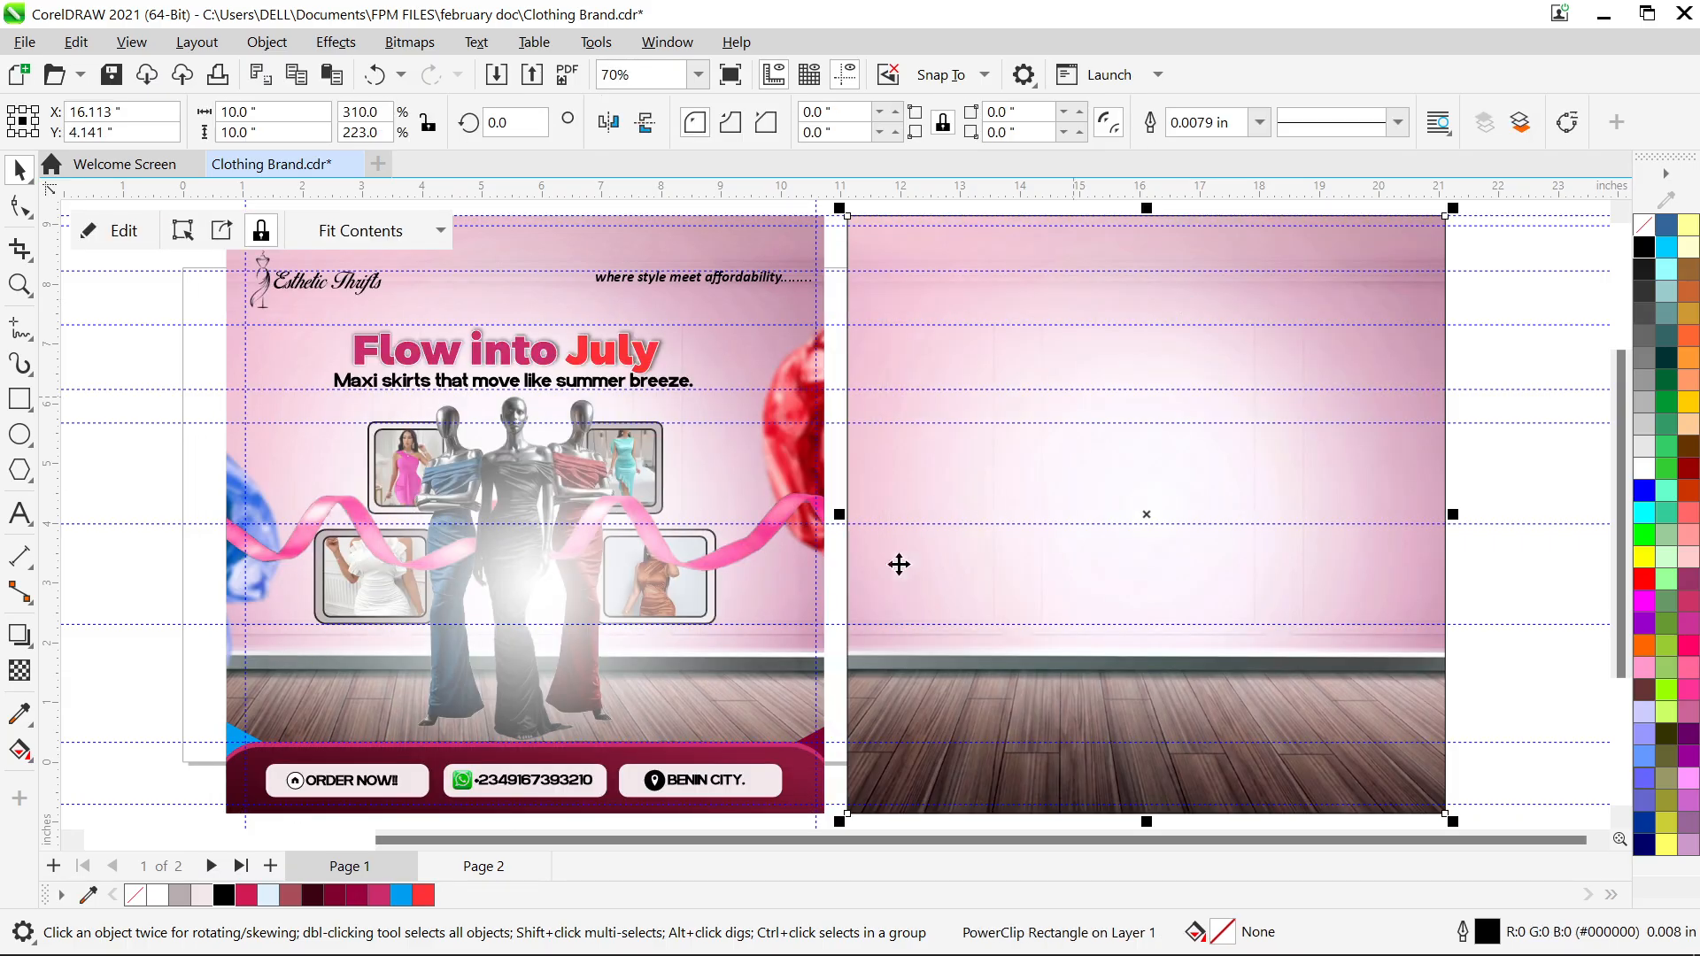
Lower the background inside the new square's PowerClip to Y 4.111 inches, matching the flyer's skirting board, and finish editing
scroll(864, 667, "up", 5)
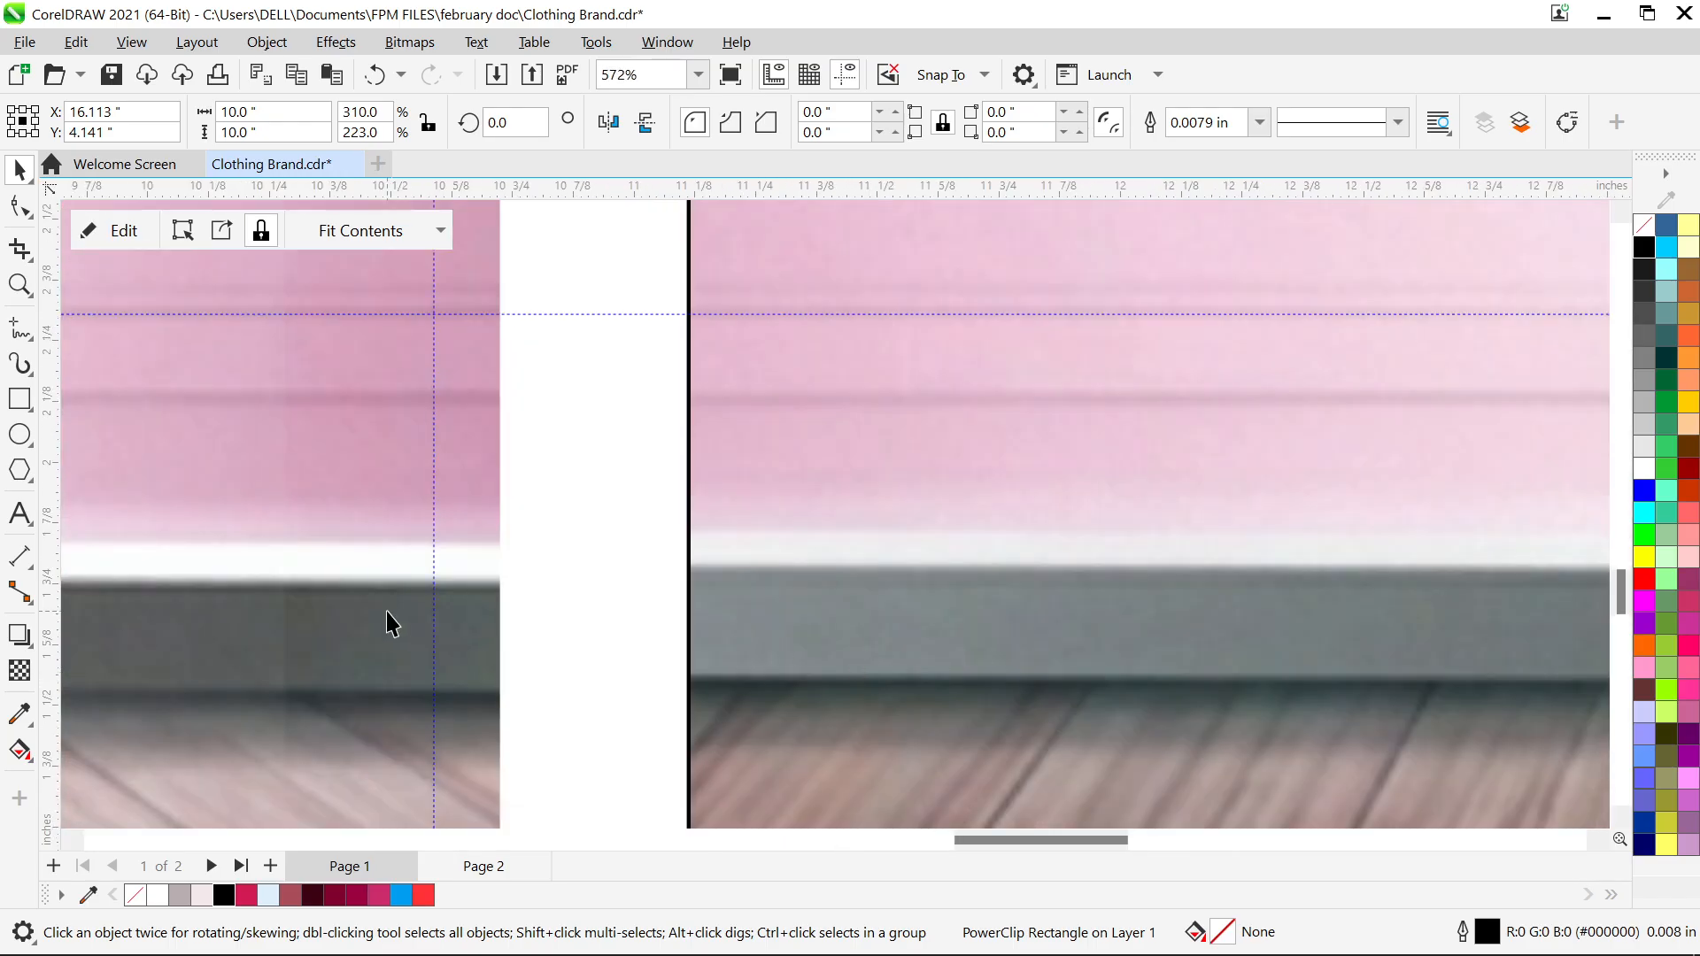
double_click(946, 596)
left_click(843, 549)
key("Down")
key("Down")
key("Down")
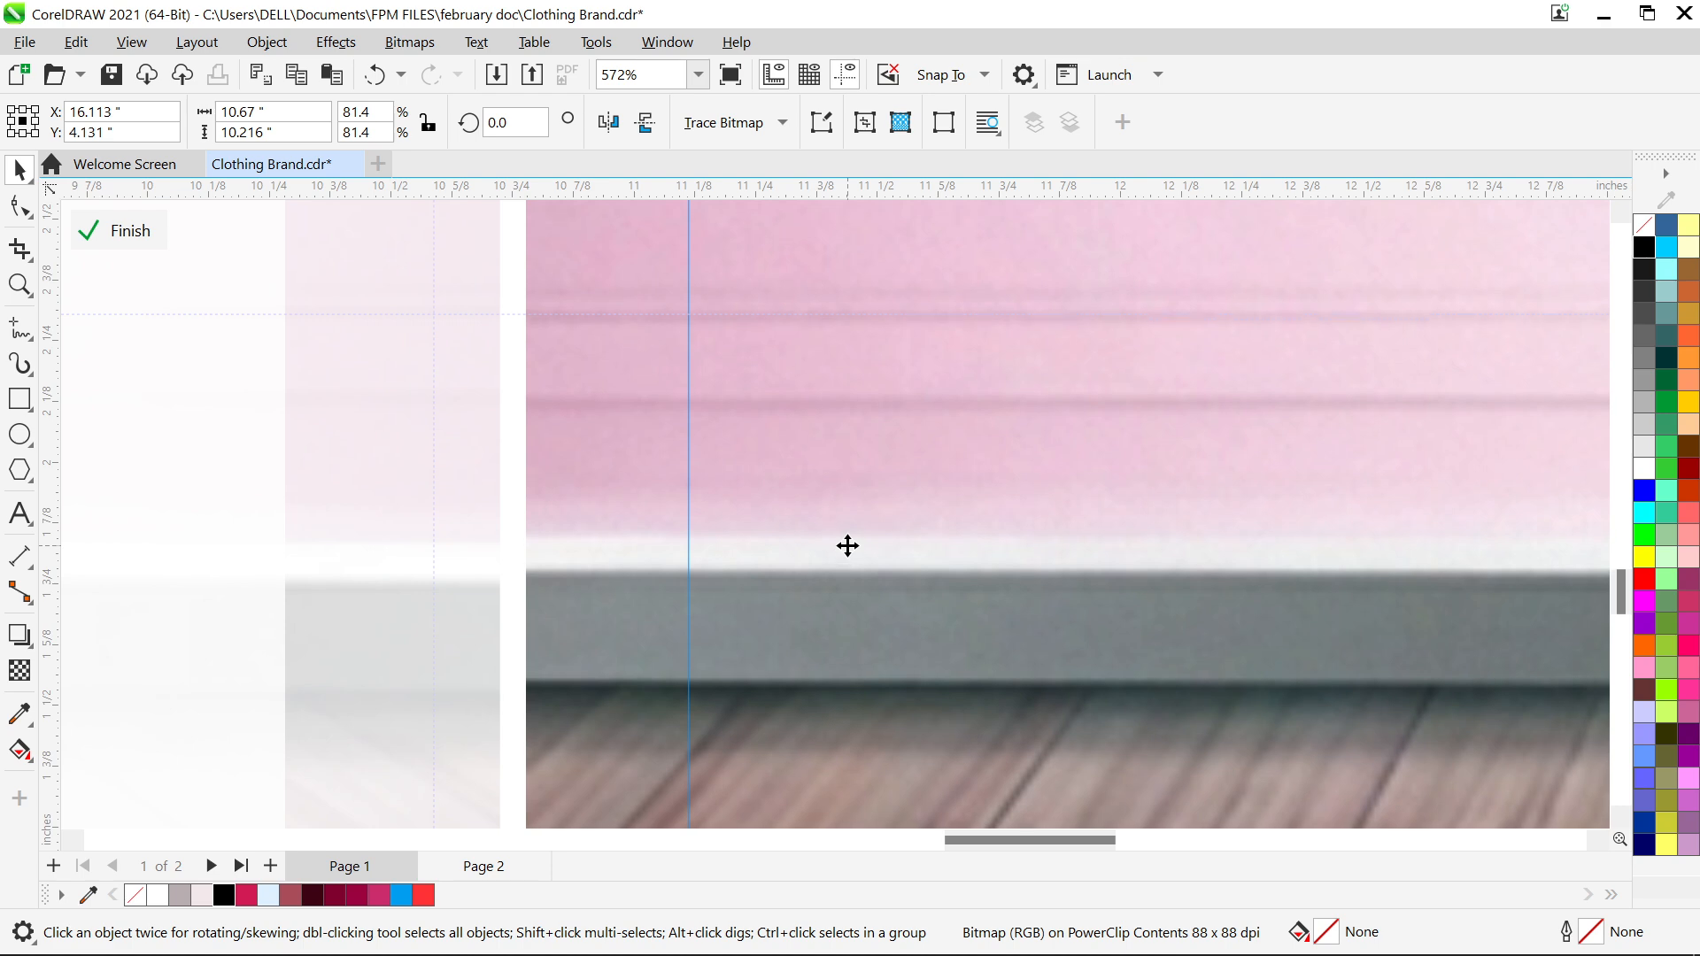
scroll(850, 631, "down", 5)
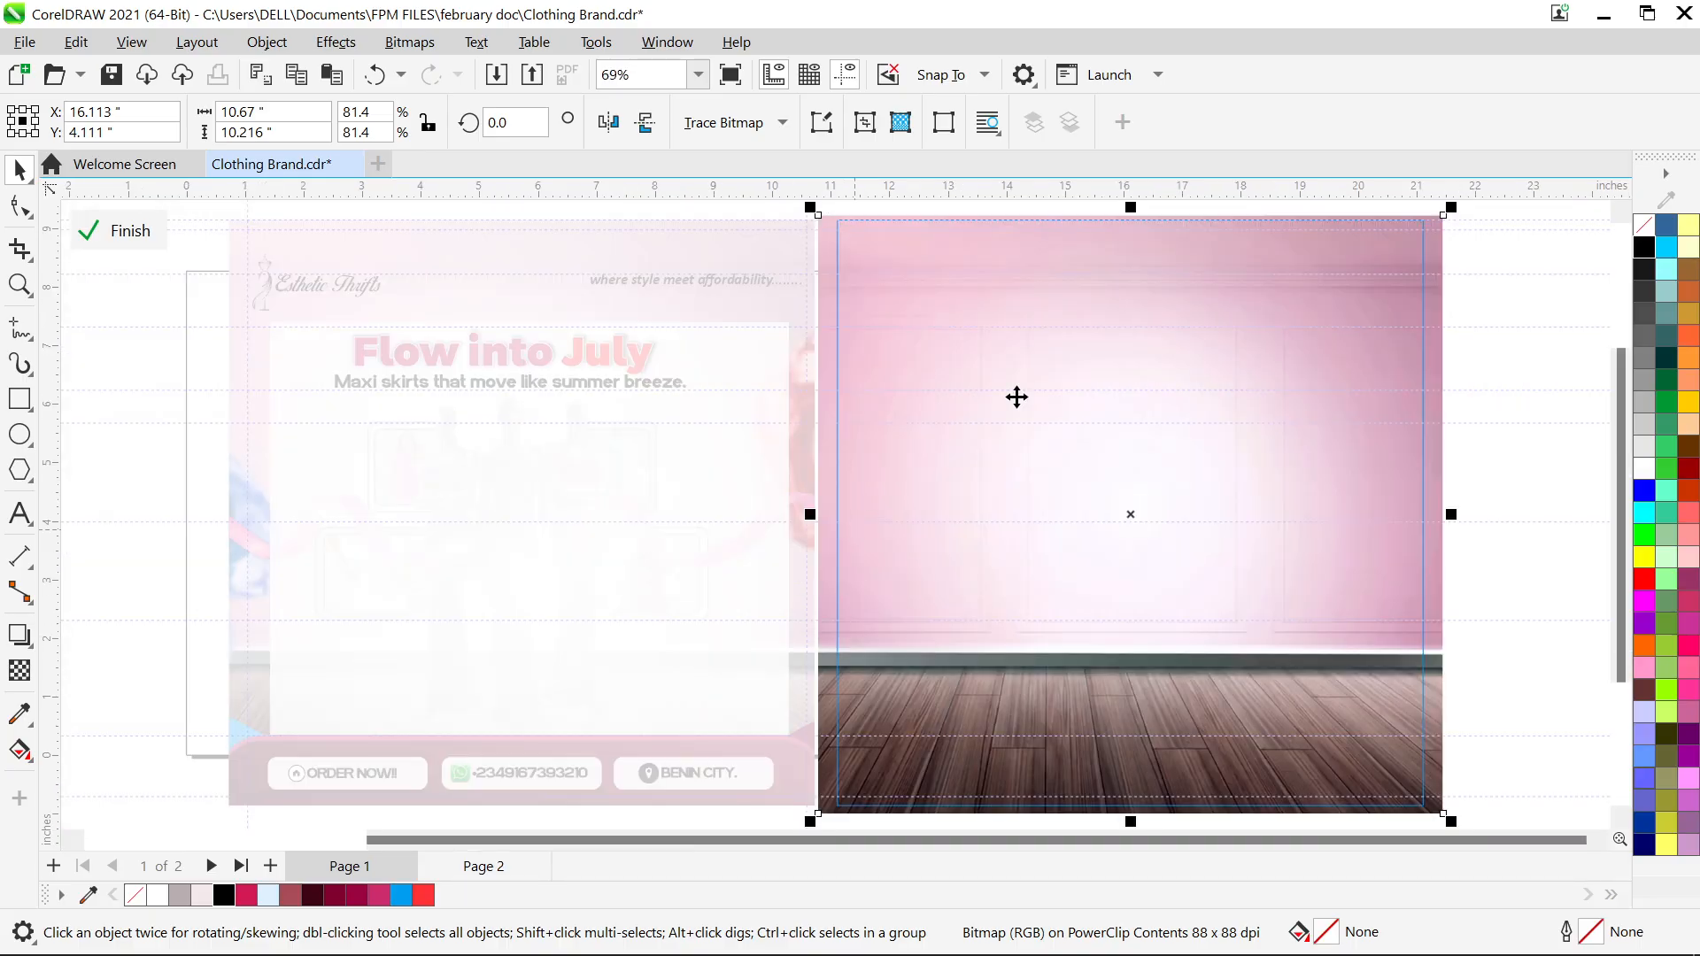
right_click(1051, 364)
left_click(1124, 213)
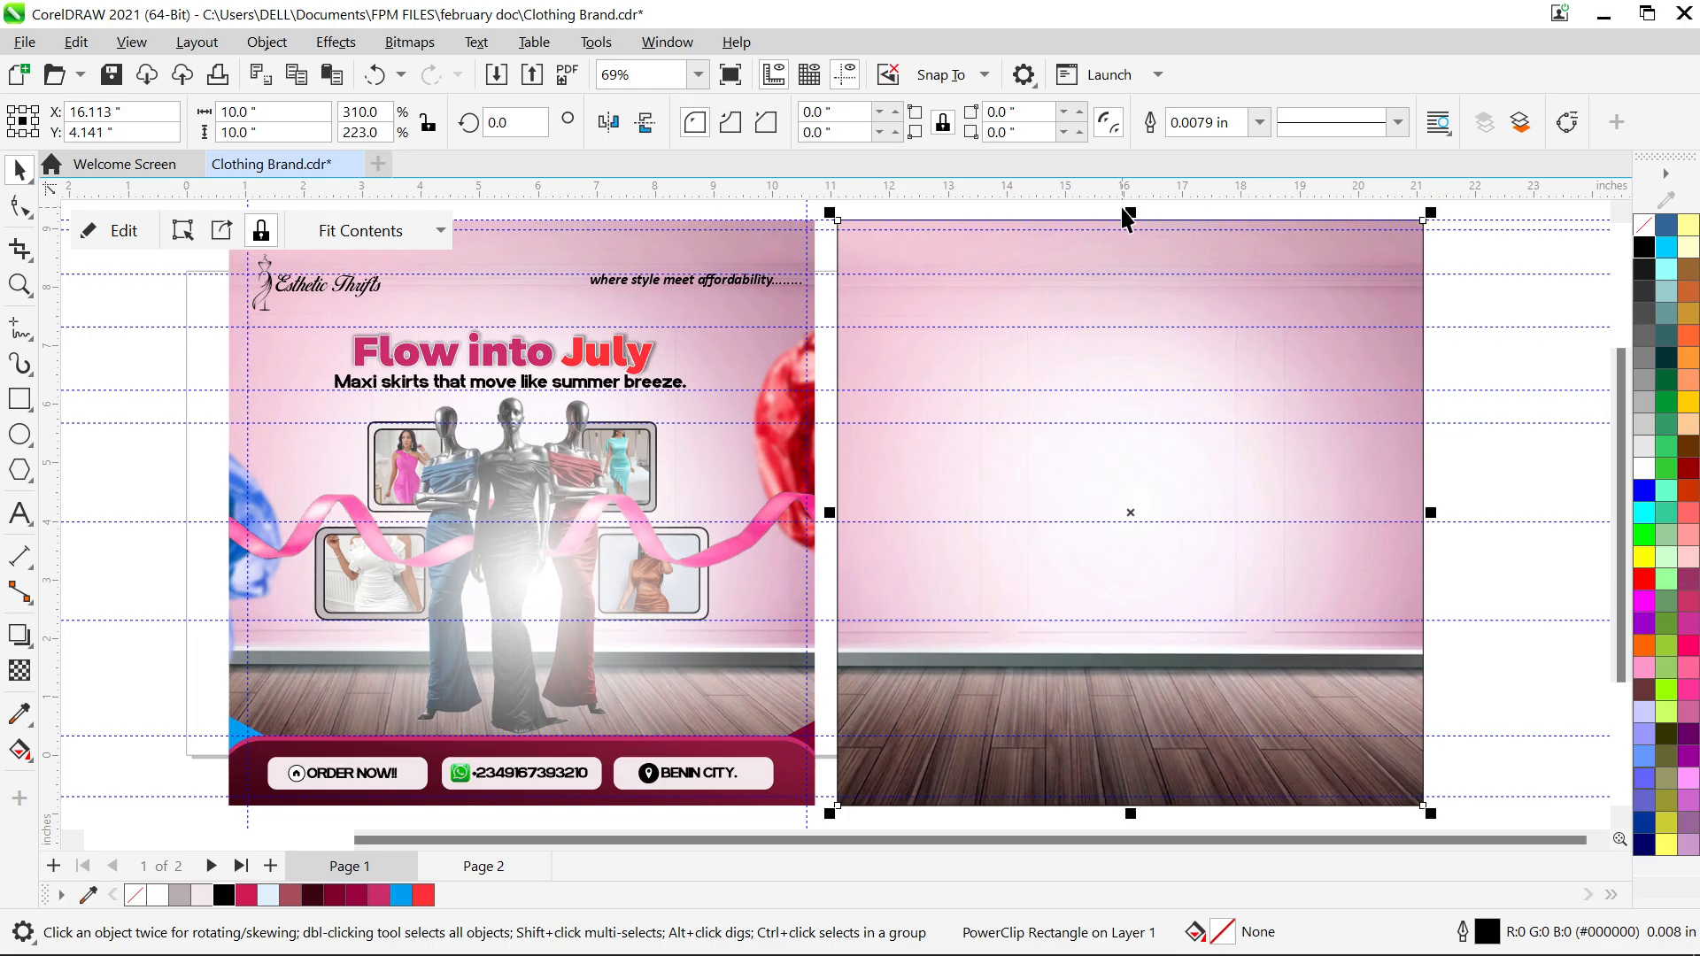
Inspect the wooden floor and skirting board of the new background up close and compare it with the flyer
scroll(1218, 543, "up", 2)
scroll(1222, 542, "down", 2)
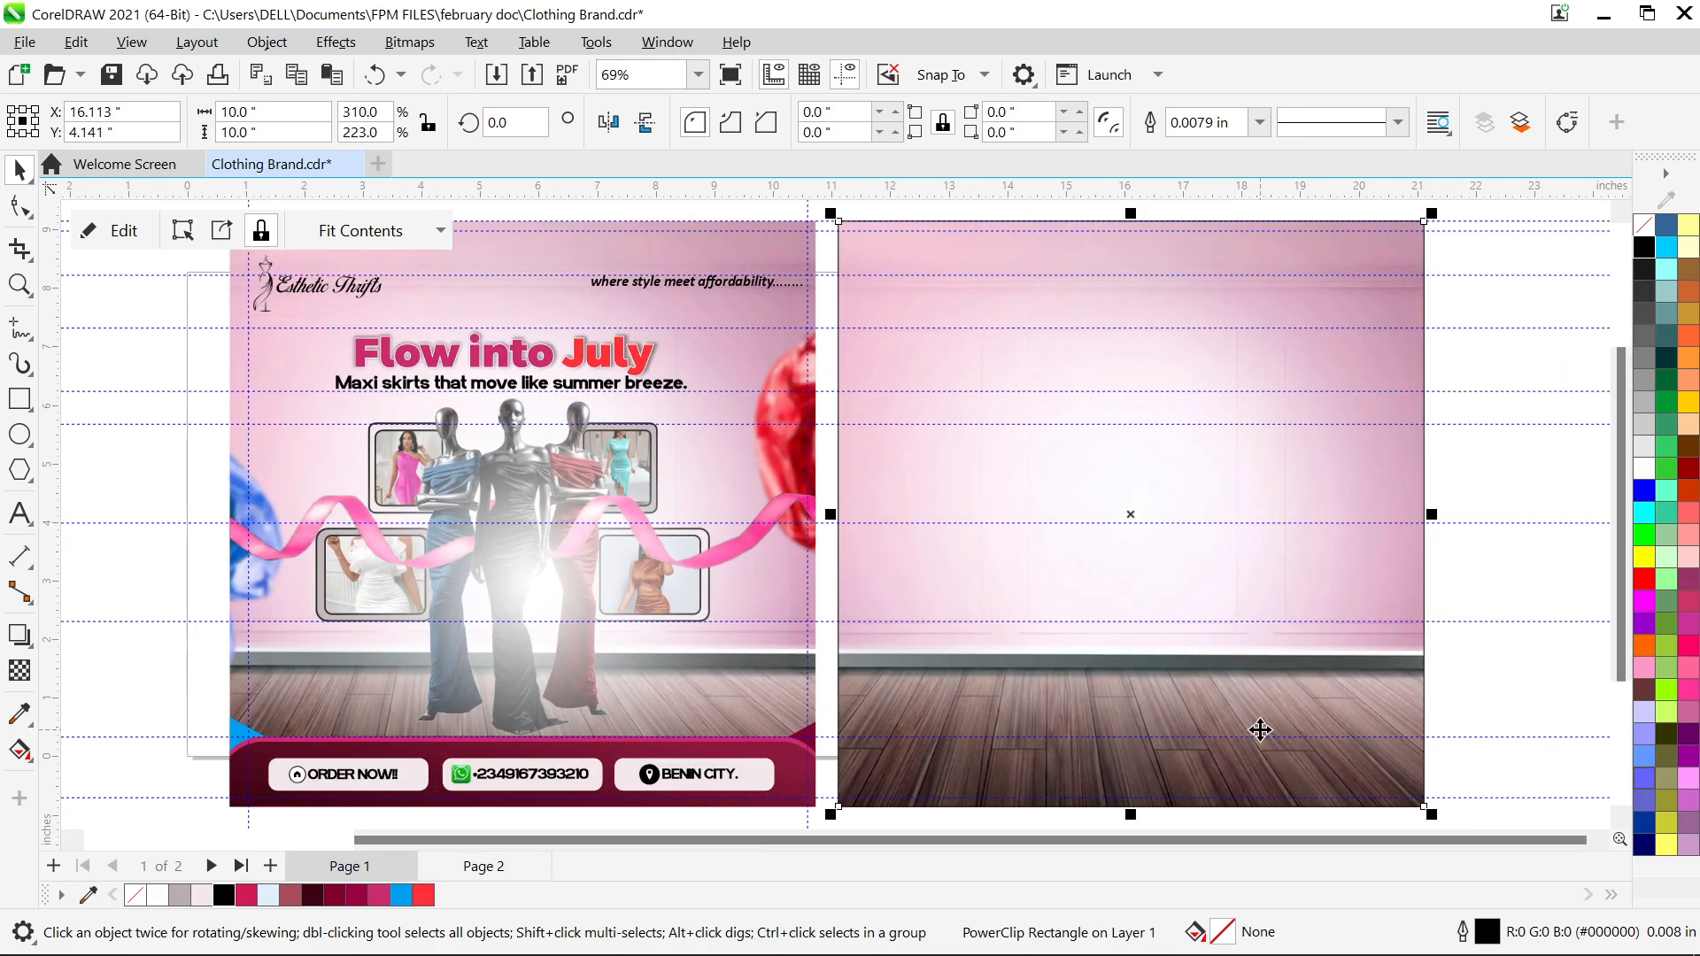
scroll(1259, 729, "up", 2)
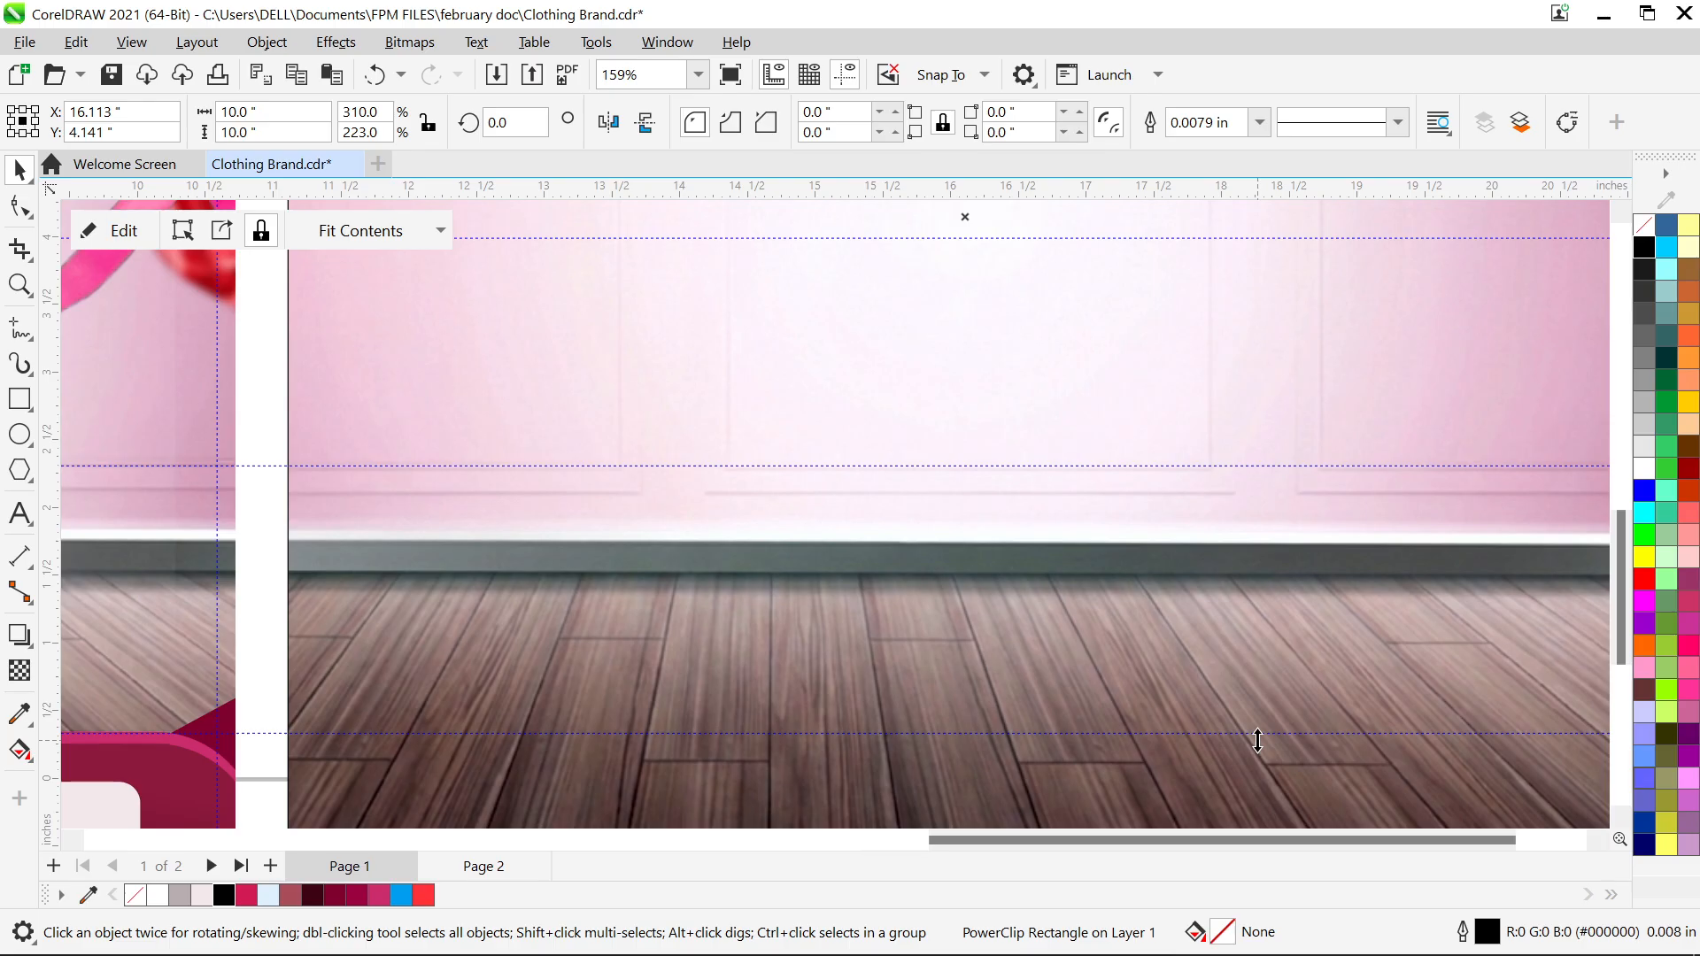
scroll(1257, 740, "down", 2)
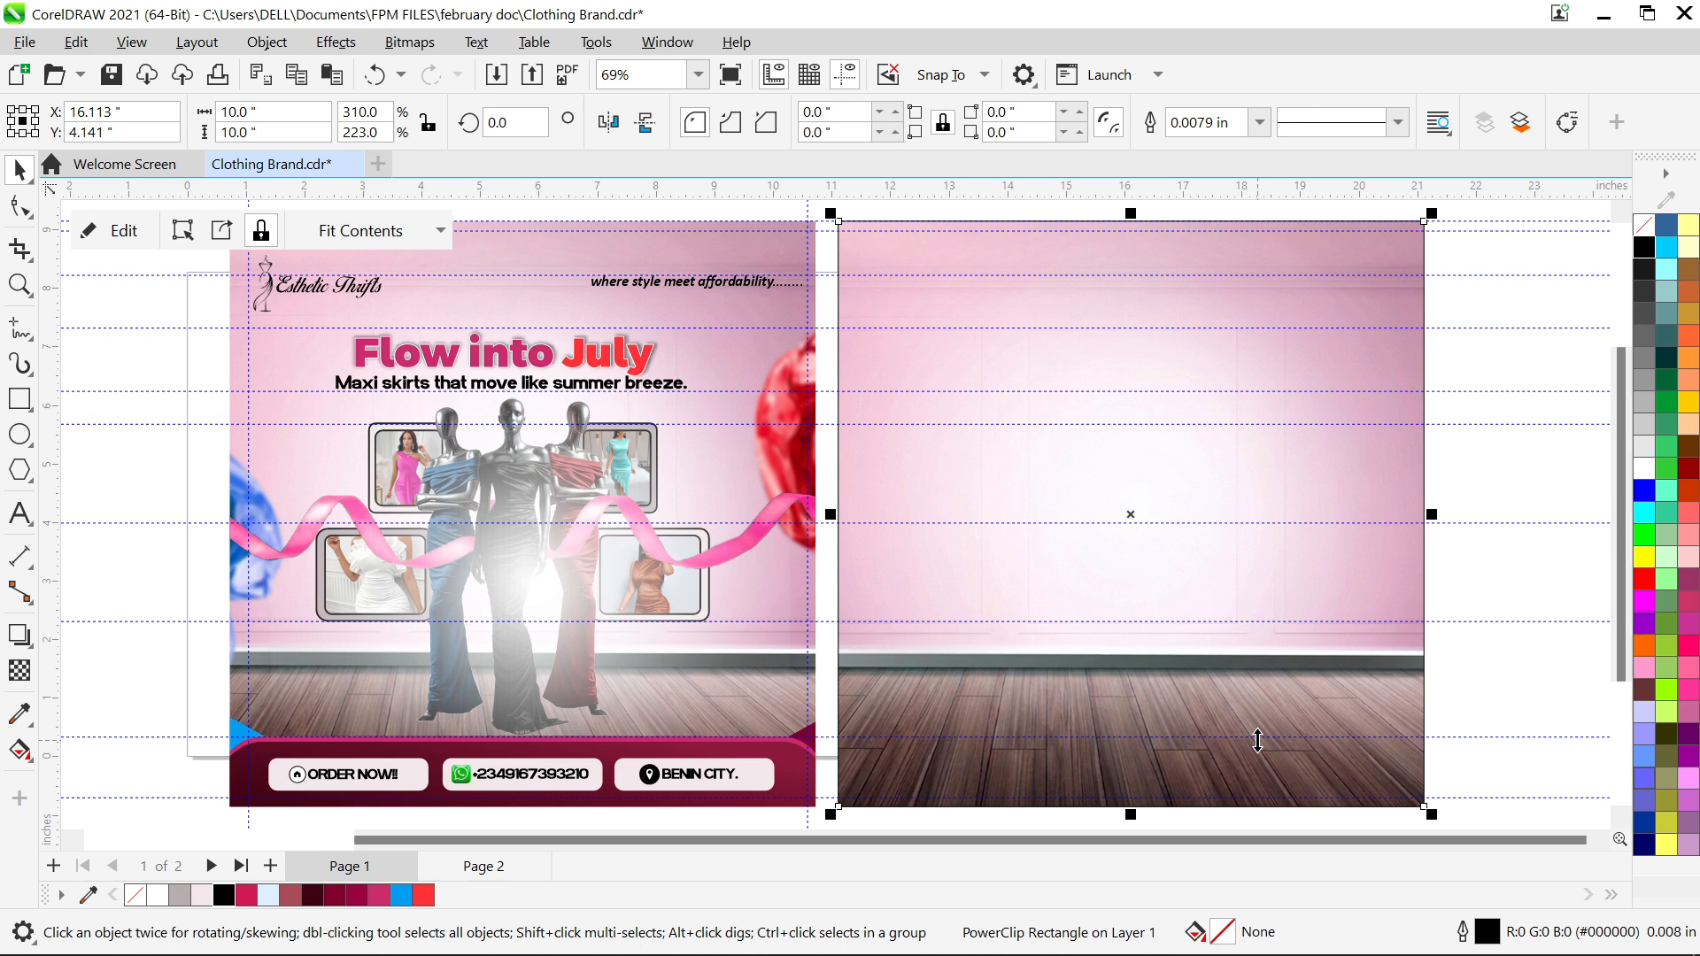
scroll(1257, 740, "up", 3)
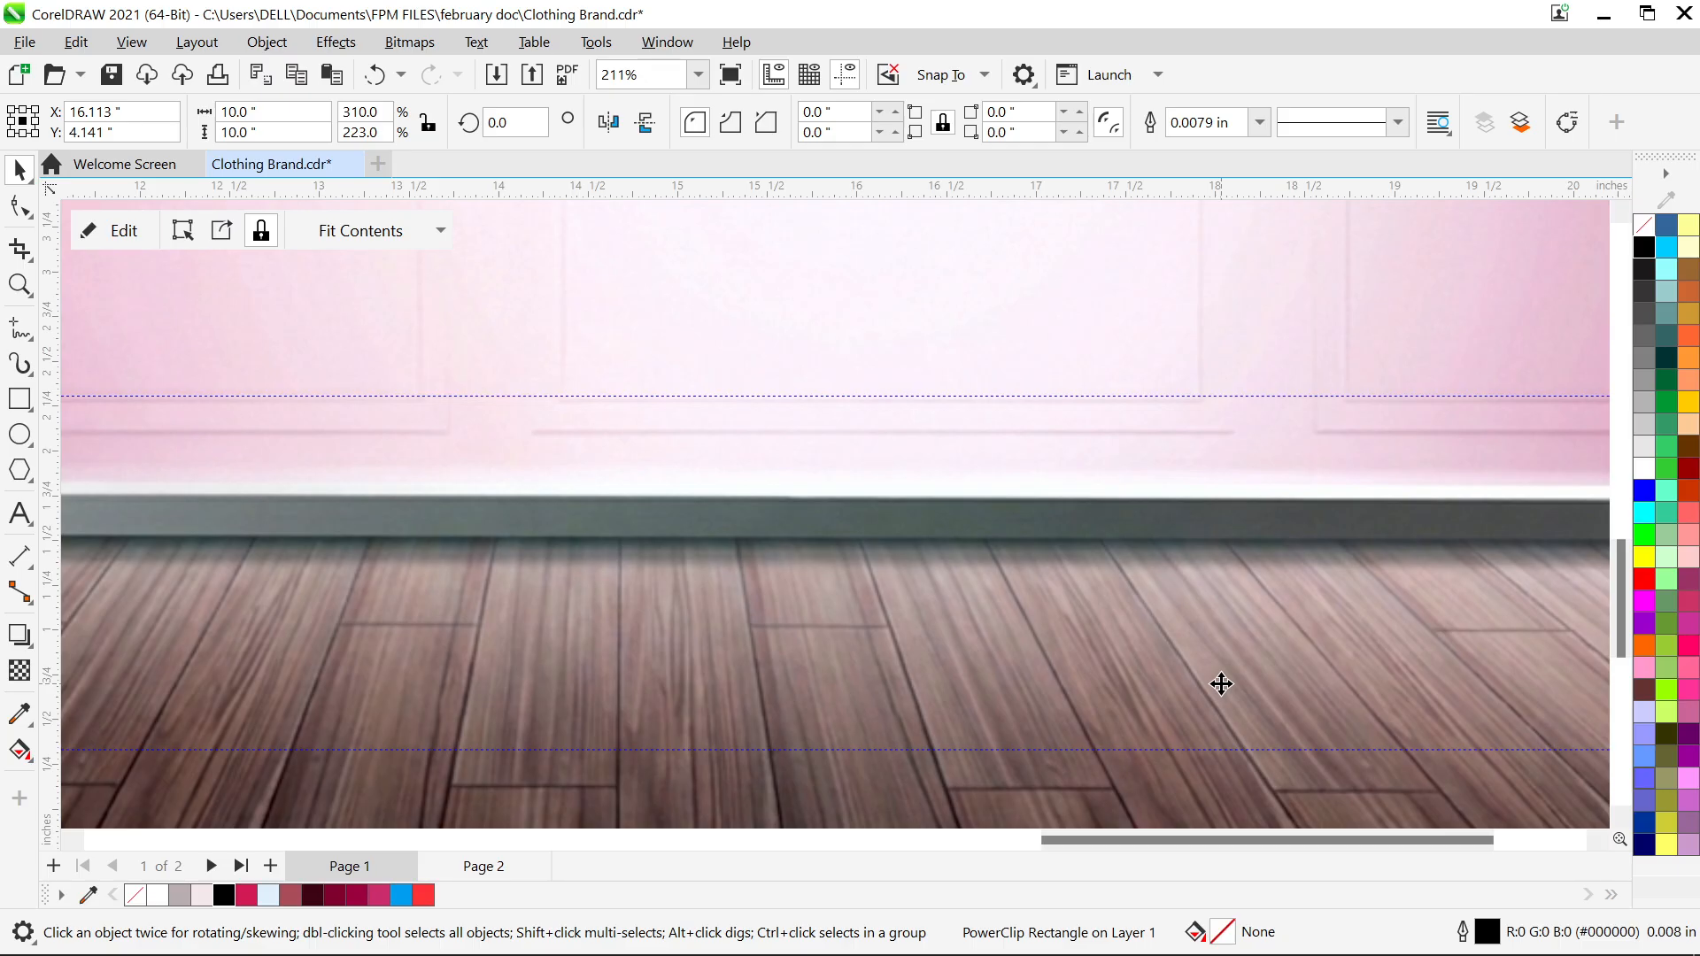
scroll(1221, 683, "down", 3)
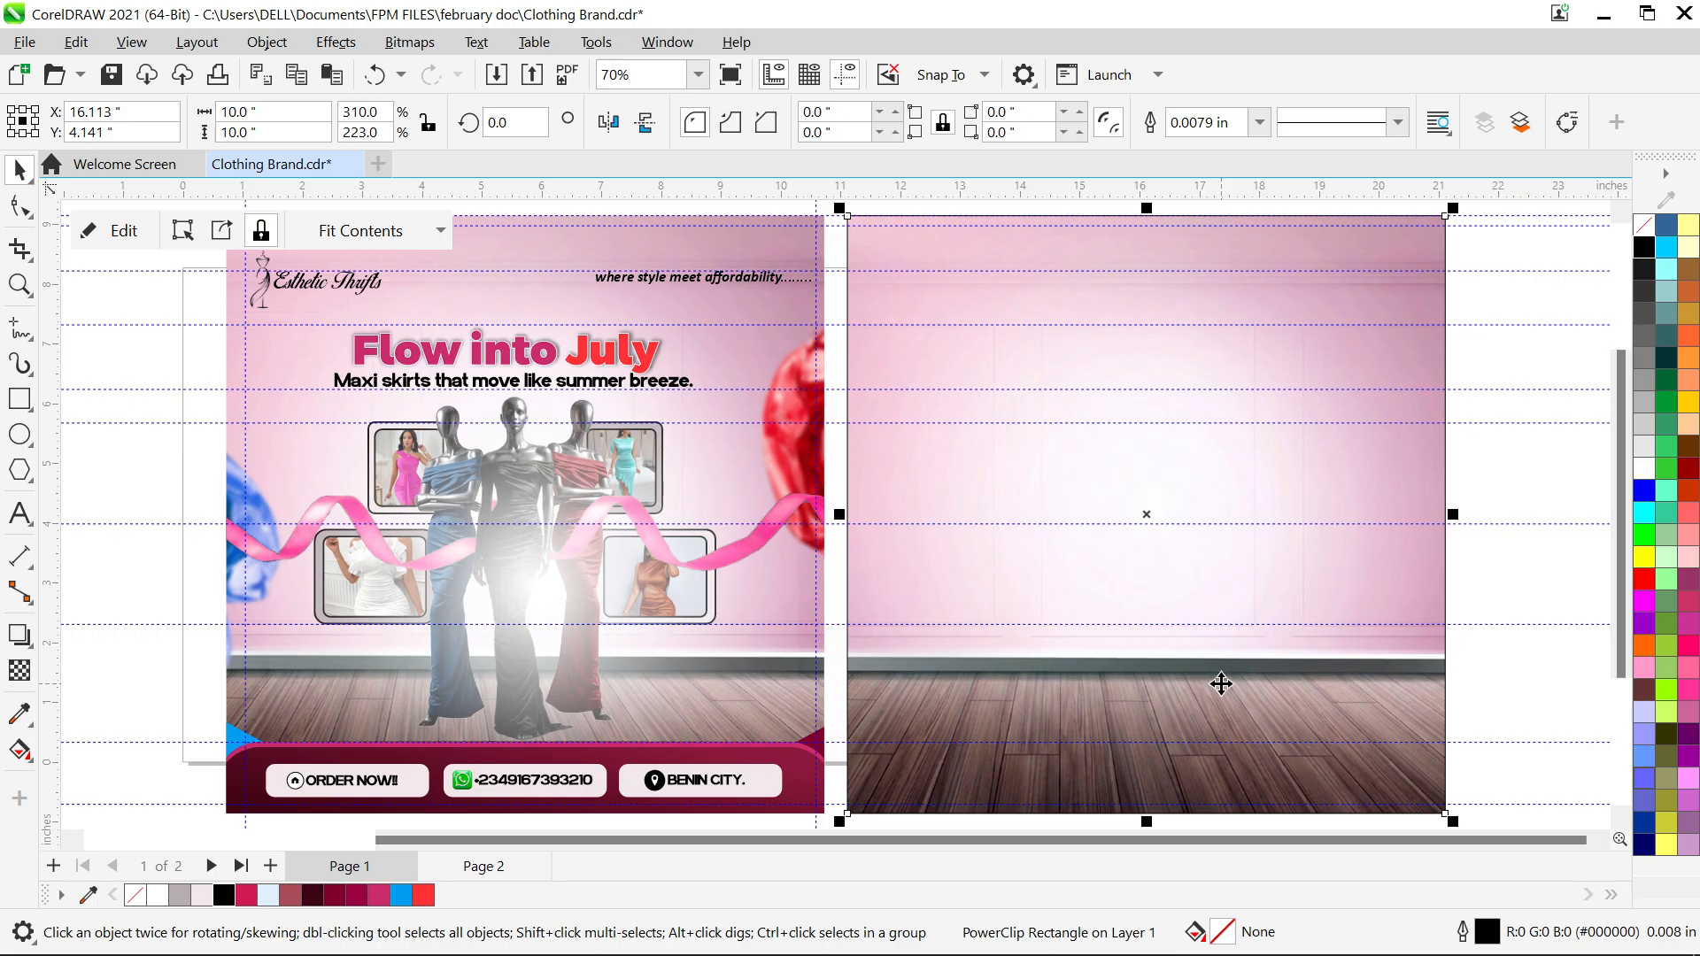
left_click(1551, 543)
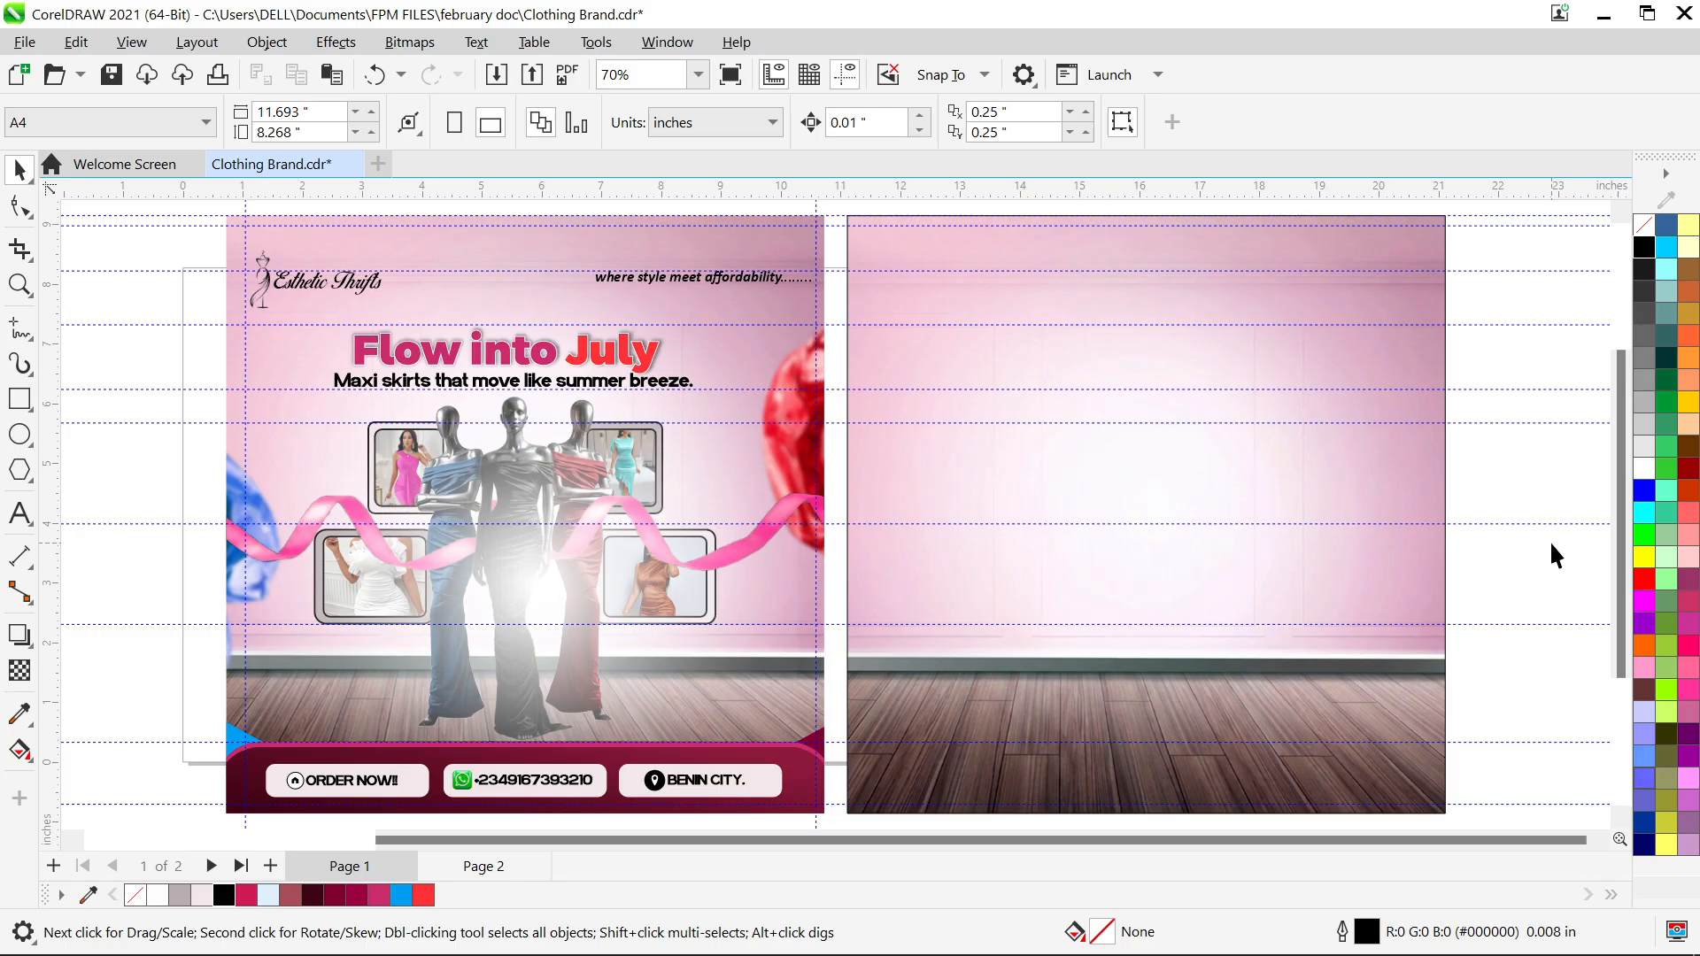
Examine the dress-form logo and the Esthetic Thrifts brand name at the top of the flyer
scroll(327, 237, "up", 5)
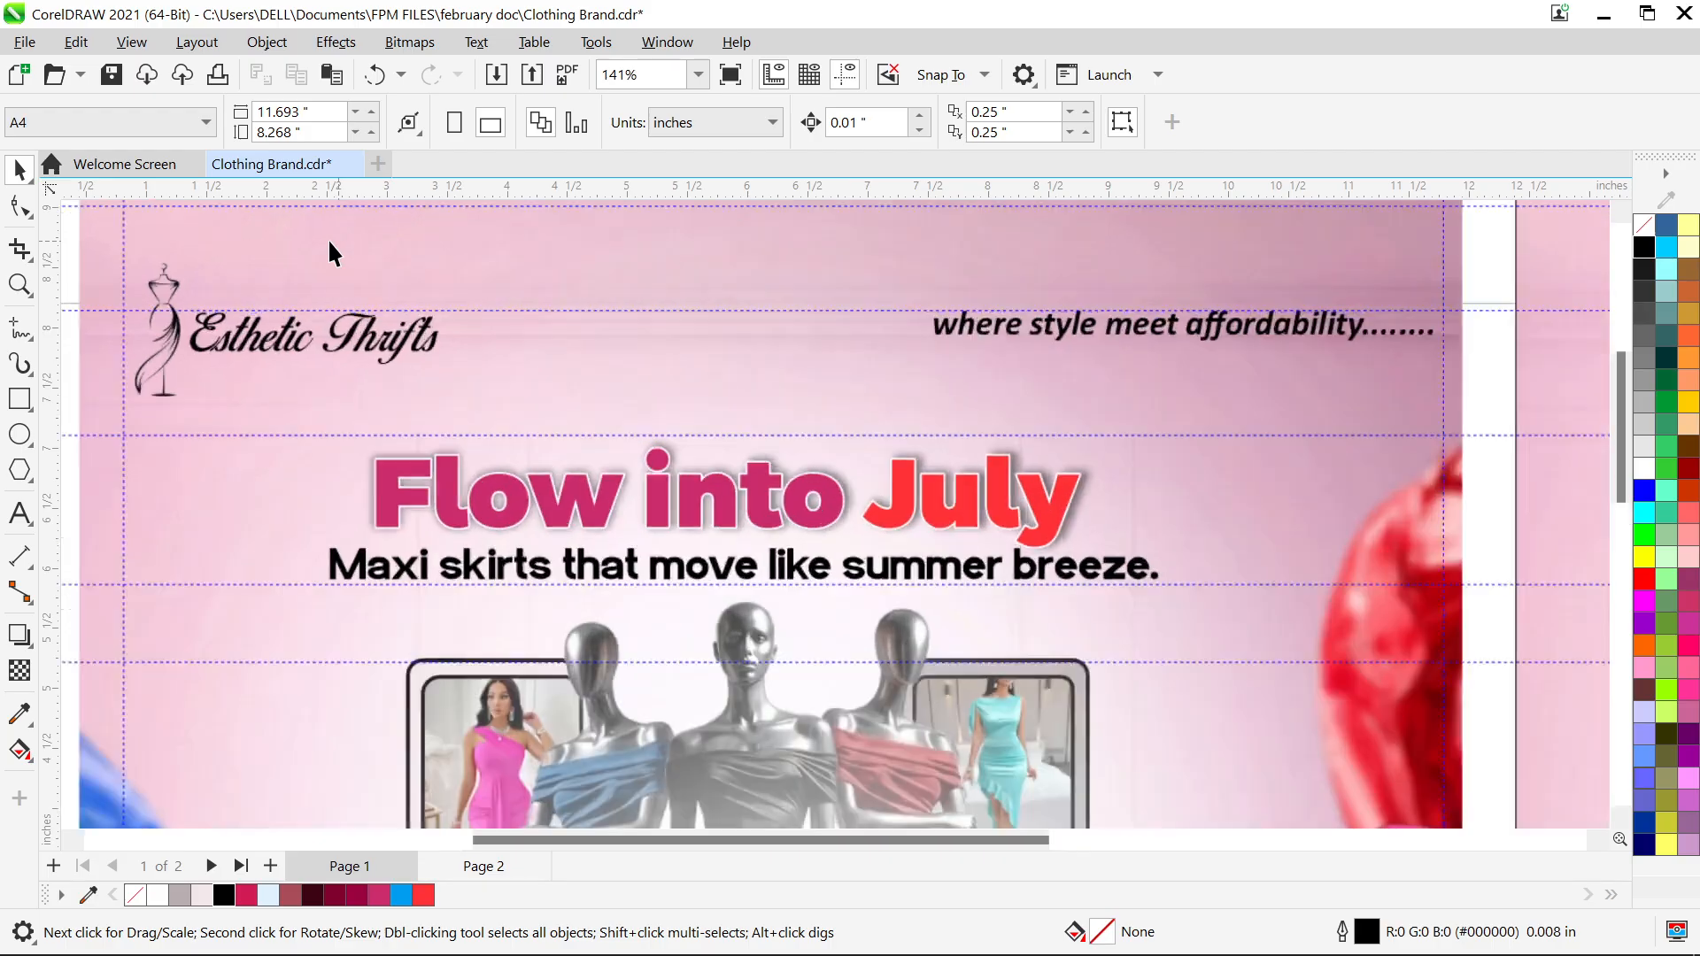
scroll(76, 342, "up", 4)
scroll(188, 204, "down", 1)
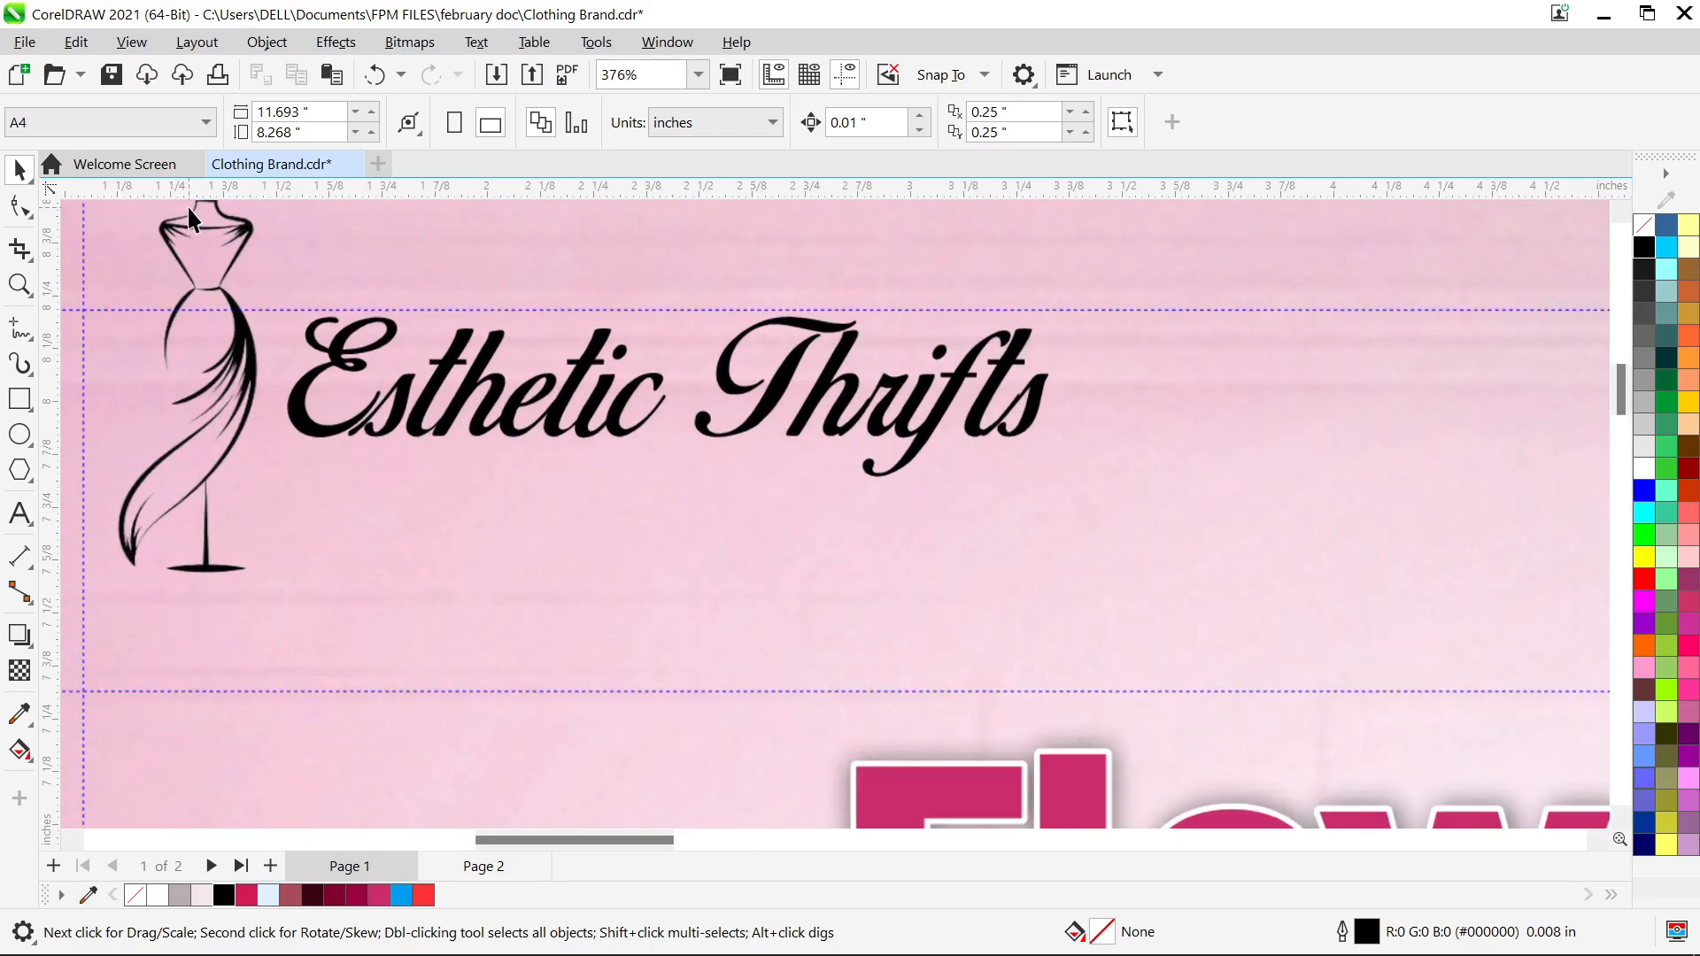
scroll(188, 204, "up", 3)
scroll(214, 315, "down", 1)
left_click(216, 315)
scroll(216, 316, "down", 2)
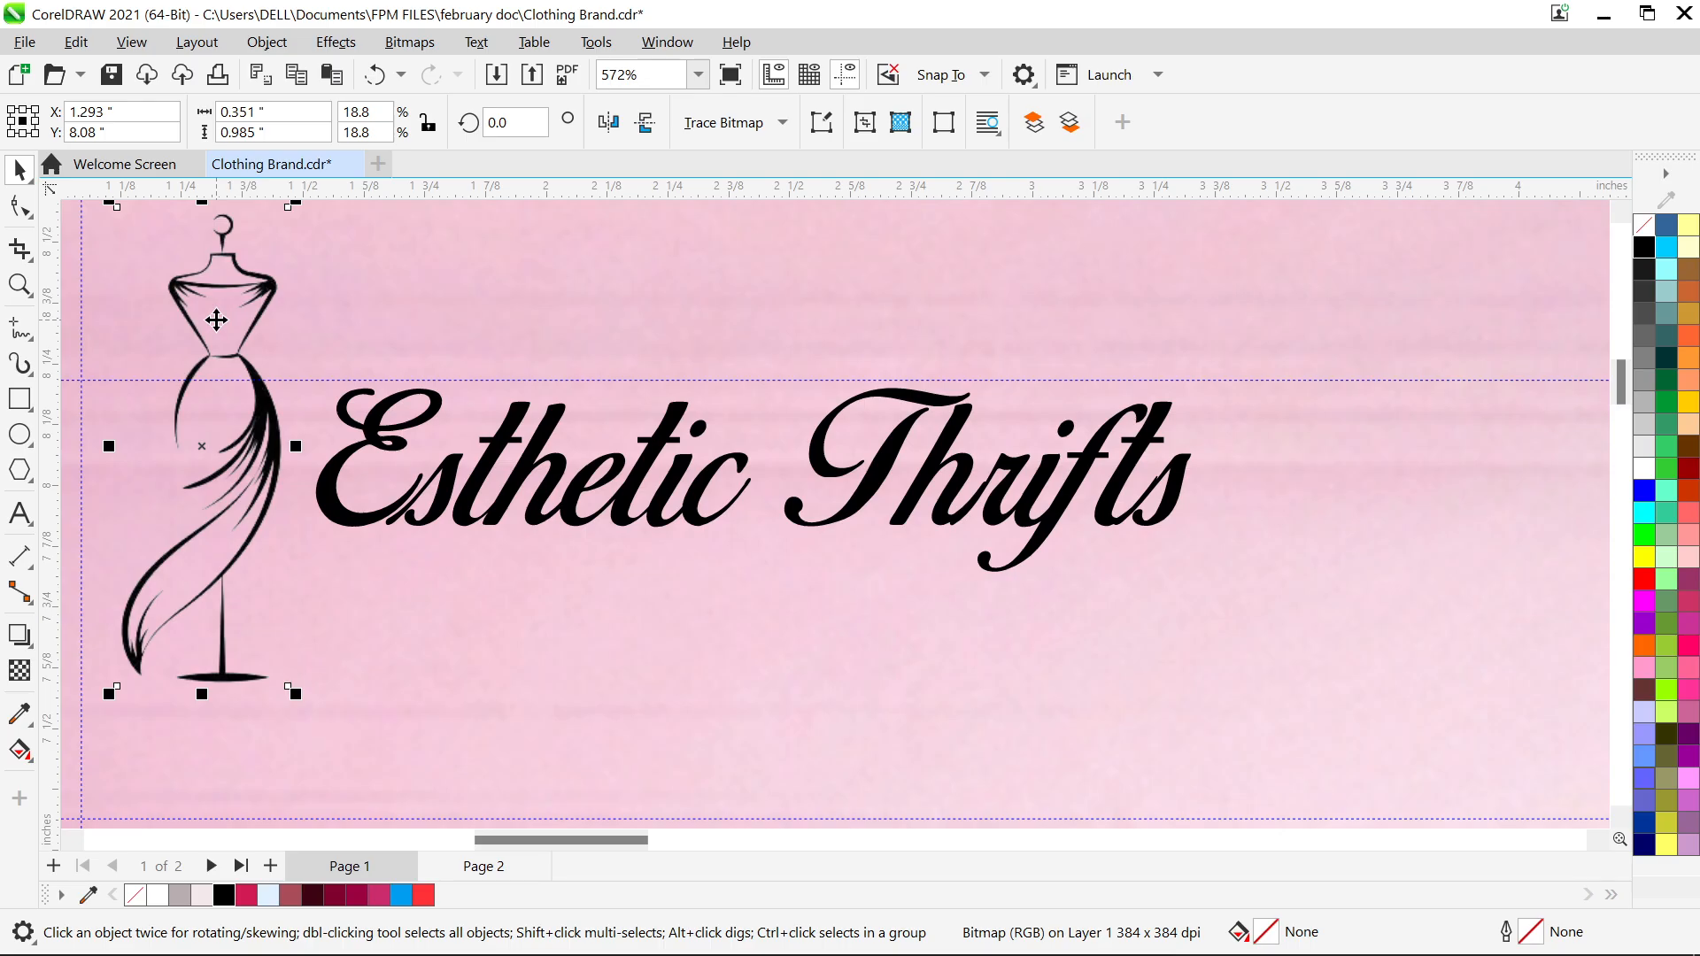
key("F4")
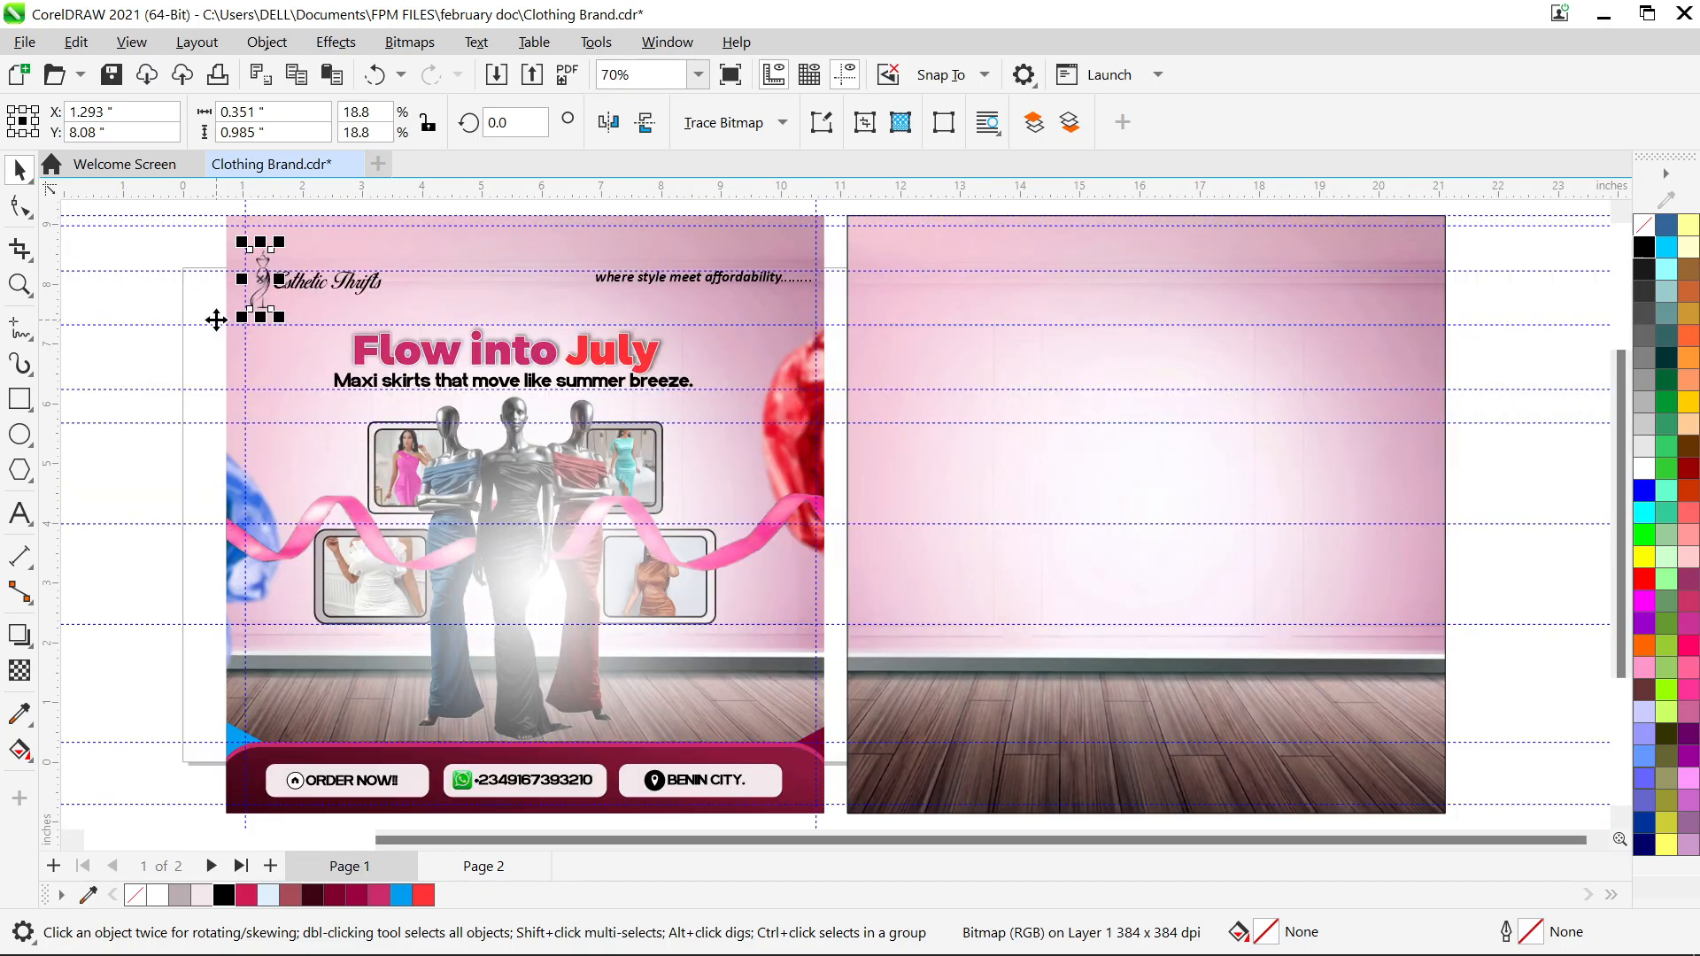
left_click(153, 249)
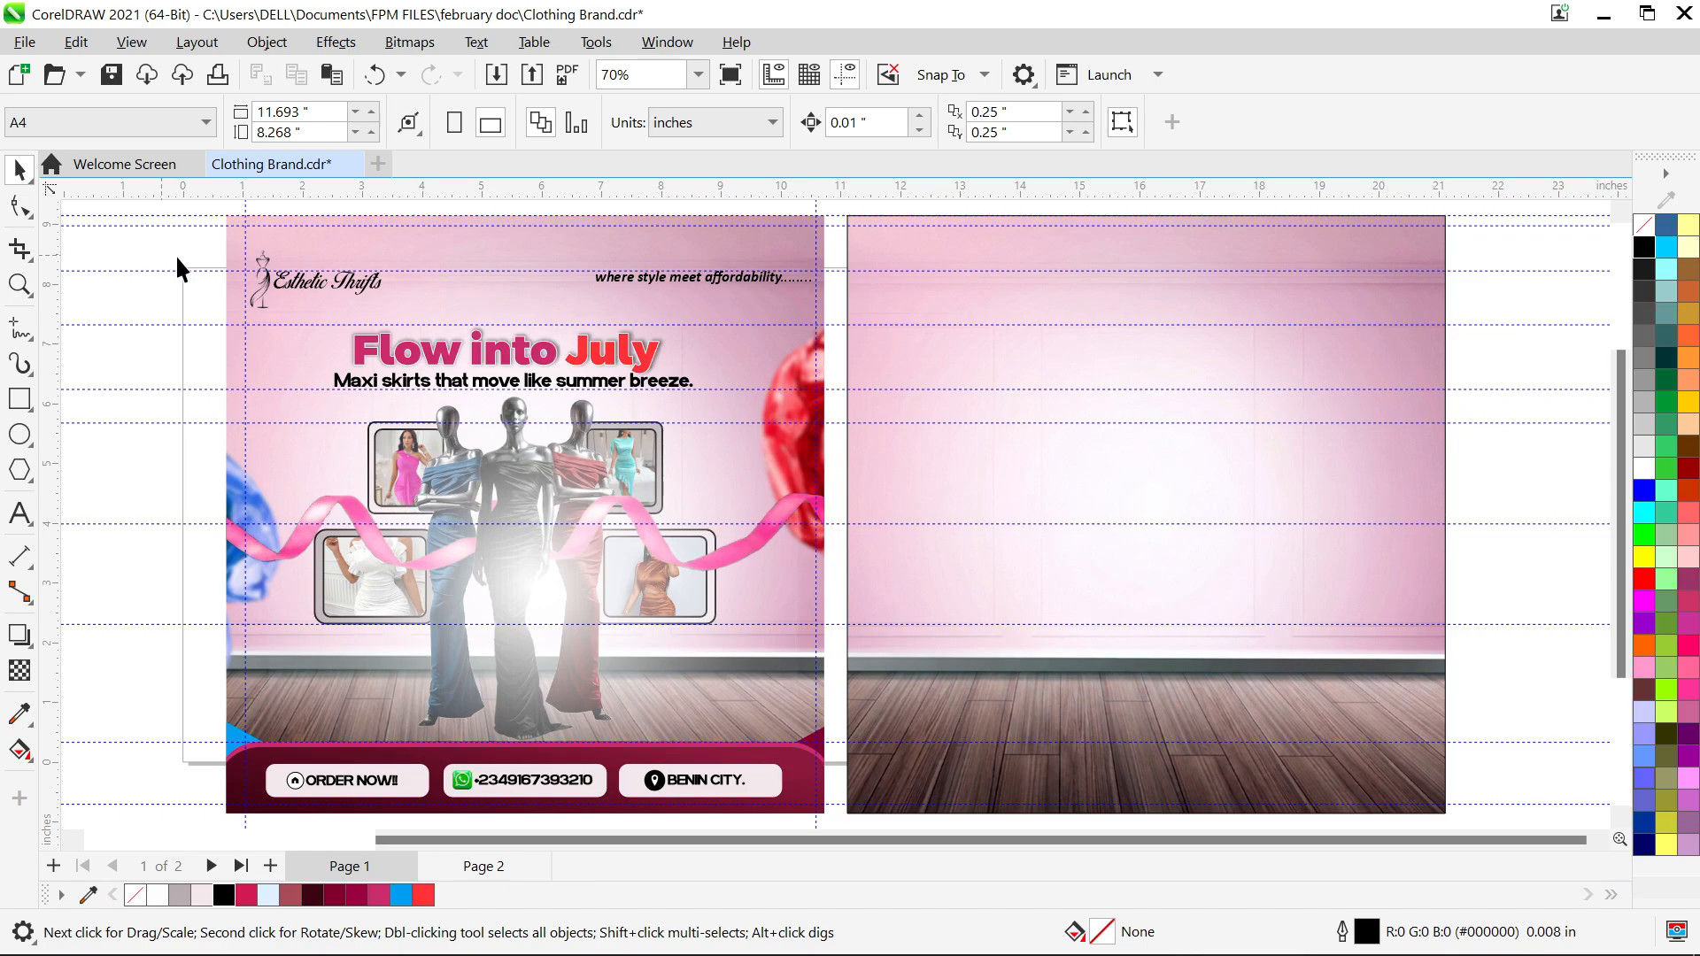
scroll(331, 264, "up", 4)
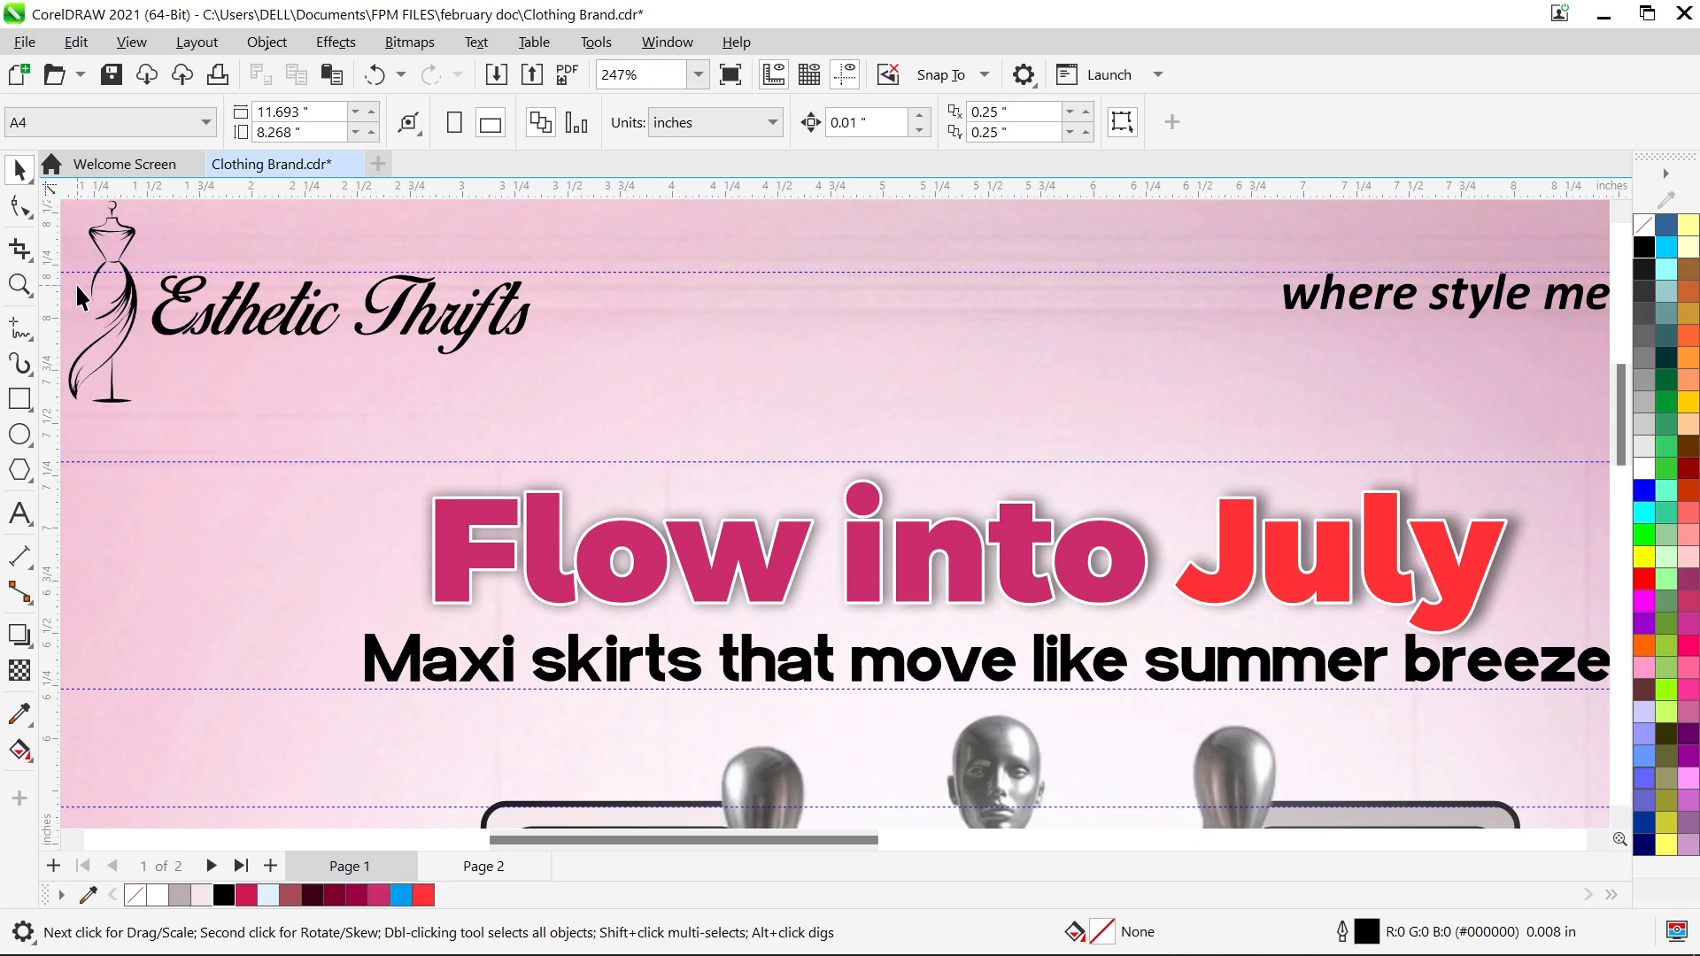
Check the fonts and sizes used for the Esthetic Thrifts brand name and the slogan in the flyer's header
key("F4")
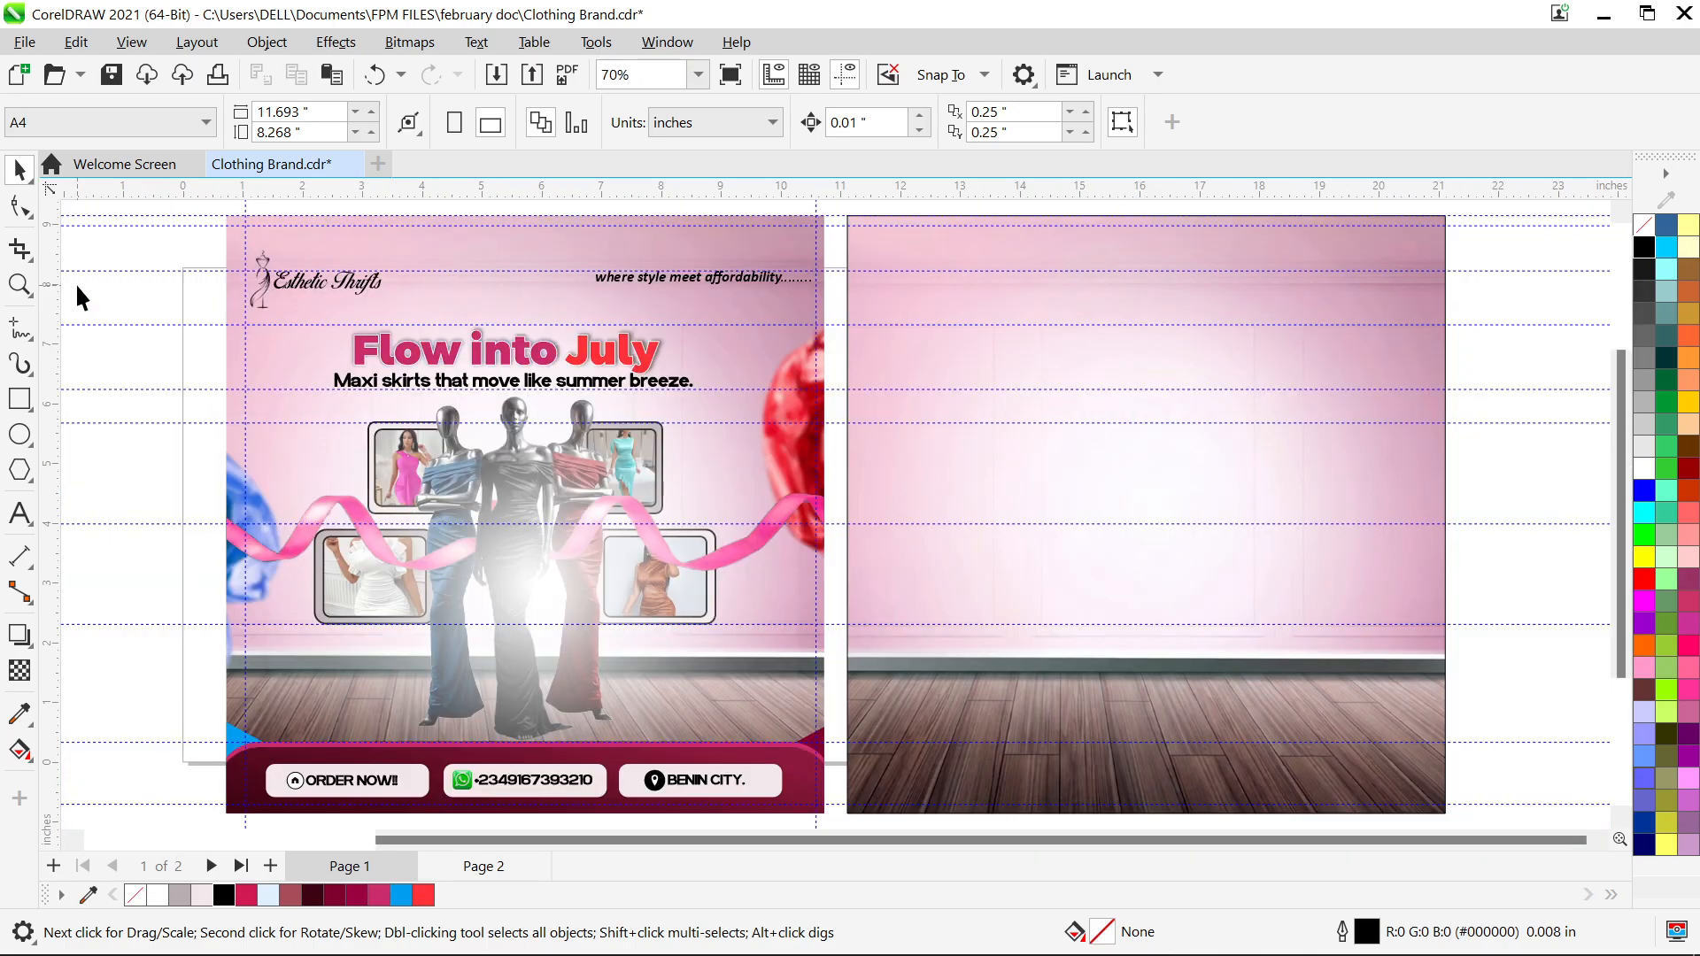
left_click(264, 287)
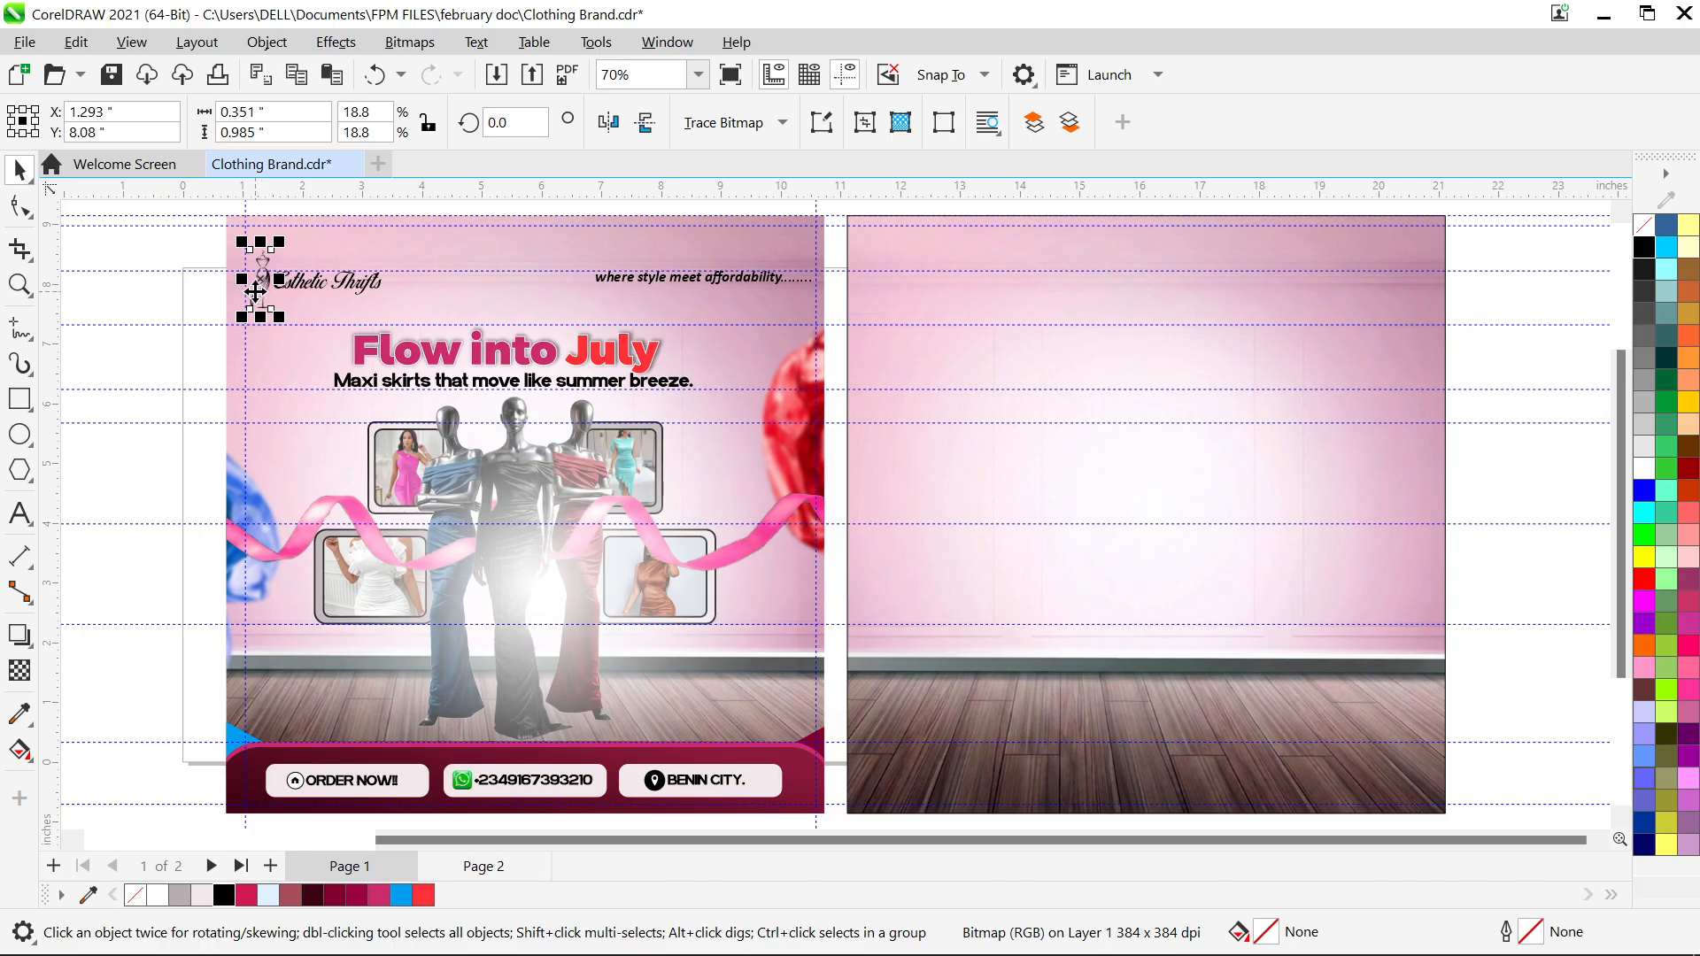
scroll(274, 292, "up", 2)
left_click(337, 279)
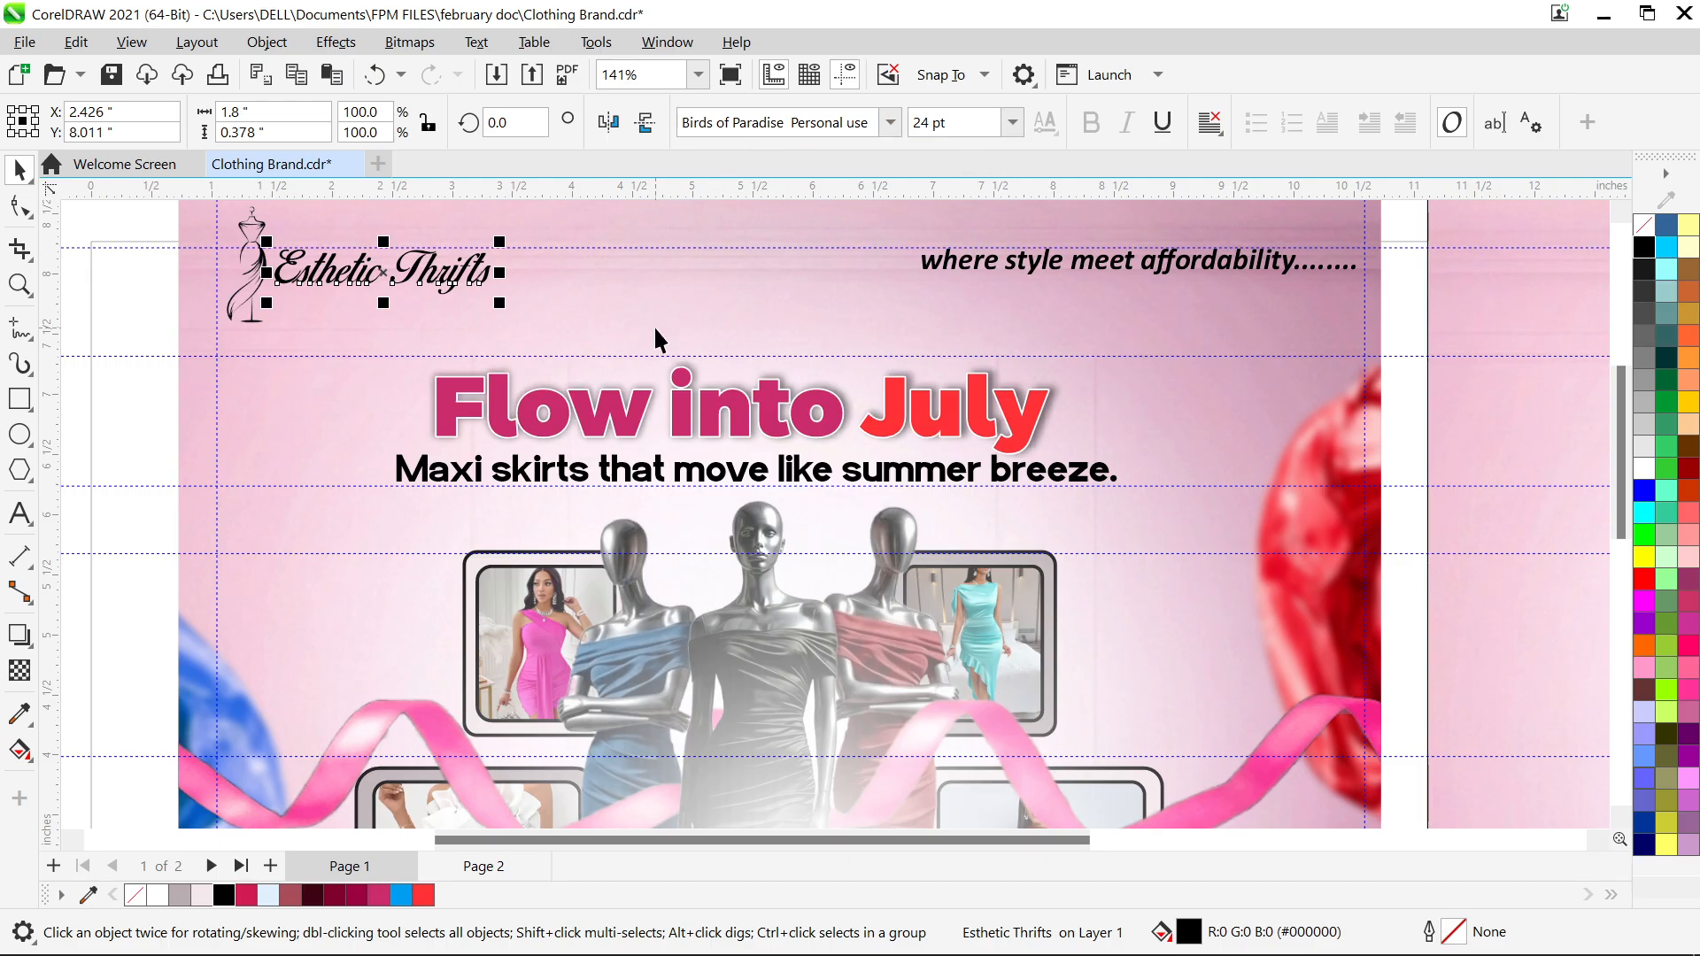
left_click(1215, 273)
left_click(1062, 261)
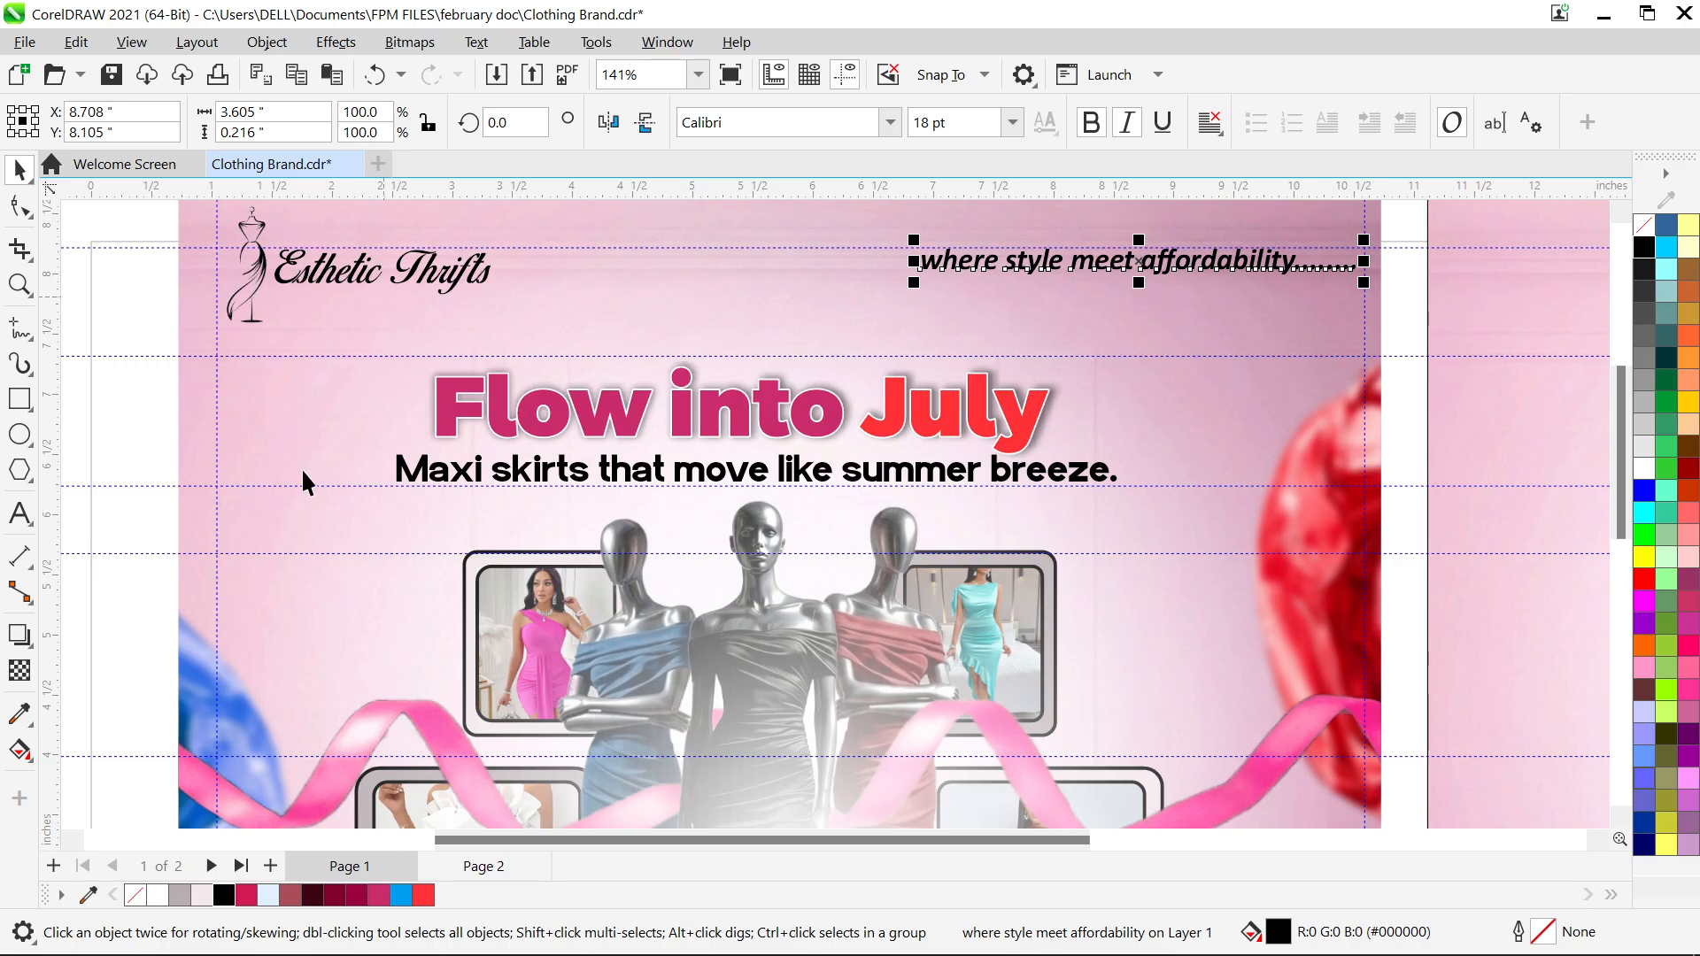
scroll(820, 613, "down", 1)
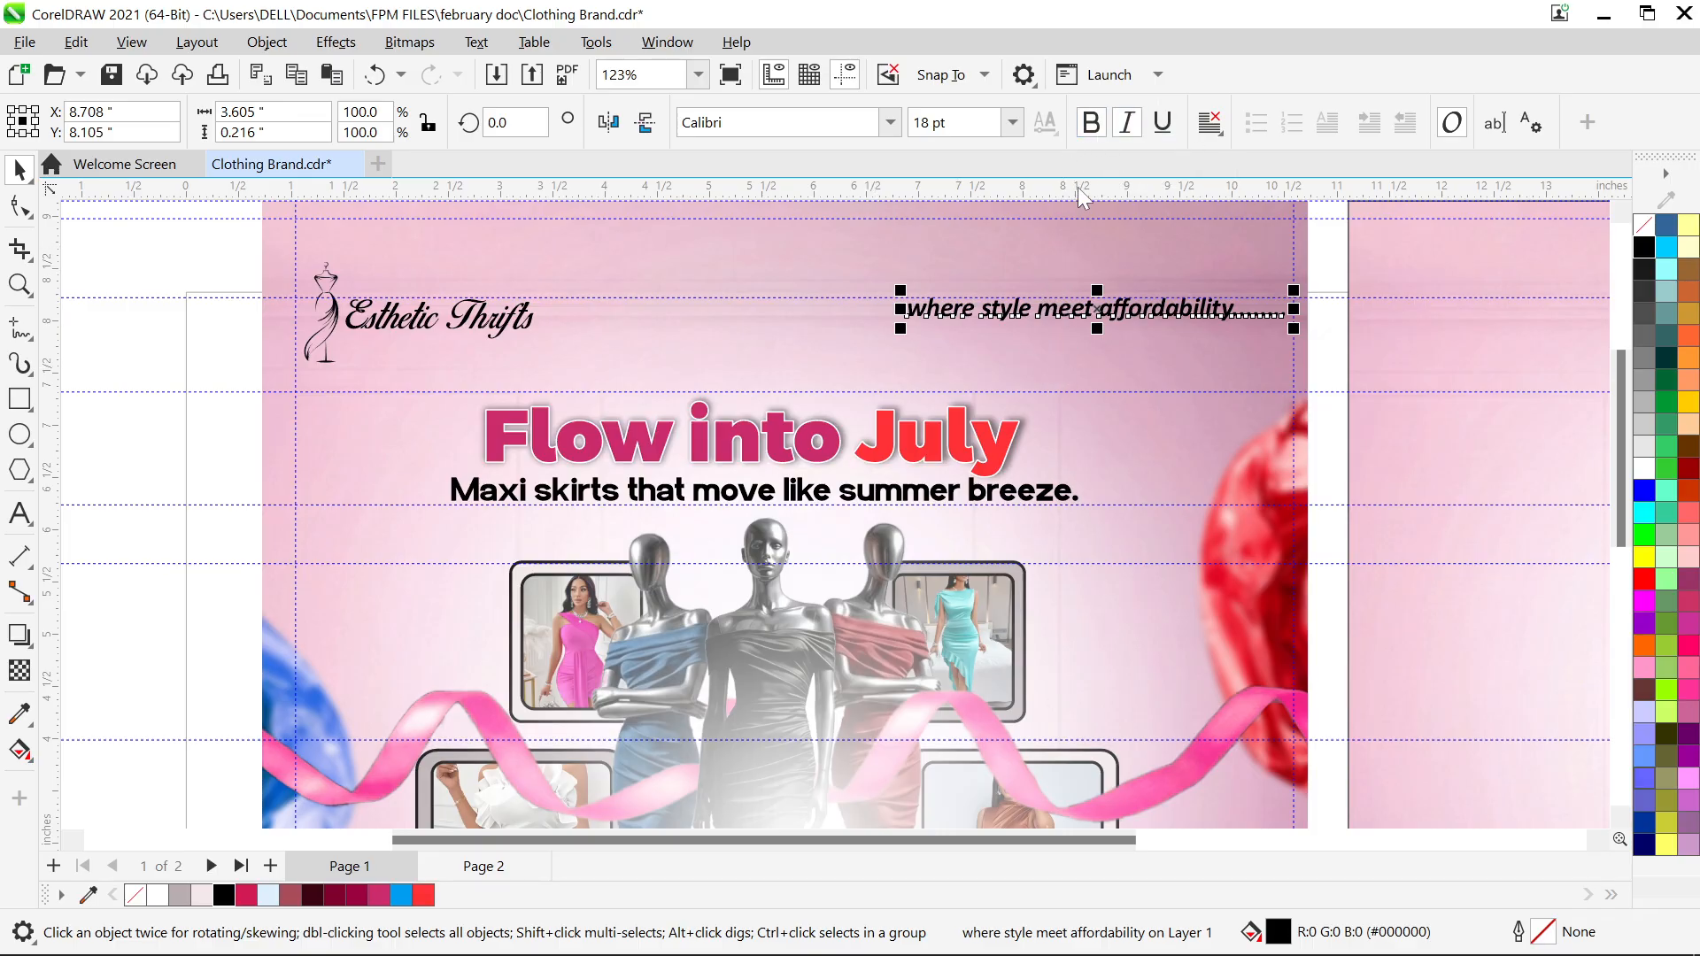
Try the flyer's slogan without bold and without italic, and restore both styles
left_click(1090, 123)
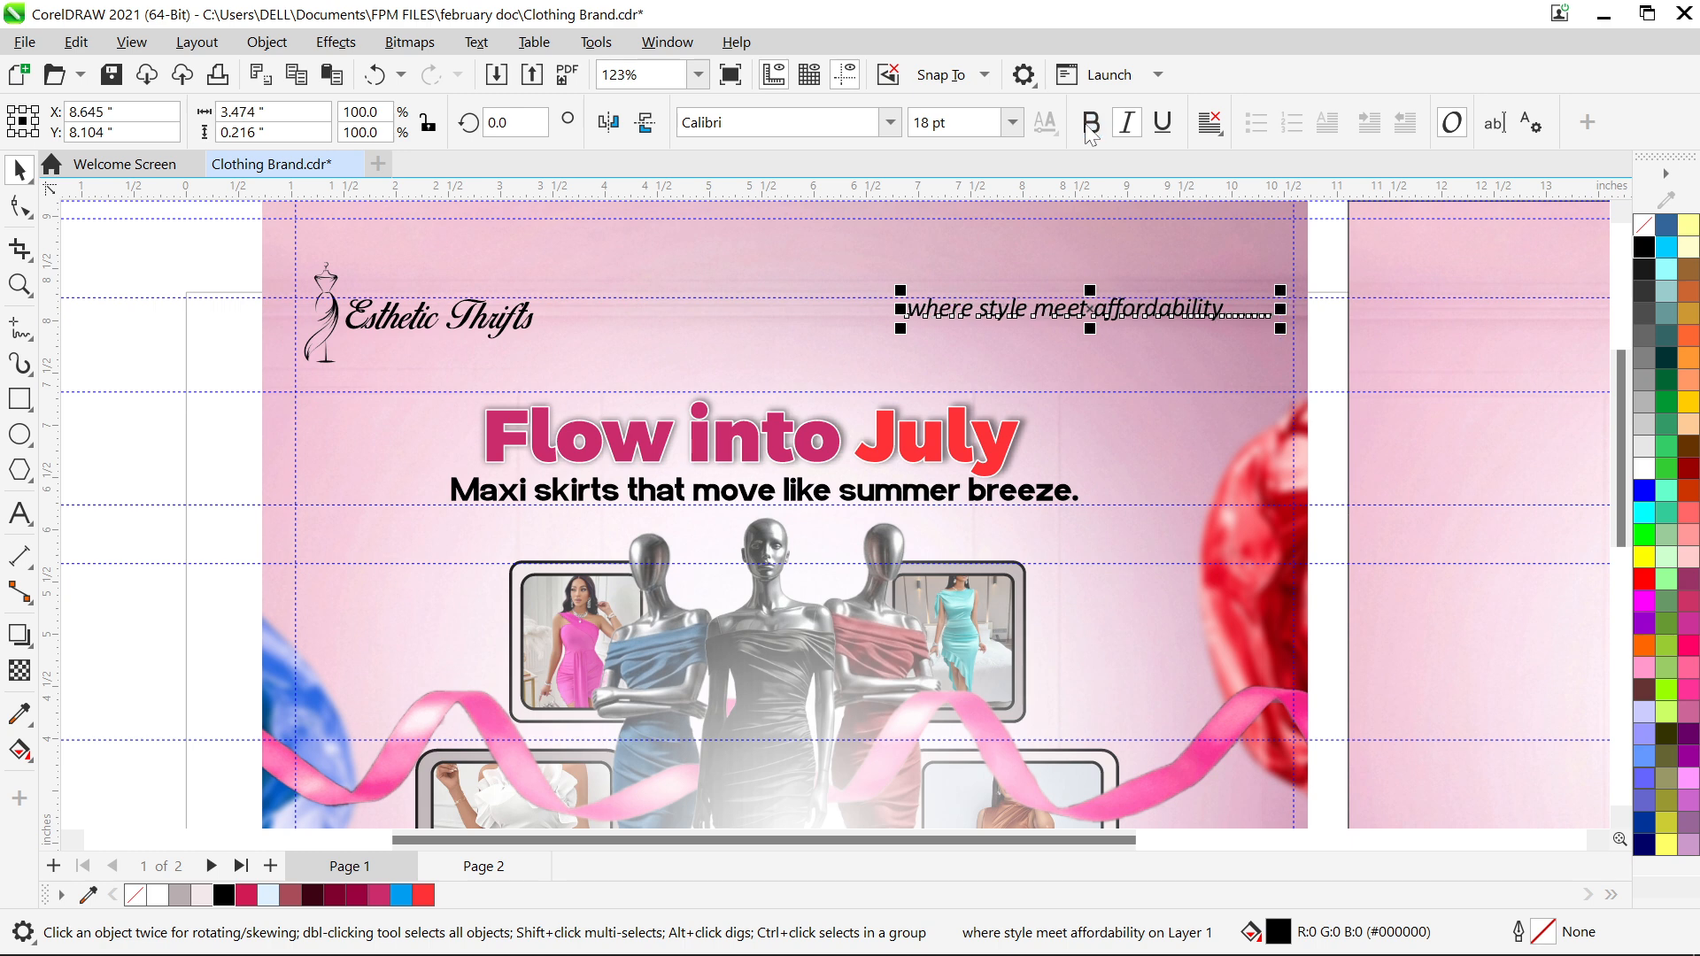
left_click(1122, 121)
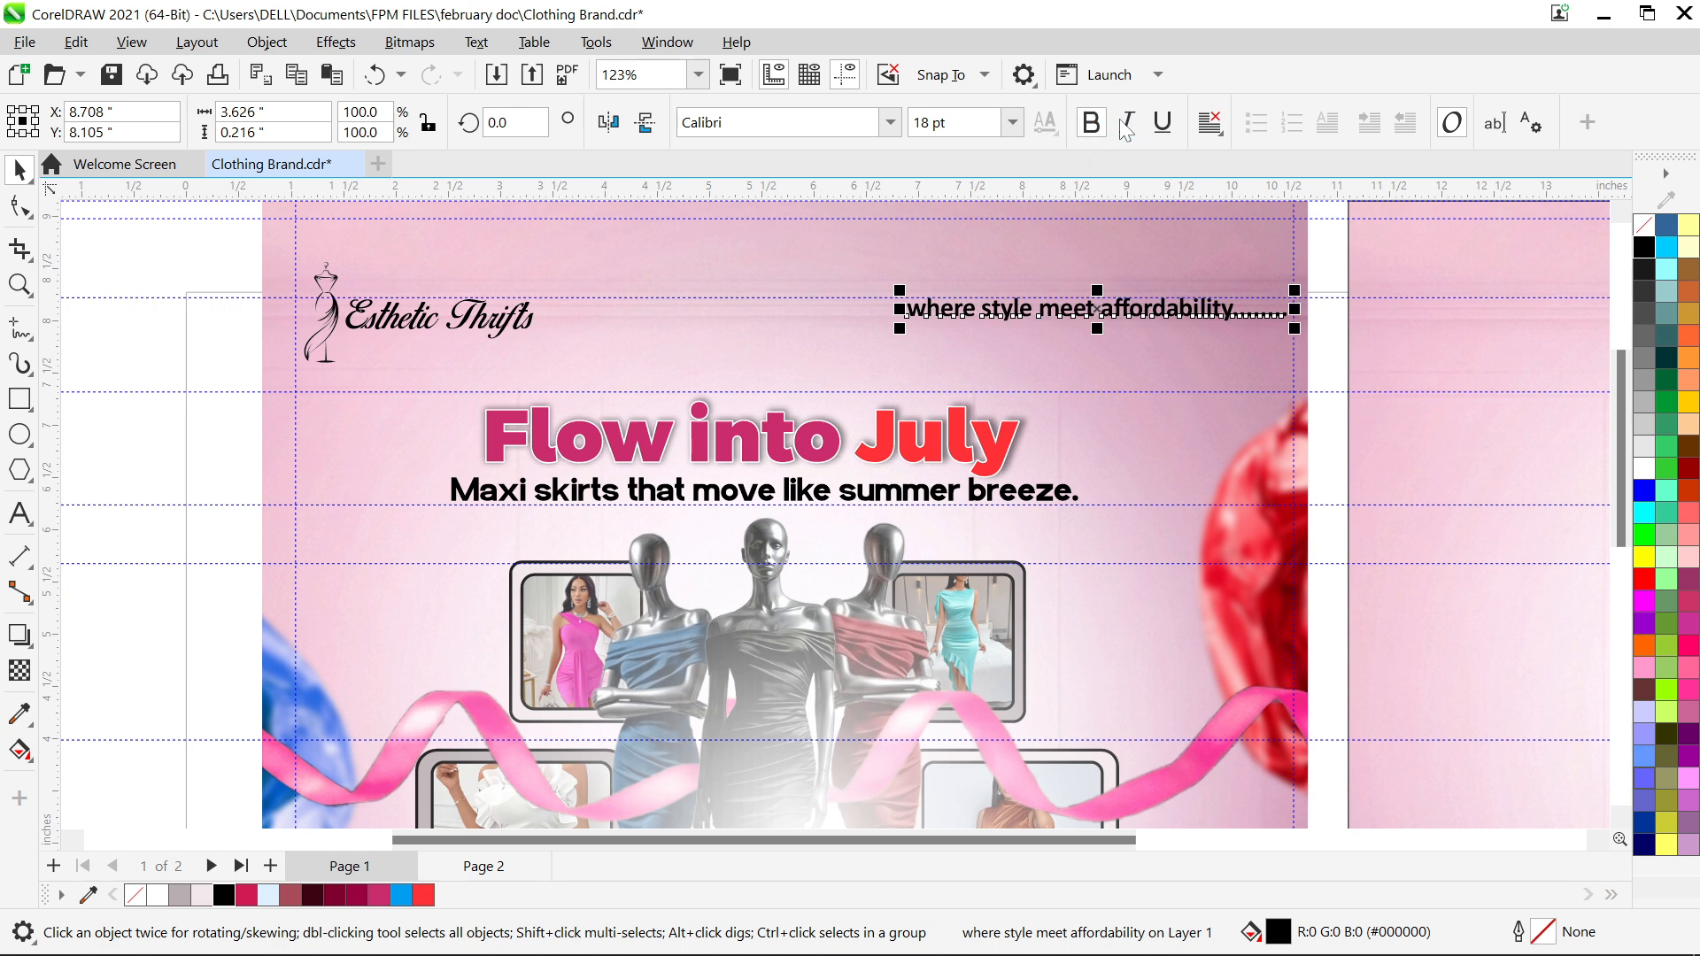
left_click(1123, 121)
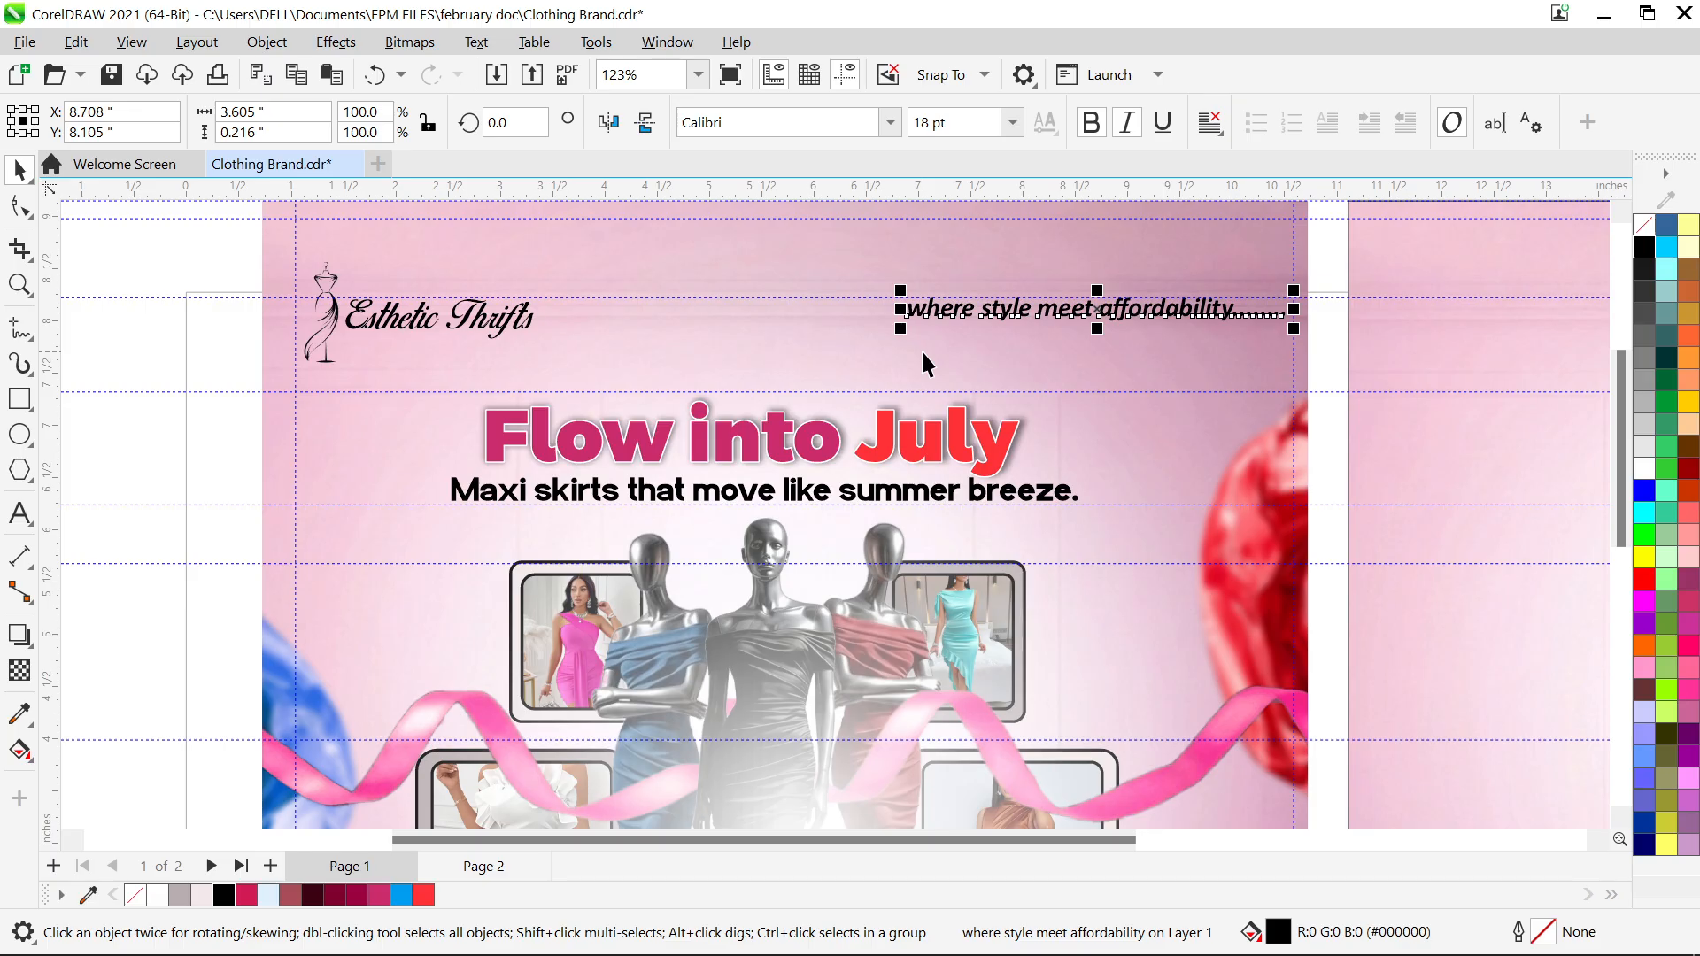
Copy the flyer's logo, brand name and slogan together onto the upper part of the new square at X 16.048, Y 8.08 inches
key("F4")
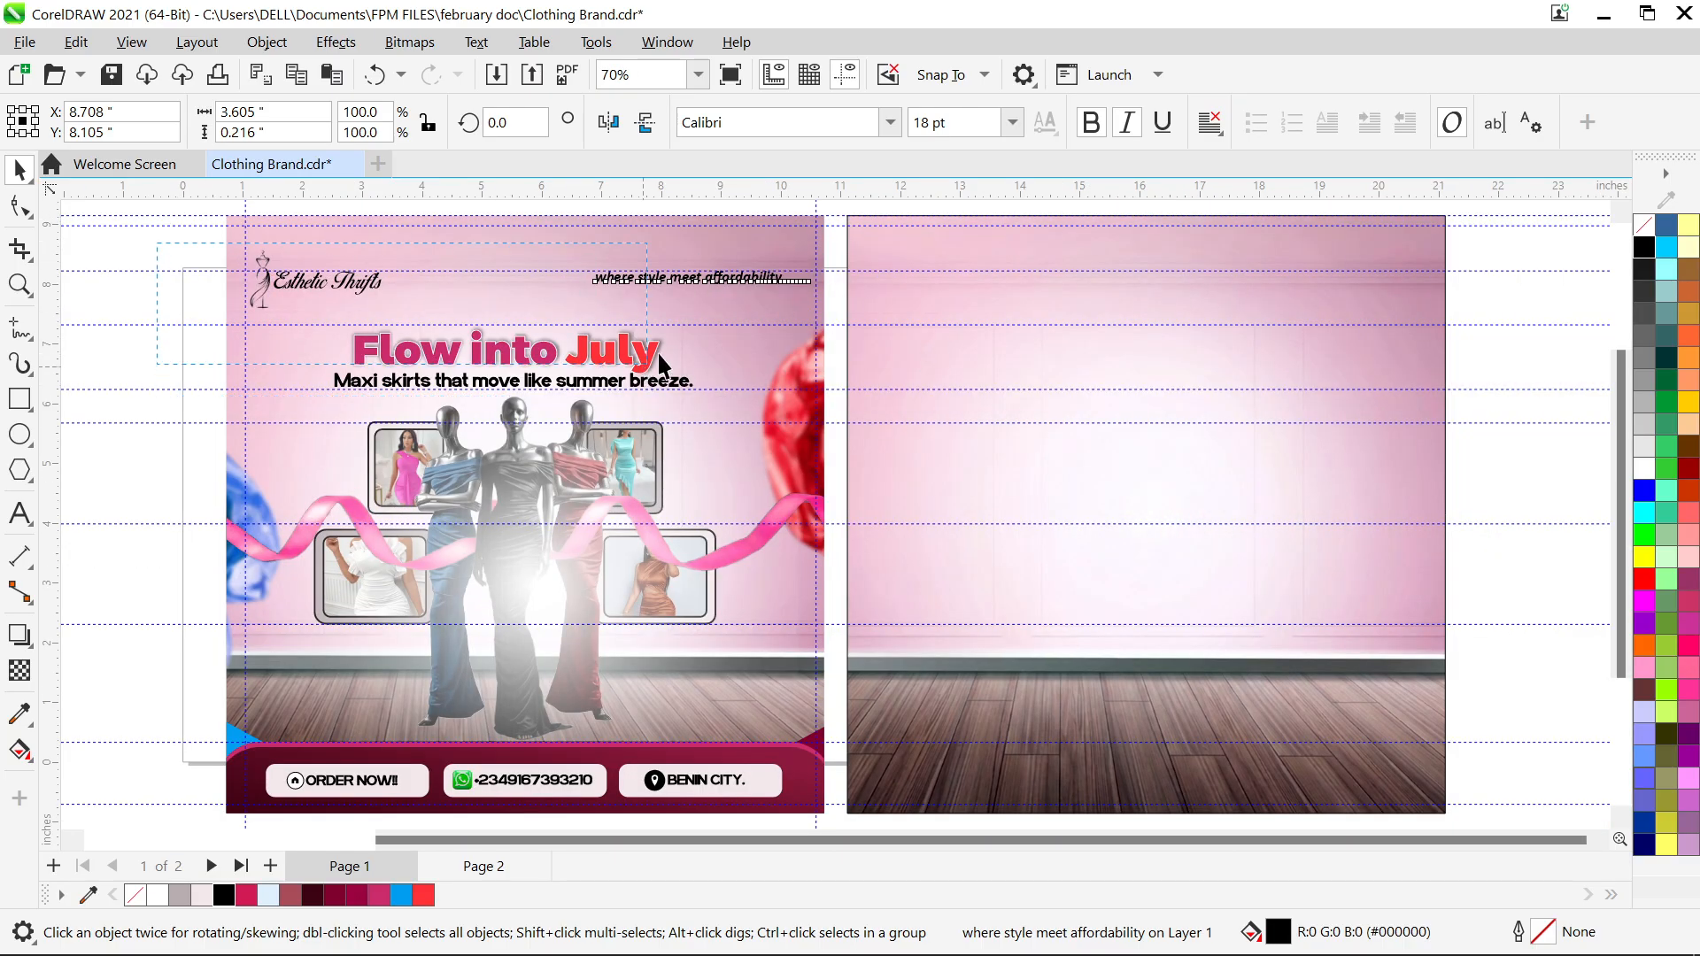
left_click_drag(161, 248, 825, 312)
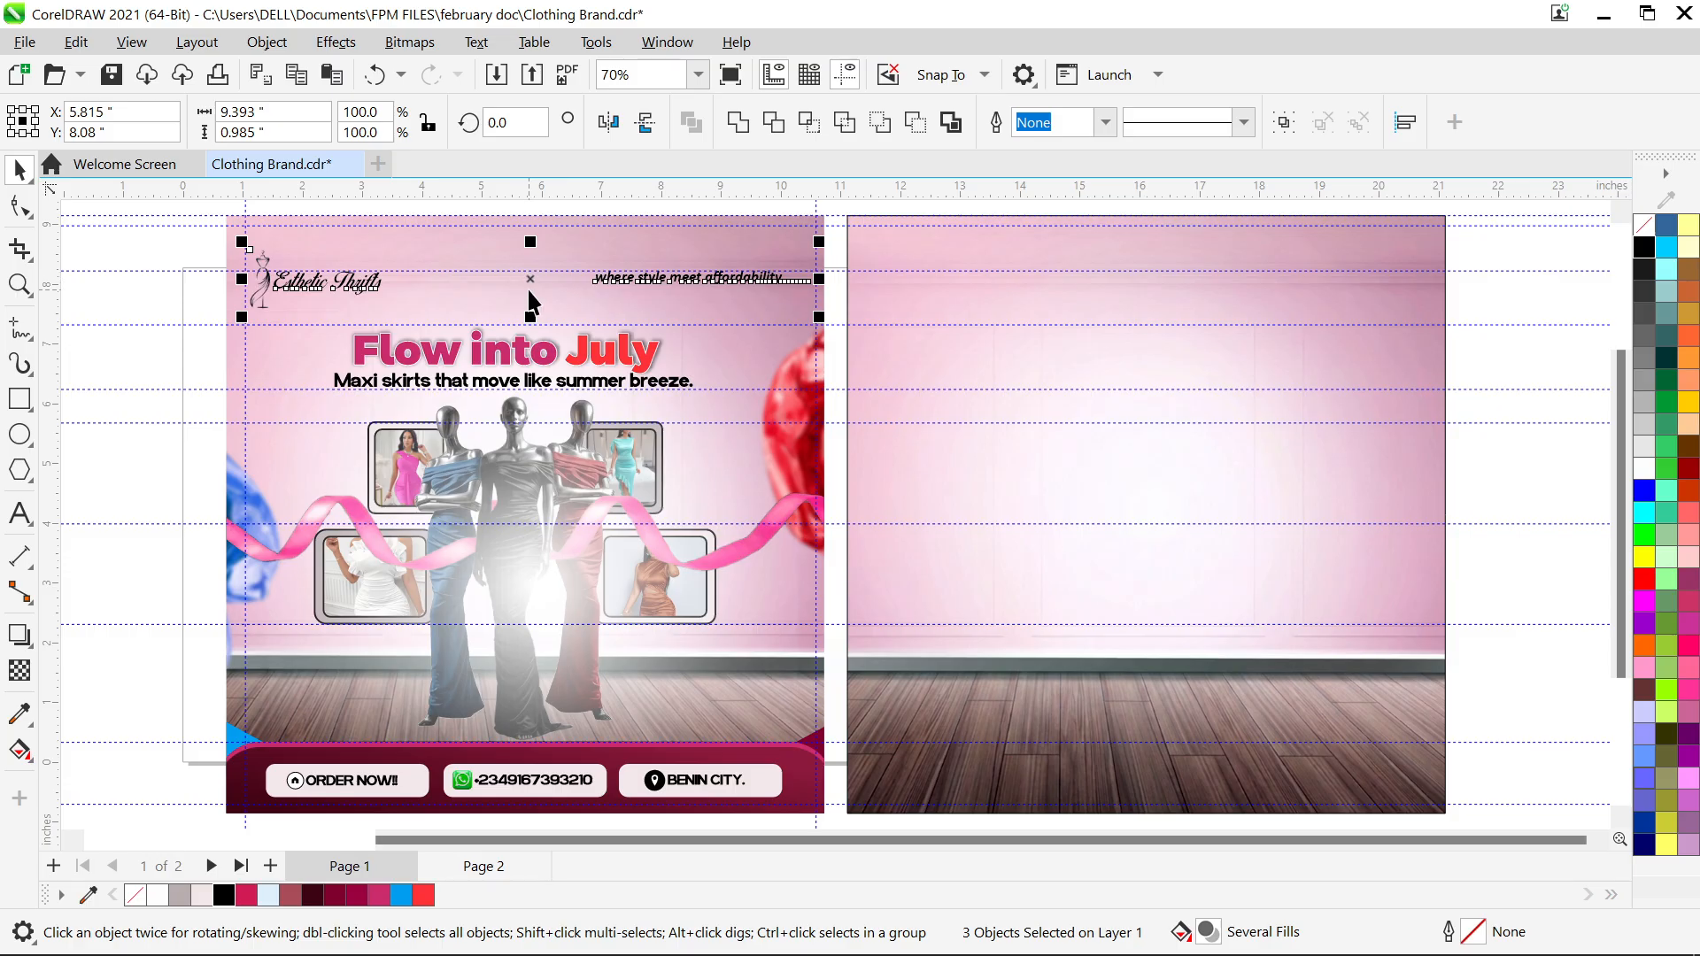
left_click_drag(518, 270, 1147, 277)
left_click_drag(534, 281, 1145, 279)
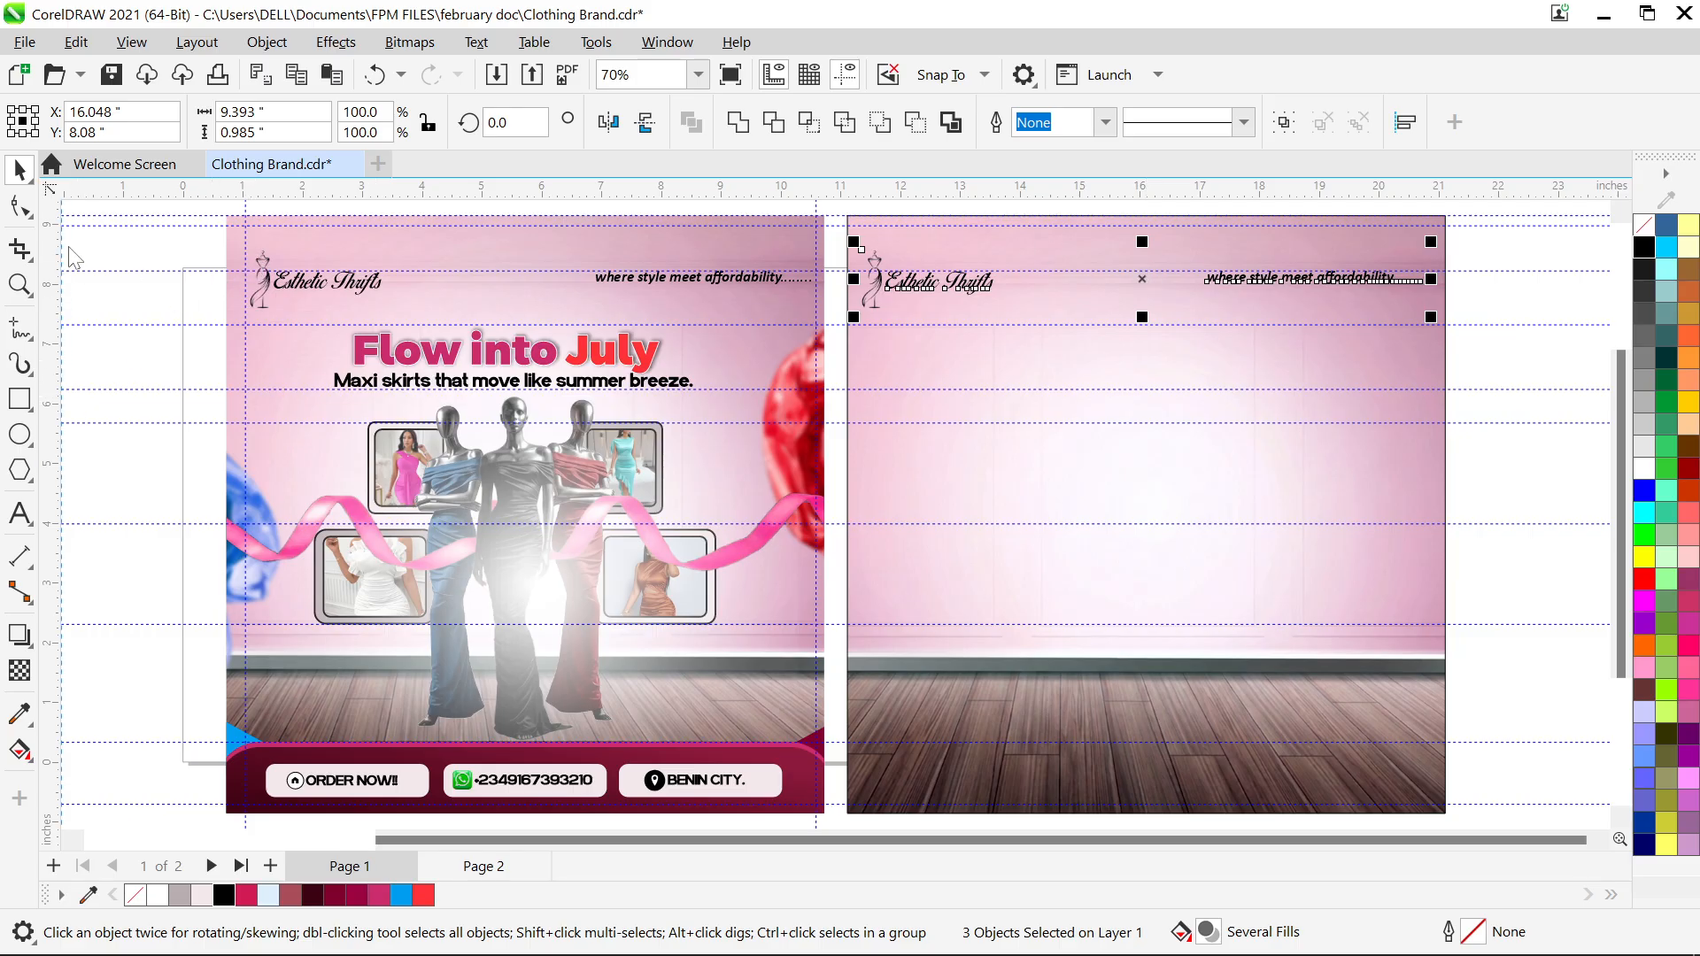
Place two vertical guidelines on the new square, one along the logo's outer edge and one at the slogan's end at X 20.748 inches
left_click_drag(69, 248, 872, 390)
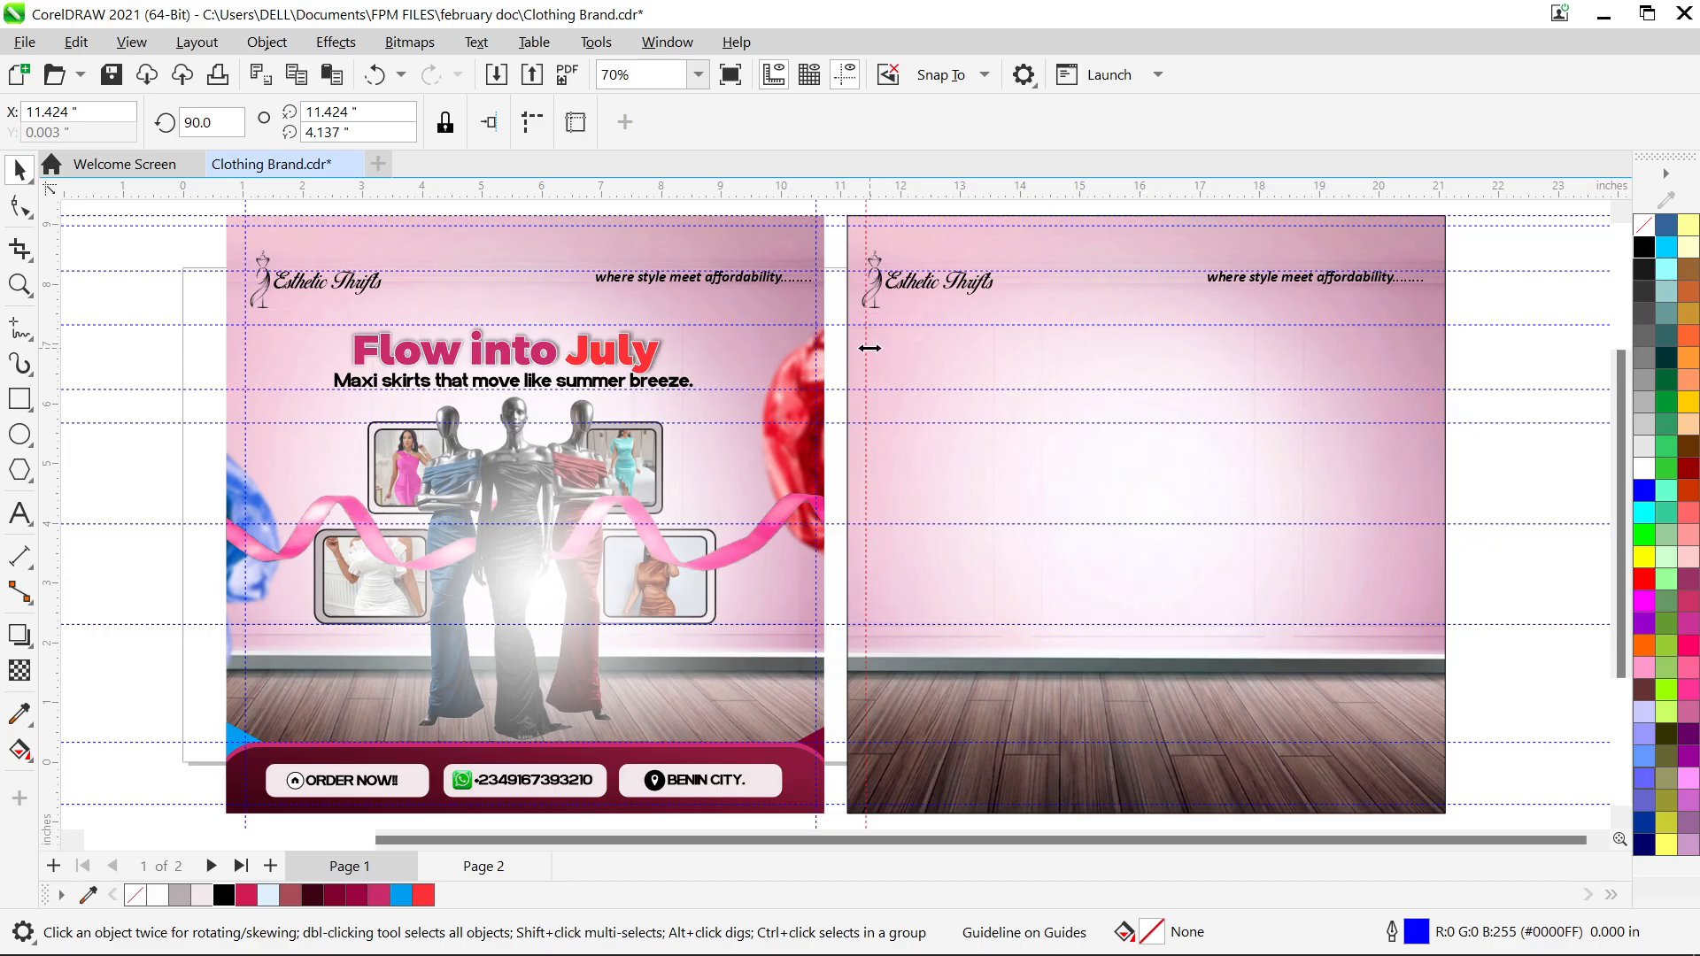
key("Left")
left_click_drag(865, 341, 1427, 450)
scroll(1427, 449, "up", 7)
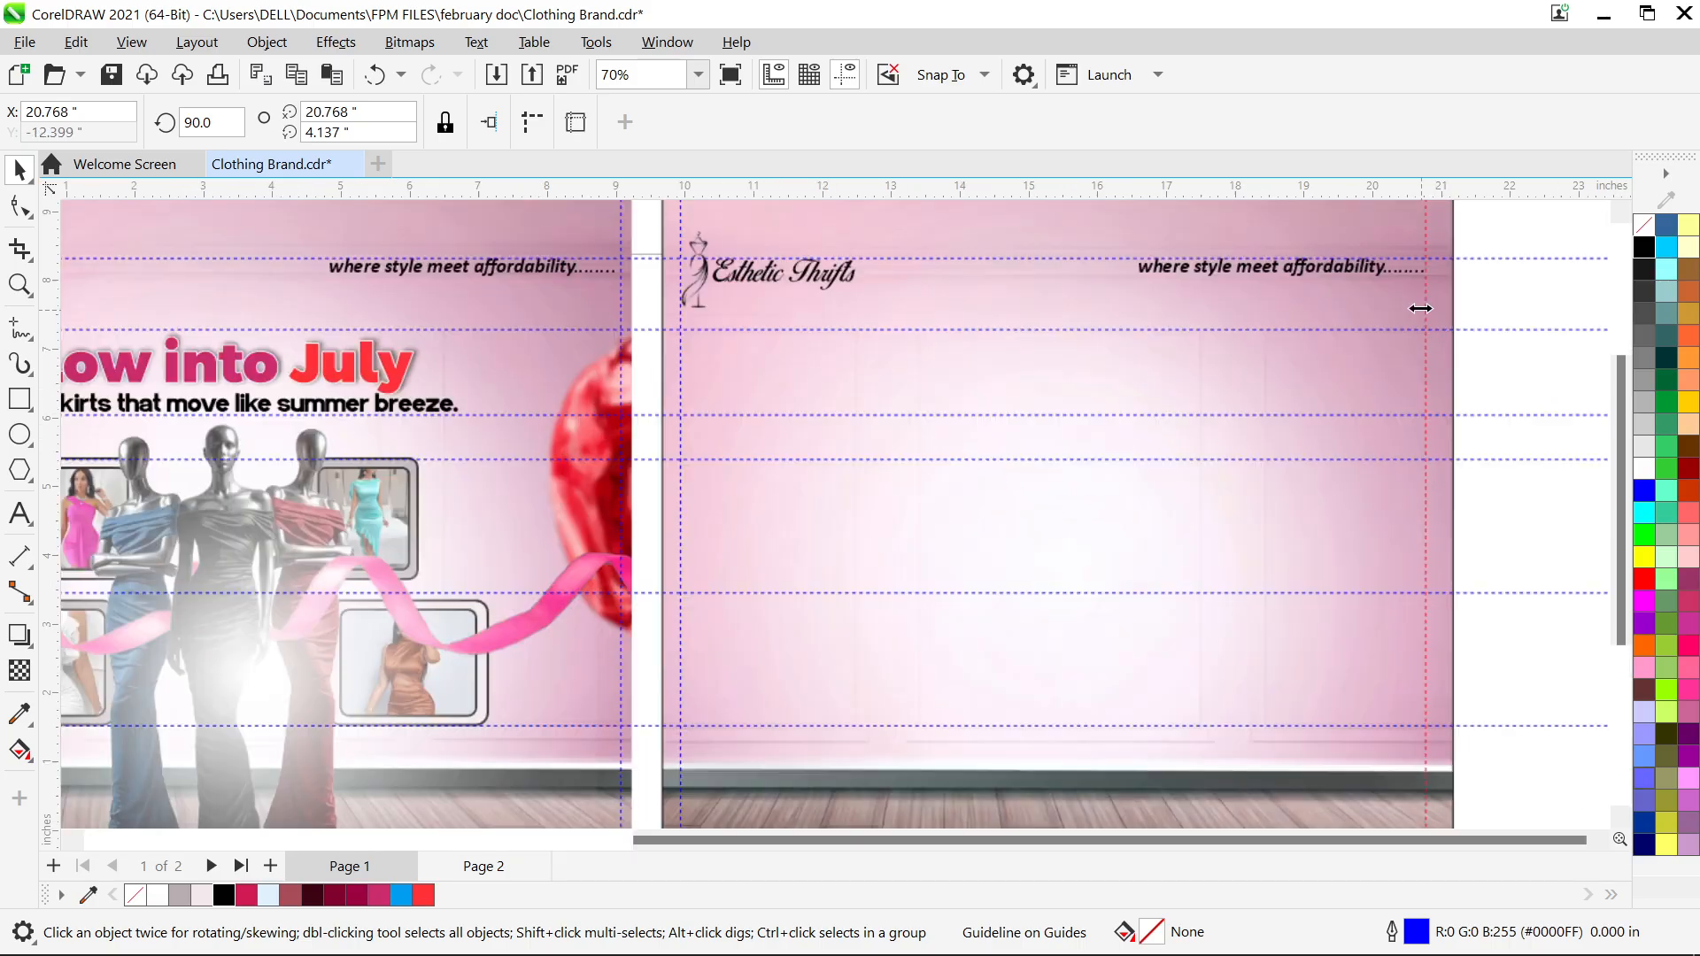
scroll(1440, 232, "up", 4)
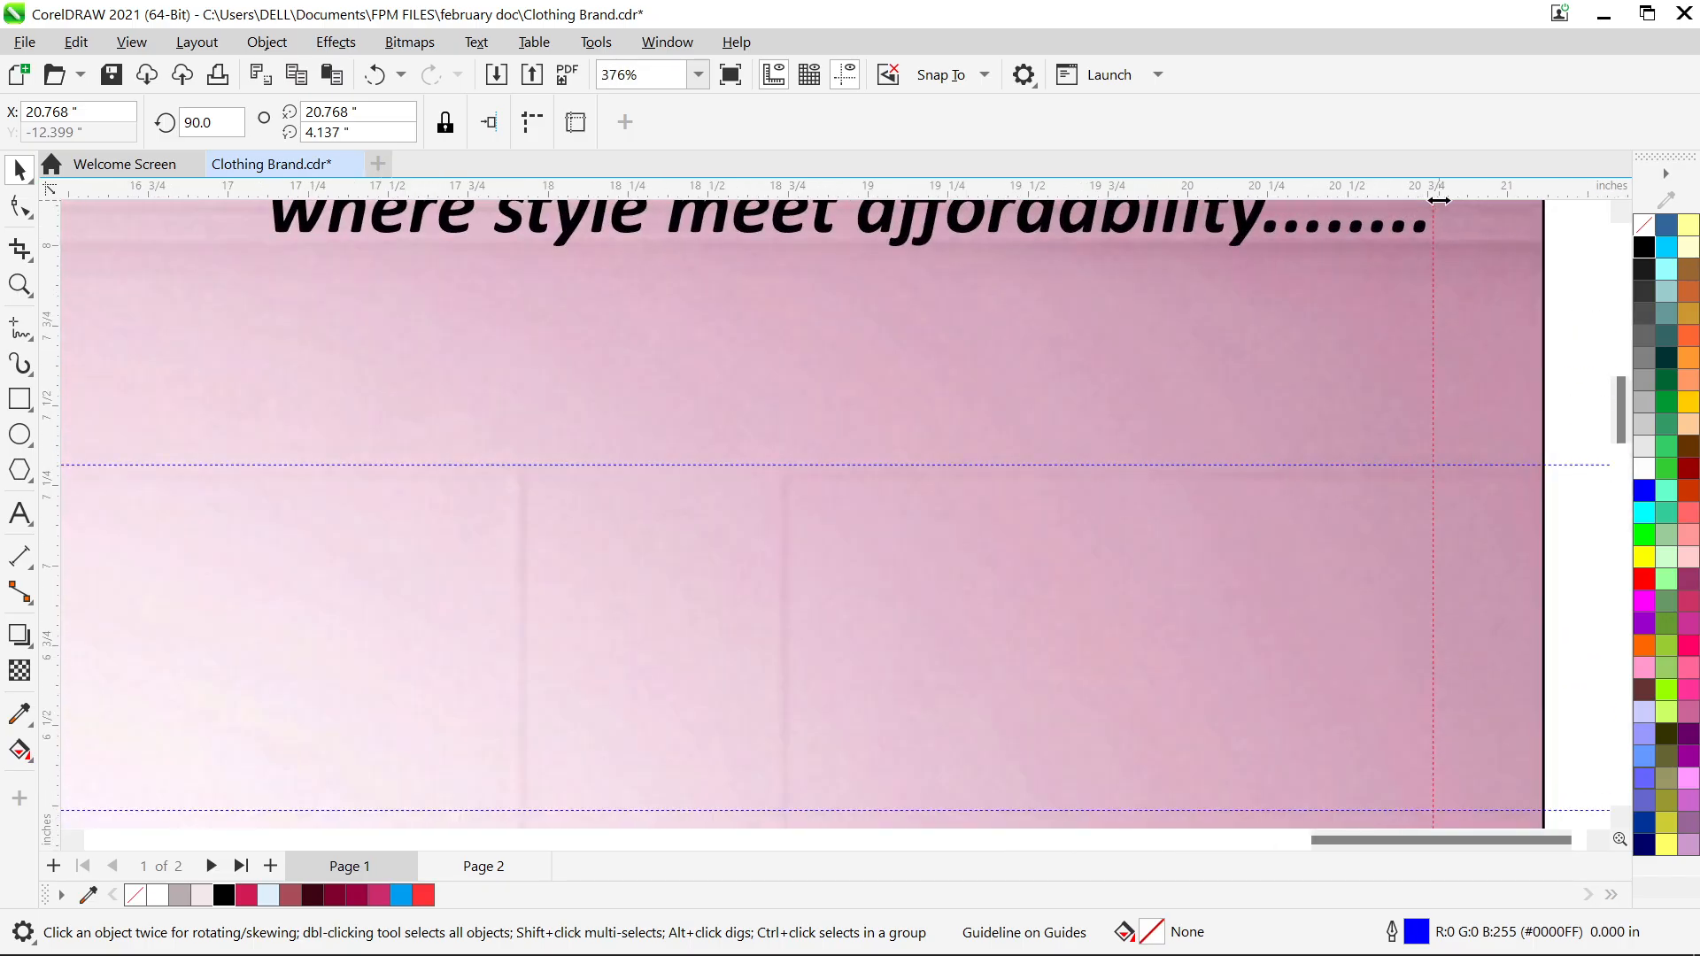
scroll(1423, 246, "up", 3)
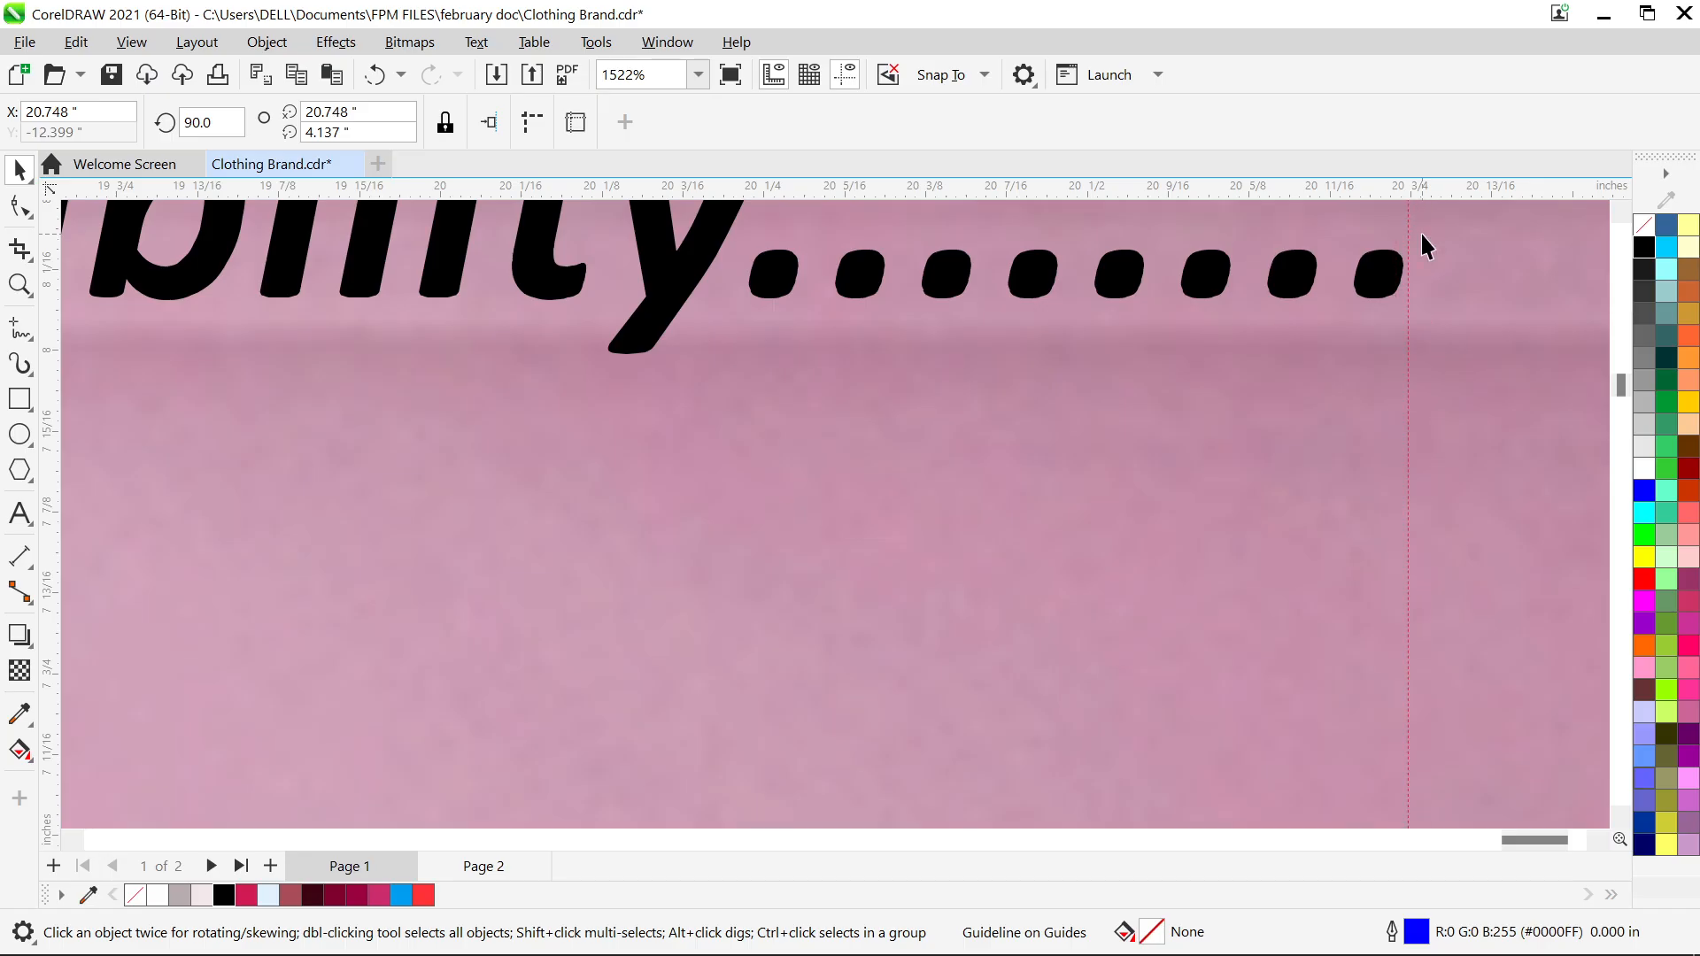
scroll(1422, 233, "down", 14)
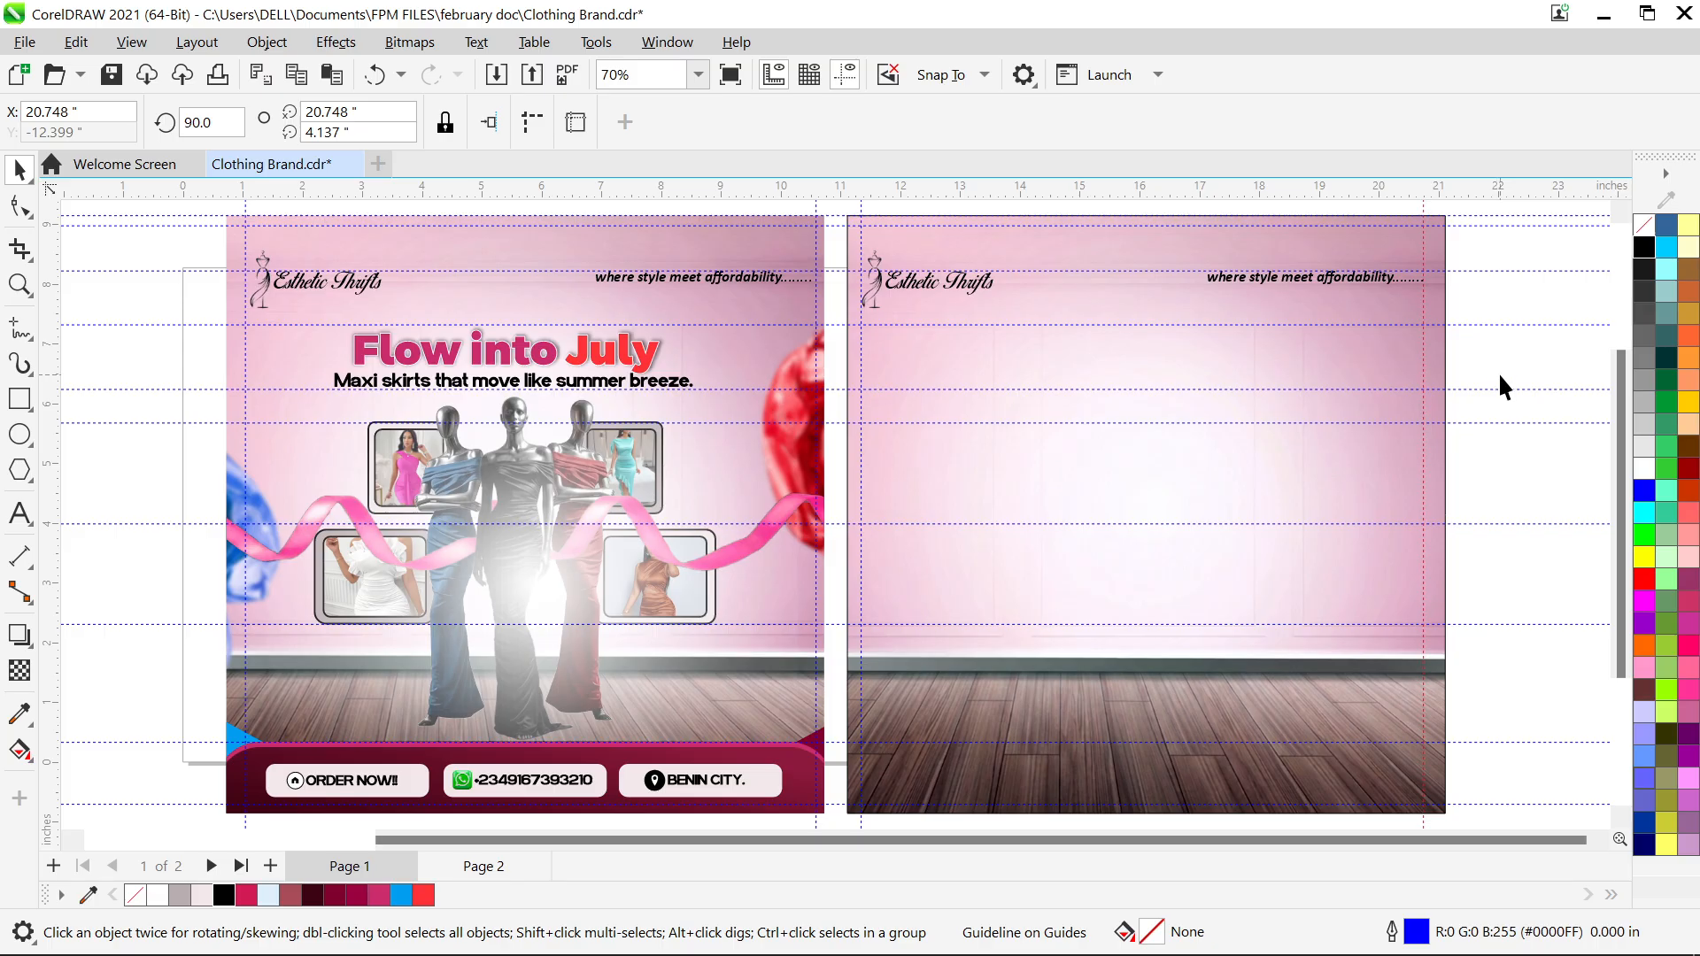
left_click(1497, 371)
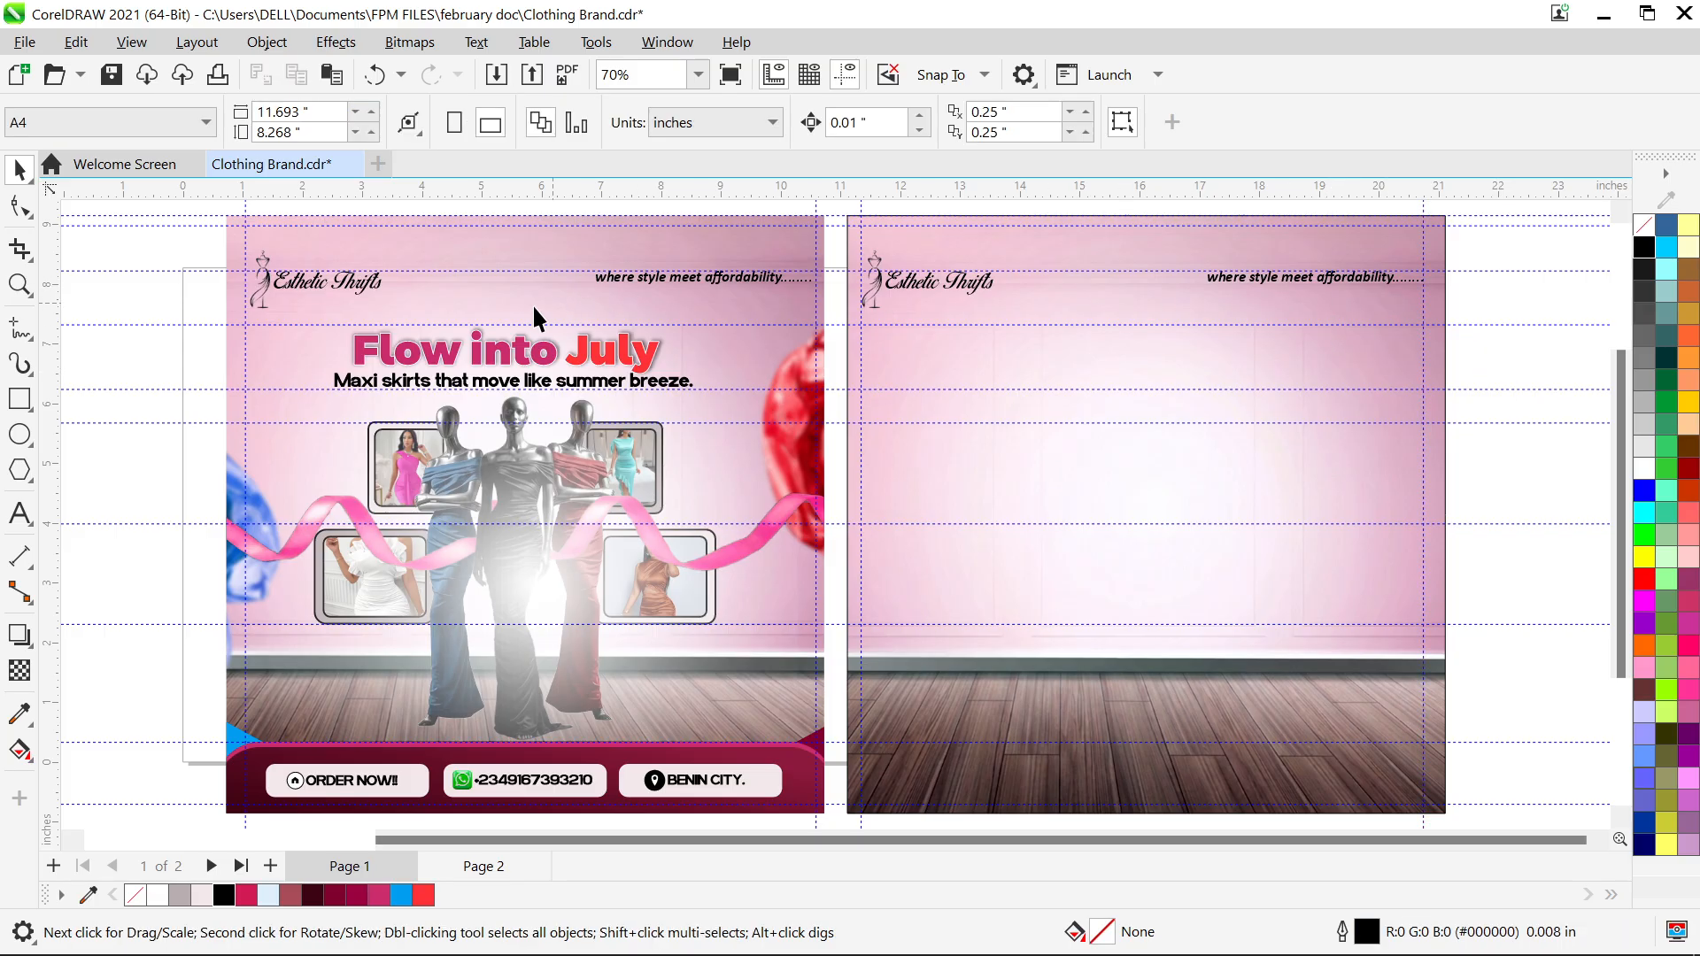
Add the headline text "Flow into July" below the logo and slogan on the new square
left_click(508, 352)
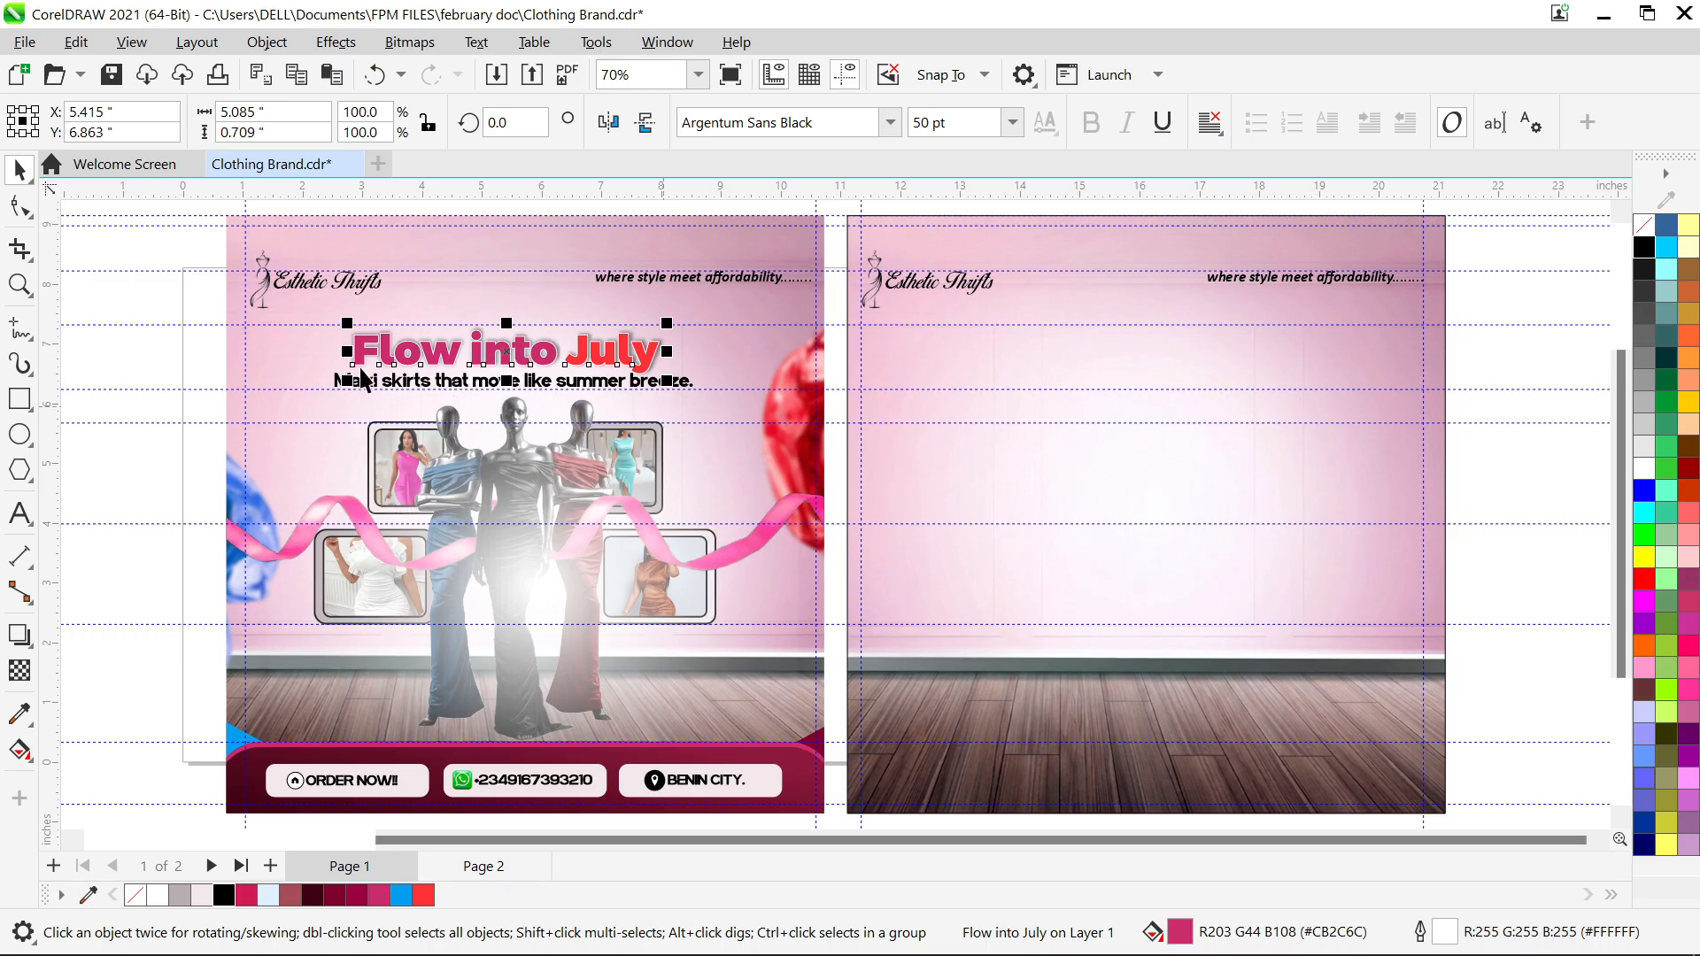
left_click(20, 513)
left_click(951, 353)
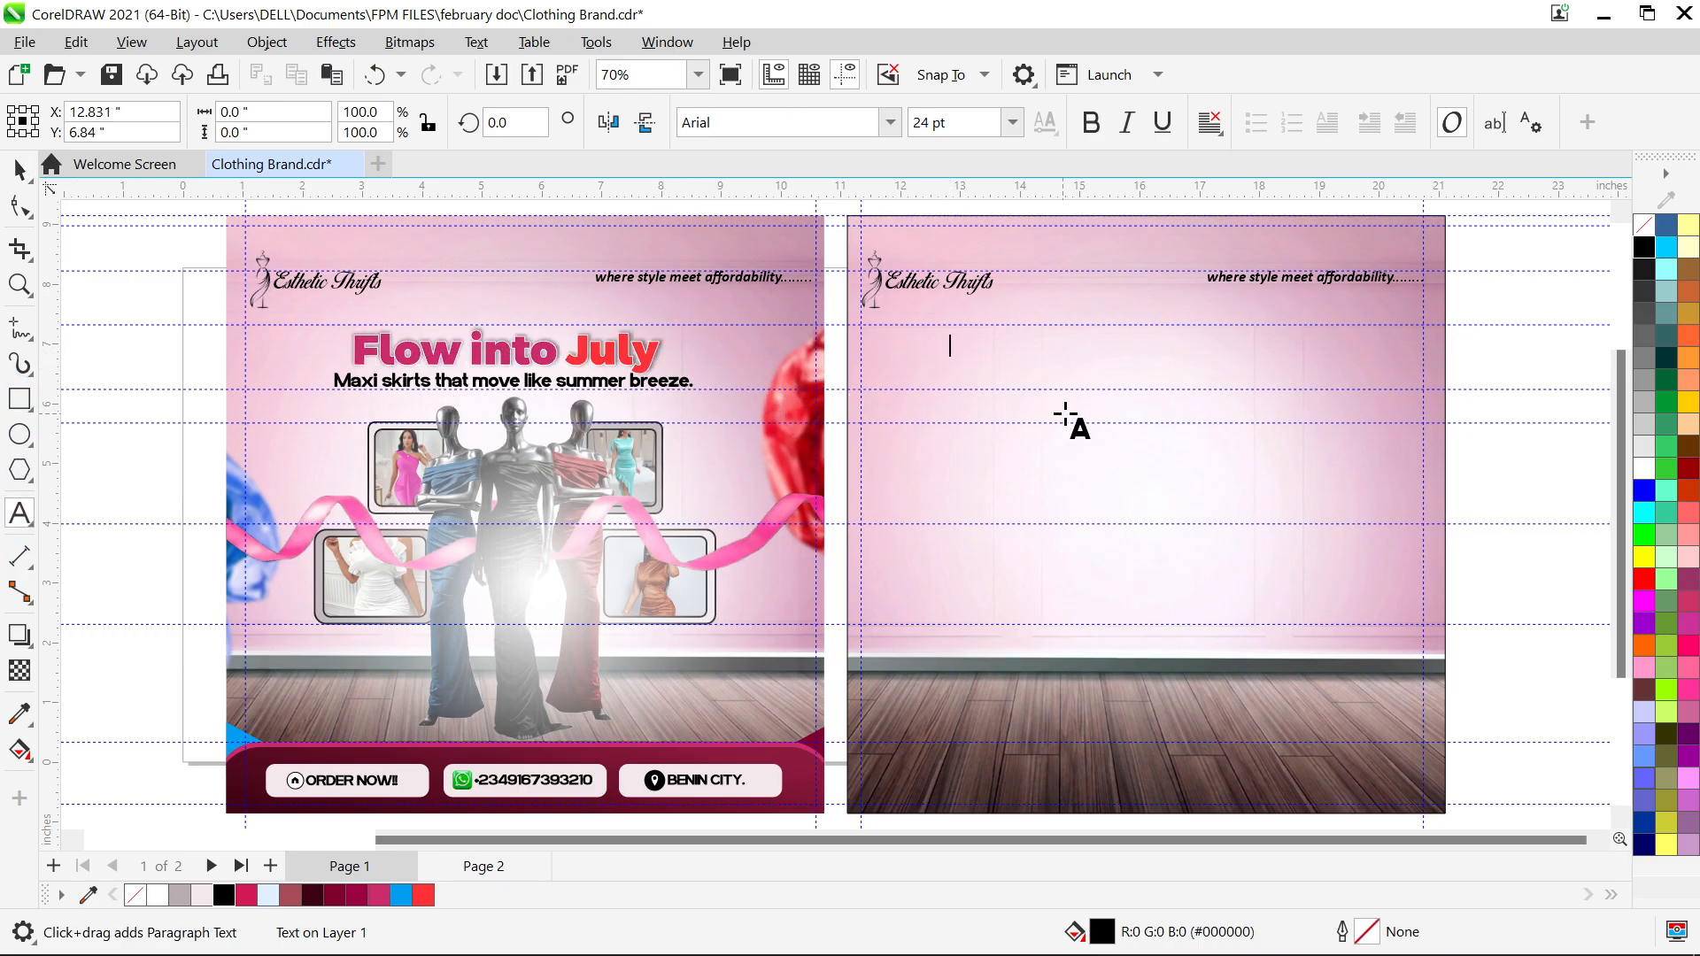
type("Flow into")
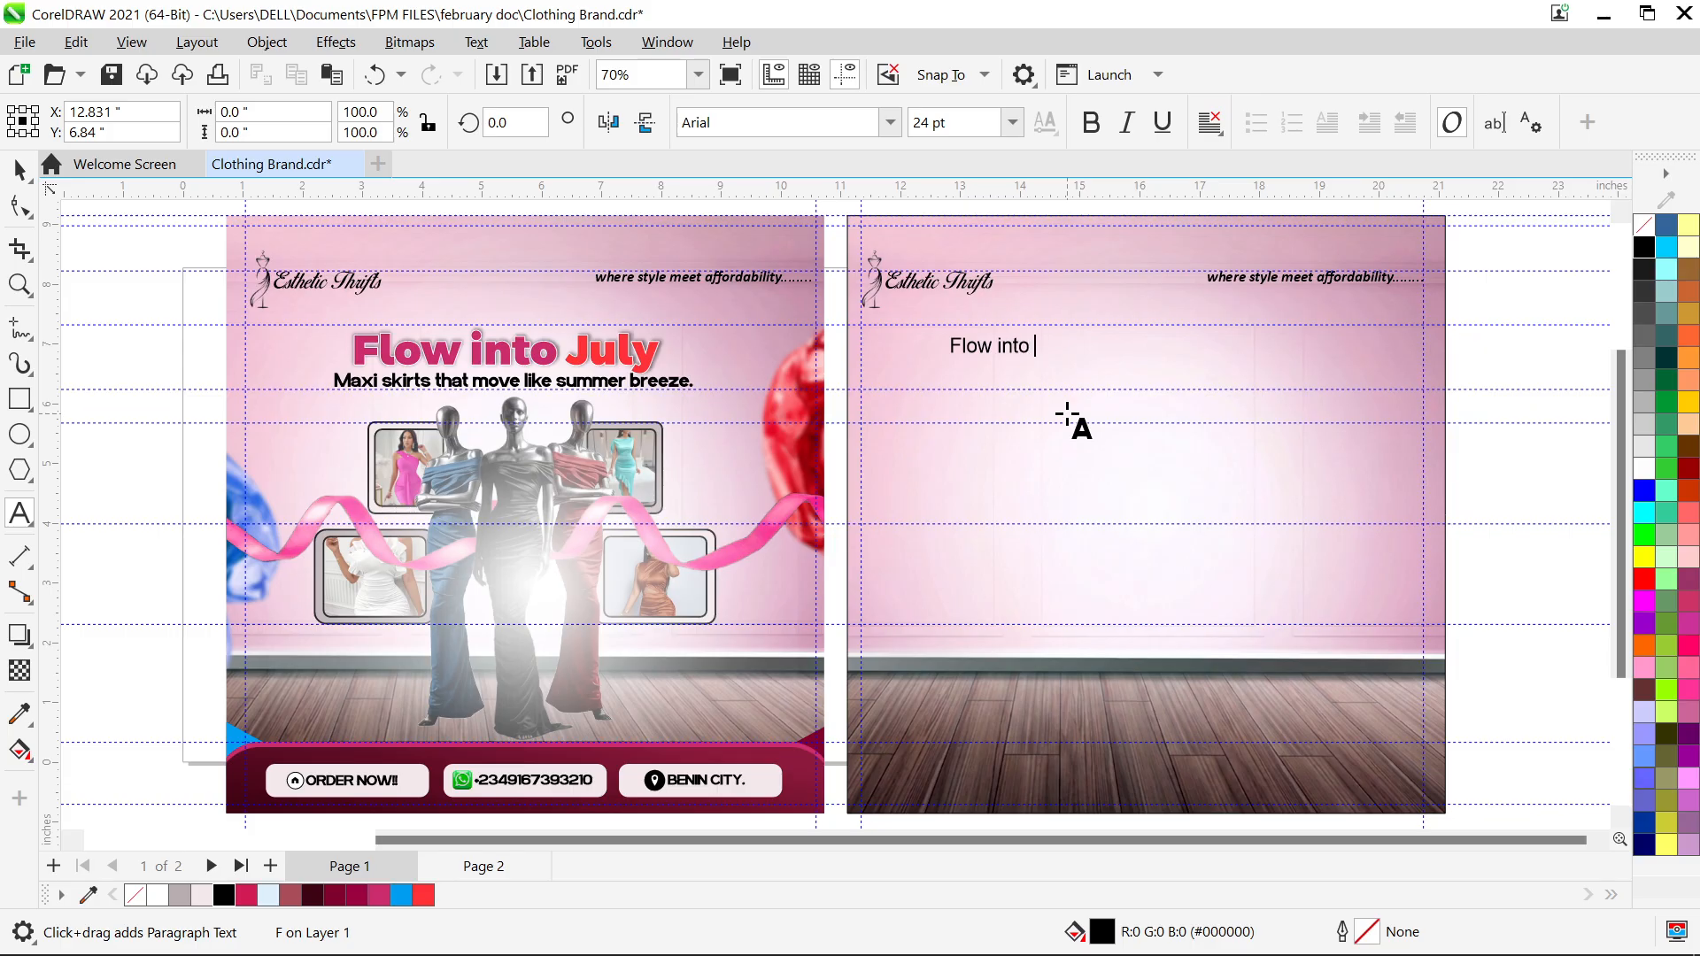
type(" July")
key("ctrl+space")
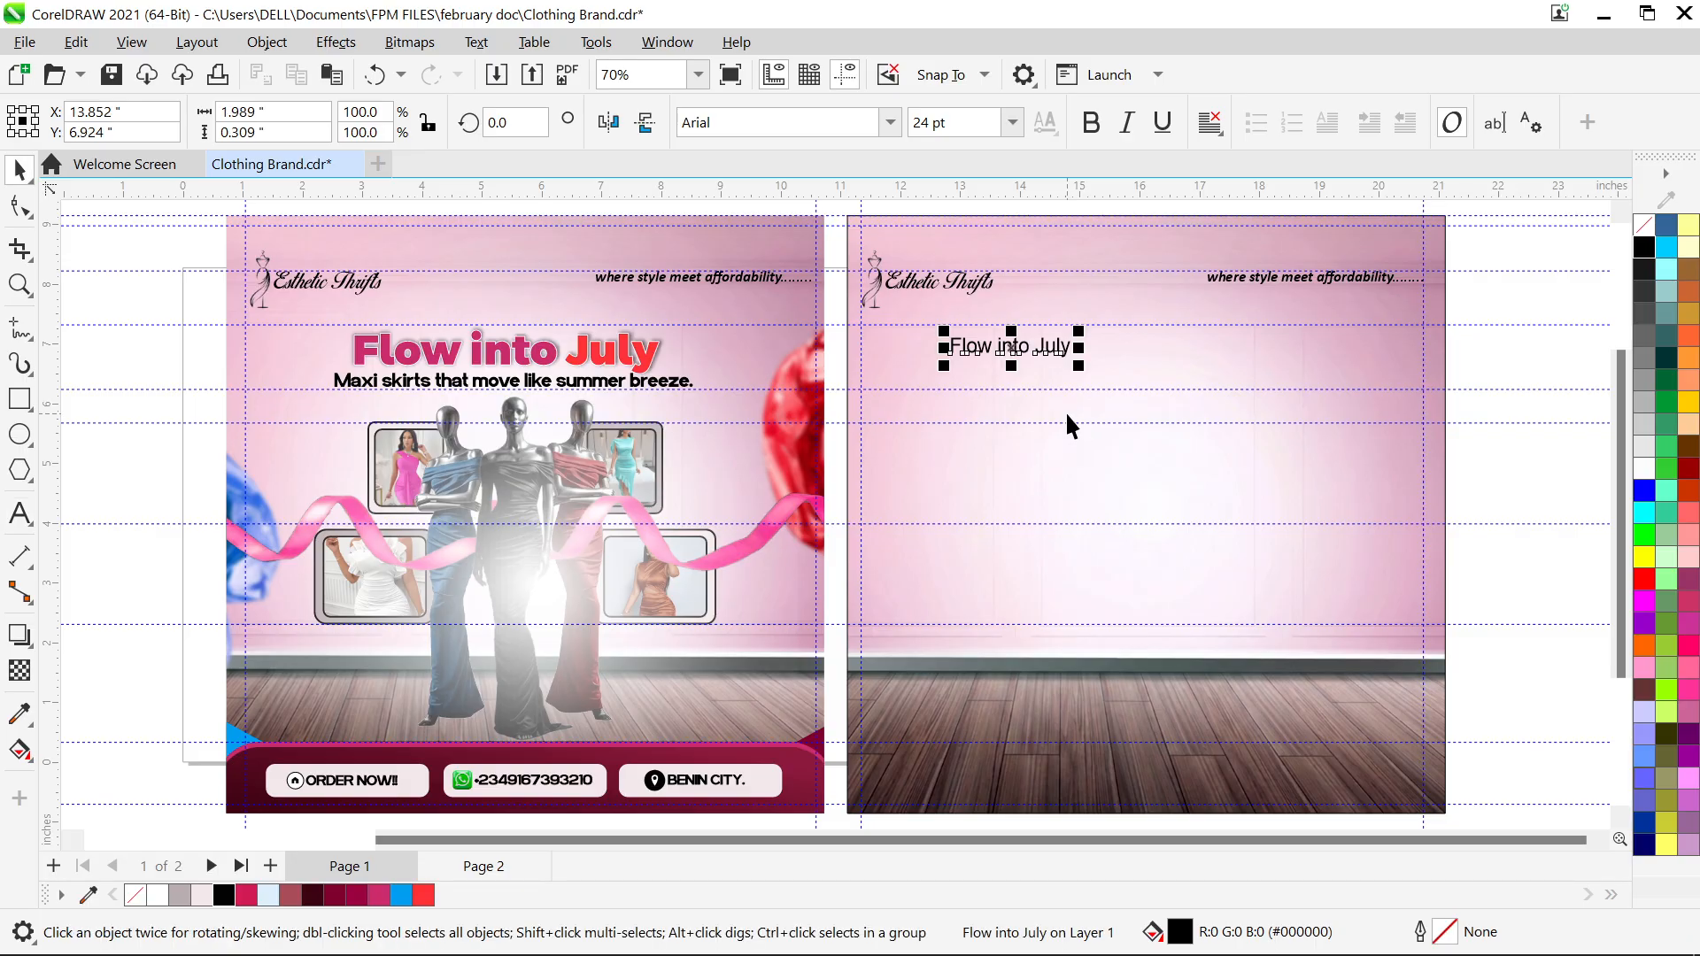
Set the new headline's font to Argentum Sans Black at 50 pt, matching the flyer
left_click(890, 122)
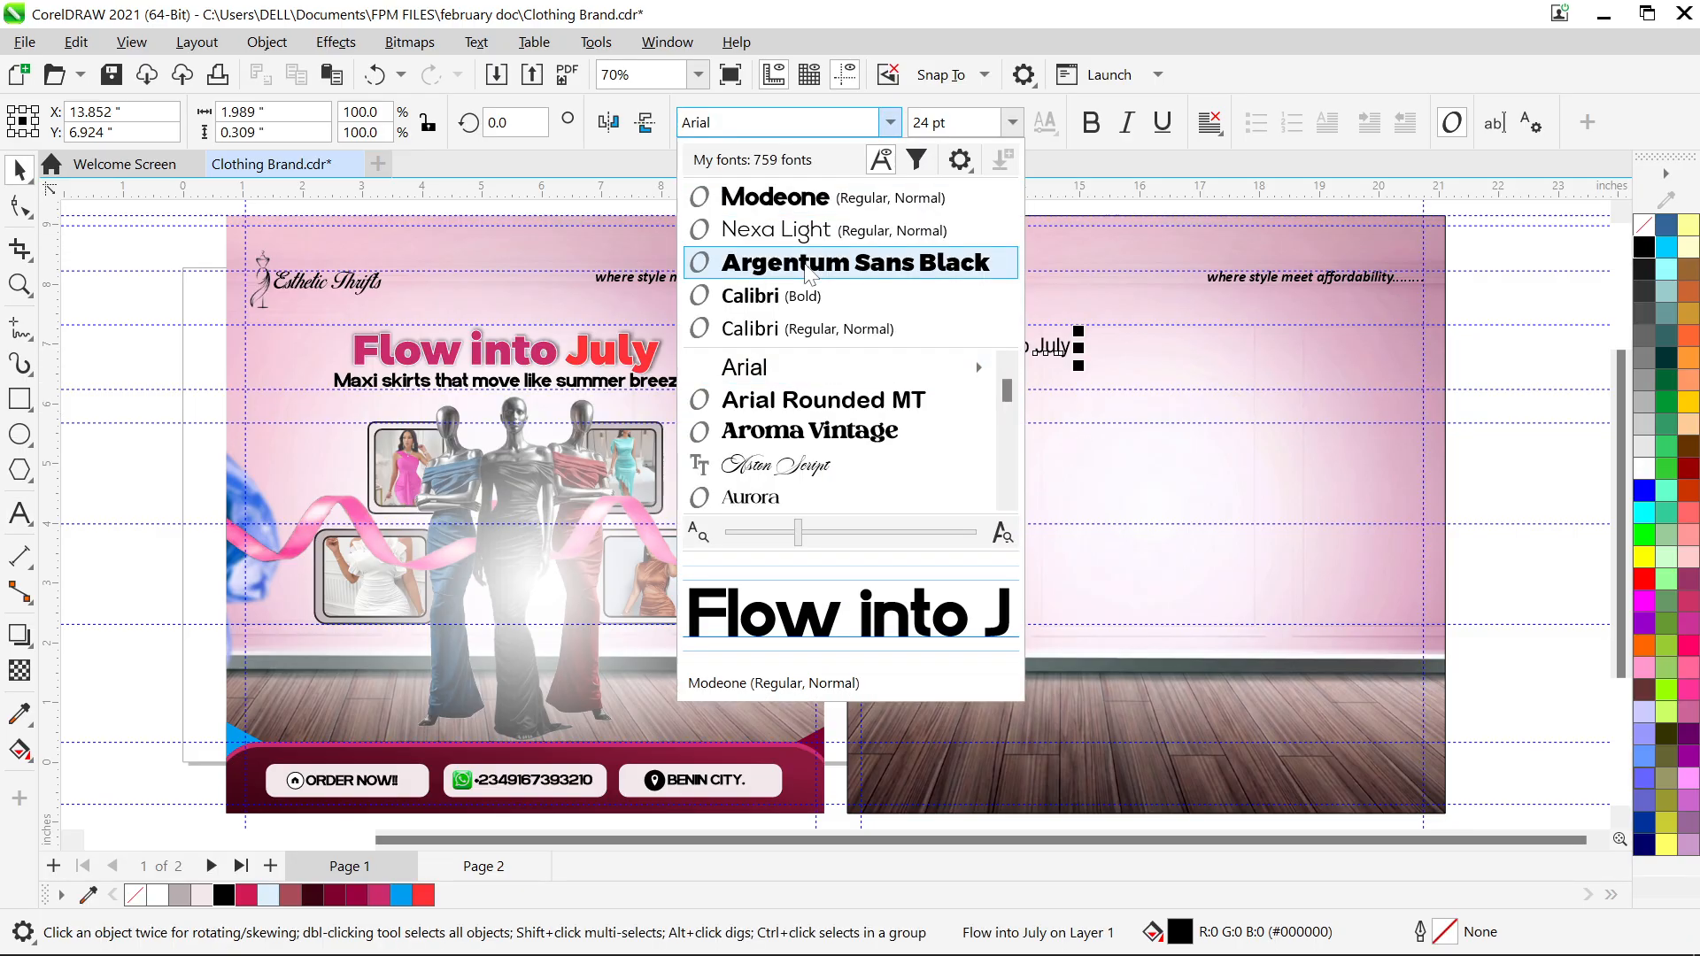
left_click(854, 262)
left_click(1012, 122)
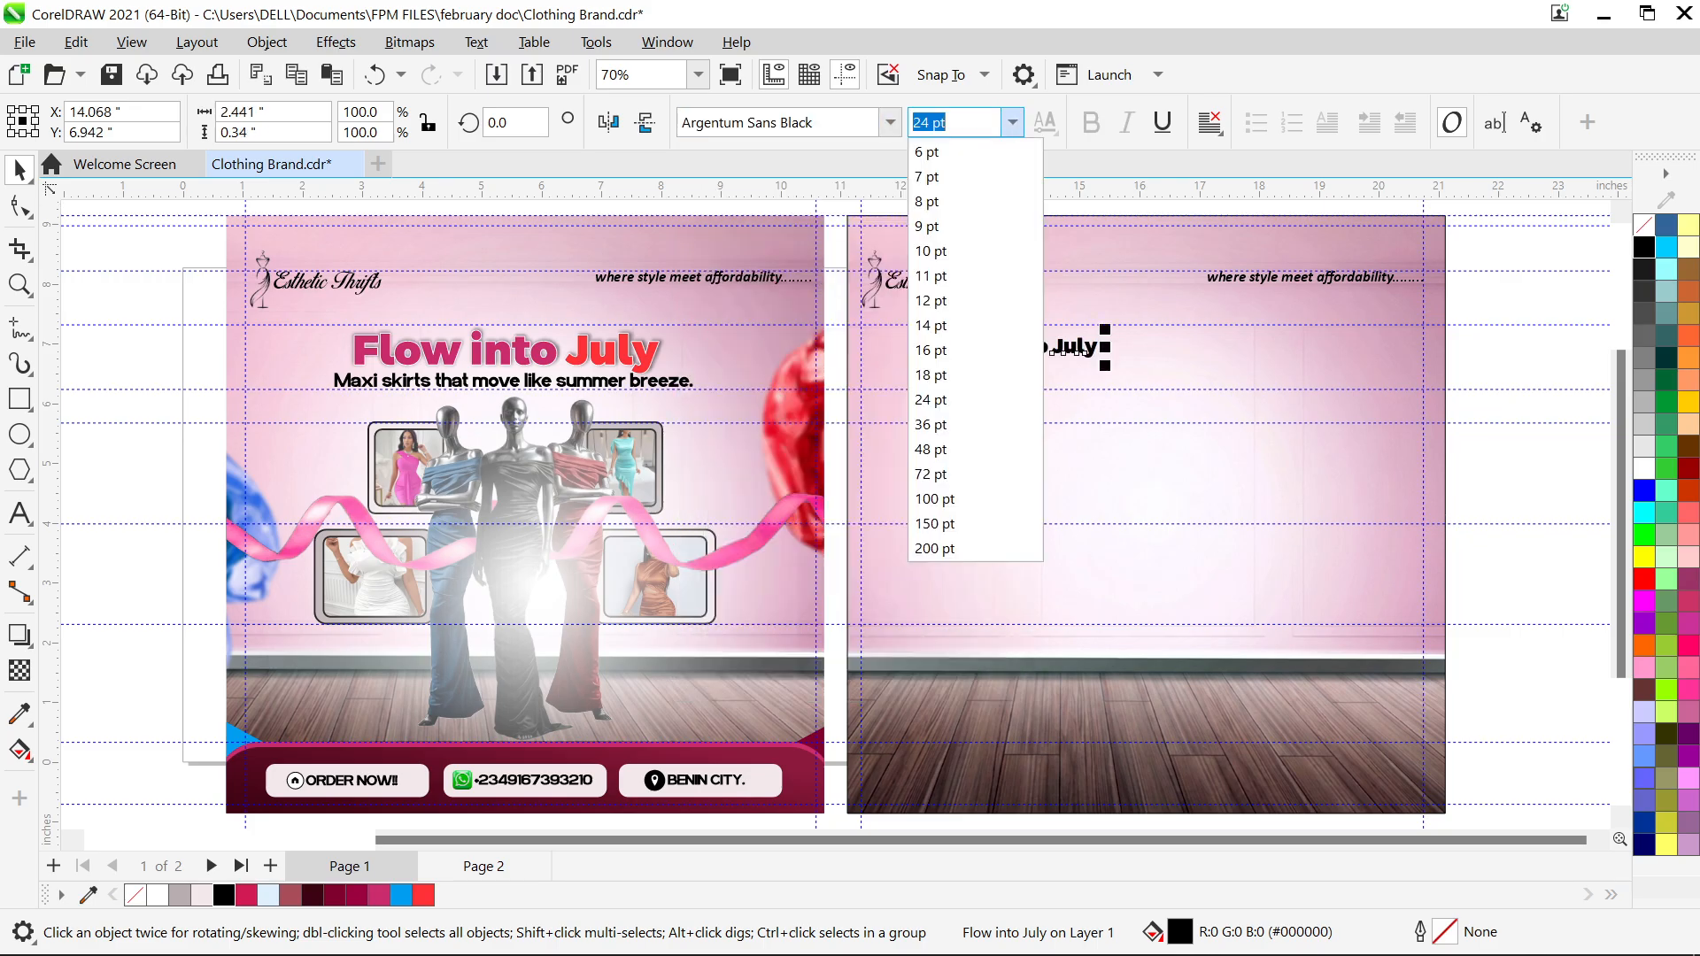
left_click(877, 116)
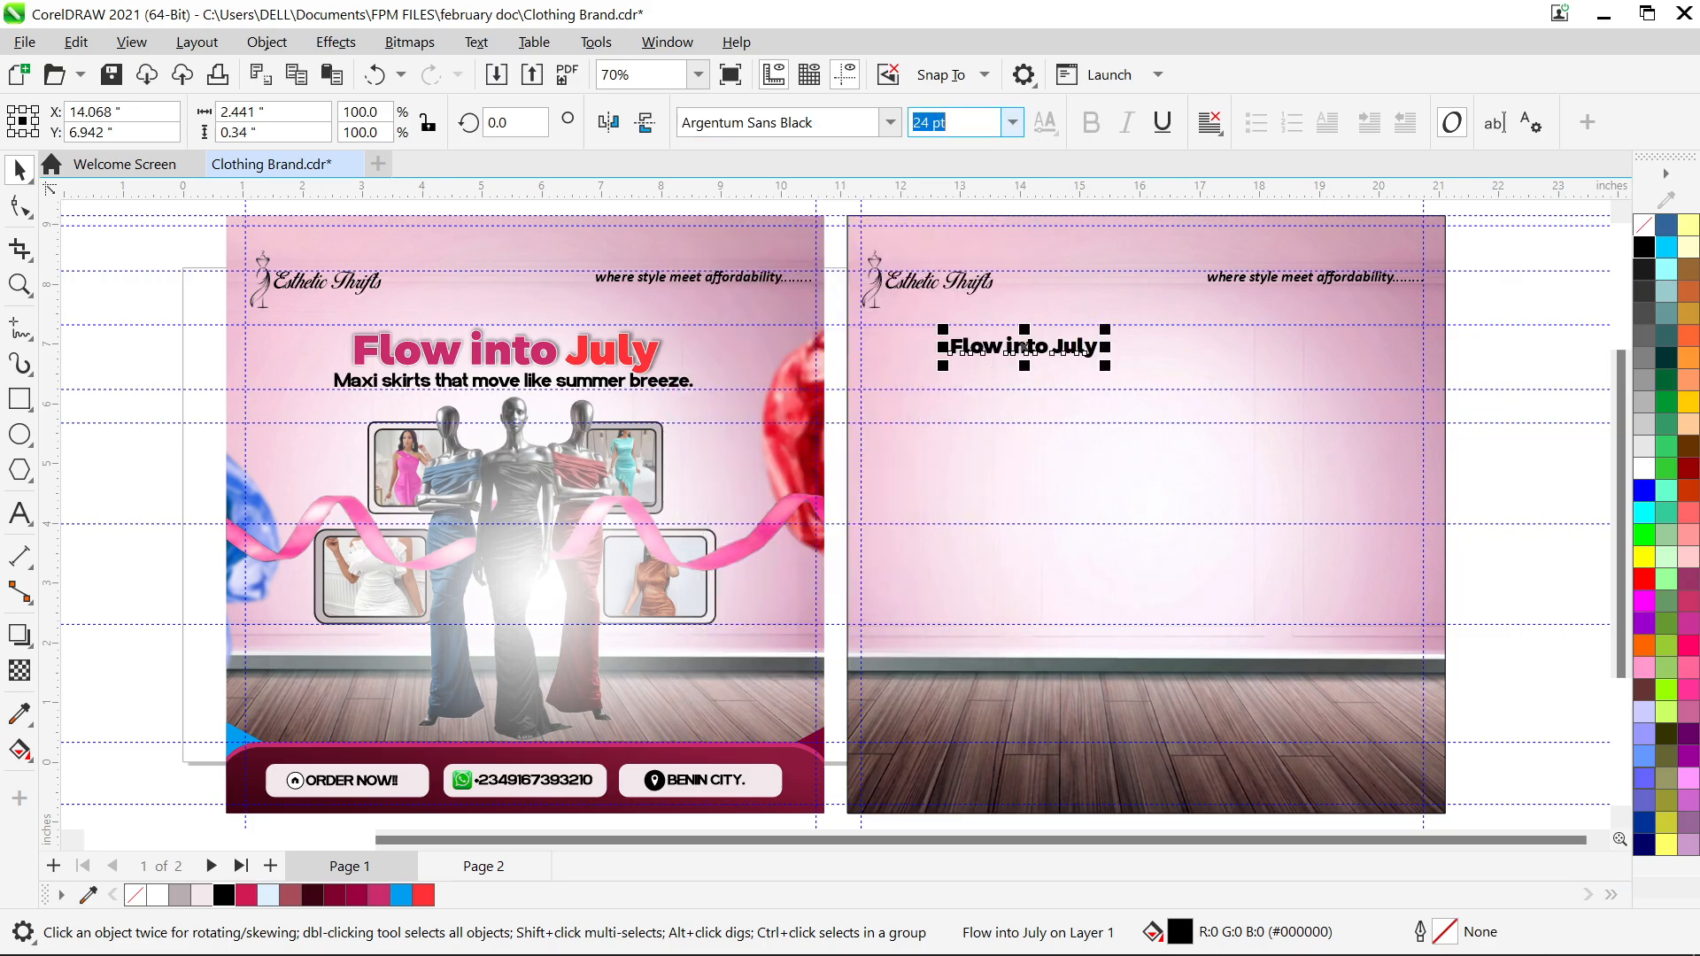
left_click(928, 122)
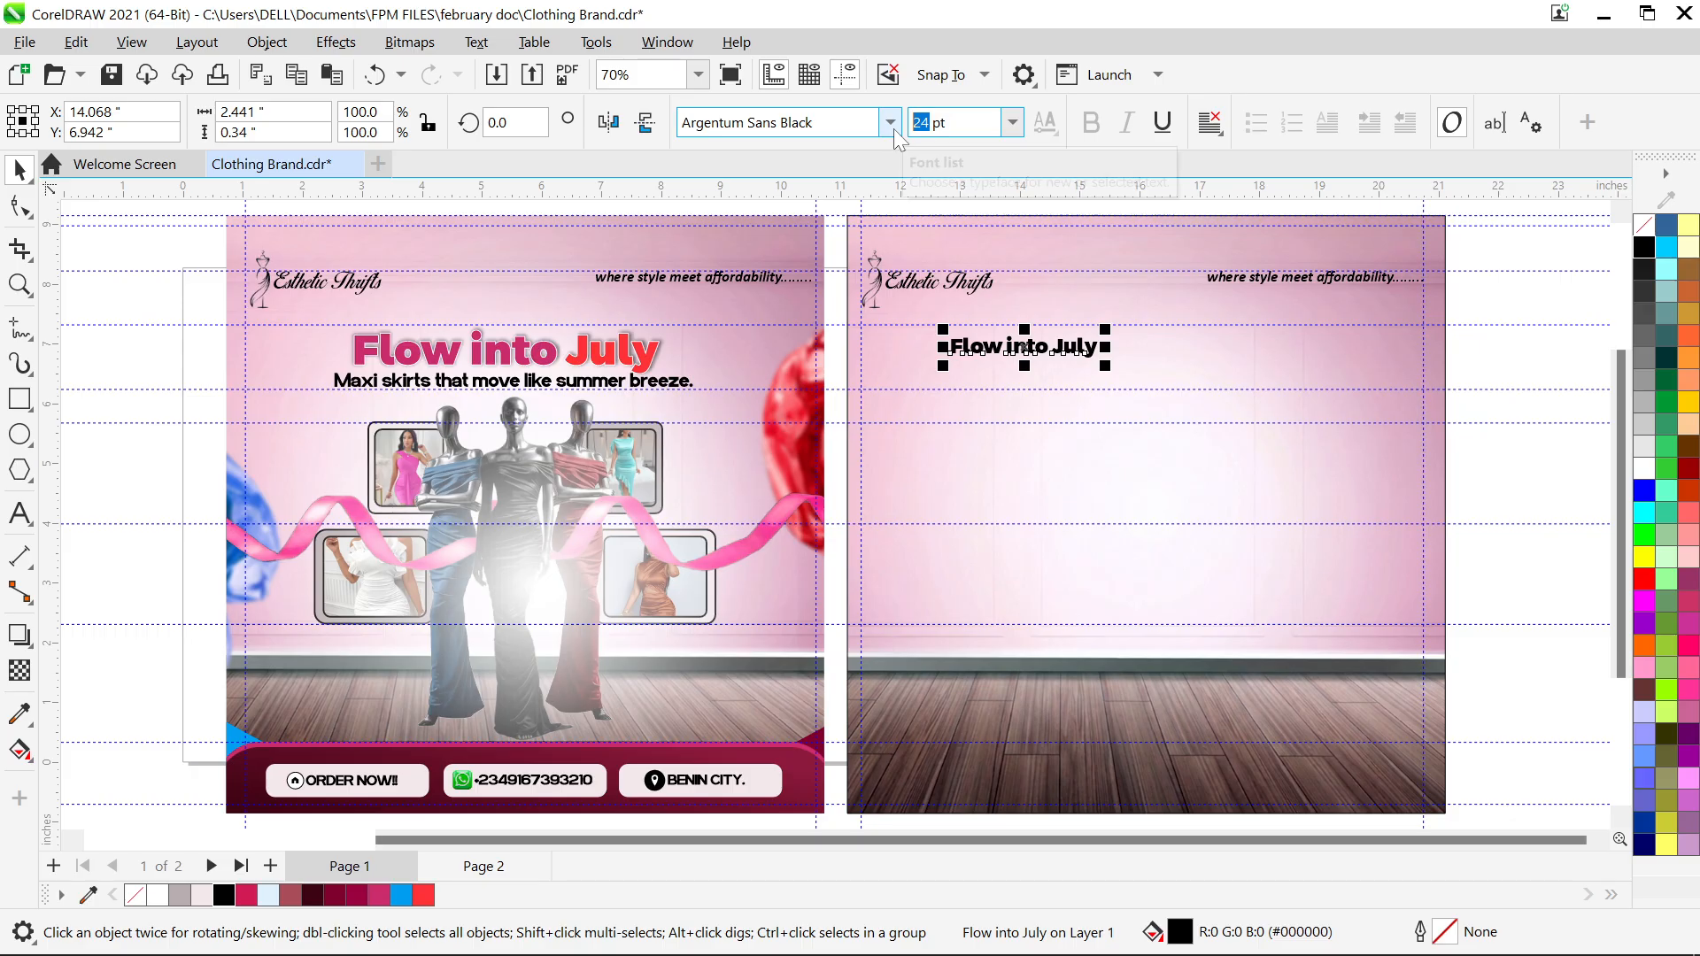
type("50")
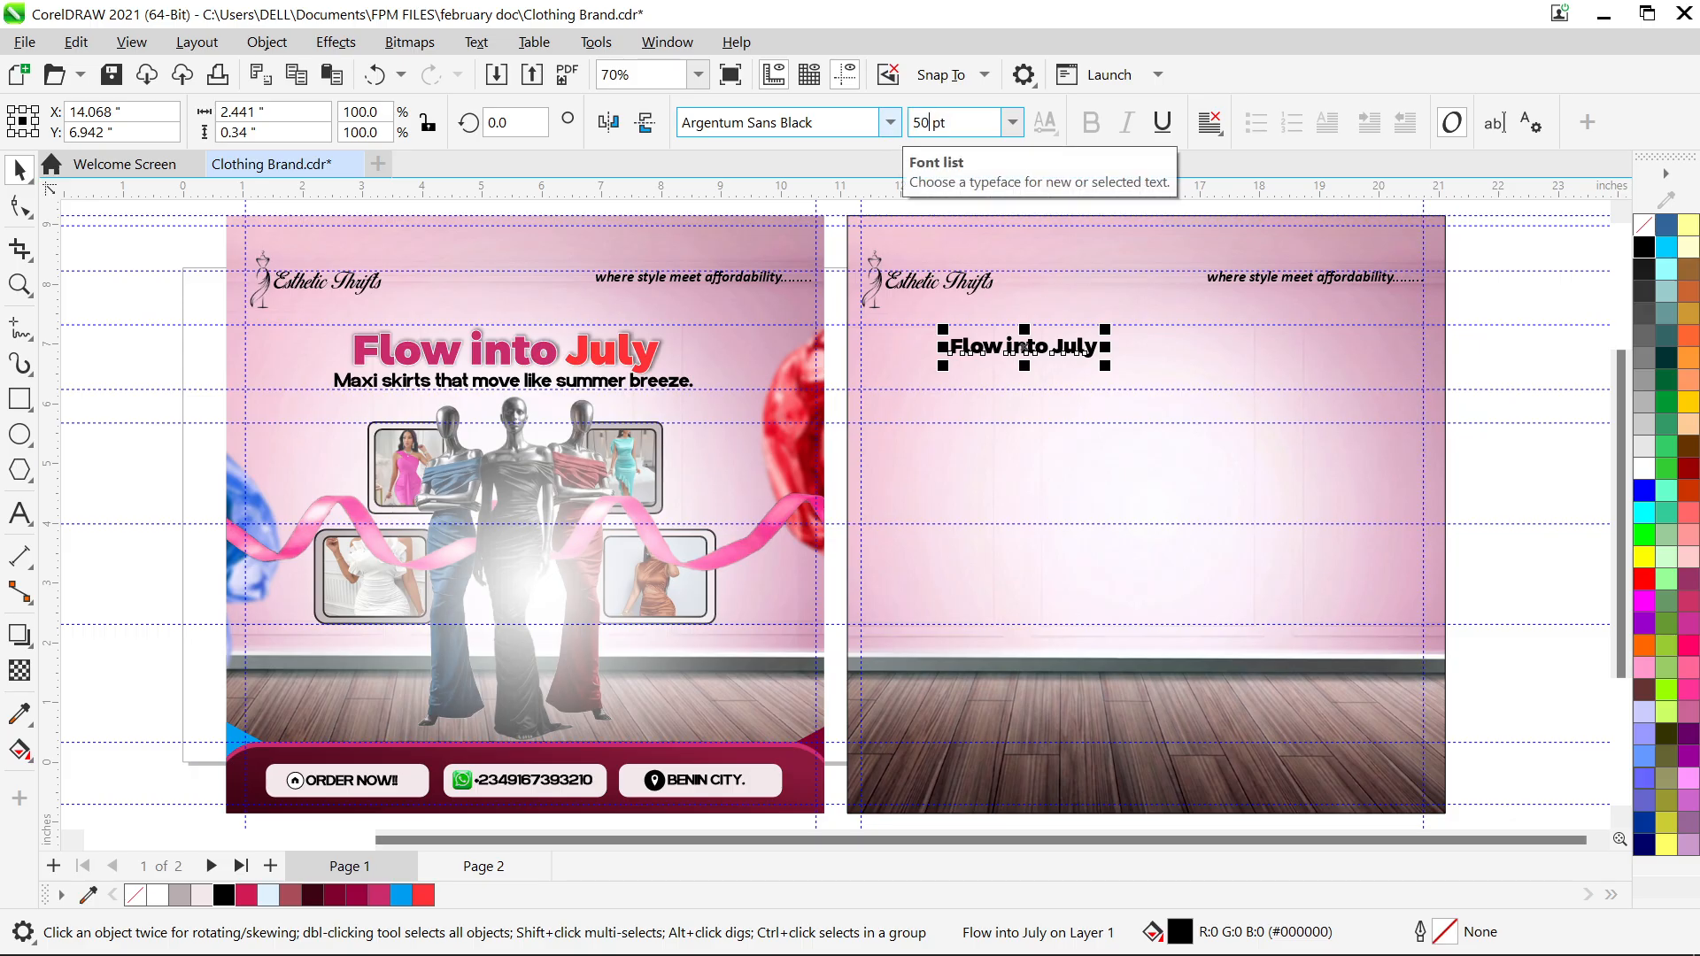
key("Return")
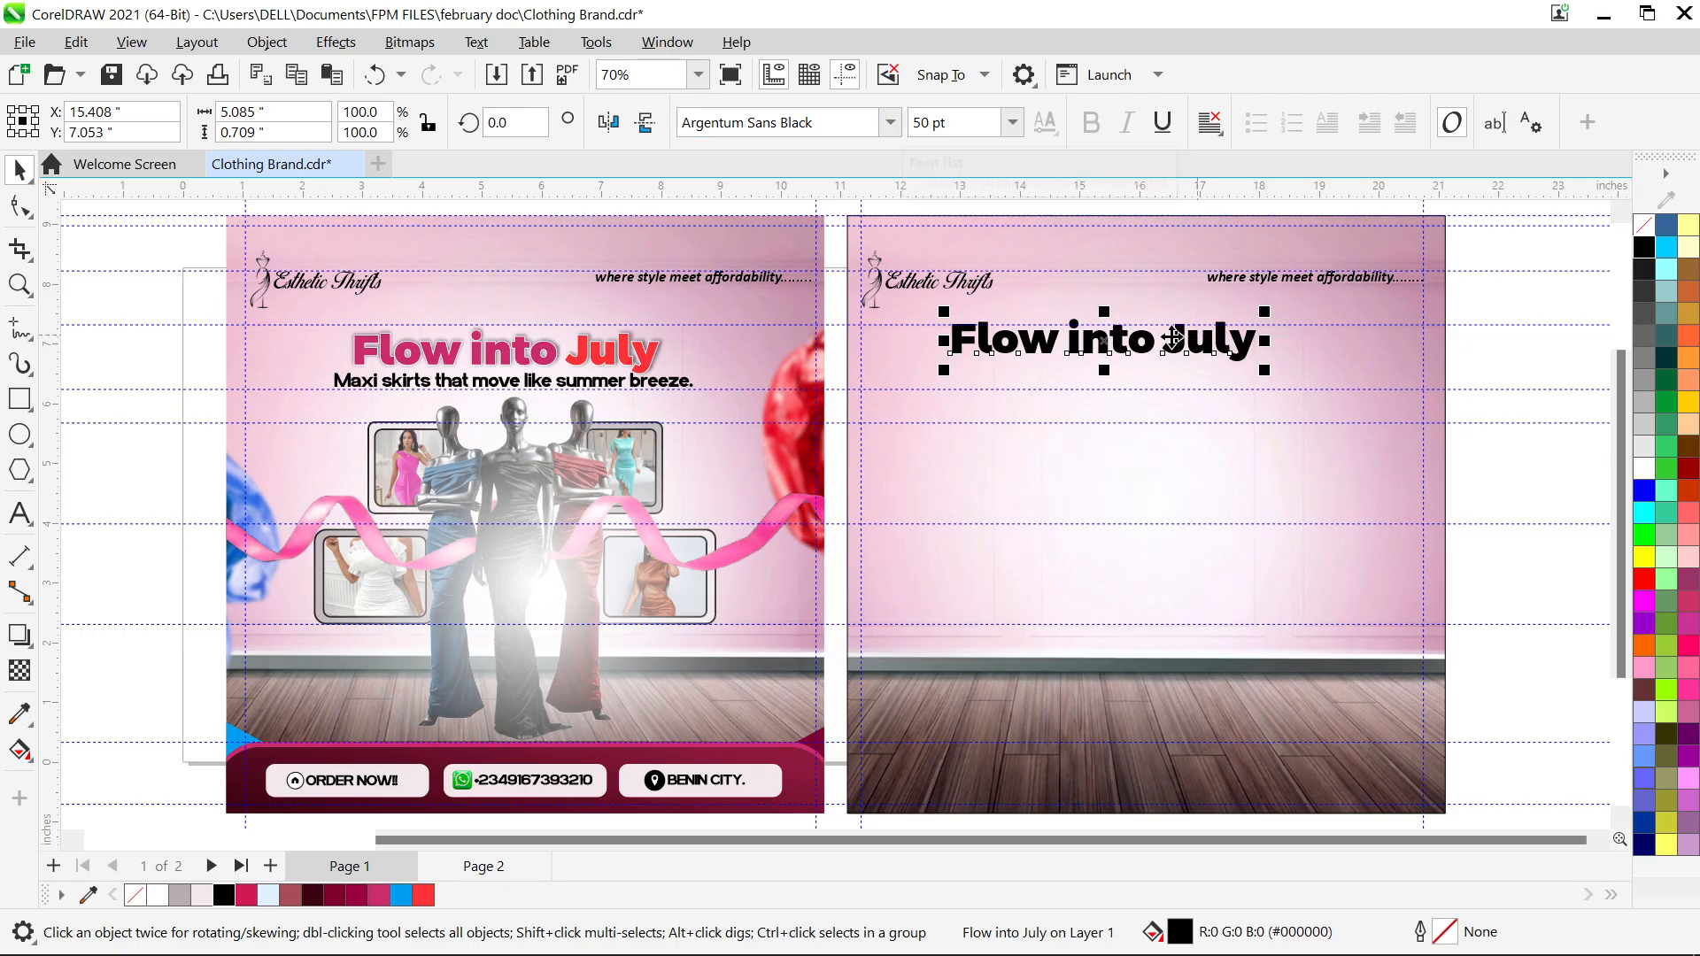
Lower the new headline to Y 6.895 inches and centre it horizontally on the 10 inch square
left_click(20, 209)
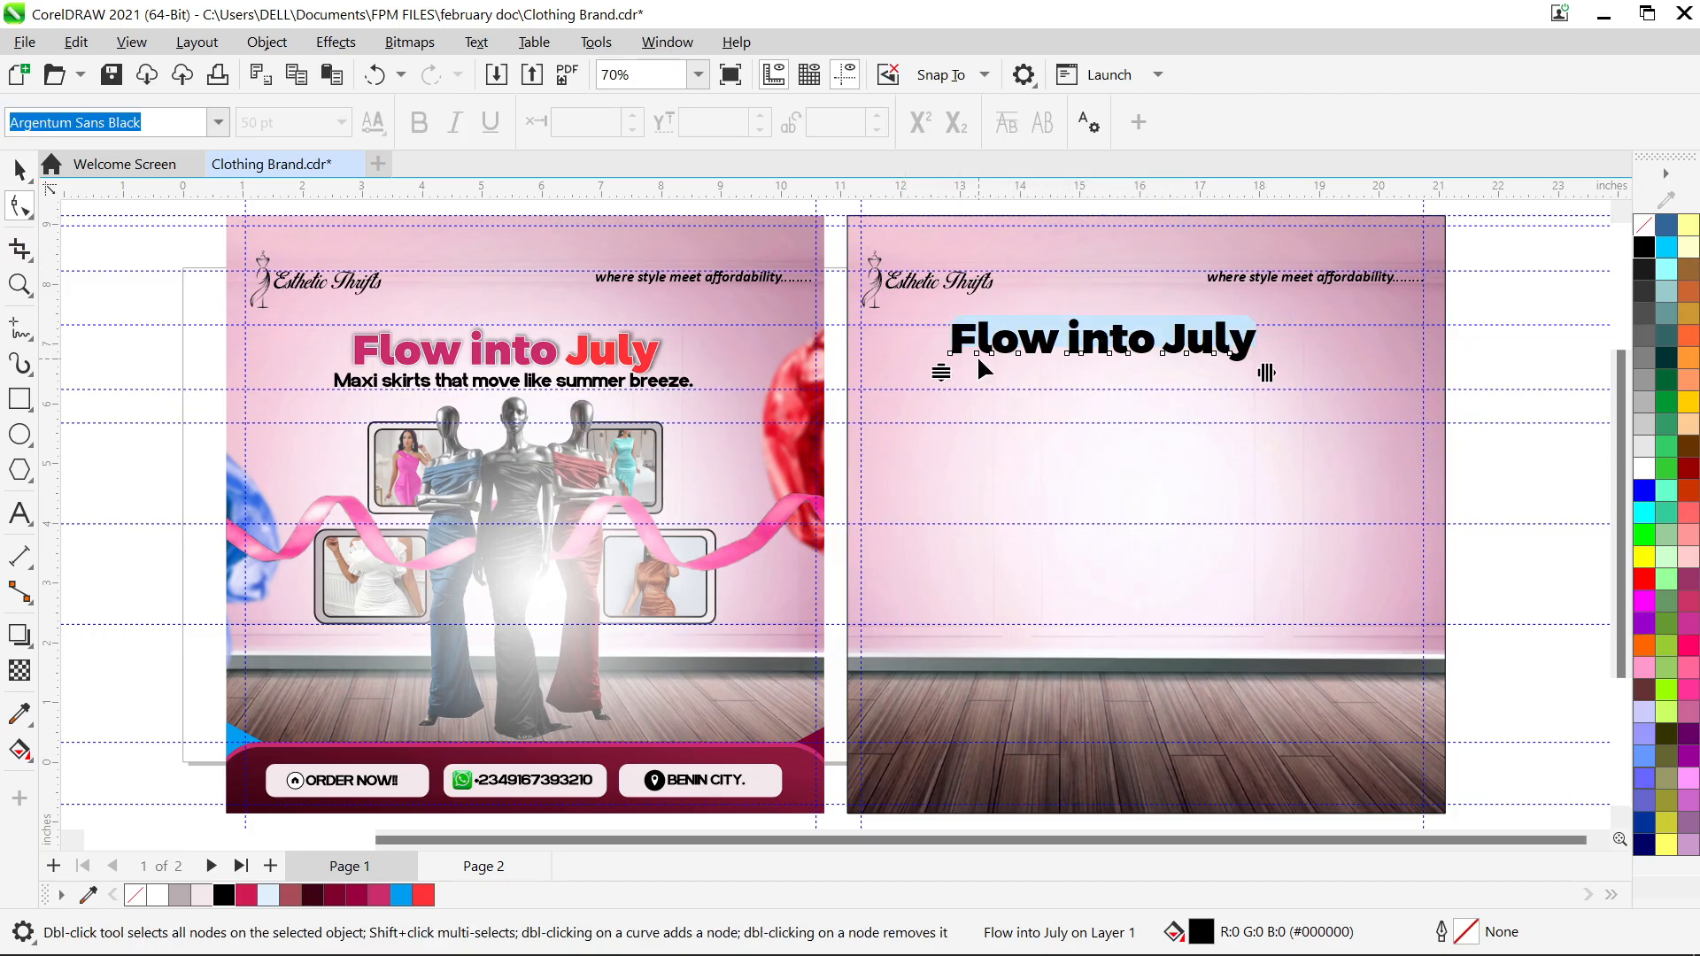
left_click(20, 170)
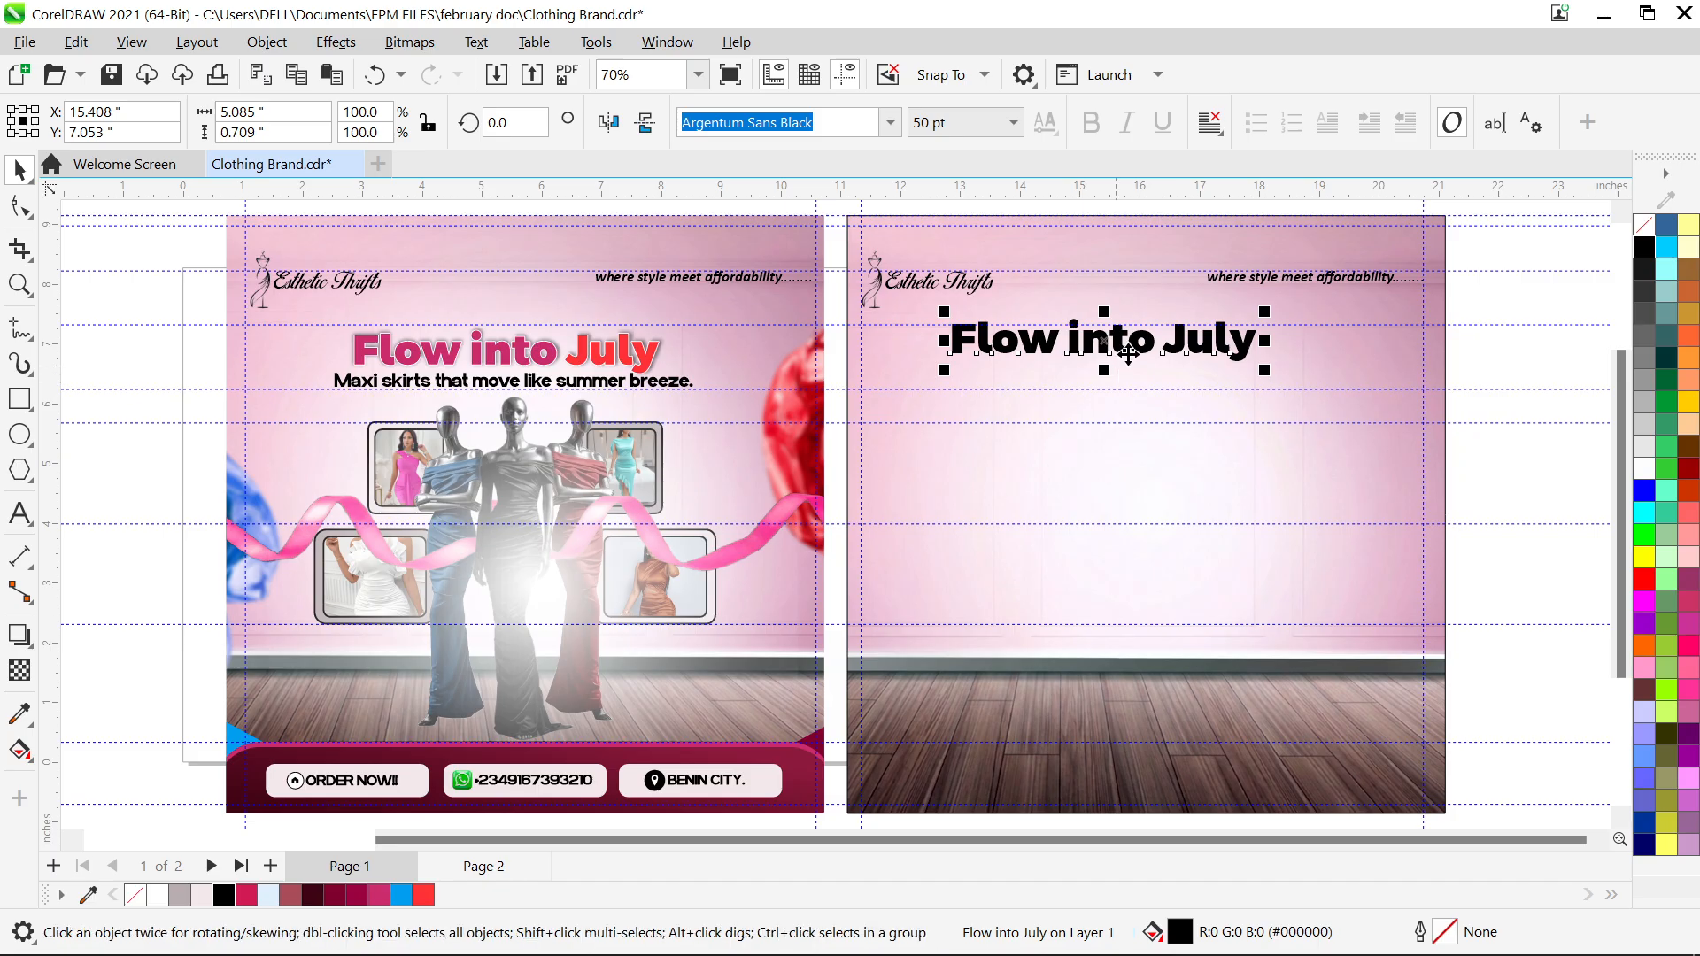
mouse_move(1120, 344)
left_mouse_down()
mouse_move(1130, 370)
mouse_move(1151, 348)
left_mouse_up()
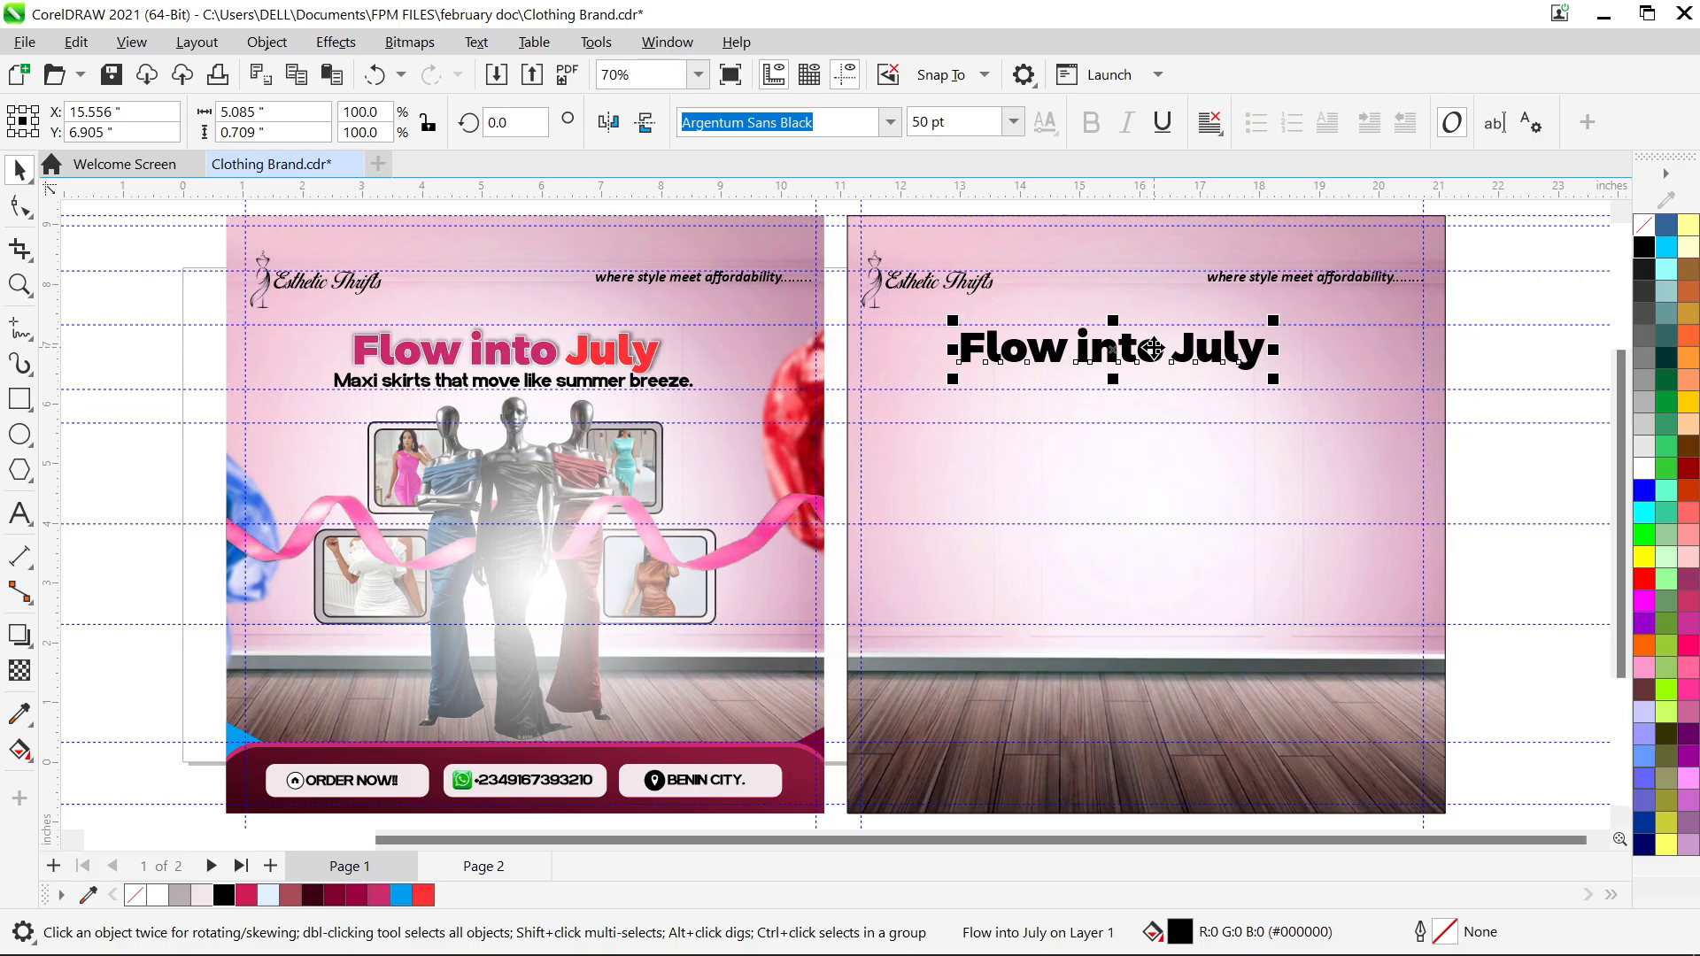
key("Down")
key("Right")
key("Right")
key("Right")
key("Right")
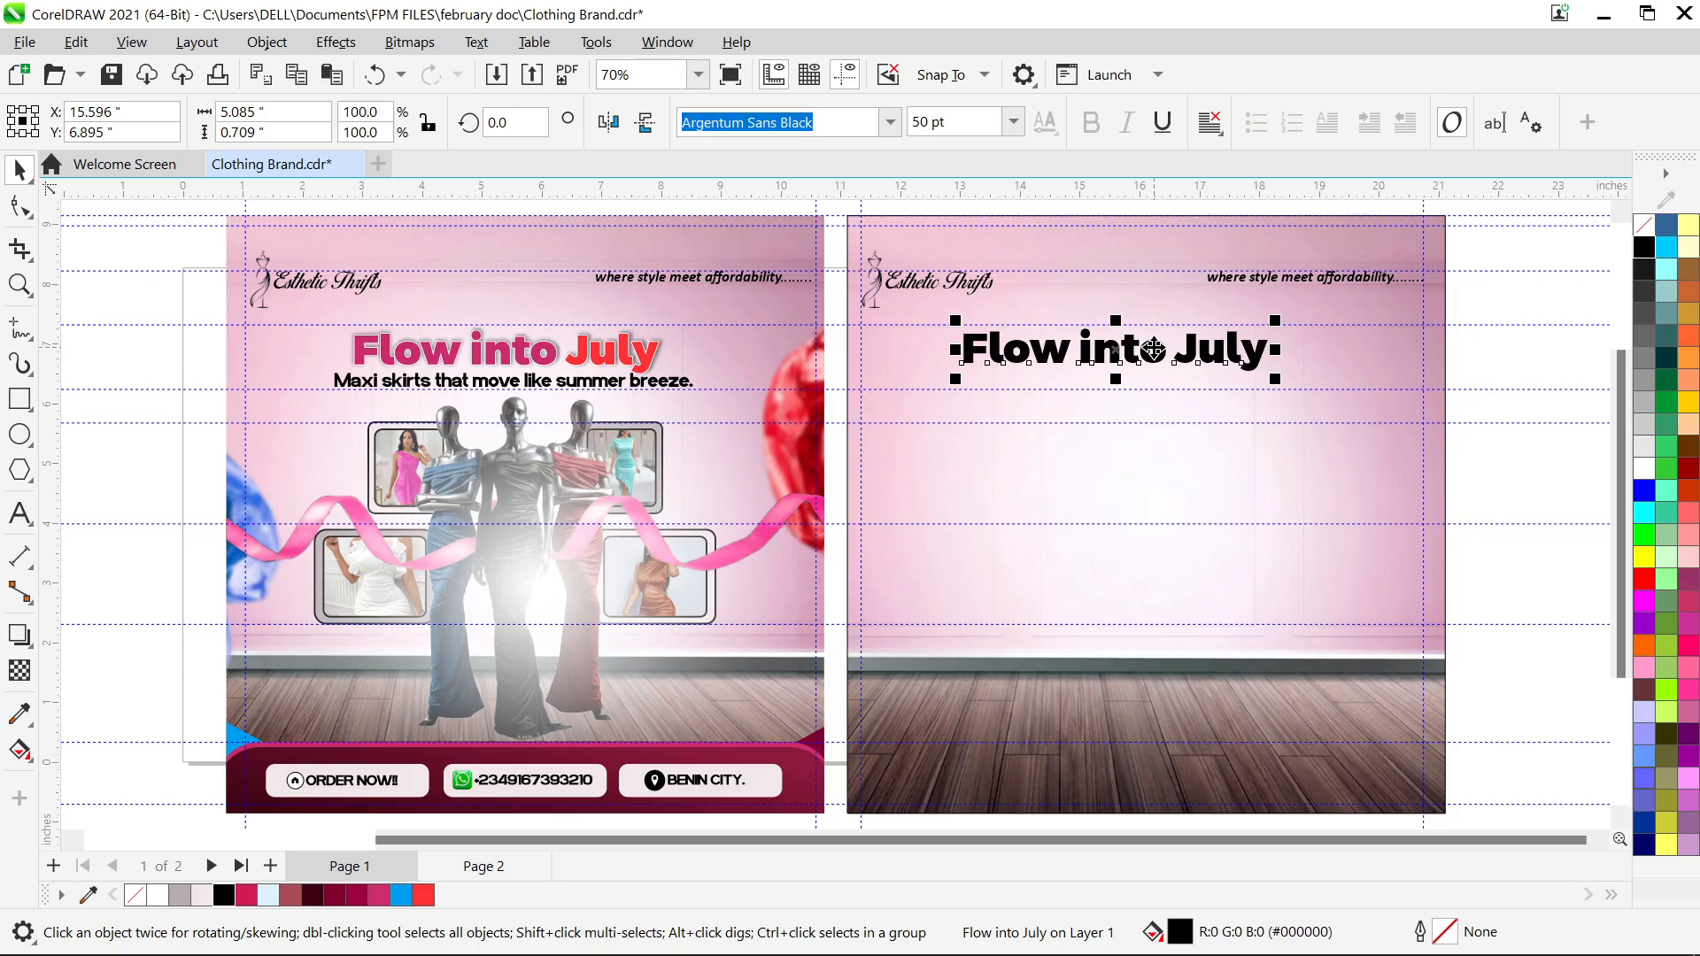
left_click(1071, 444, "shift")
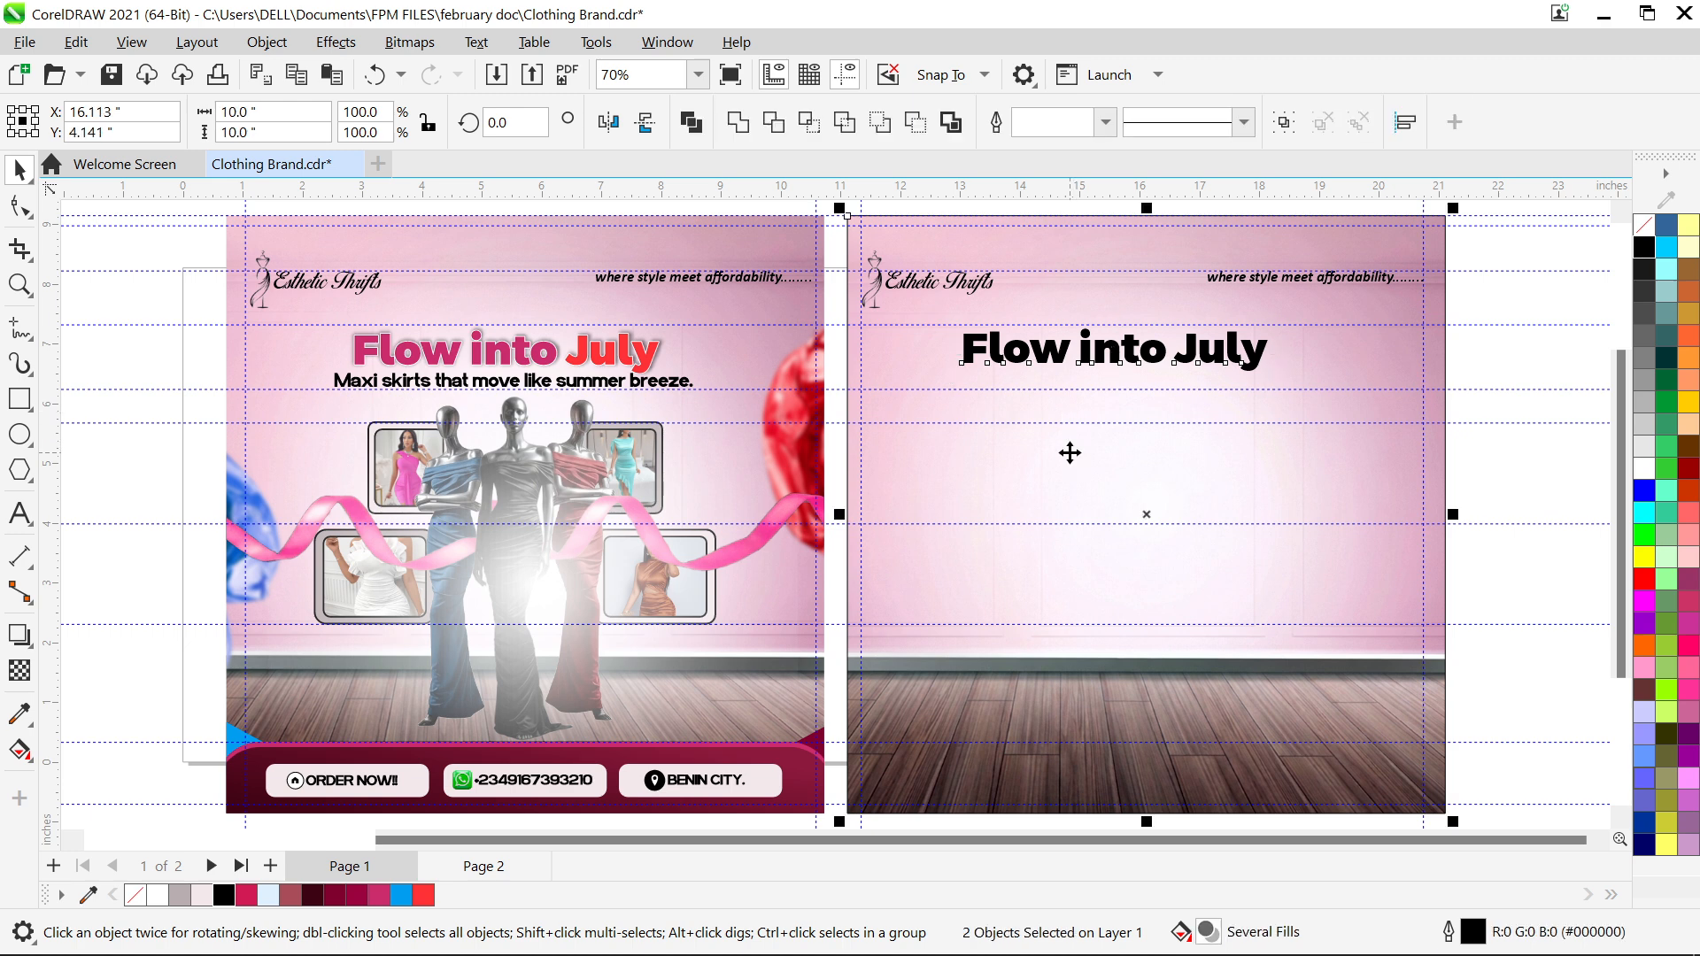
key("c")
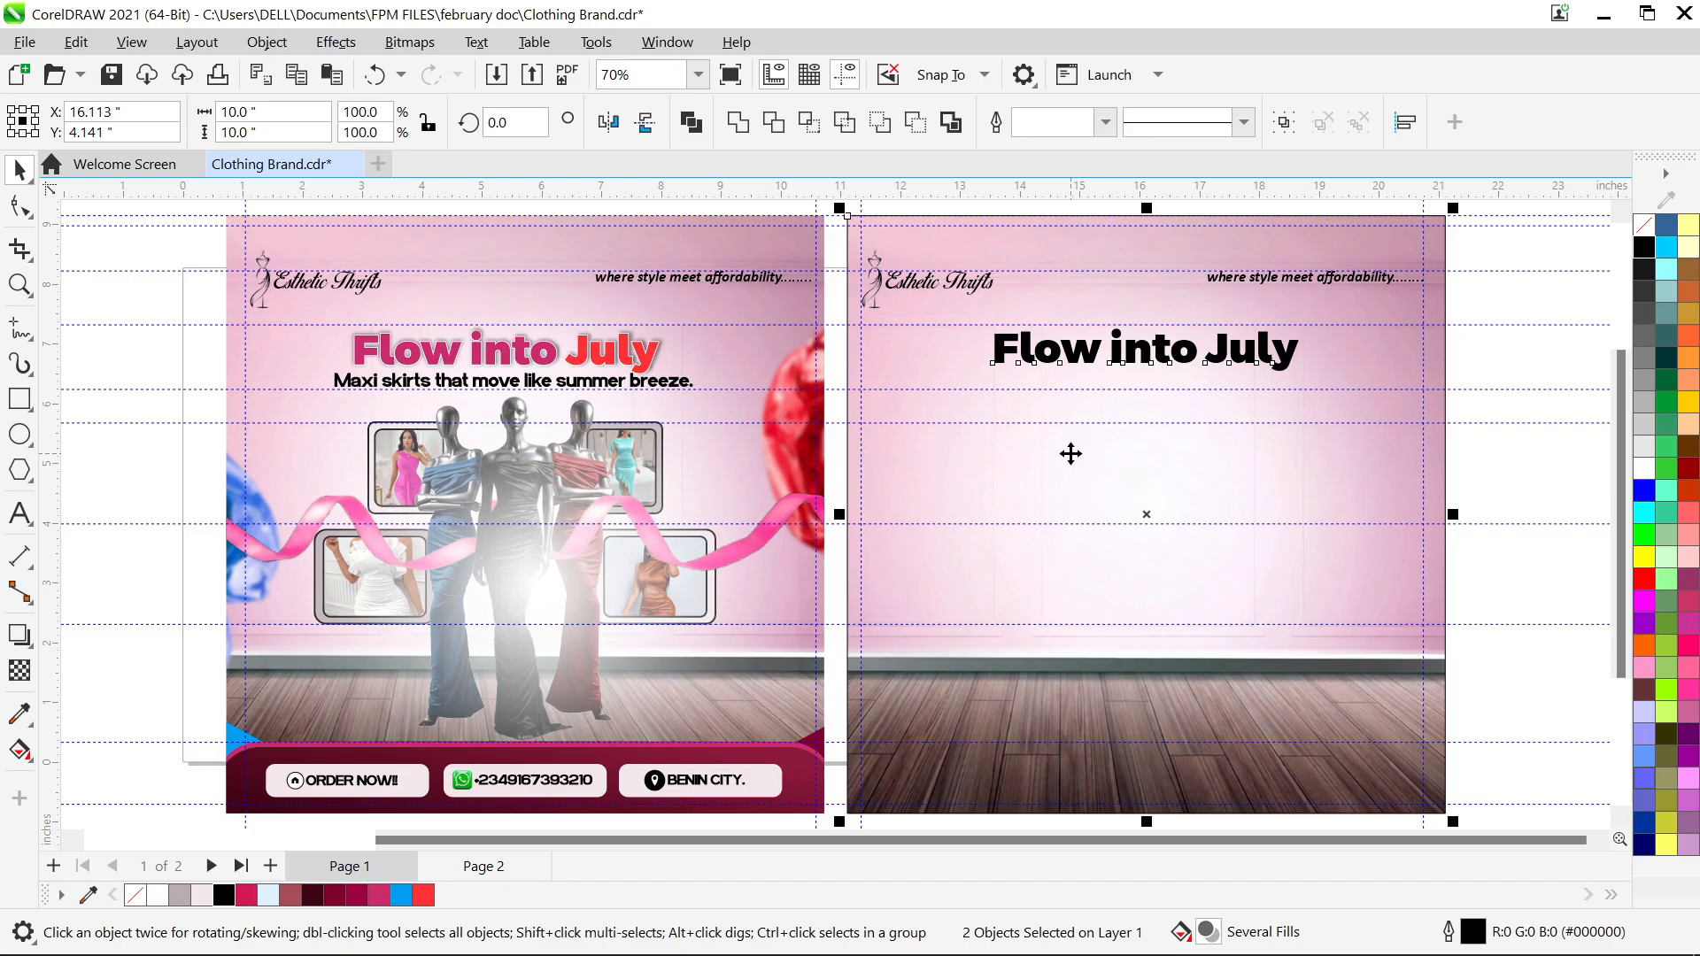
left_click(1499, 478)
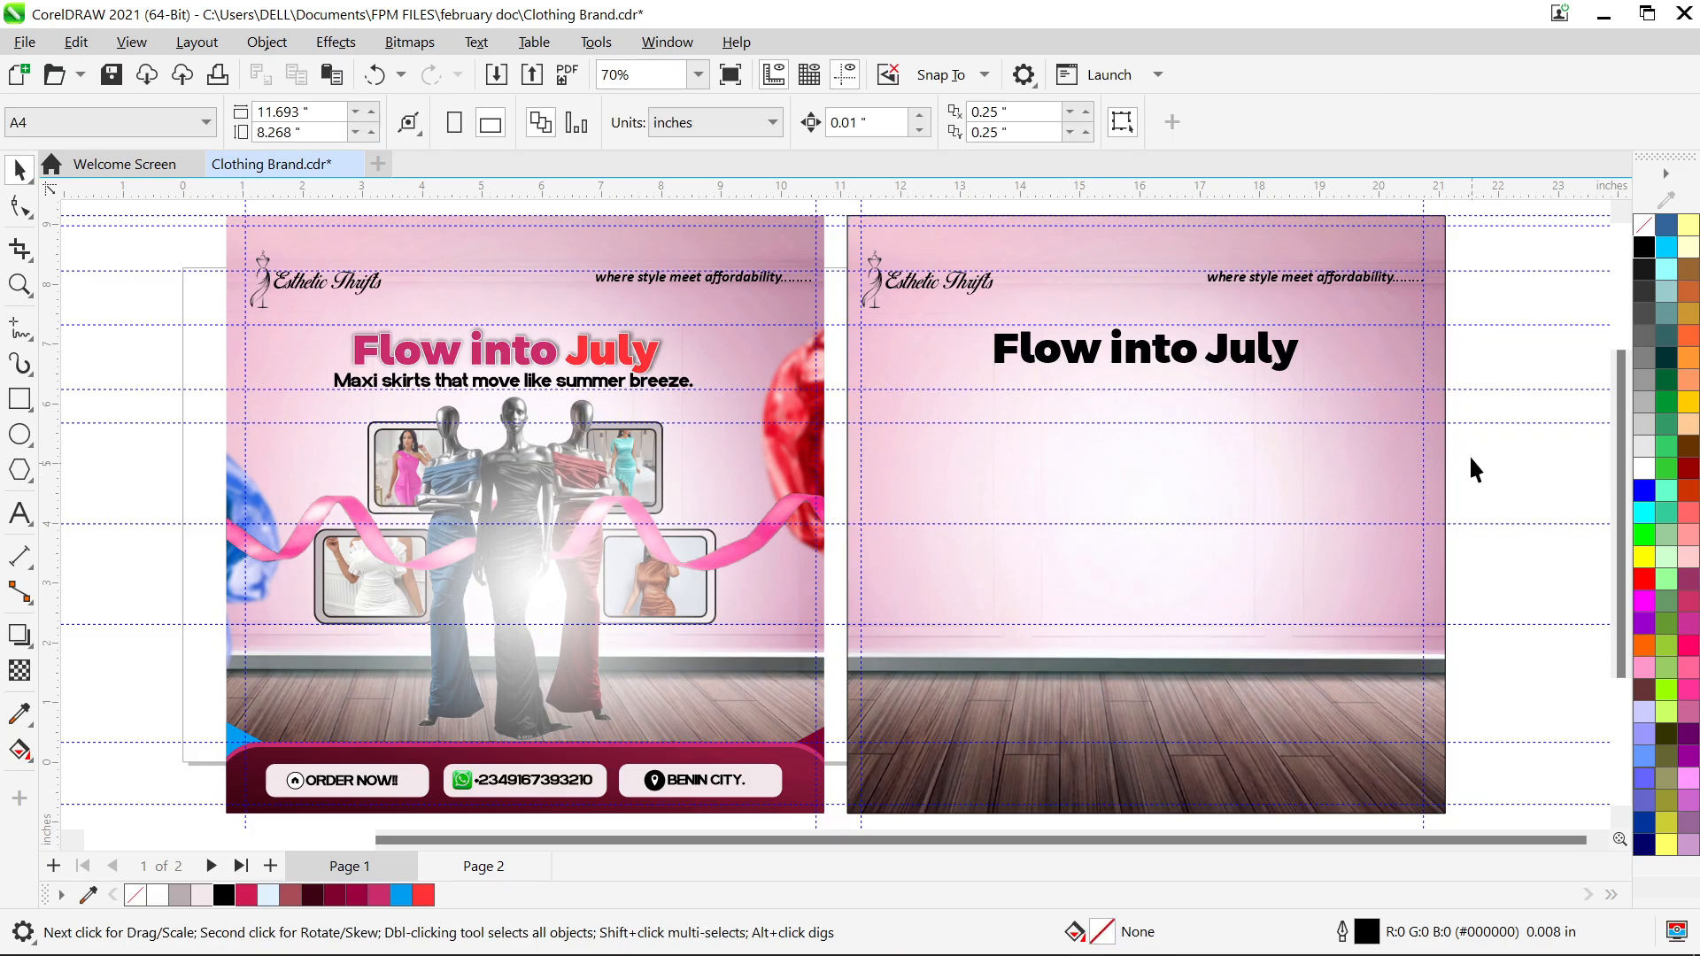
Fill the new "Flow into July" headline with pink R203 G44 B108 (#CB2C6C)
left_click(1085, 365)
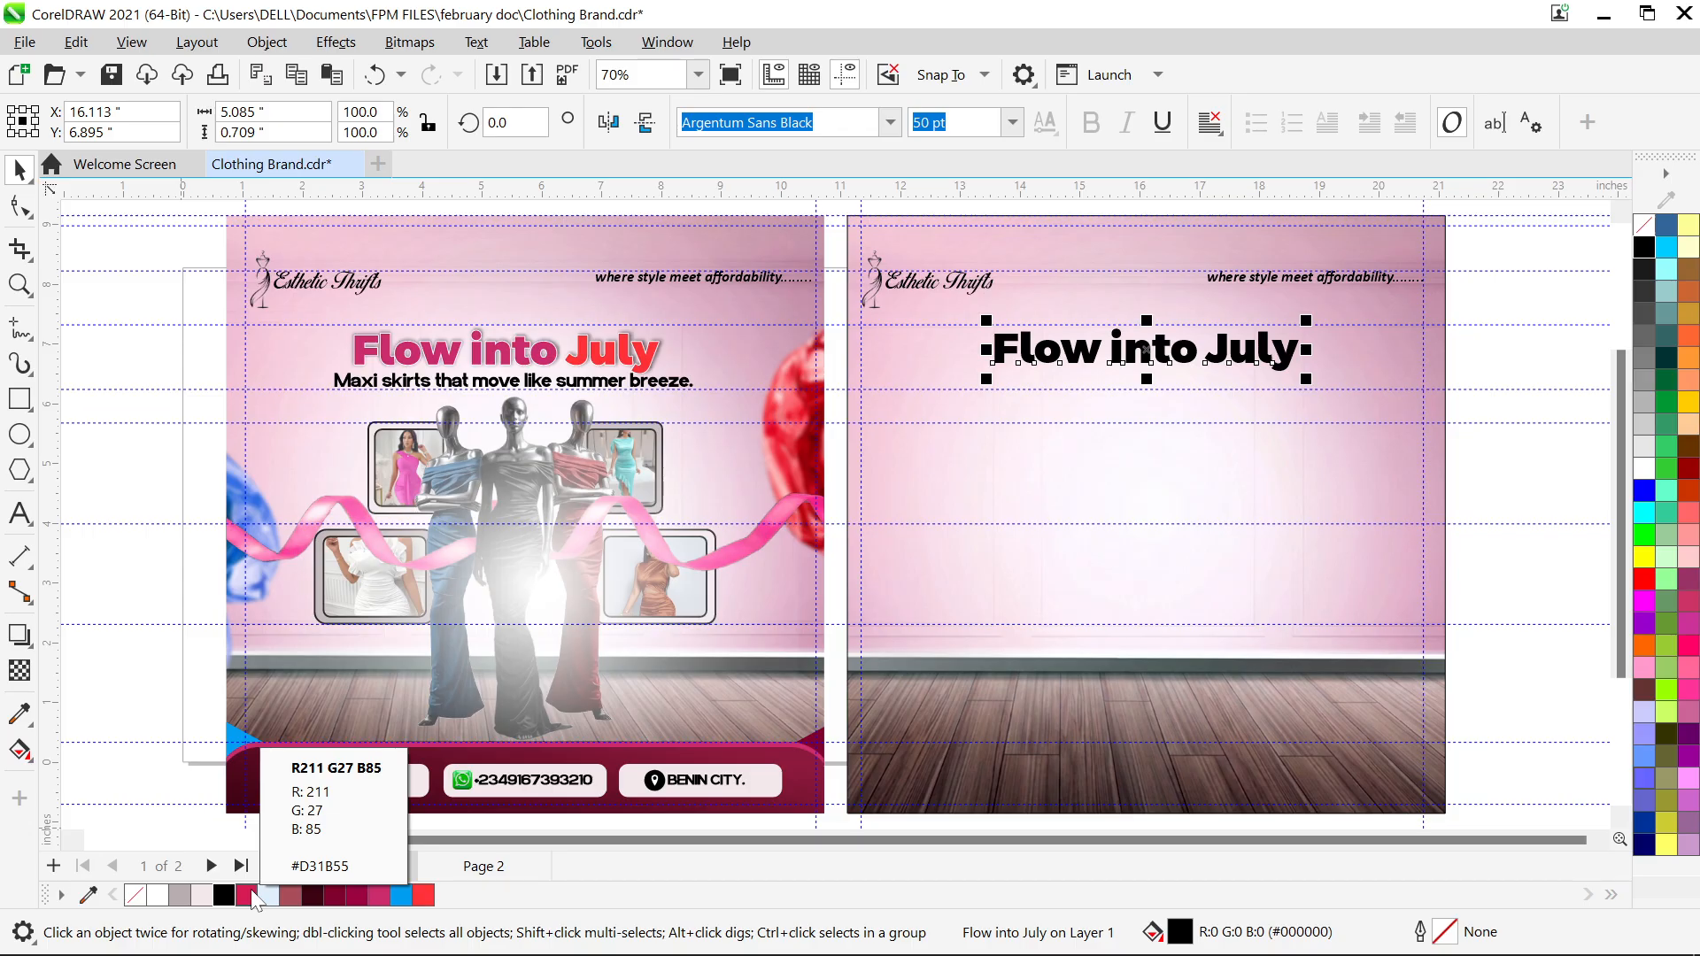
left_click(248, 896)
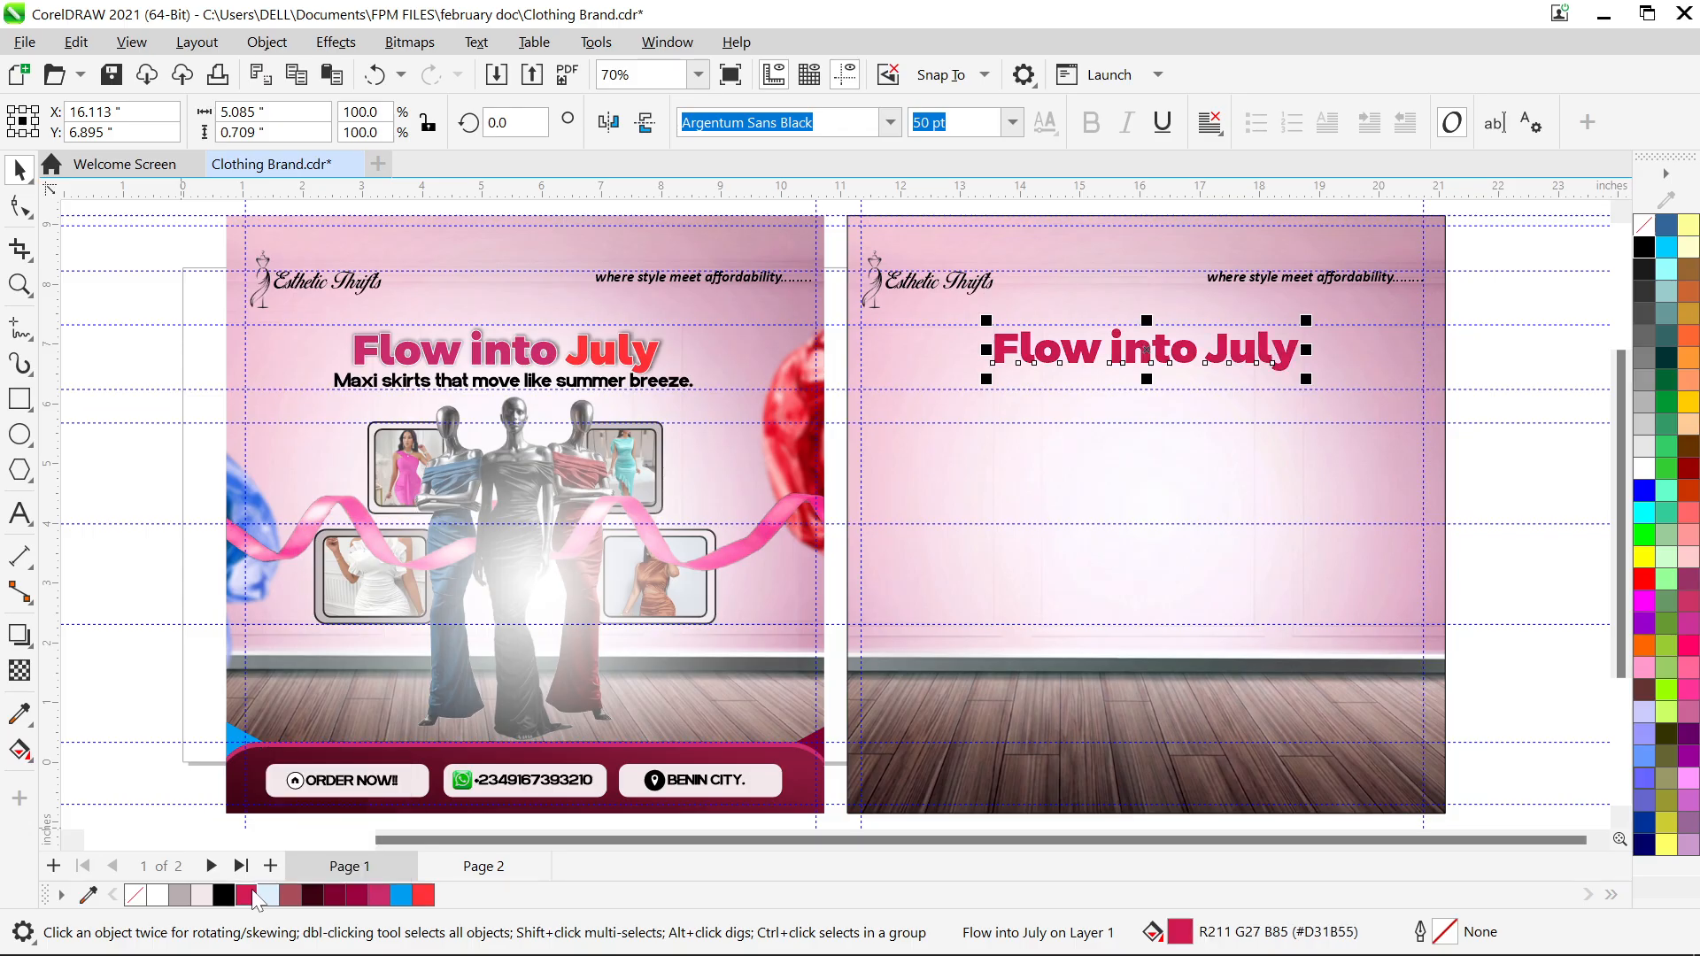
left_click(359, 895)
left_click(383, 898)
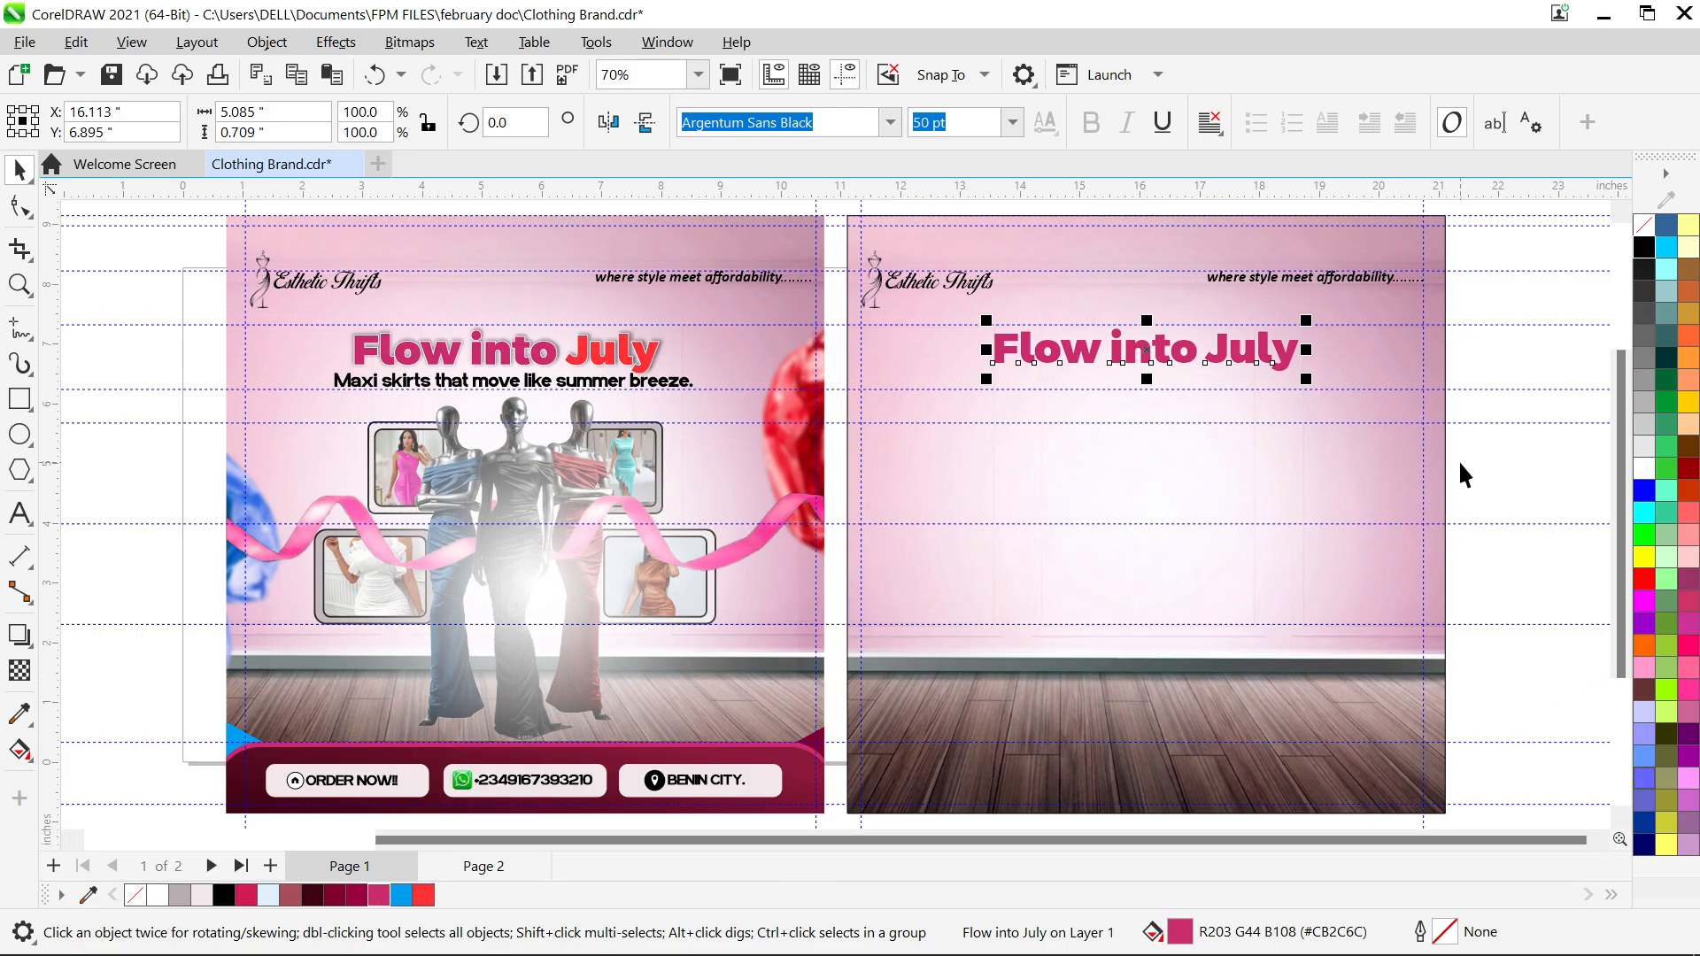
left_click(1520, 460)
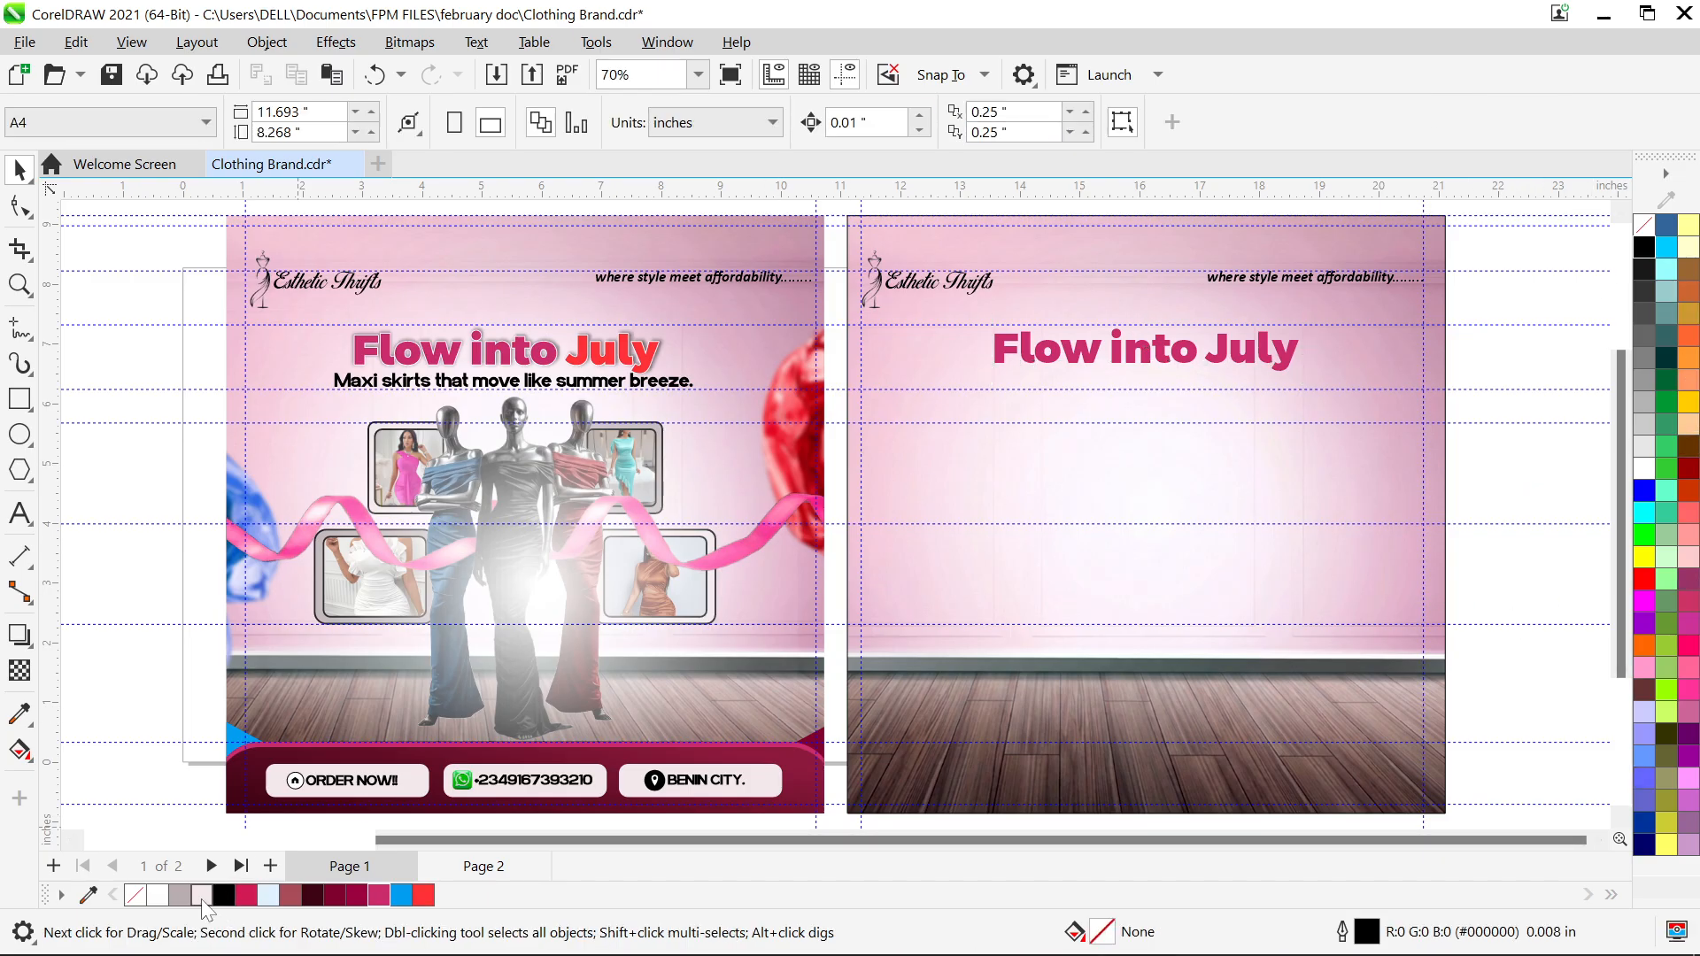
left_click(1242, 344)
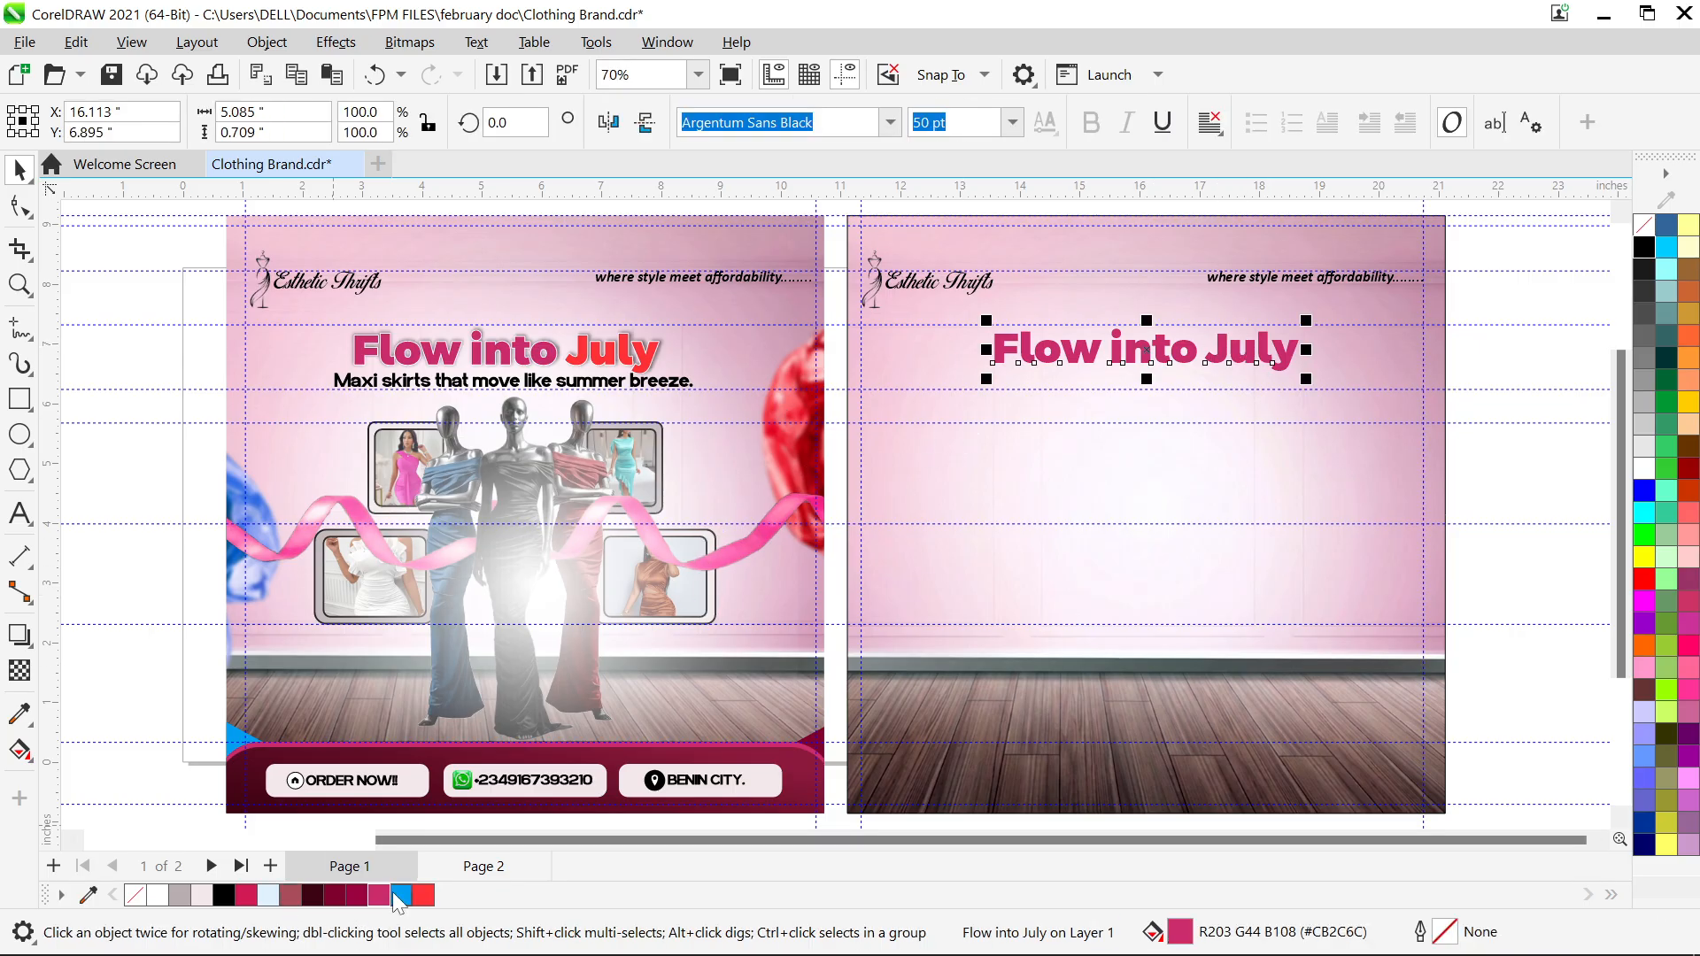
left_click(357, 895)
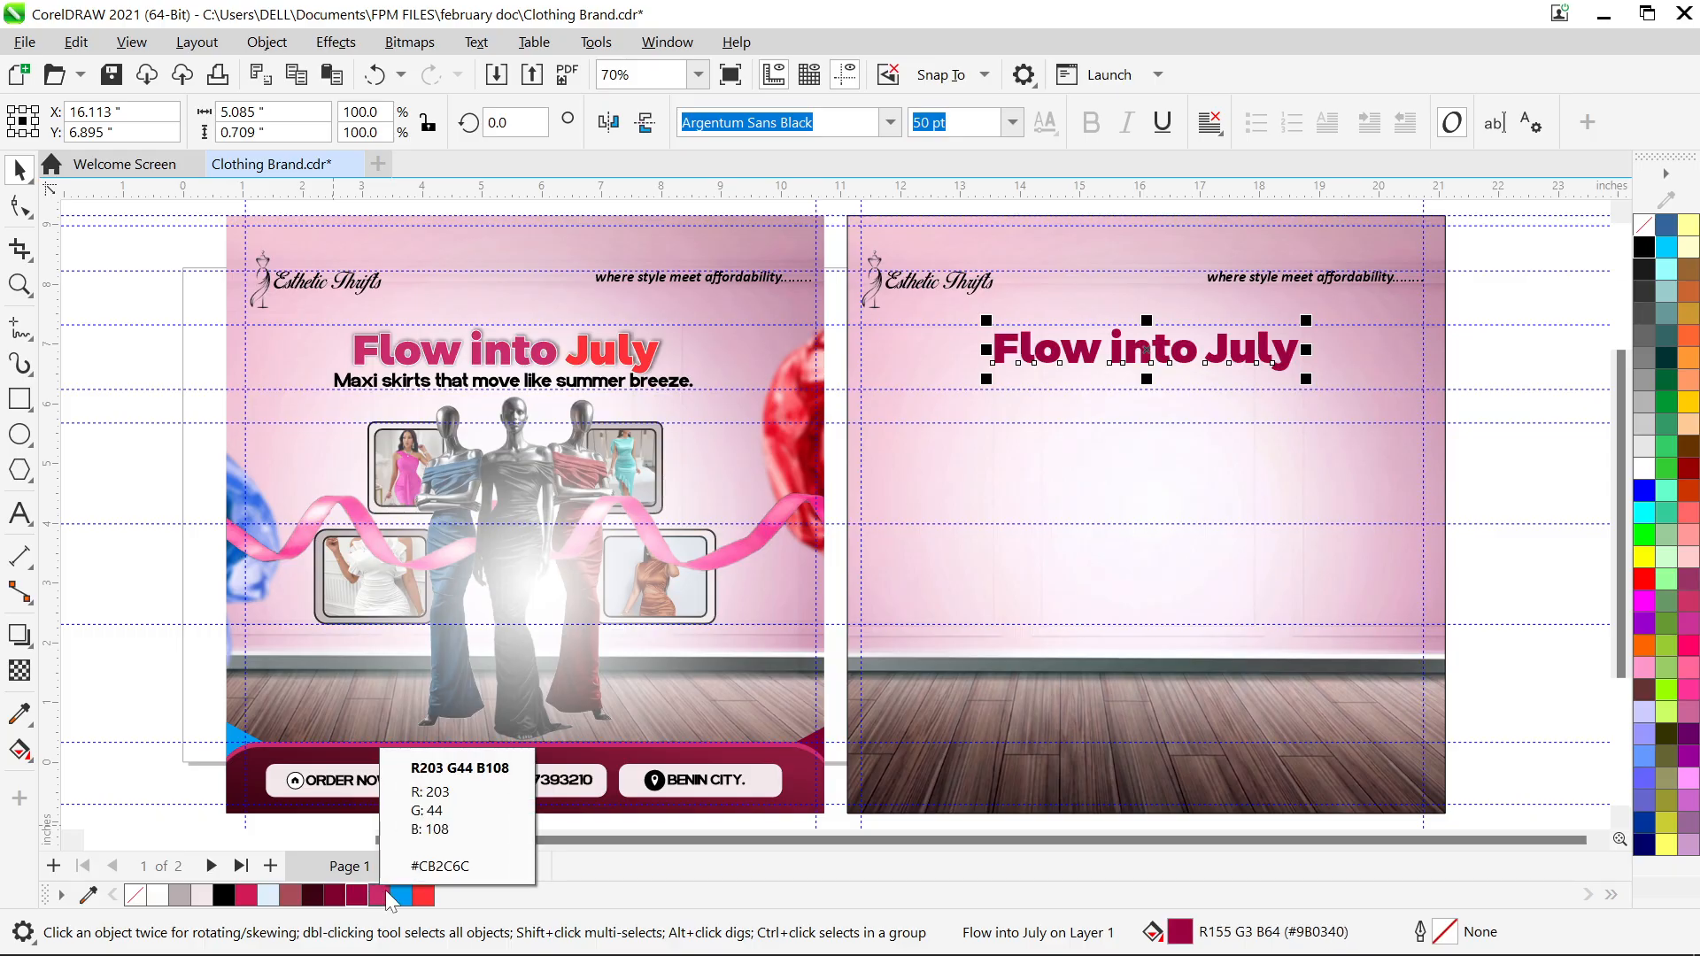
left_click(382, 896)
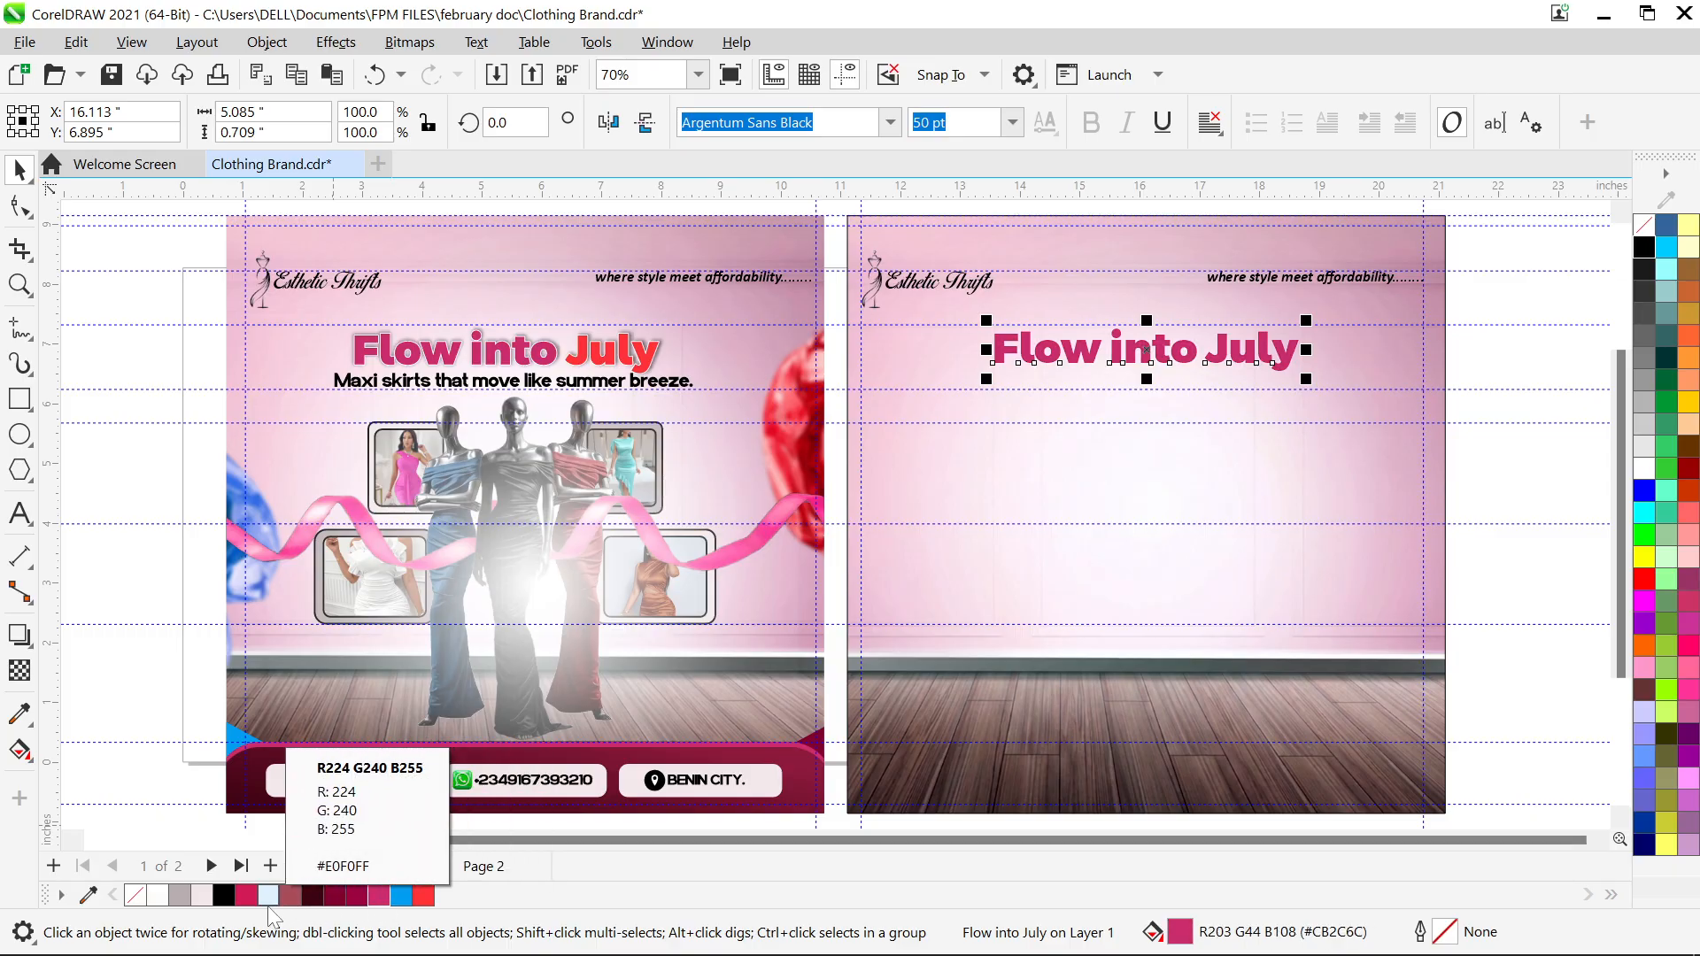
left_click(1549, 460)
Recolour only the word "July" in the new headline to red R255 G49 B55 (#FF3137)
left_click(1223, 354)
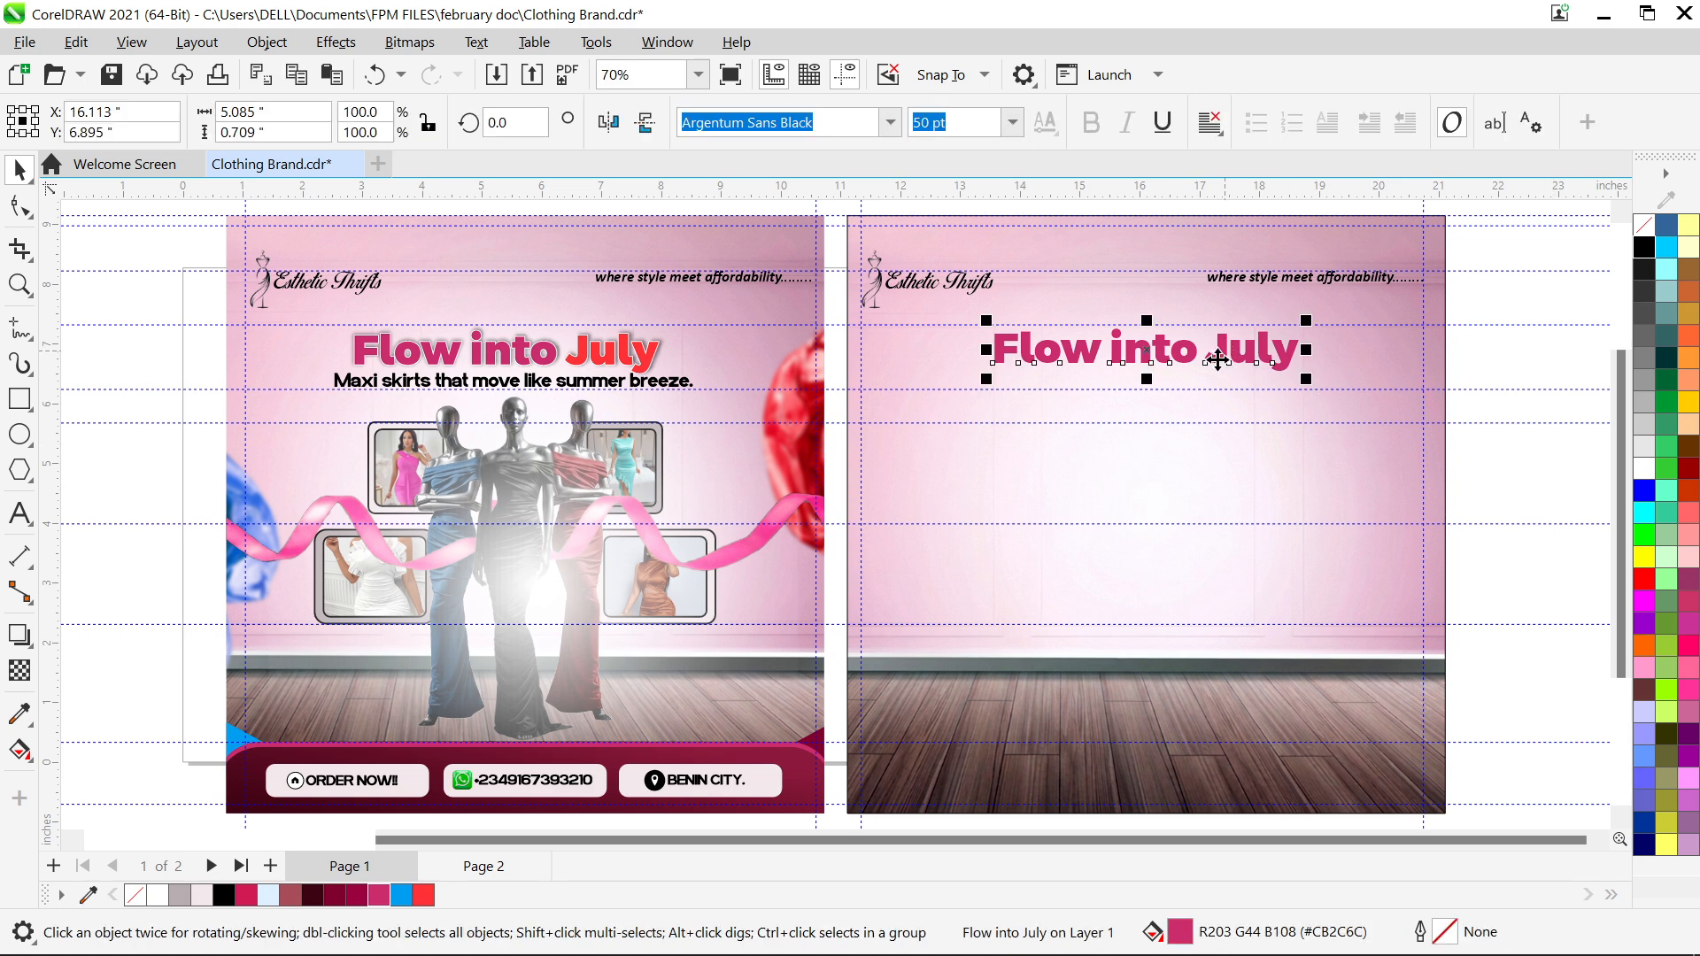
double_click(1217, 359)
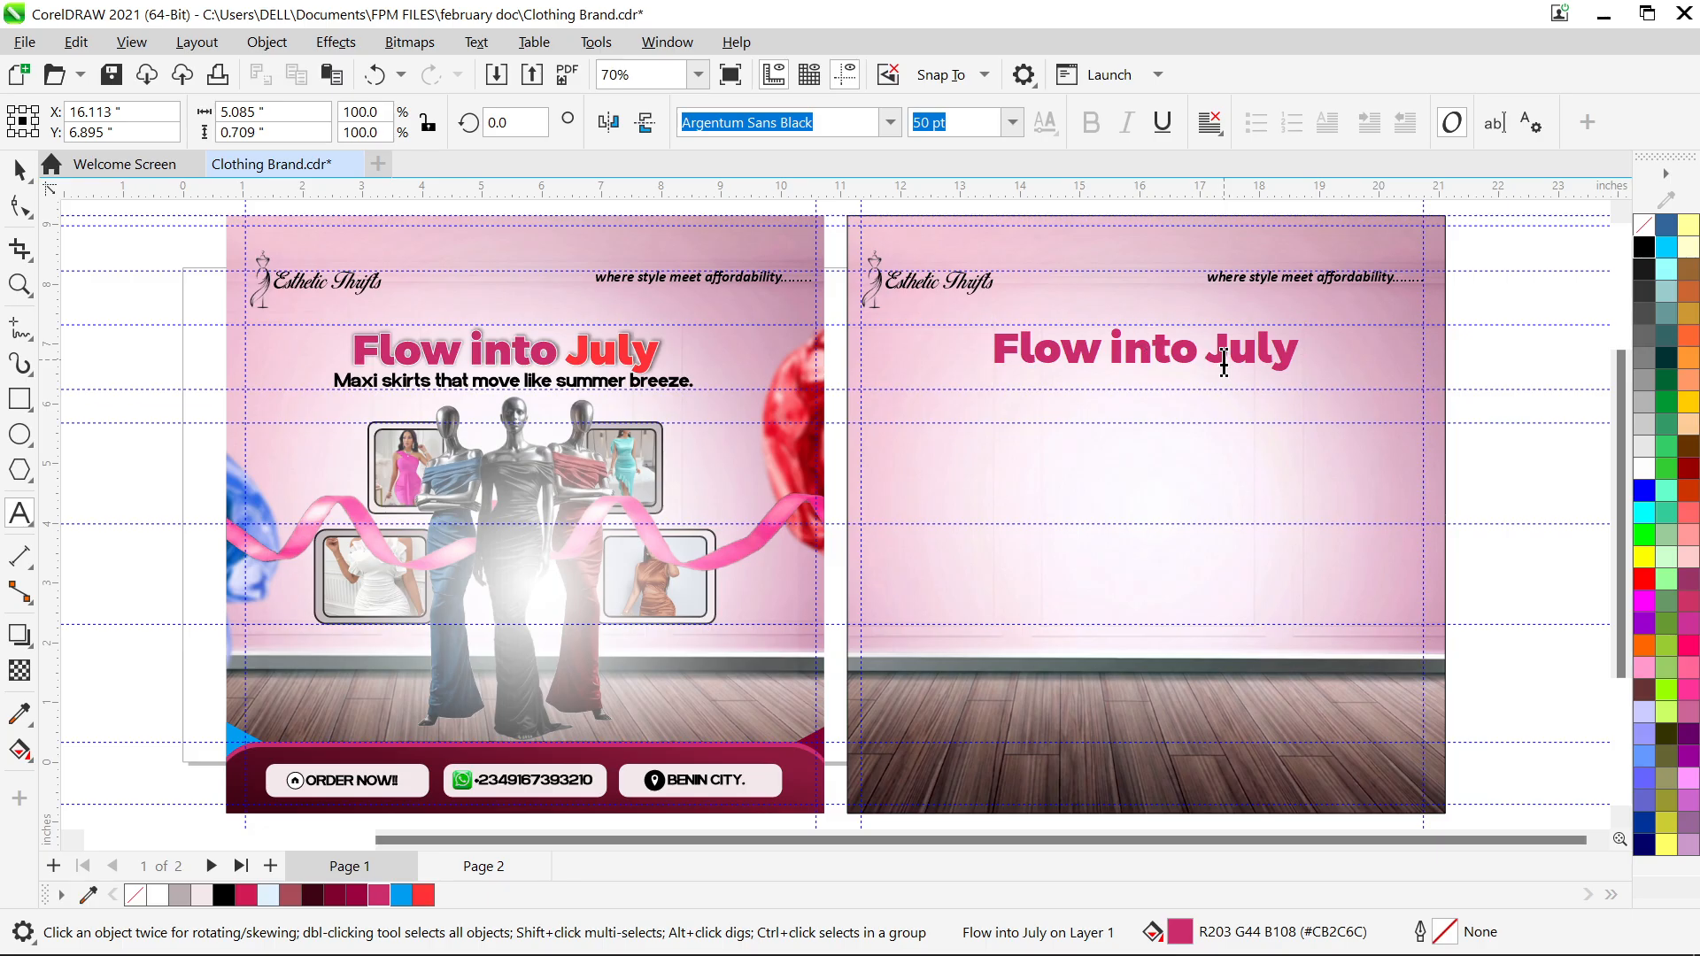
key("shift+Right")
key("shift+Right")
key("shift+Right")
key("shift+Right")
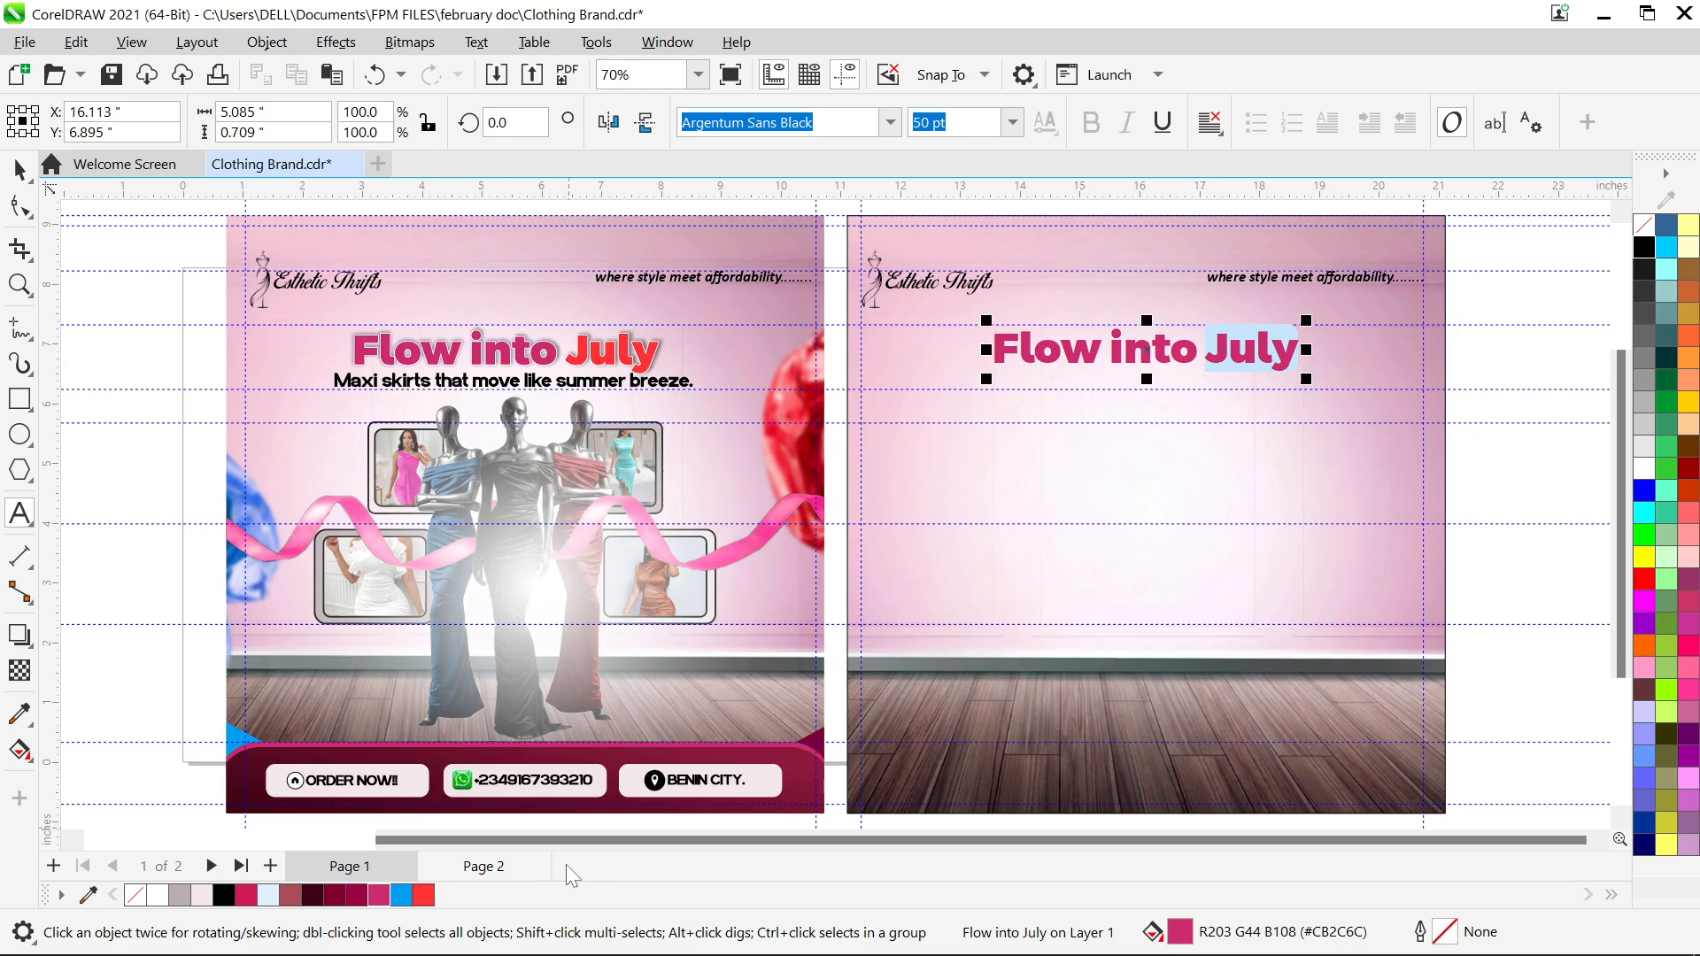
left_click(424, 896)
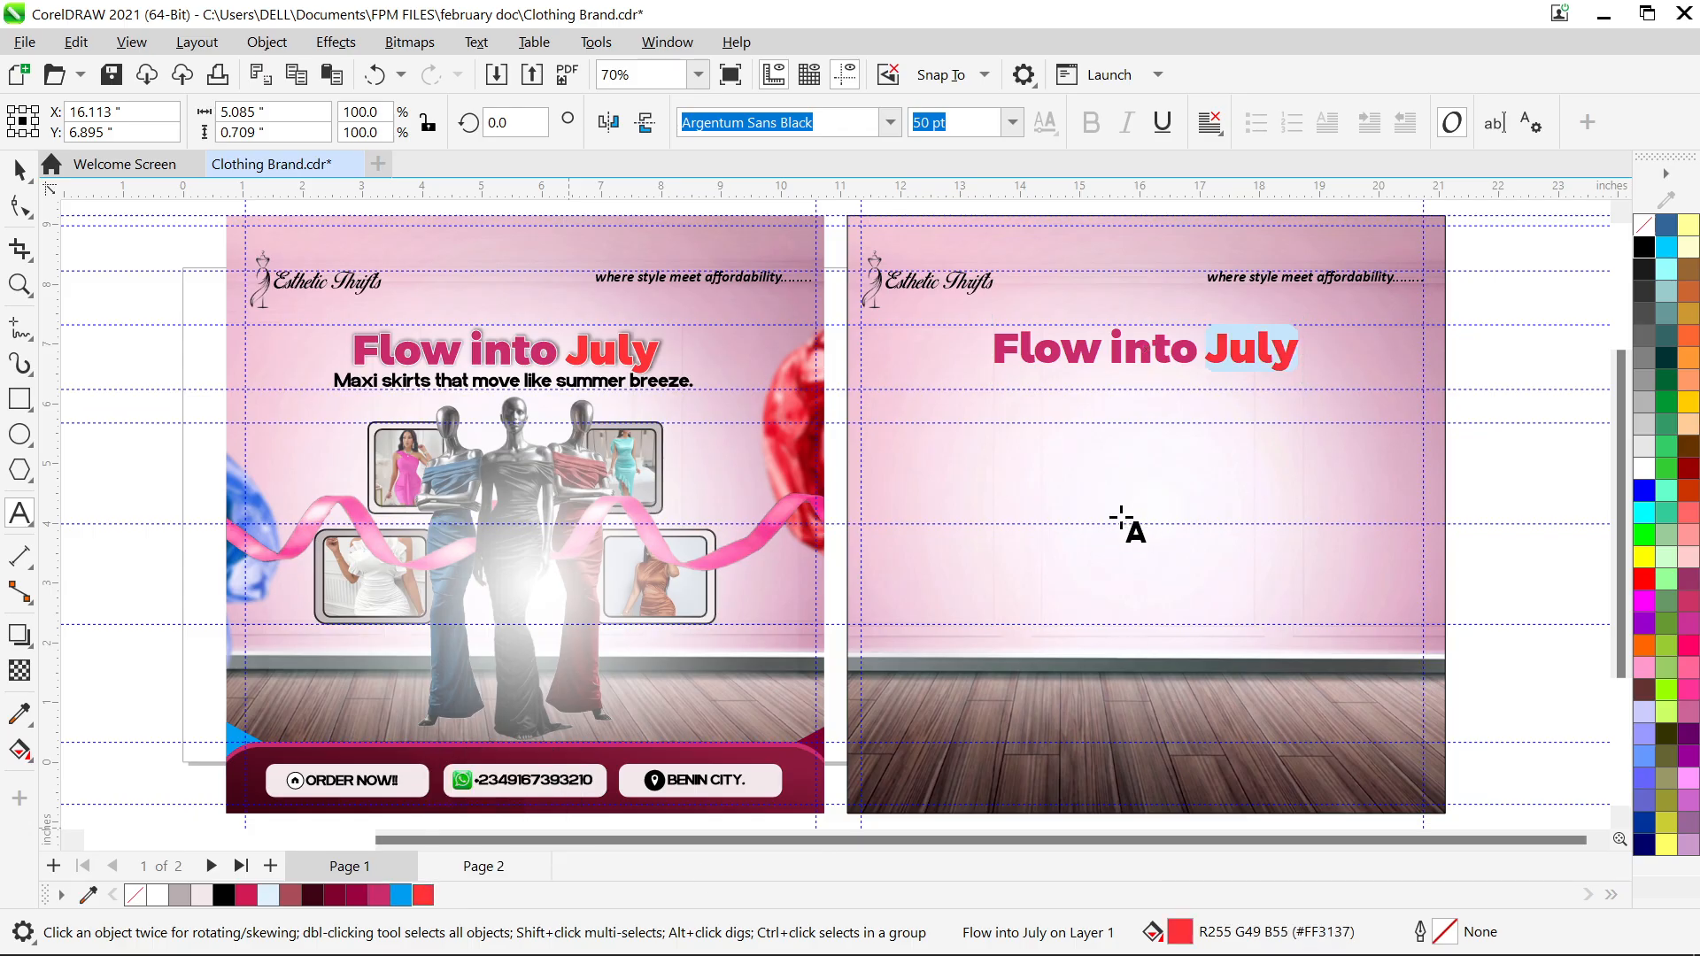
left_click(20, 169)
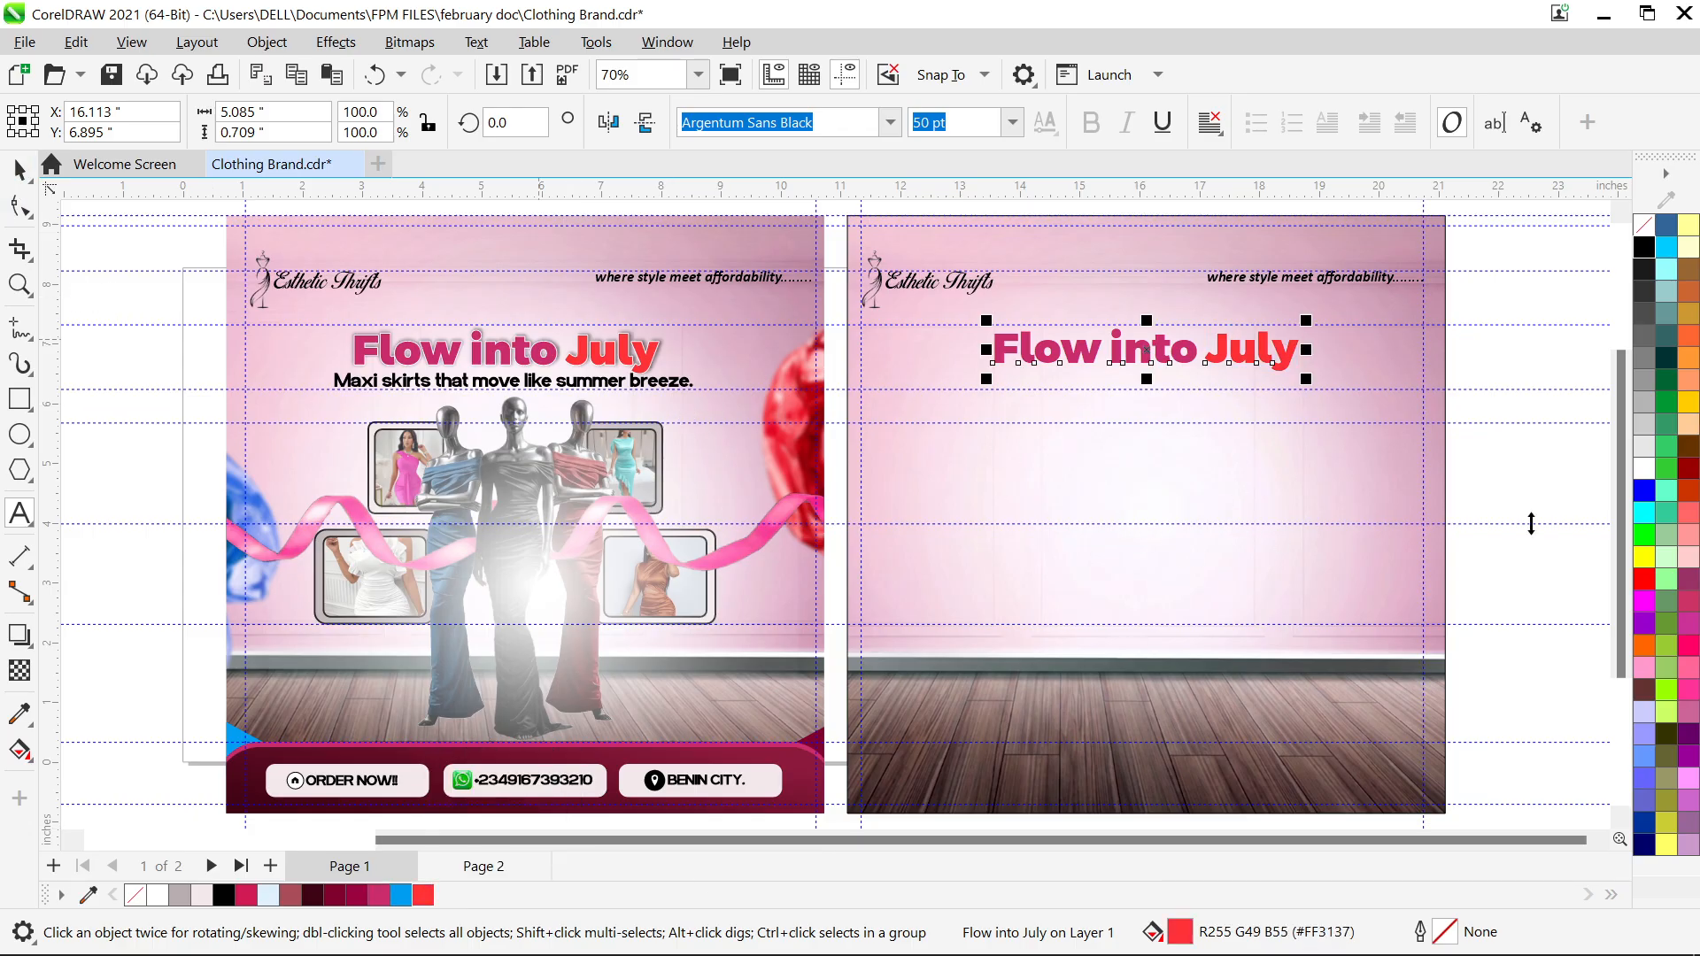
left_click(1493, 467)
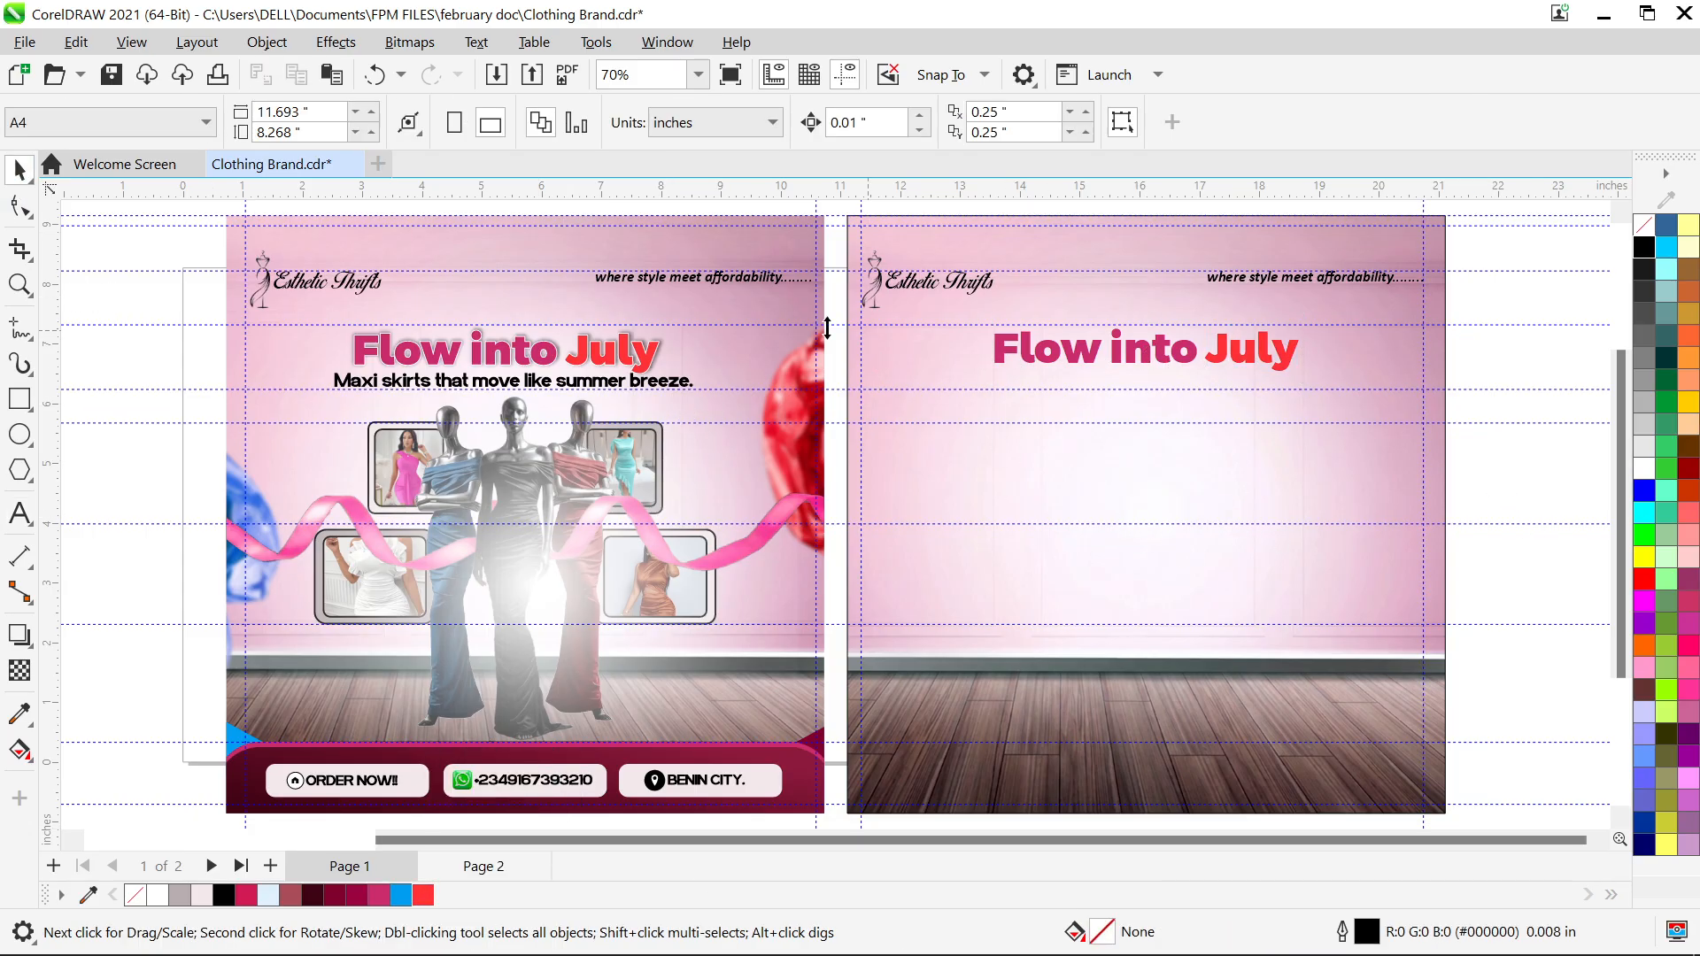
Give the new headline an outline 0.028 inches wide, following the outlined headline on the finished flyer
scroll(603, 347, "up", 4)
scroll(607, 360, "up", 2)
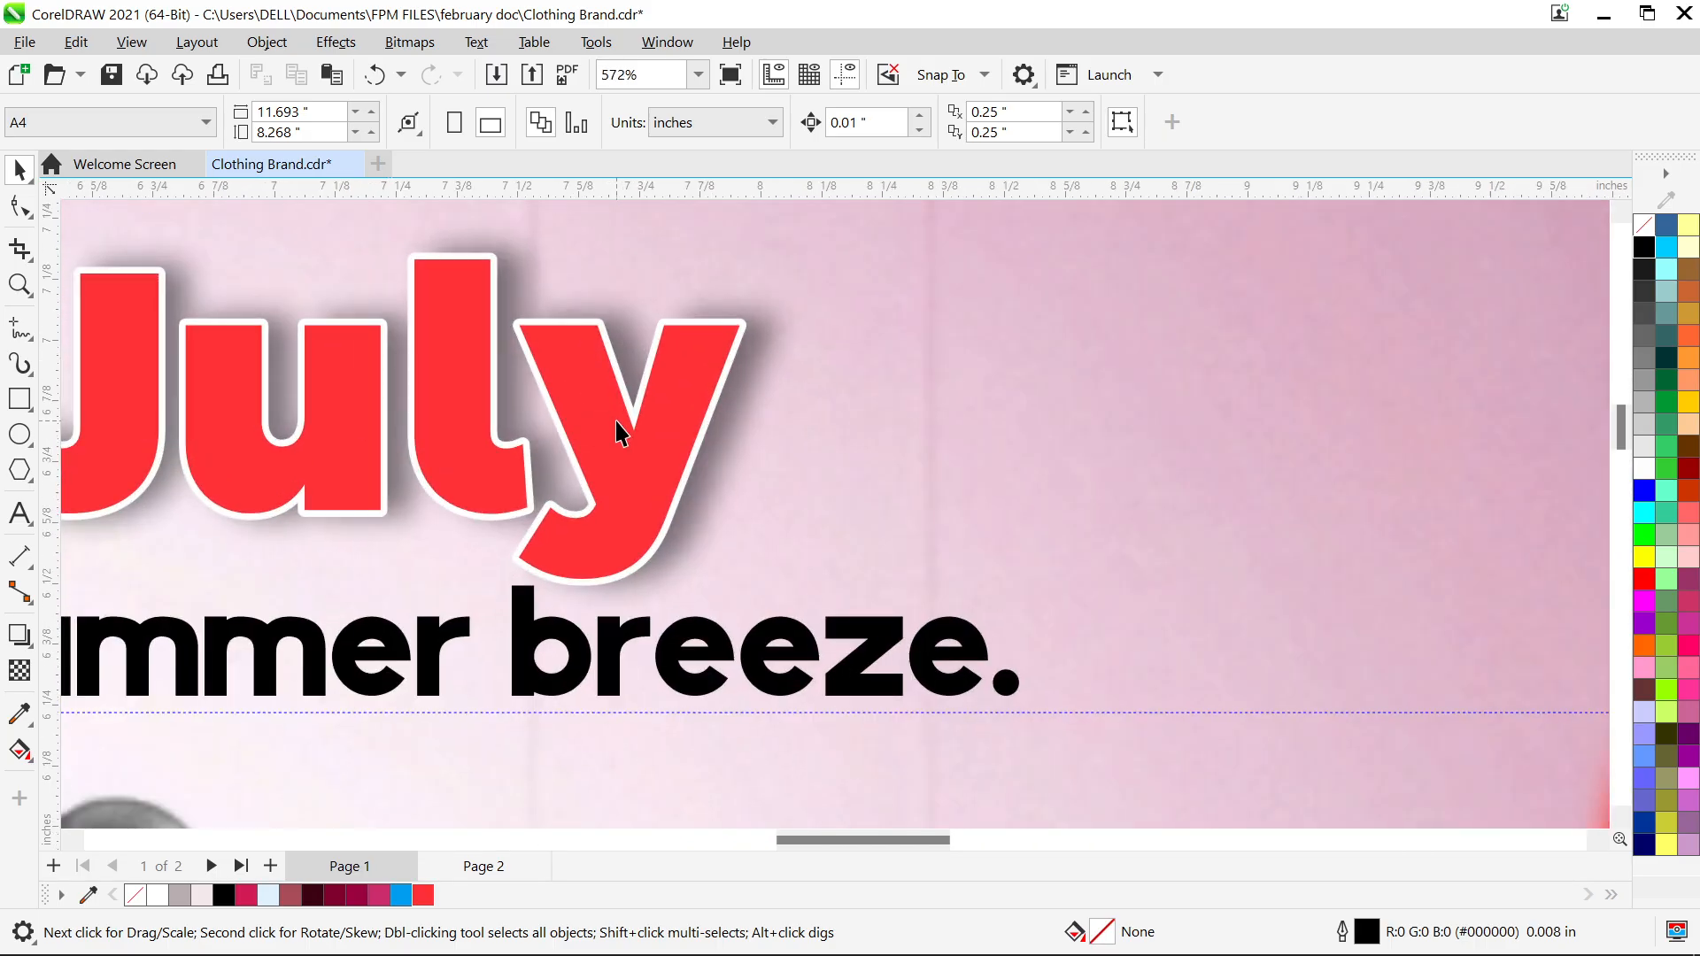
key("F4")
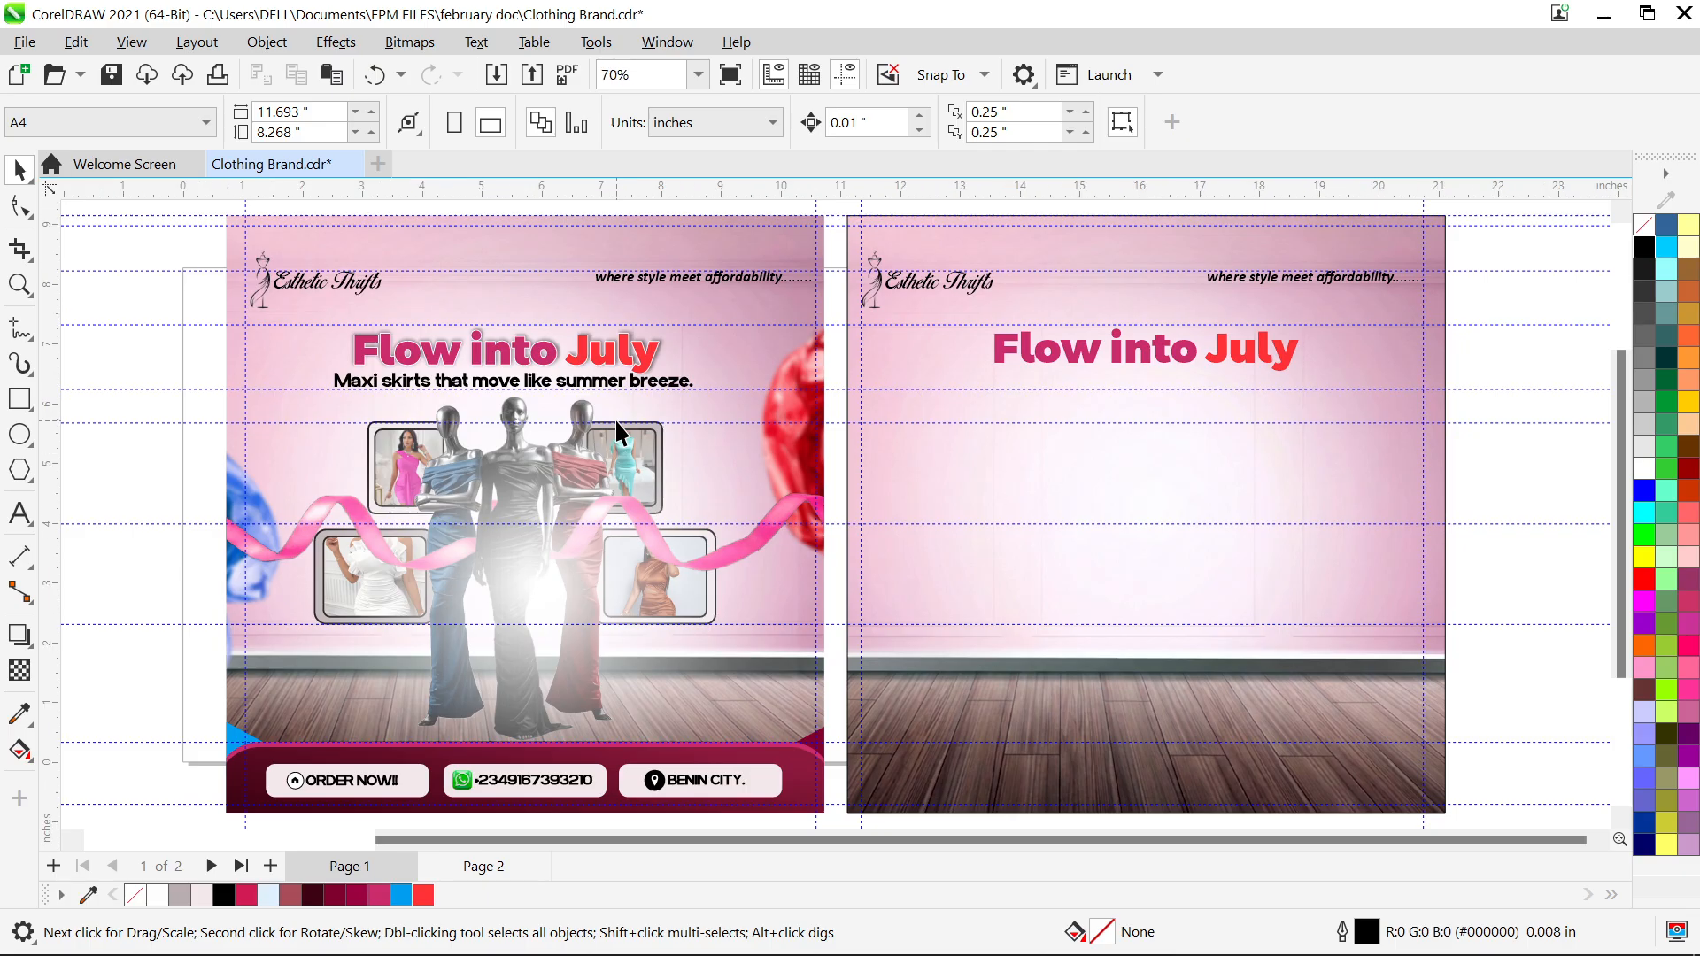
left_click(1096, 350)
left_click(1111, 350)
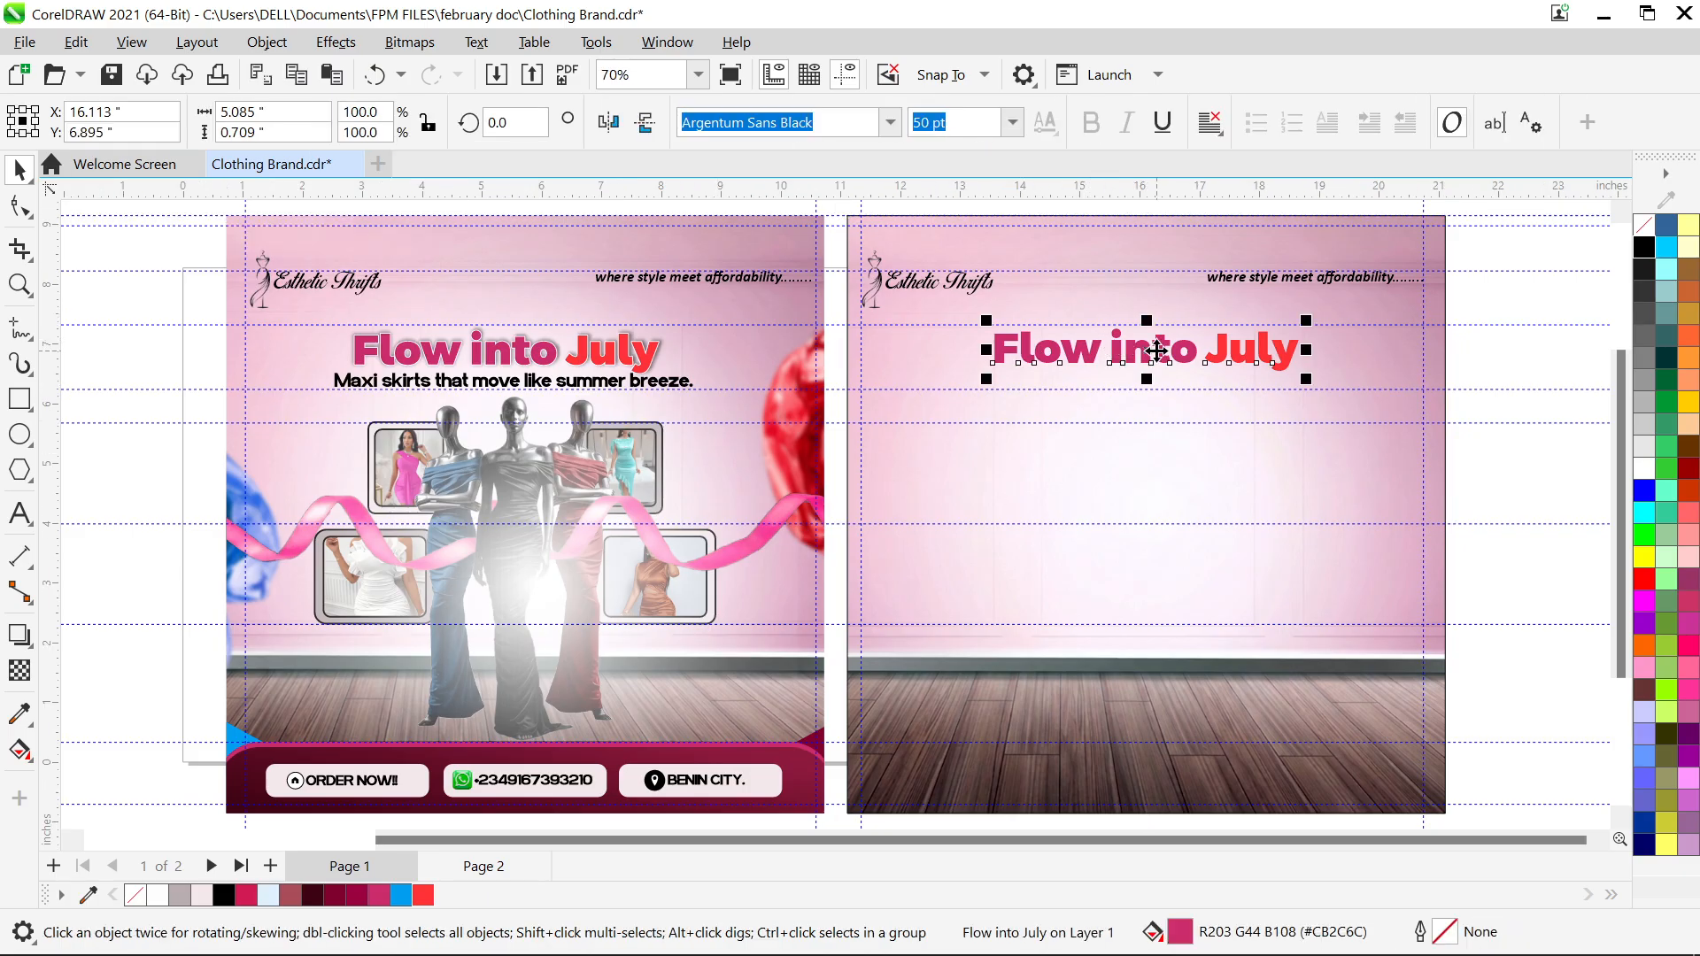
key("F12")
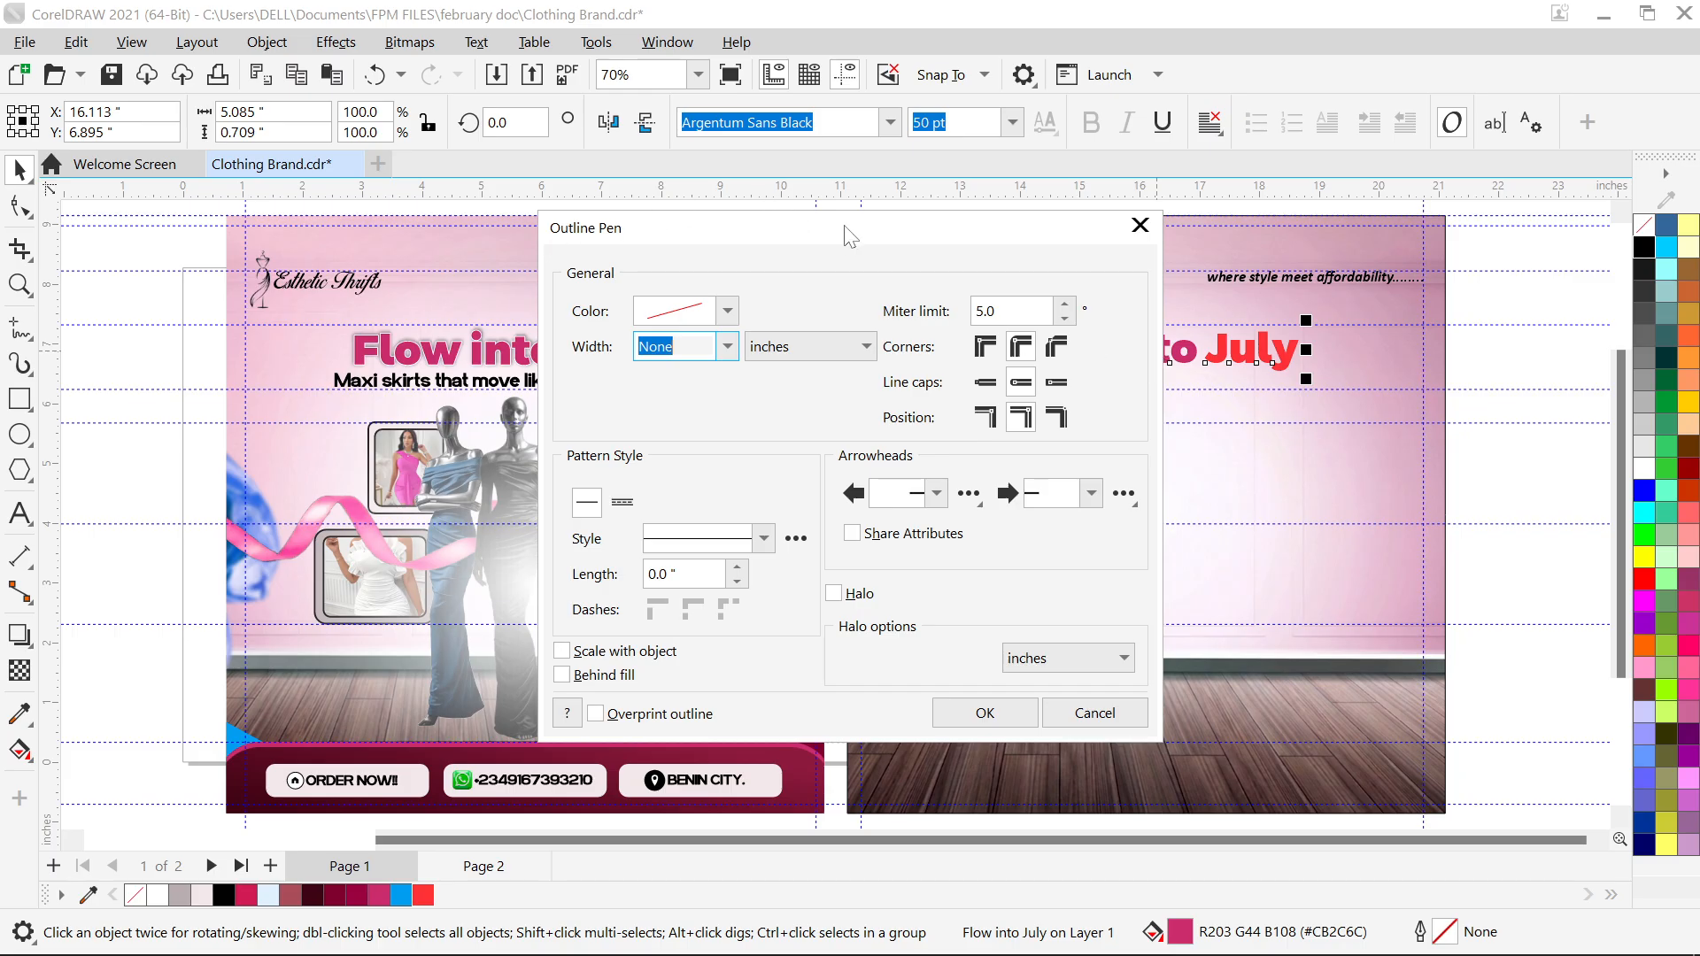
left_click_drag(849, 234, 579, 207)
left_click(457, 318)
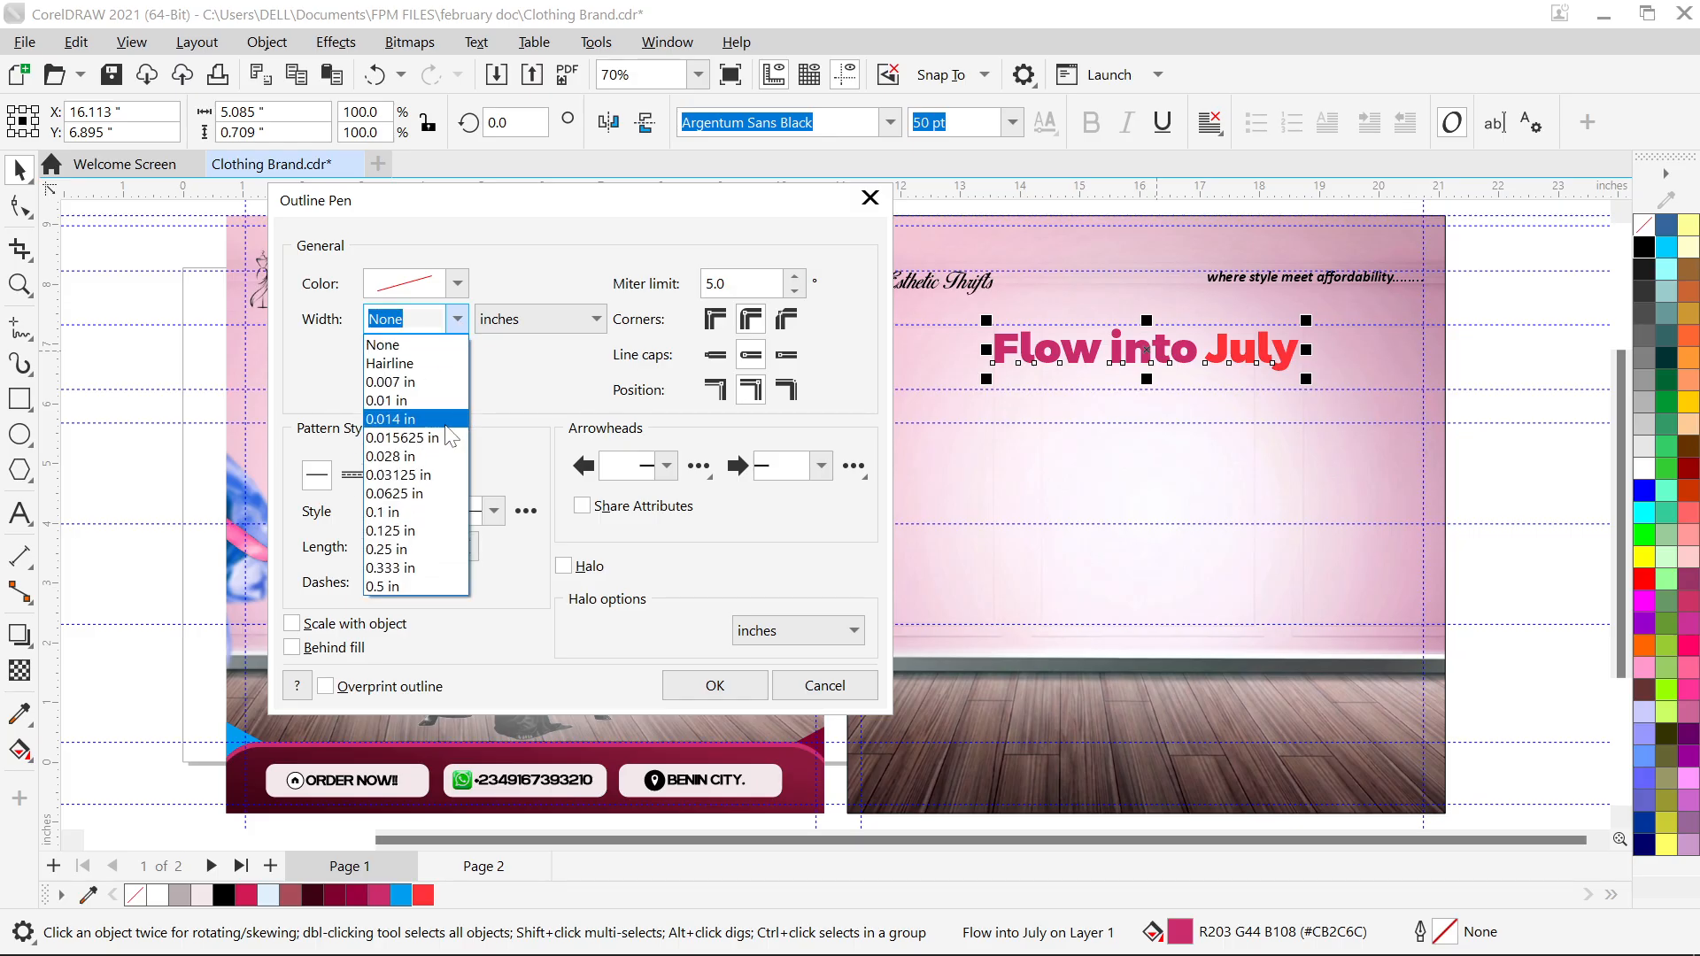
left_click(395, 420)
left_click(456, 319)
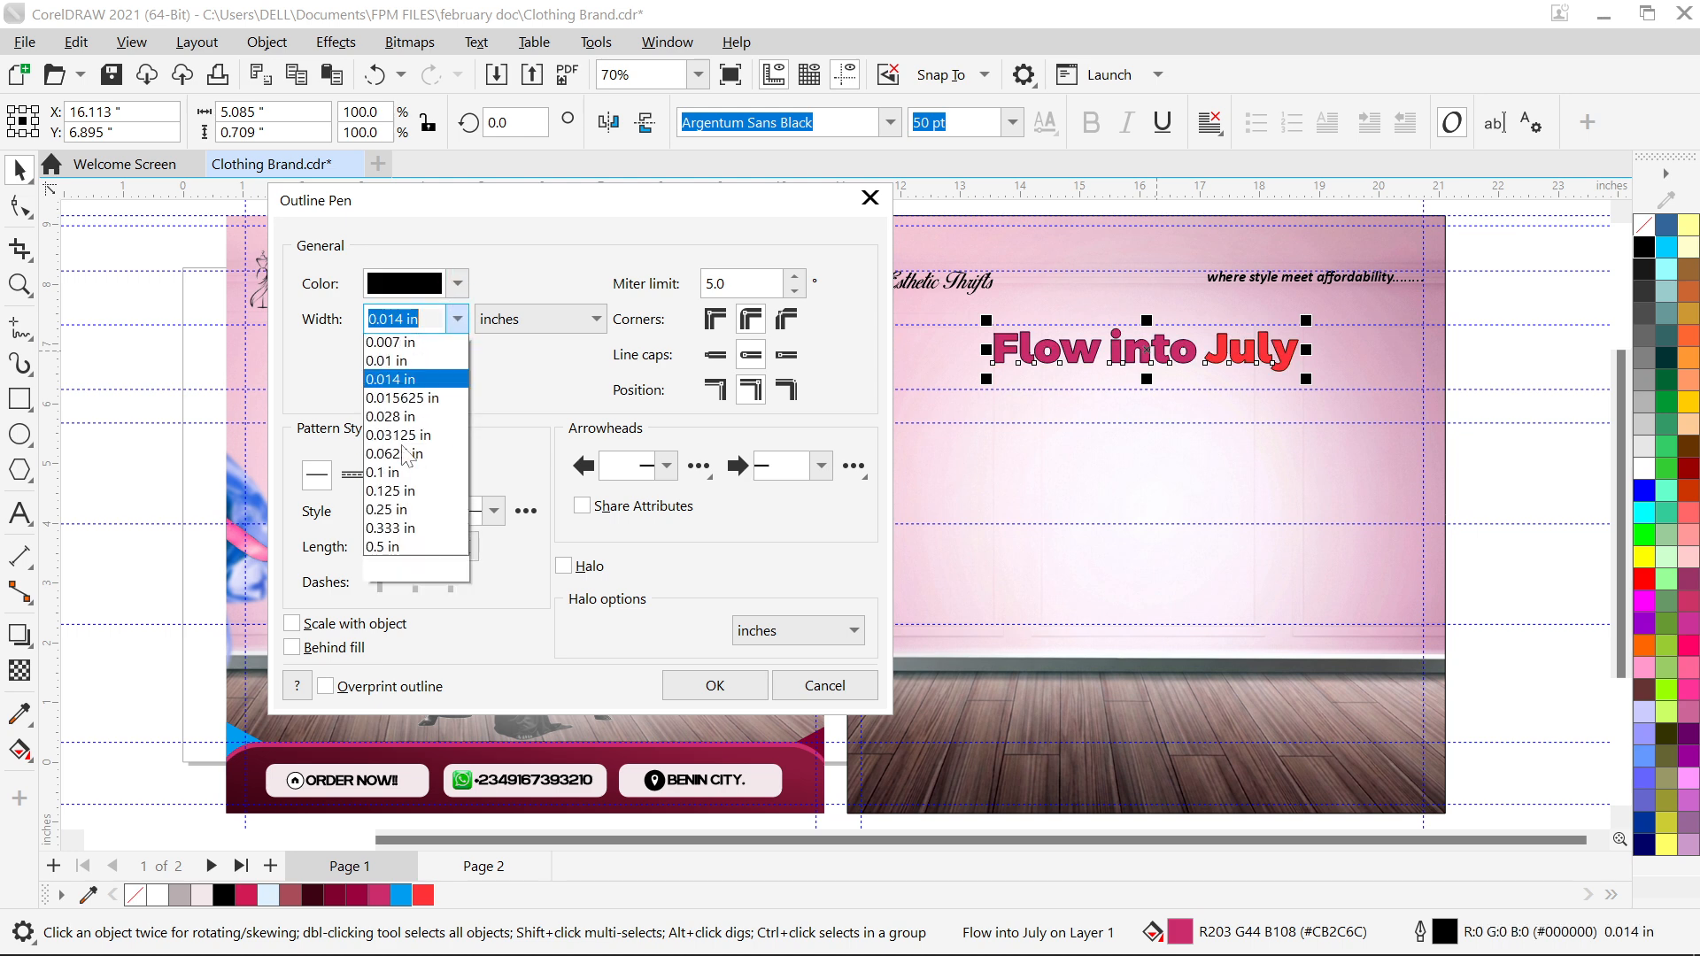
scroll(402, 454, "up", 1)
left_click(403, 453)
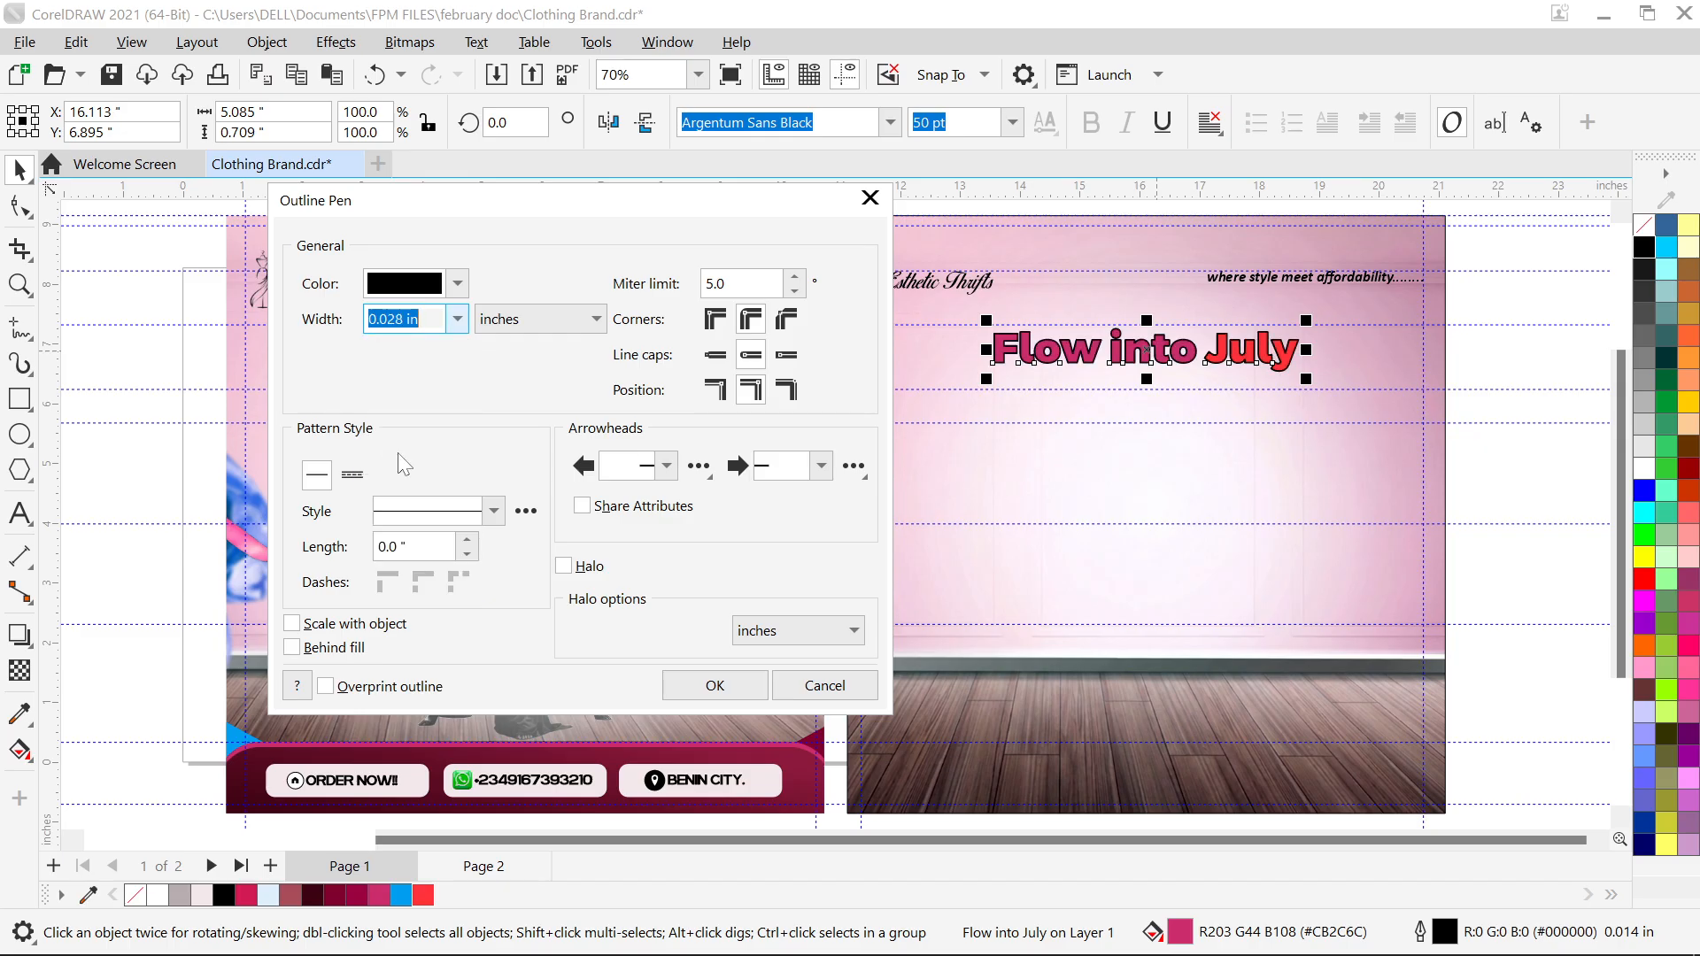
Make the headline's outline white (#FFFFFF), scaling with the object and placed behind the fill
left_click(365, 624)
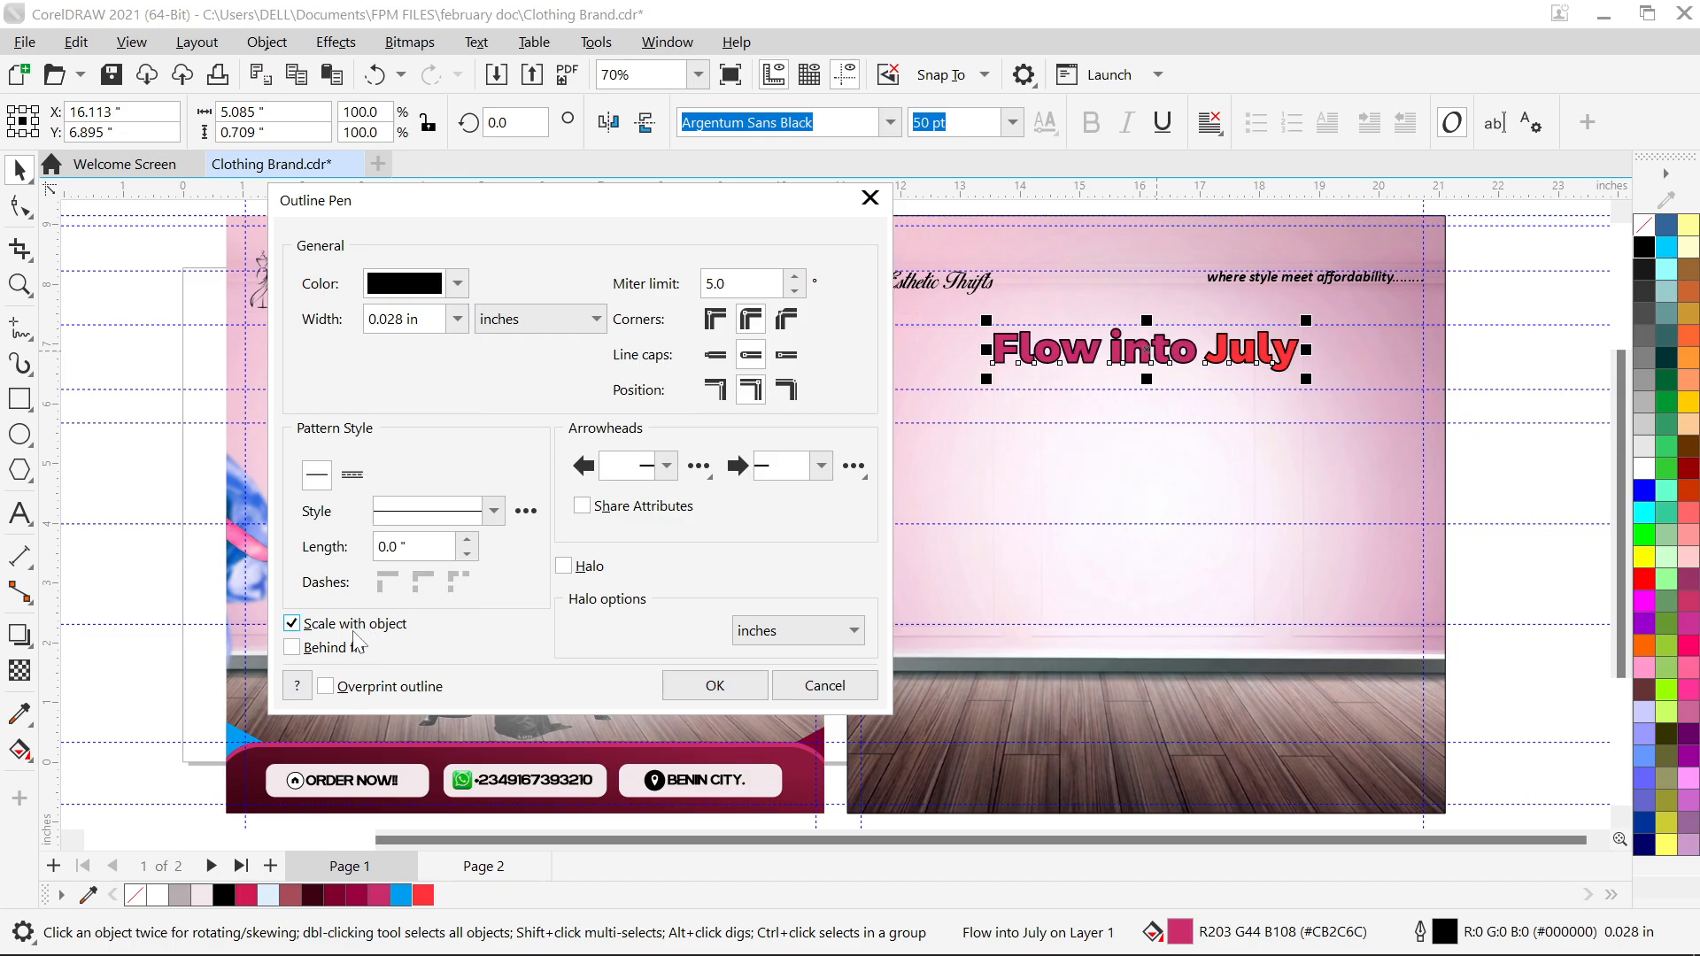
left_click(347, 649)
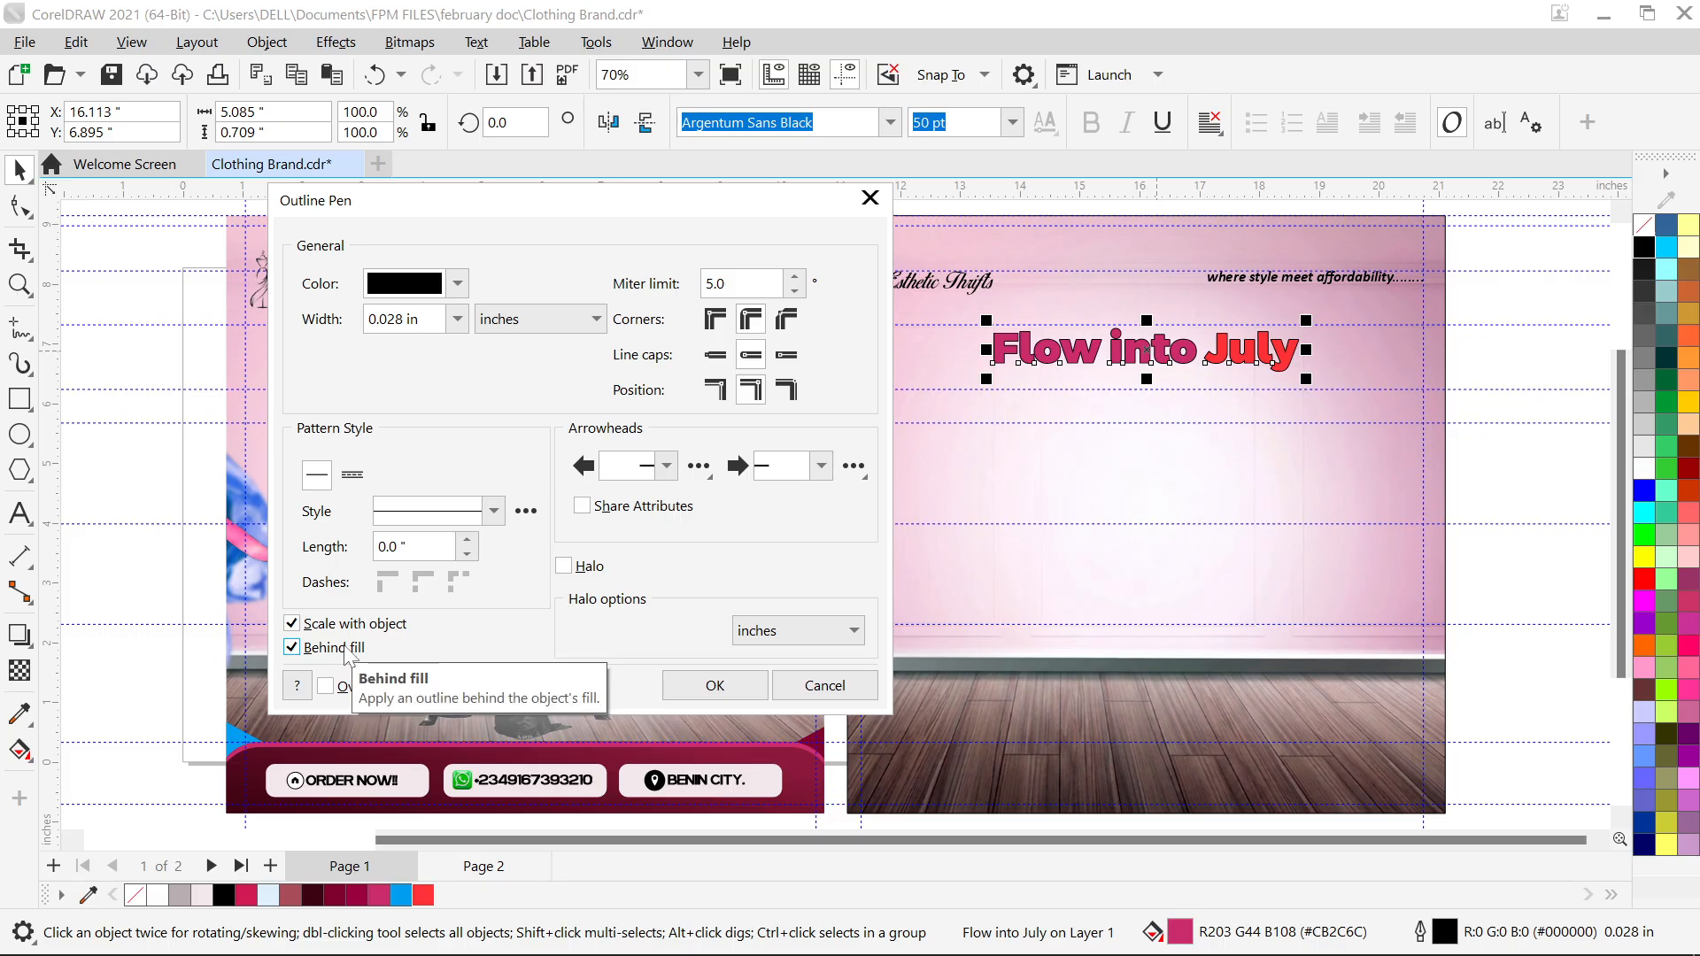
left_click(457, 284)
left_click_drag(477, 485, 354, 401)
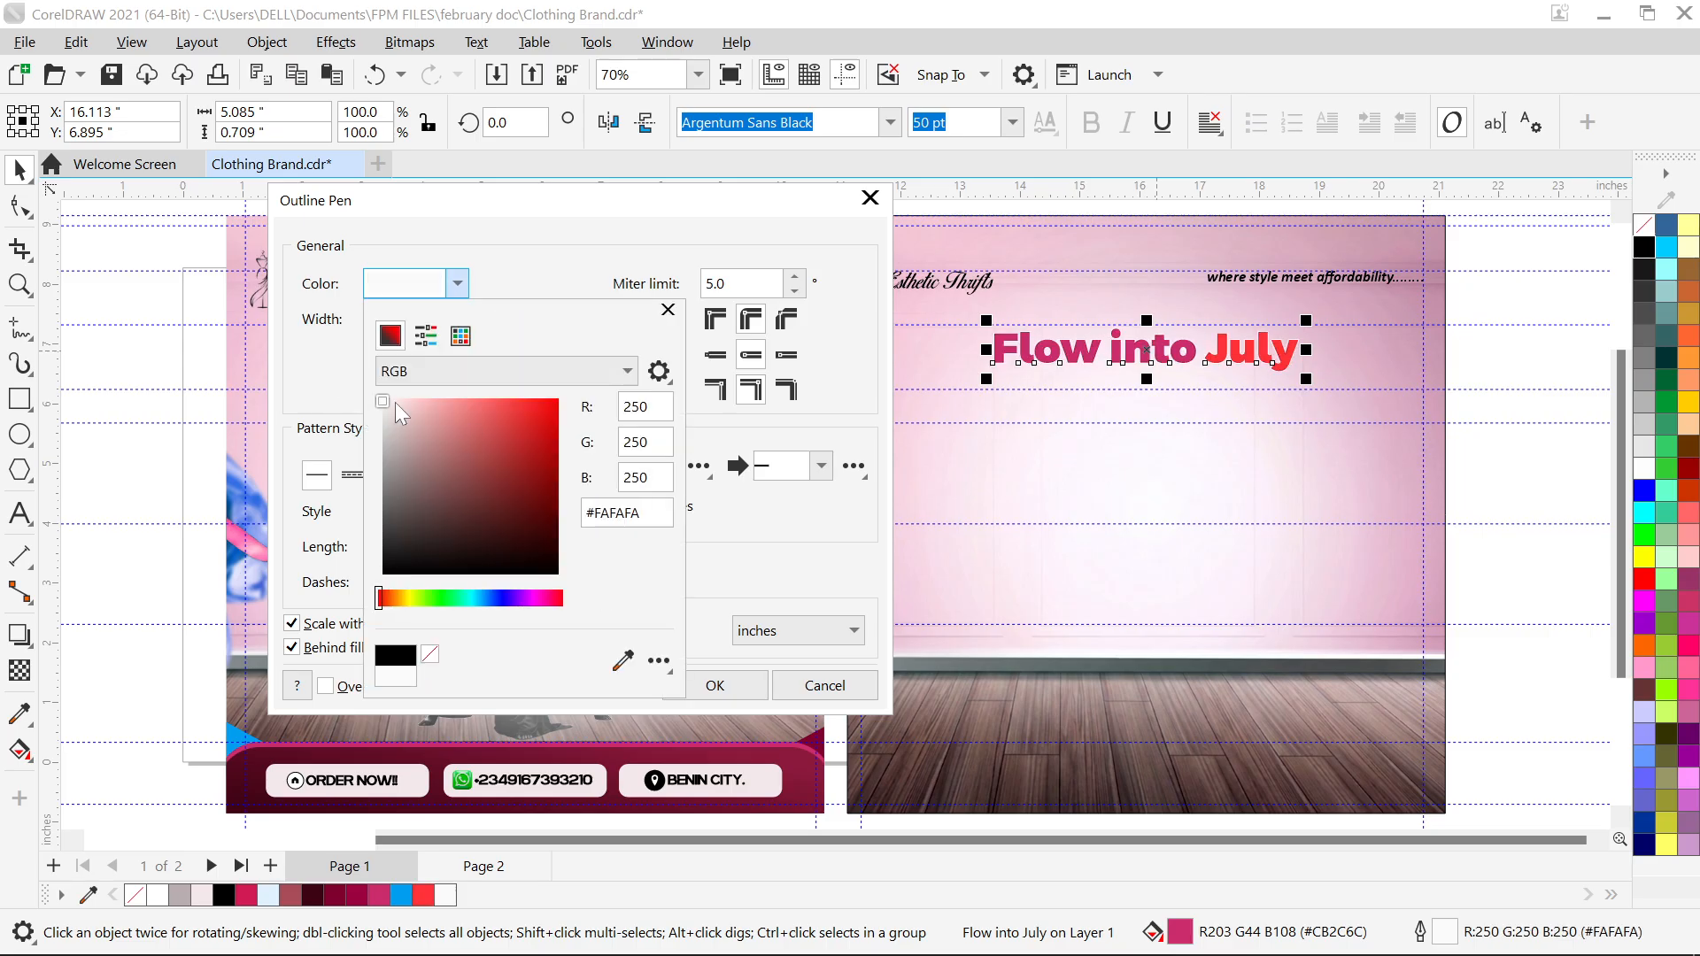
left_click_drag(481, 475, 250, 326)
left_click(740, 685)
left_click(740, 685)
Add a black Multiply drop shadow along the full width of the new headline, with opacity 50 and feathering 15
scroll(1181, 305, "up", 2)
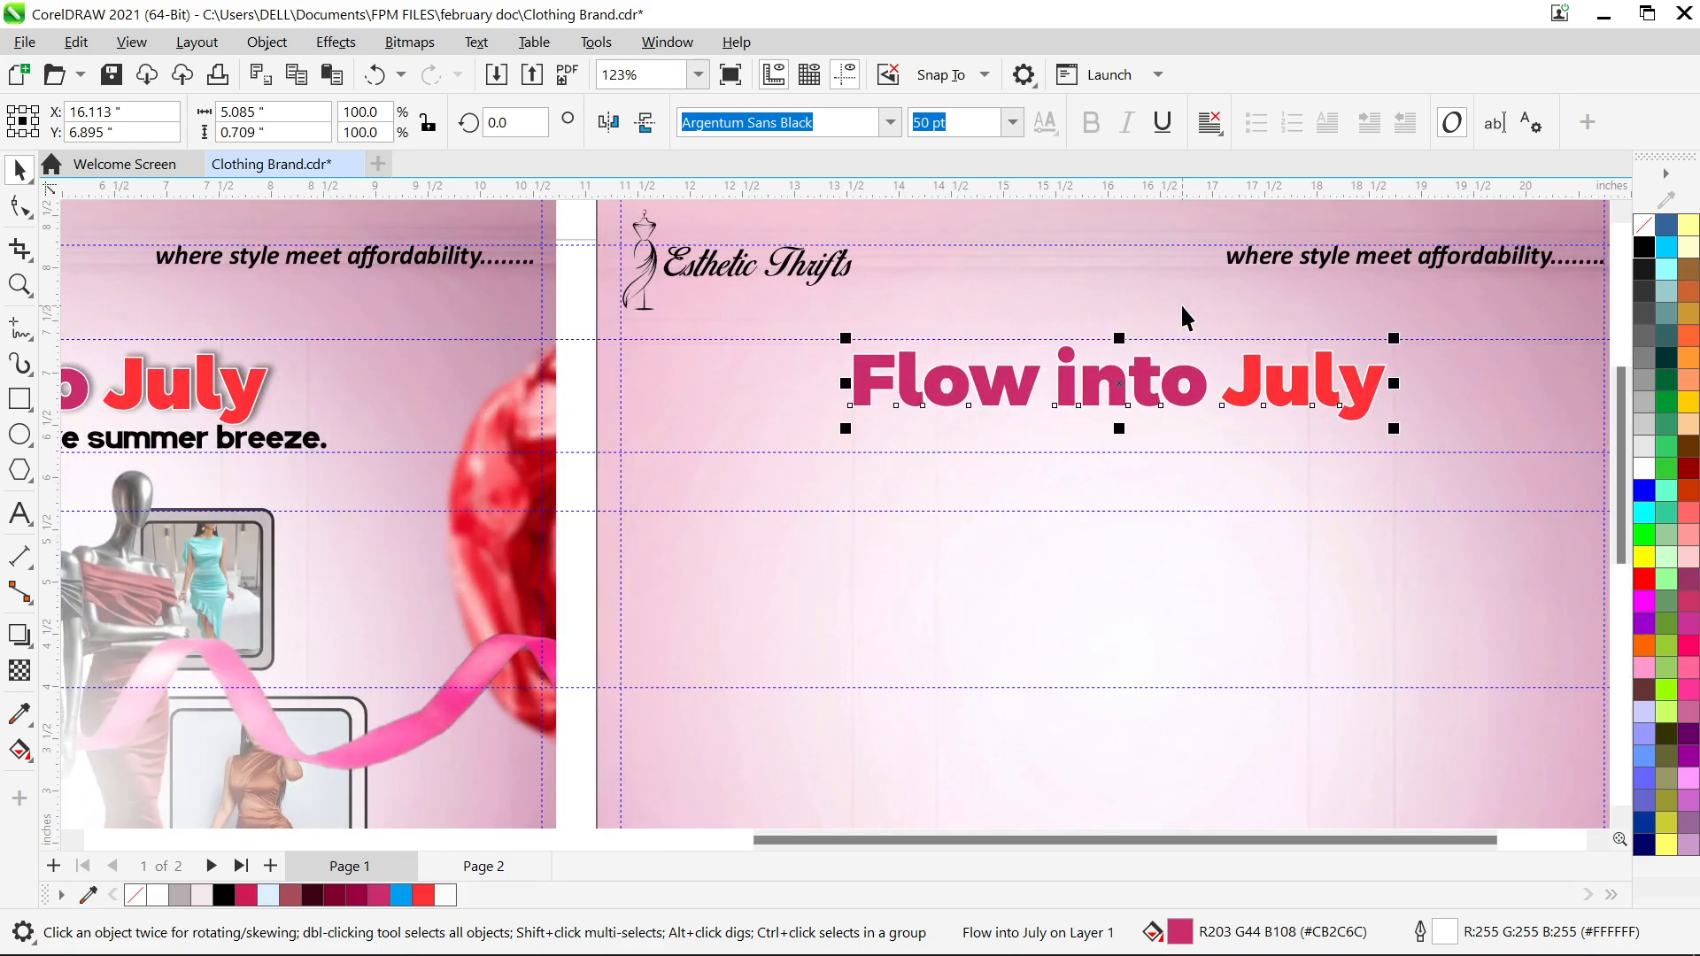
scroll(1183, 308, "up", 3)
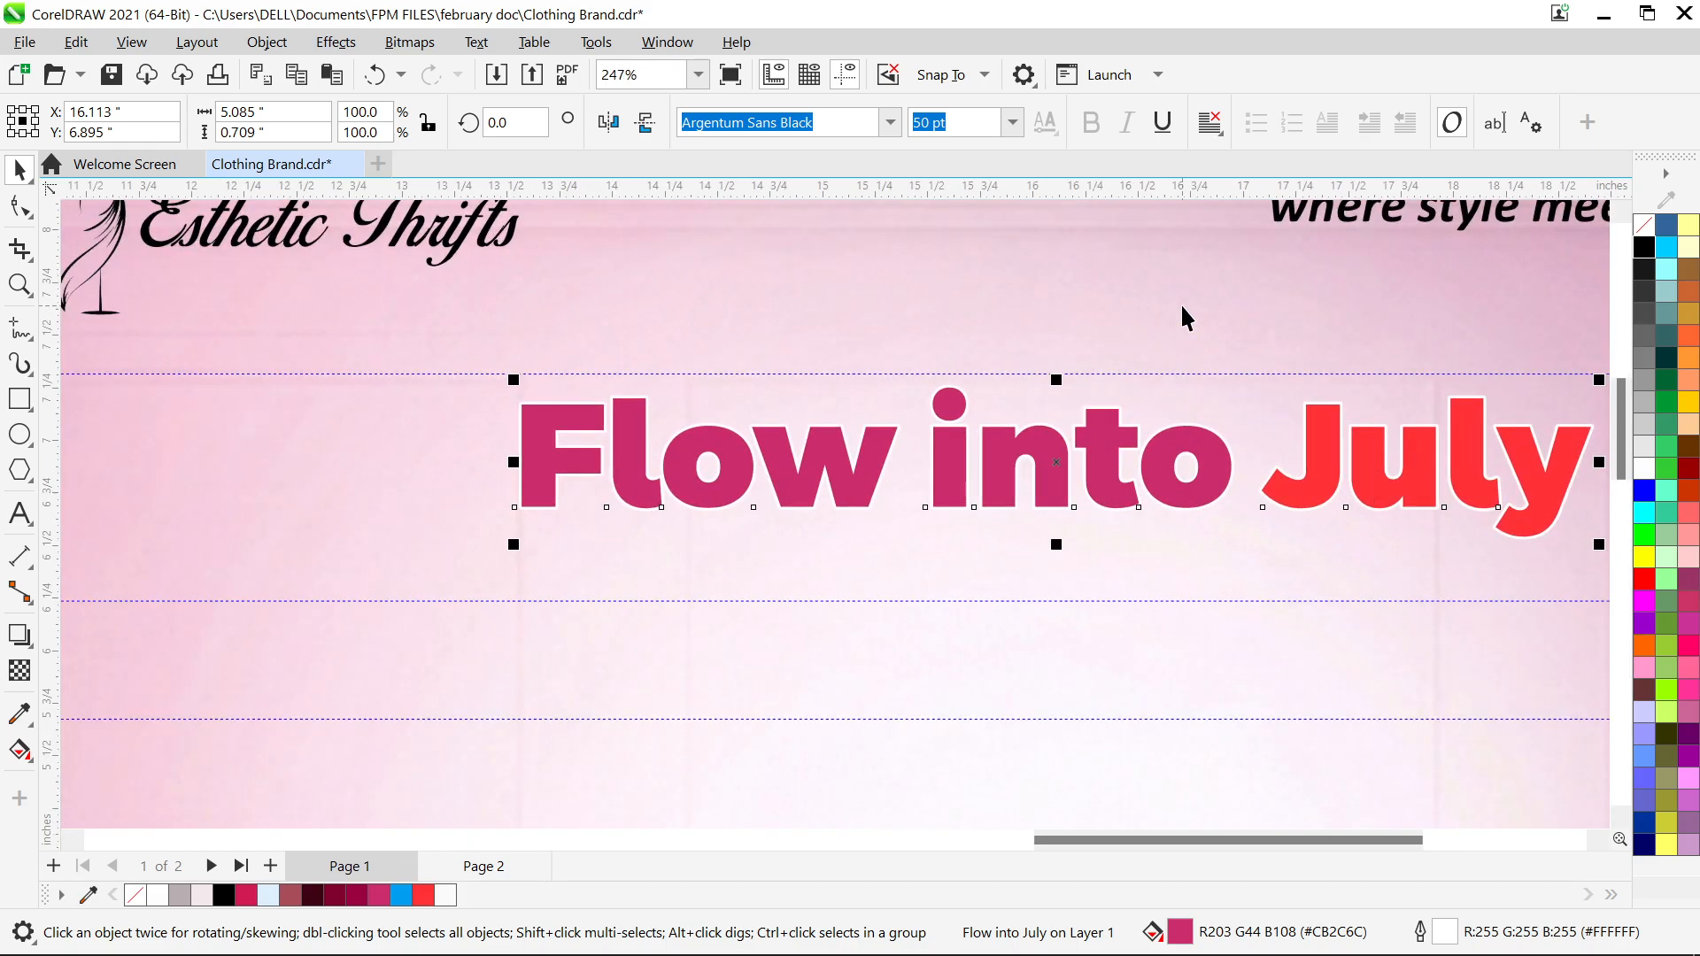
left_click_drag(1192, 842, 1228, 631)
scroll(1228, 496, "up", 1)
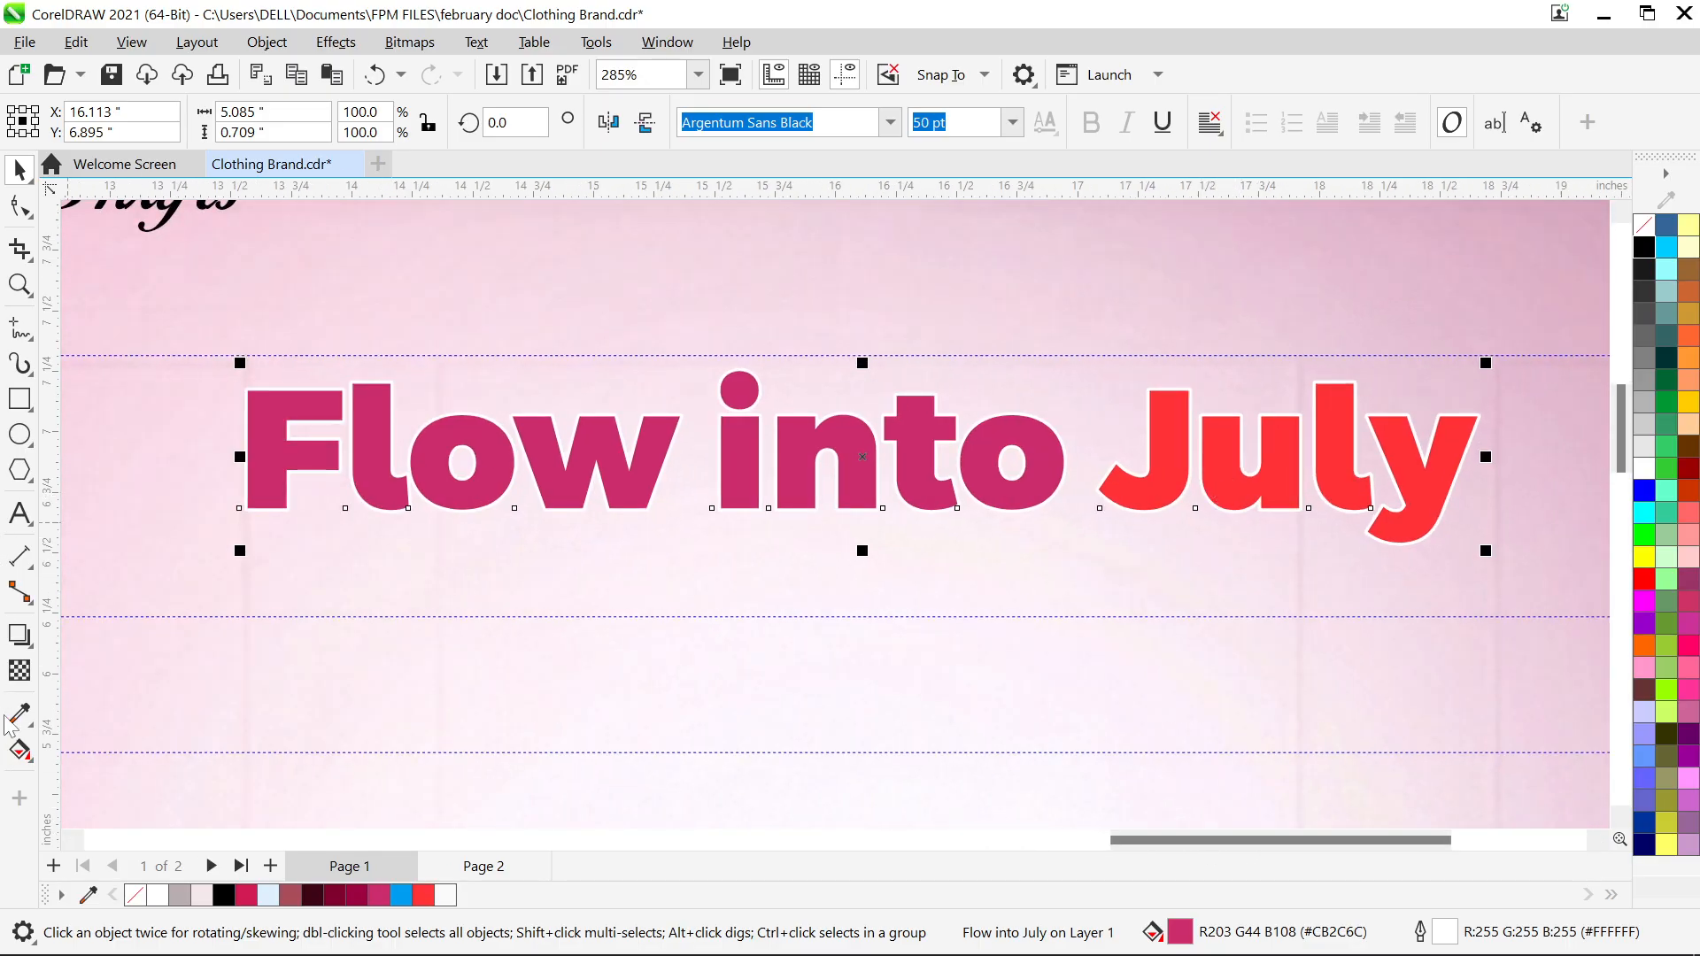
left_click(12, 639)
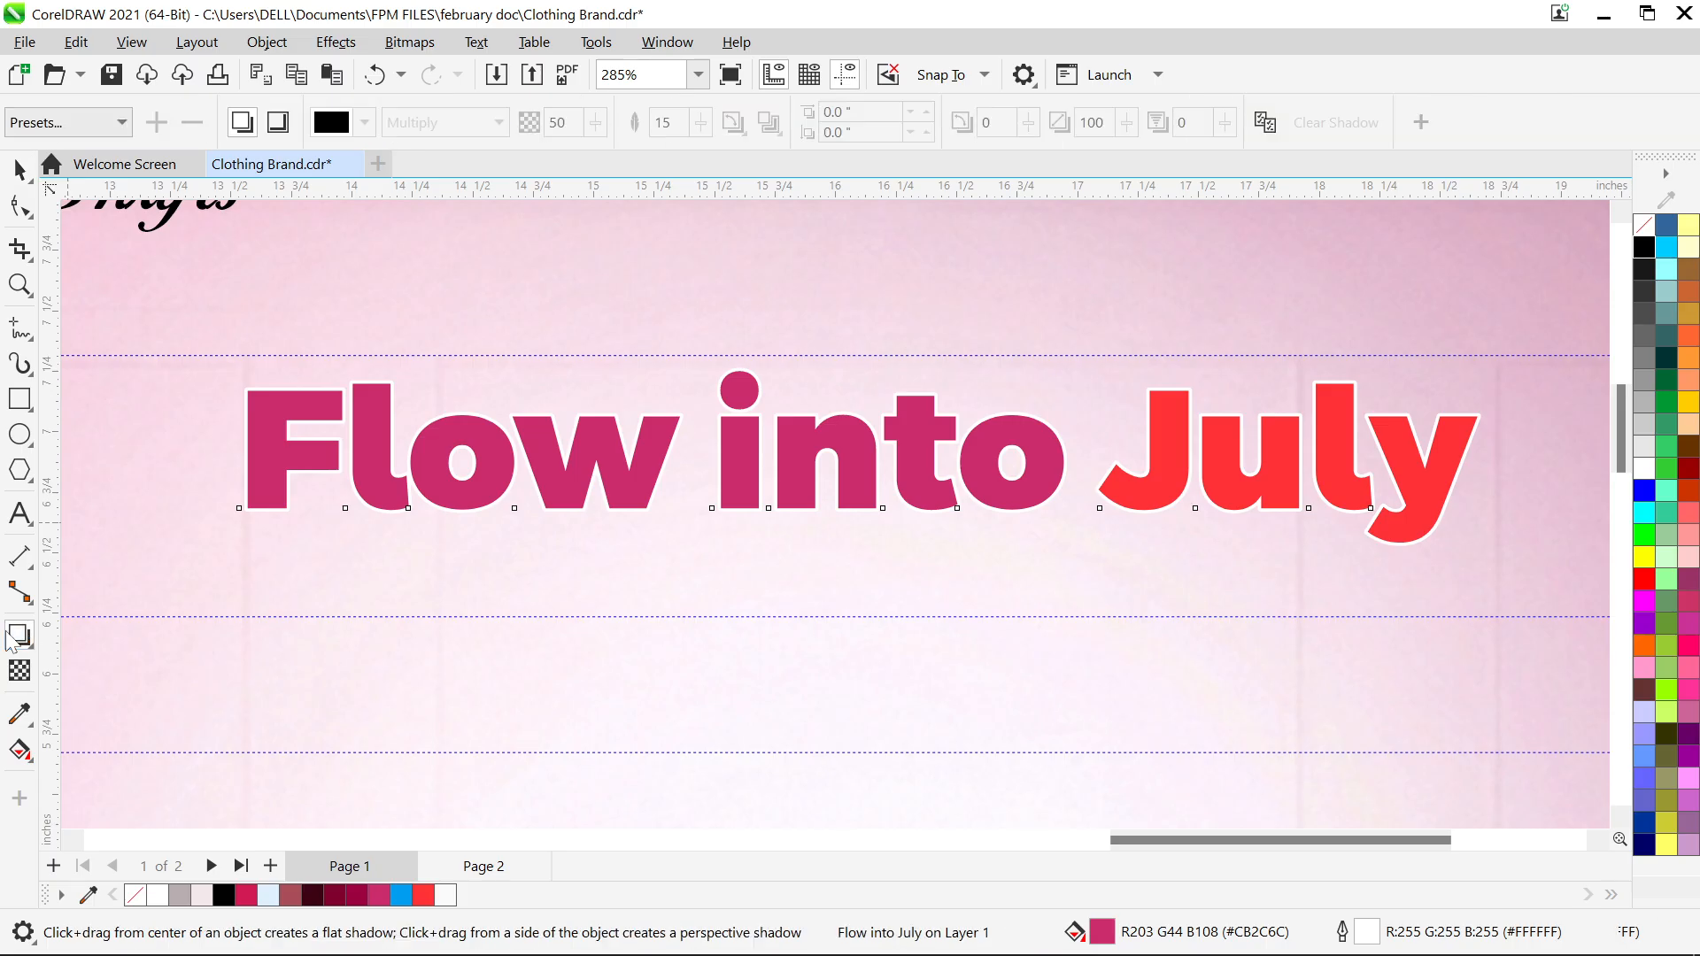
left_click_drag(240, 460, 1477, 455)
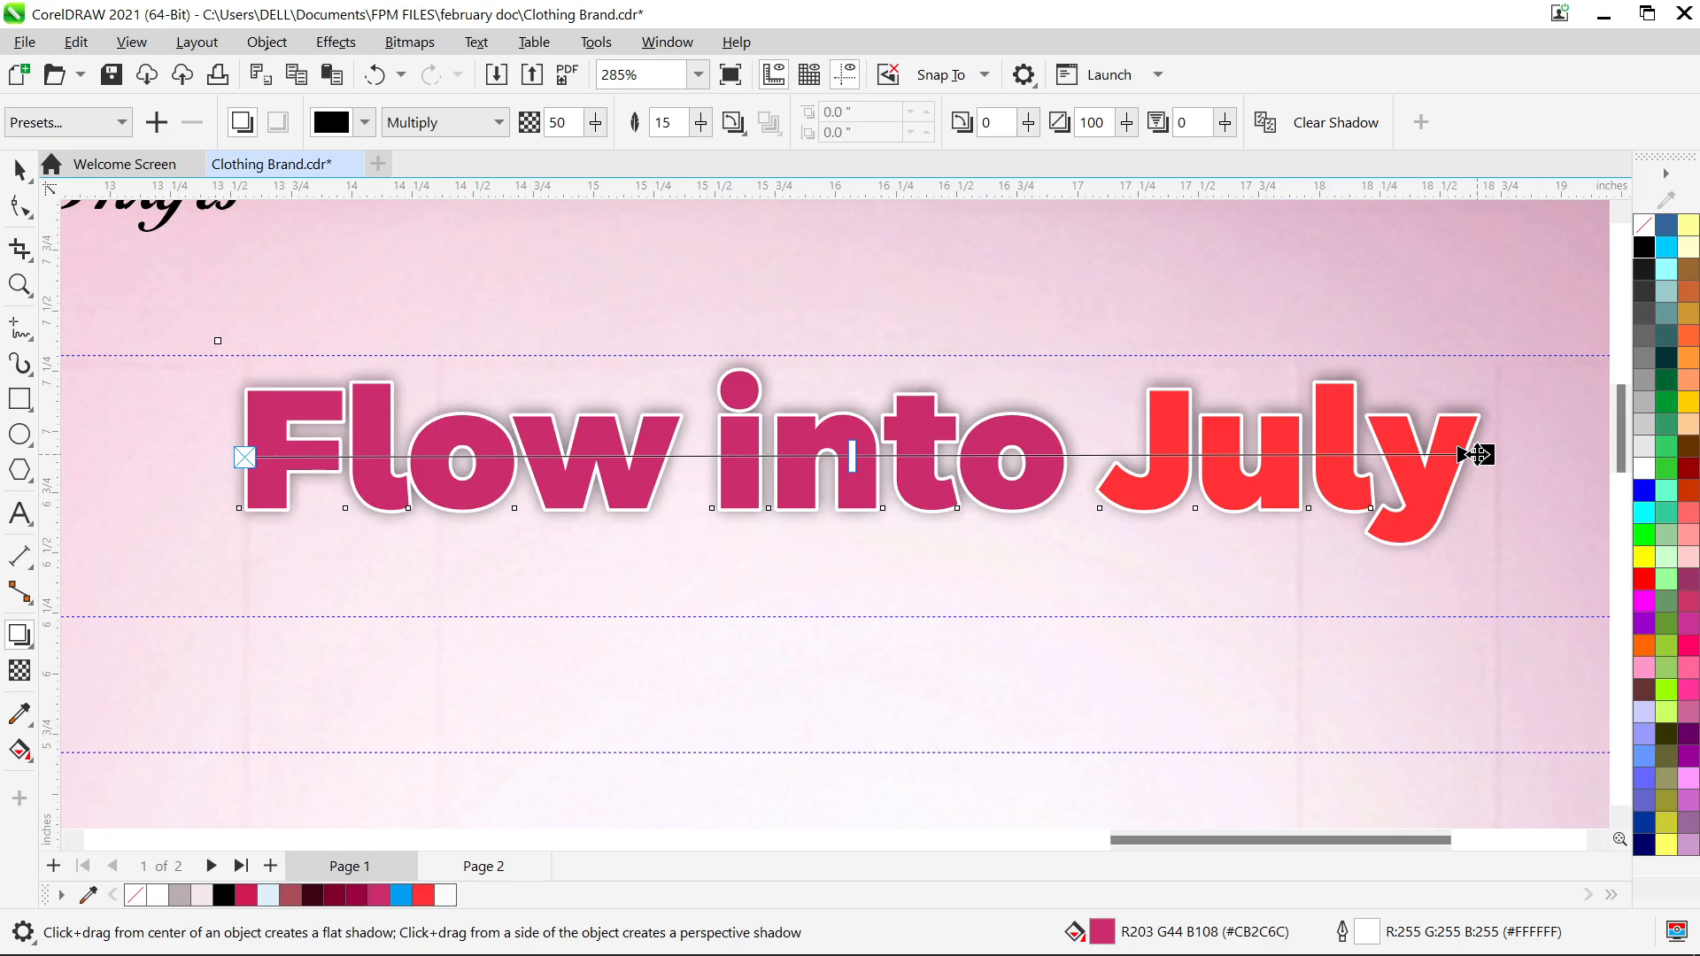
key("space")
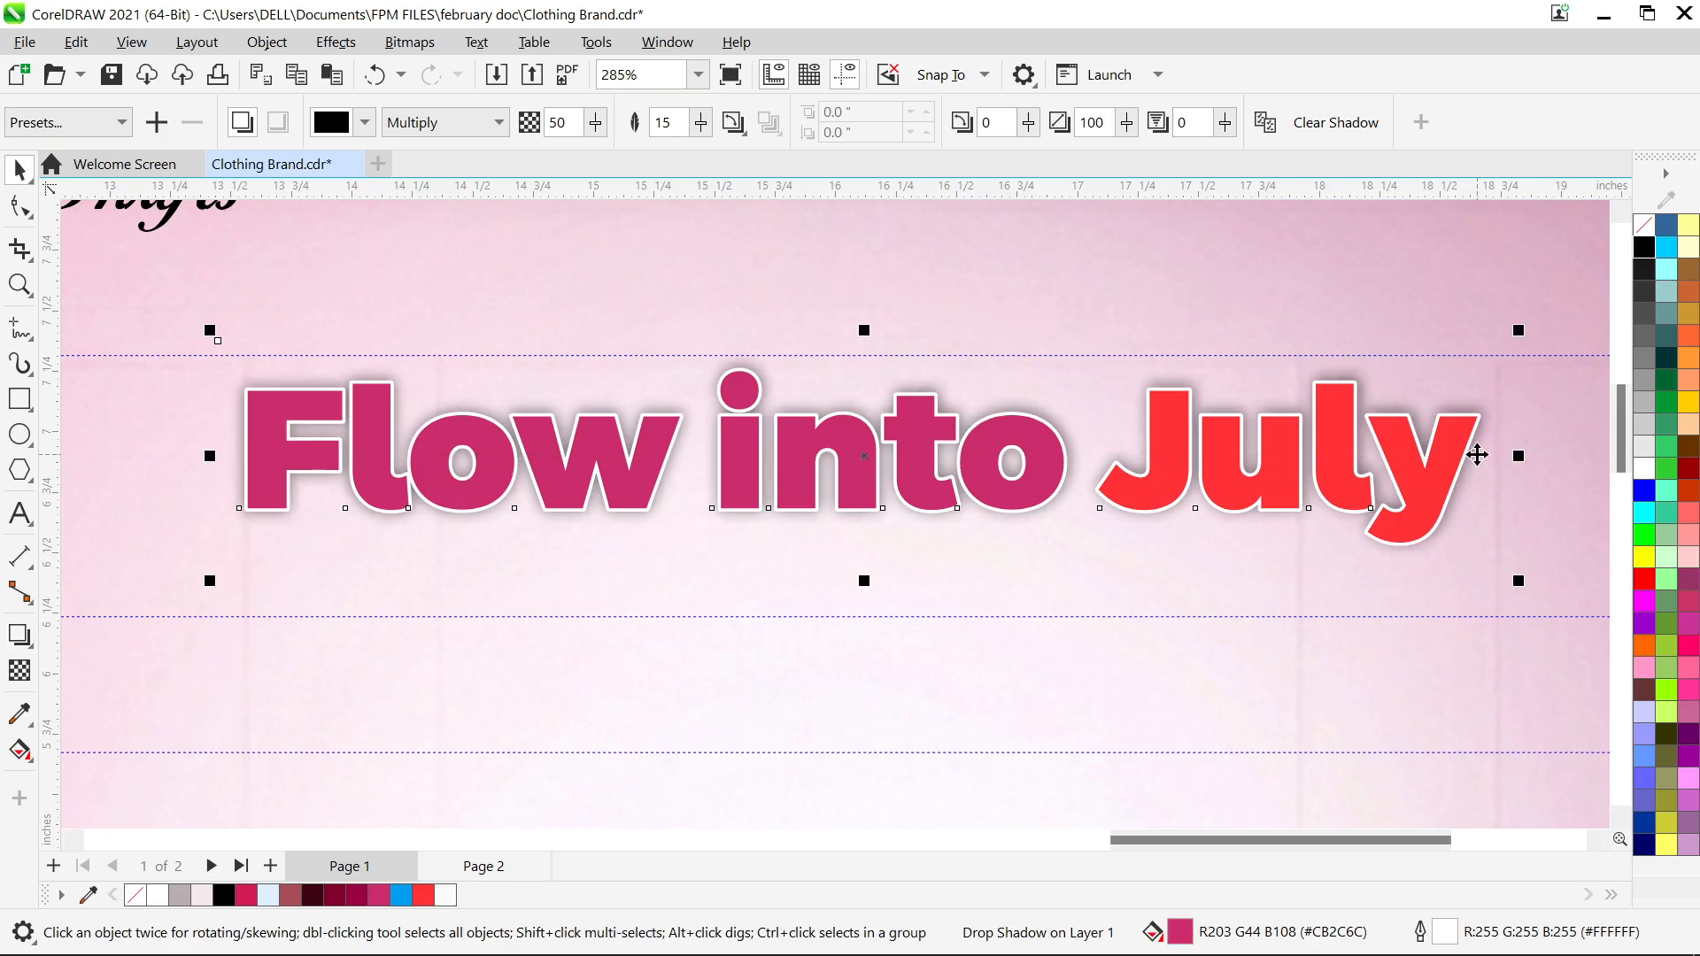
key("F4")
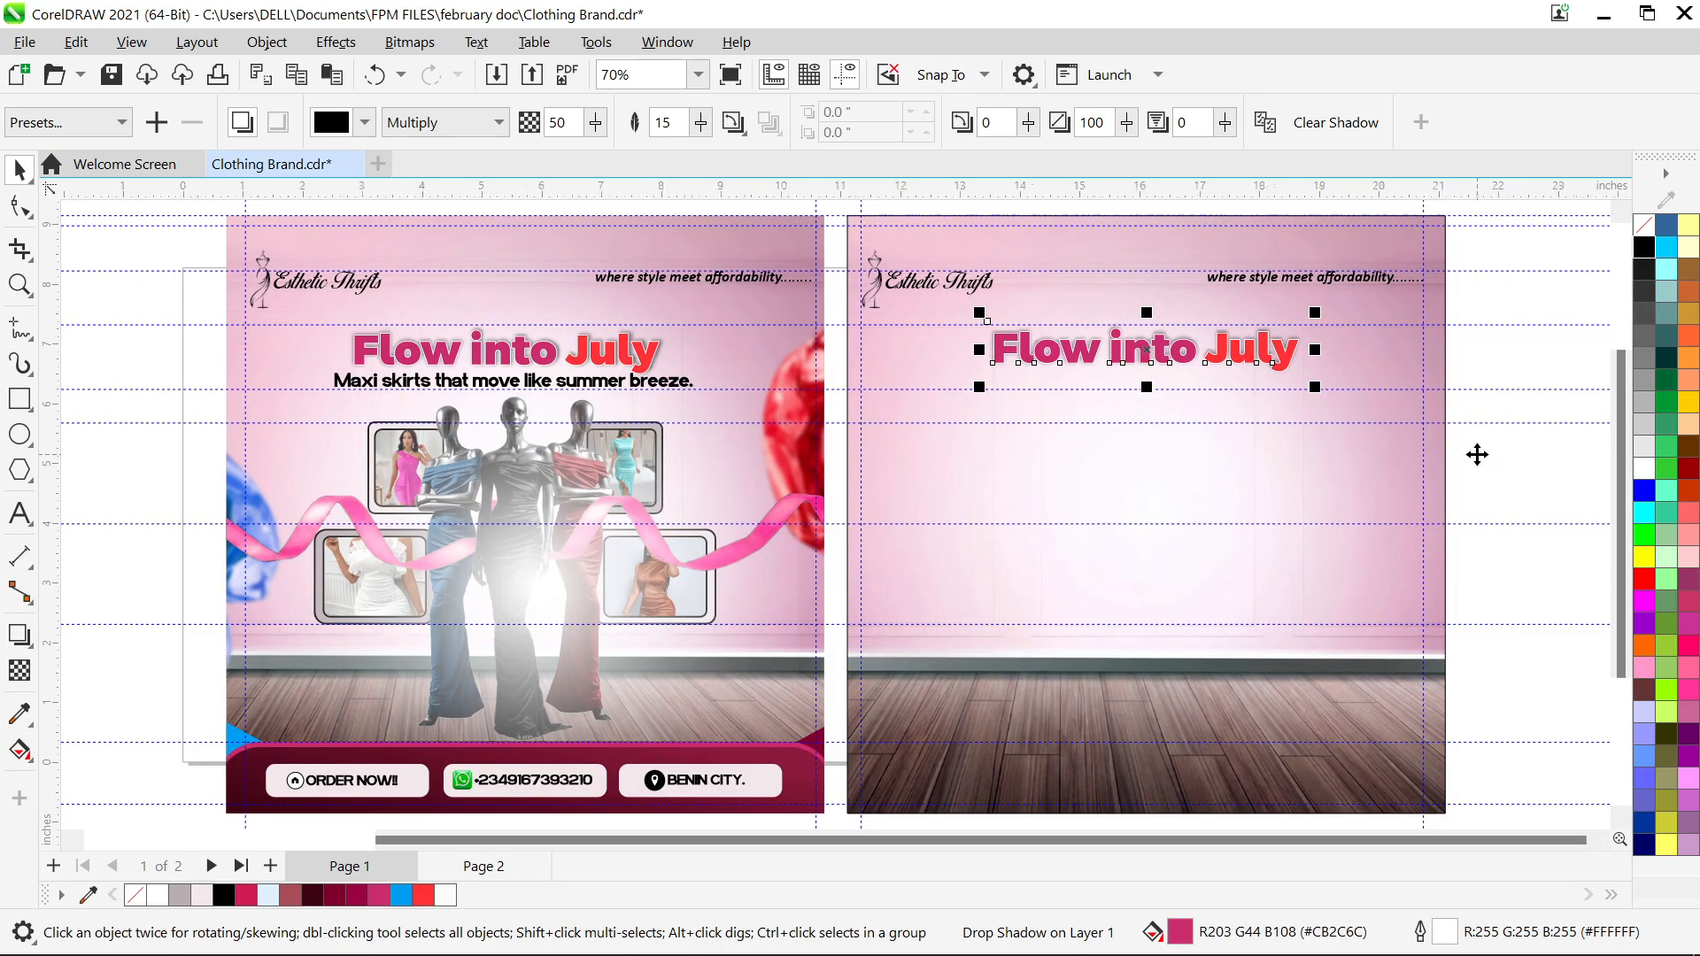
left_click(1547, 469)
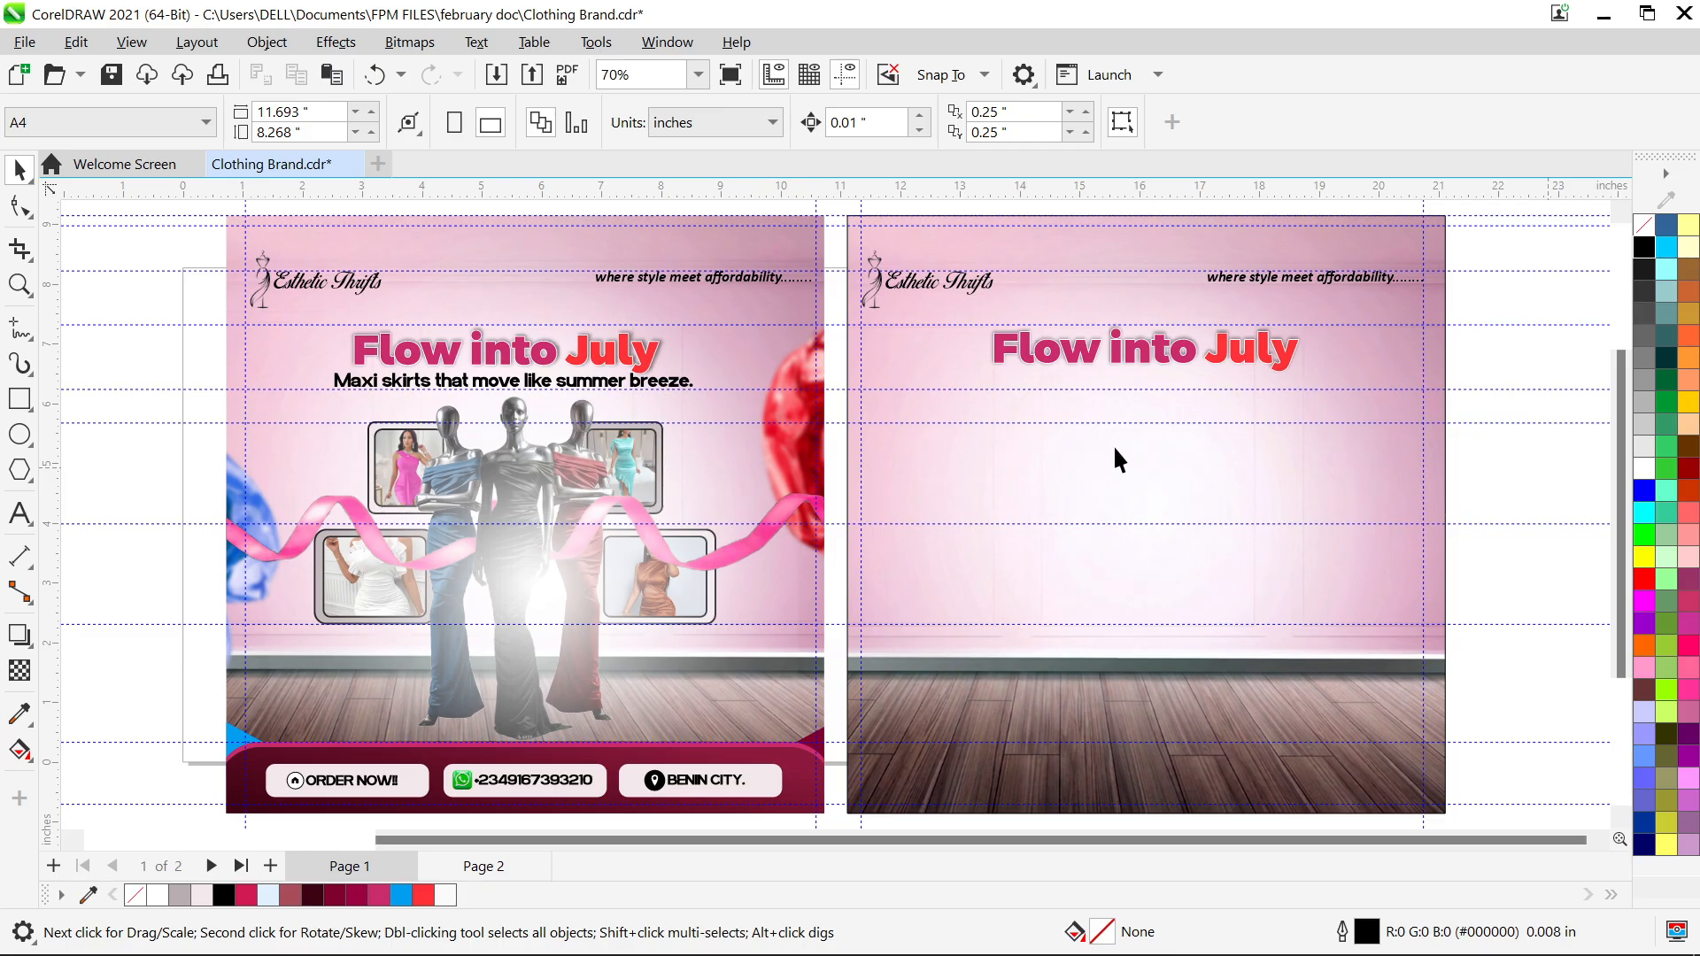
Copy the finished flyer's tagline "Maxi skirts that move like summer breeze." below the new headline, at X 16.251 and Y 6.37 inches
left_click(391, 380)
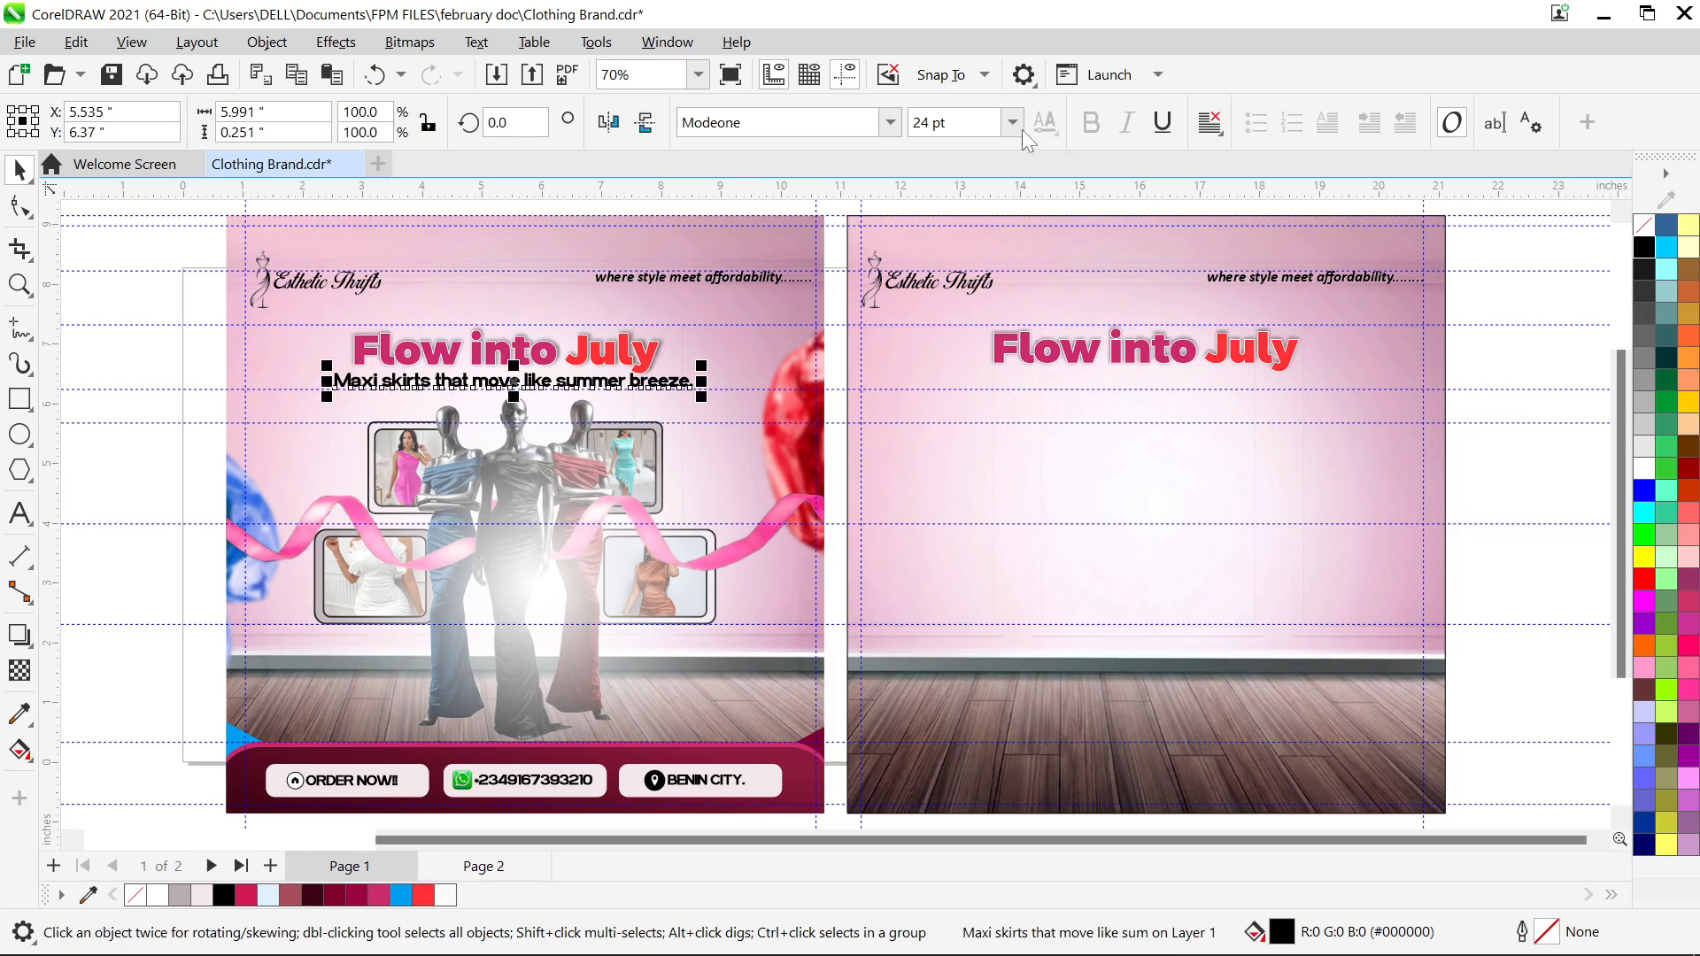
left_click_drag(514, 382, 1155, 400)
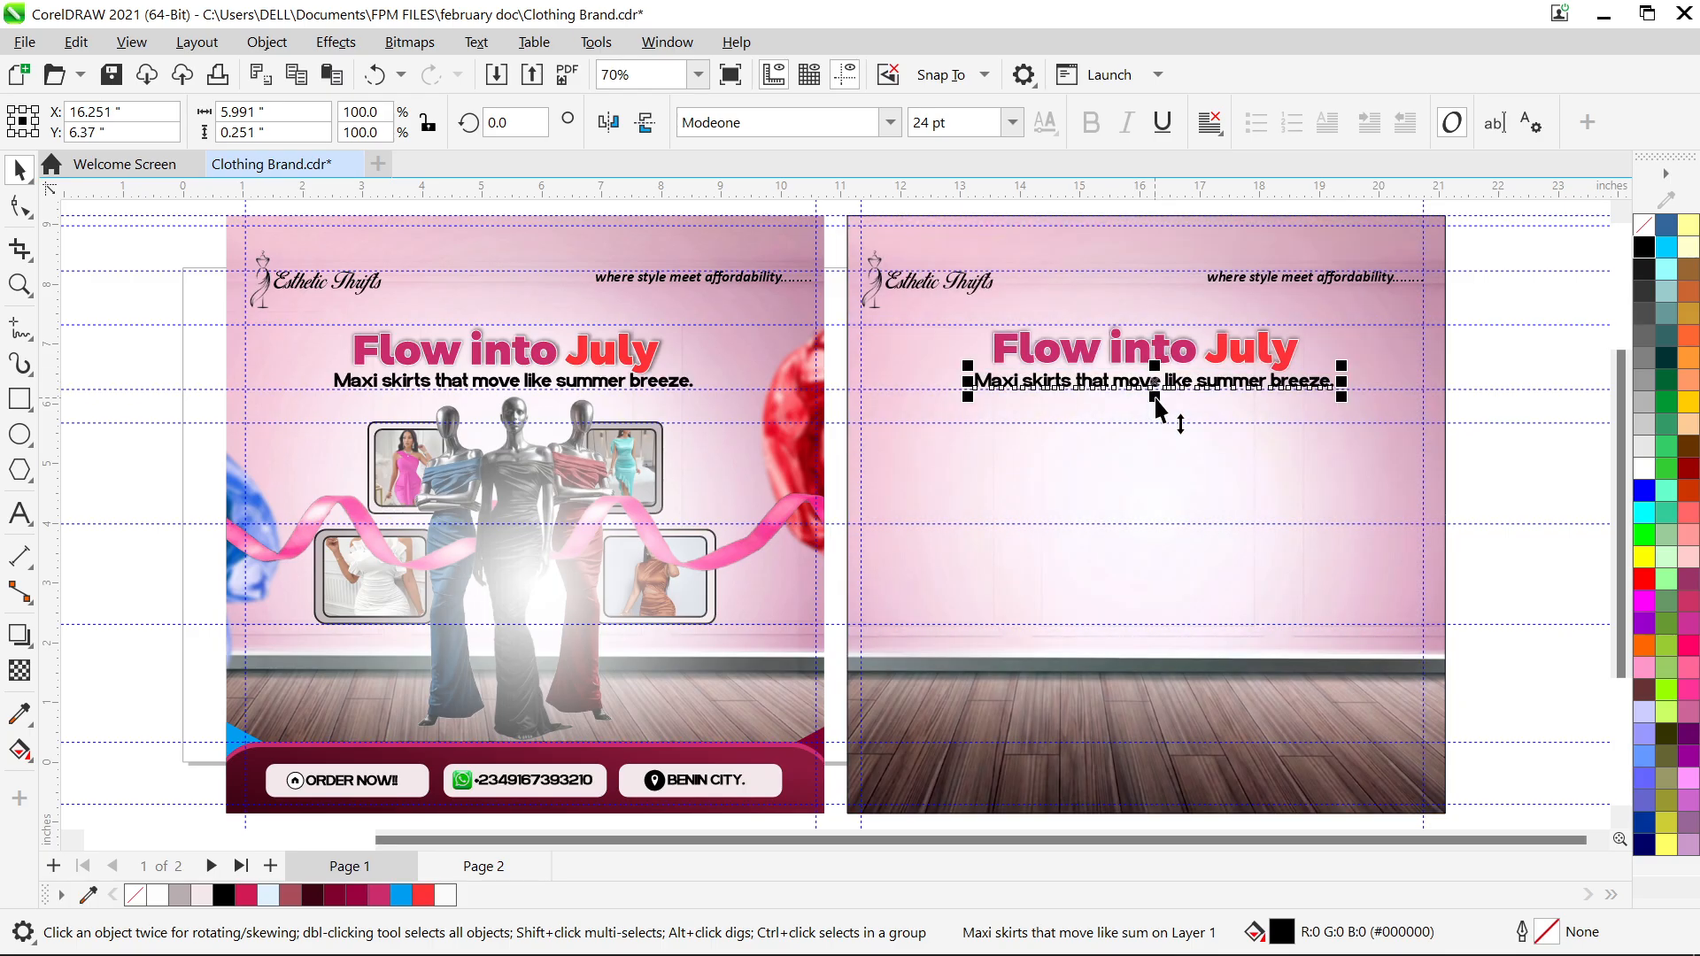
left_click(1526, 490)
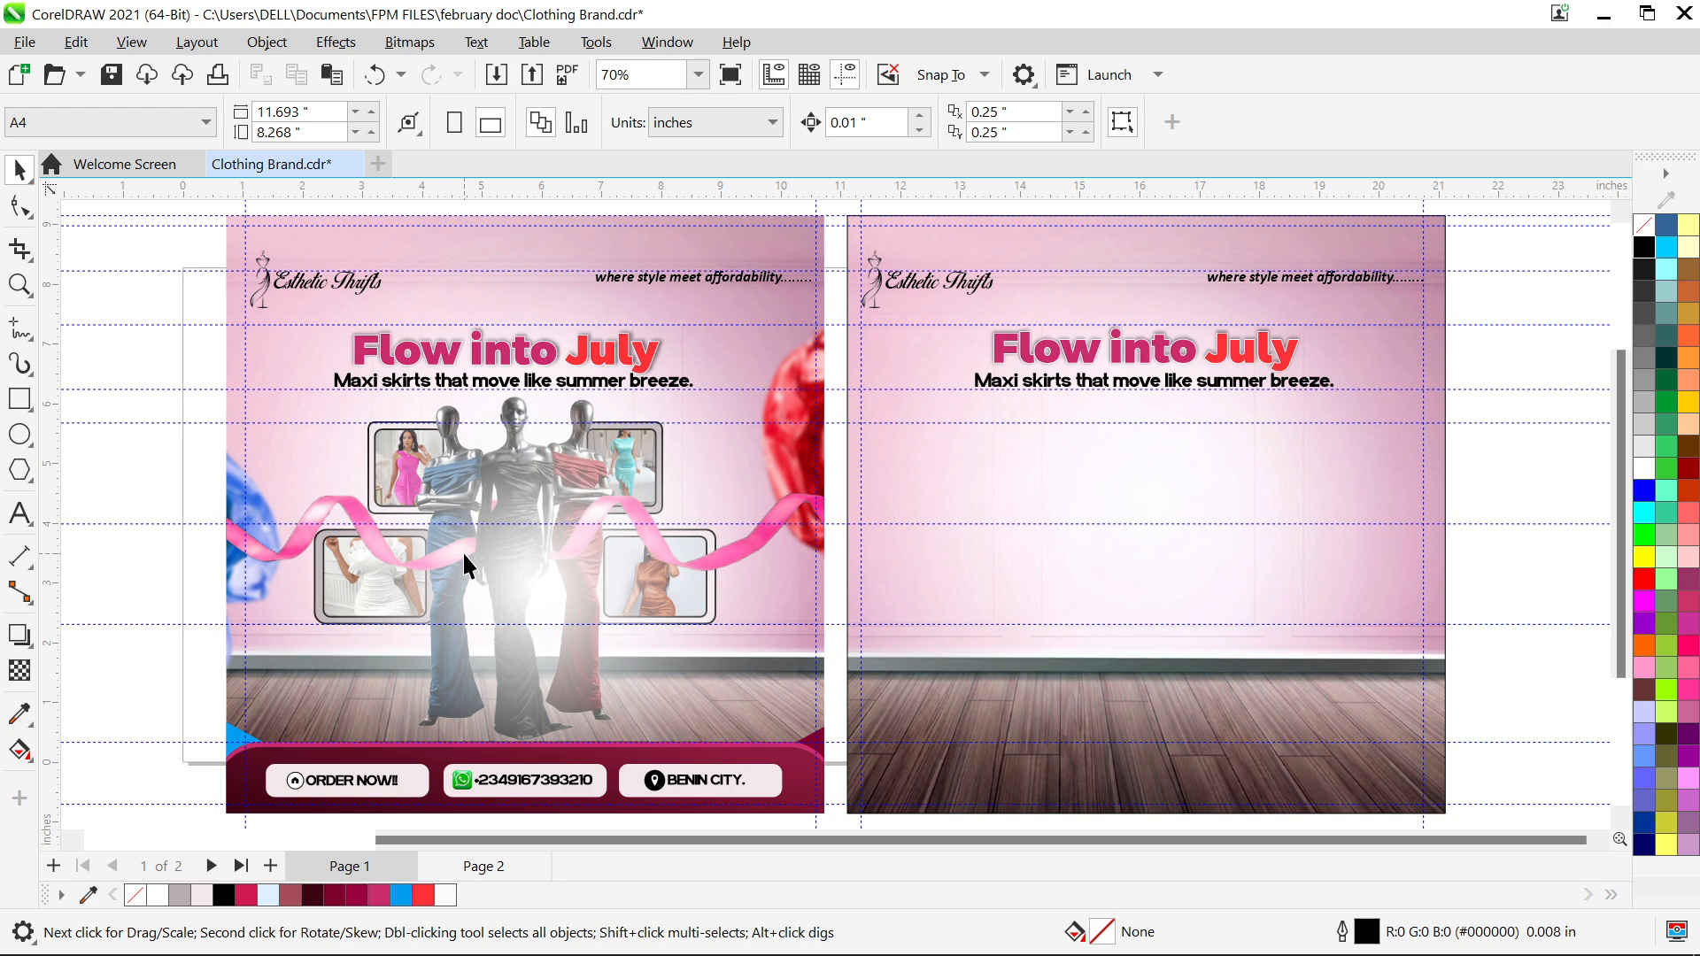
Open the finished flyer's clipped contents and move the white glow off the mannequins to X 14.473 and Y 3.499 inches
double_click(449, 455)
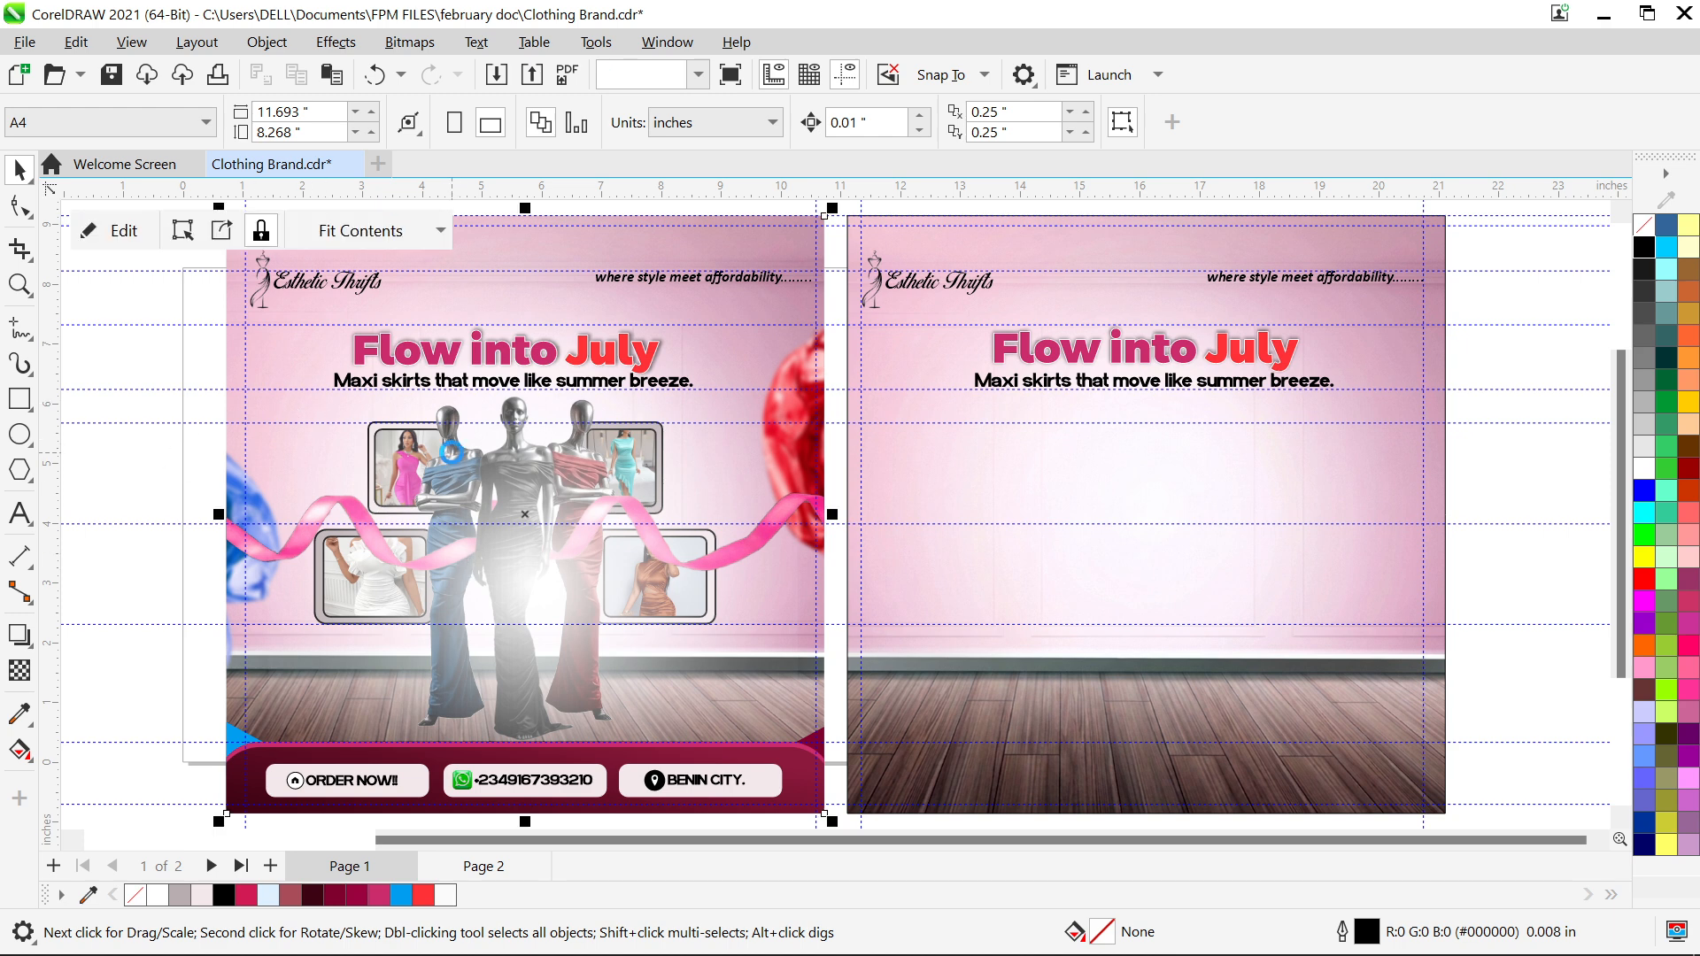
left_click(429, 473)
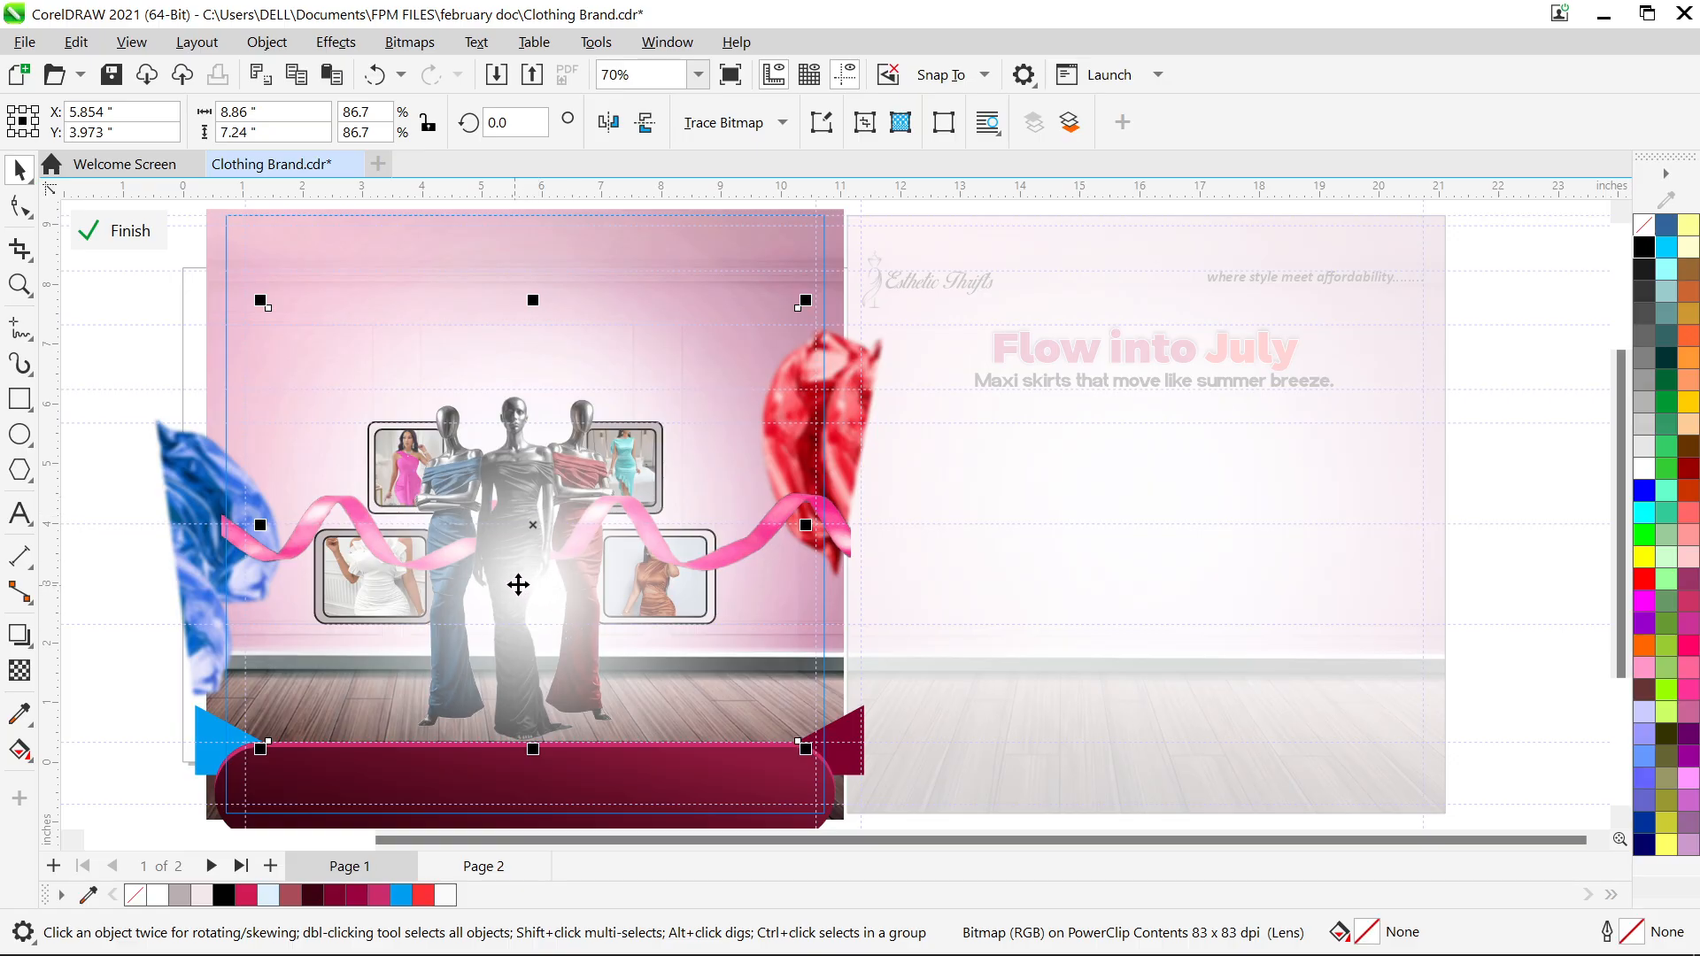
left_click_drag(517, 585, 1034, 609)
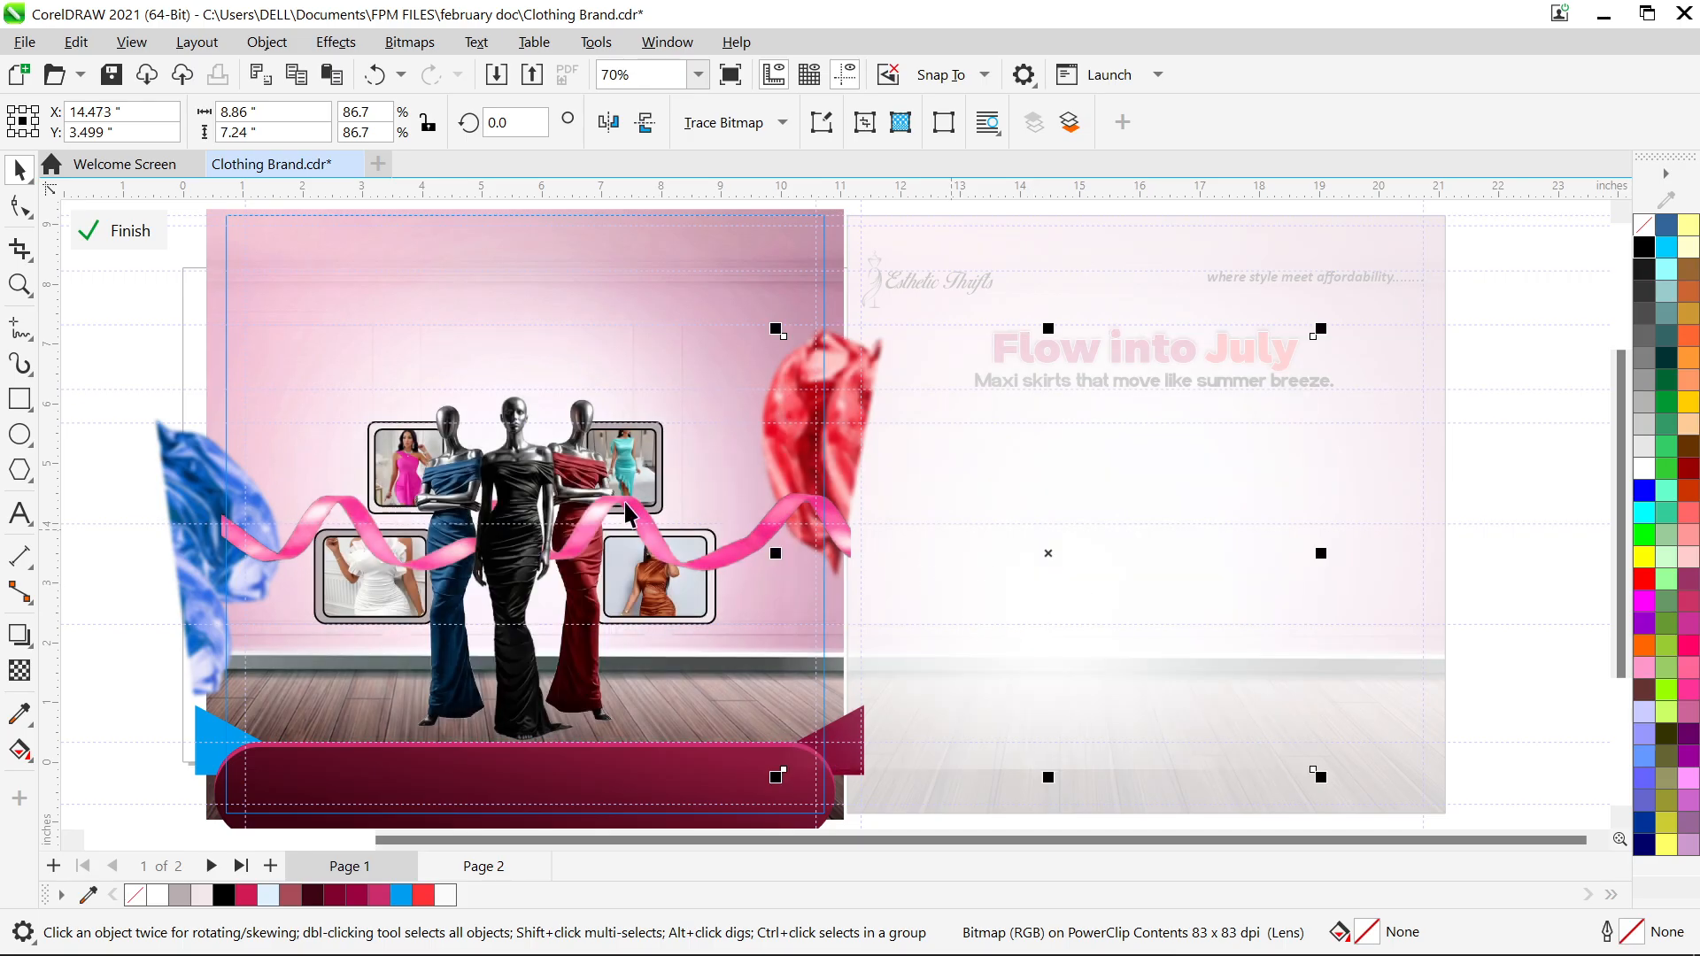
Copy the twelve imagery objects, including mannequins, photo frames, ribbon, fabrics and footer shapes, from the finished flyer's clipped contents onto the page
left_click(407, 452)
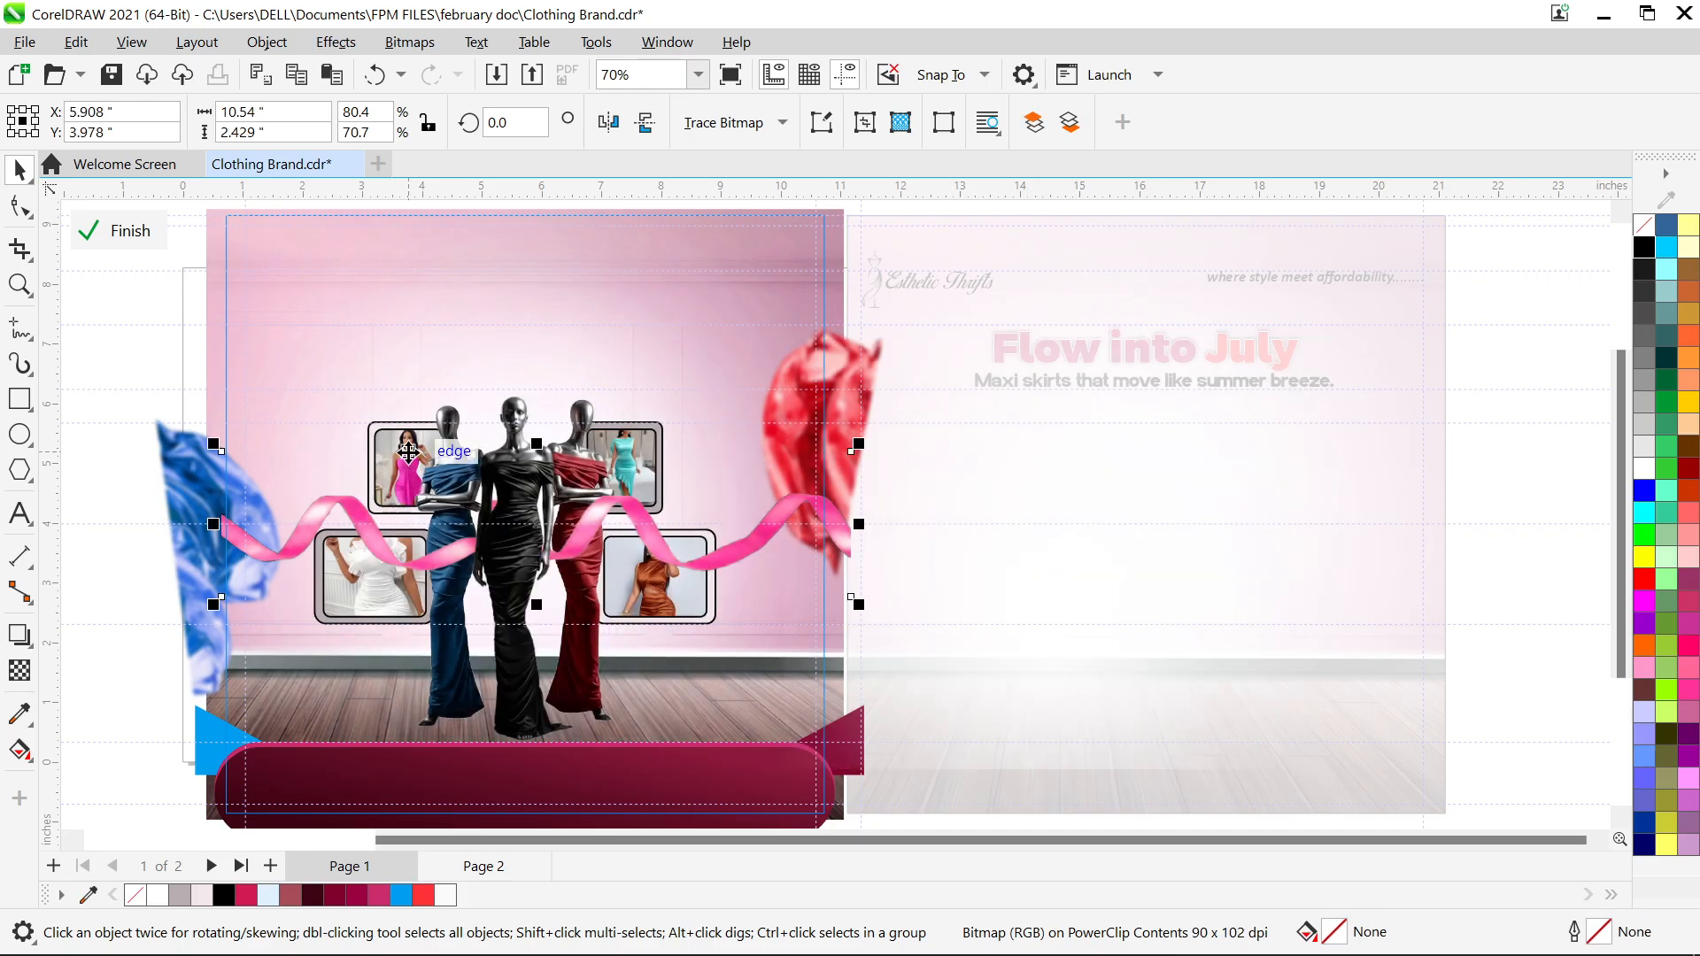
left_click(556, 582)
scroll(437, 479, "down", 2)
left_click(155, 355)
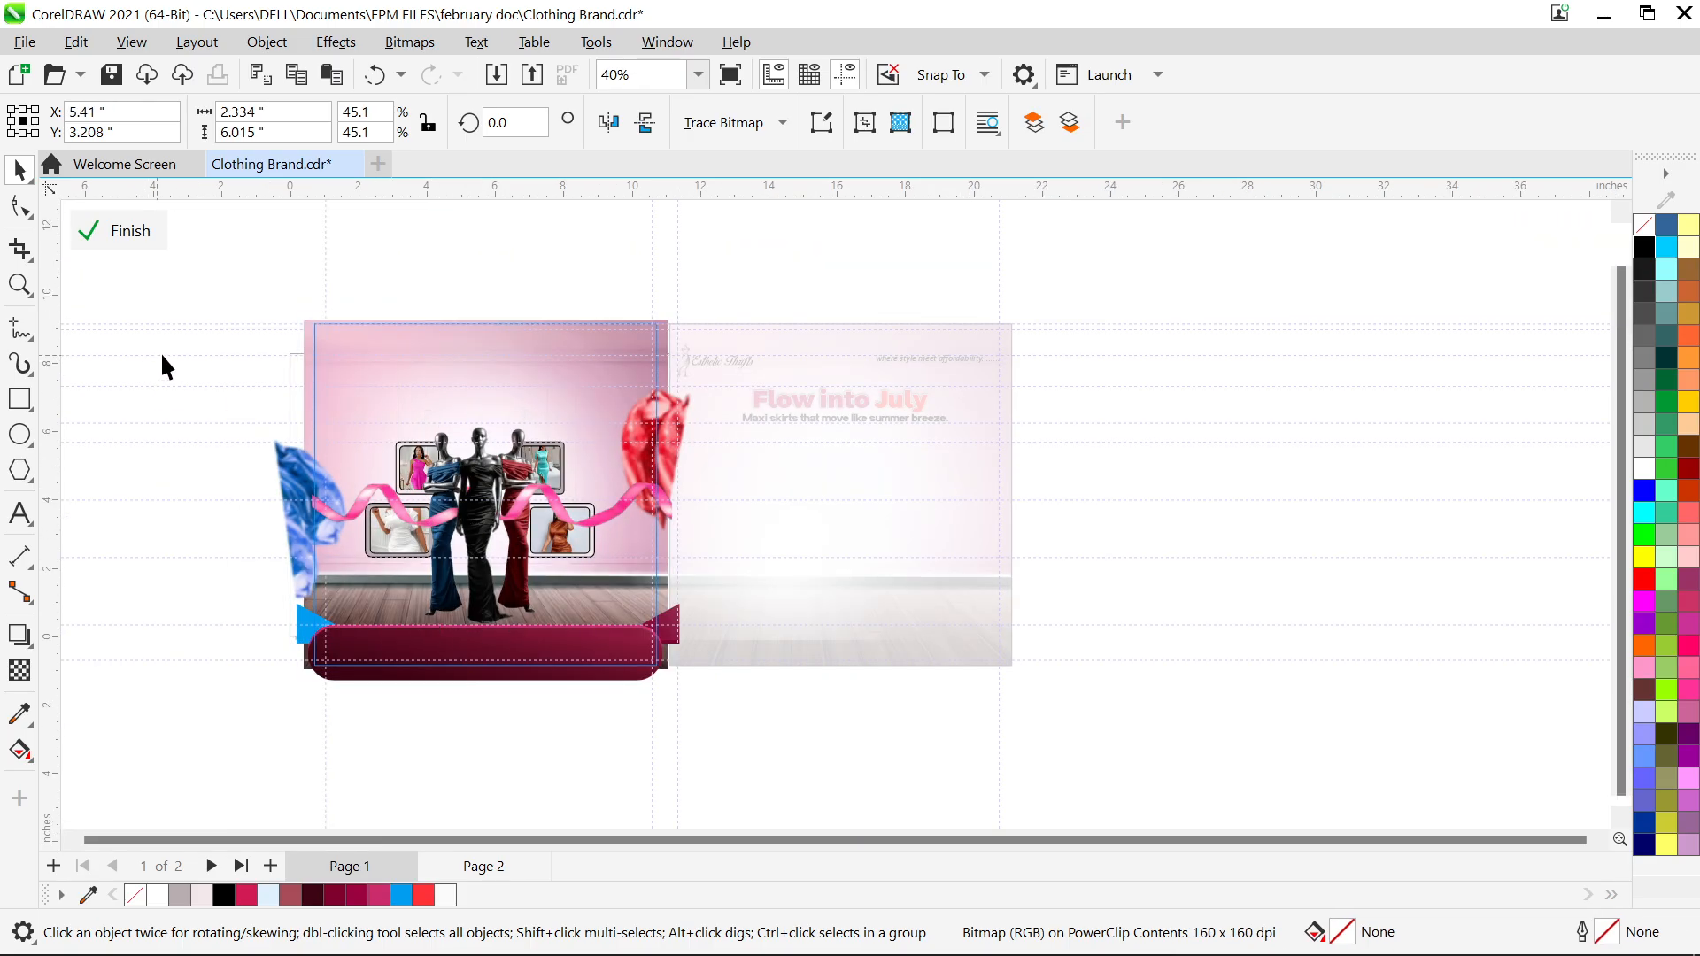
left_click_drag(342, 427, 769, 713)
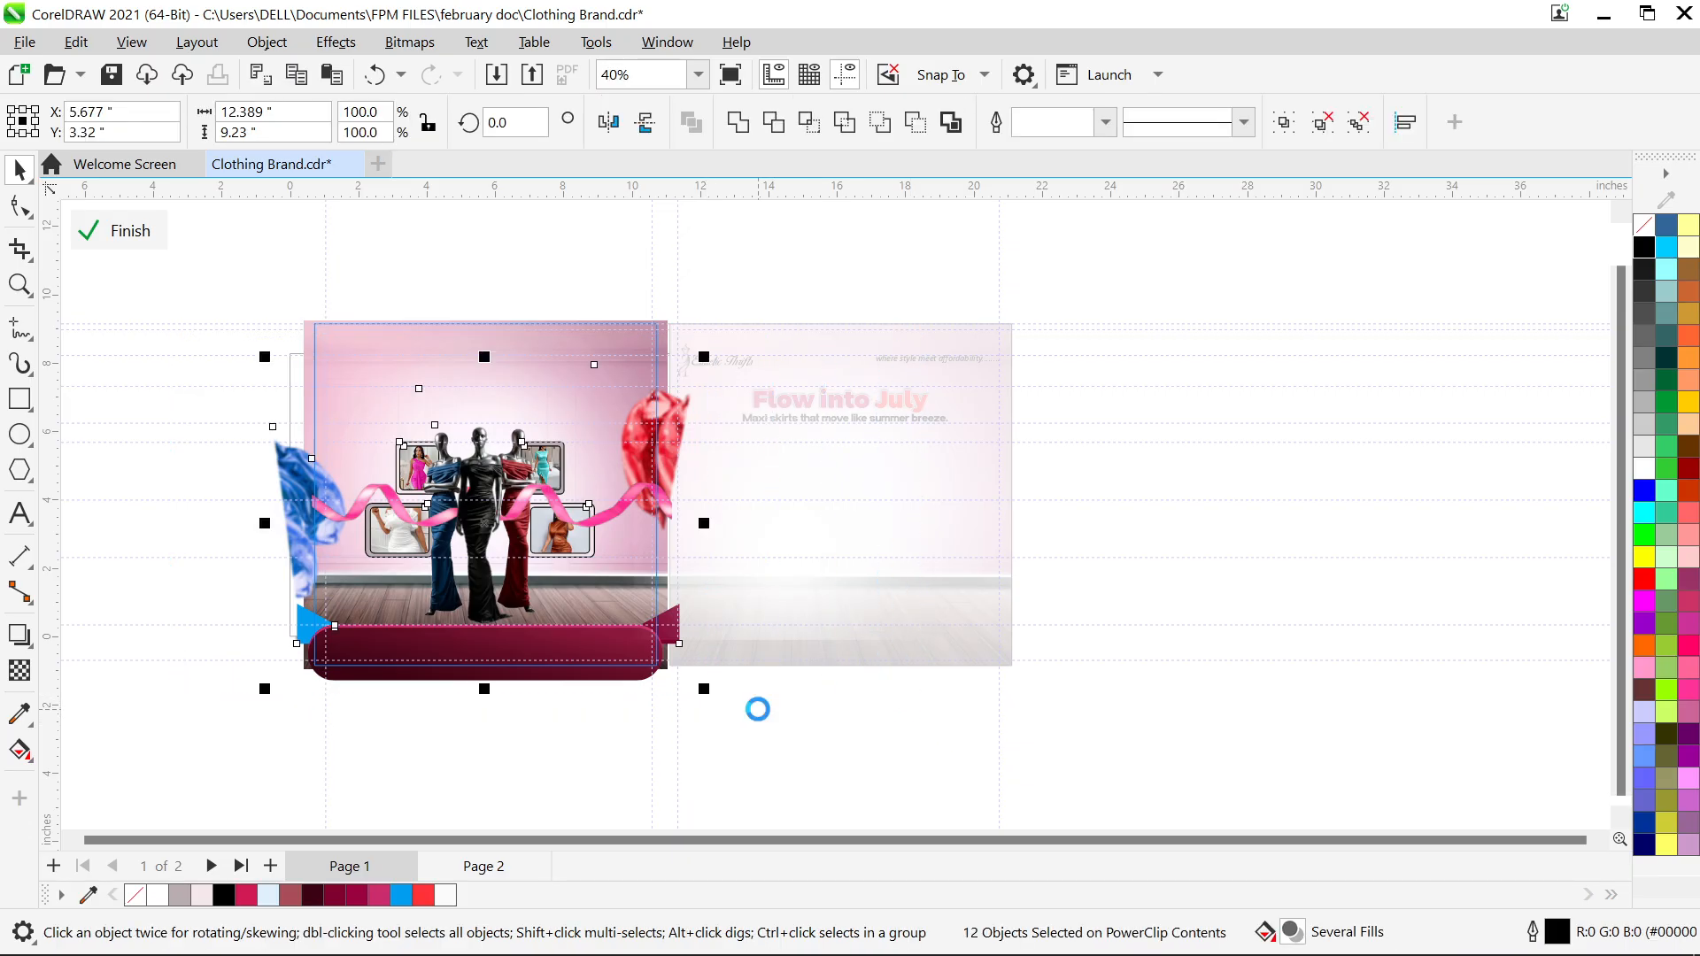
right_click(490, 290)
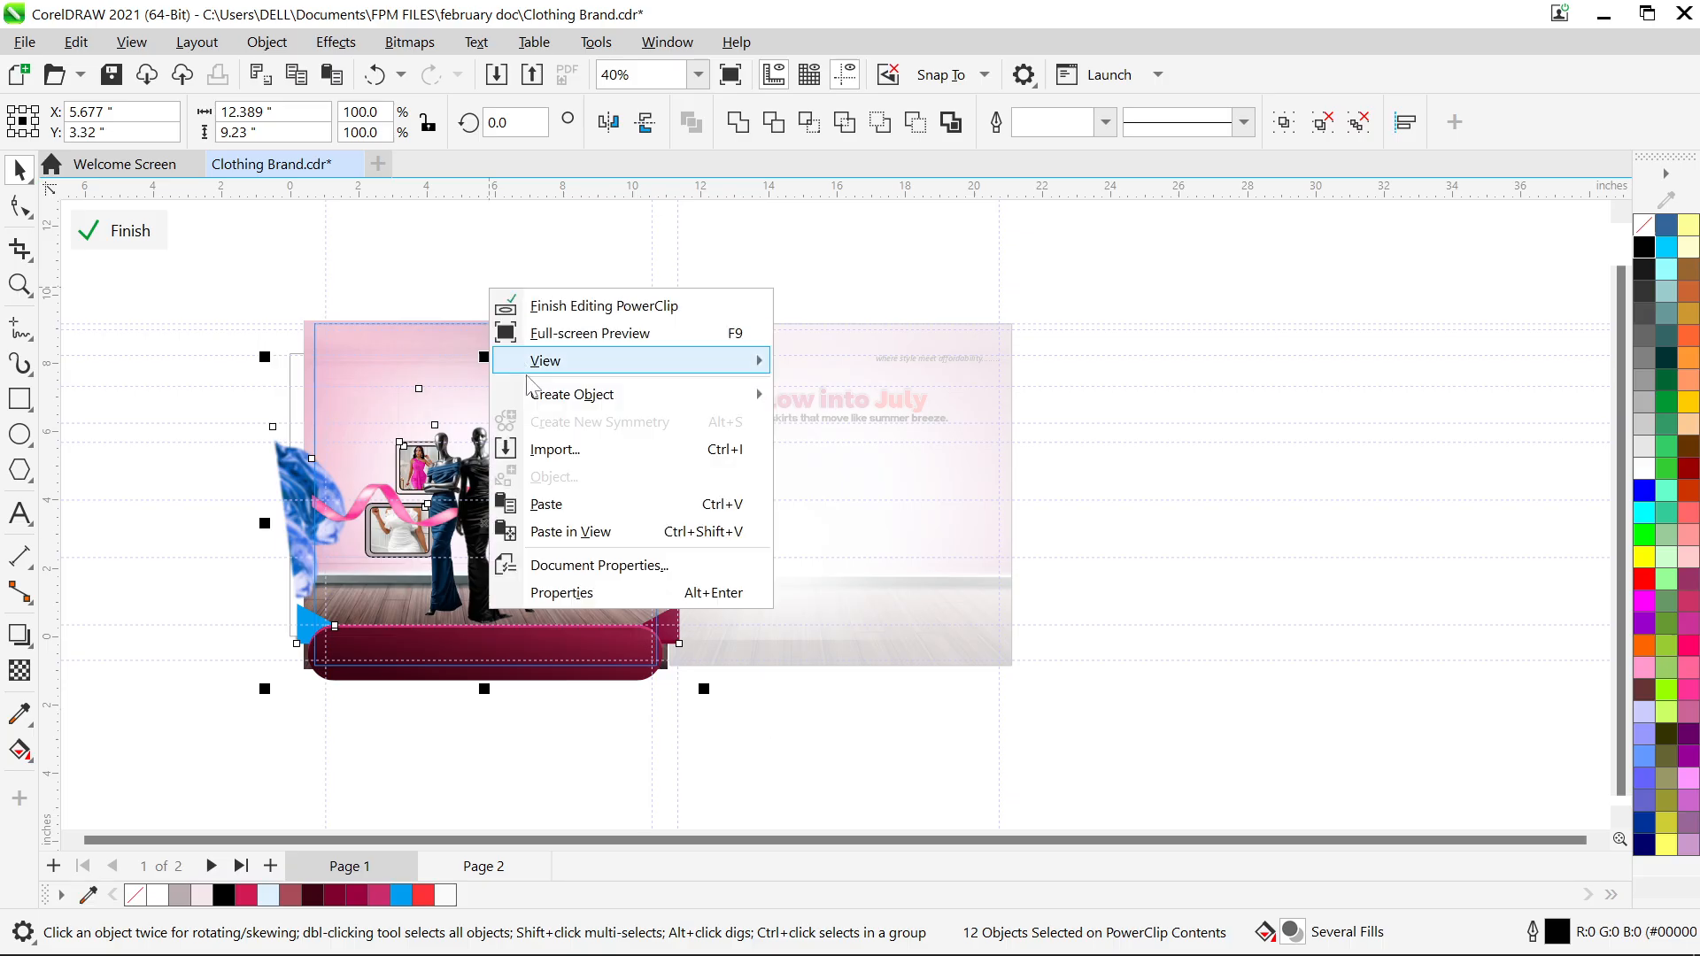
left_click(363, 344)
left_click(105, 239)
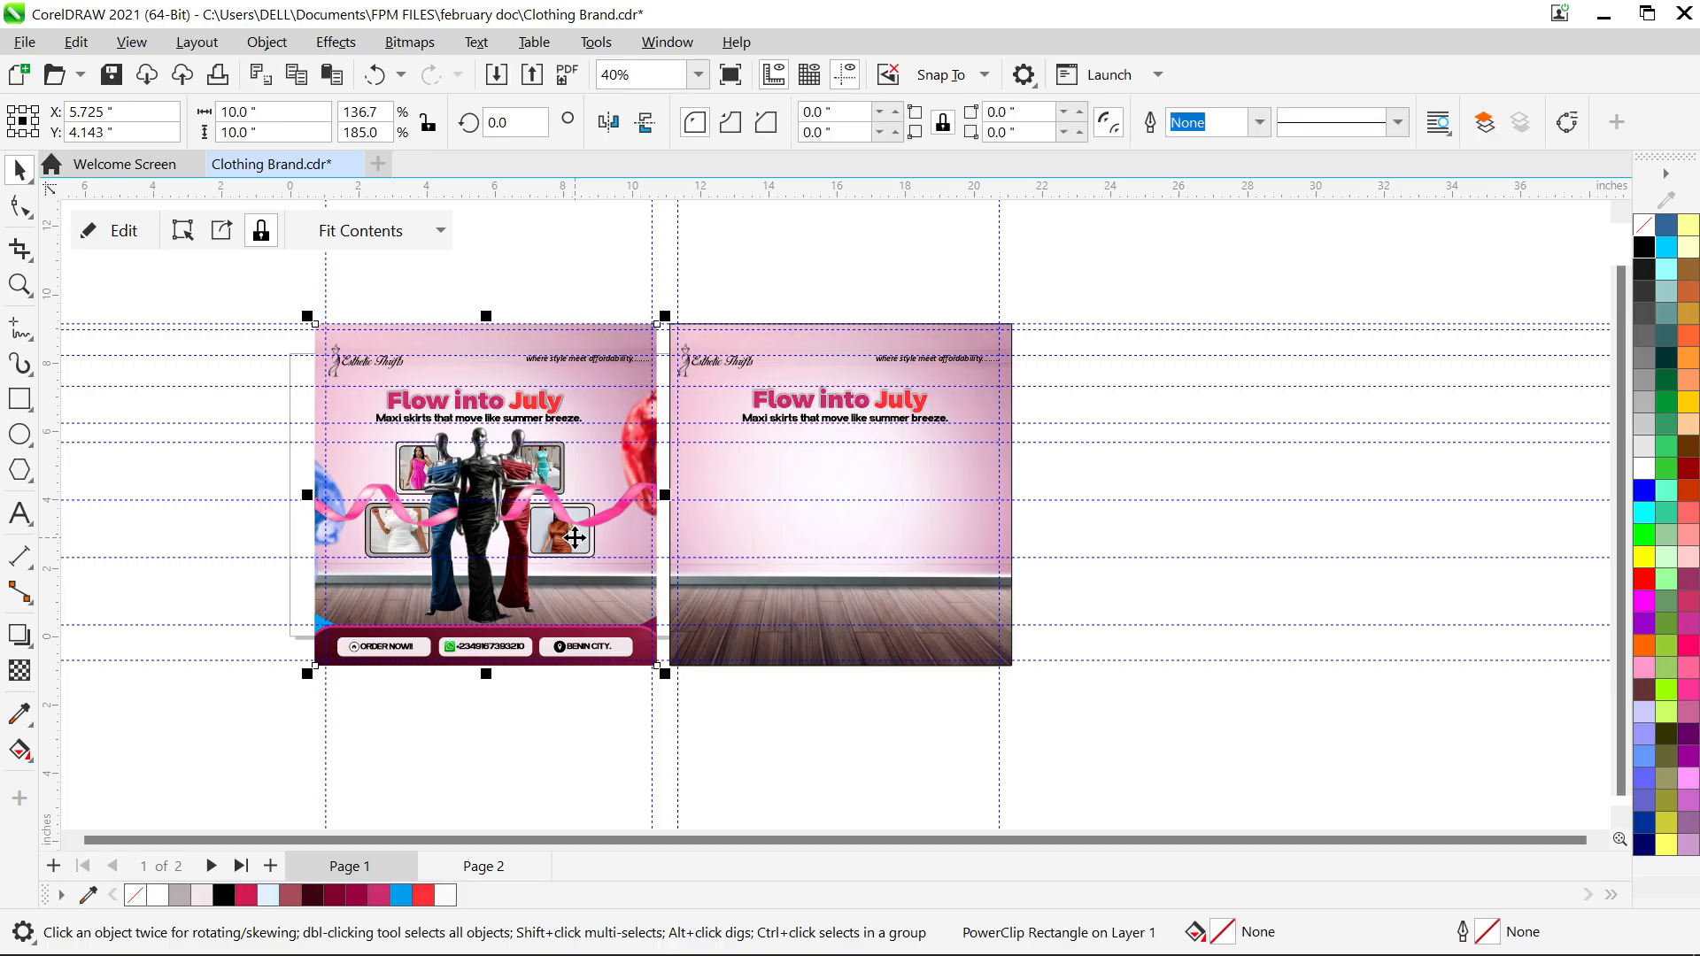
key("ctrl+z")
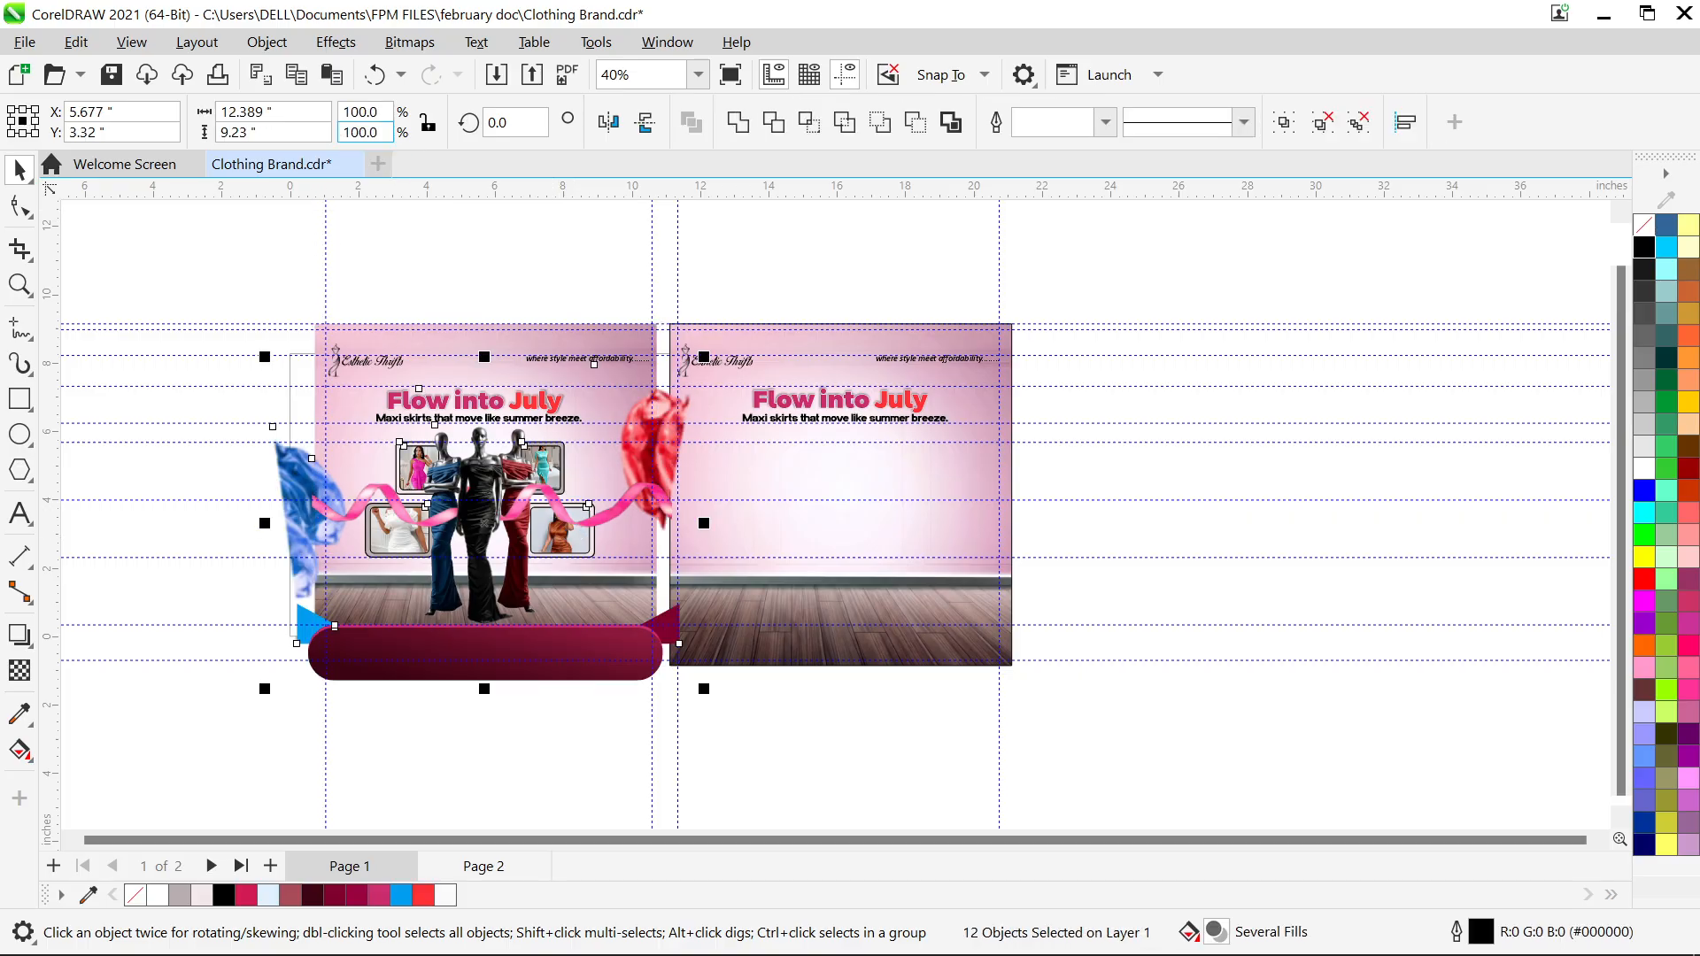
PowerClip the twelve copied imagery objects into the new background square and open that square's contents for editing
left_click(266, 41)
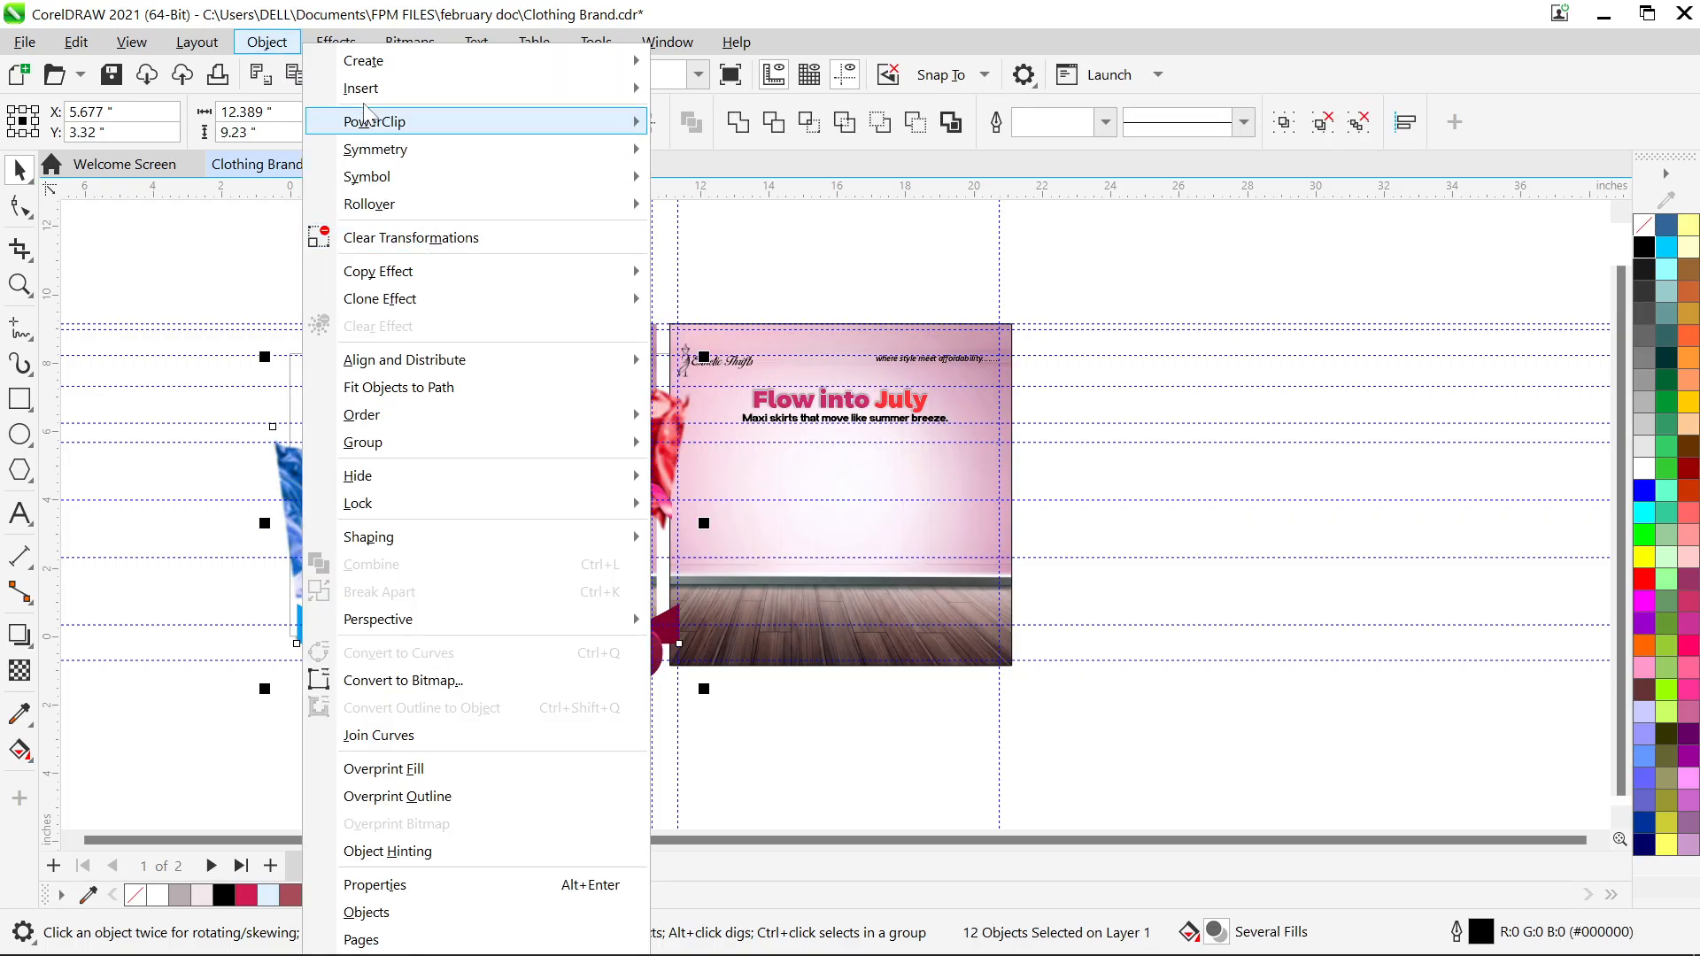
mouse_move(371, 124)
left_click(786, 124)
left_click(843, 406)
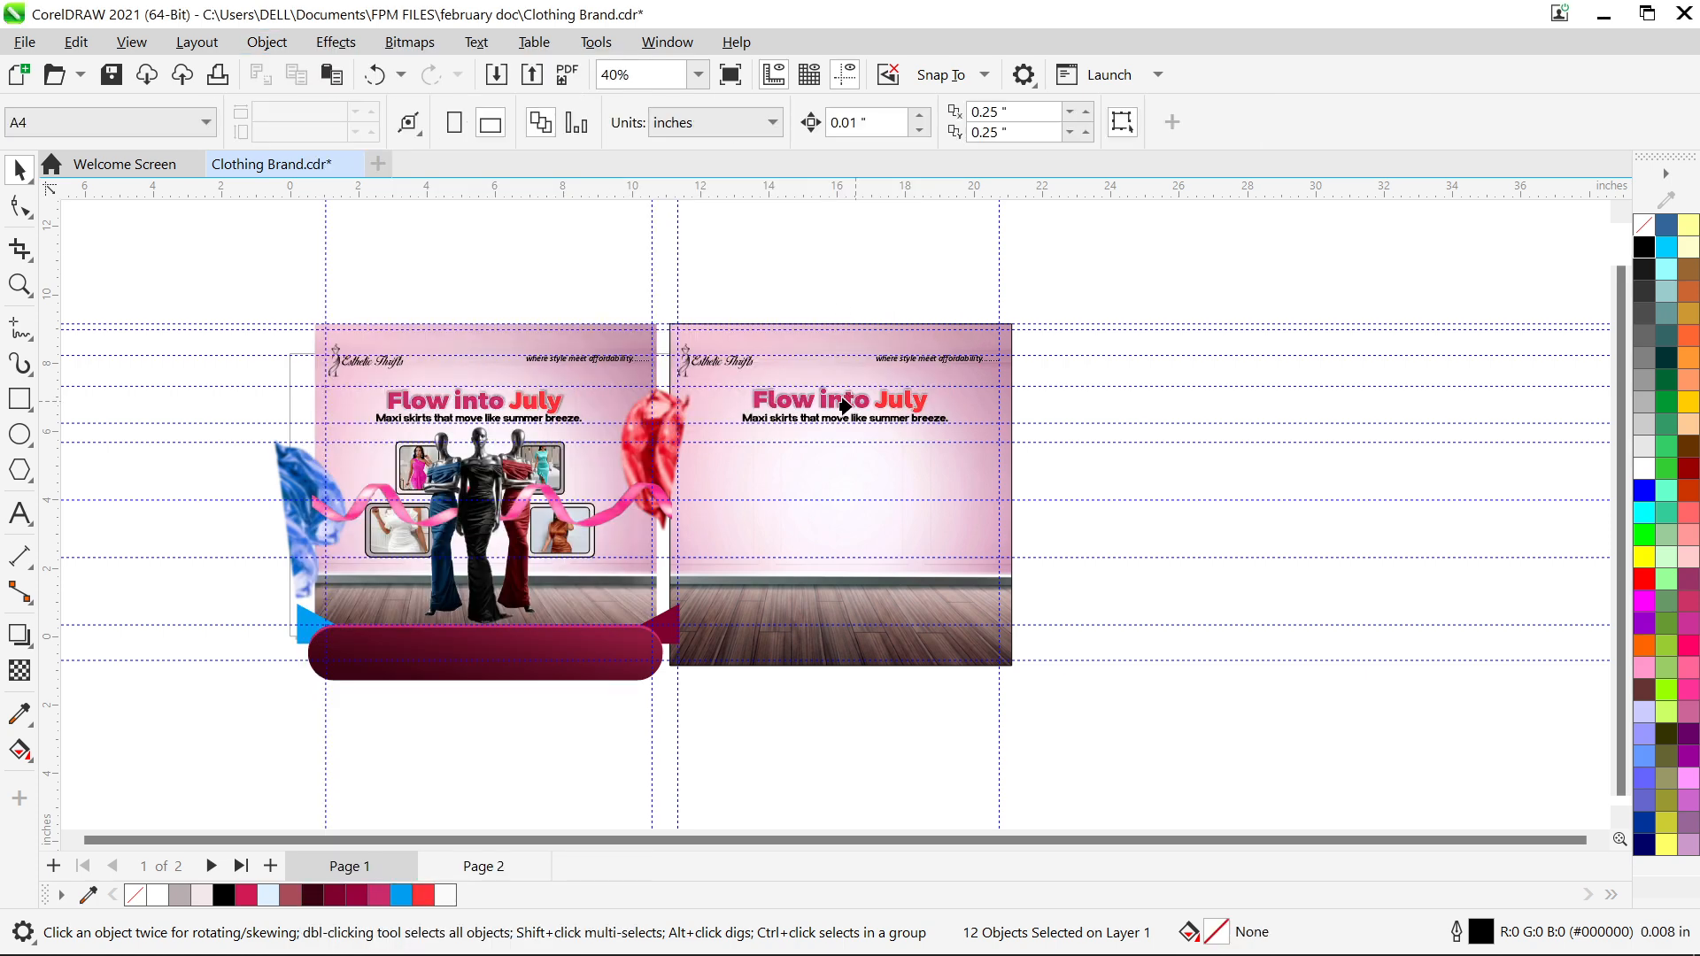
double_click(822, 490)
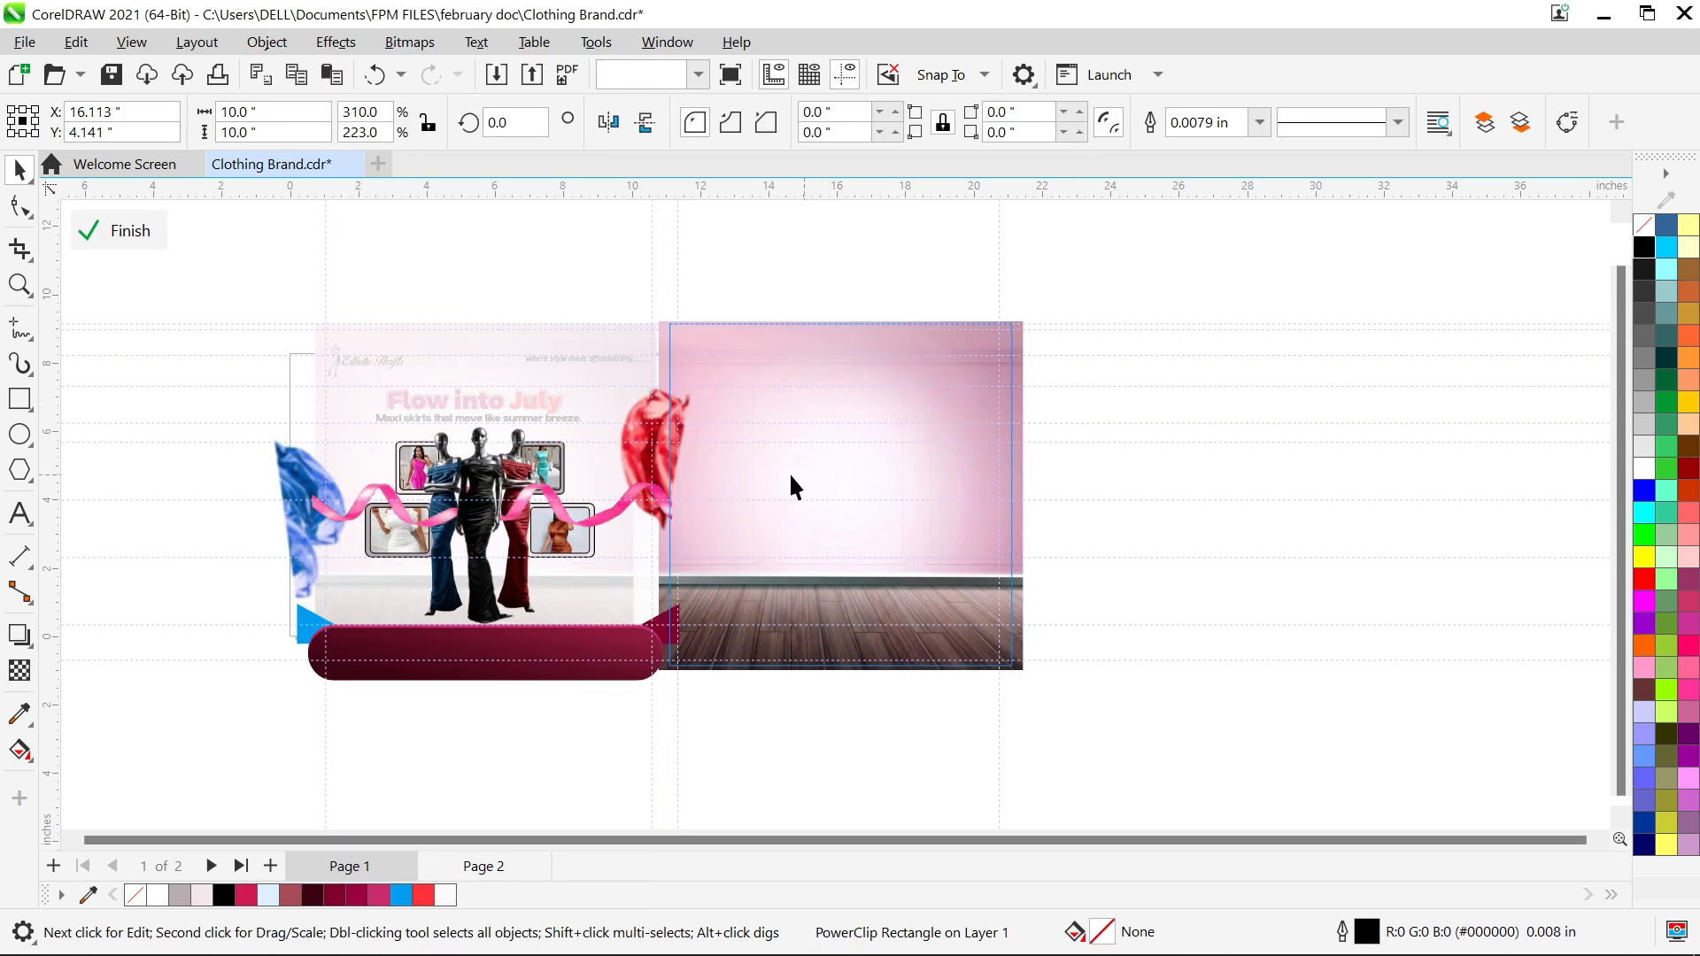
Try to move the mannequins, photo frames, ribbon, blue fabric and footer shapes to X 3.469 and Y 2.982 inches
scroll(450, 456, "up", 2)
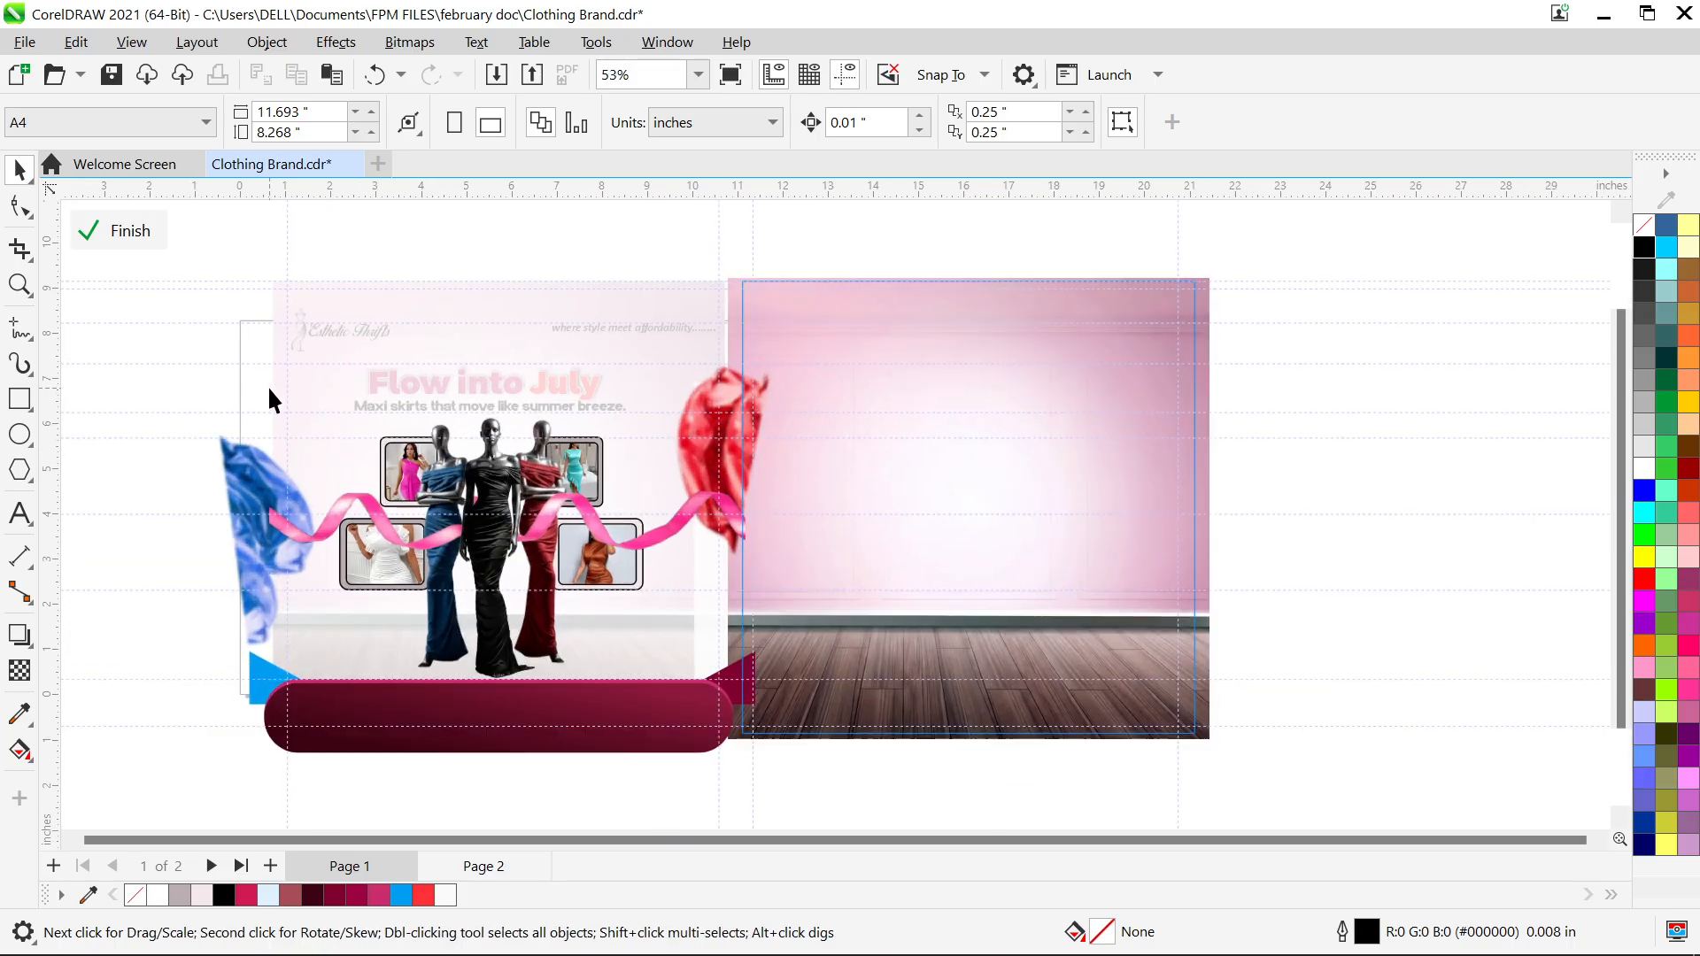
scroll(269, 386, "down", 2)
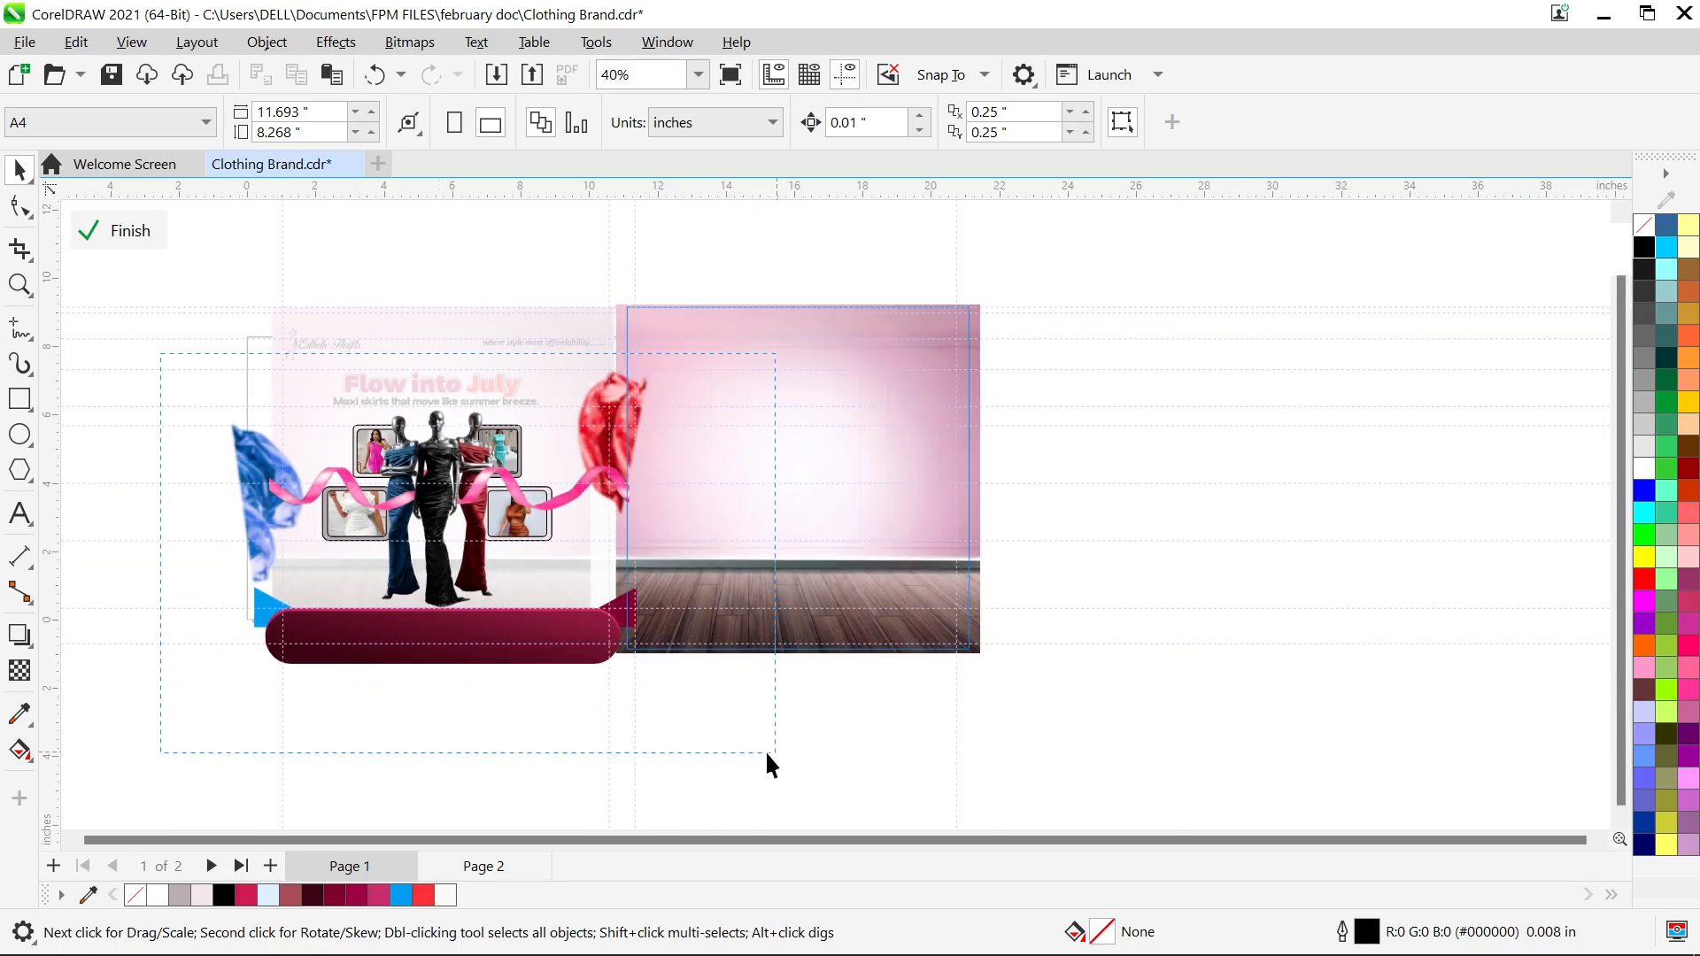
left_click_drag(767, 754, 772, 754)
left_click_drag(486, 619, 425, 620)
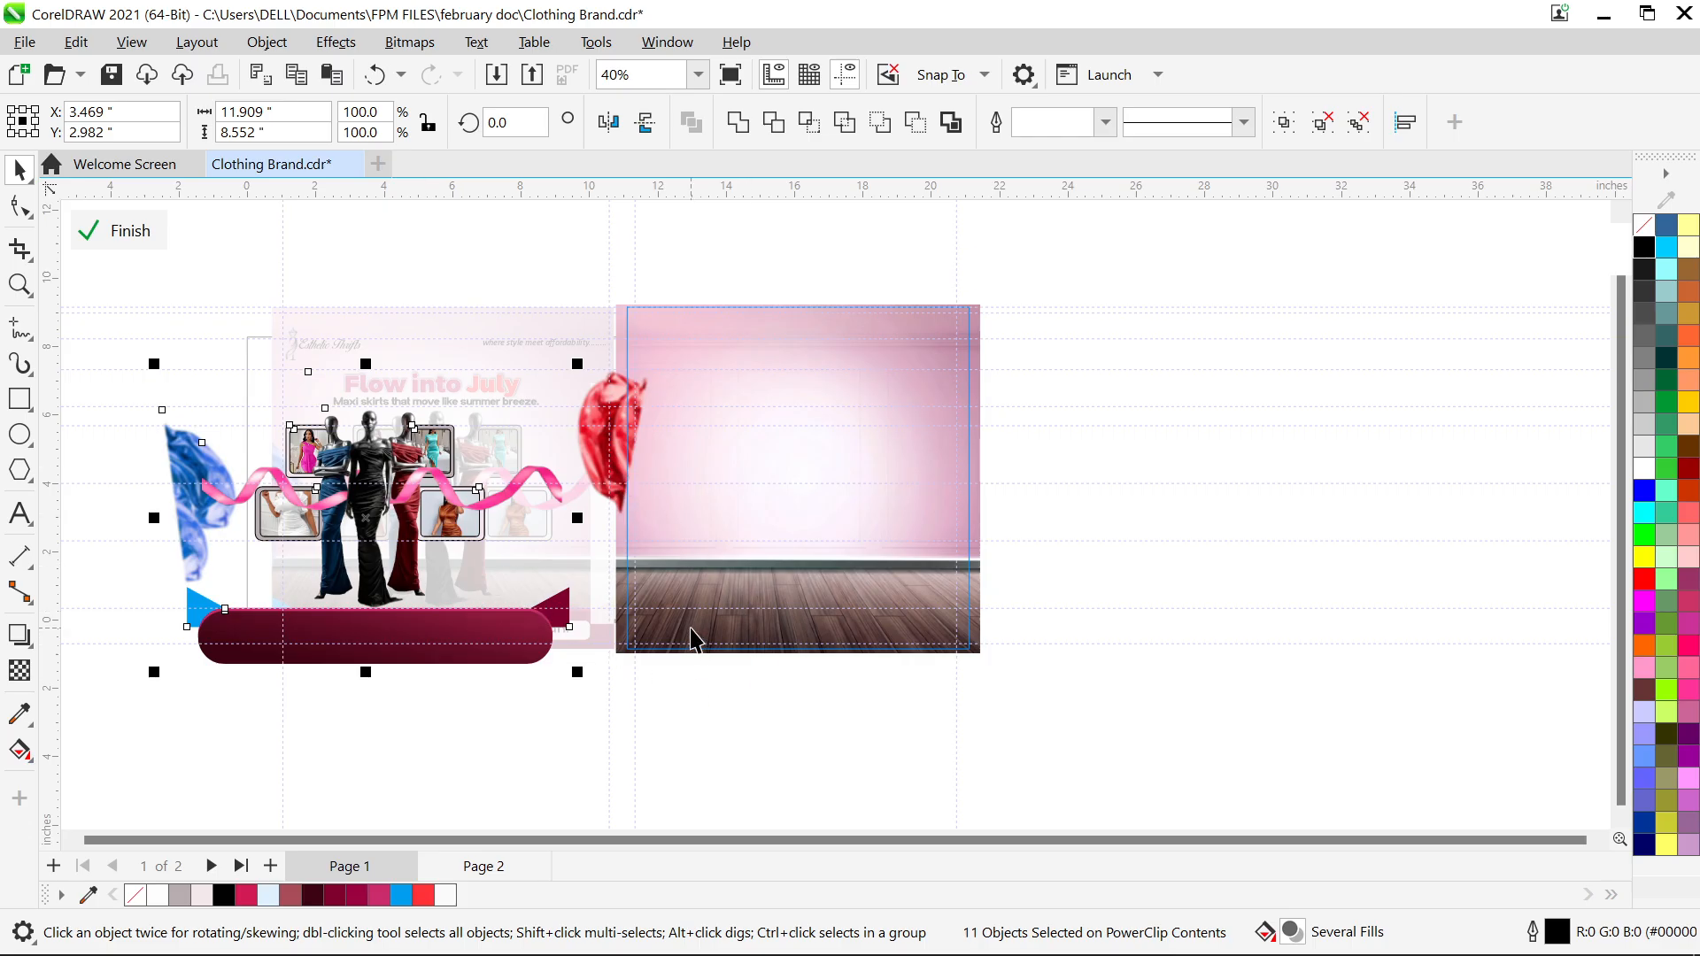
key("ctrl+z")
Move all twelve imagery objects inside the new square's clipped contents to X 3.994 and Y 3.771 inches
left_click_drag(861, 758, 211, 355)
left_click_drag(518, 646, 478, 620)
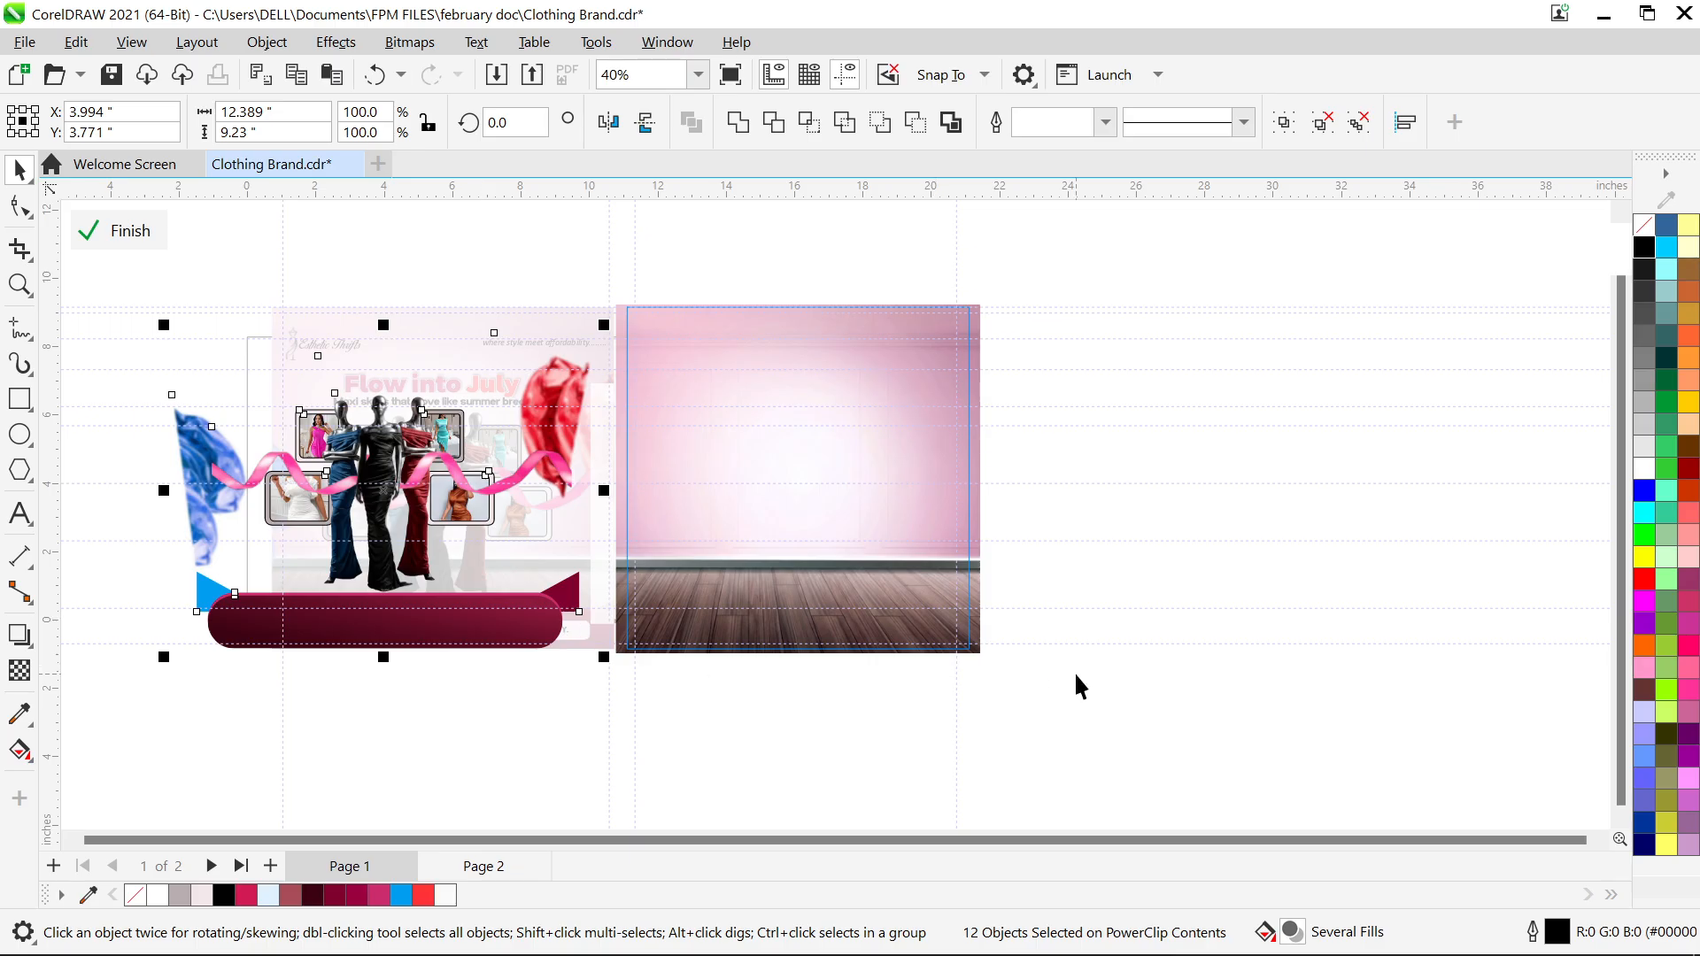
scroll(645, 370, "up", 3)
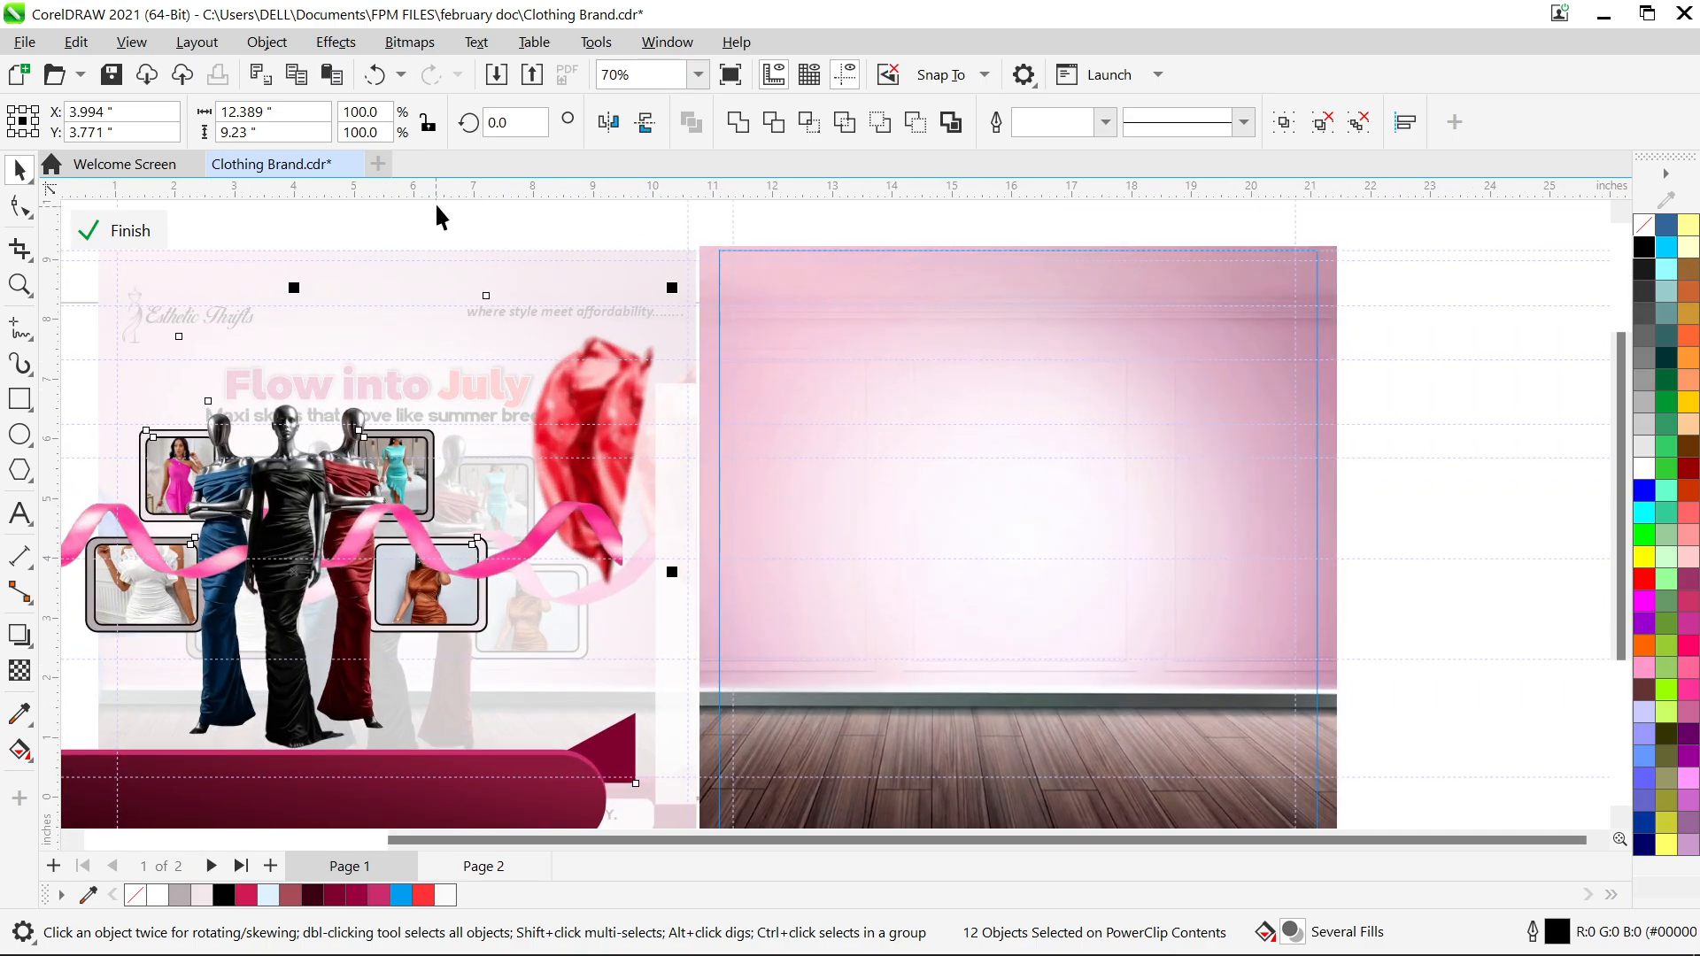
left_click(436, 209)
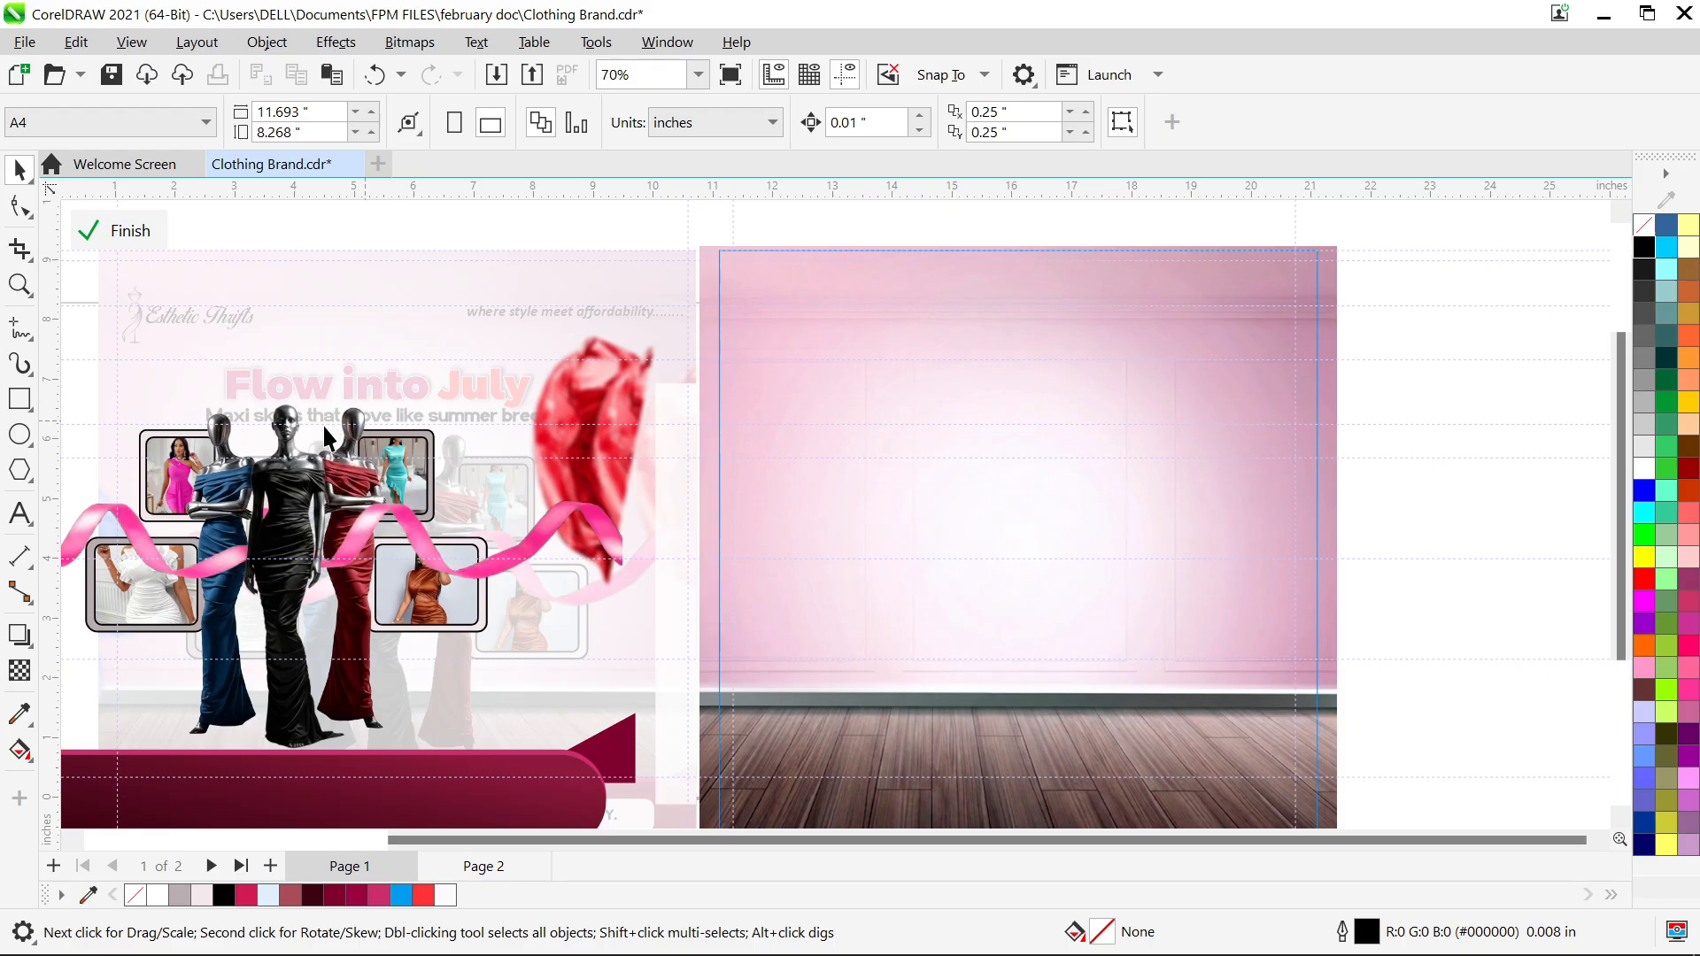
Examine the mannequins, the pink ribbon and the framed dress photos up close within the clipped contents
left_click(283, 452)
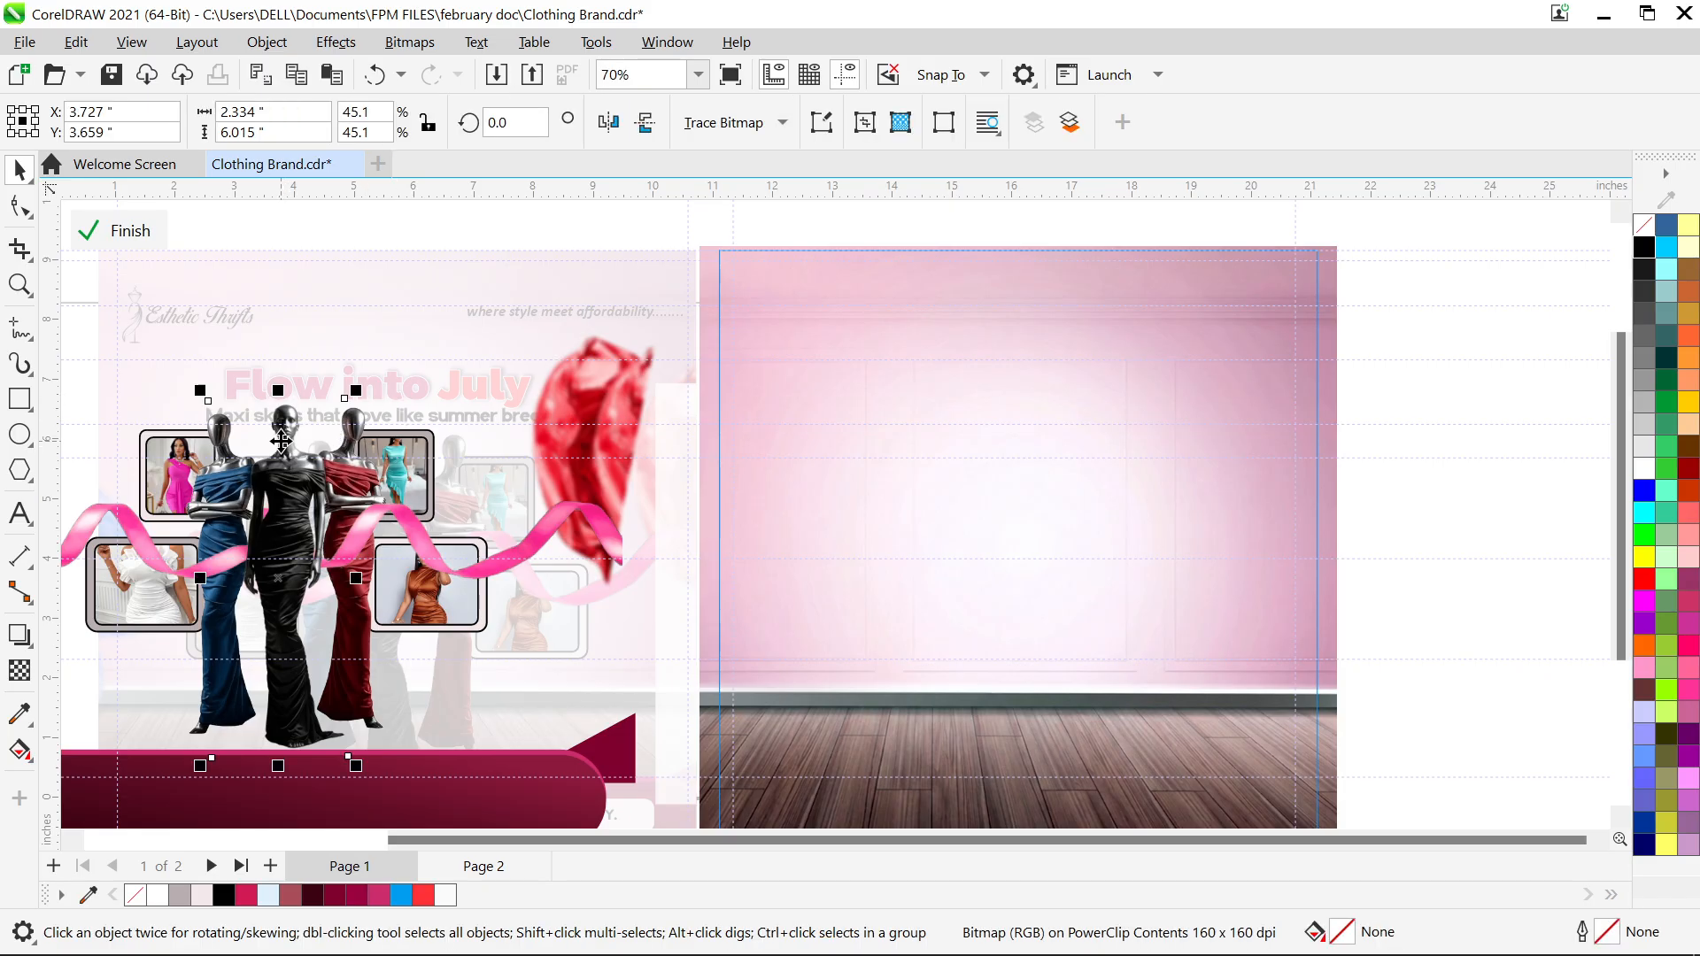
scroll(282, 441, "up", 5)
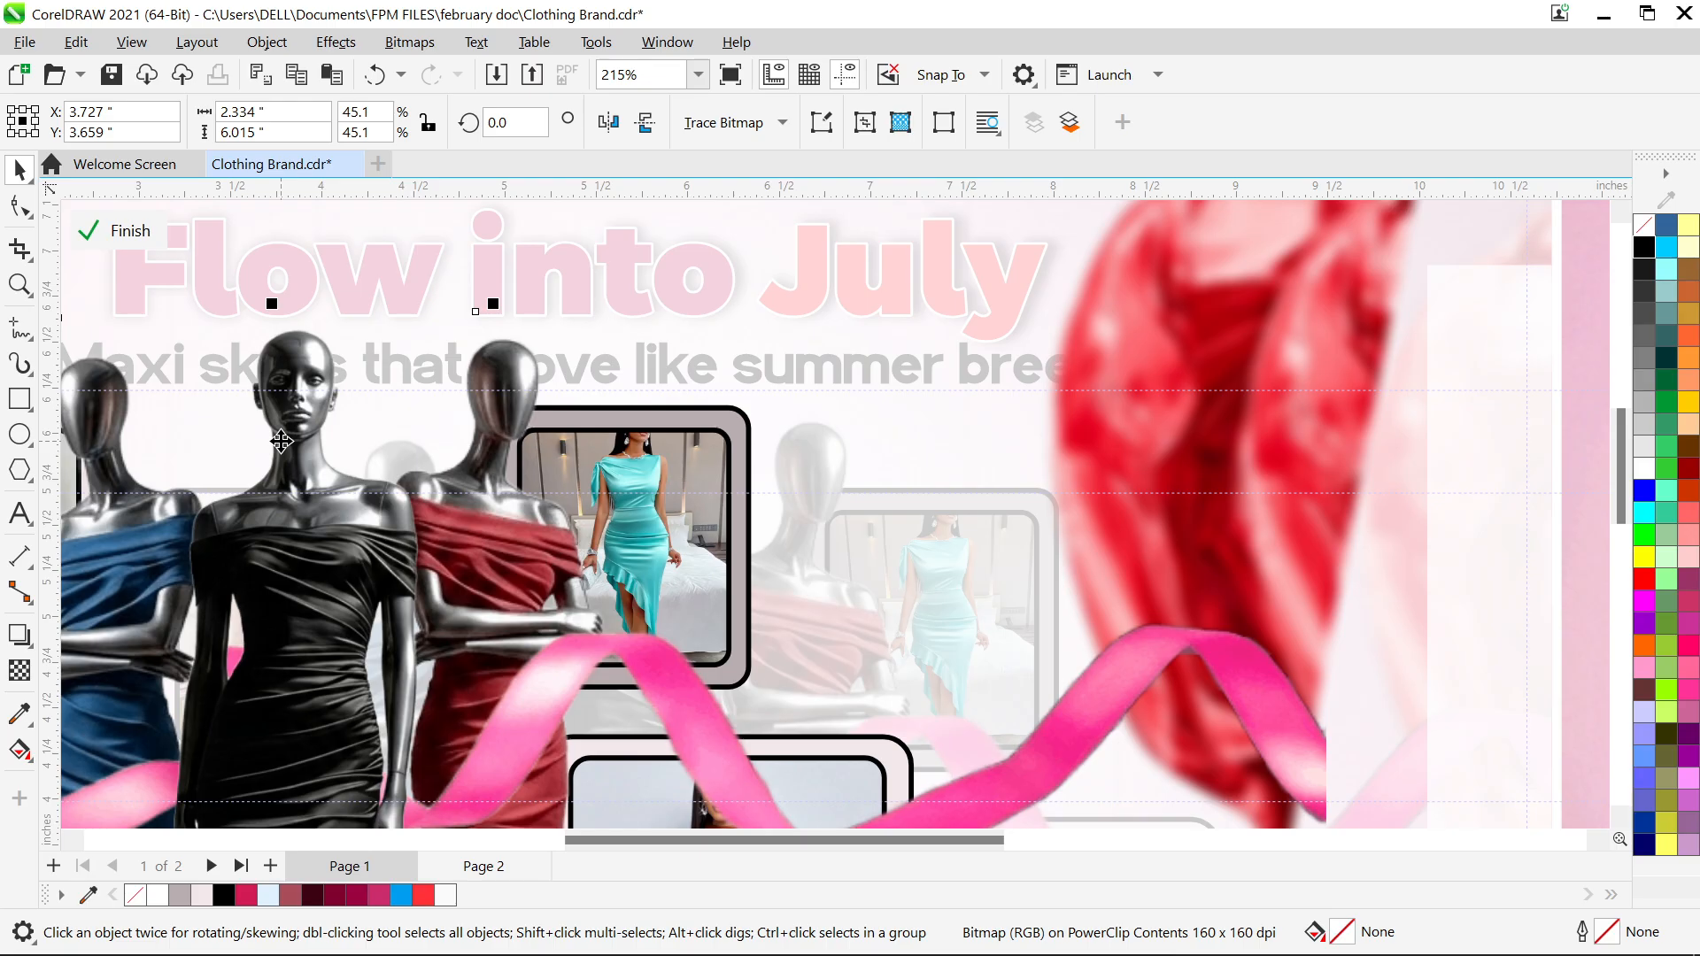
scroll(281, 440, "down", 6)
key("F5")
scroll(284, 443, "up", 2)
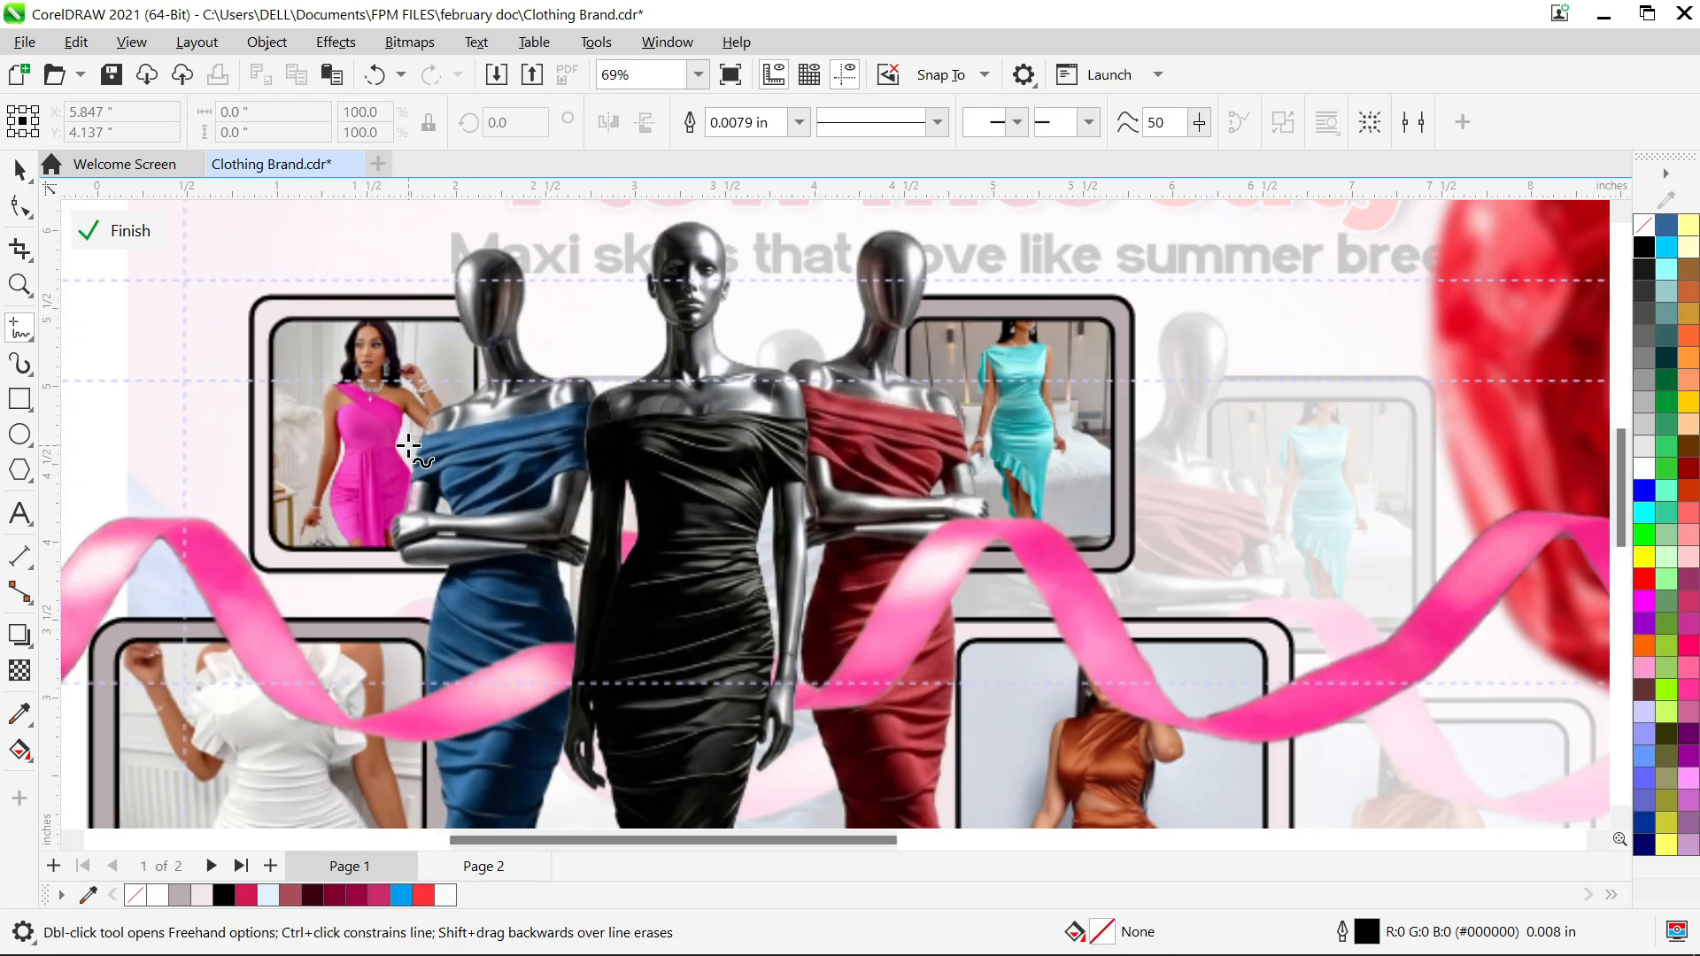
left_click(19, 168)
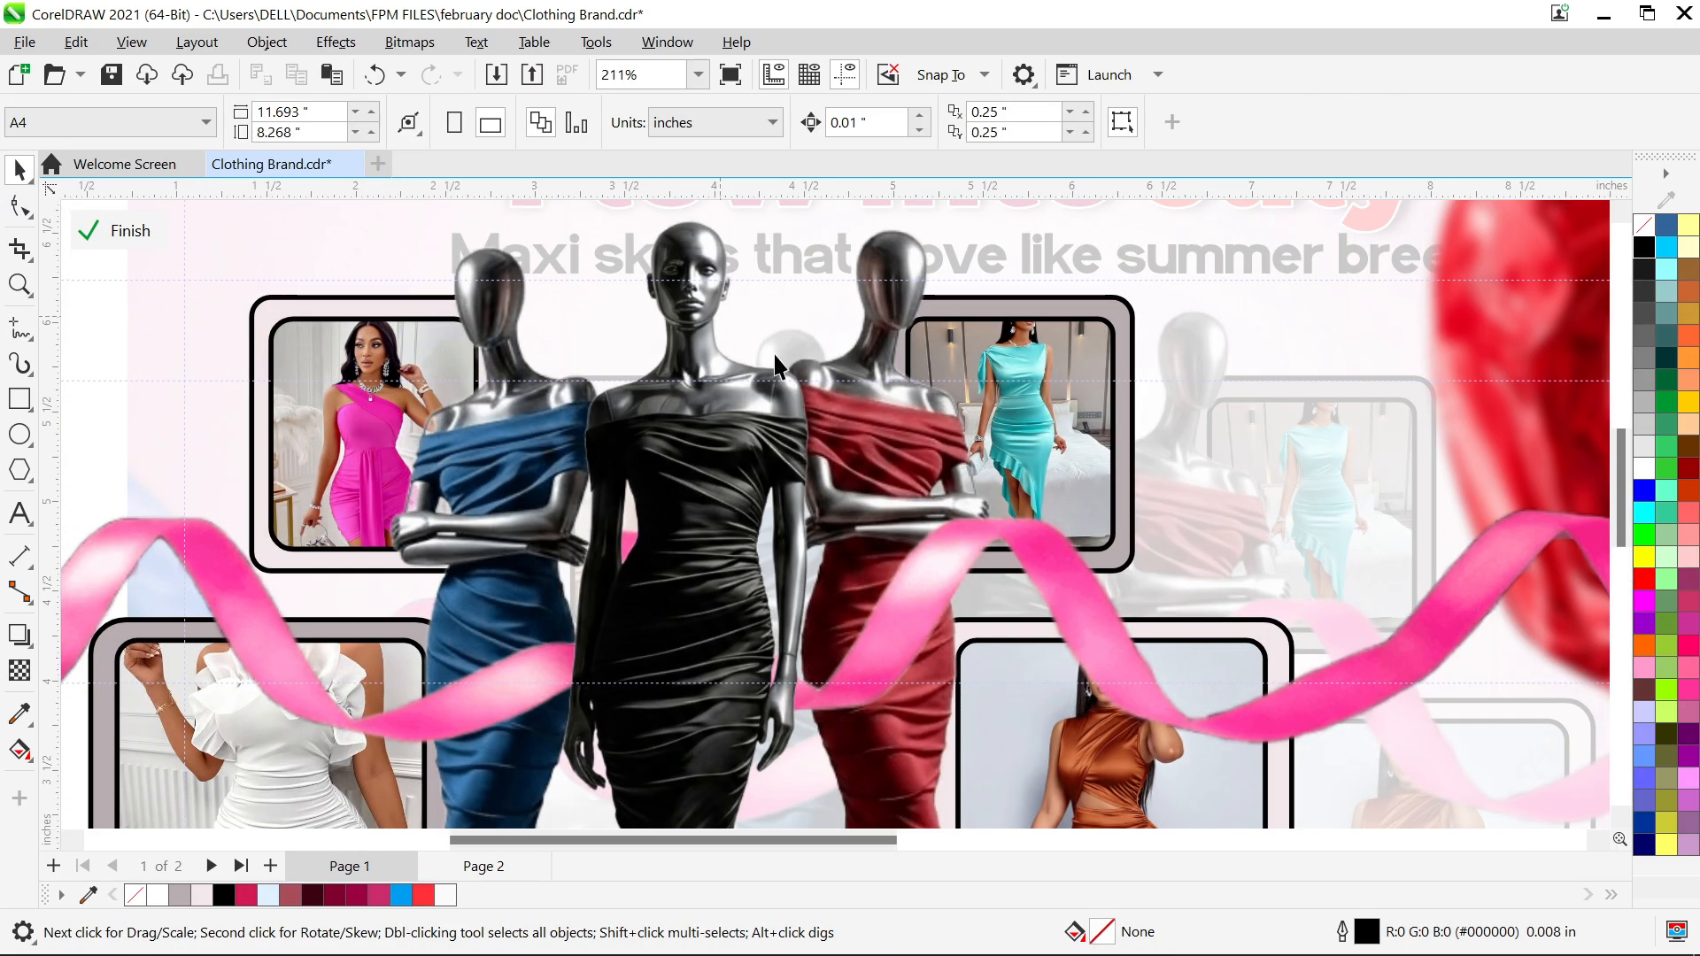
left_click(1064, 443)
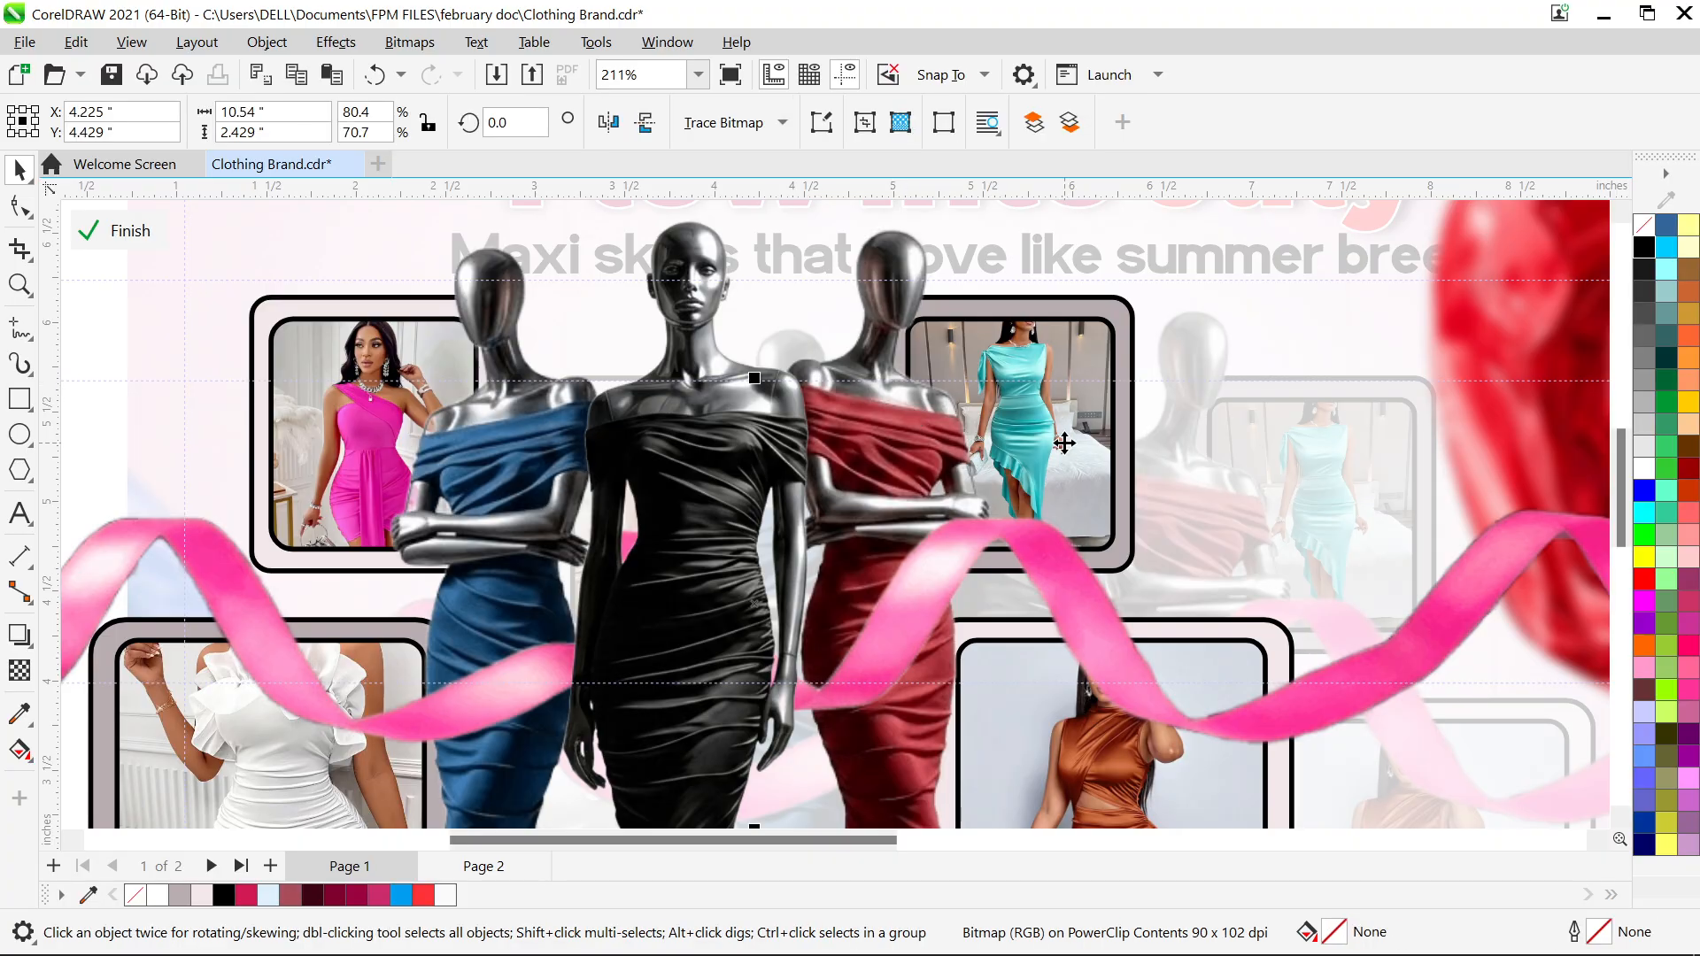
left_click(726, 487)
scroll(784, 503, "down", 3)
scroll(784, 507, "up", 4)
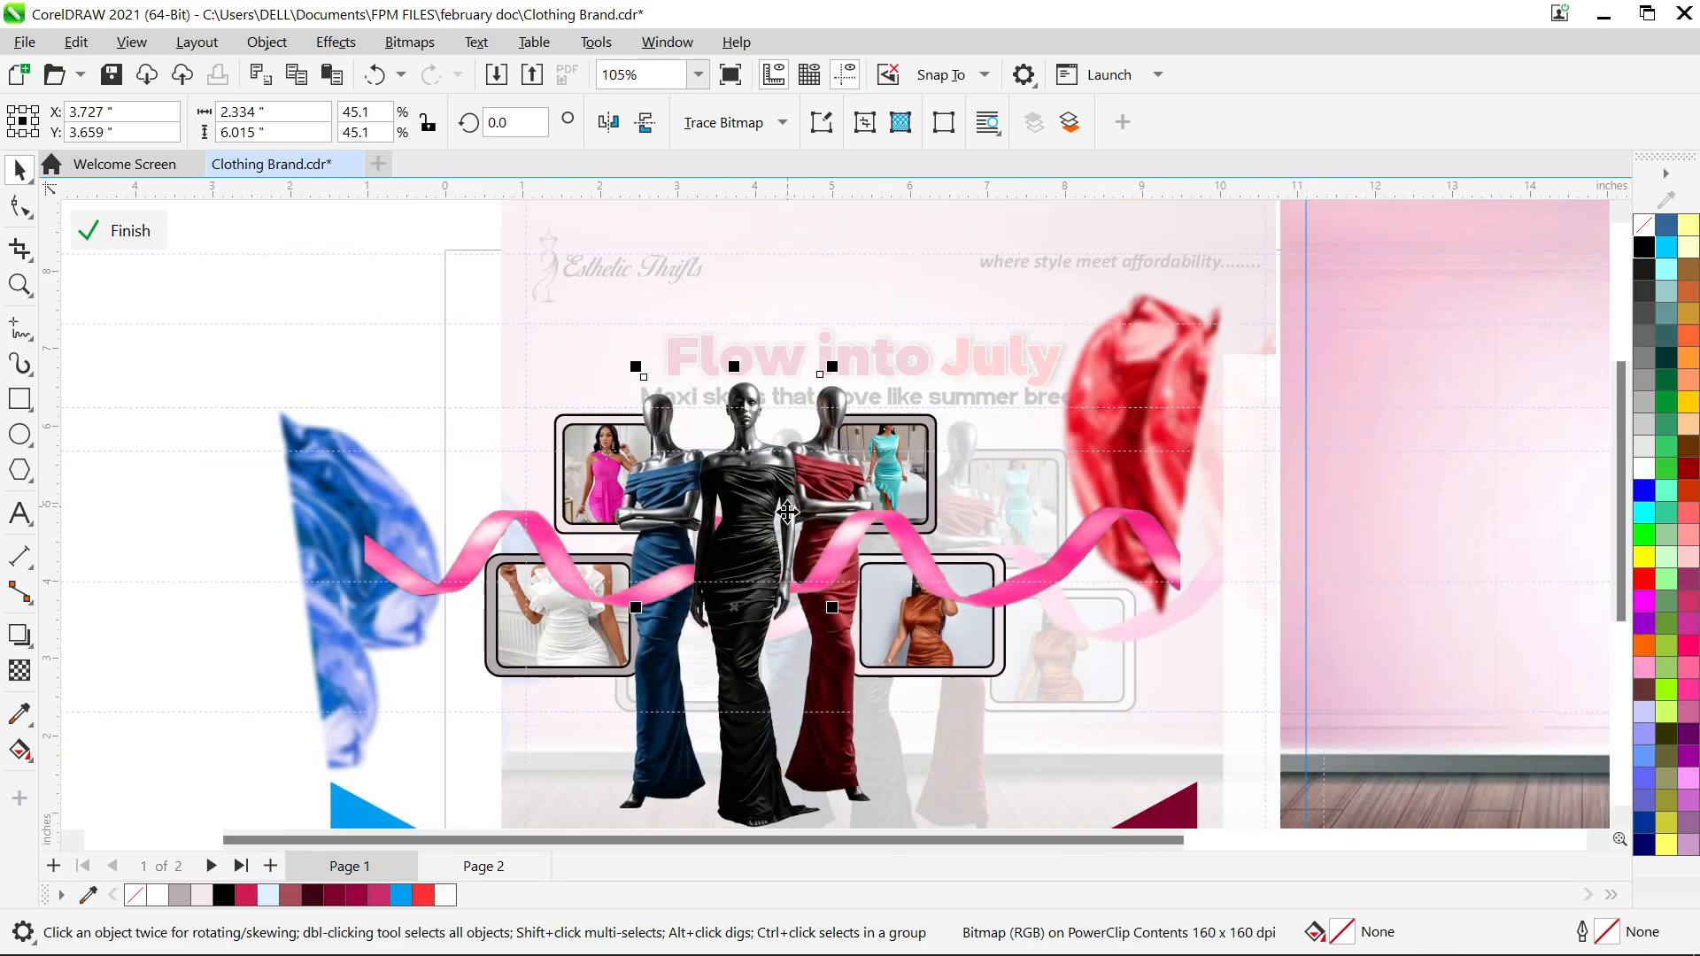
scroll(786, 514, "down", 4)
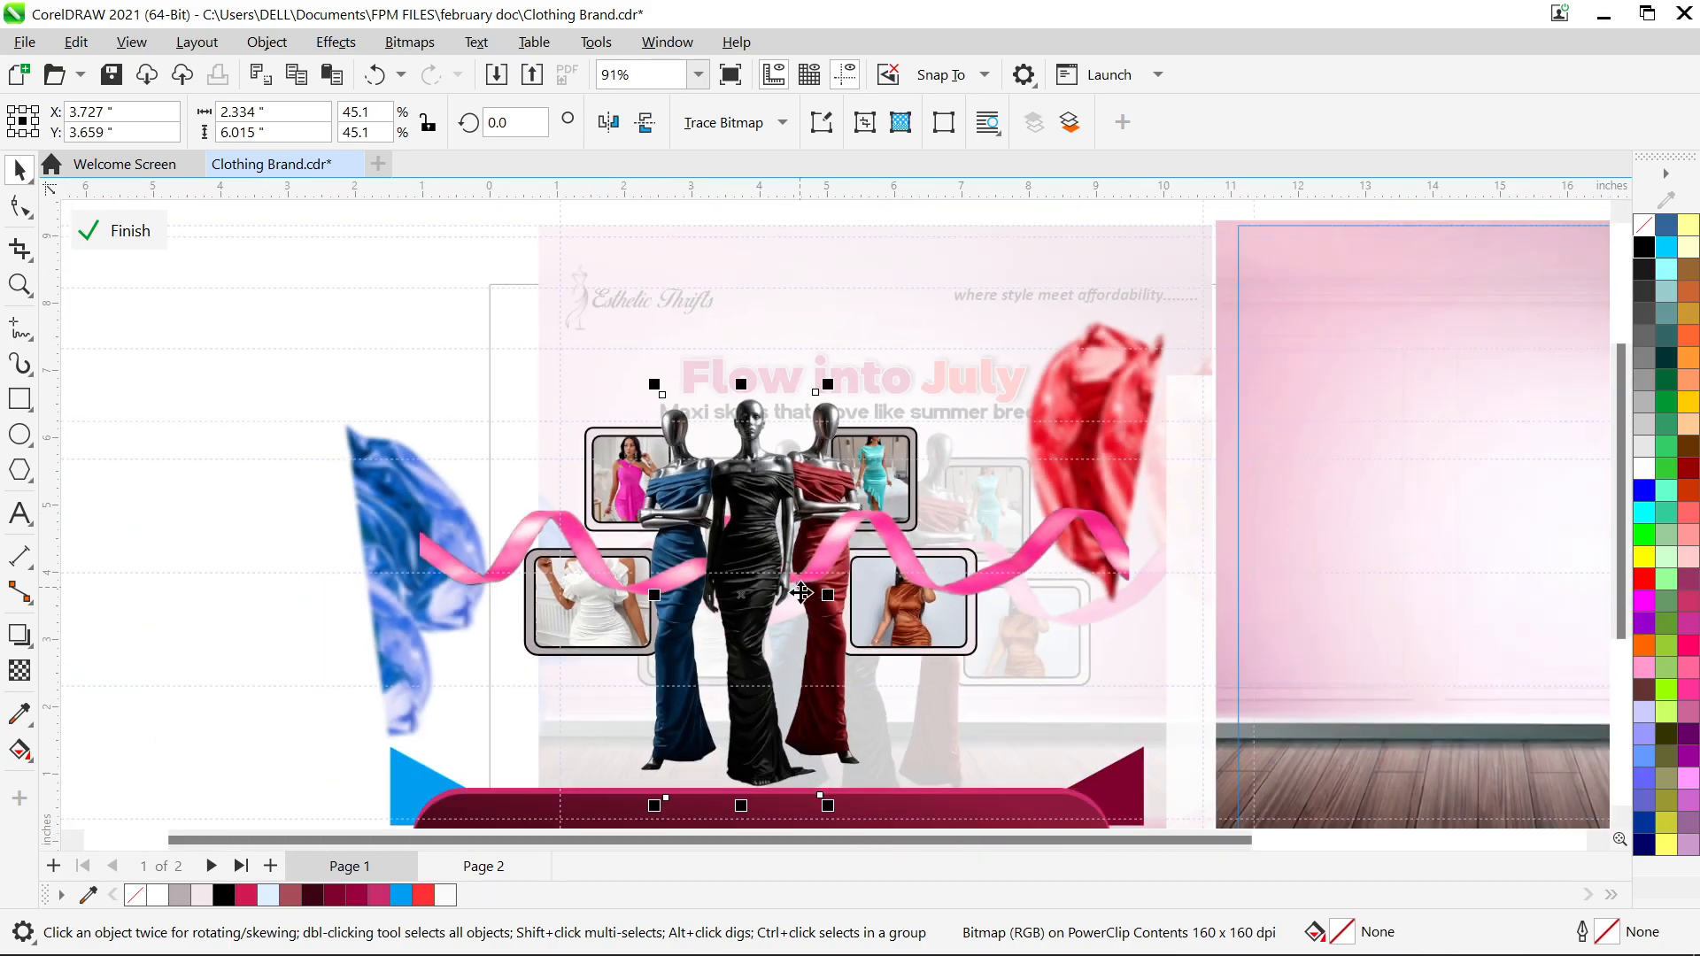
scroll(787, 791, "up", 1)
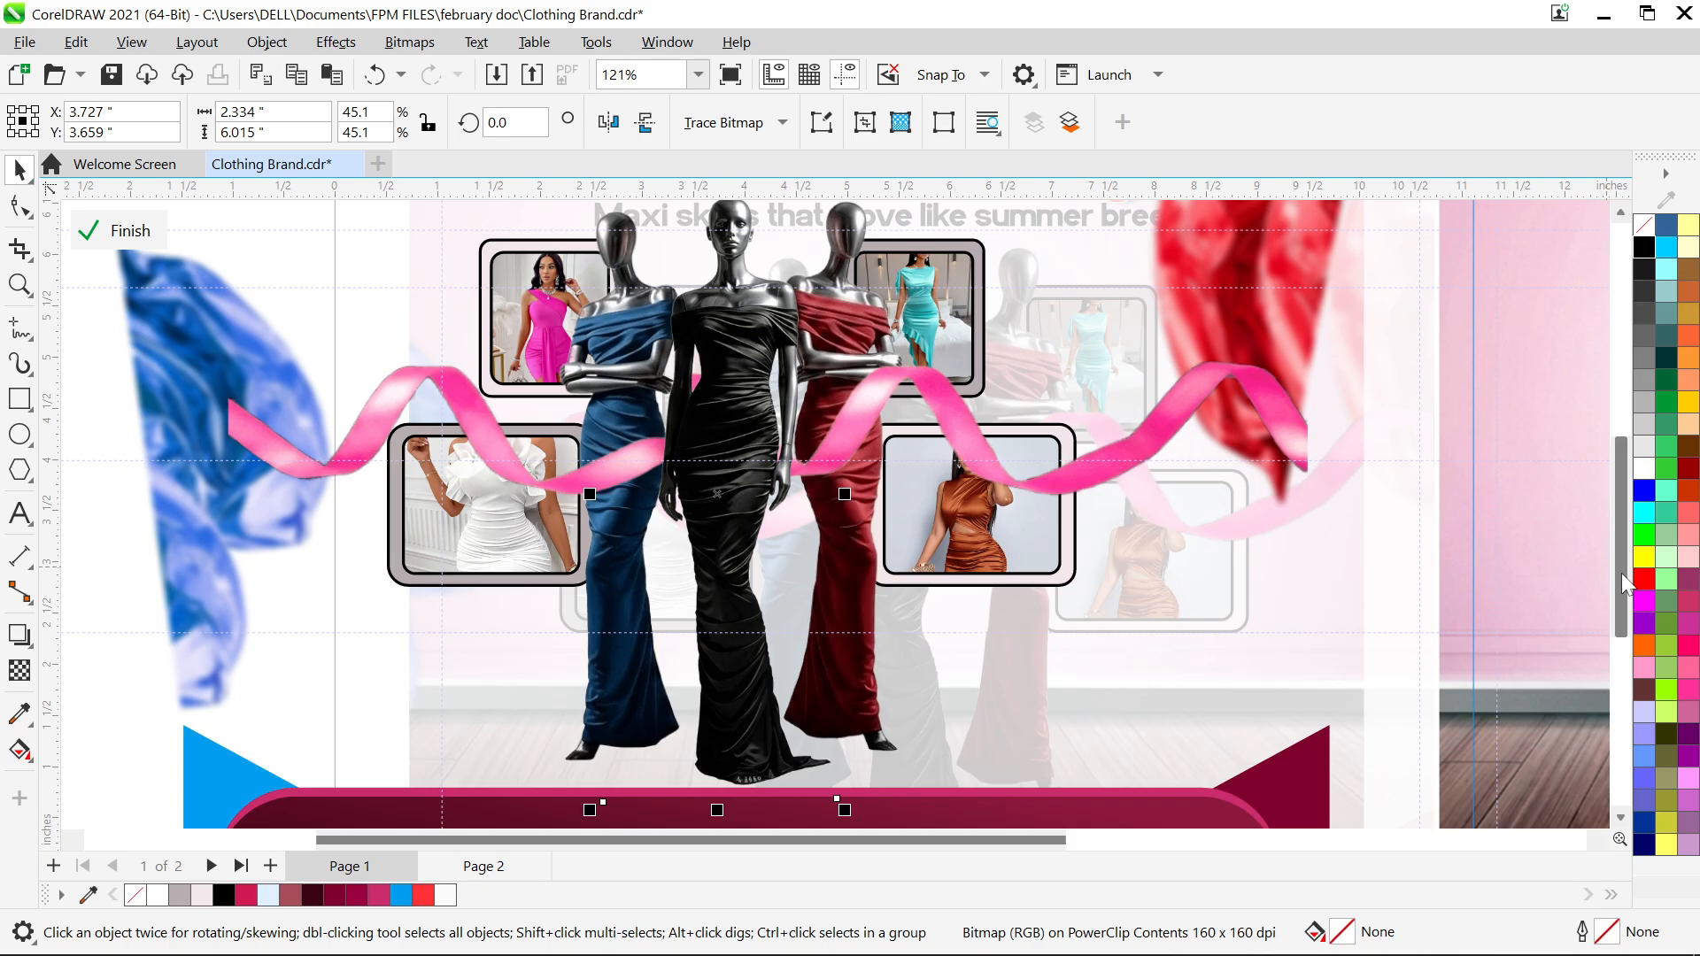
mouse_move(1622, 572)
left_mouse_down()
mouse_move(1616, 547)
mouse_move(1612, 565)
left_mouse_up()
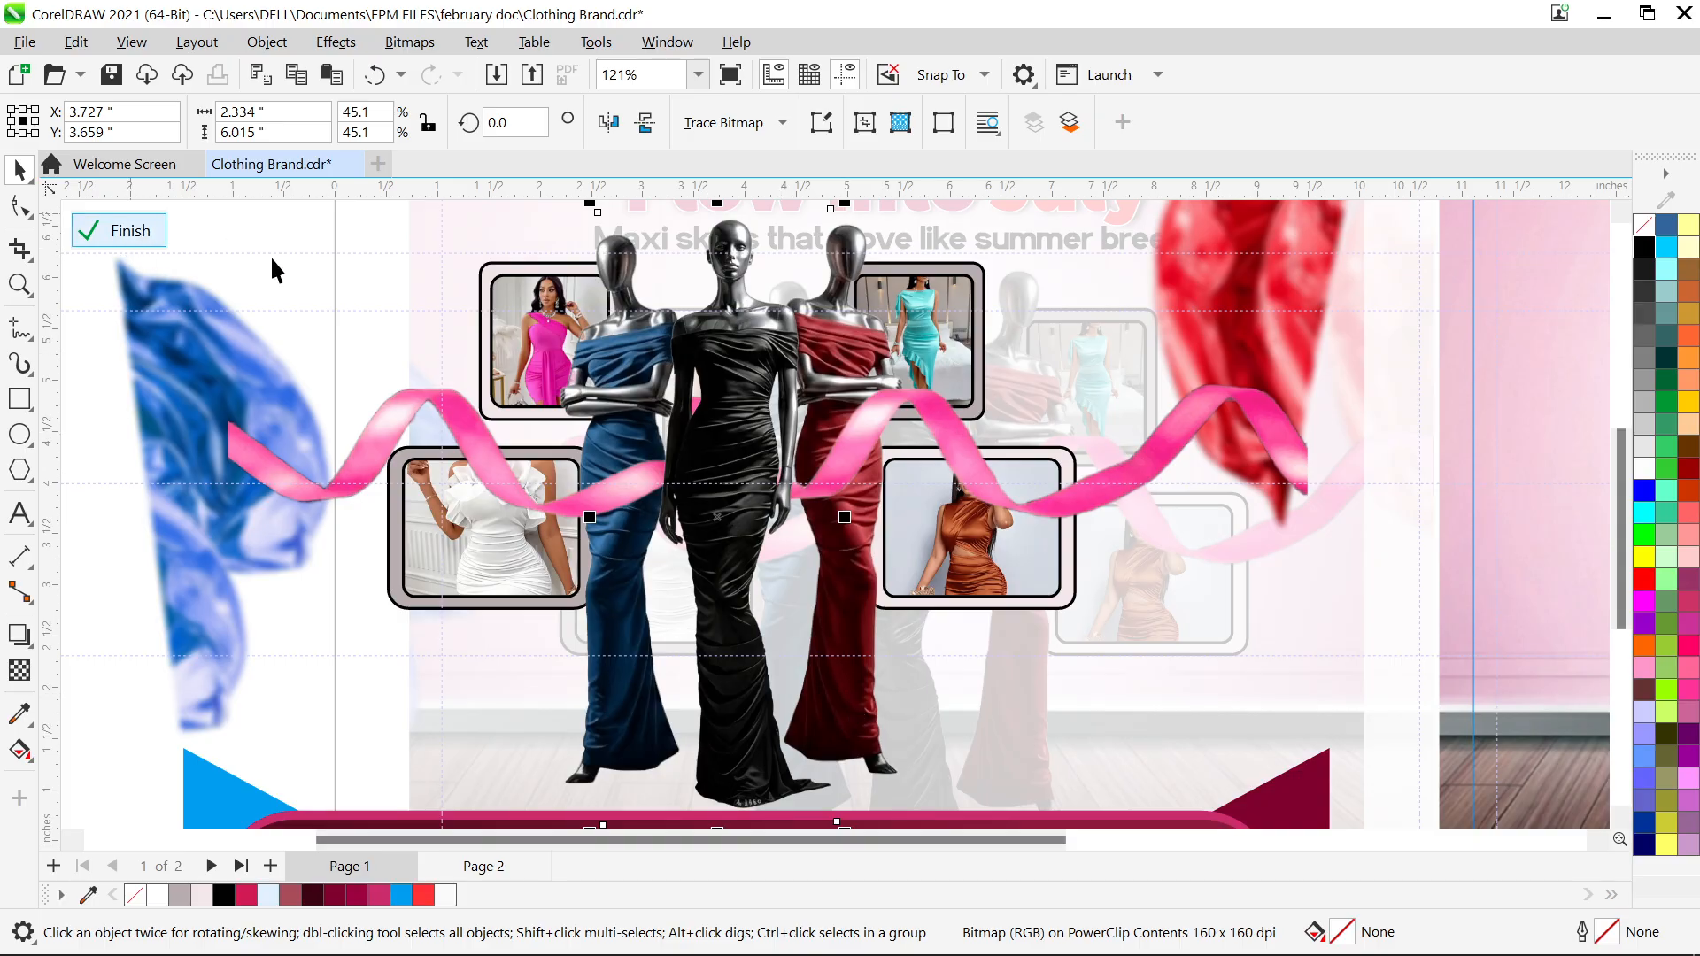
Try to move the black-dress mannequin away from the other two, to X 7.804 and Y 3.262 inches
left_click(784, 416)
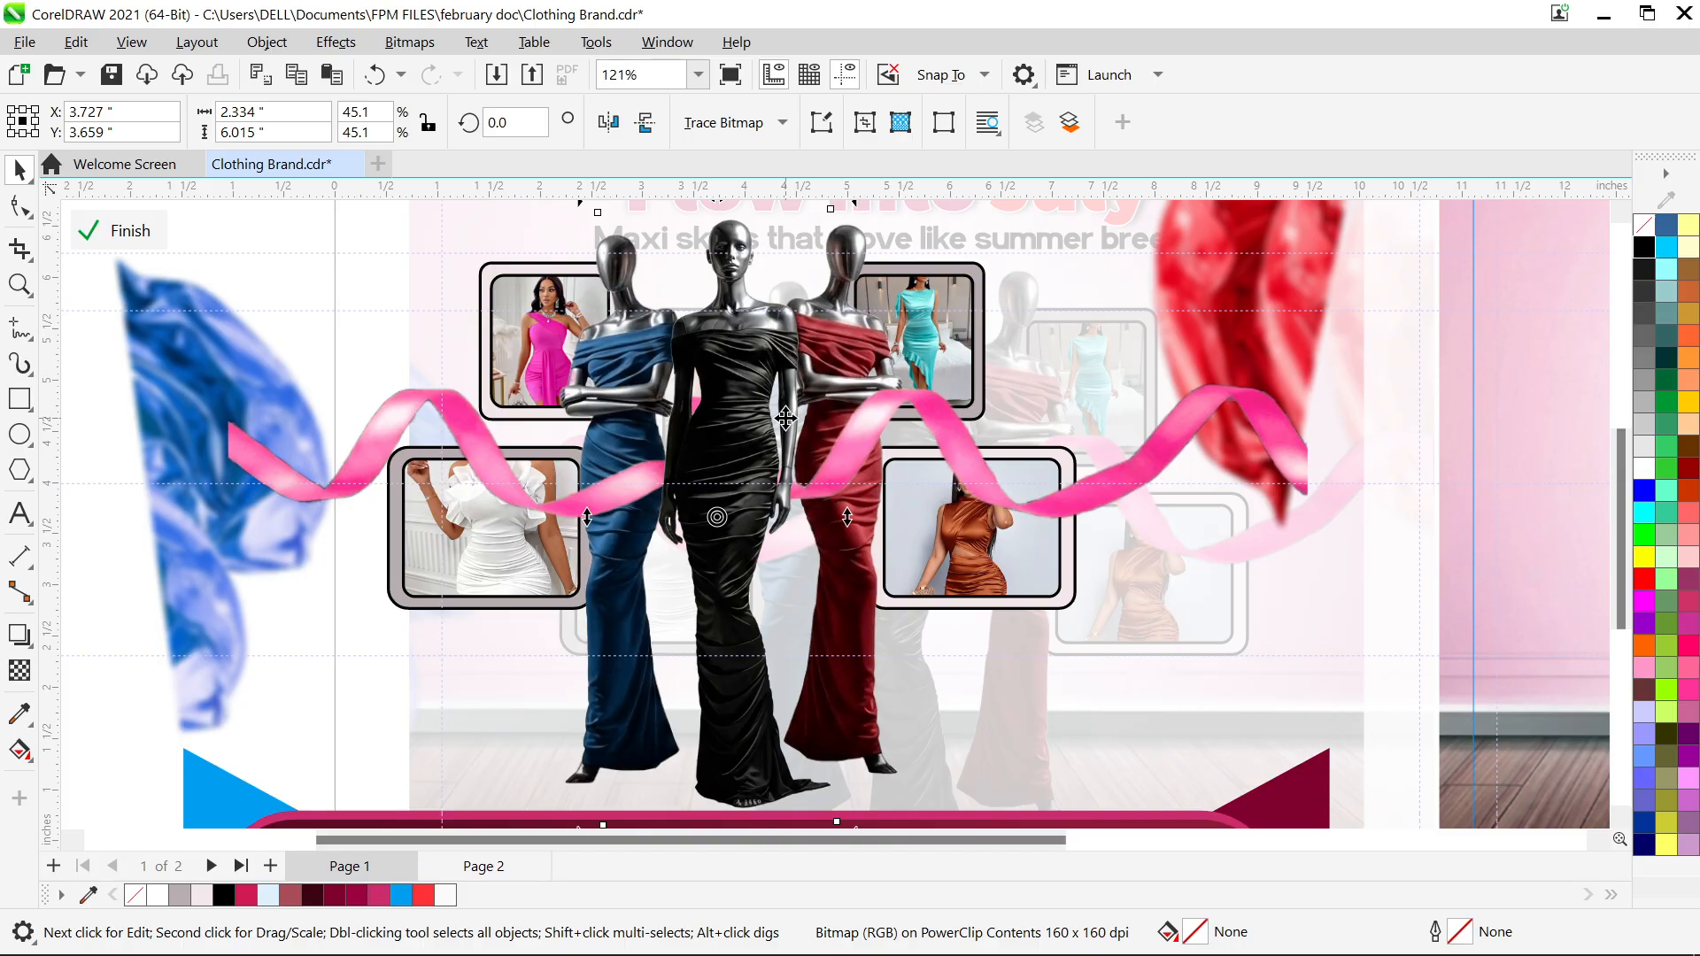
left_click(759, 381)
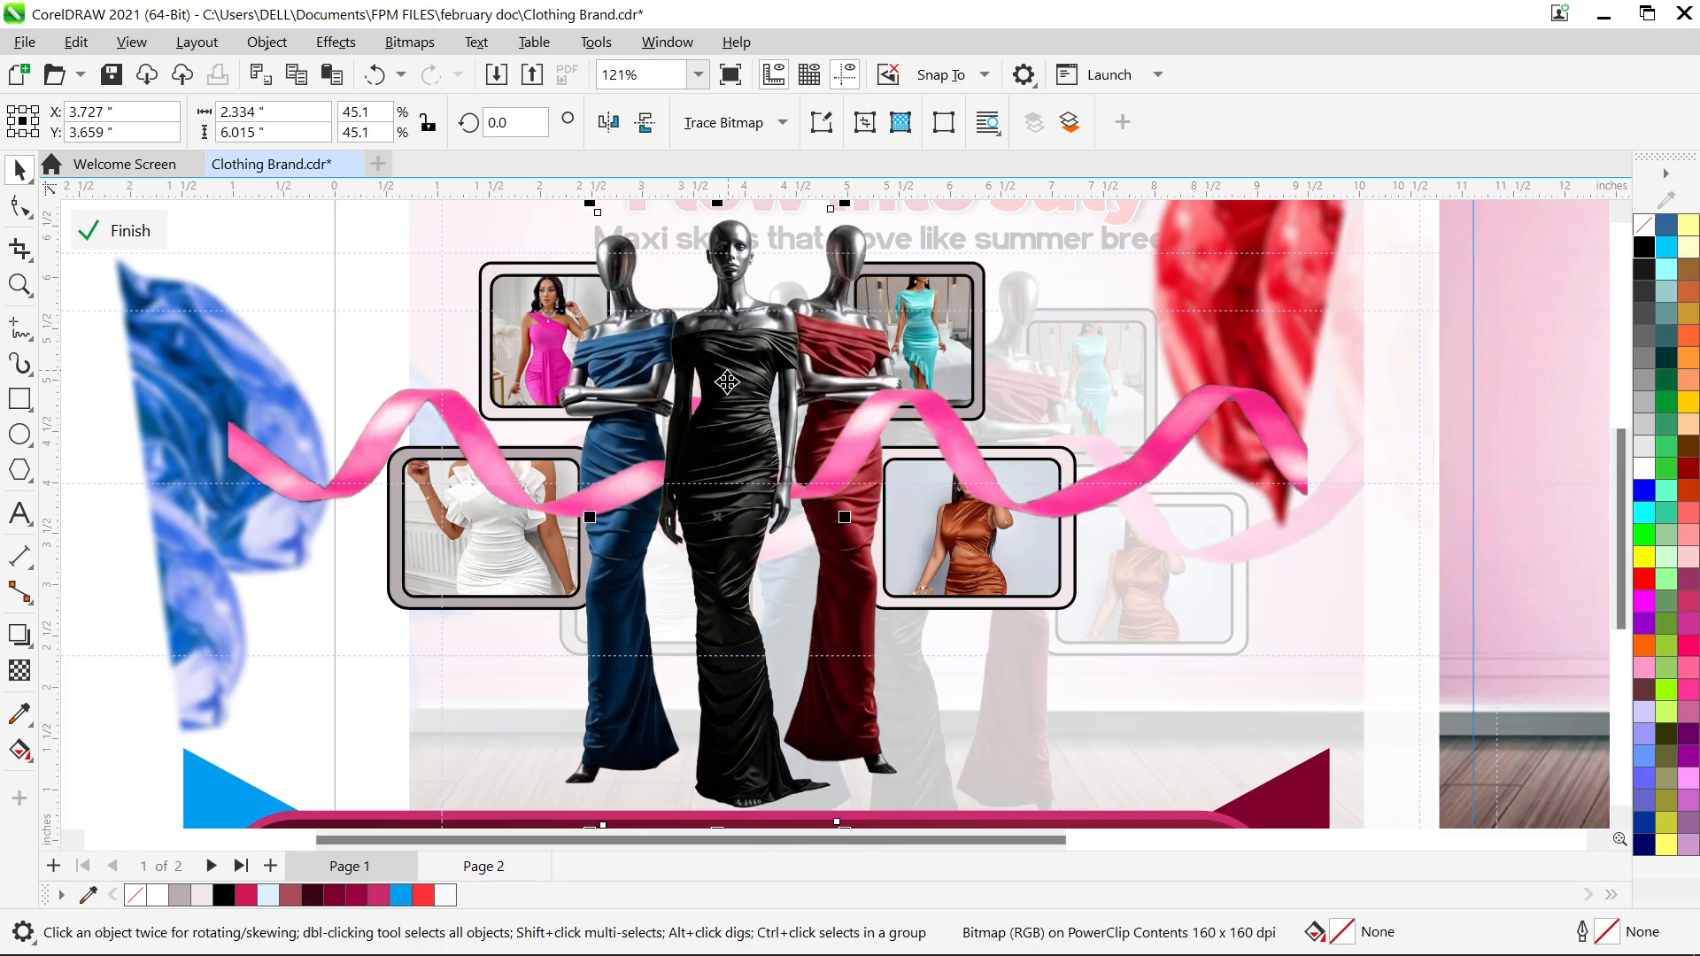
left_click_drag(759, 381, 1139, 419)
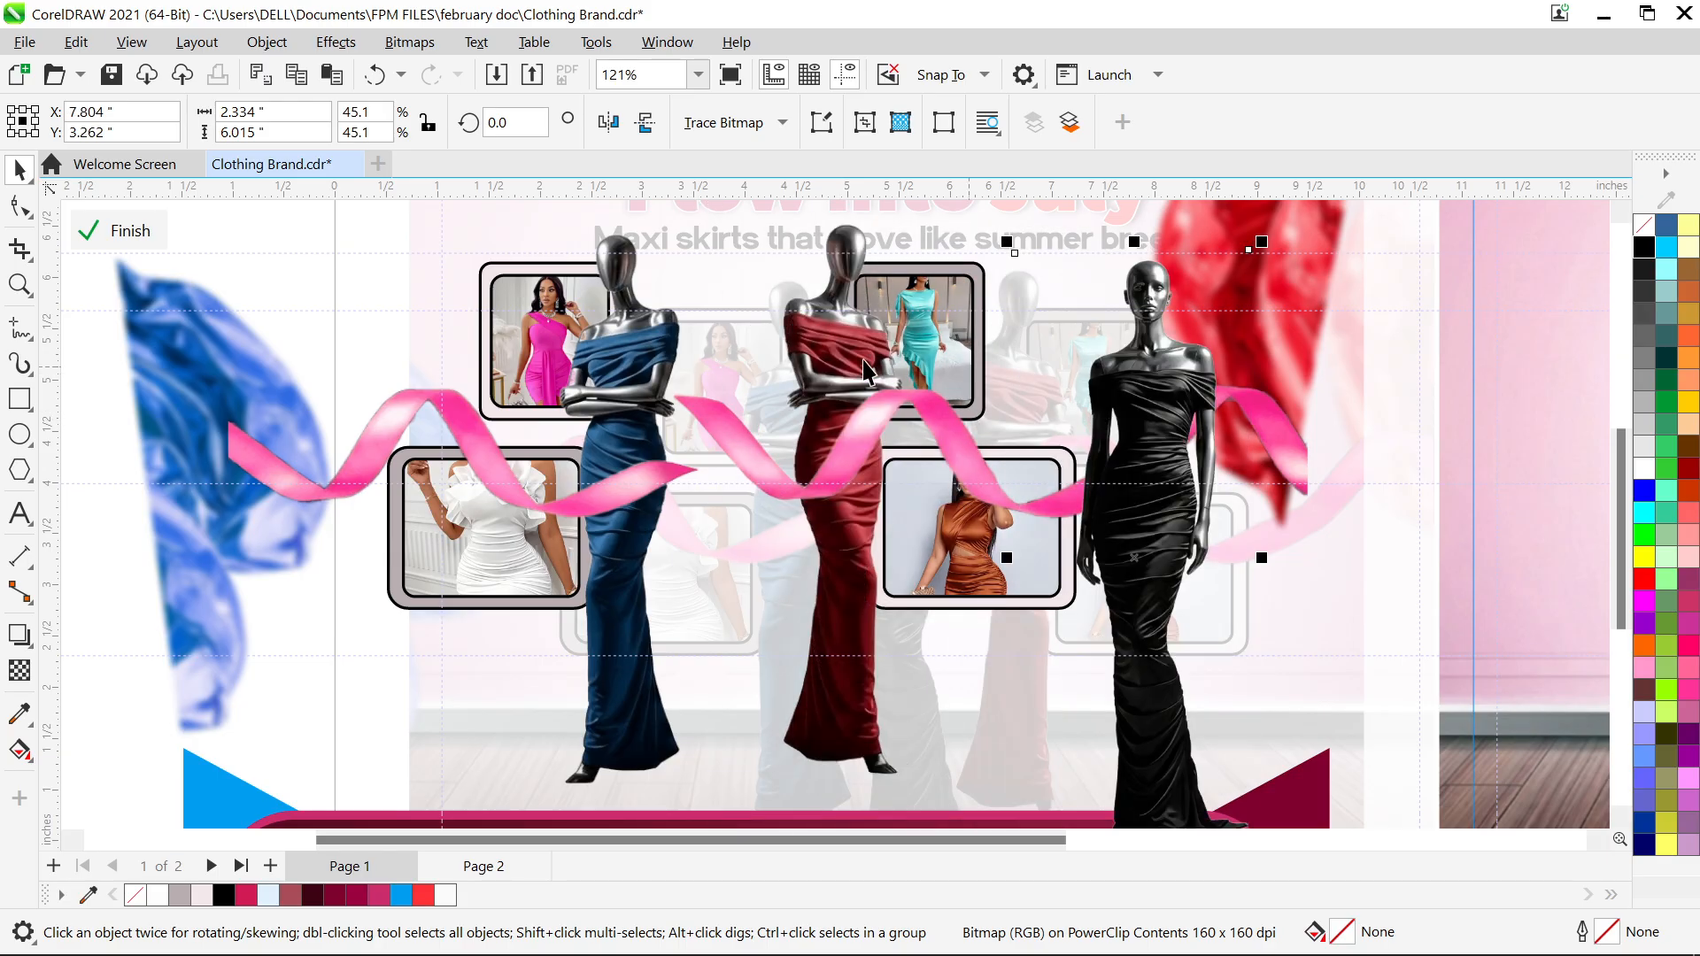
left_click(610, 348)
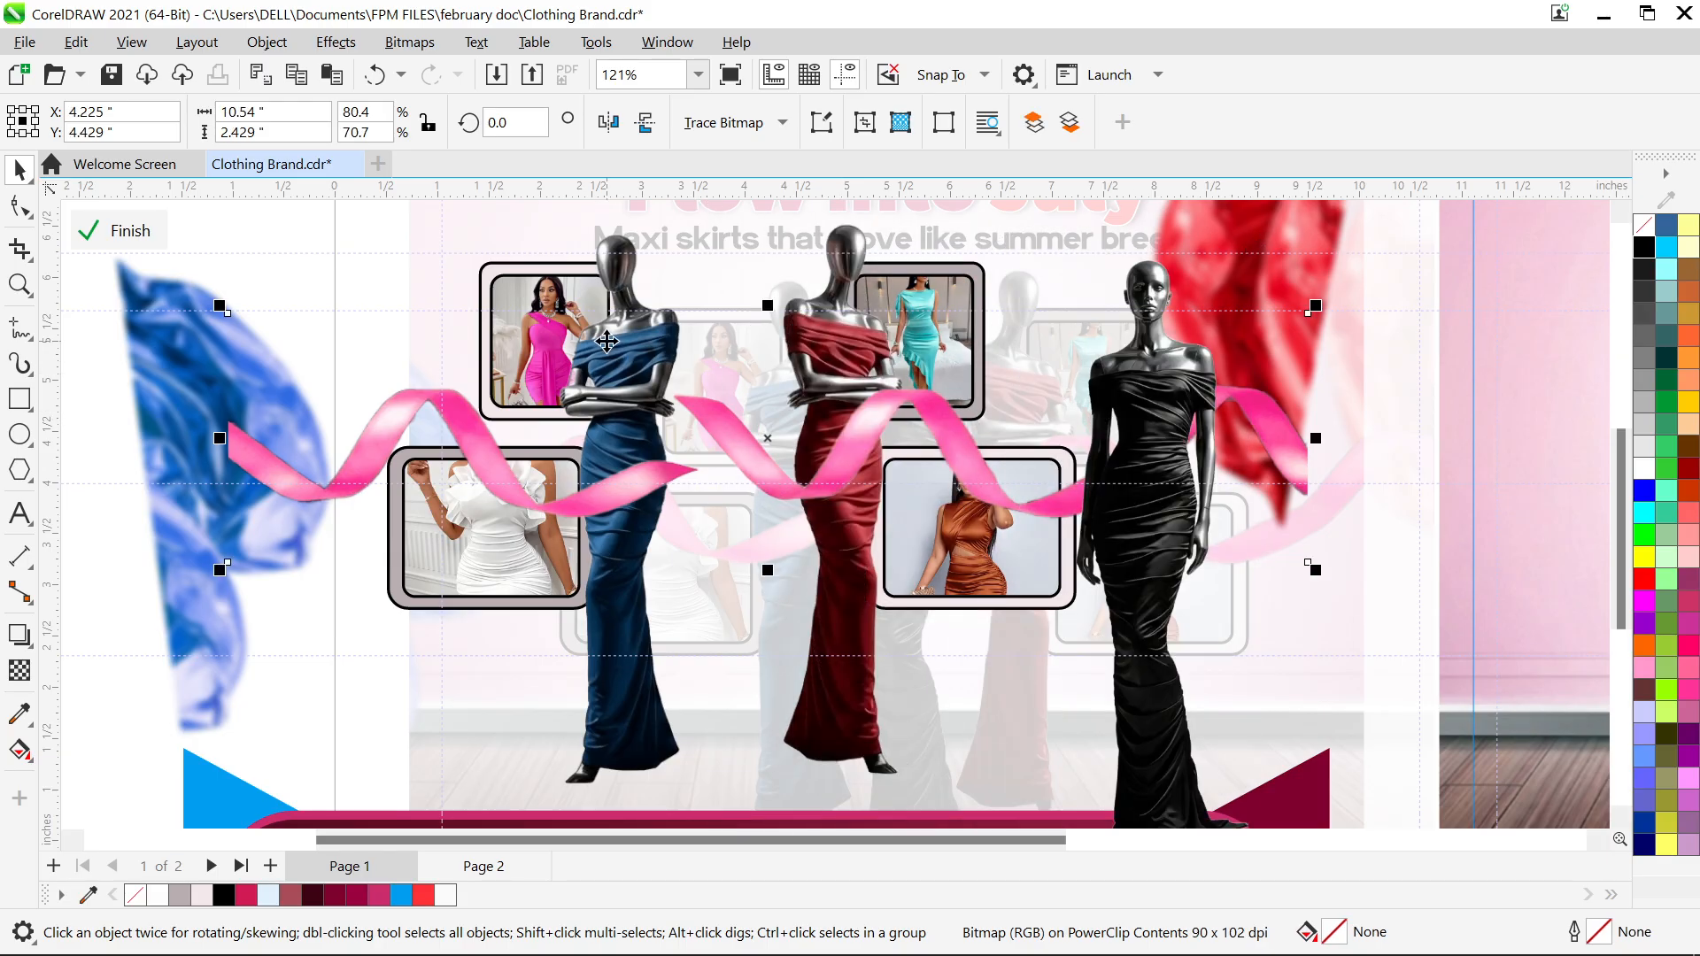
left_click(620, 261)
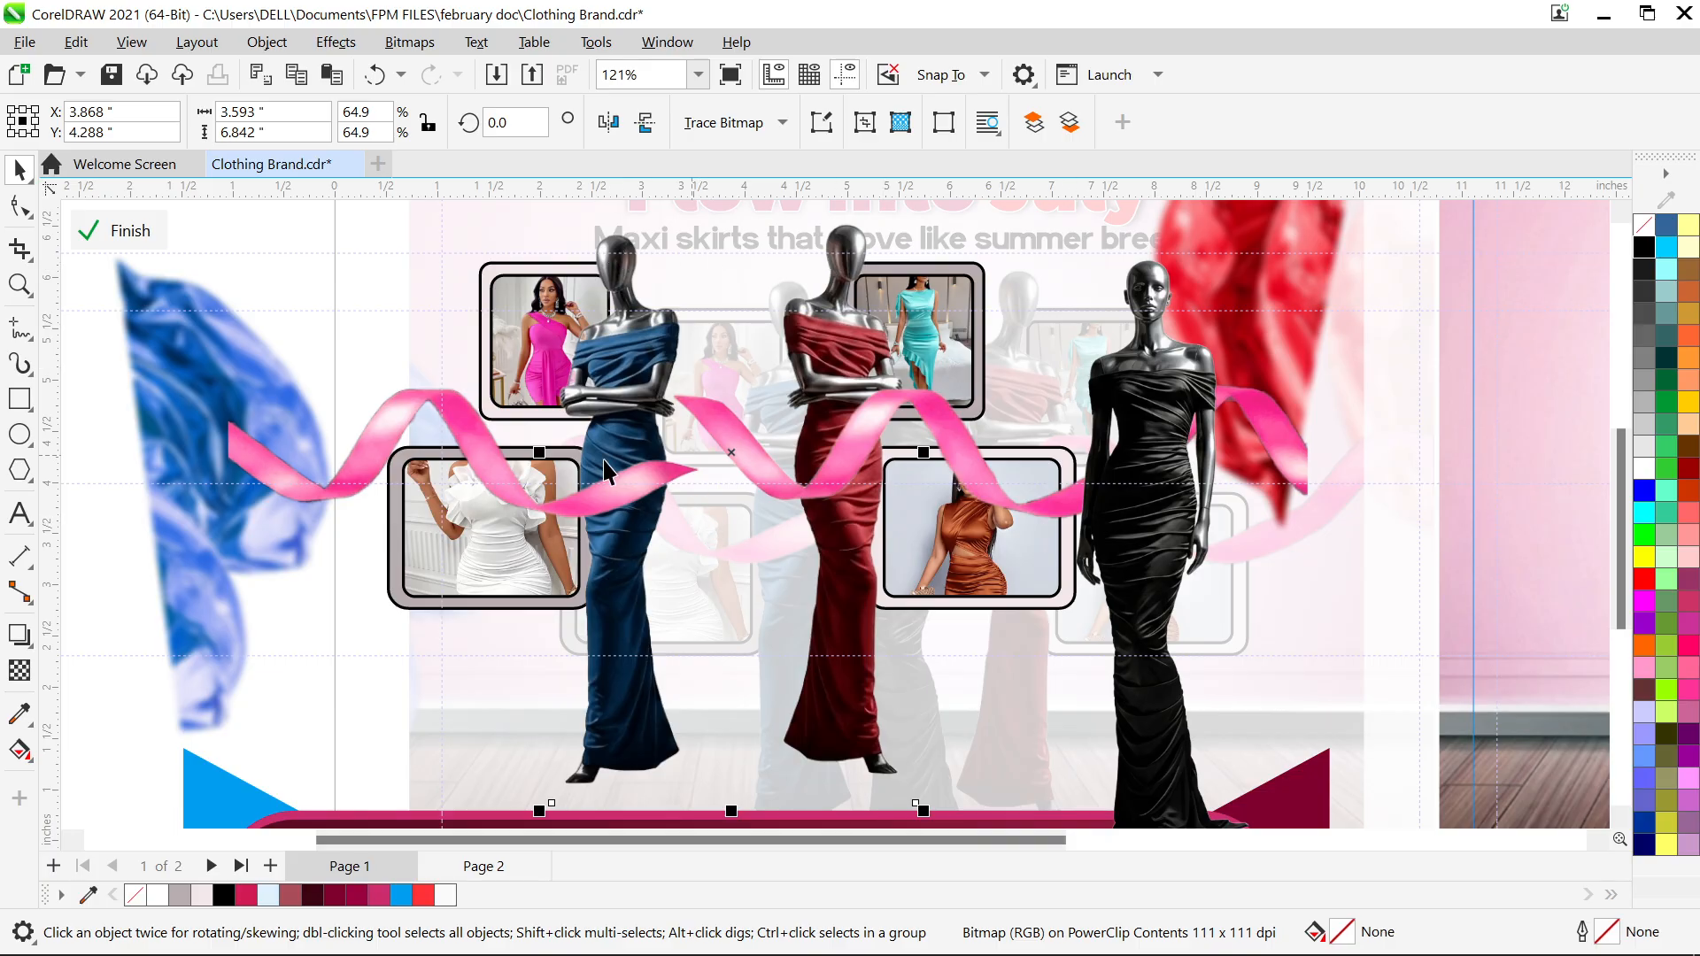
key("ctrl+z")
key("ctrl+z")
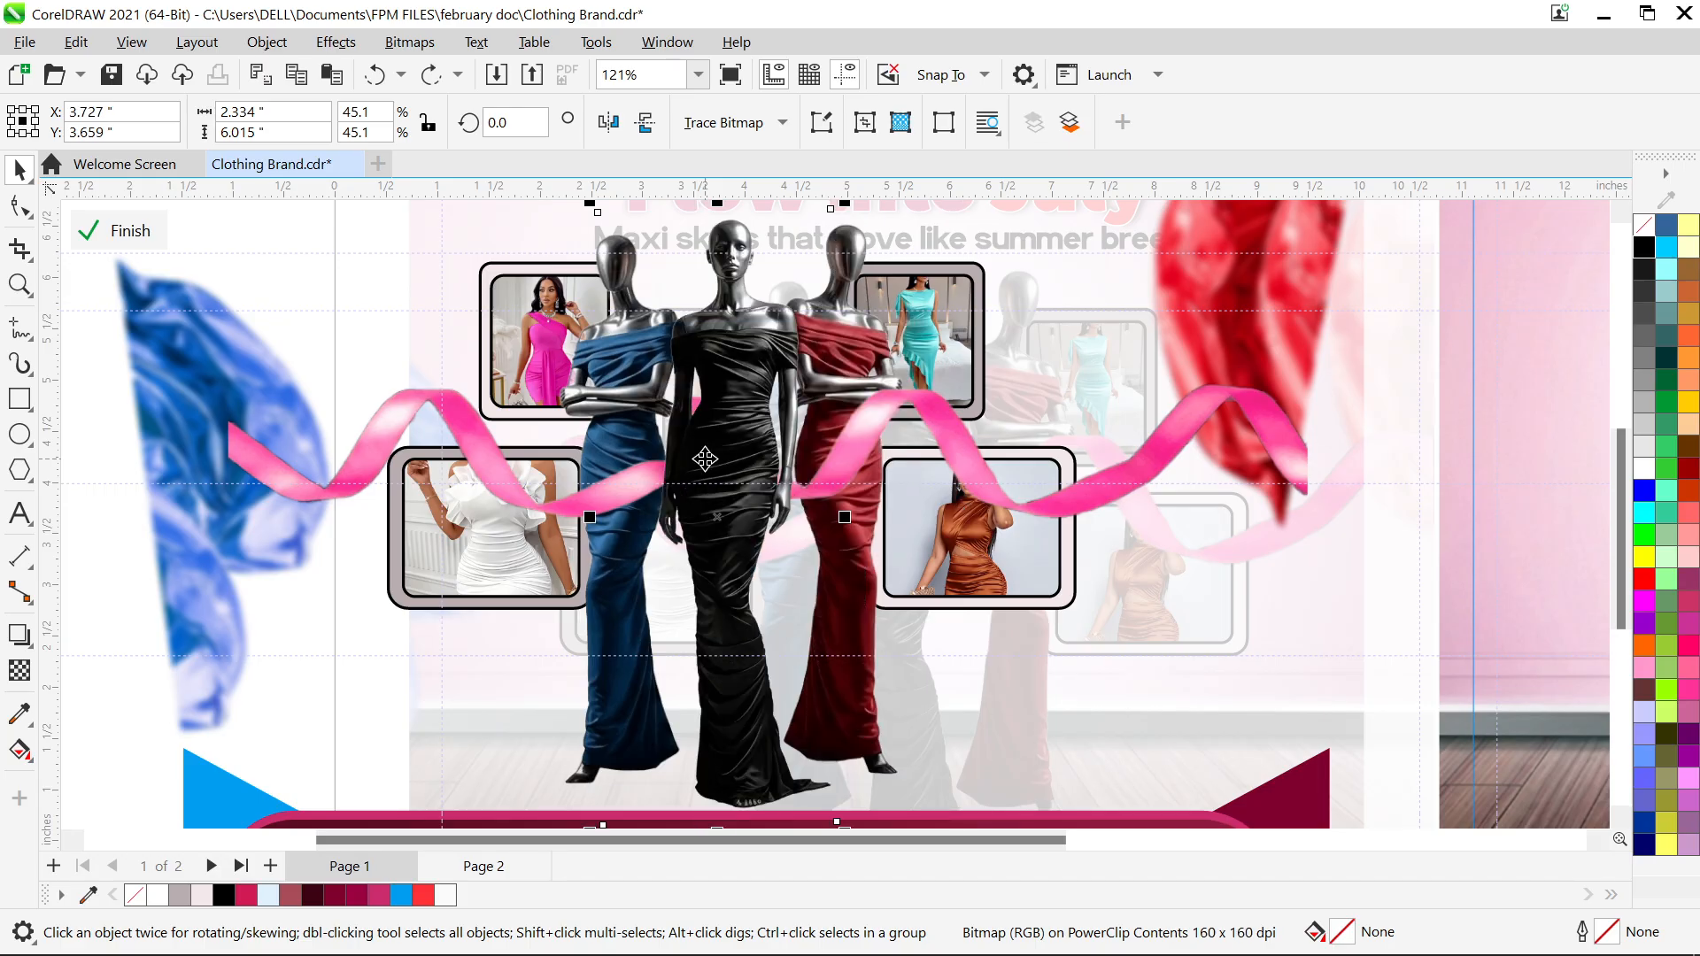
Apply the Auto Adjust image correction to the pink ribbon inside the clipped contents
left_click(960, 426)
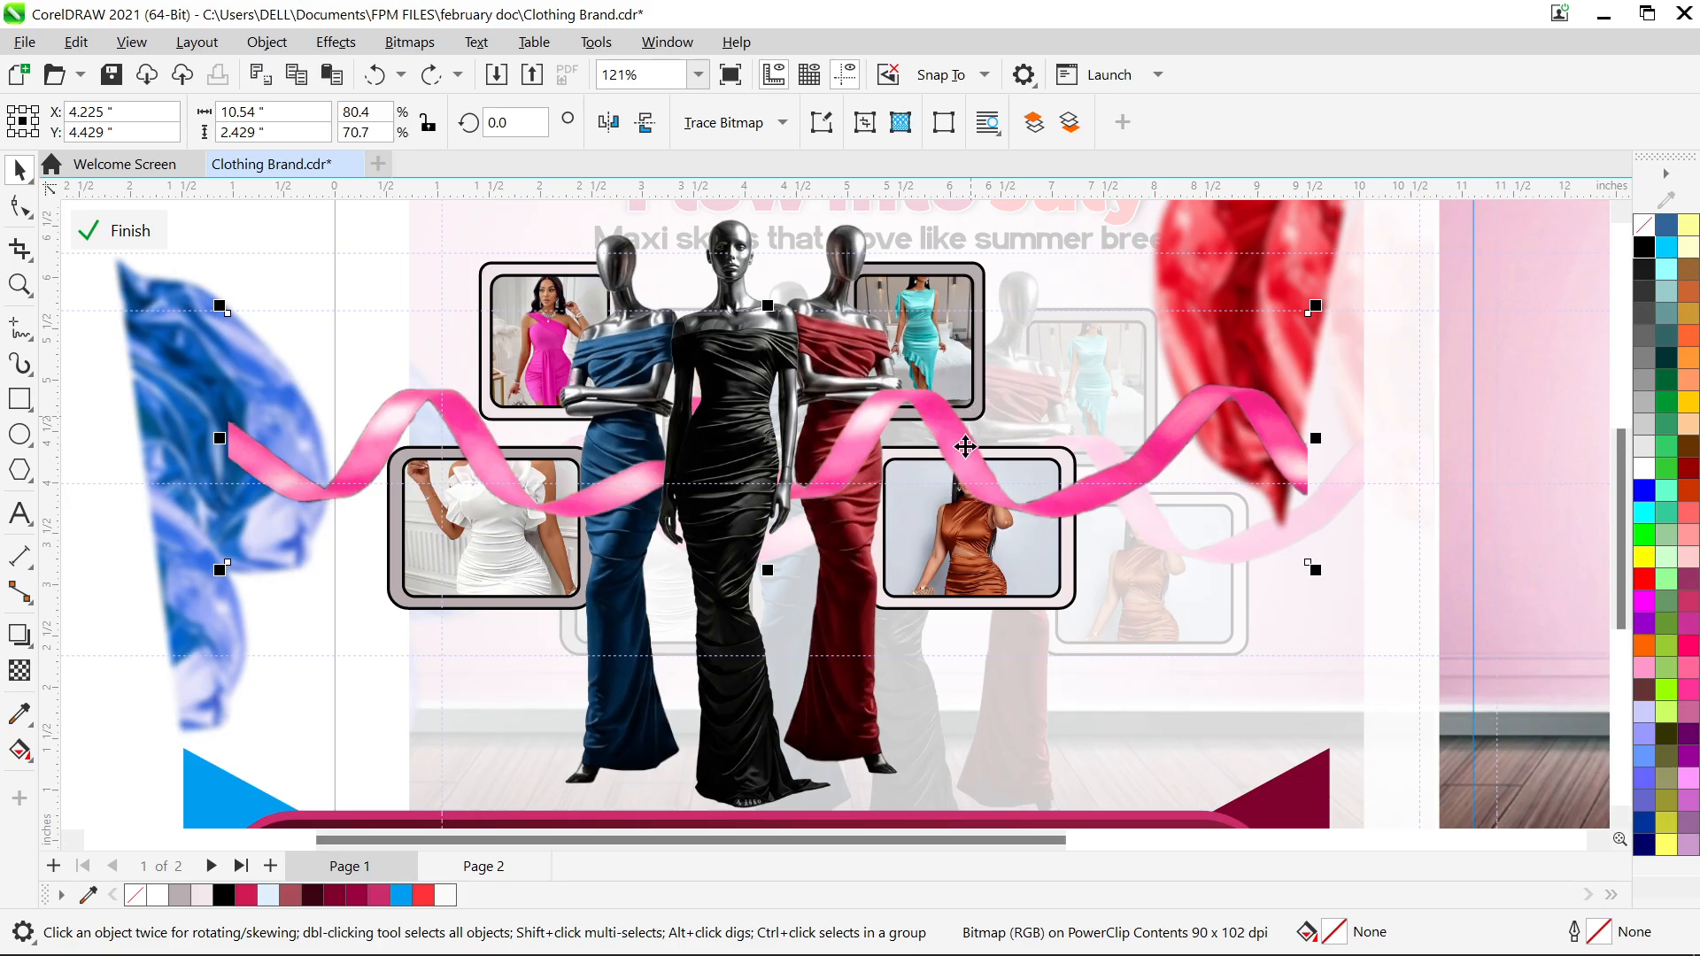
left_click(334, 44)
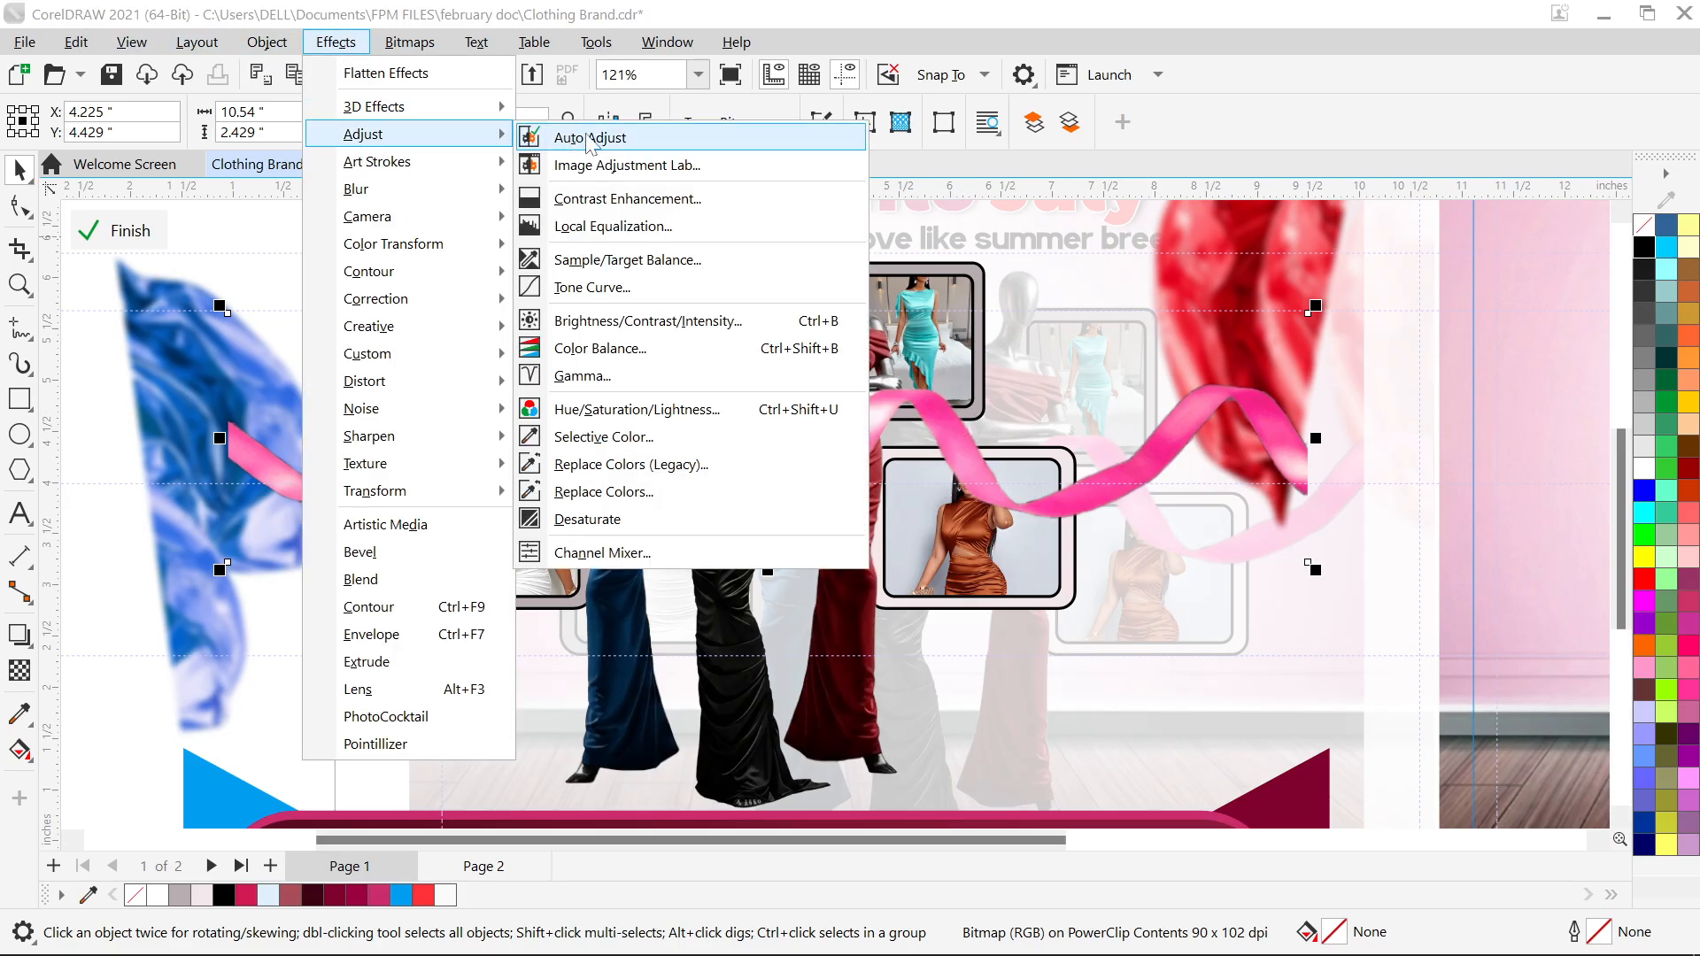
left_click(609, 138)
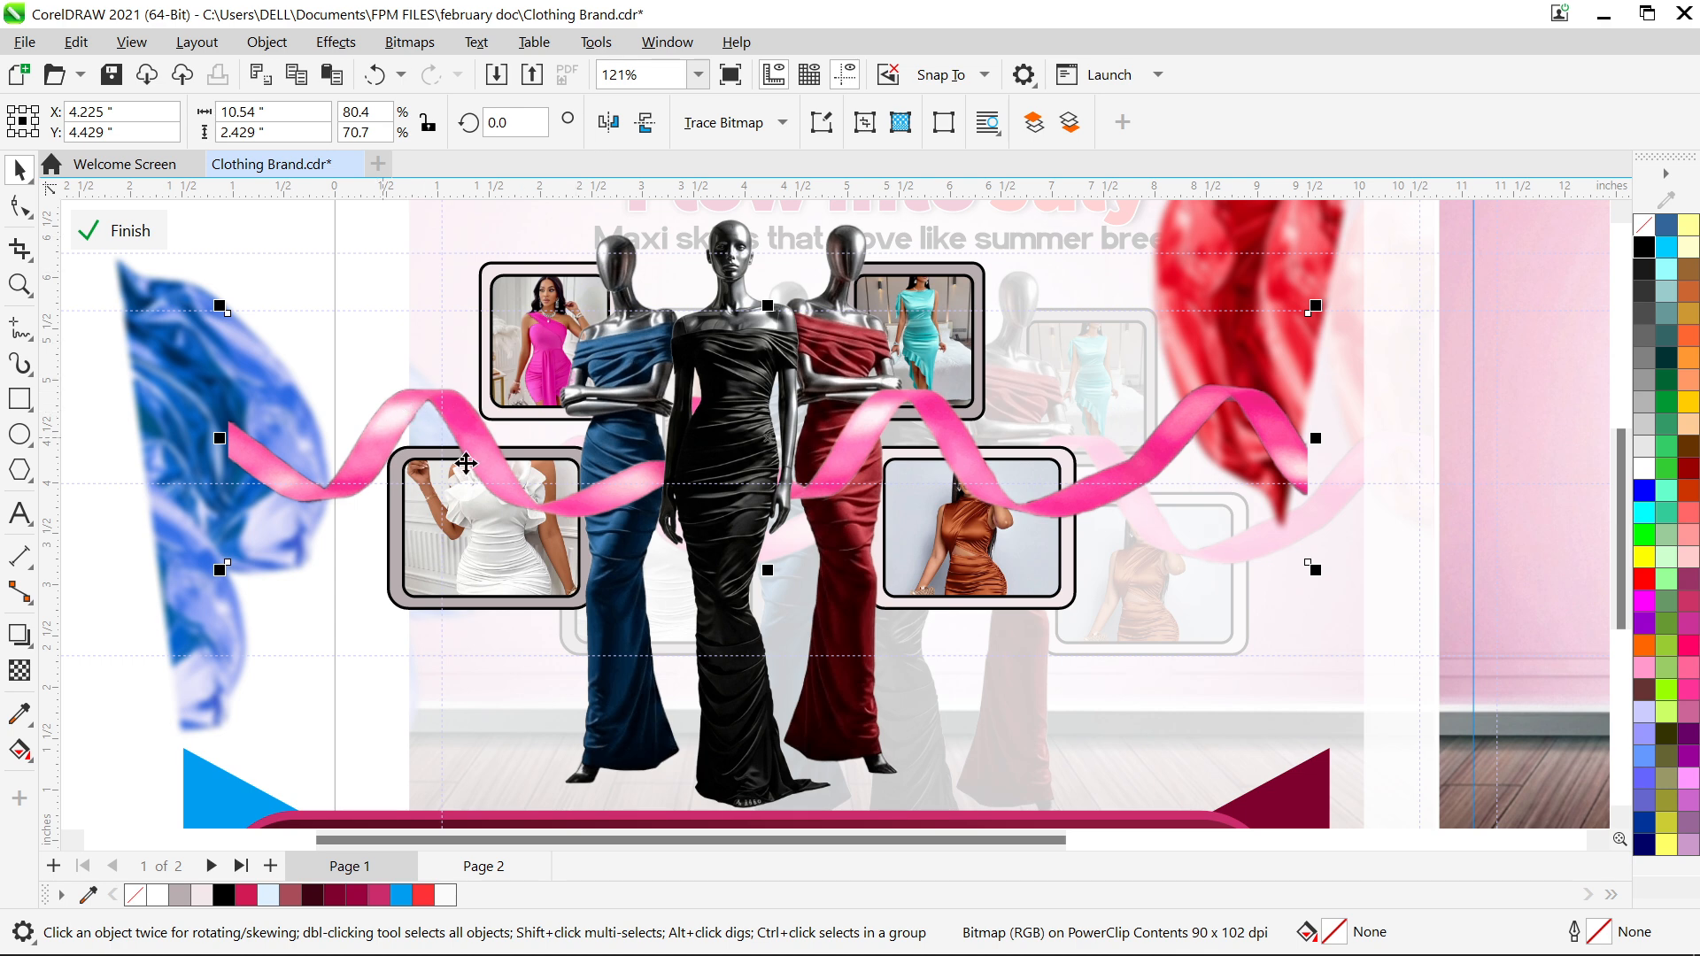
Group the black-dress mannequin, the rear mannequins and the pink ribbon into one object
left_click(645, 382)
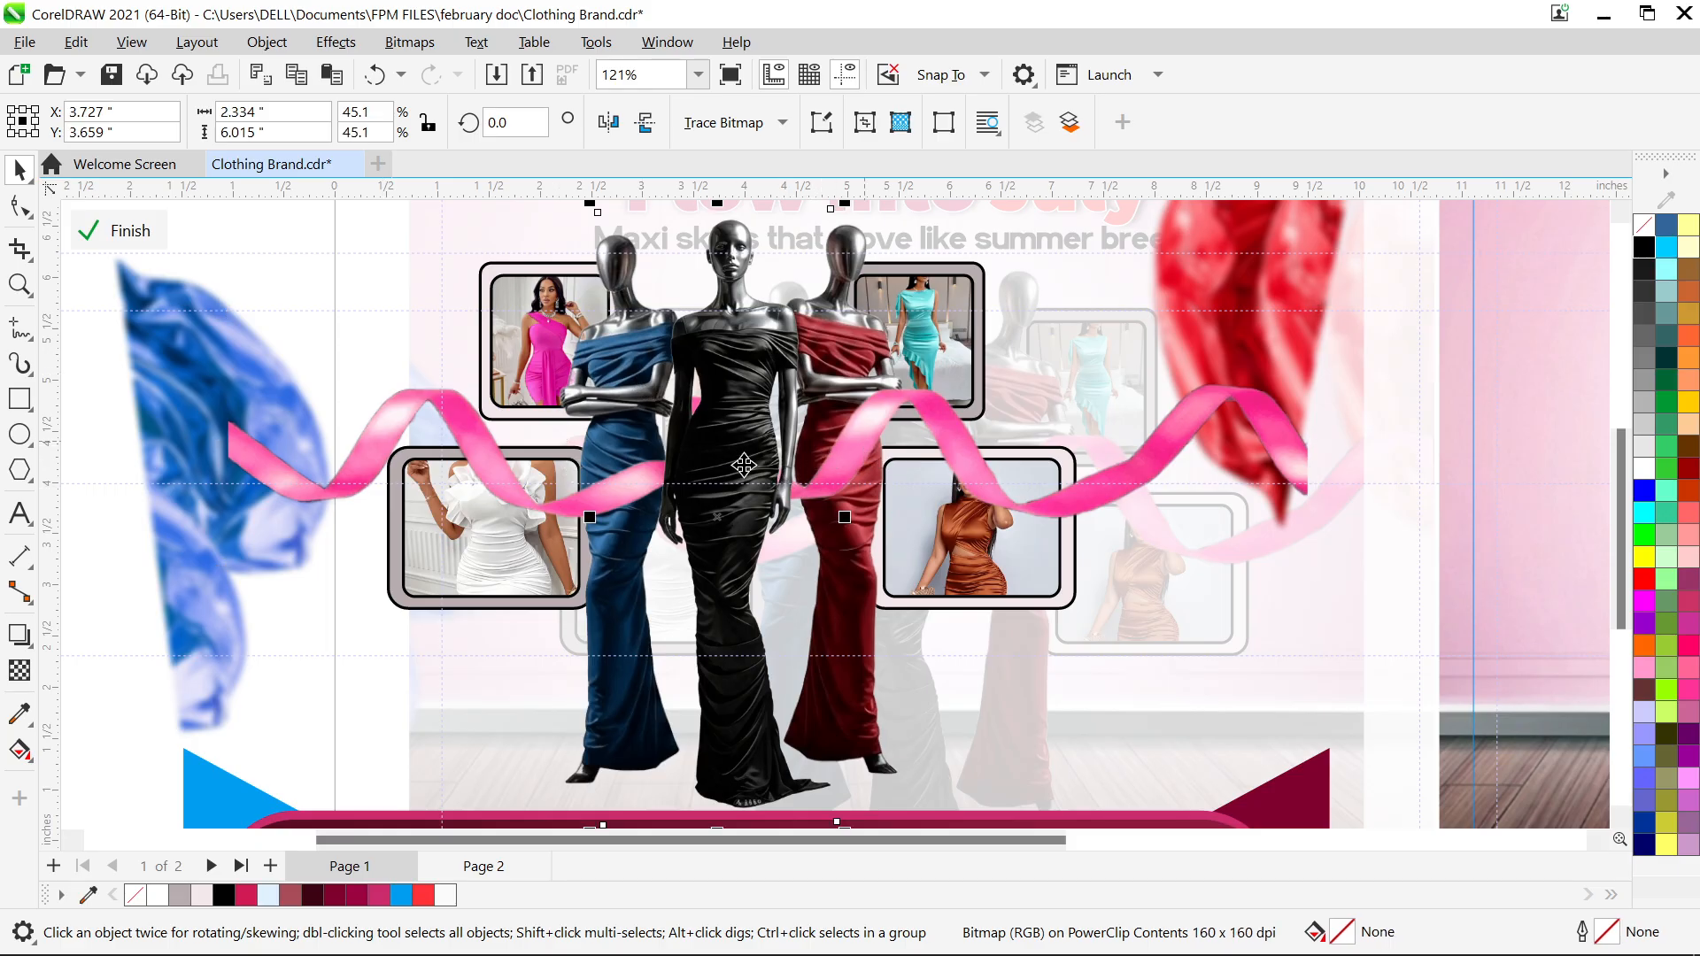
left_click(851, 366)
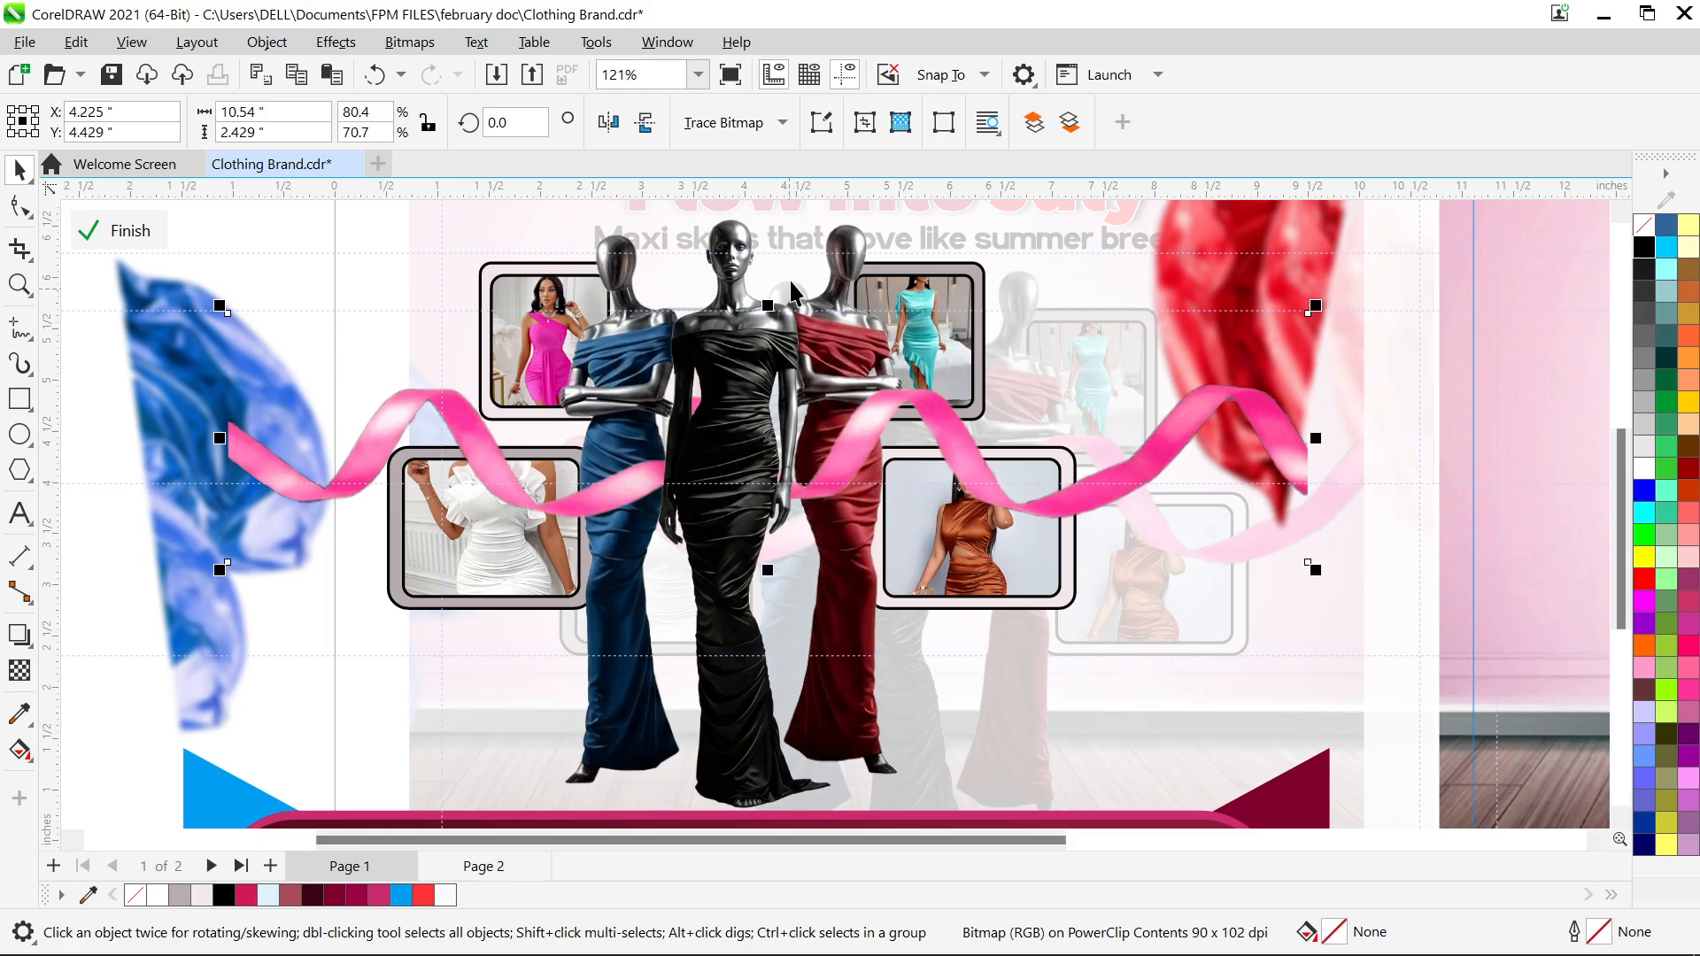
left_click(839, 261)
left_click(803, 248)
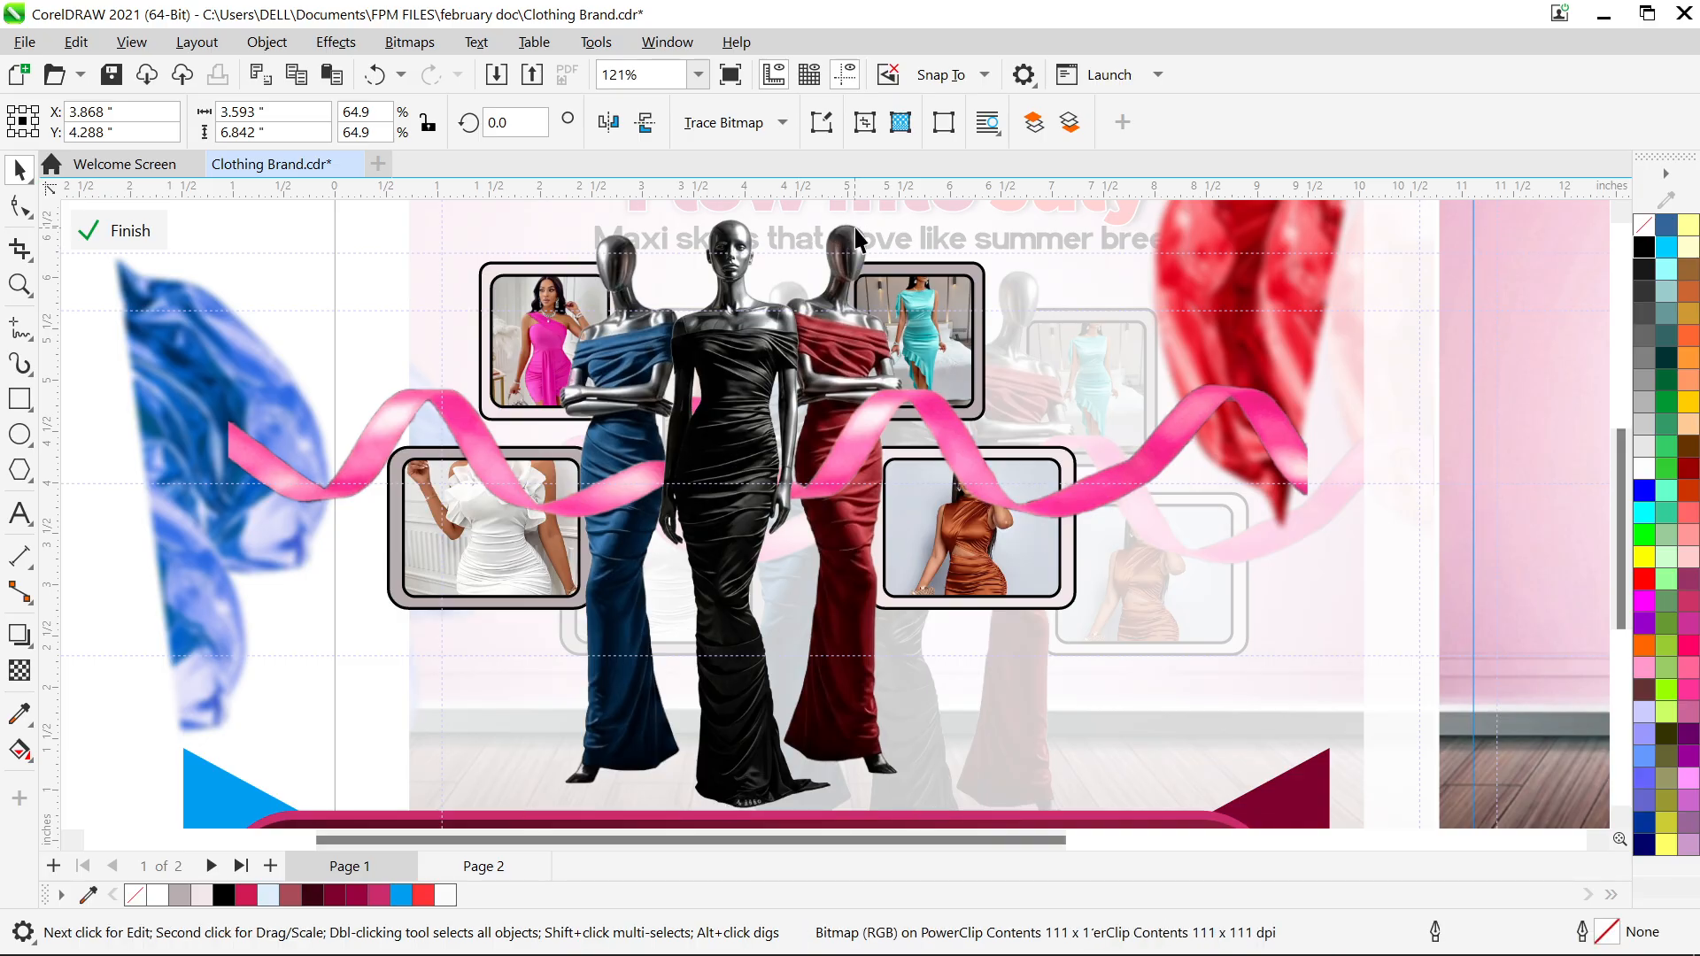
scroll(855, 232, "down", 3)
scroll(855, 236, "up", 2)
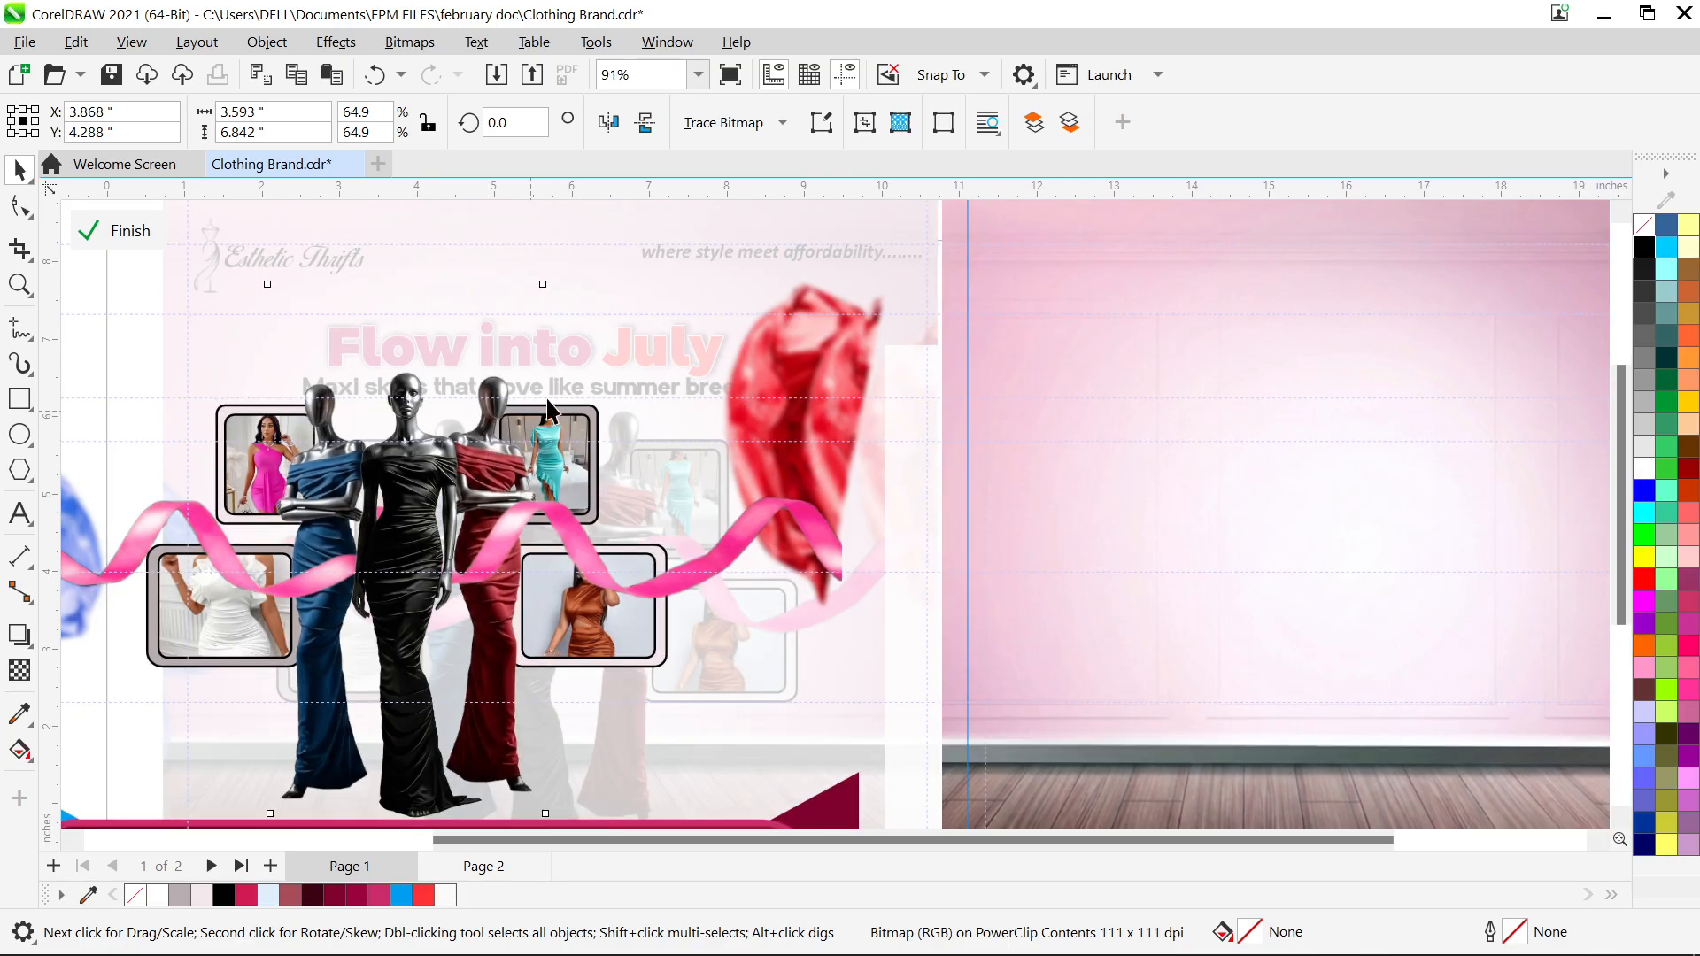
left_click(738, 319)
left_click(414, 409)
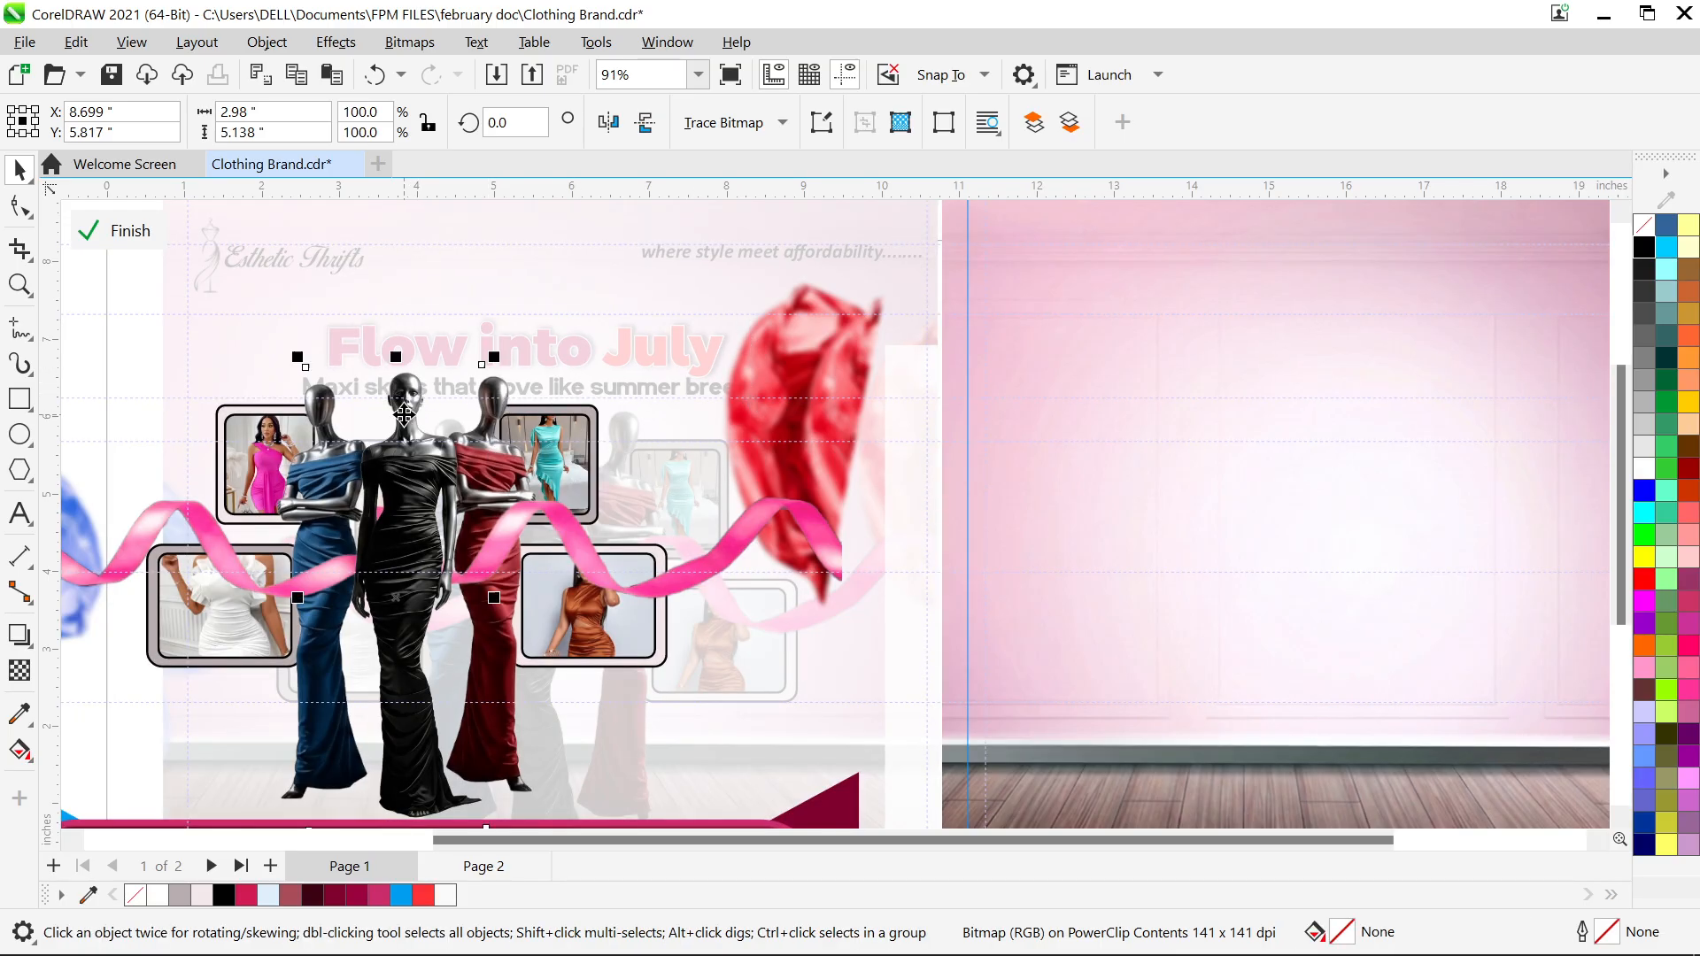
left_click(501, 396, "shift")
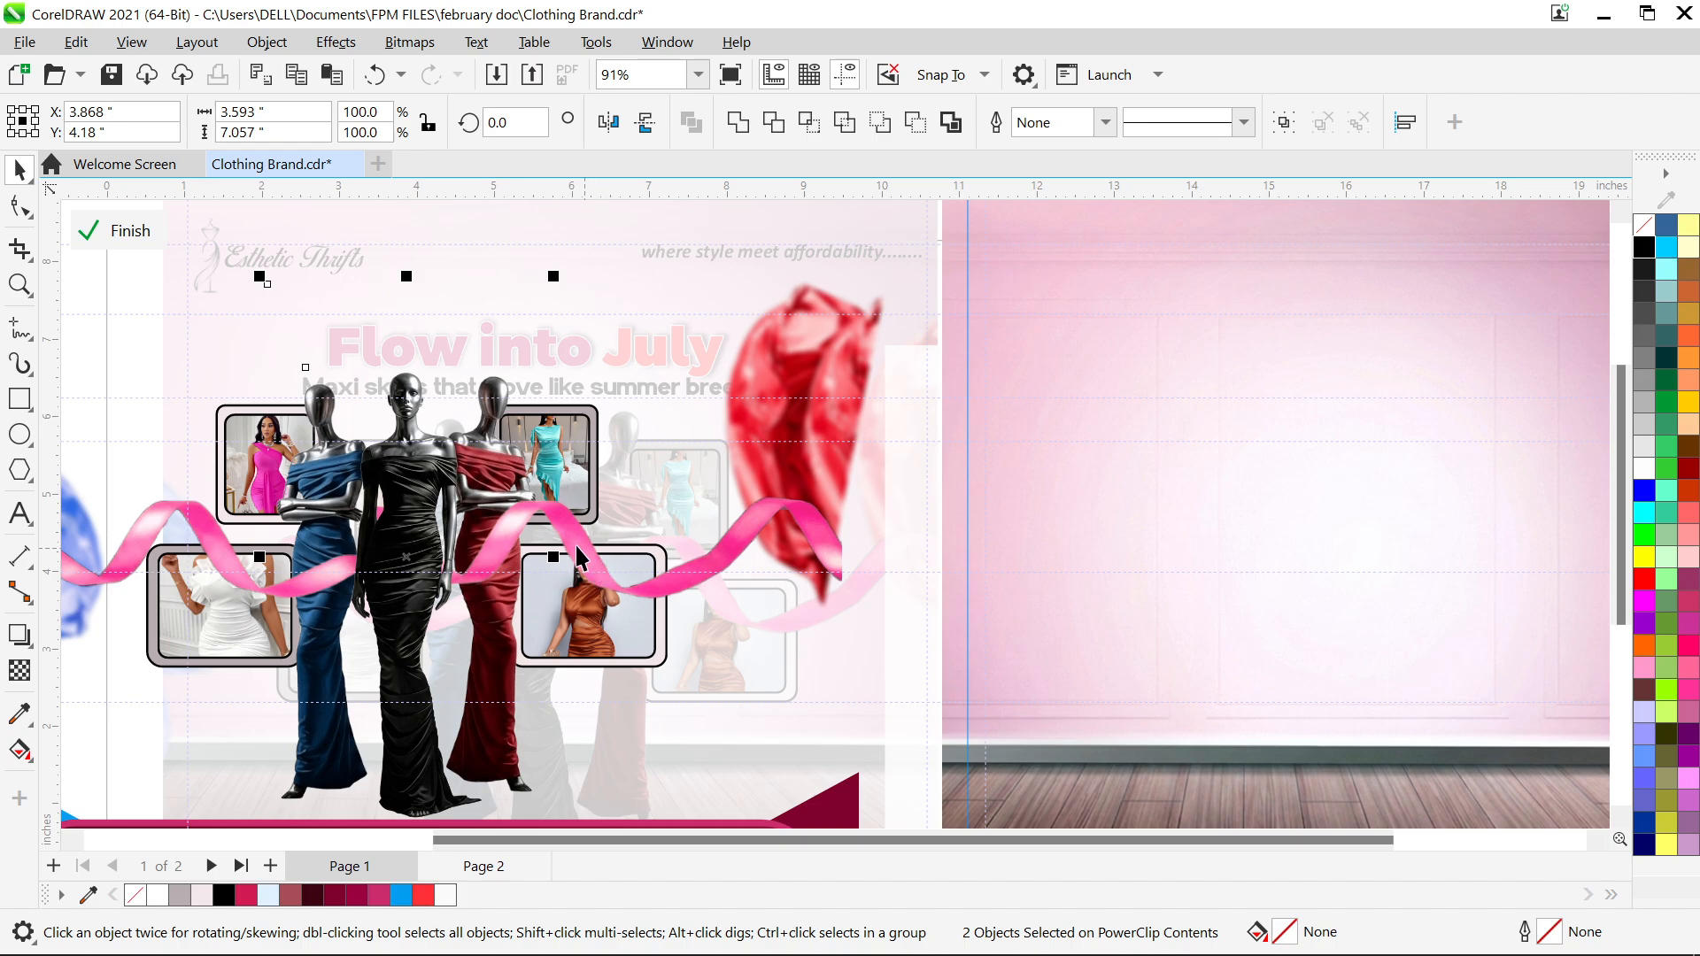
left_click(574, 544, "shift")
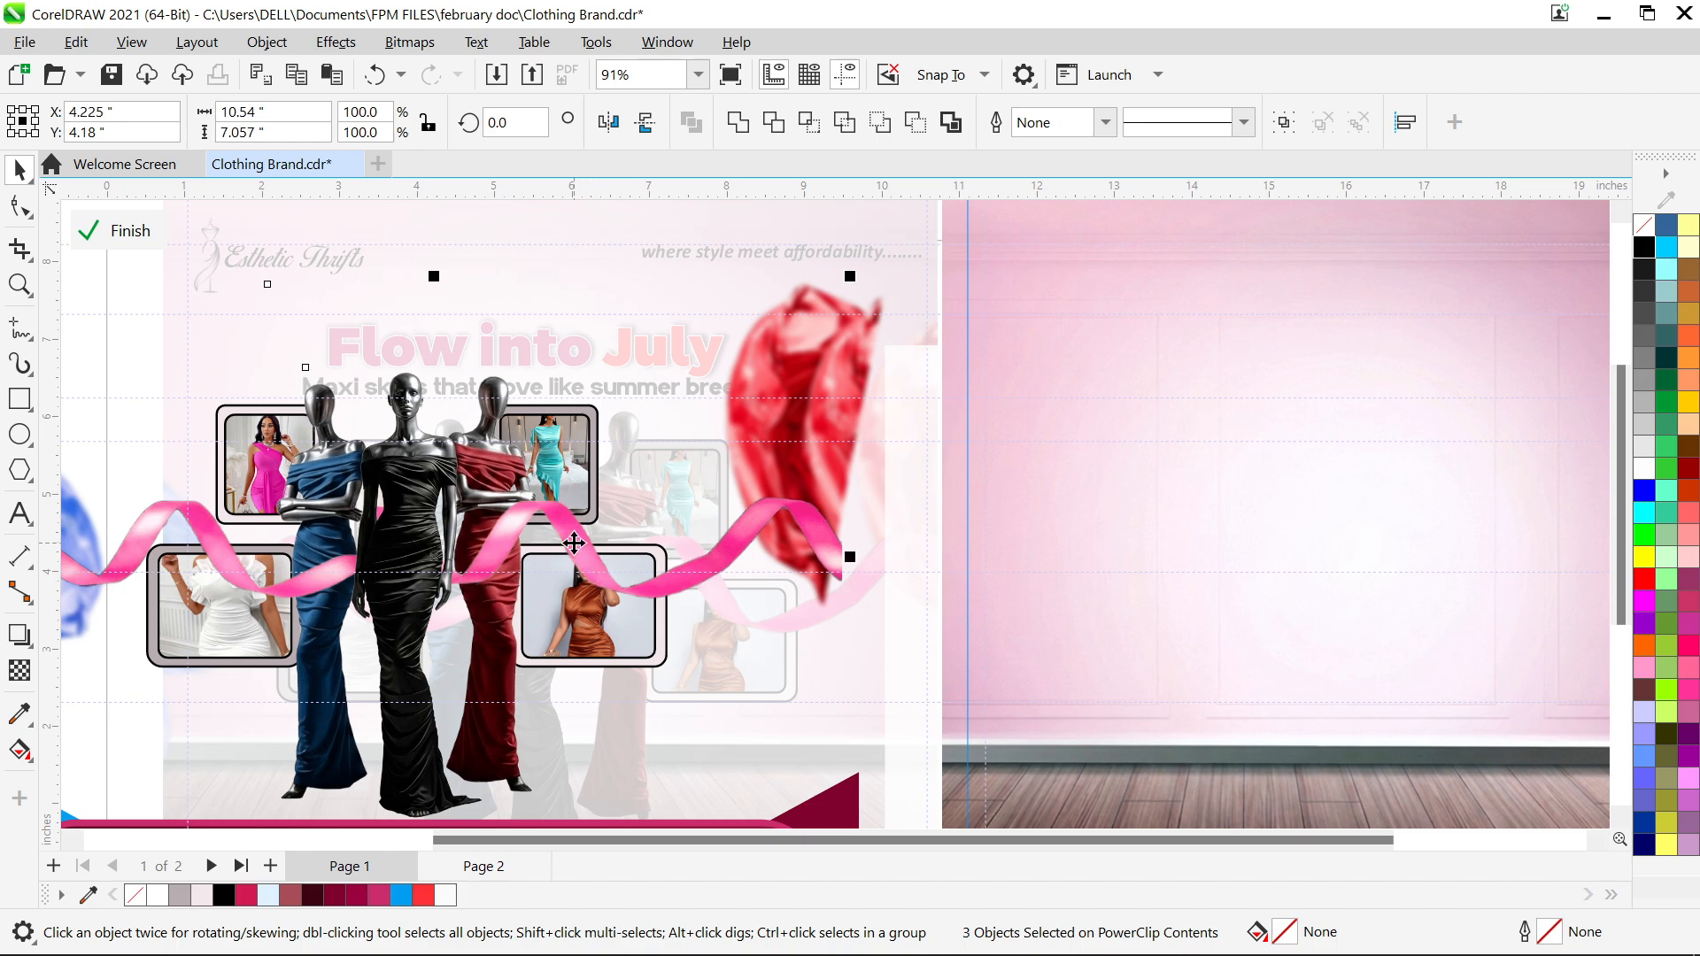
key("ctrl+g")
Try to move the mannequin and ribbon group to X 11.065 and Y 3.391 inches
scroll(574, 547, "down", 1)
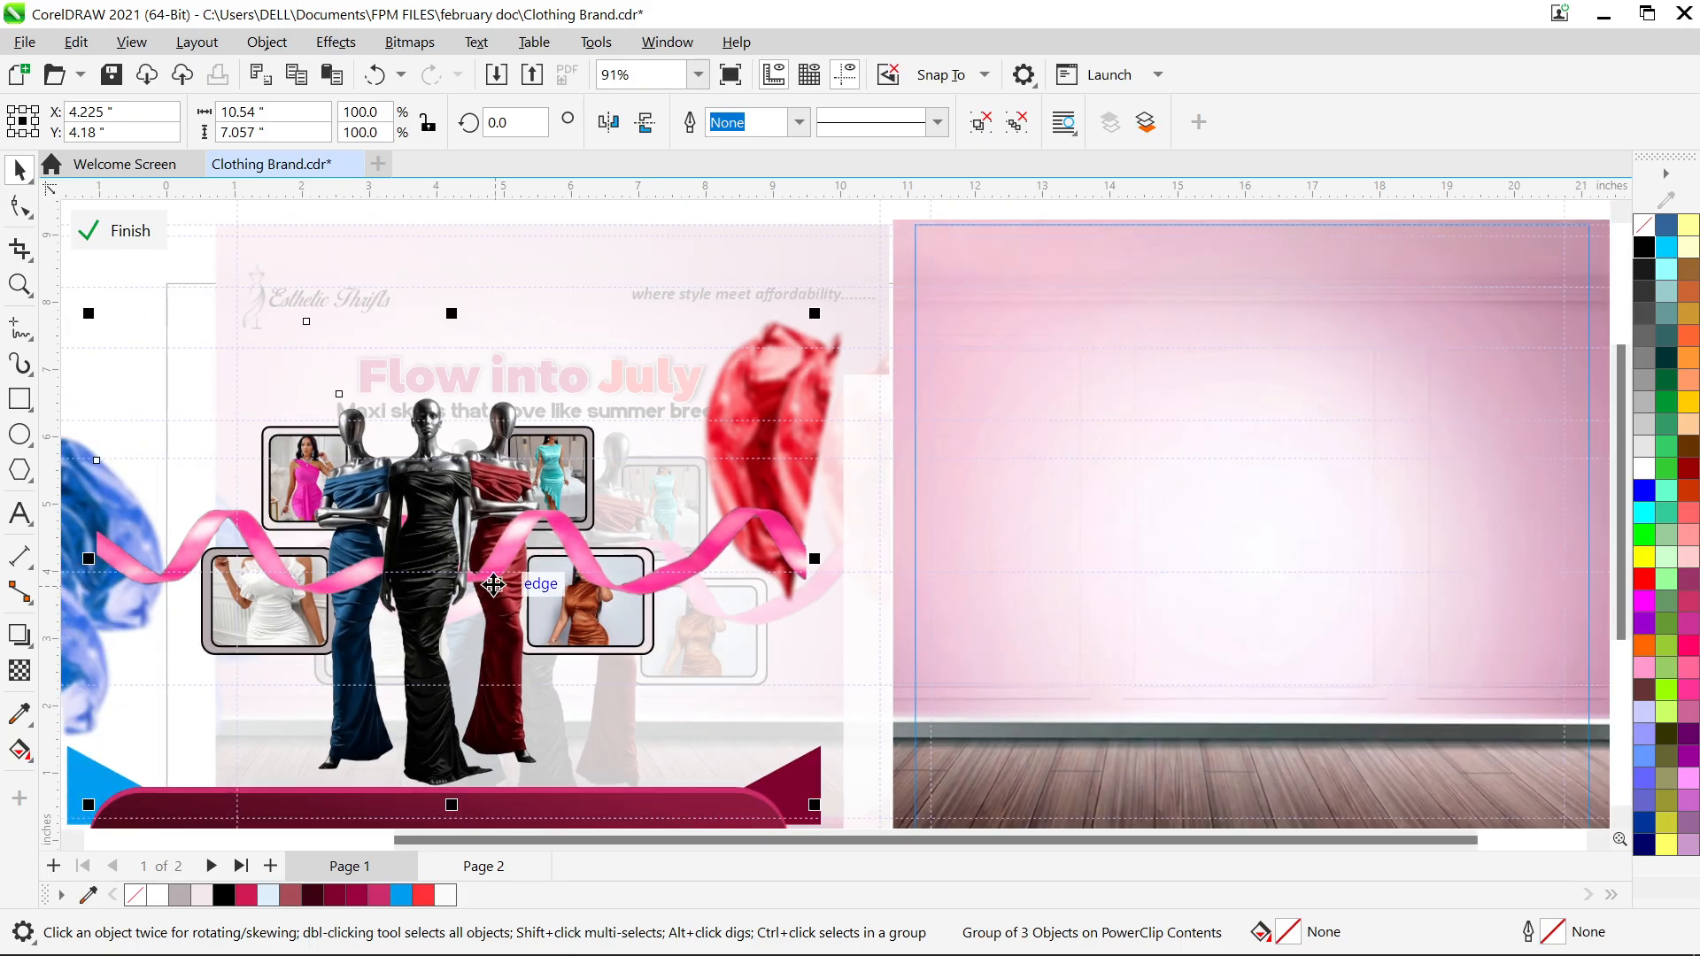
left_click_drag(559, 632, 890, 648)
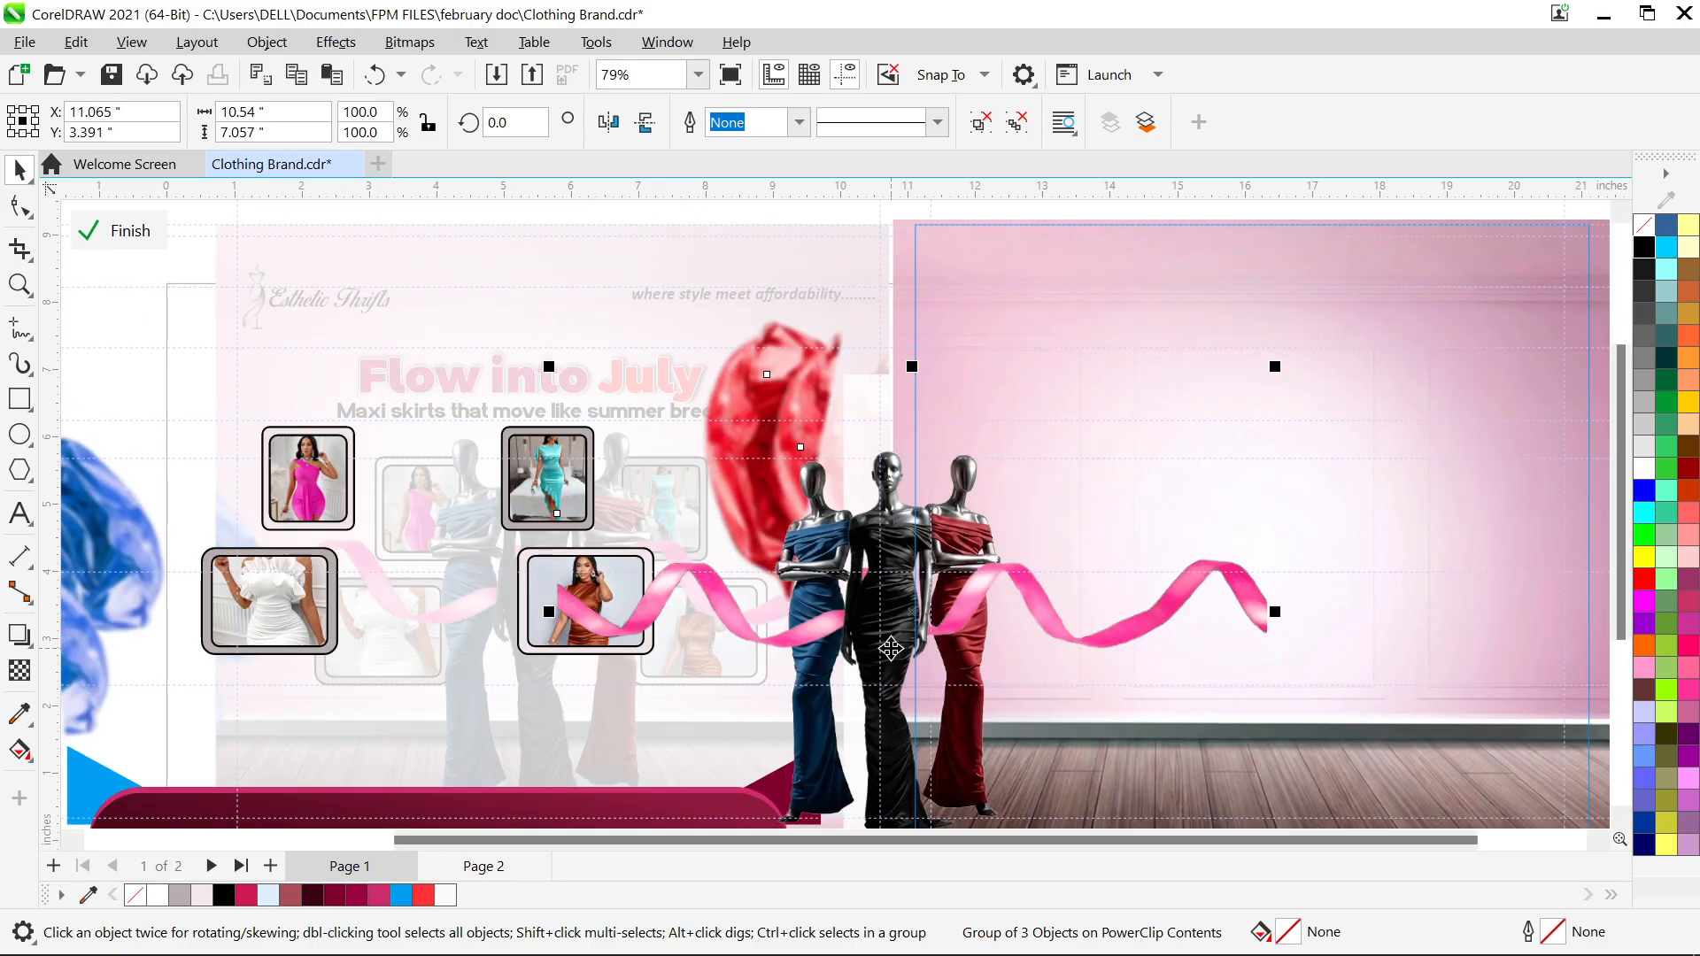
key("ctrl+z")
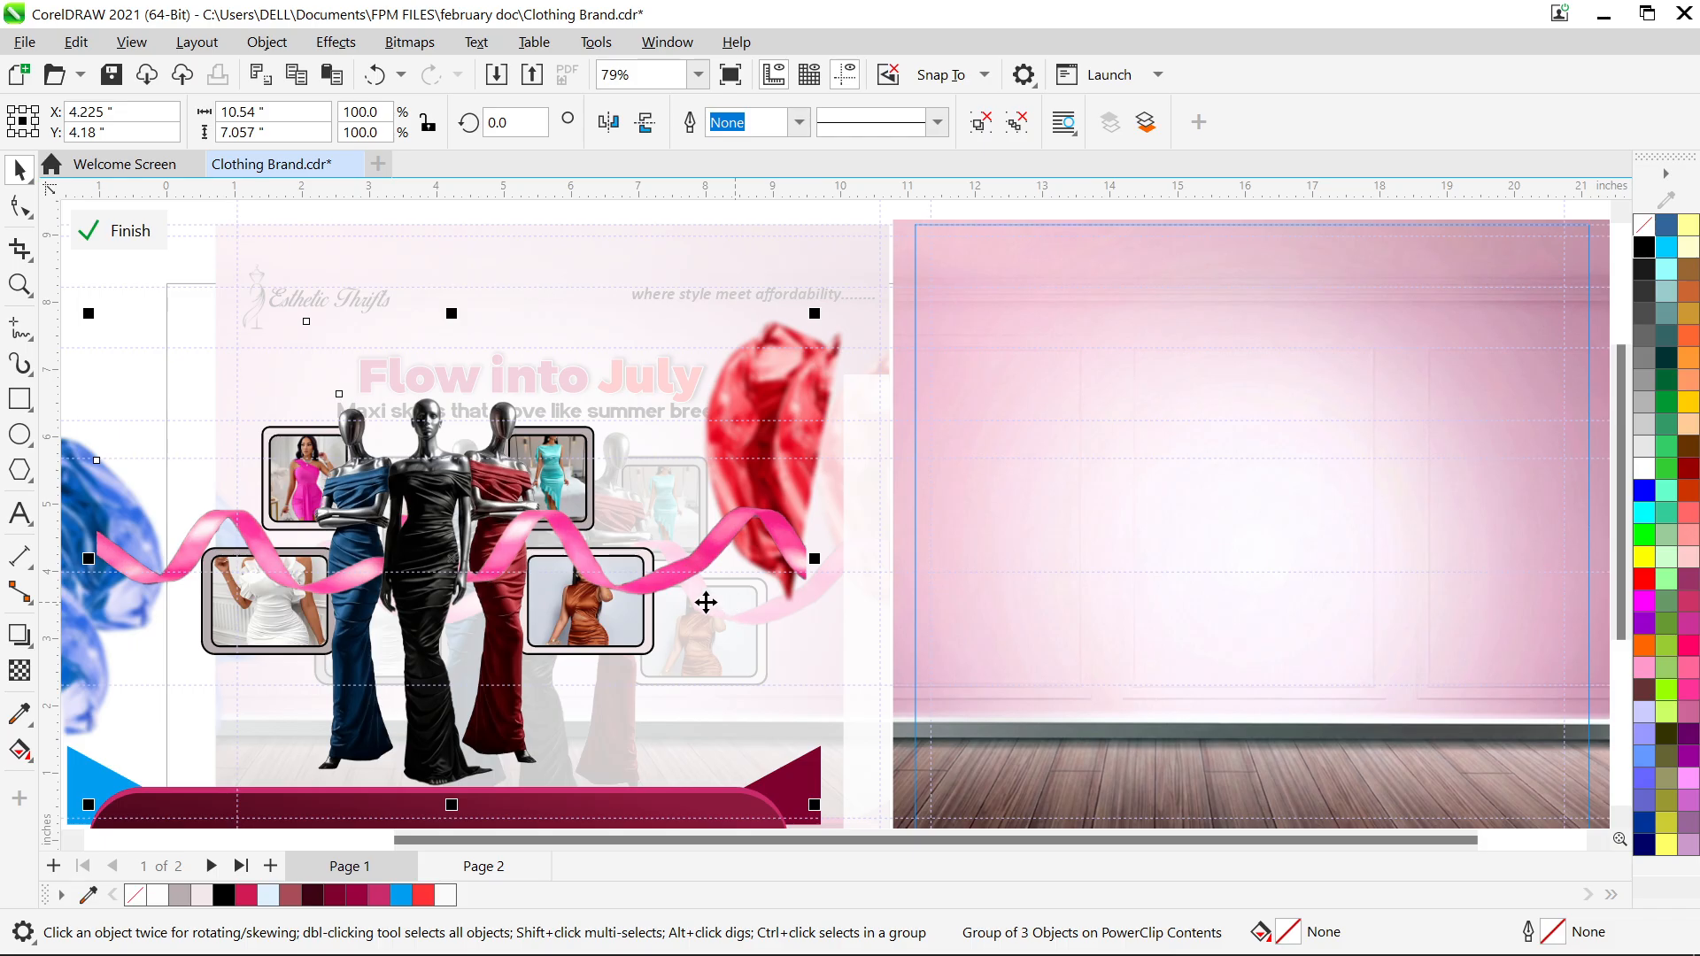
Move the mannequin and ribbon group clear of the photo frames, to X -5.661 and Y 4.18 inches
scroll(523, 630, "down", 3)
left_click_drag(531, 641, 164, 654)
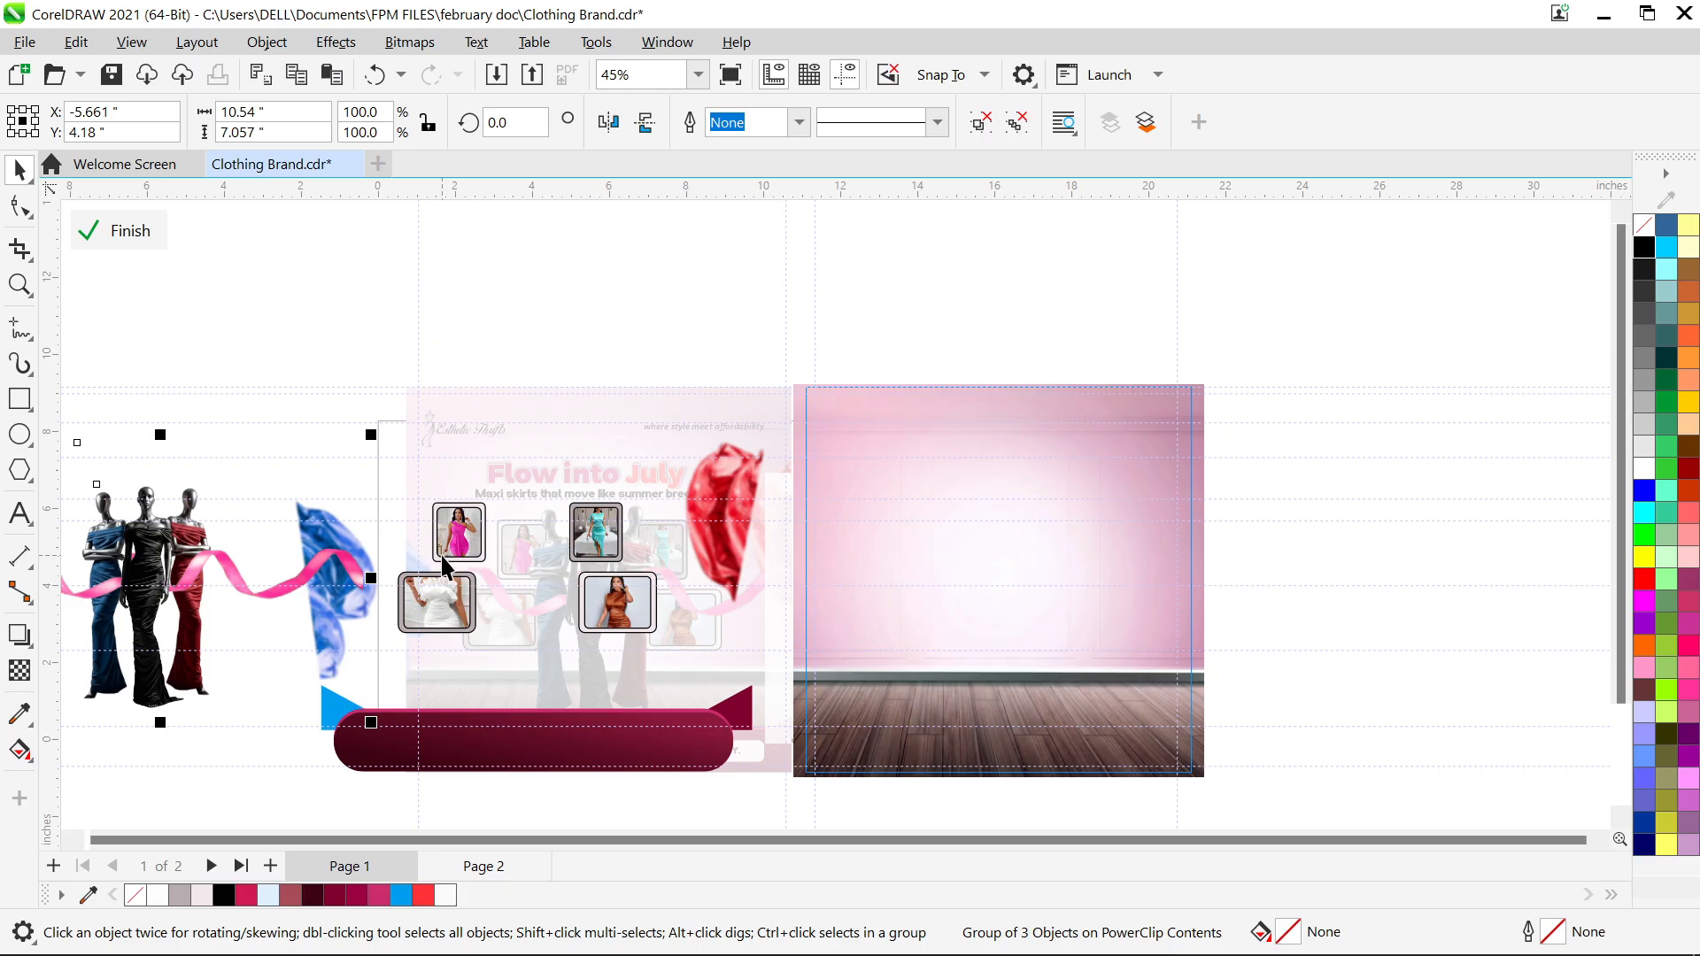
Draw a rectangle about 1.32 by 1.43 inches between the pink-dress and turquoise-dress frames
scroll(442, 566, "up", 7)
scroll(442, 566, "up", 1)
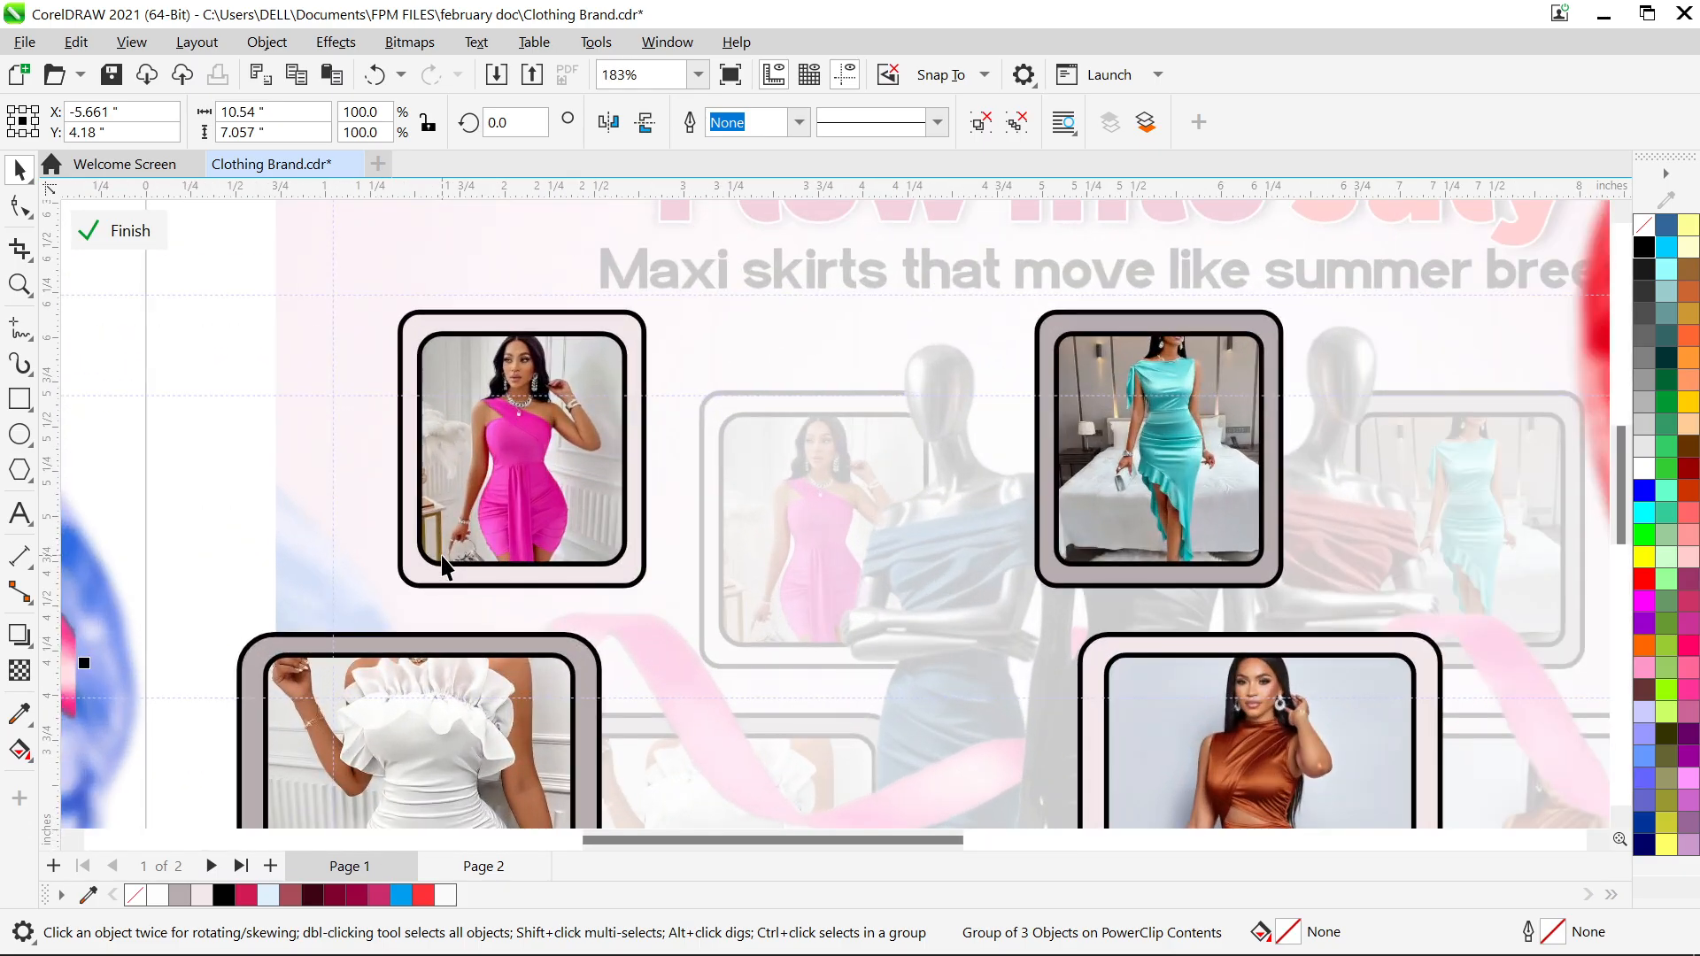
left_click(549, 424)
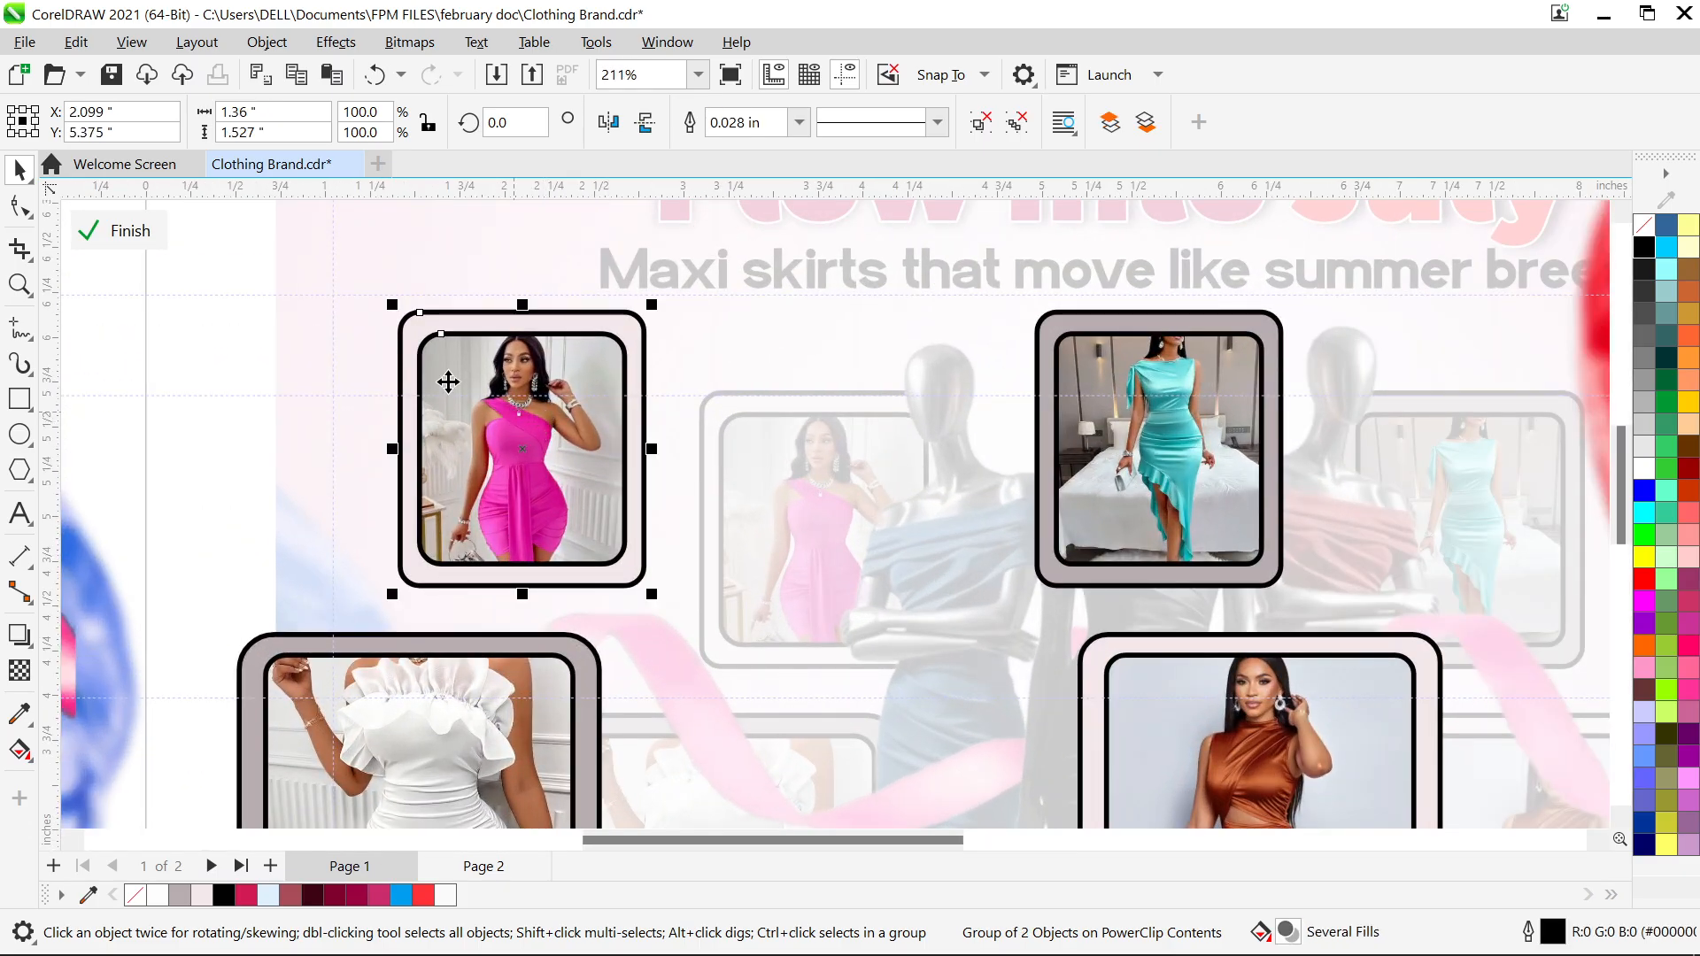
left_click(19, 399)
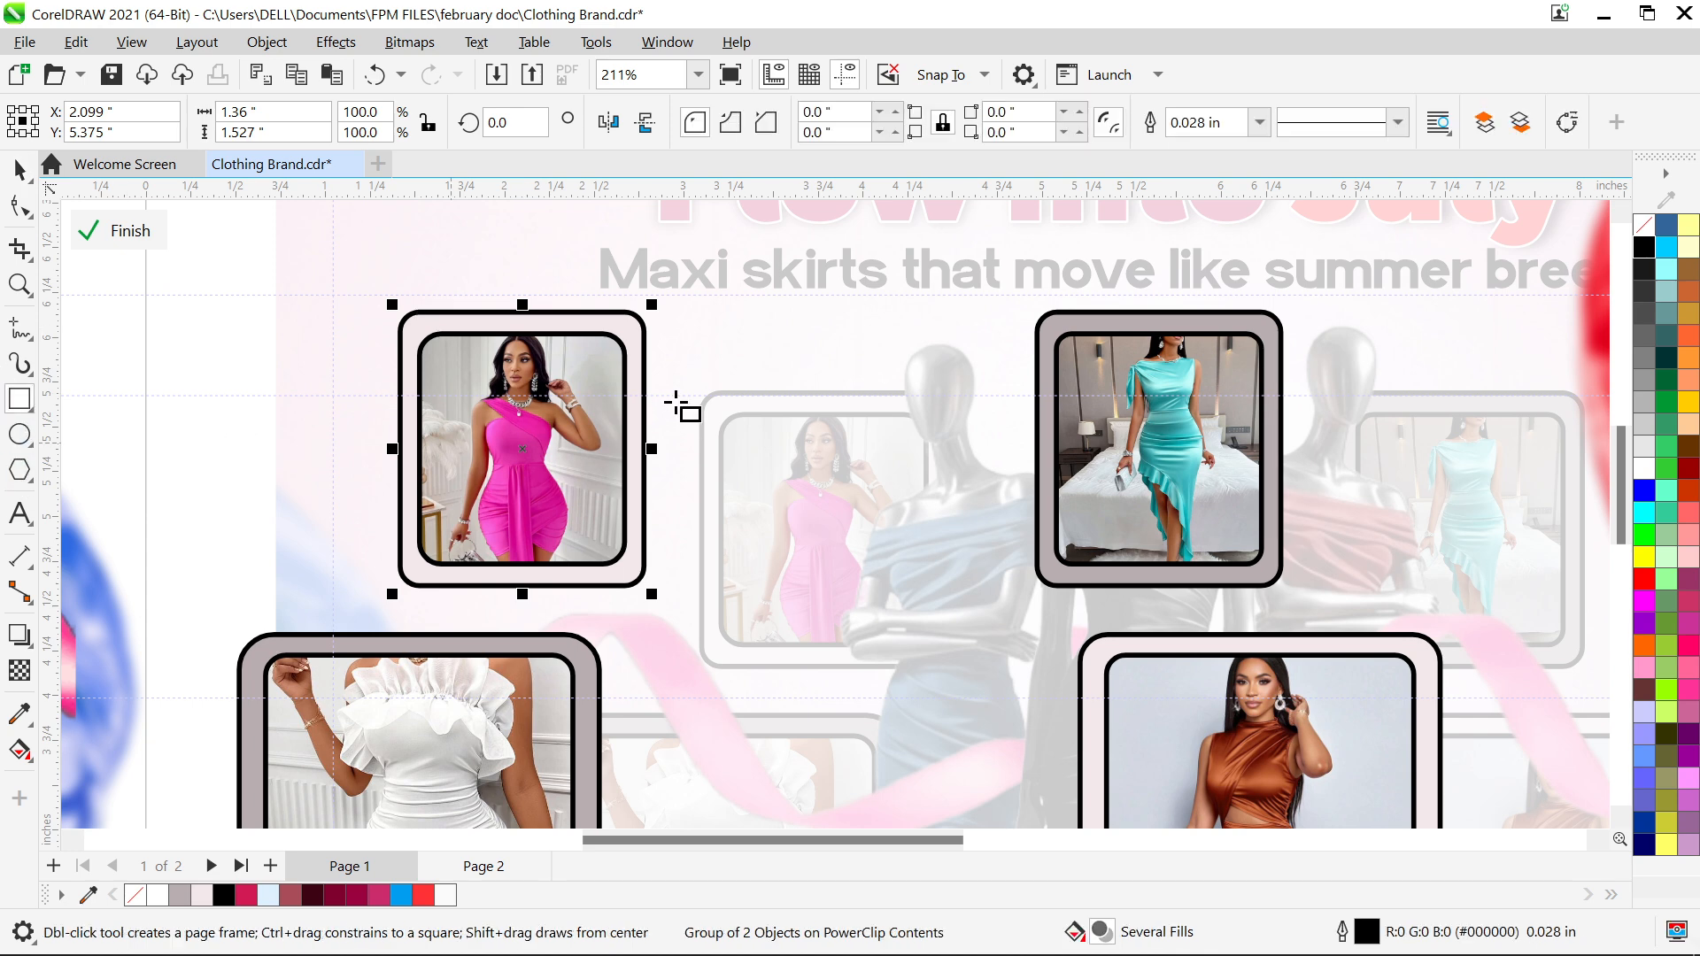
left_click_drag(675, 344, 912, 602)
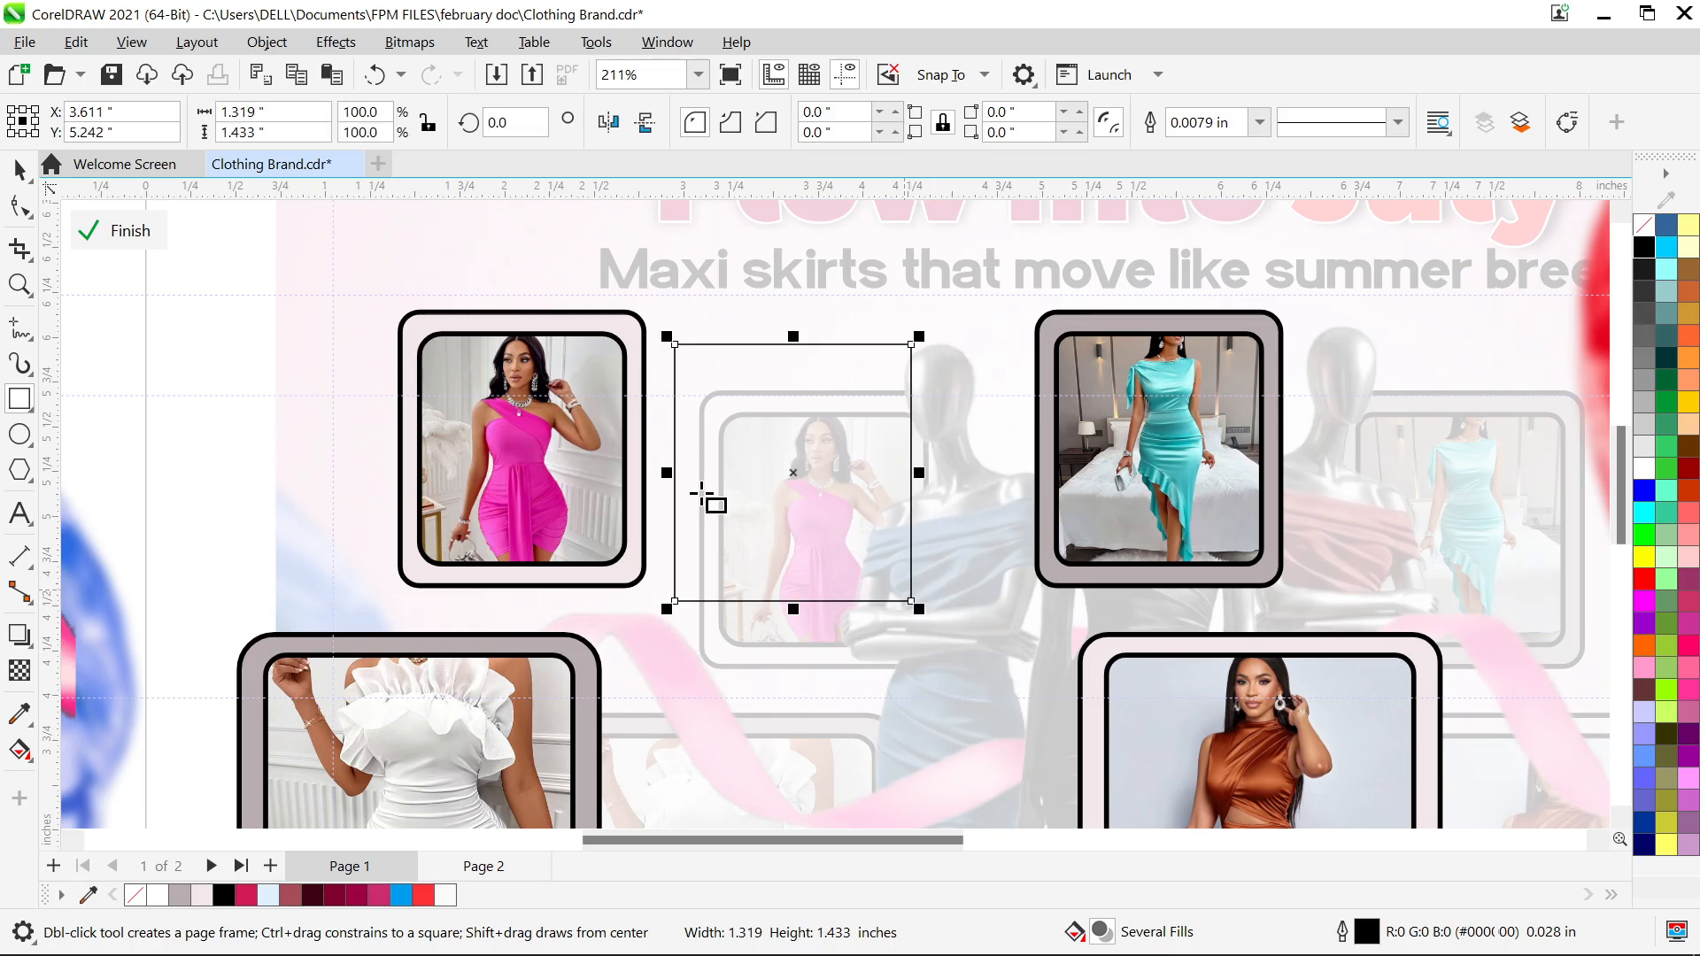
Round all four corners of the new rectangle to a radius of about 0.222 inches
left_click(19, 168)
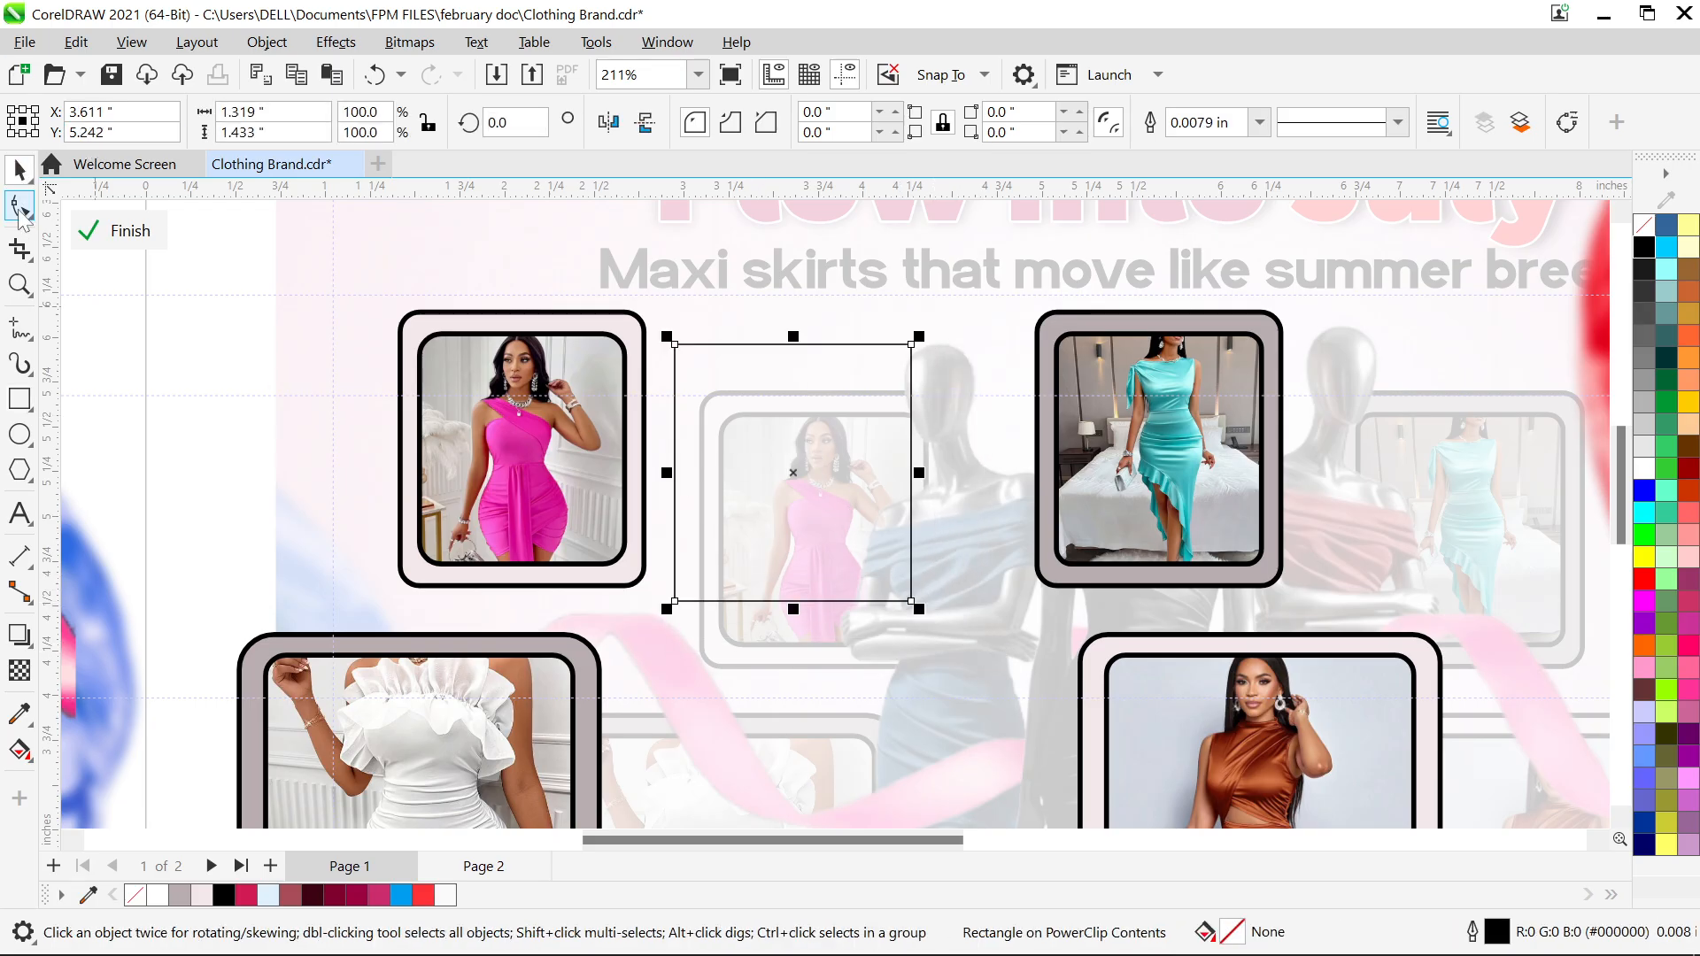
left_click(20, 209)
left_click_drag(674, 345, 714, 347)
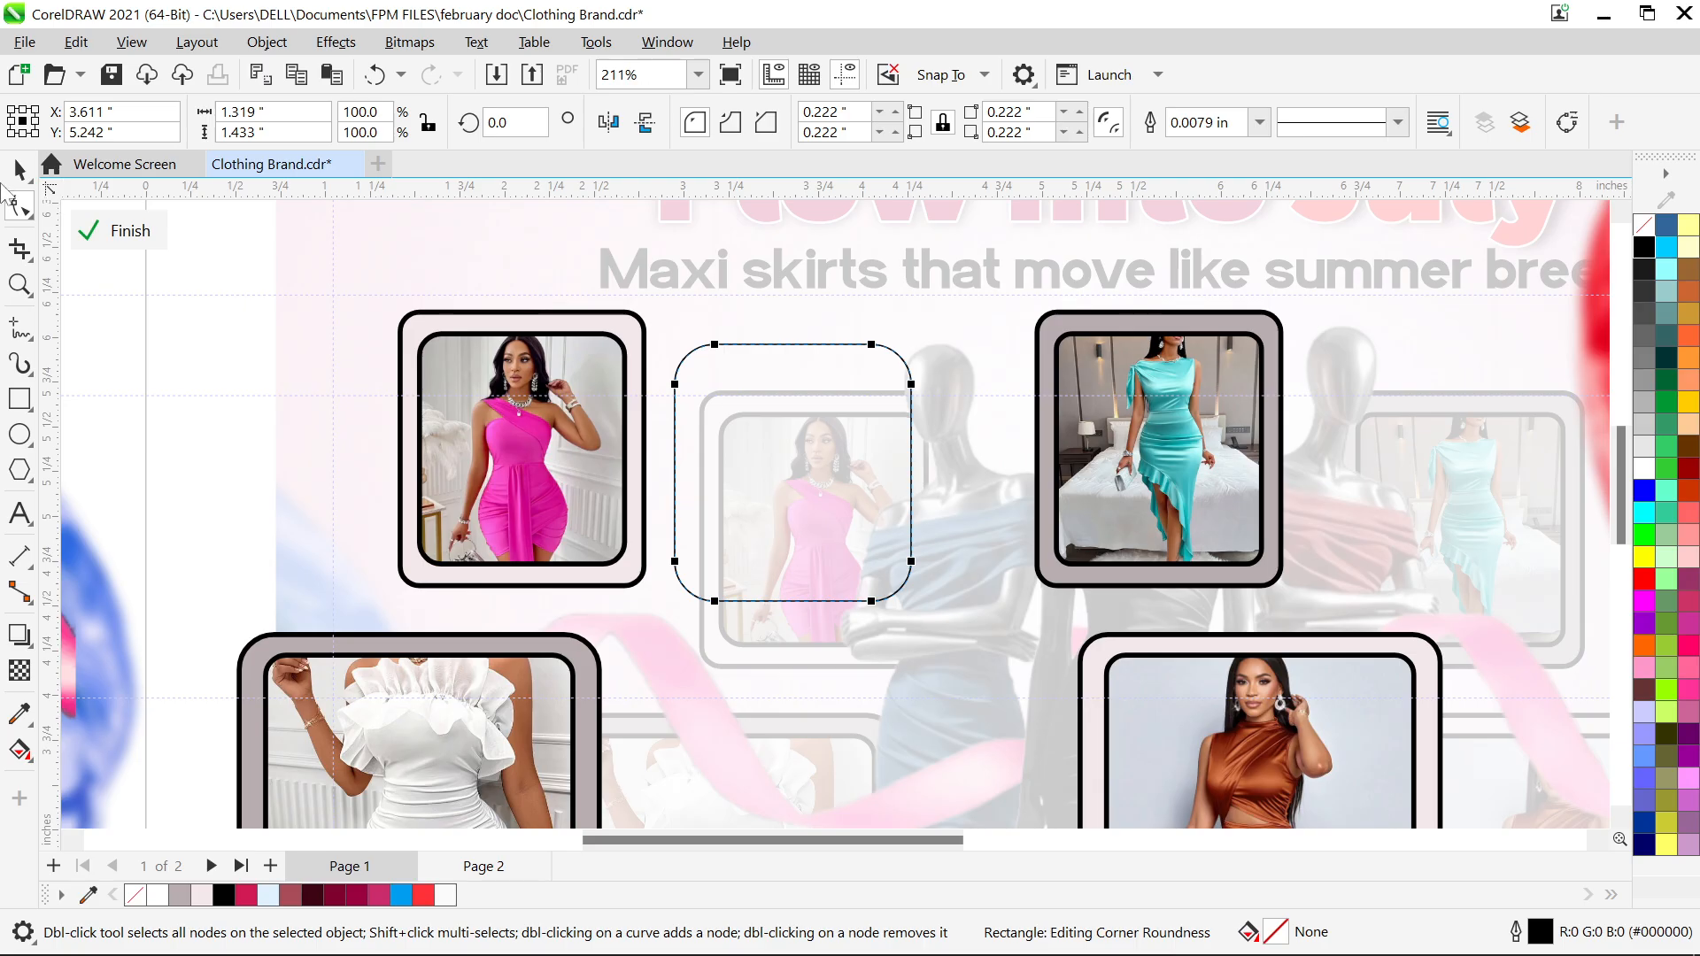
Create a concentric duplicate of the rounded rectangle inside it, scaled to 82%, about 1.08 by 1.18 inches
left_click(19, 168)
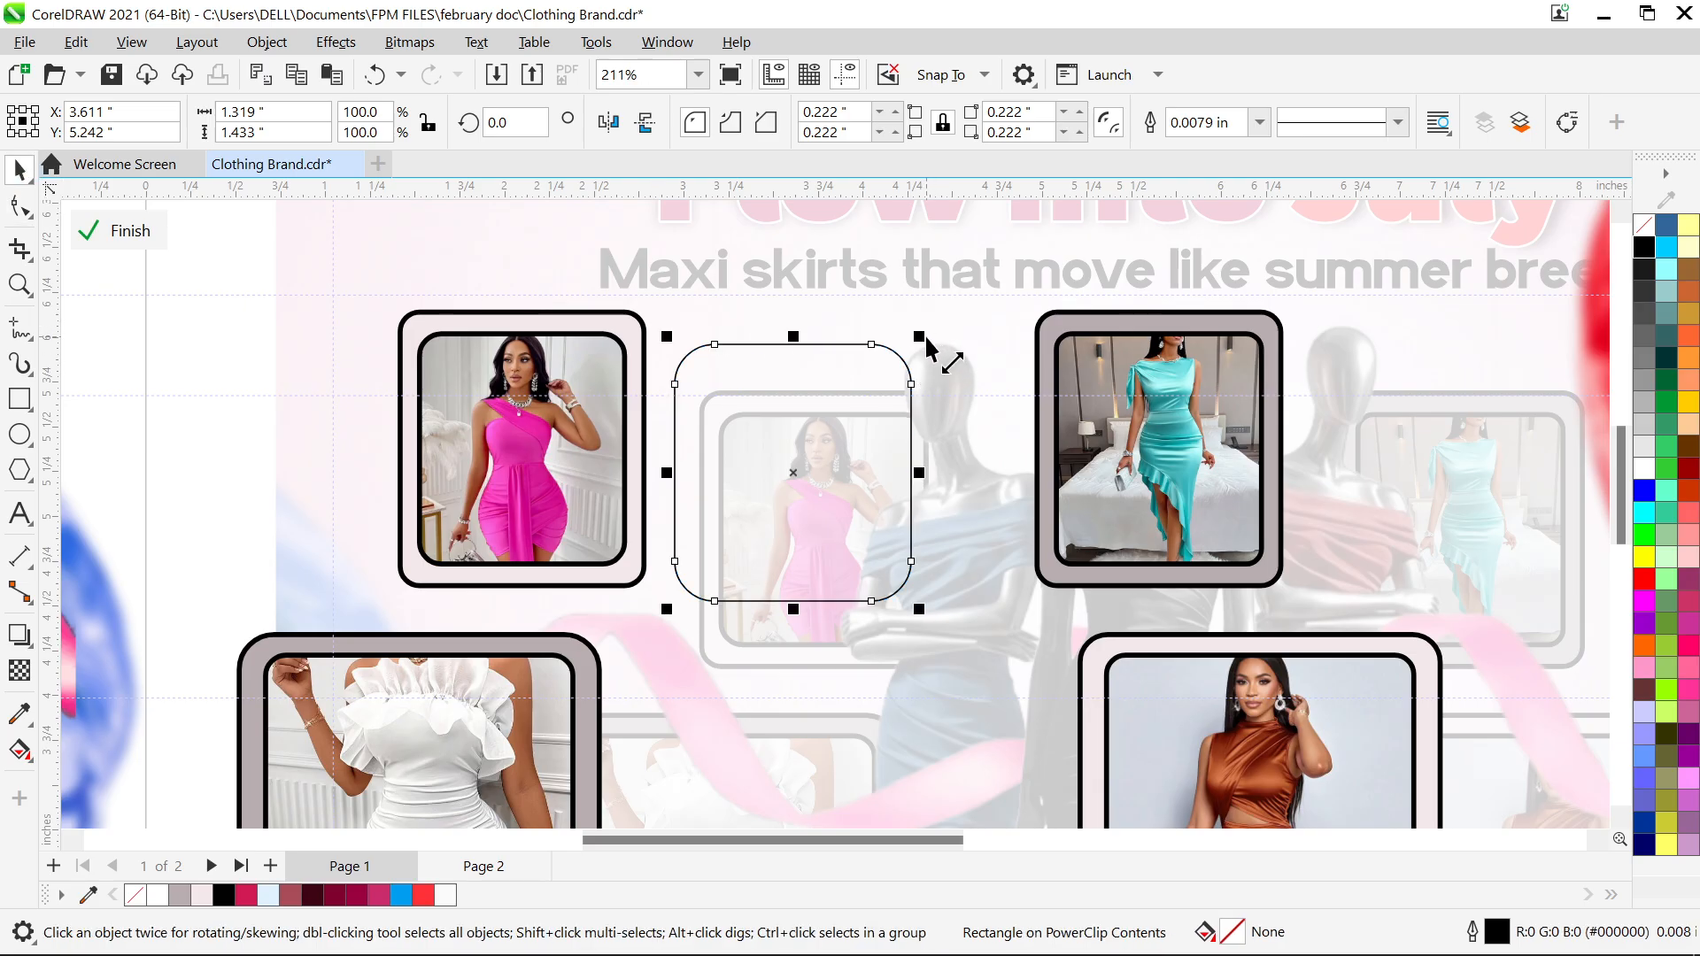
left_click_drag(918, 336, 904, 358)
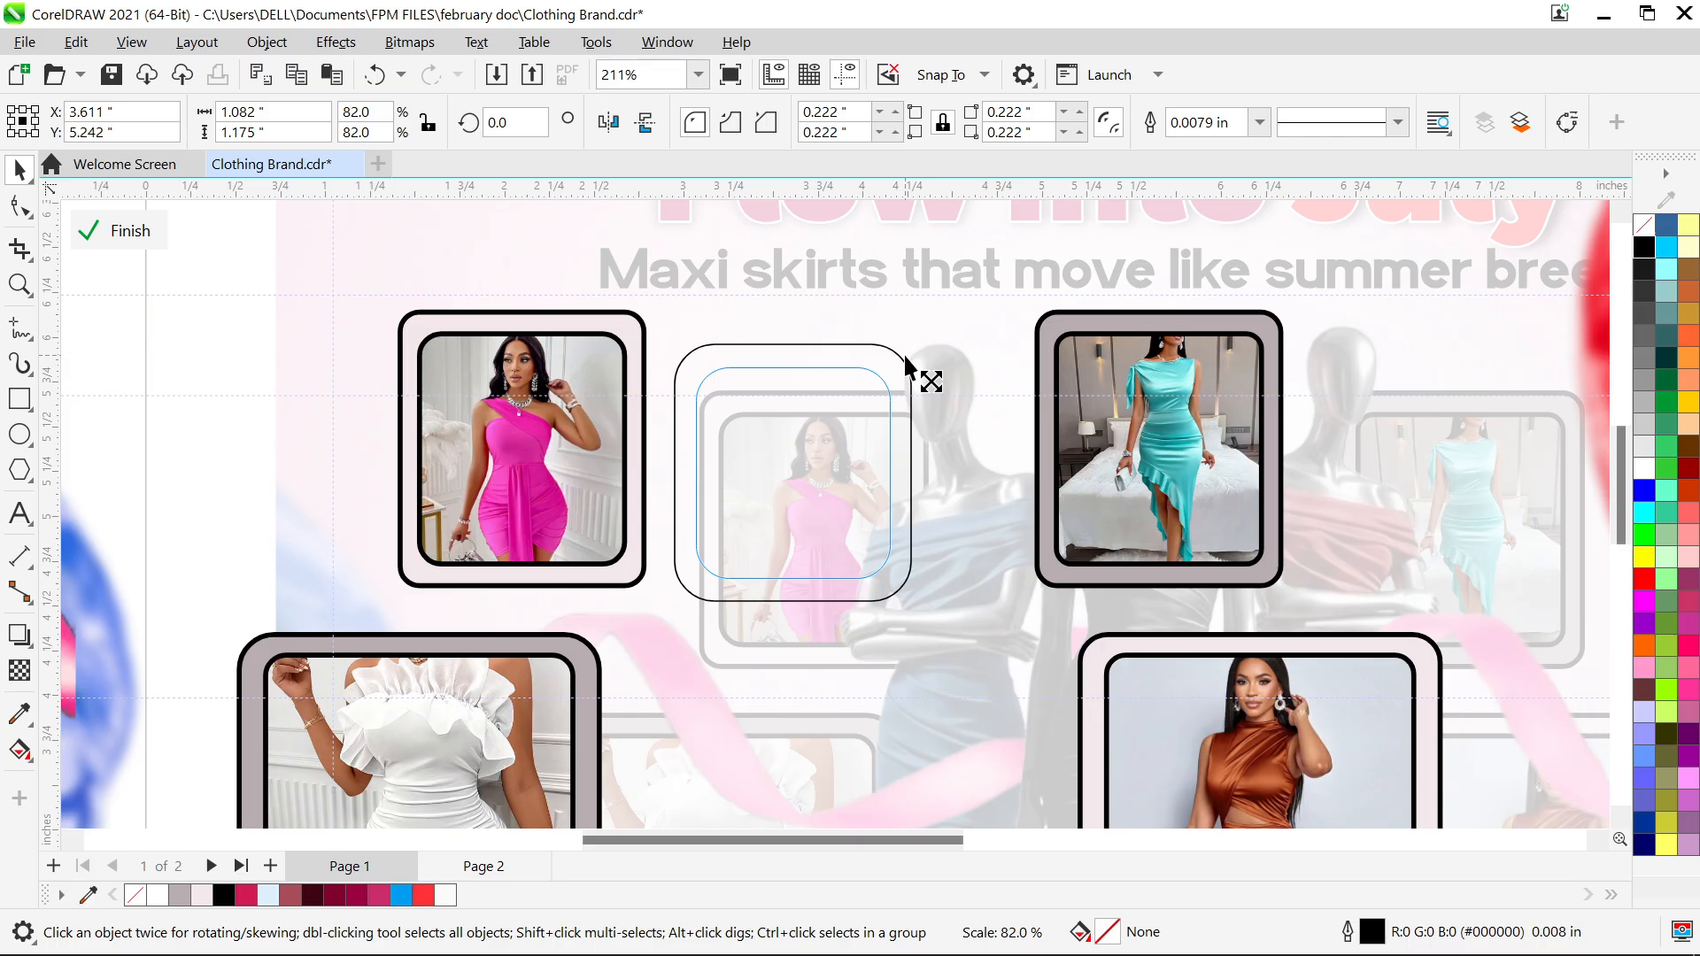
left_click_drag(905, 359, 905, 359)
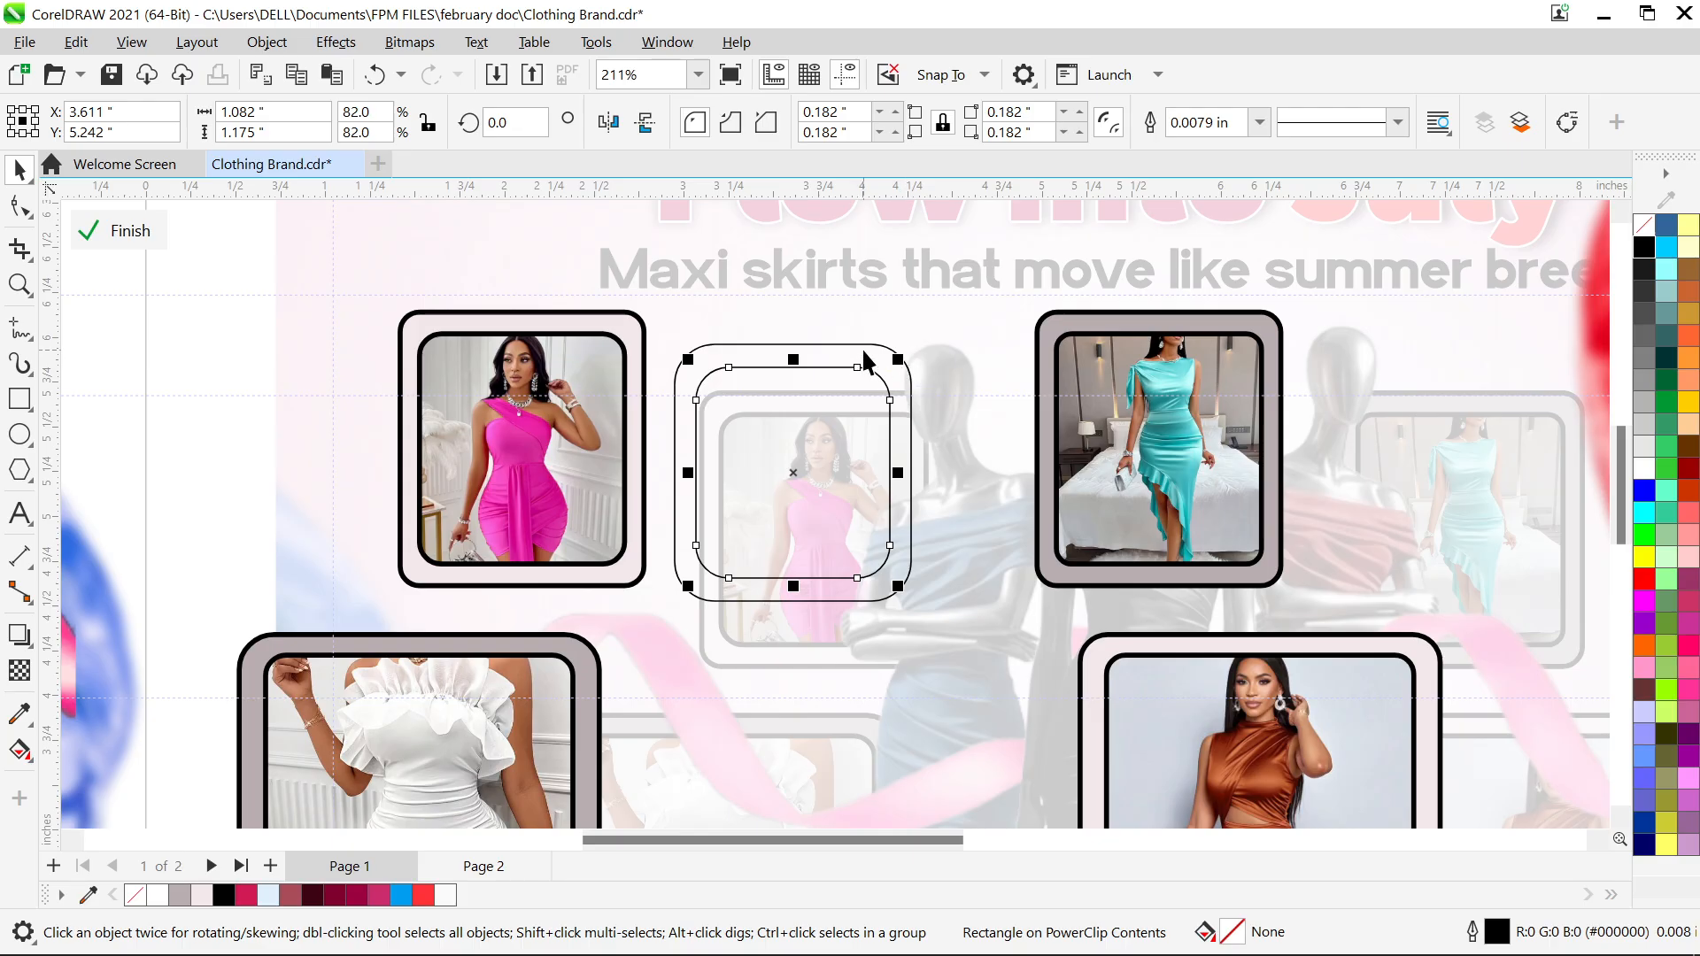
Set the outline width of both rounded rectangles to 0.028 inches
left_click(862, 347, "shift")
key("F12")
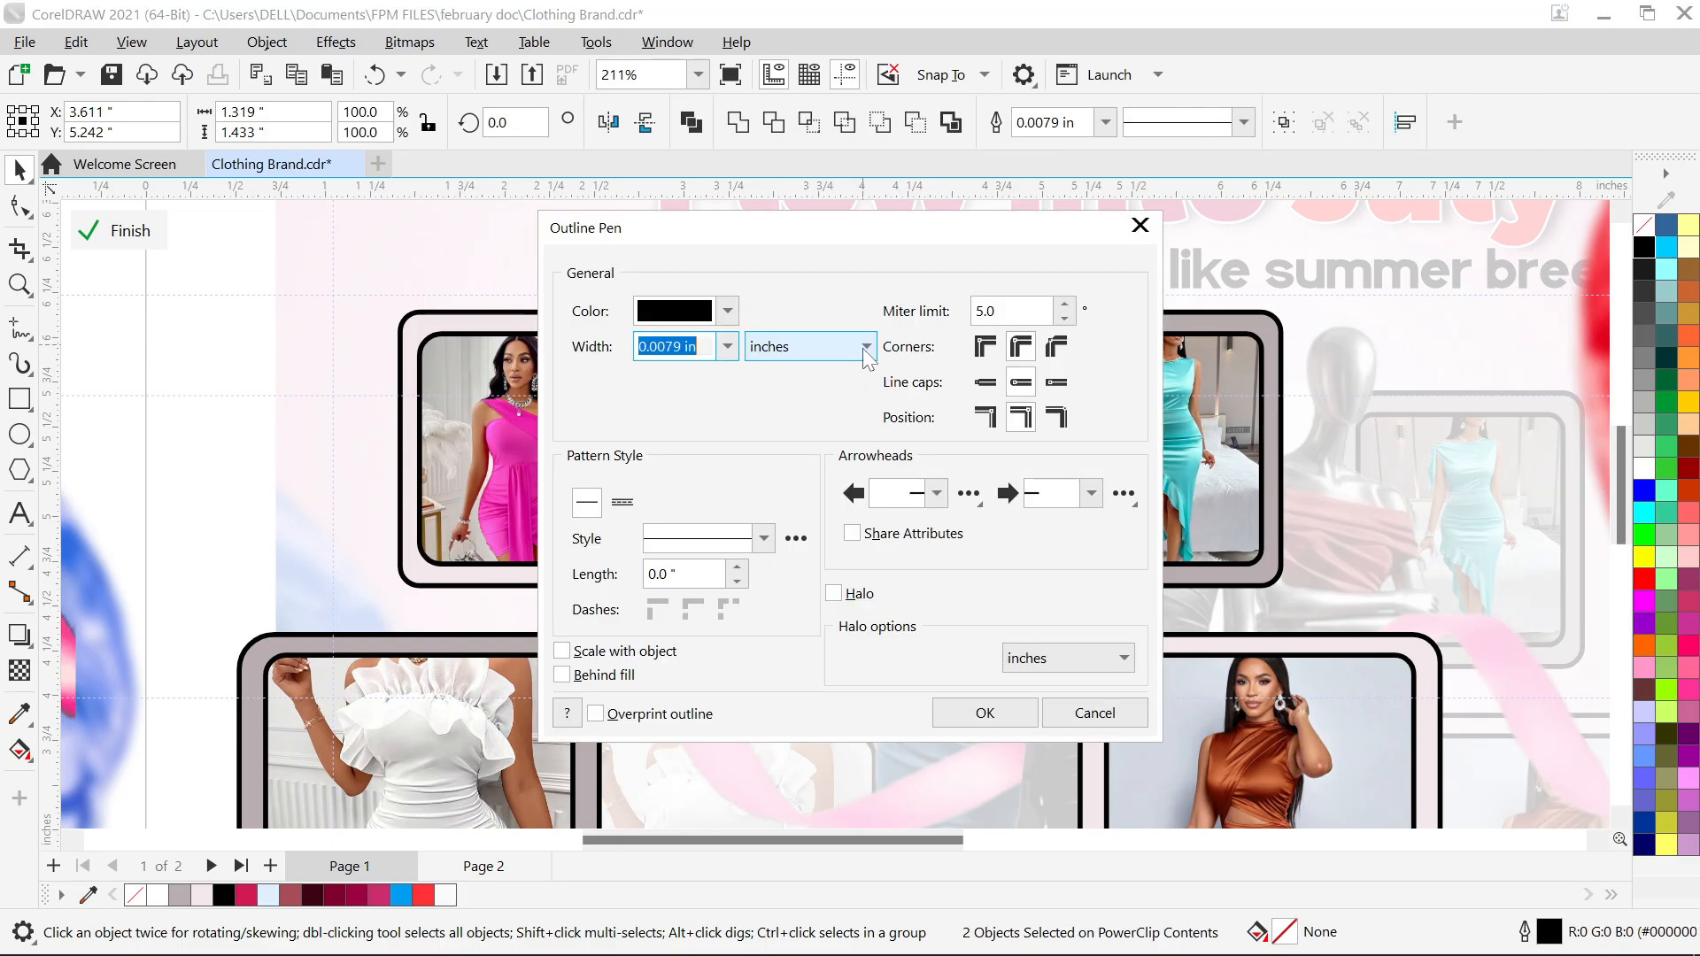
left_click_drag(807, 221, 1312, 207)
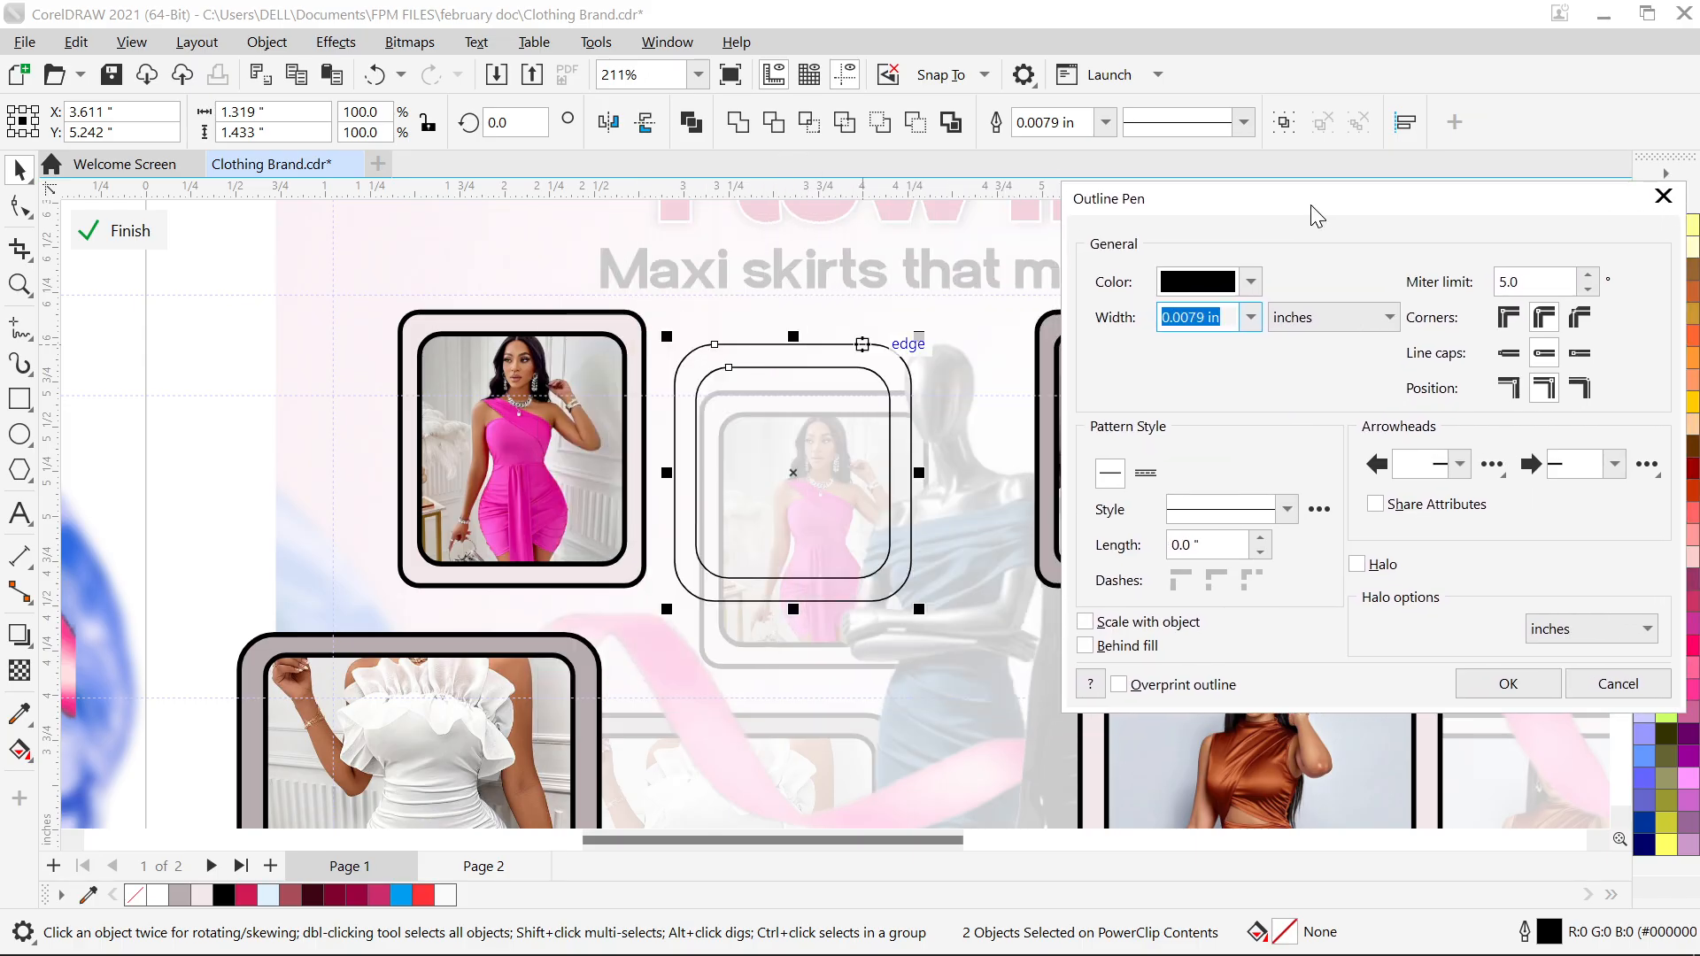
left_click(1249, 317)
left_click(1198, 451)
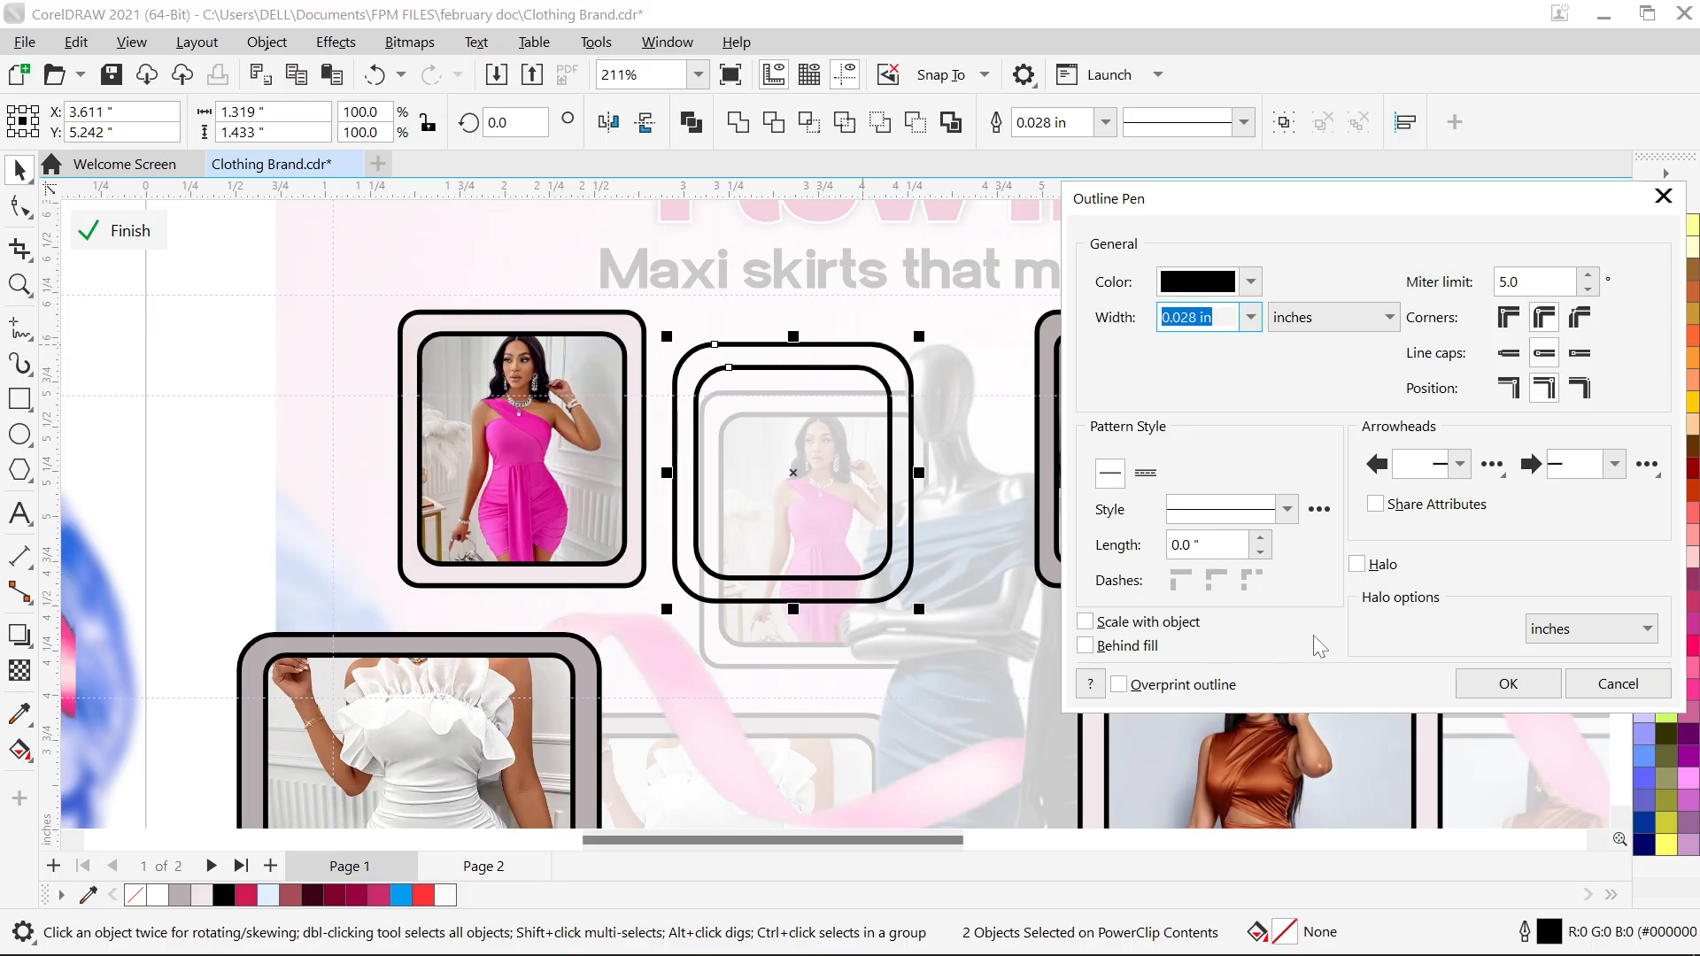
left_click(1492, 683)
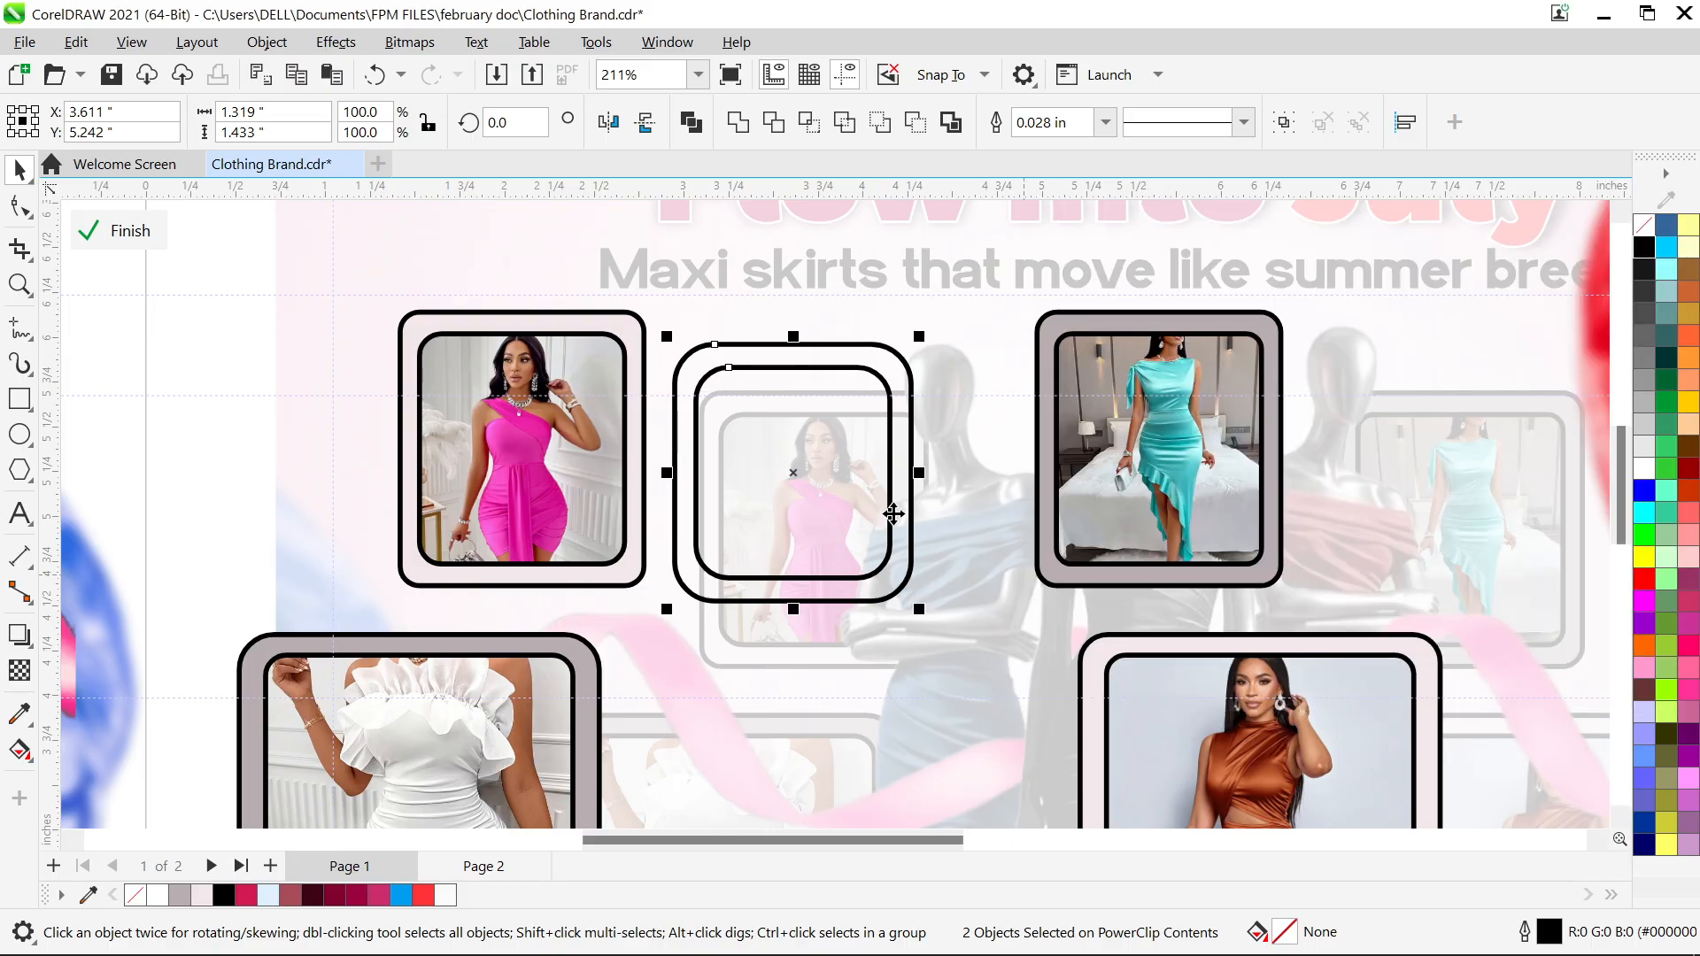
Ungroup the pink-dress photo frame into its inner and outer rounded rectangles
left_click(759, 324)
left_click(768, 421)
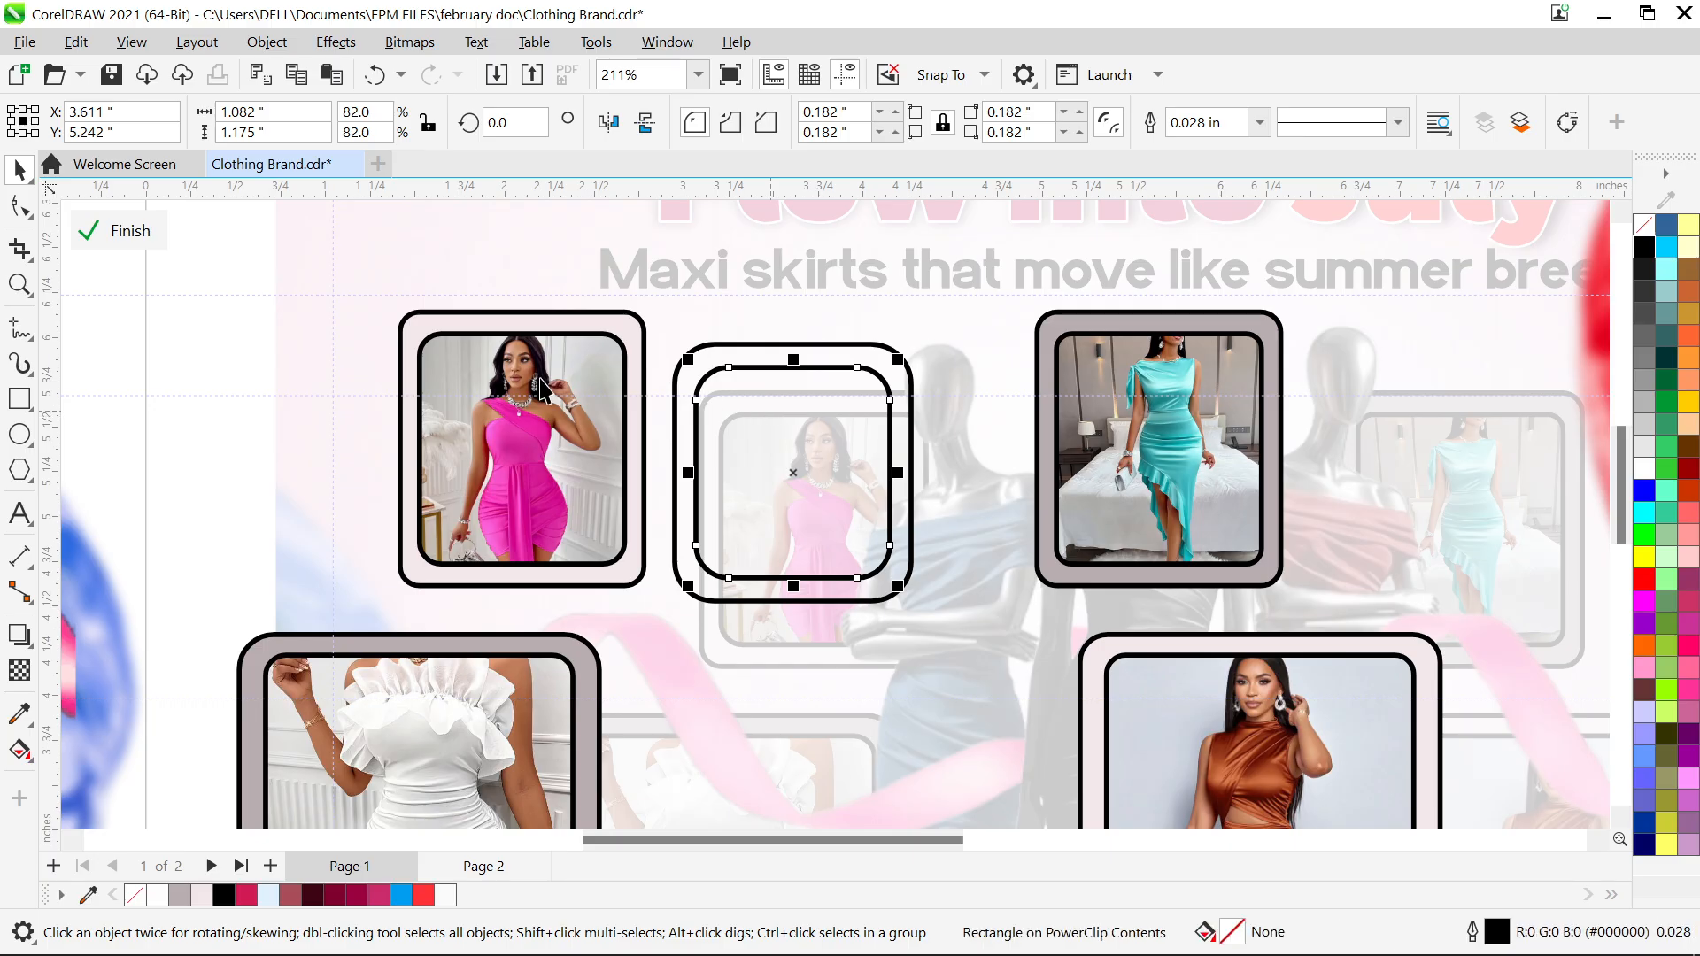
left_click(496, 394)
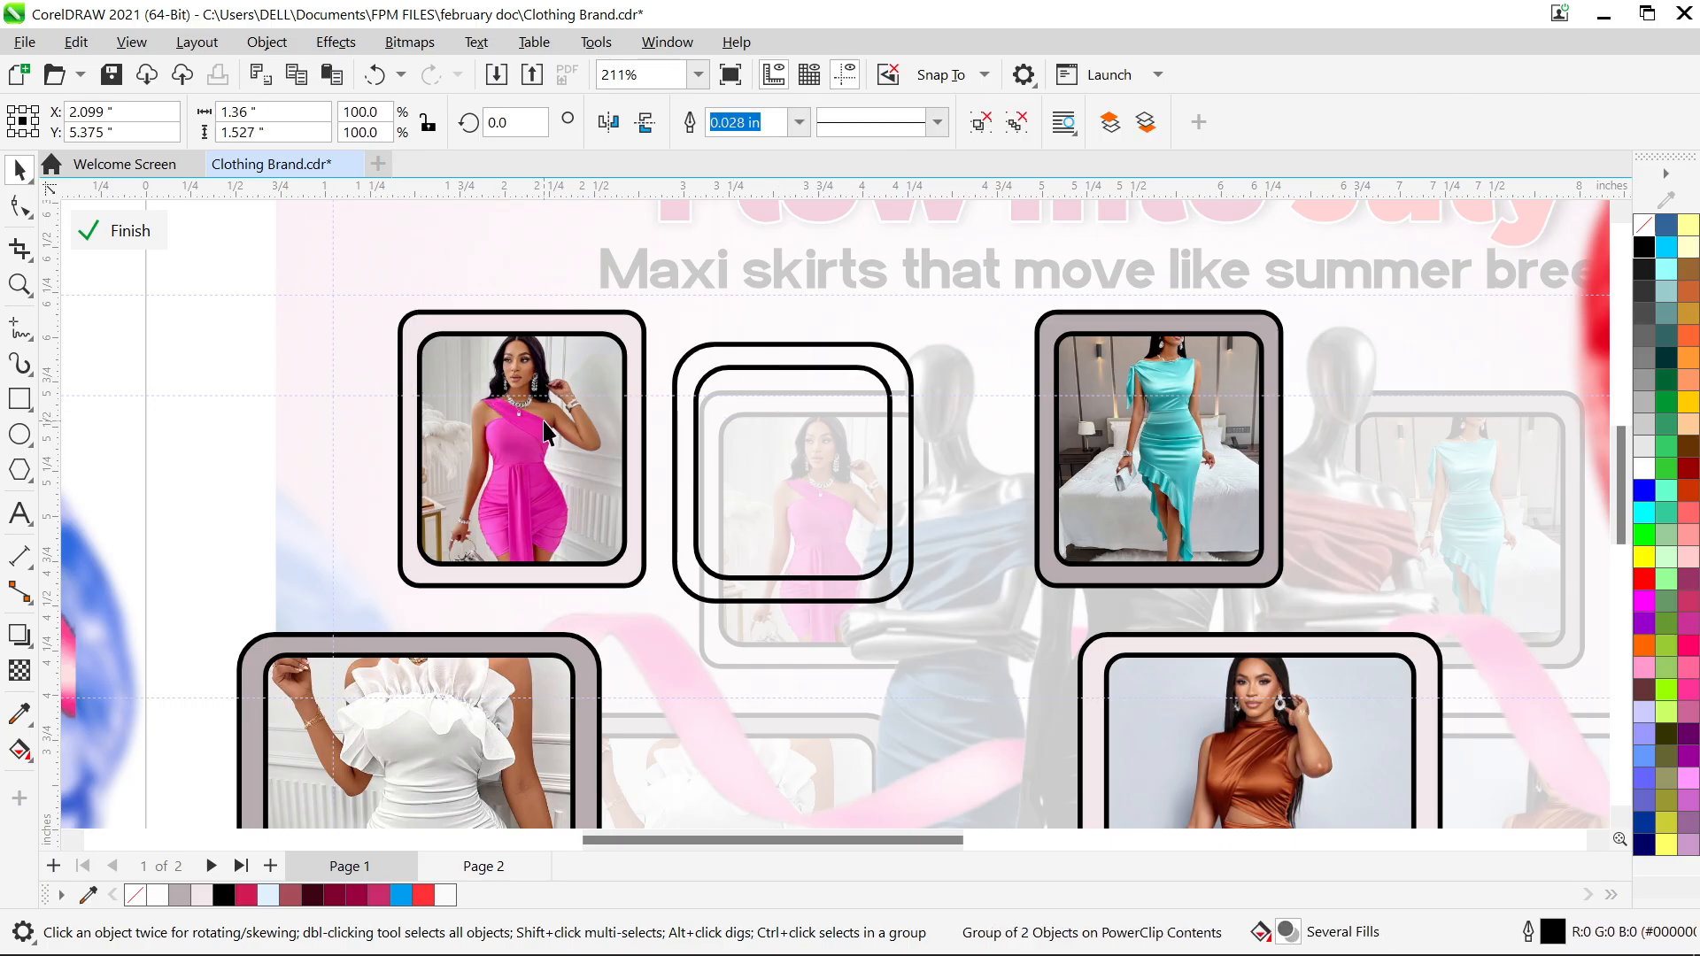
left_click(553, 385)
key("ctrl+u")
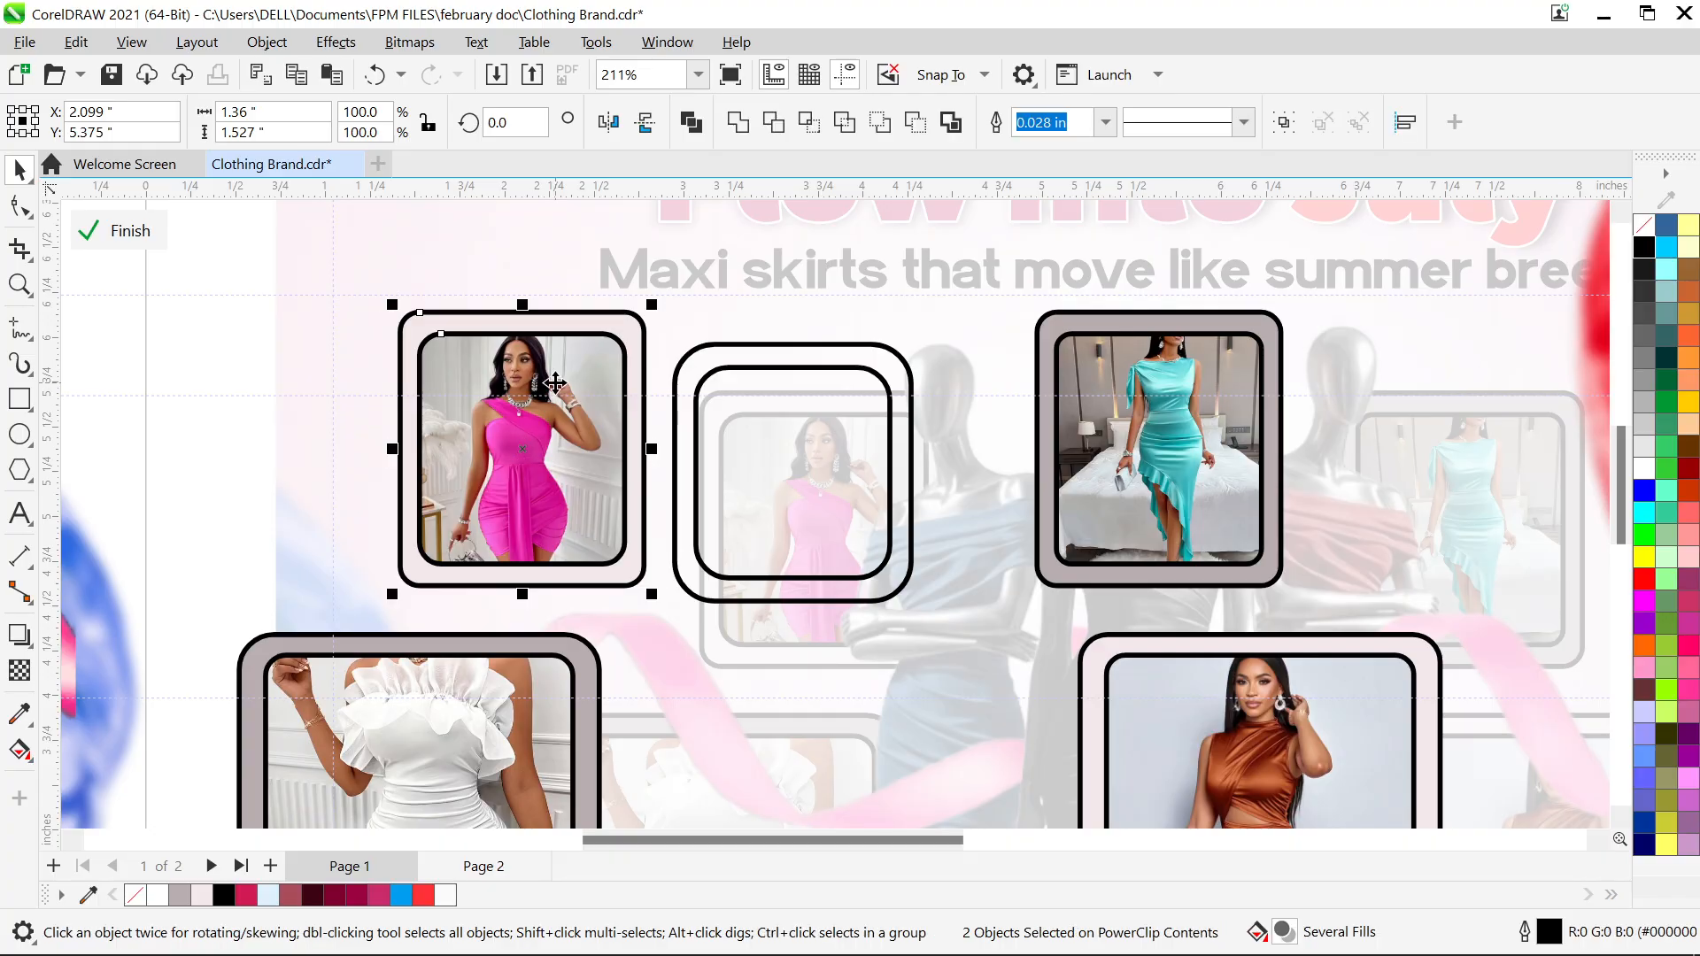
Copy the pink-dress photo out of its inner frame and place the copy at X 0.471 and Y 5.176 inches
left_click(605, 299)
left_click(578, 419)
double_click(577, 418)
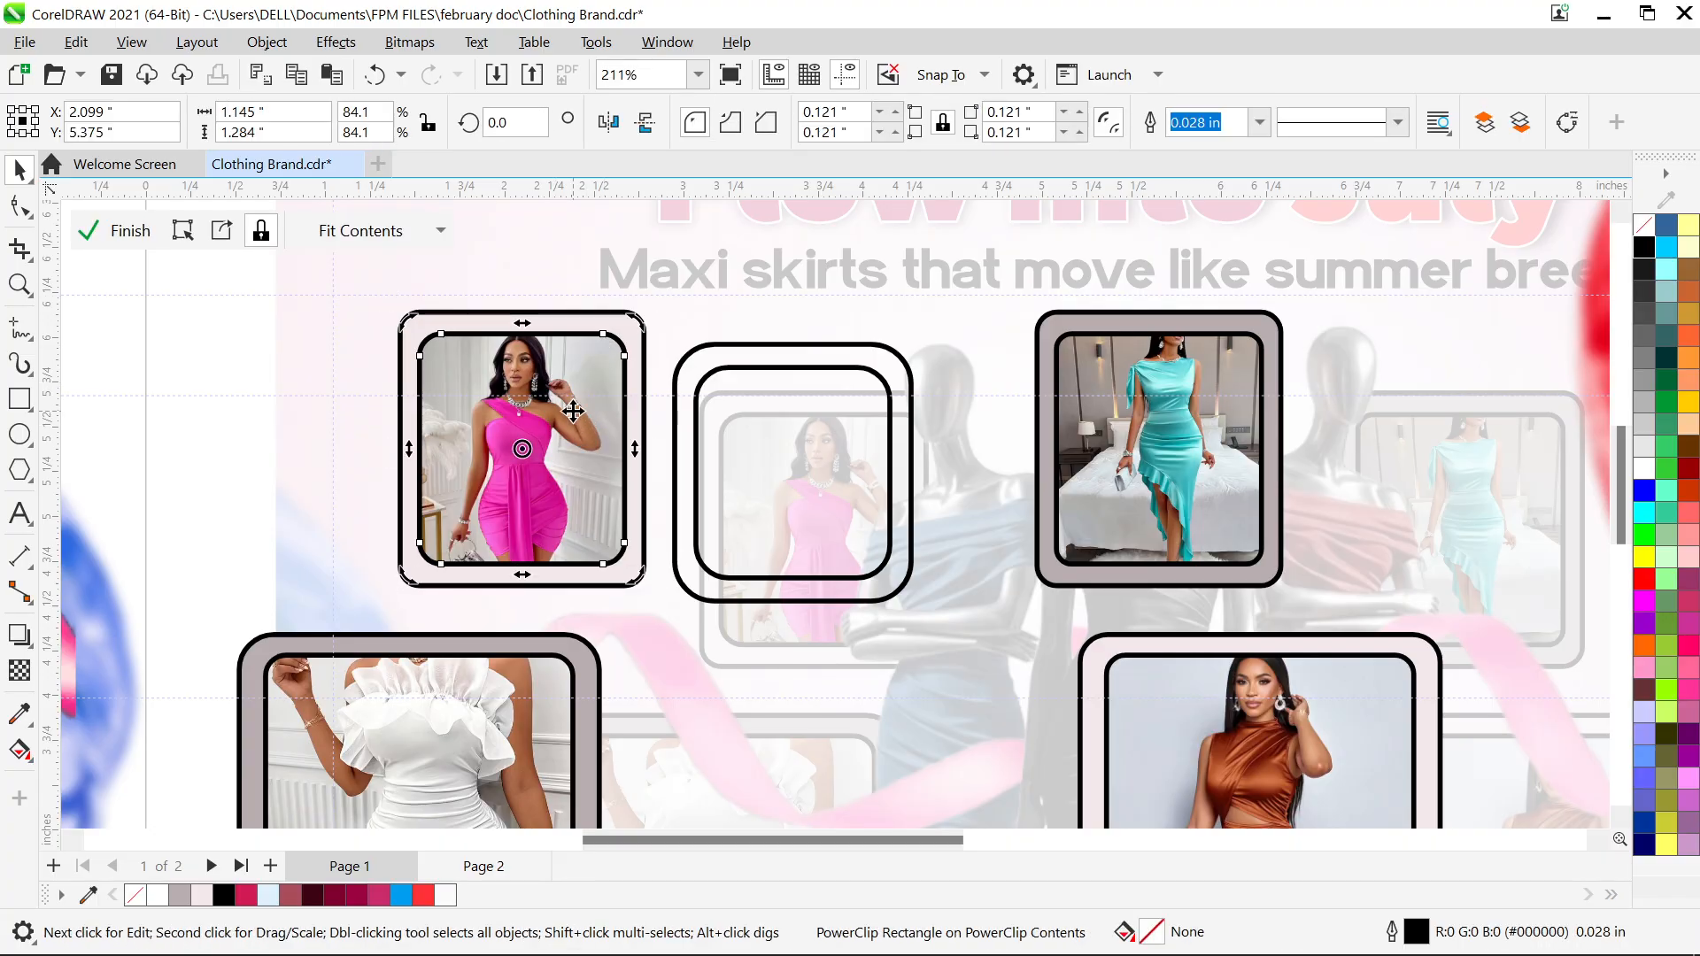
right_click(564, 404)
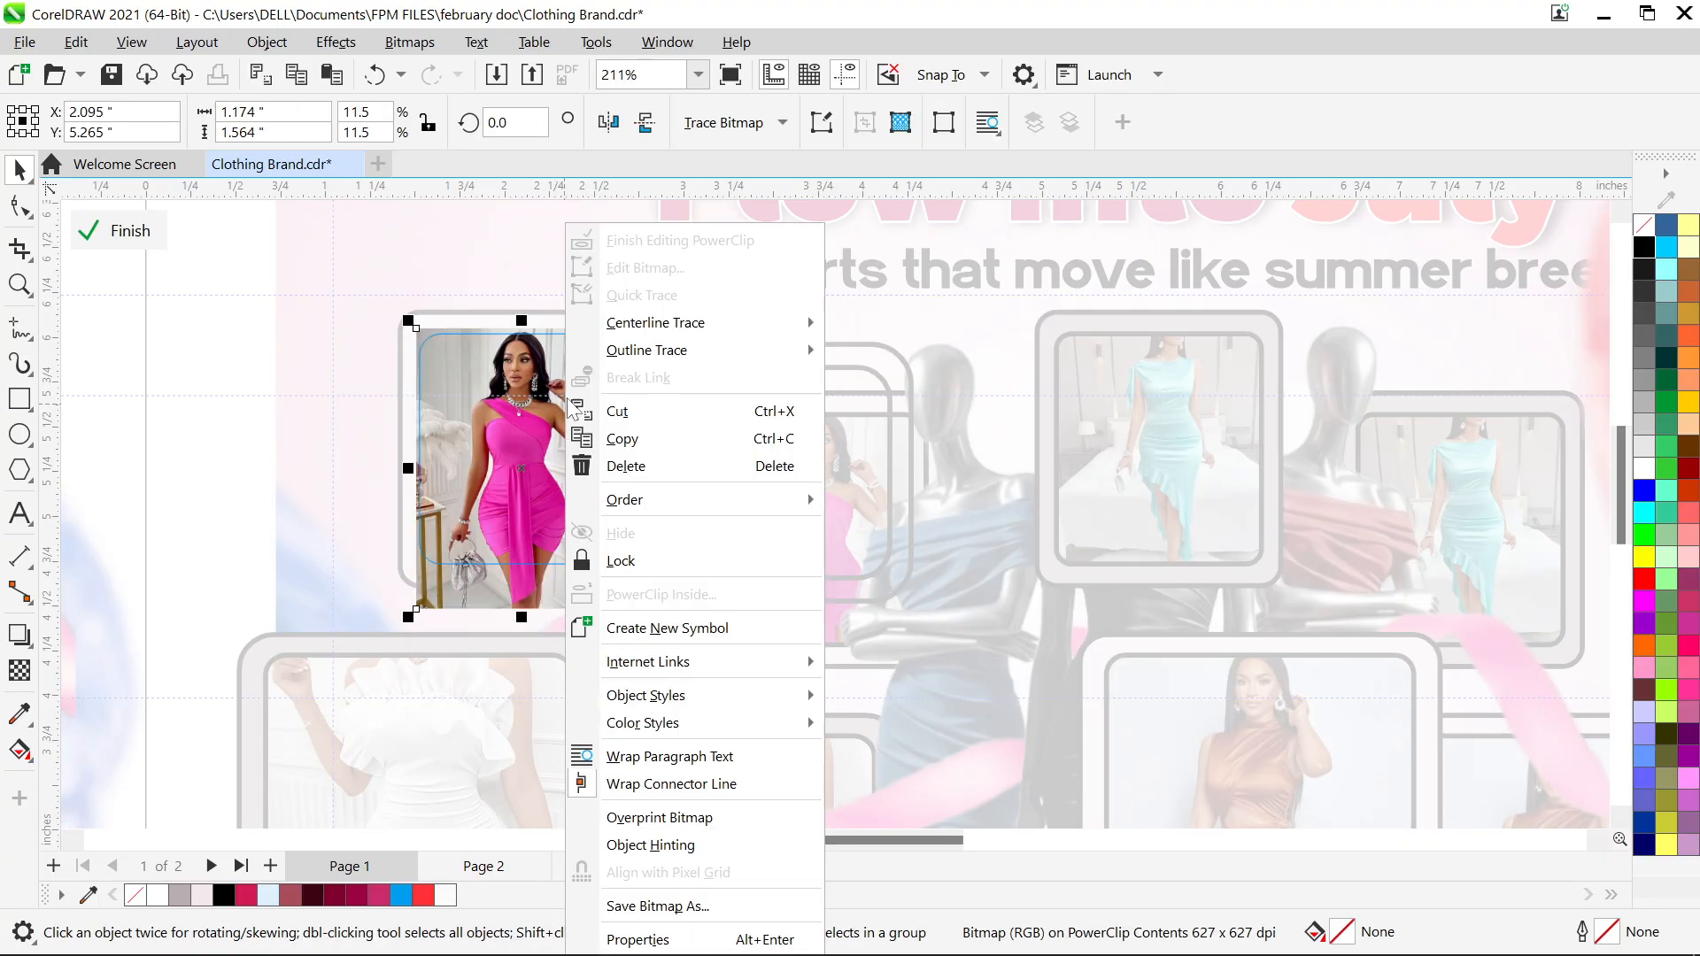
left_click(620, 235)
double_click(569, 394)
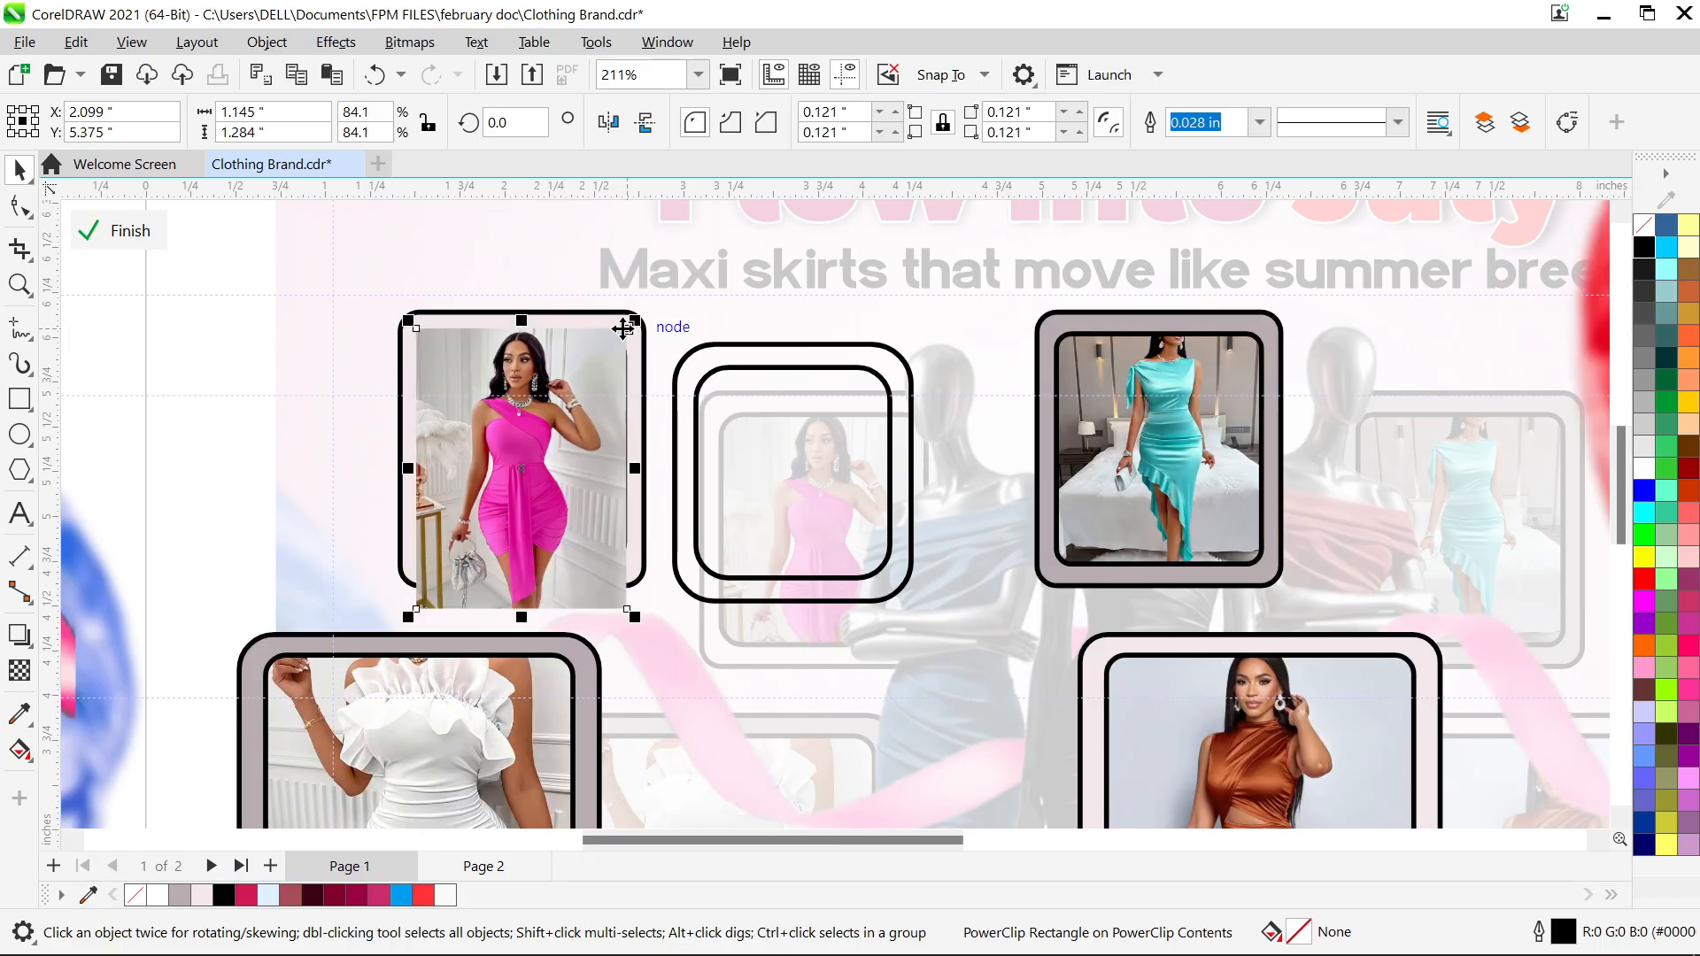
left_click_drag(570, 391, 278, 405)
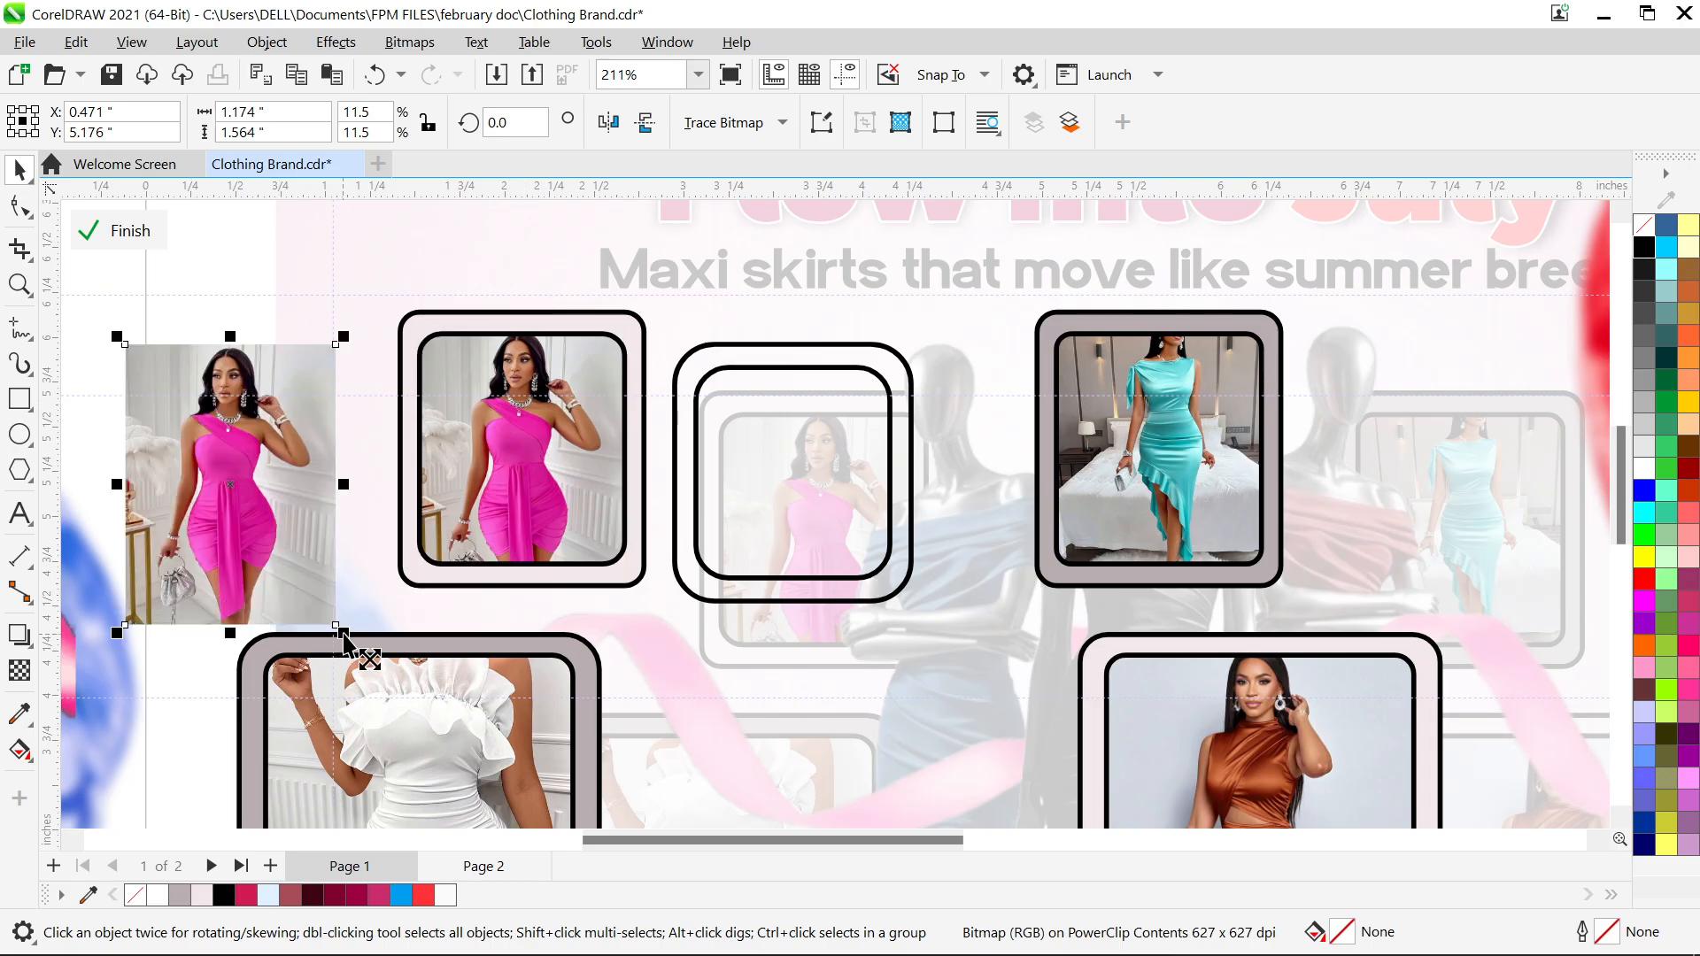
Enlarge the copied pink-dress photo to about 2.07 by 2.76 inches and move it to X 0.829 and Y 5.318 inches
left_click_drag(342, 634, 501, 833)
left_click_drag(309, 554, 342, 463)
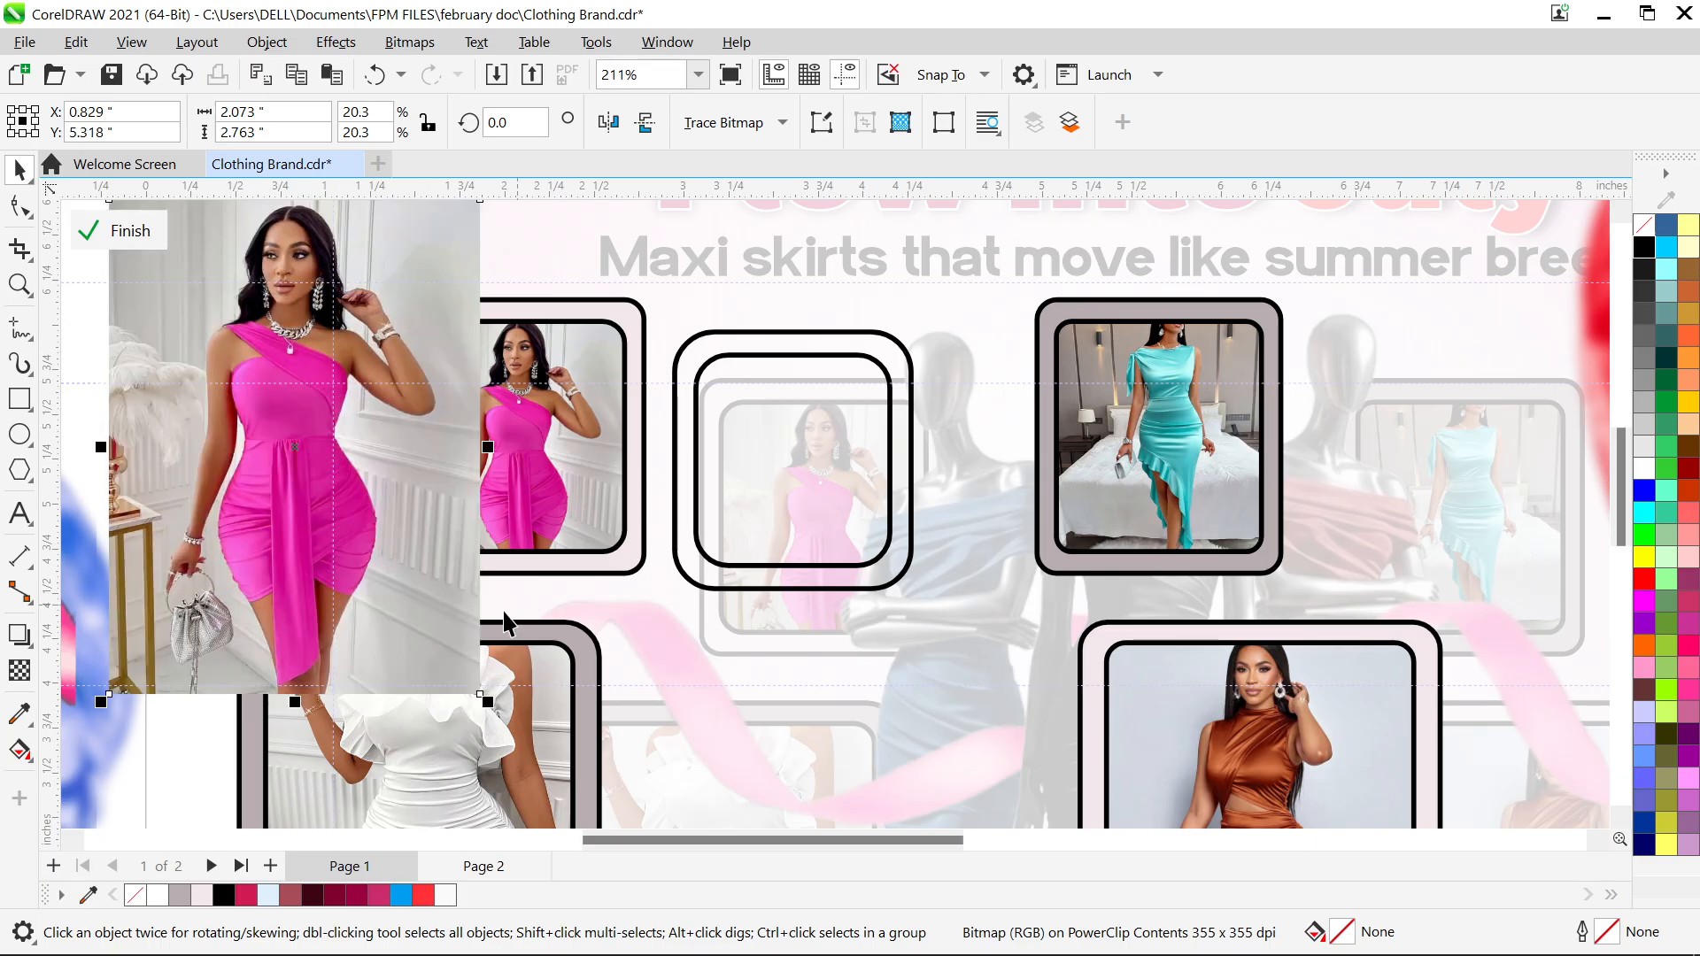
Enlarge the copied pink-dress photo to about 2.15 by 2.86 inches and move it to X 0.741 and Y 4.924 inches
left_click(447, 689)
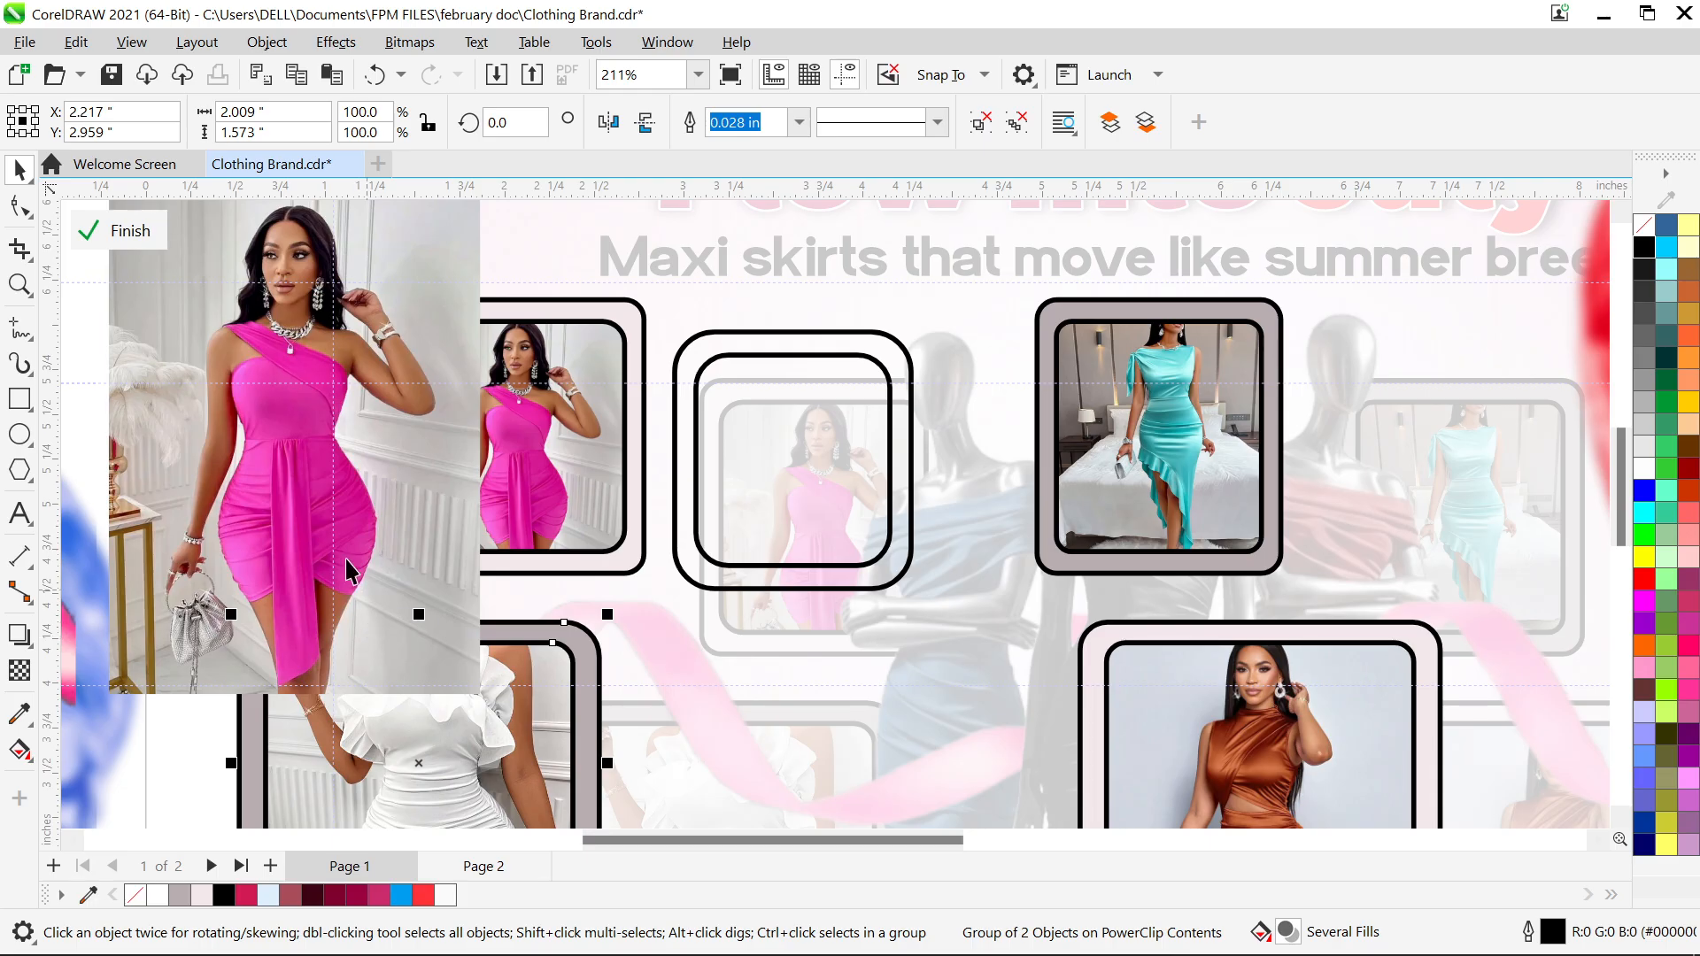
left_click(297, 349)
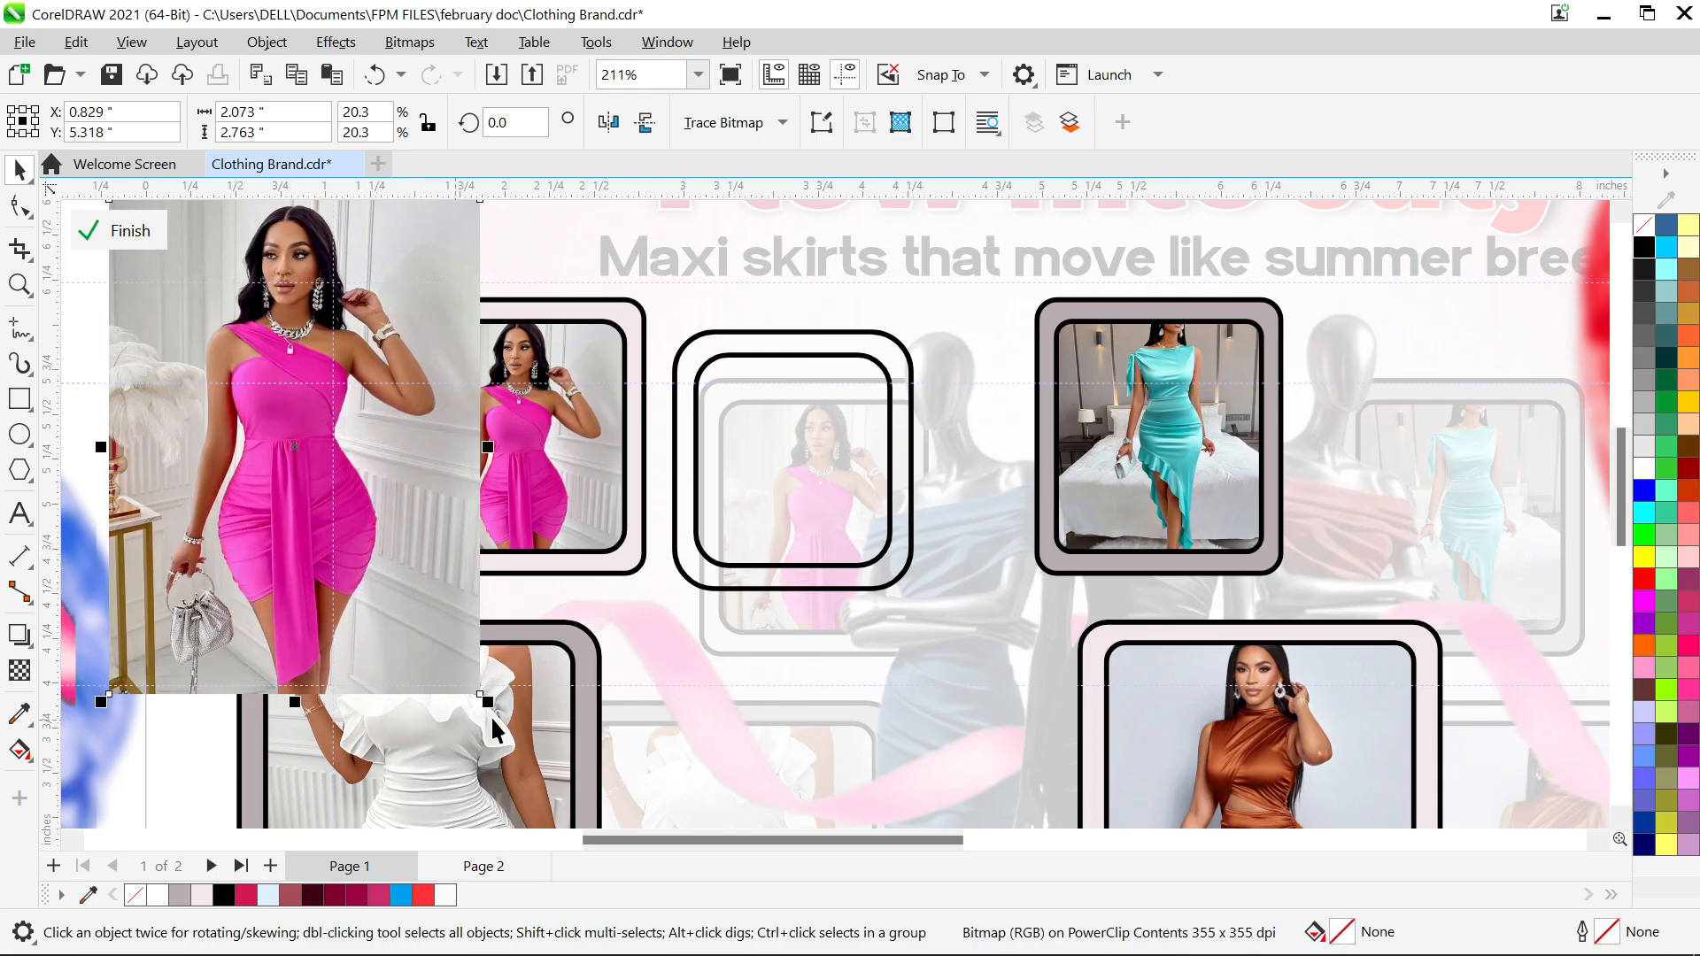
left_click_drag(440, 623, 470, 630)
left_click_drag(395, 489, 332, 492)
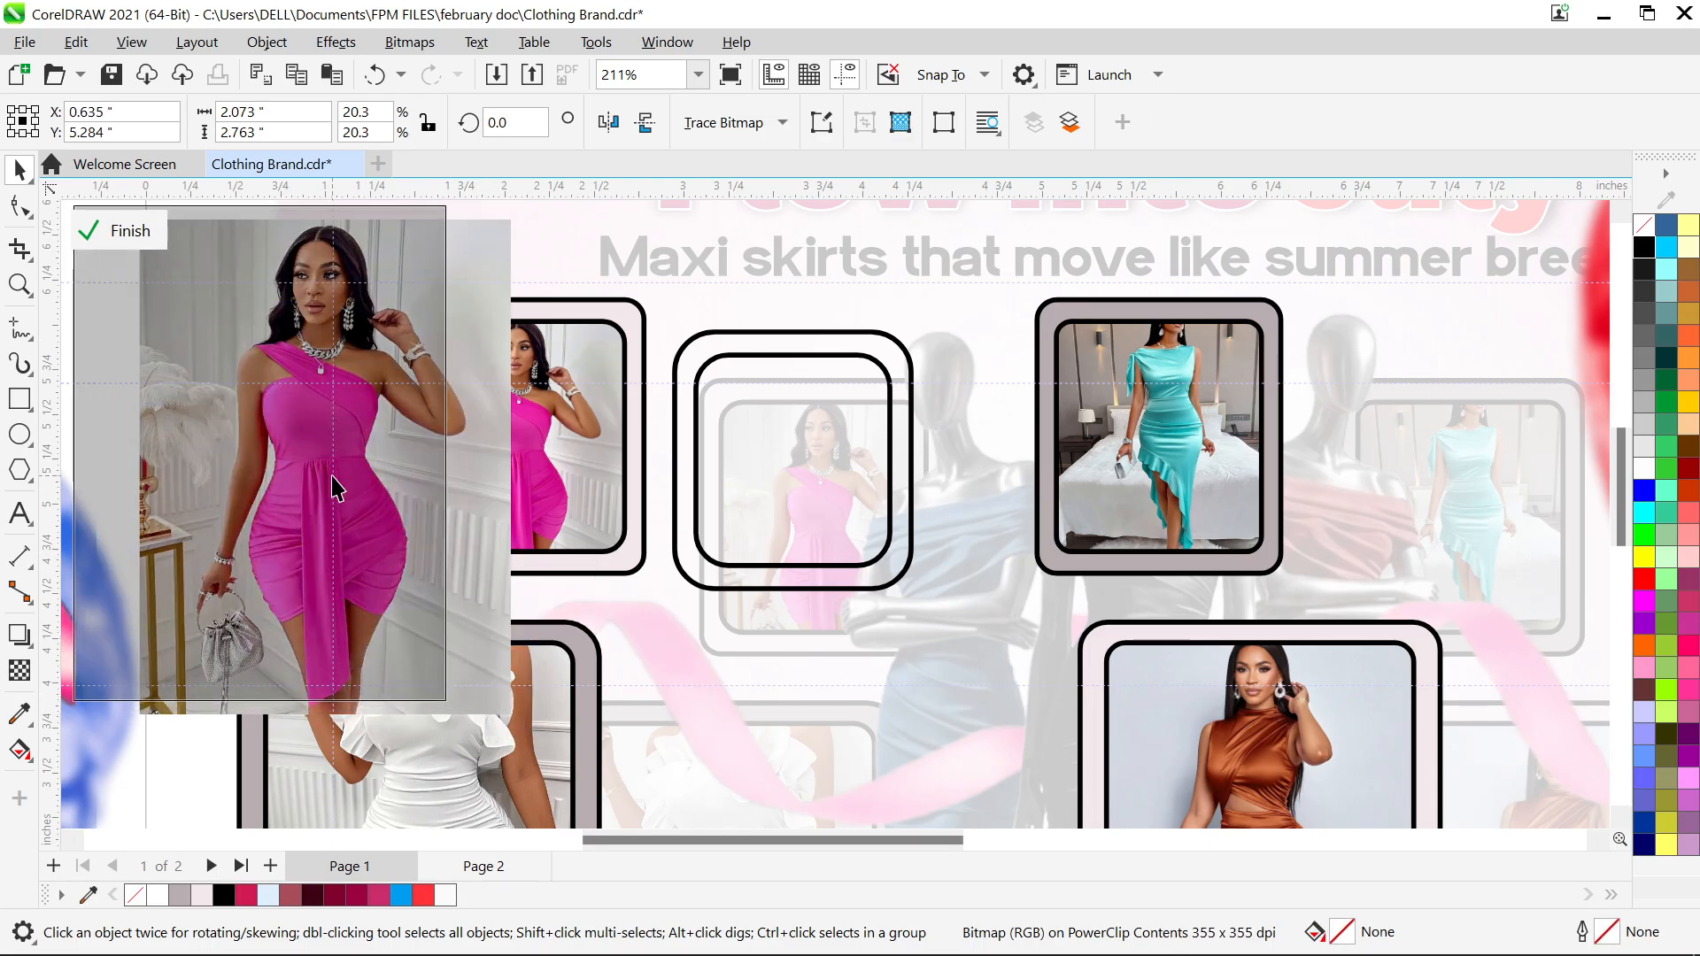
left_click_drag(454, 708, 466, 726)
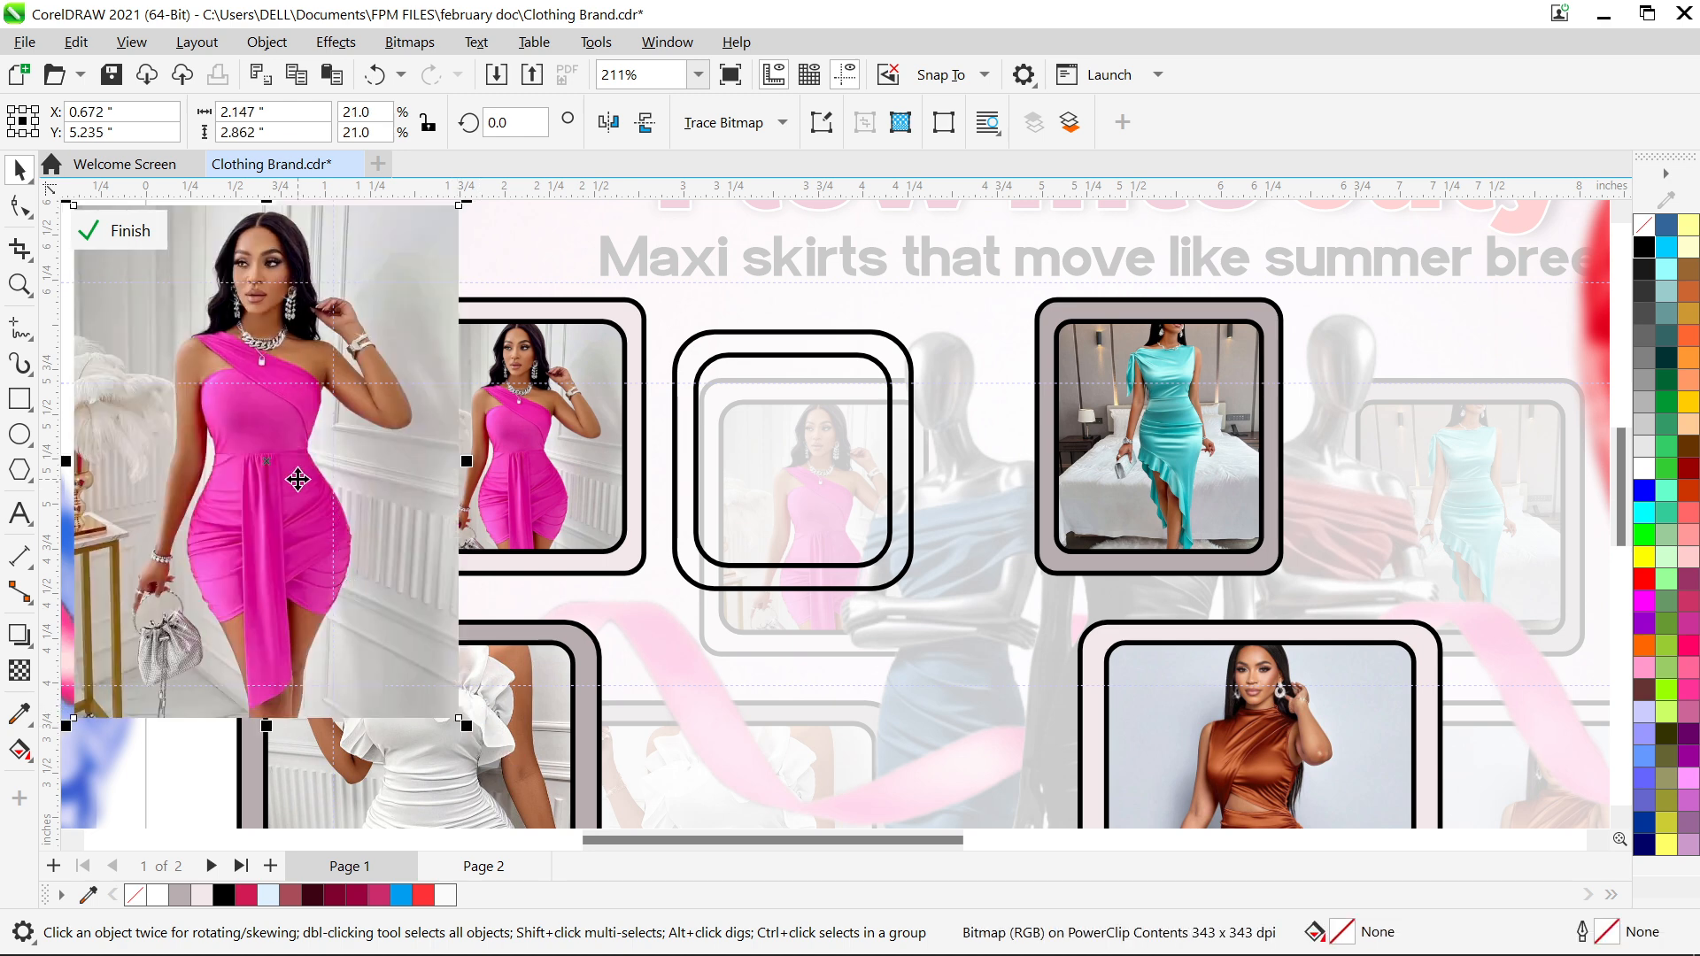
left_click_drag(294, 479, 308, 535)
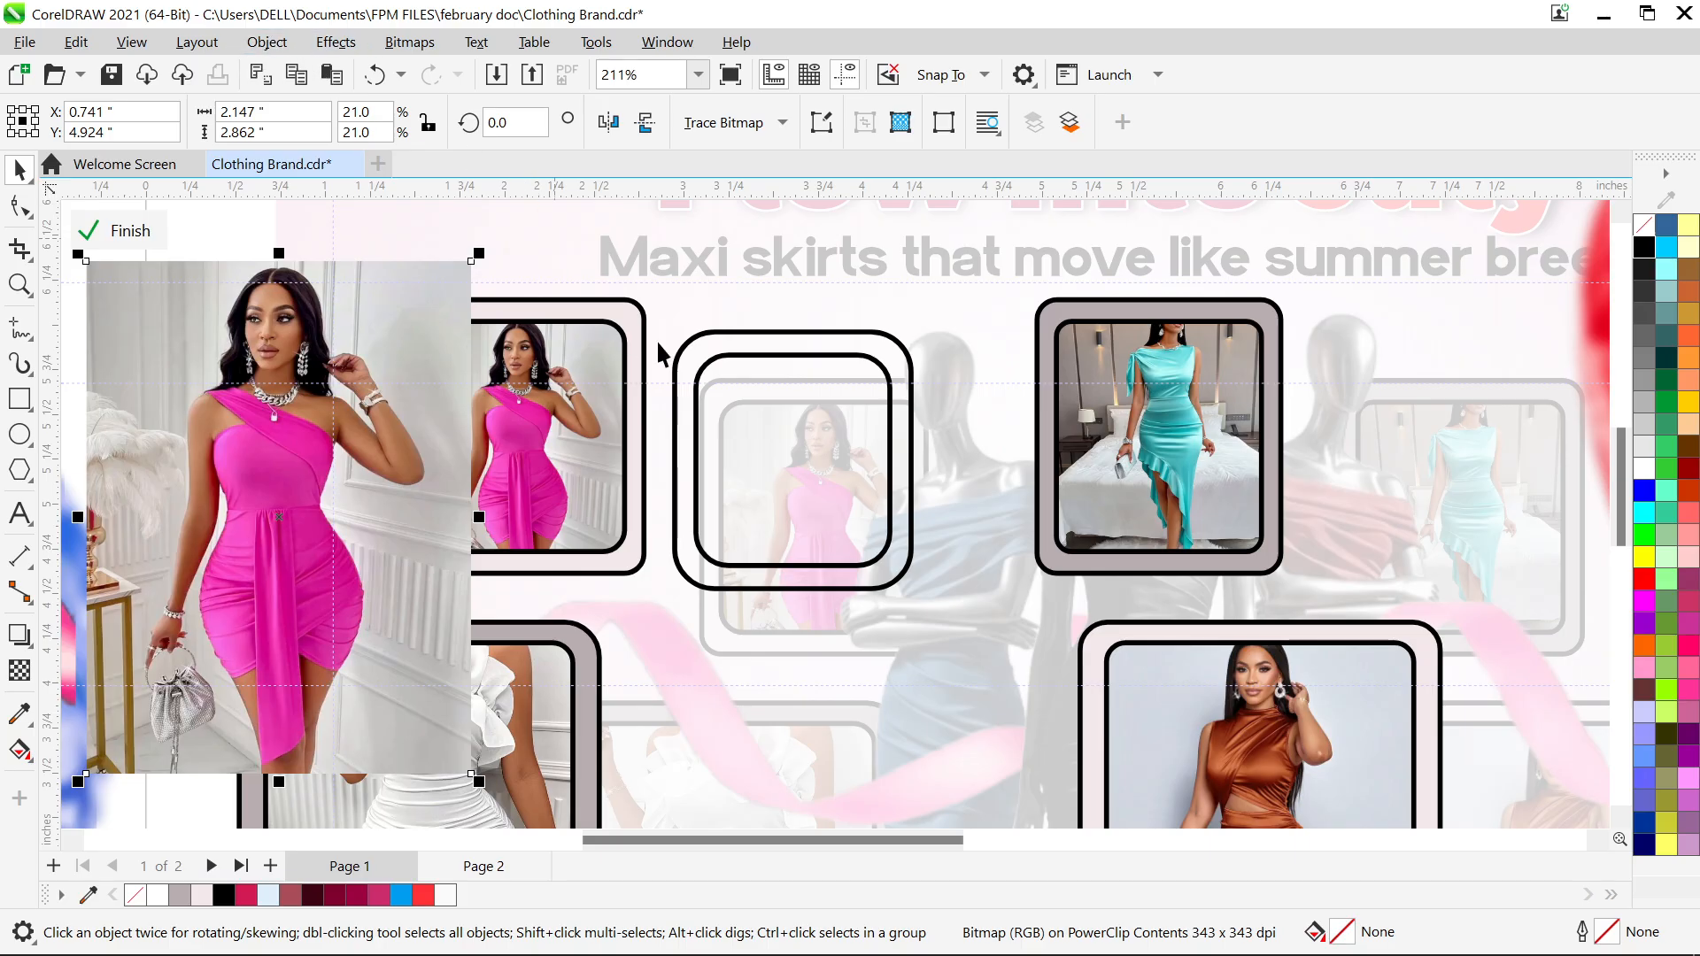
Place the copied pink-dress photo inside the inner rectangle of the new rounded frame with PowerClip
left_click(769, 355)
left_click(266, 440)
left_click(258, 46)
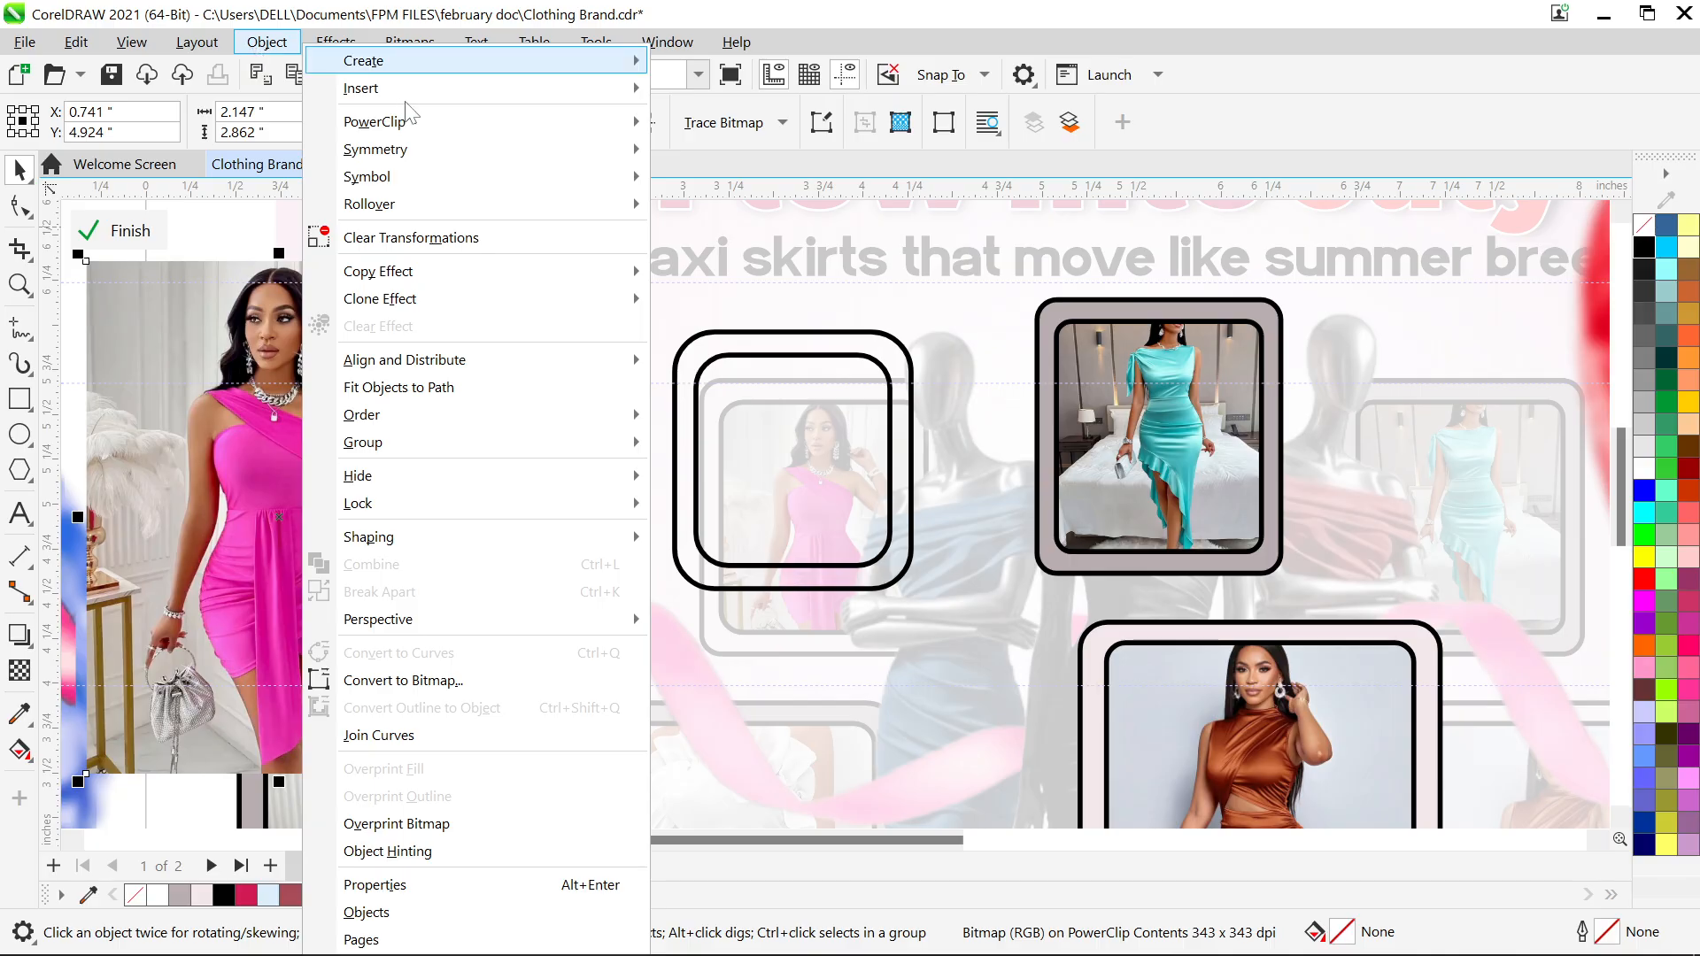
mouse_move(383, 123)
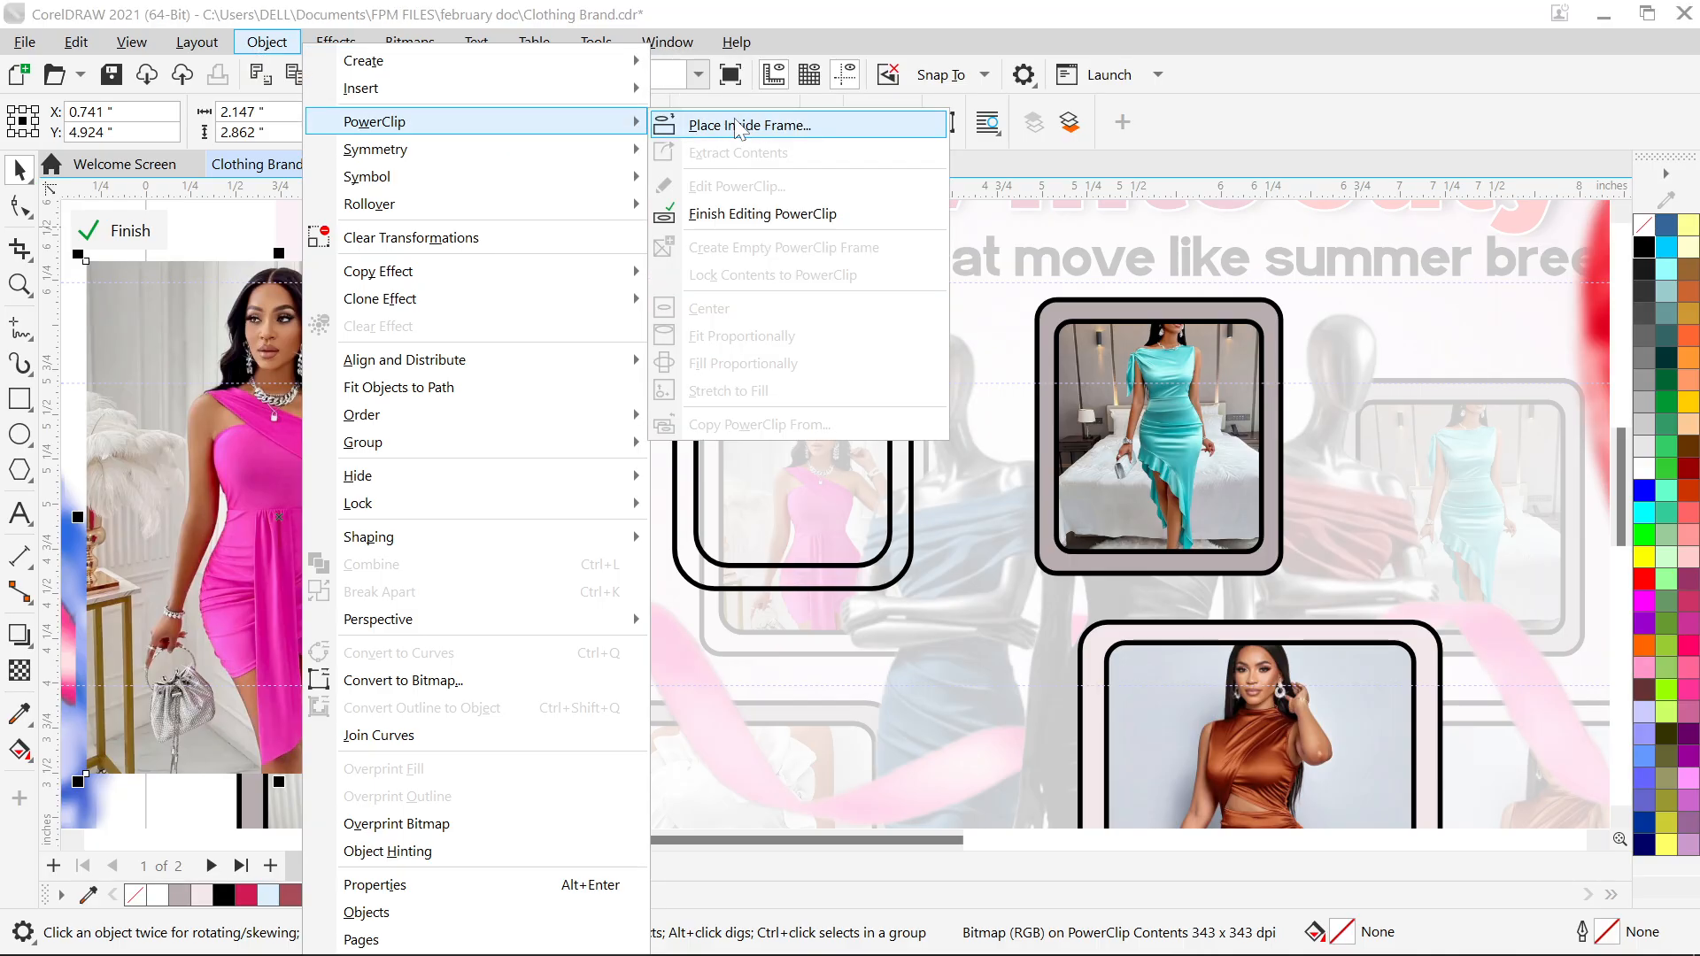
left_click(737, 126)
left_click(812, 445)
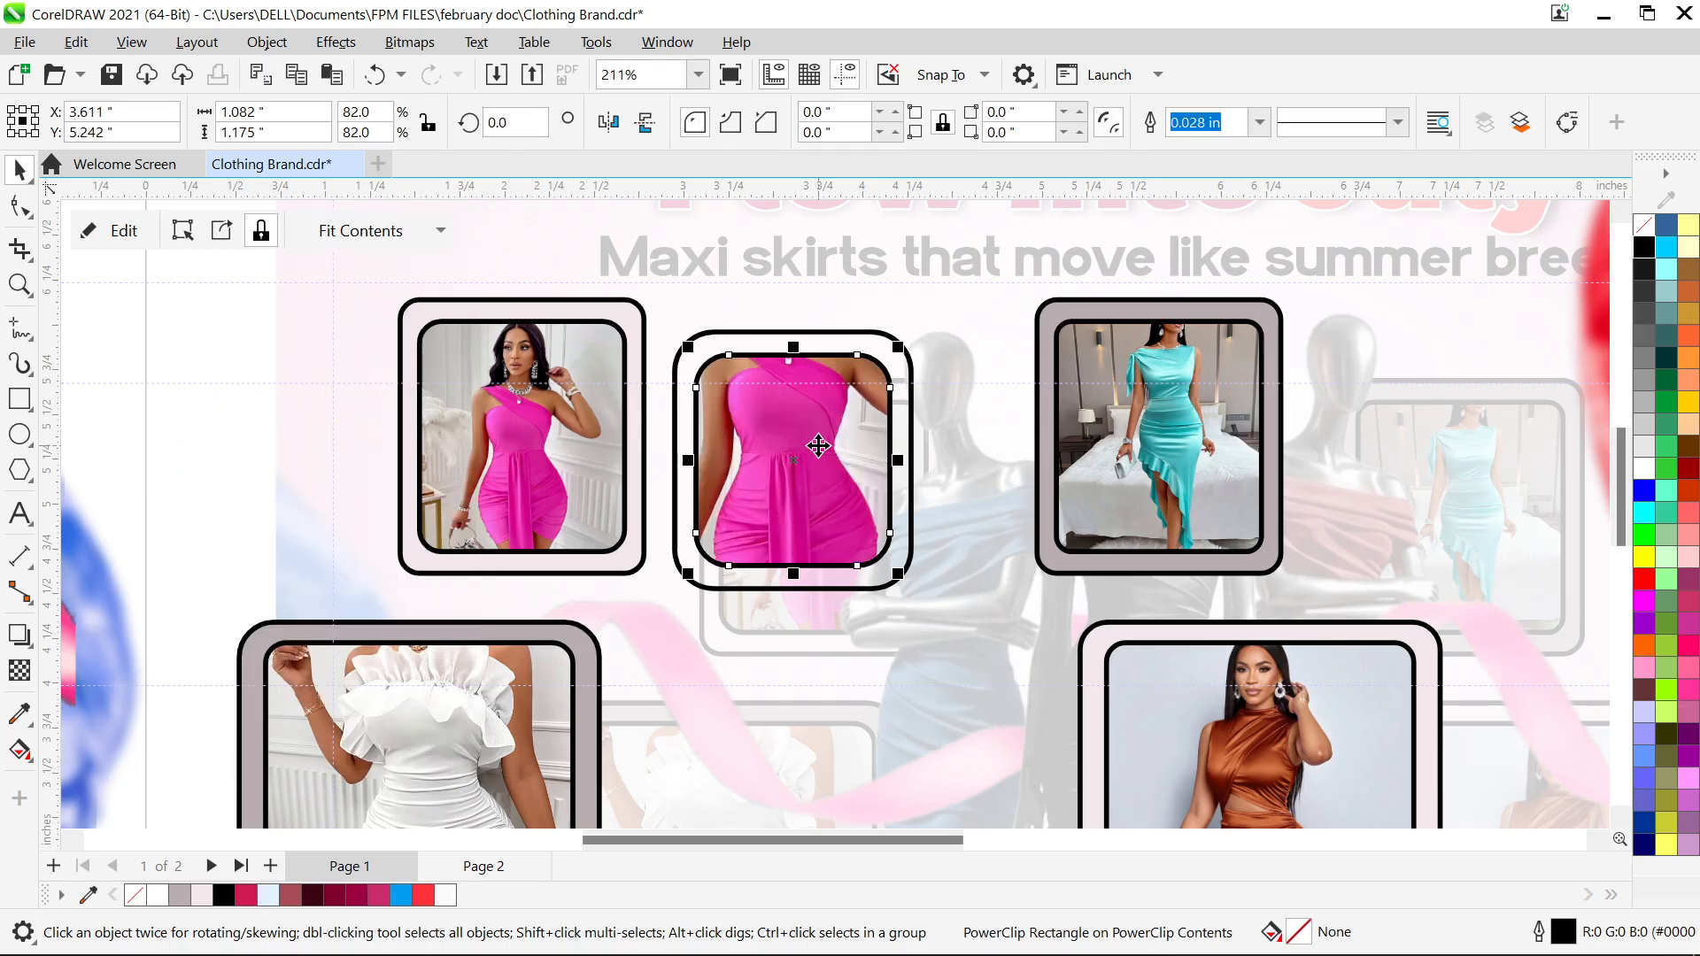
Open the new frame's clipped contents for editing and shrink the photo to about 1.14 by 1.52 inches
left_click(818, 446)
double_click(823, 458)
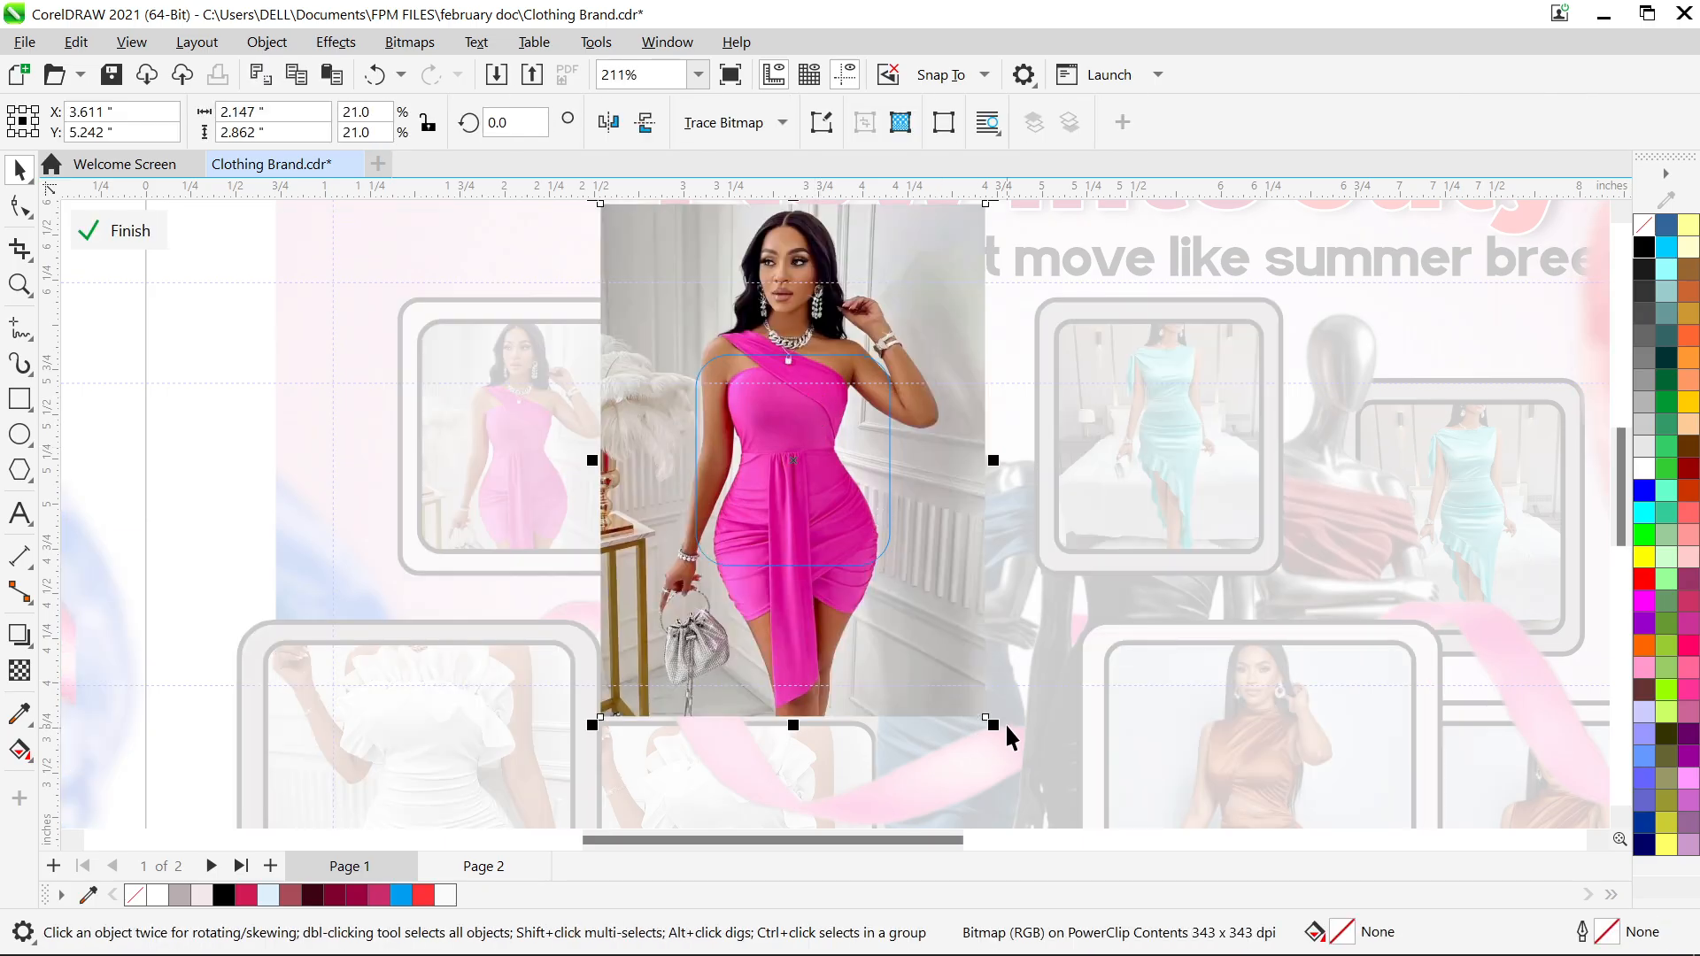
left_click_drag(986, 720, 901, 607)
scroll(857, 458, "up", 2)
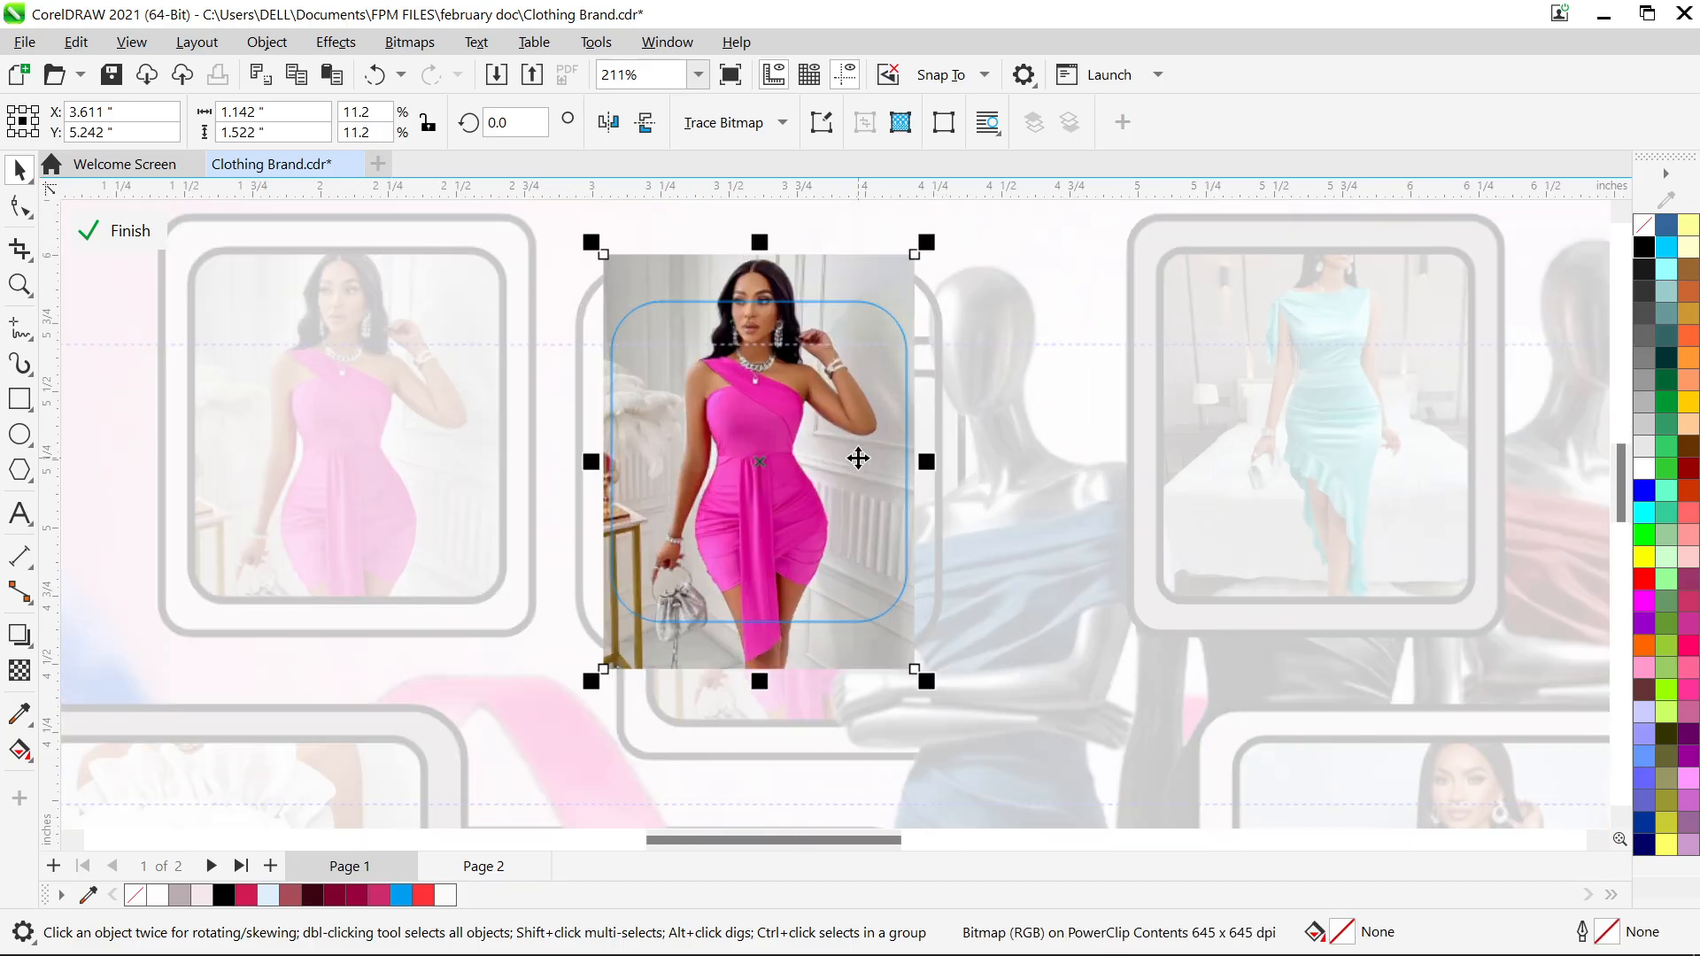
scroll(858, 458, "up", 3)
Move the clipped pink-dress photo to X 3.614 and Y 5.115 inches and finish editing the PowerClip
left_click_drag(857, 458, 849, 500)
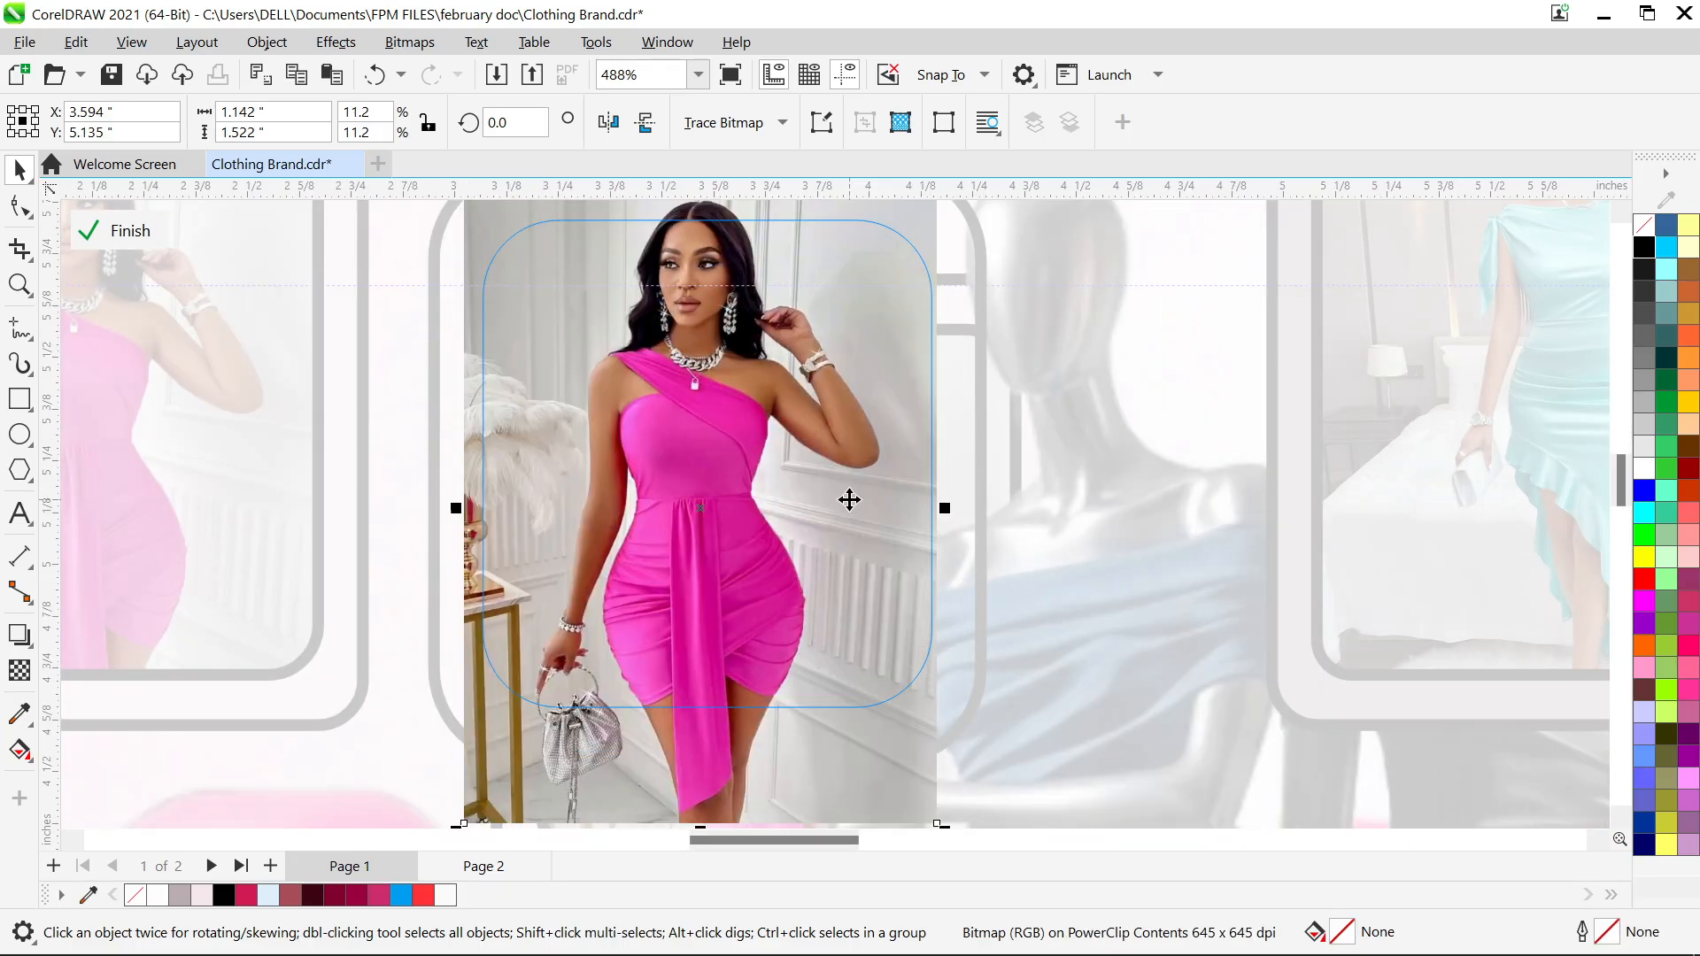
key("Down")
key("Down")
key("Down")
key("Right")
key("Down")
key("Down")
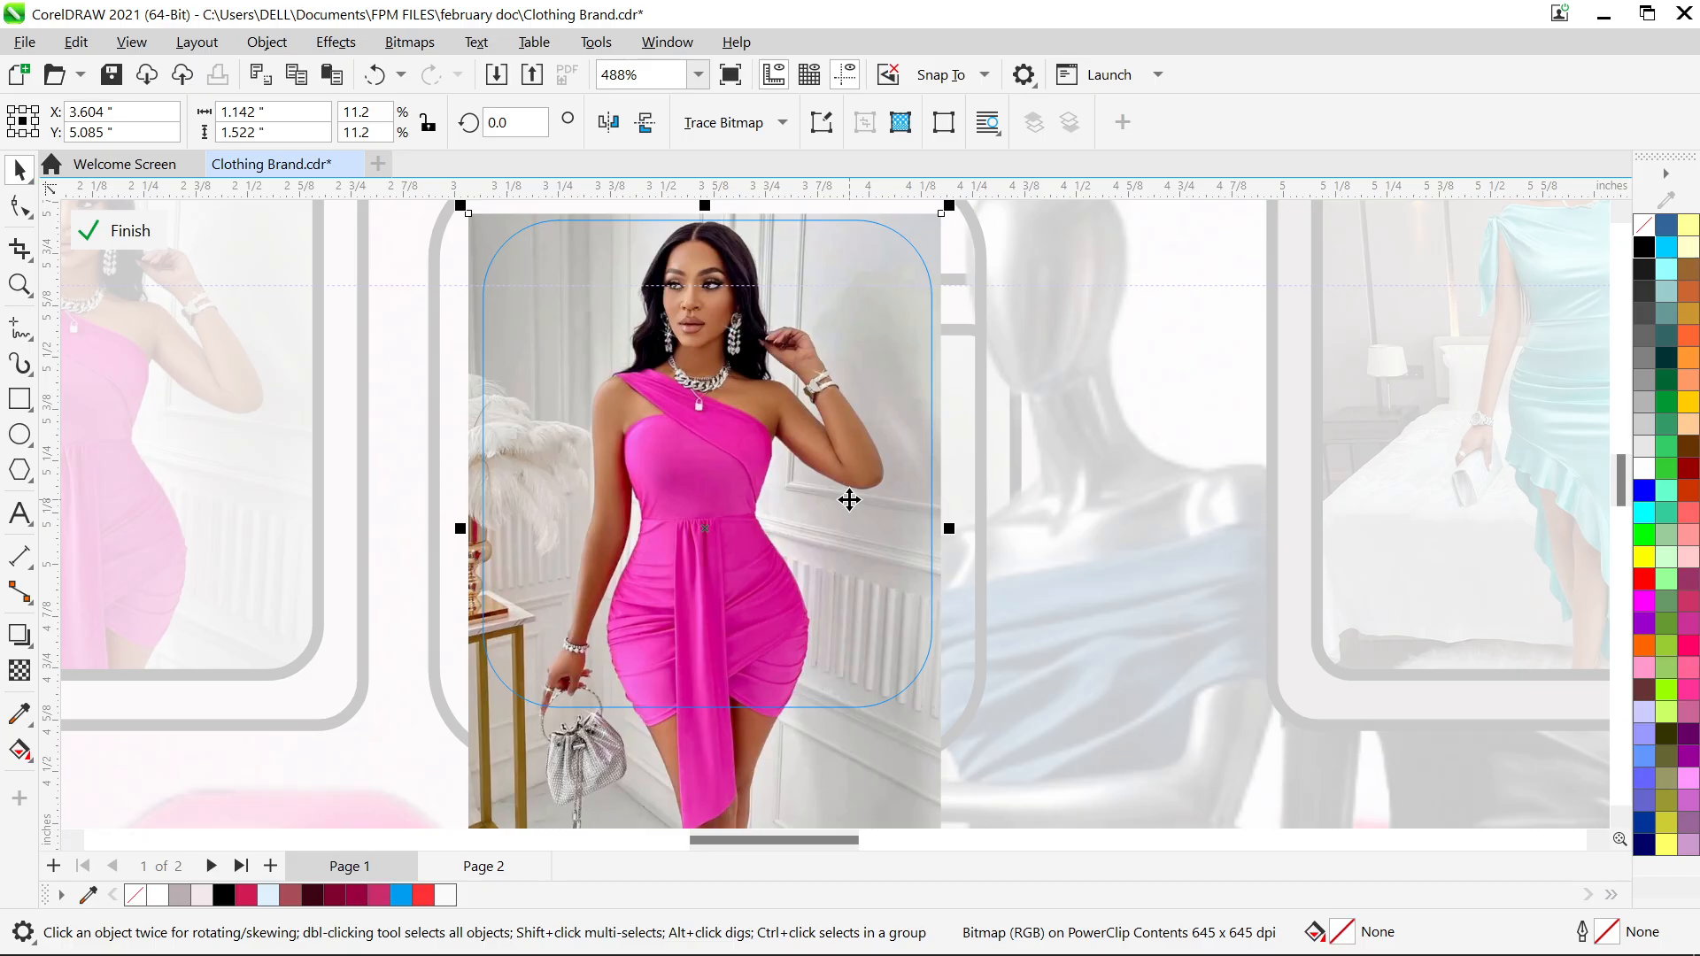
key("Right")
key("Up")
key("Up")
right_click(845, 499)
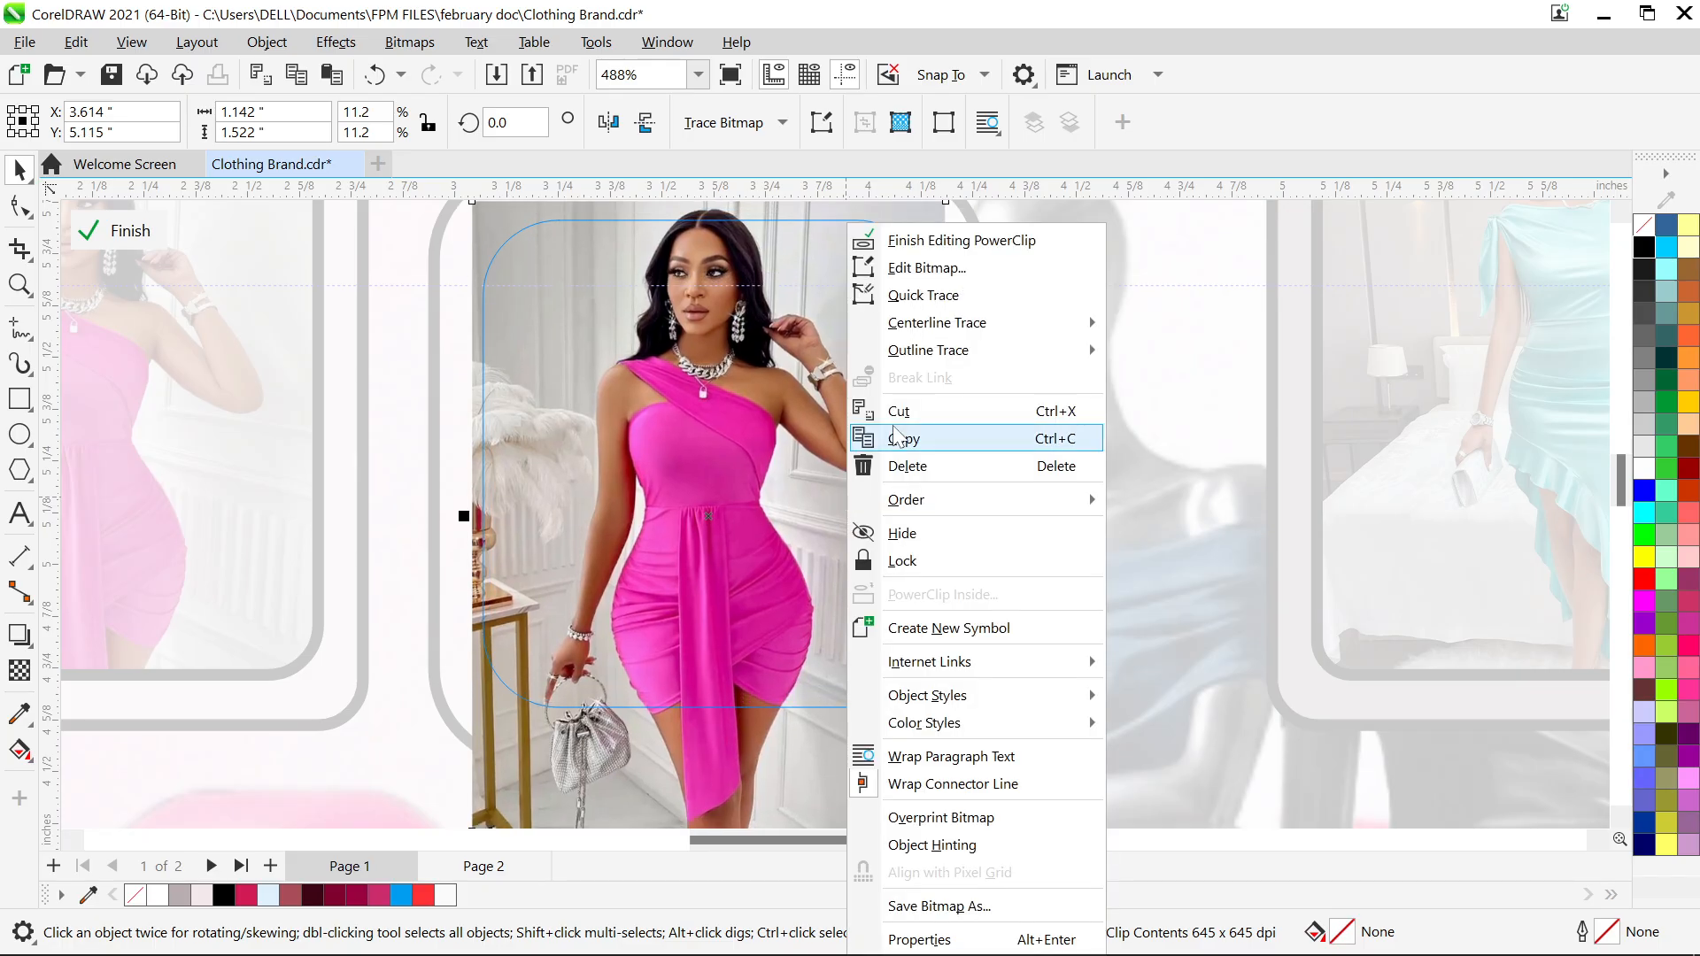
left_click(940, 238)
Fill the outer rounded rectangle of the new frame with light gray (#E6E6E6) after trying black and pale pink
scroll(931, 319, "down", 3)
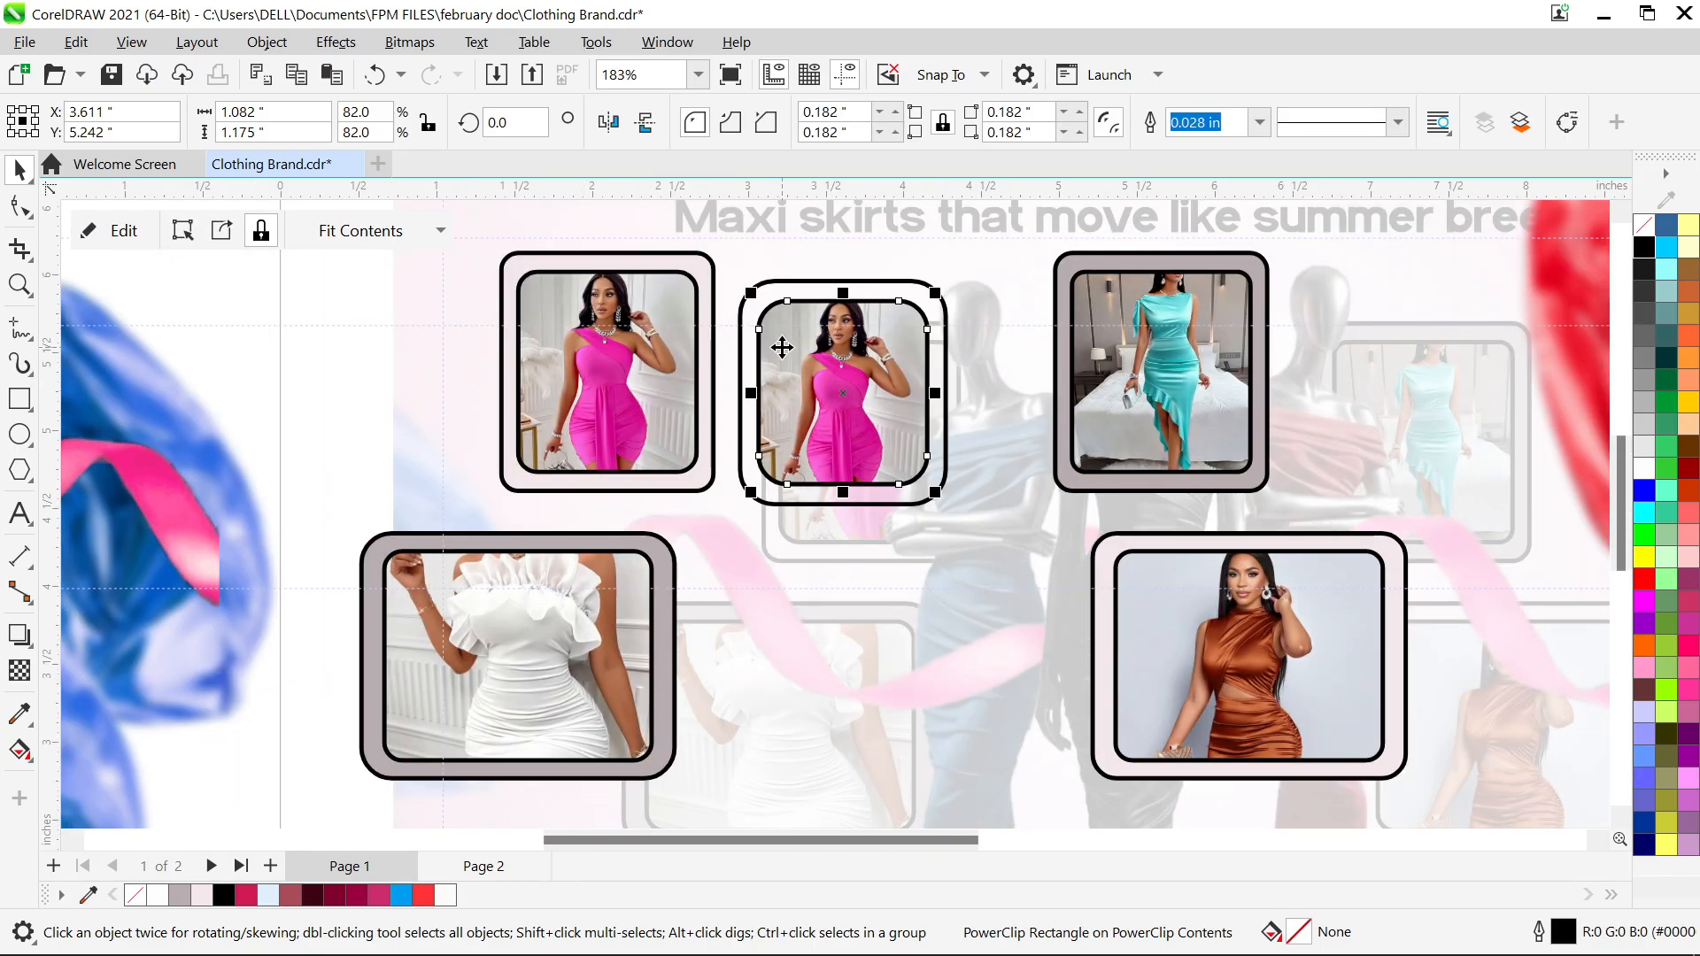
scroll(682, 593, "up", 2)
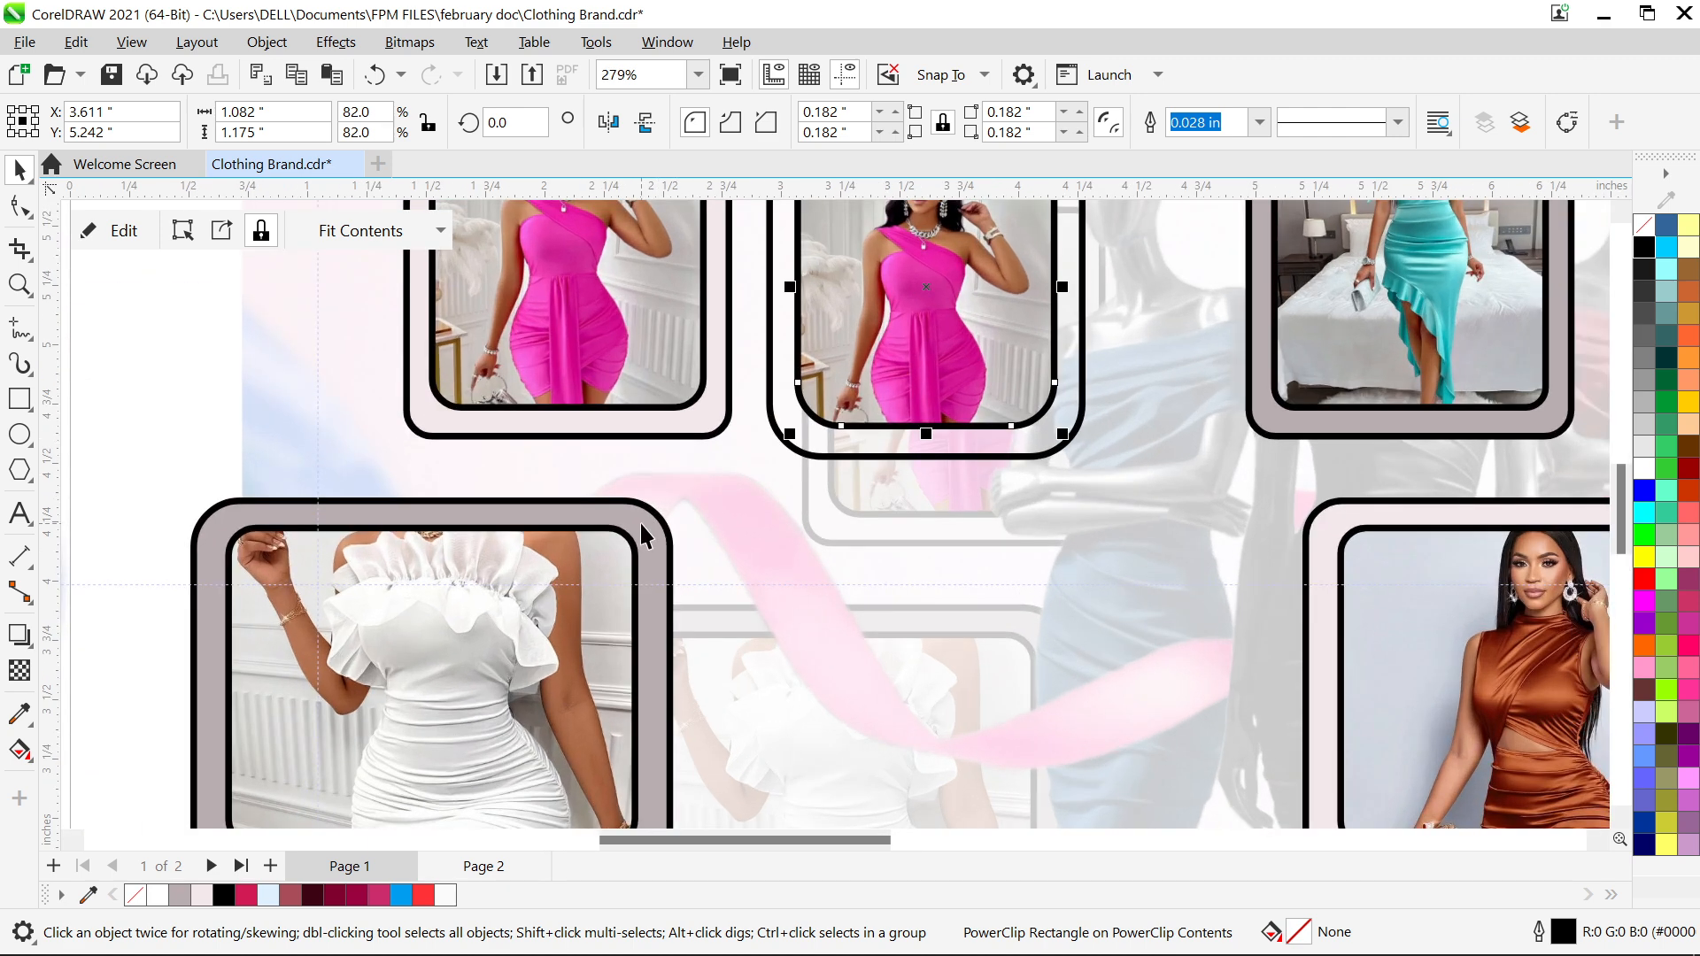
left_click(643, 536)
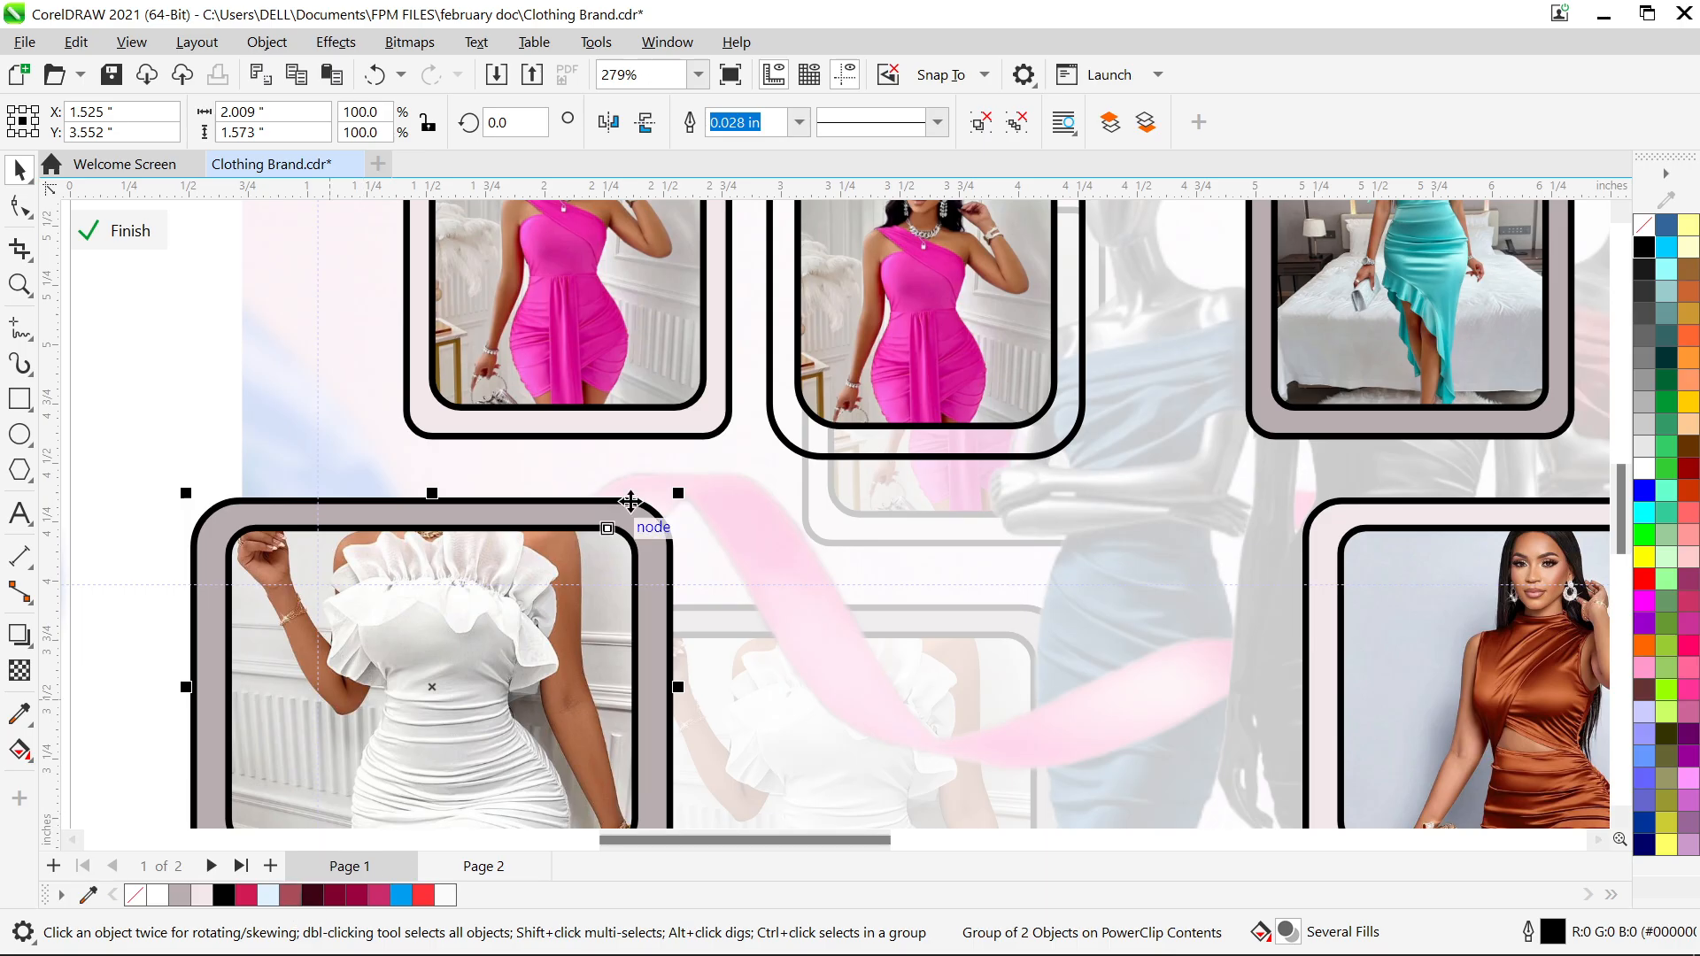
left_click(781, 428)
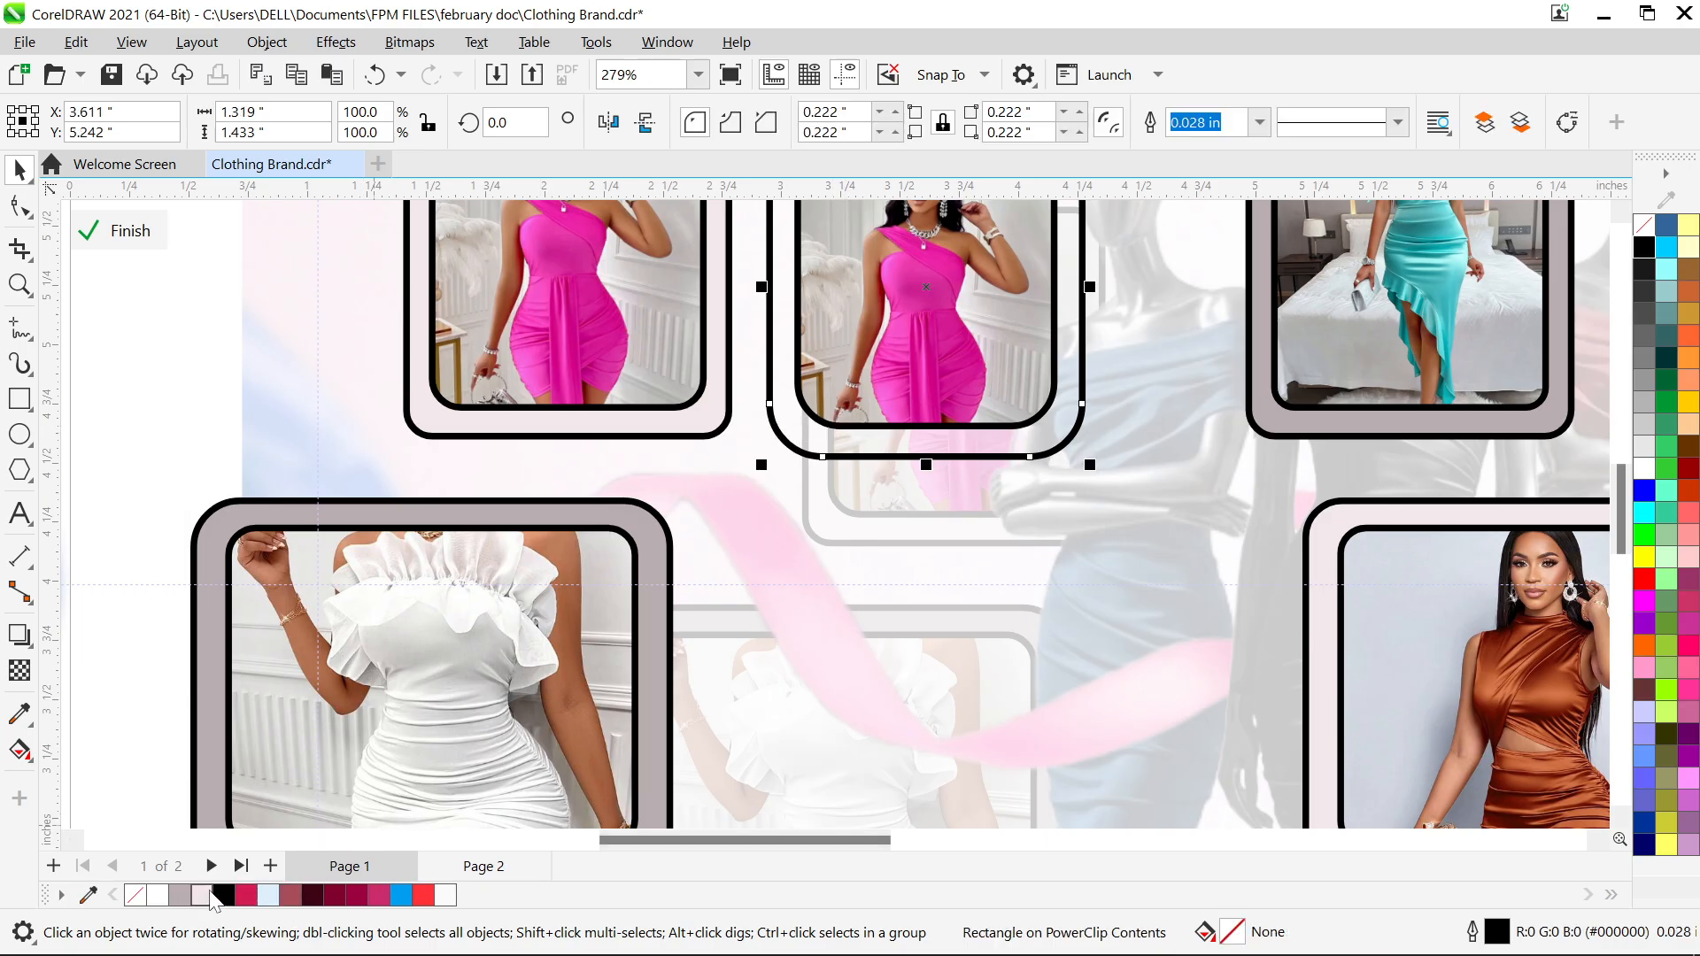
left_click(218, 896)
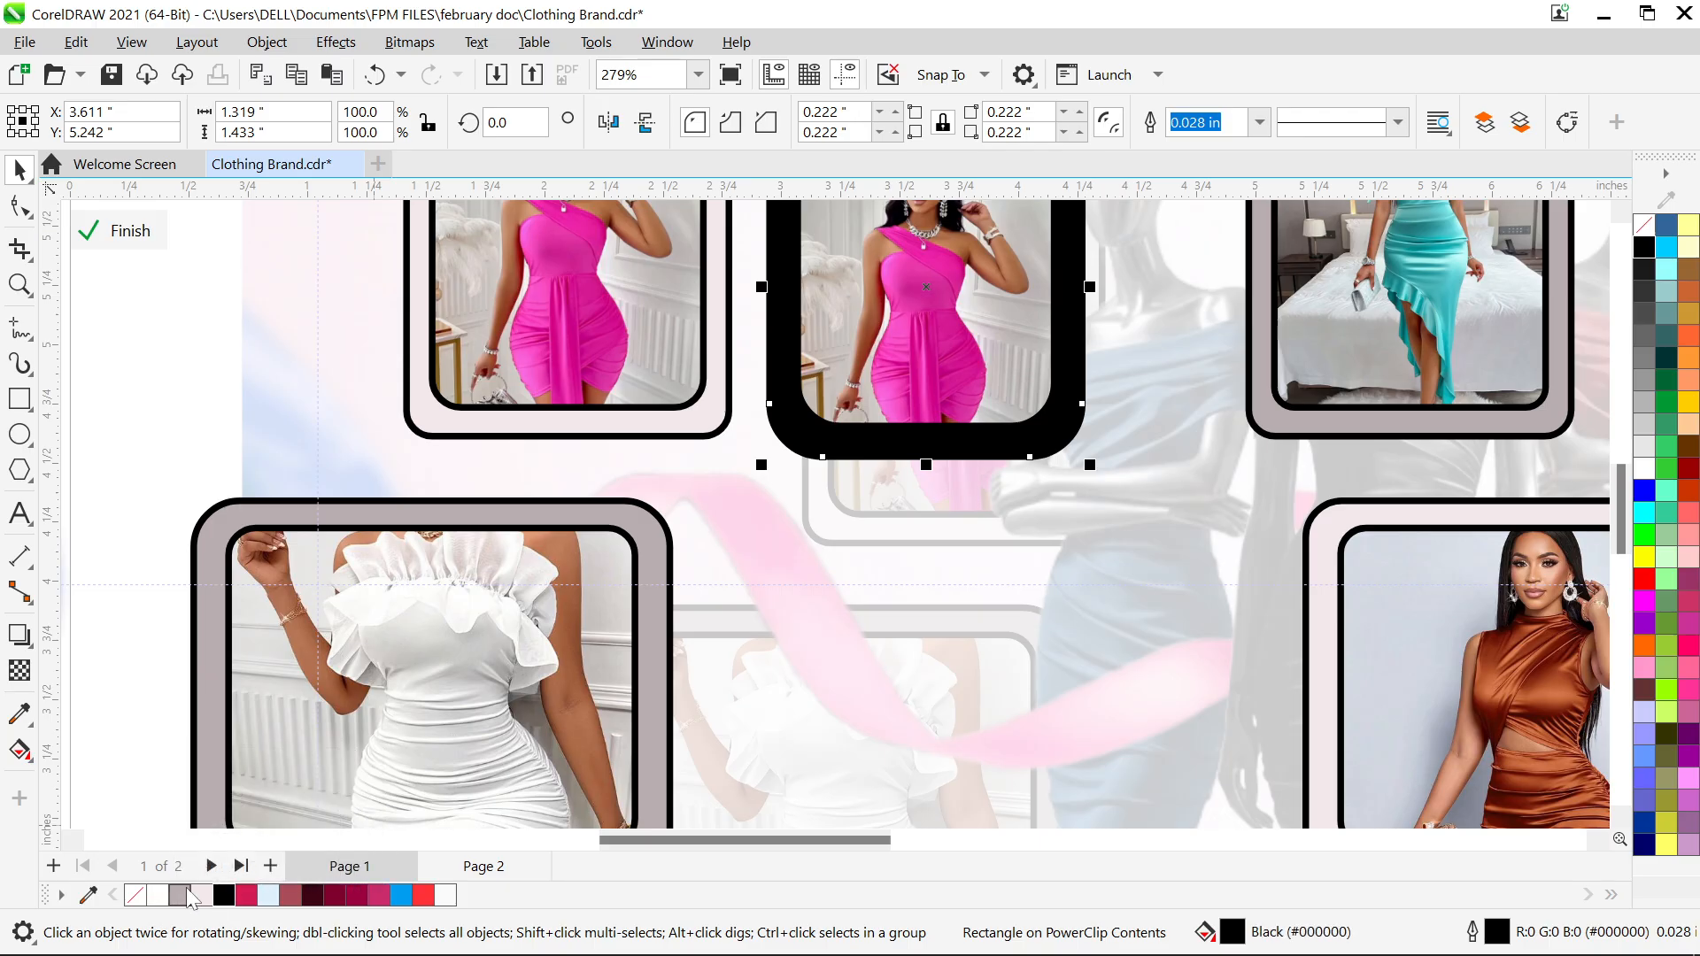
left_click(200, 896)
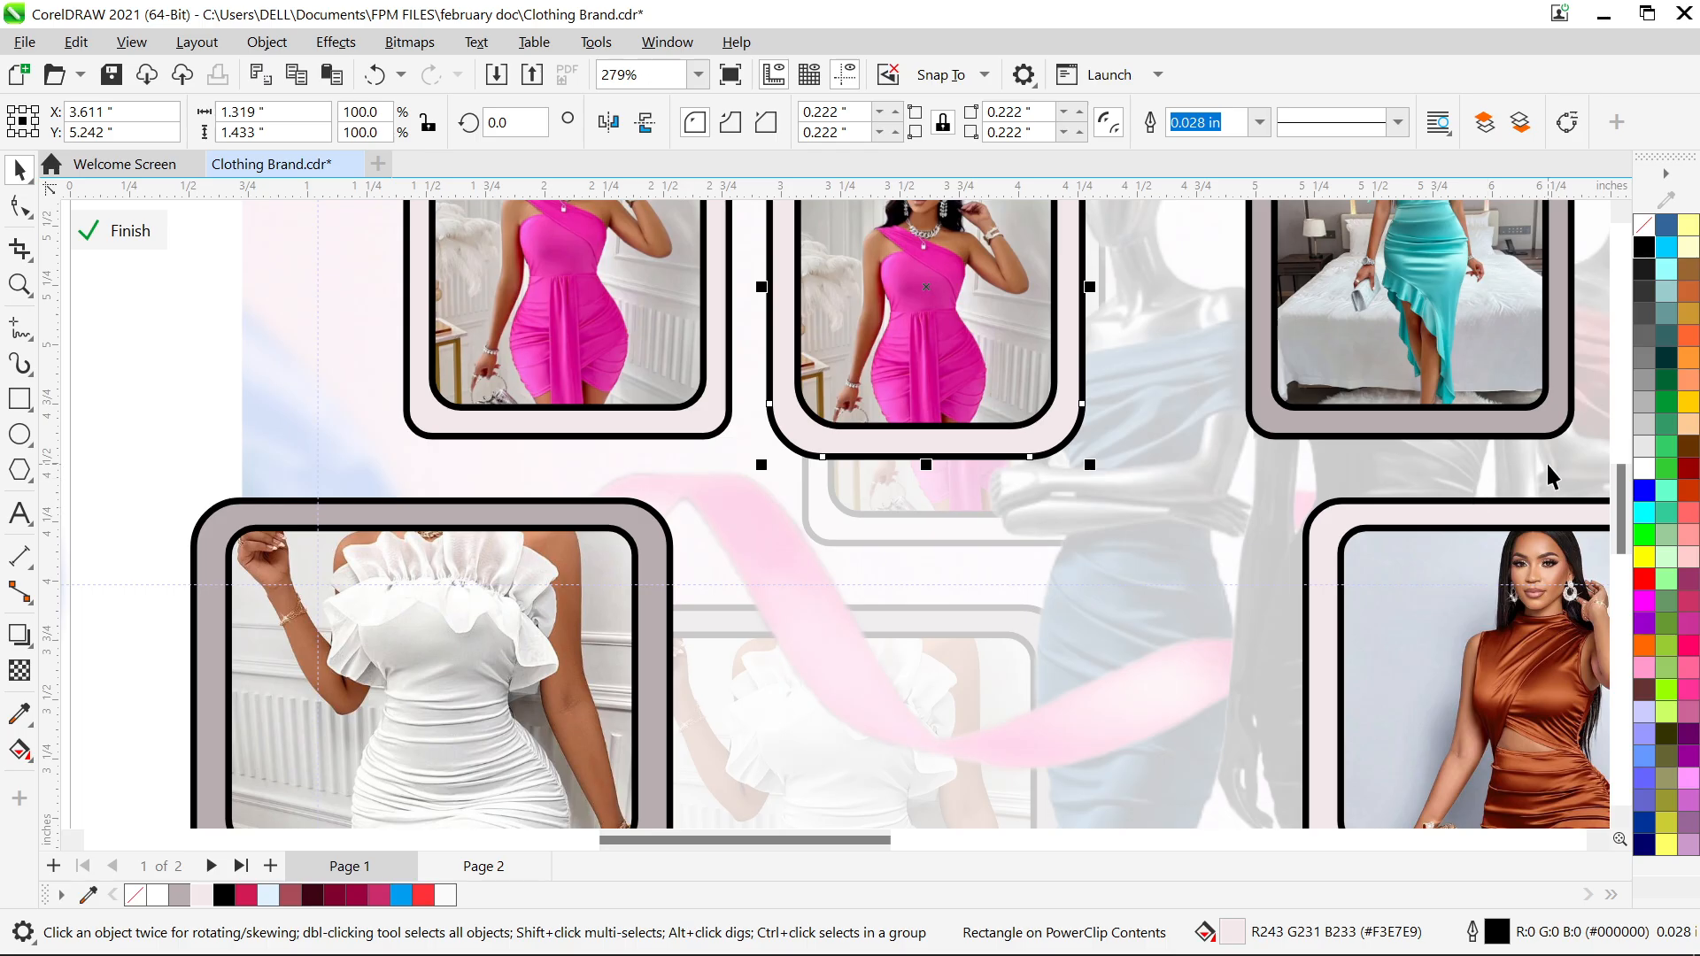
left_click(1642, 453)
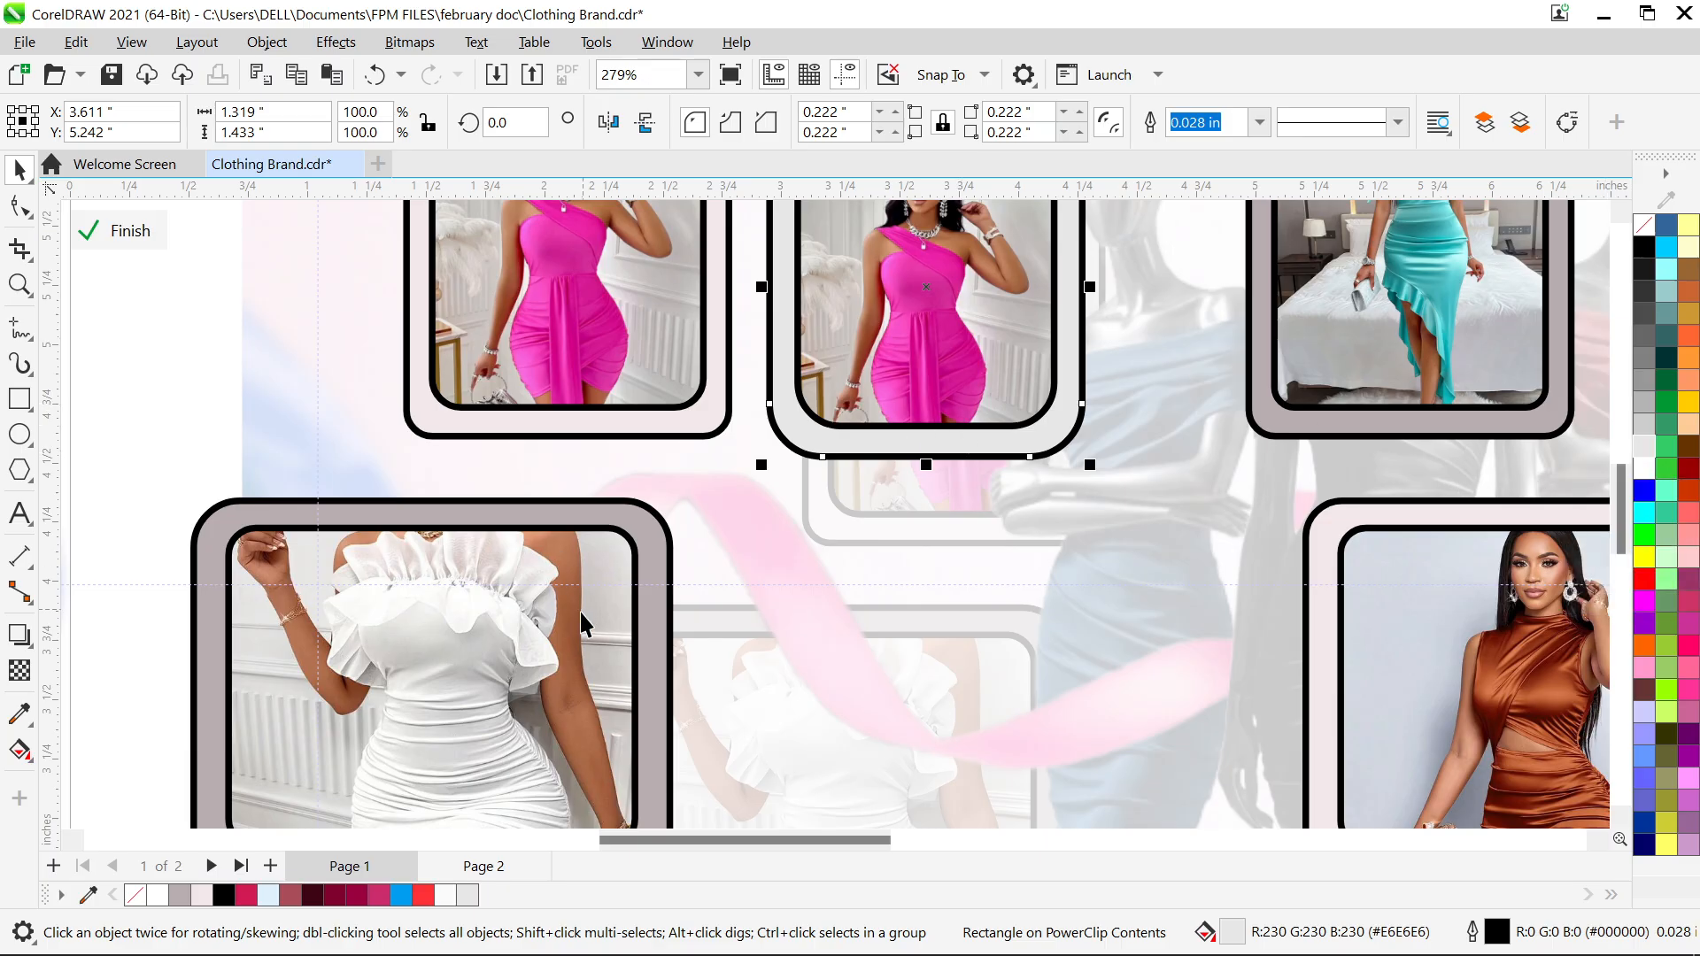
Delete the new light gray pink-dress frame, both its clipped inner photo and its outer rounded rectangle
left_click(666, 558)
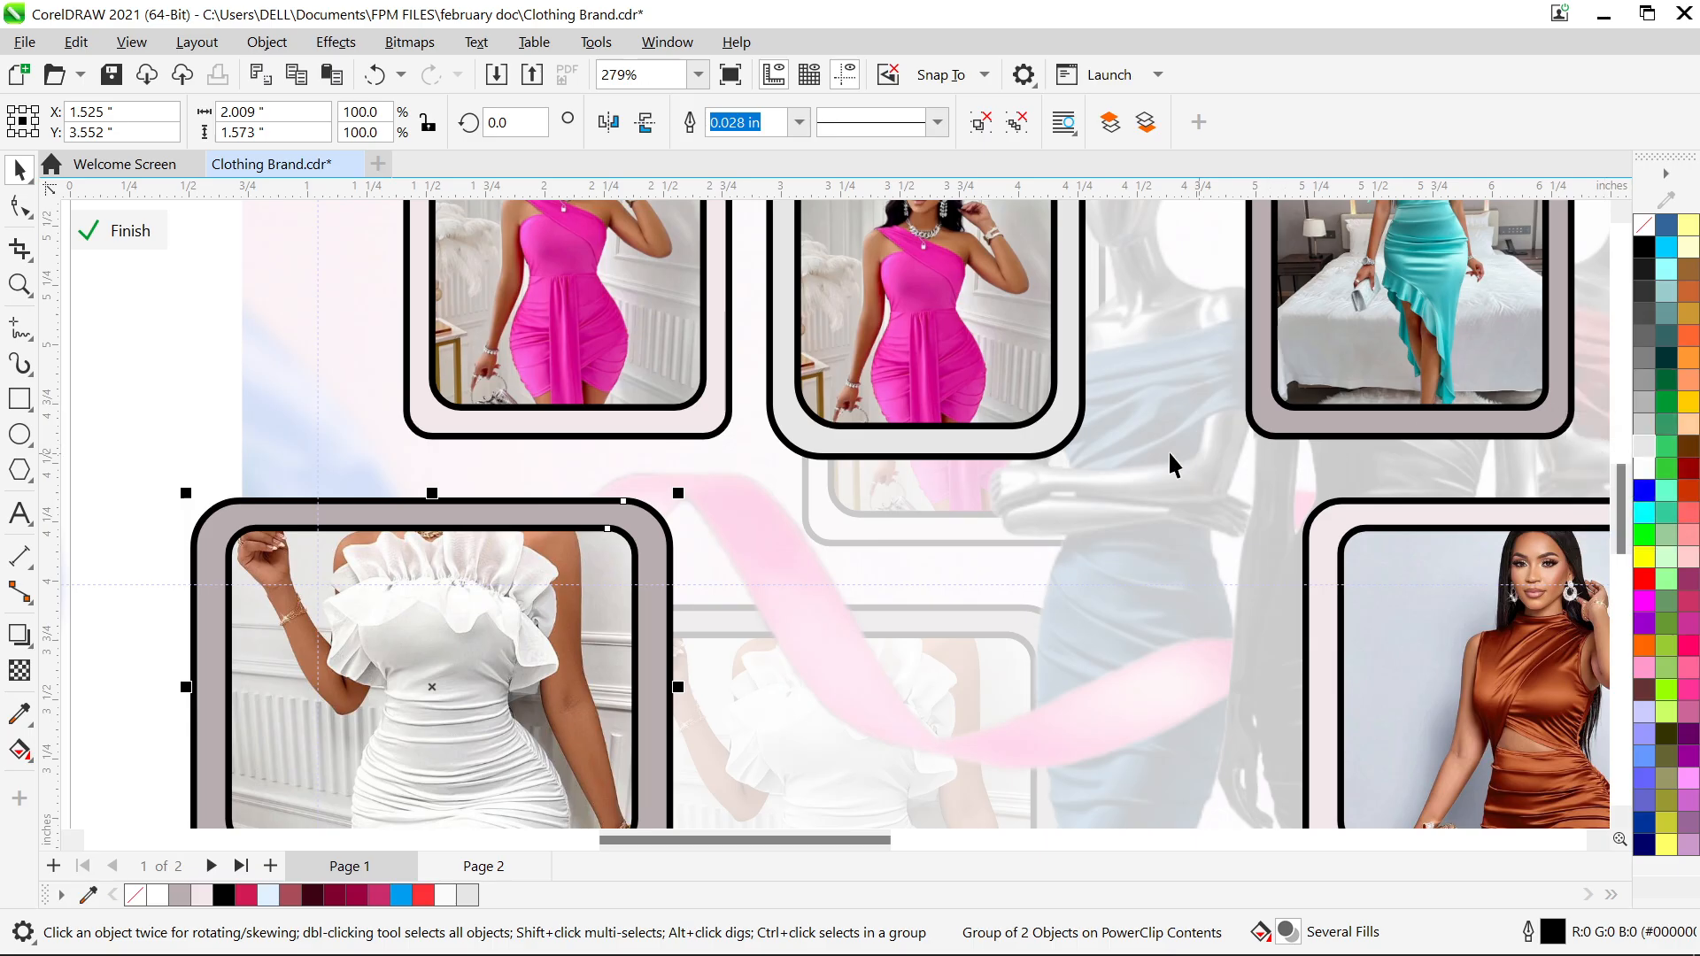
scroll(989, 451, "down", 3)
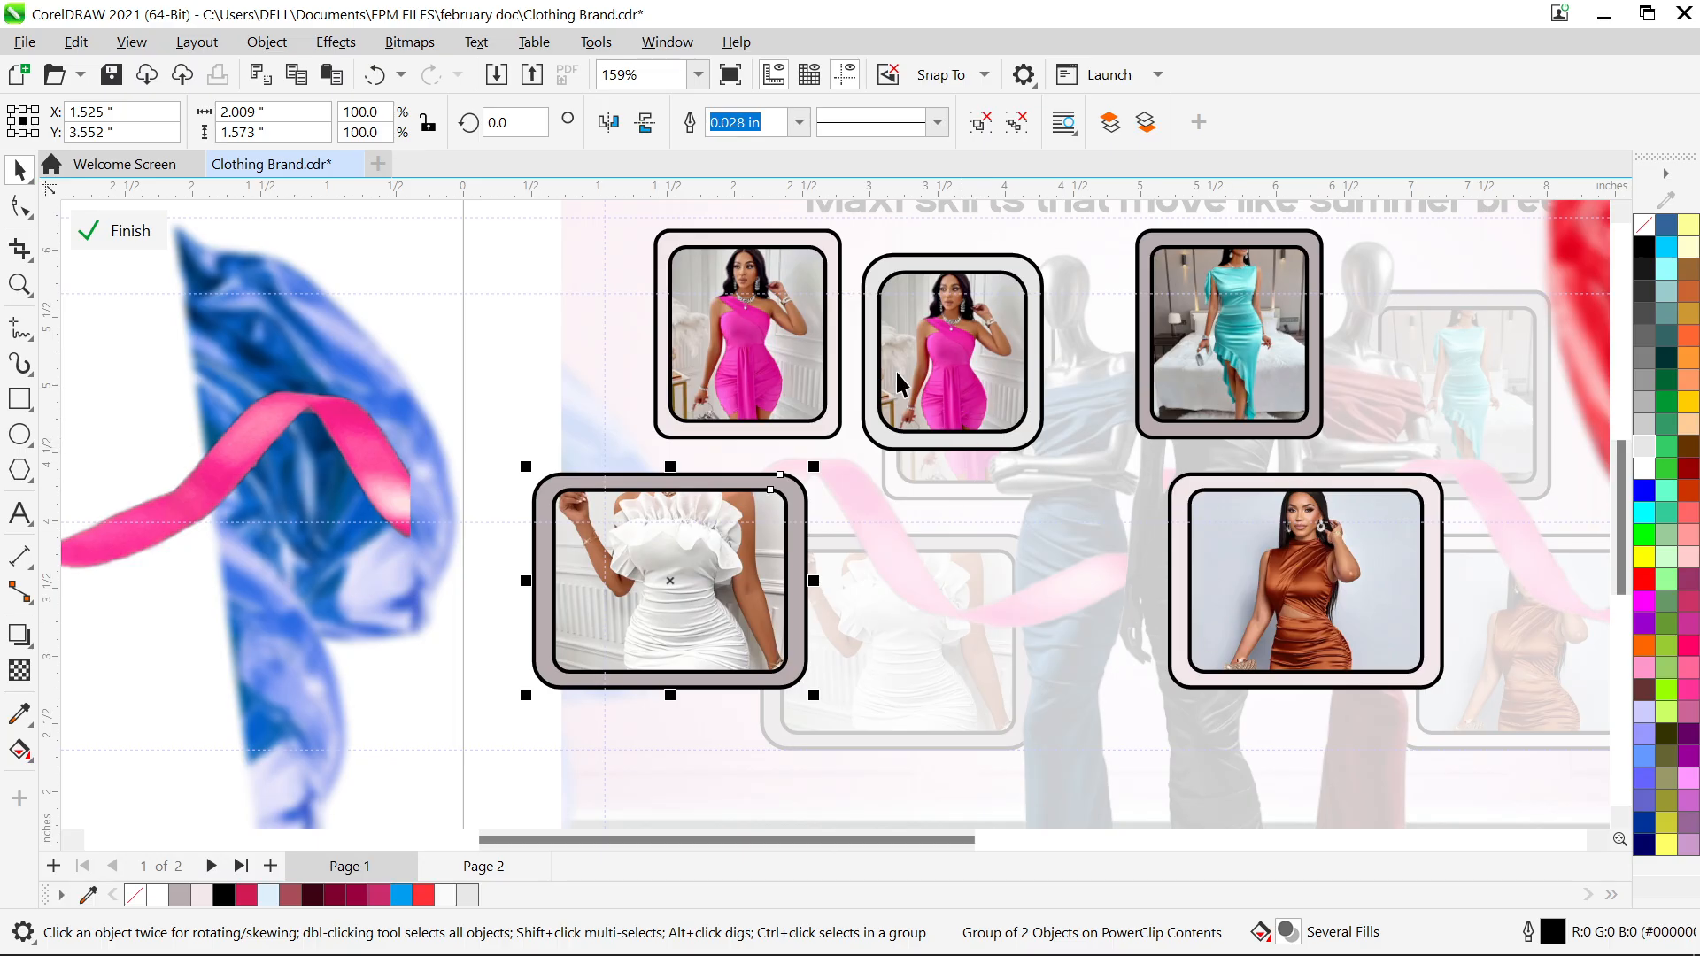
left_click(965, 332)
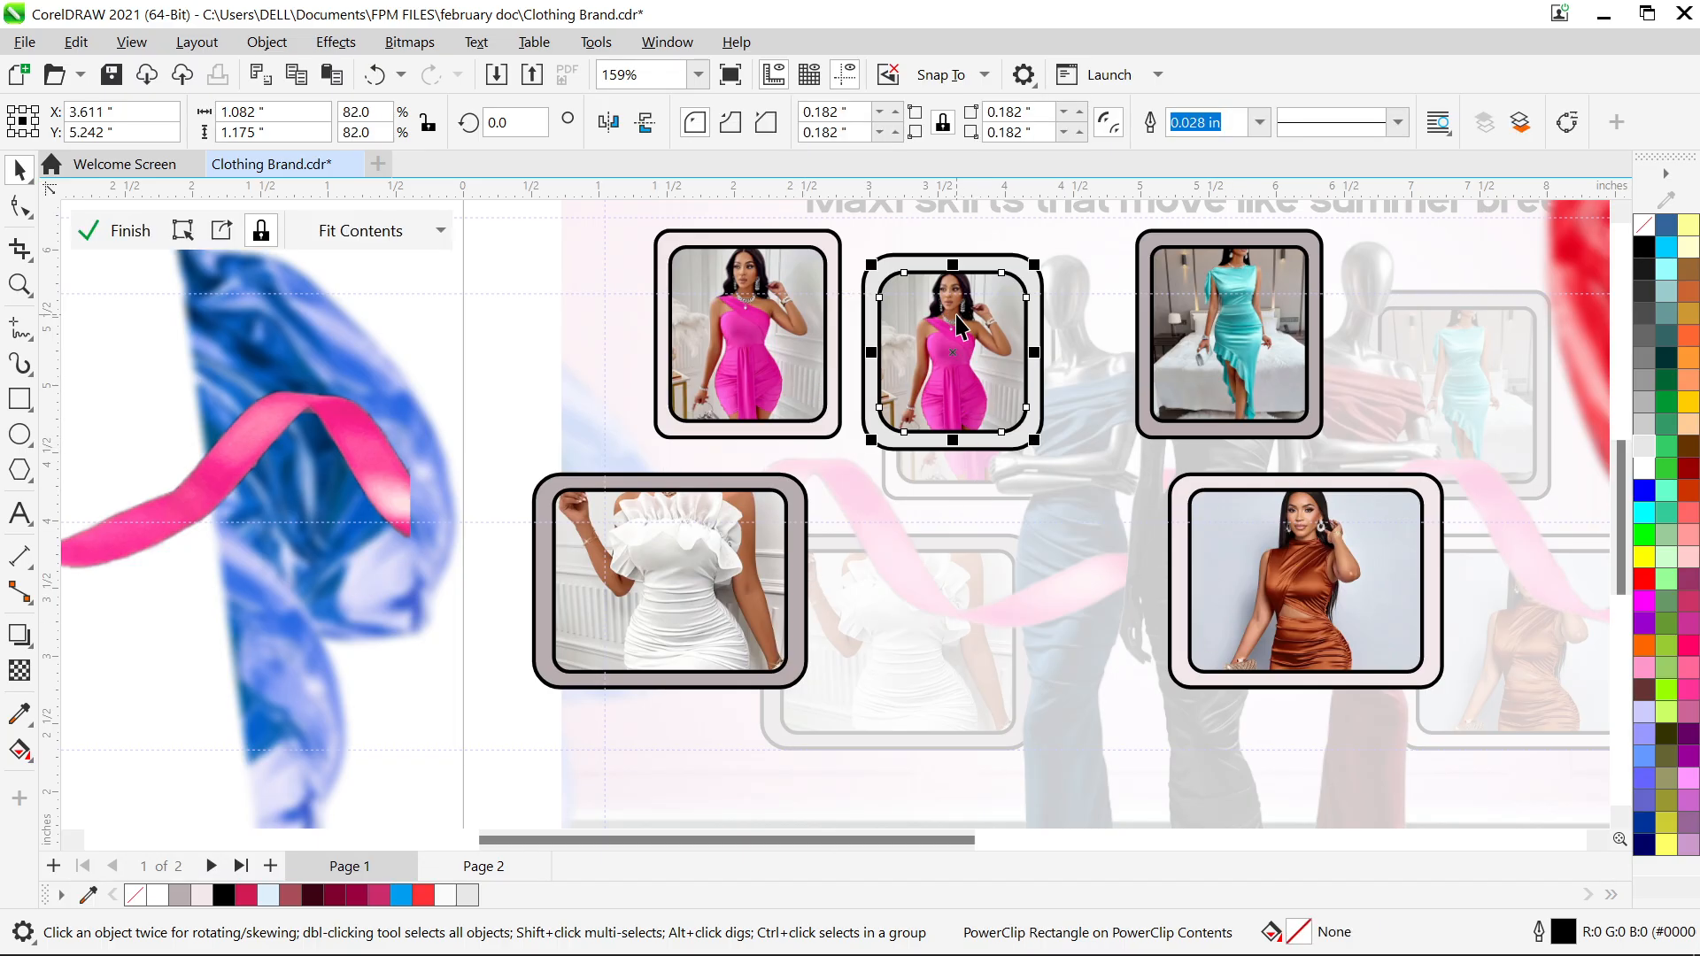
key("Delete")
left_click(968, 328)
key("Delete")
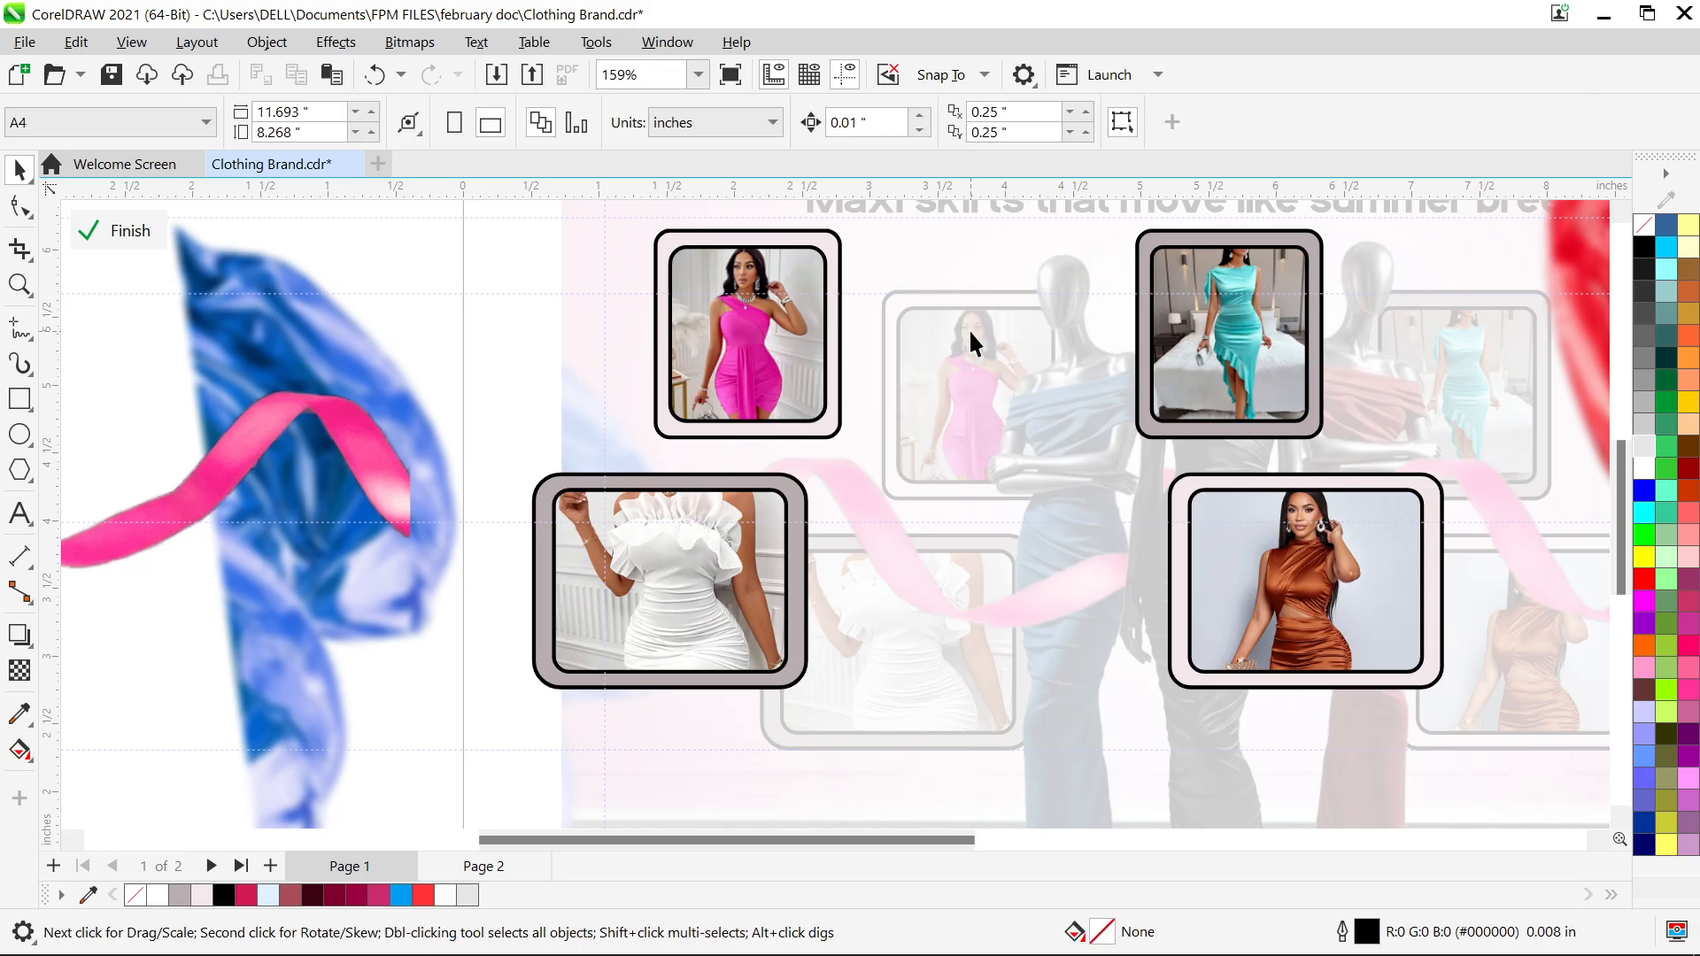
Group the original pink-dress photo with its pale pink outer rounded rectangle
left_click(793, 285)
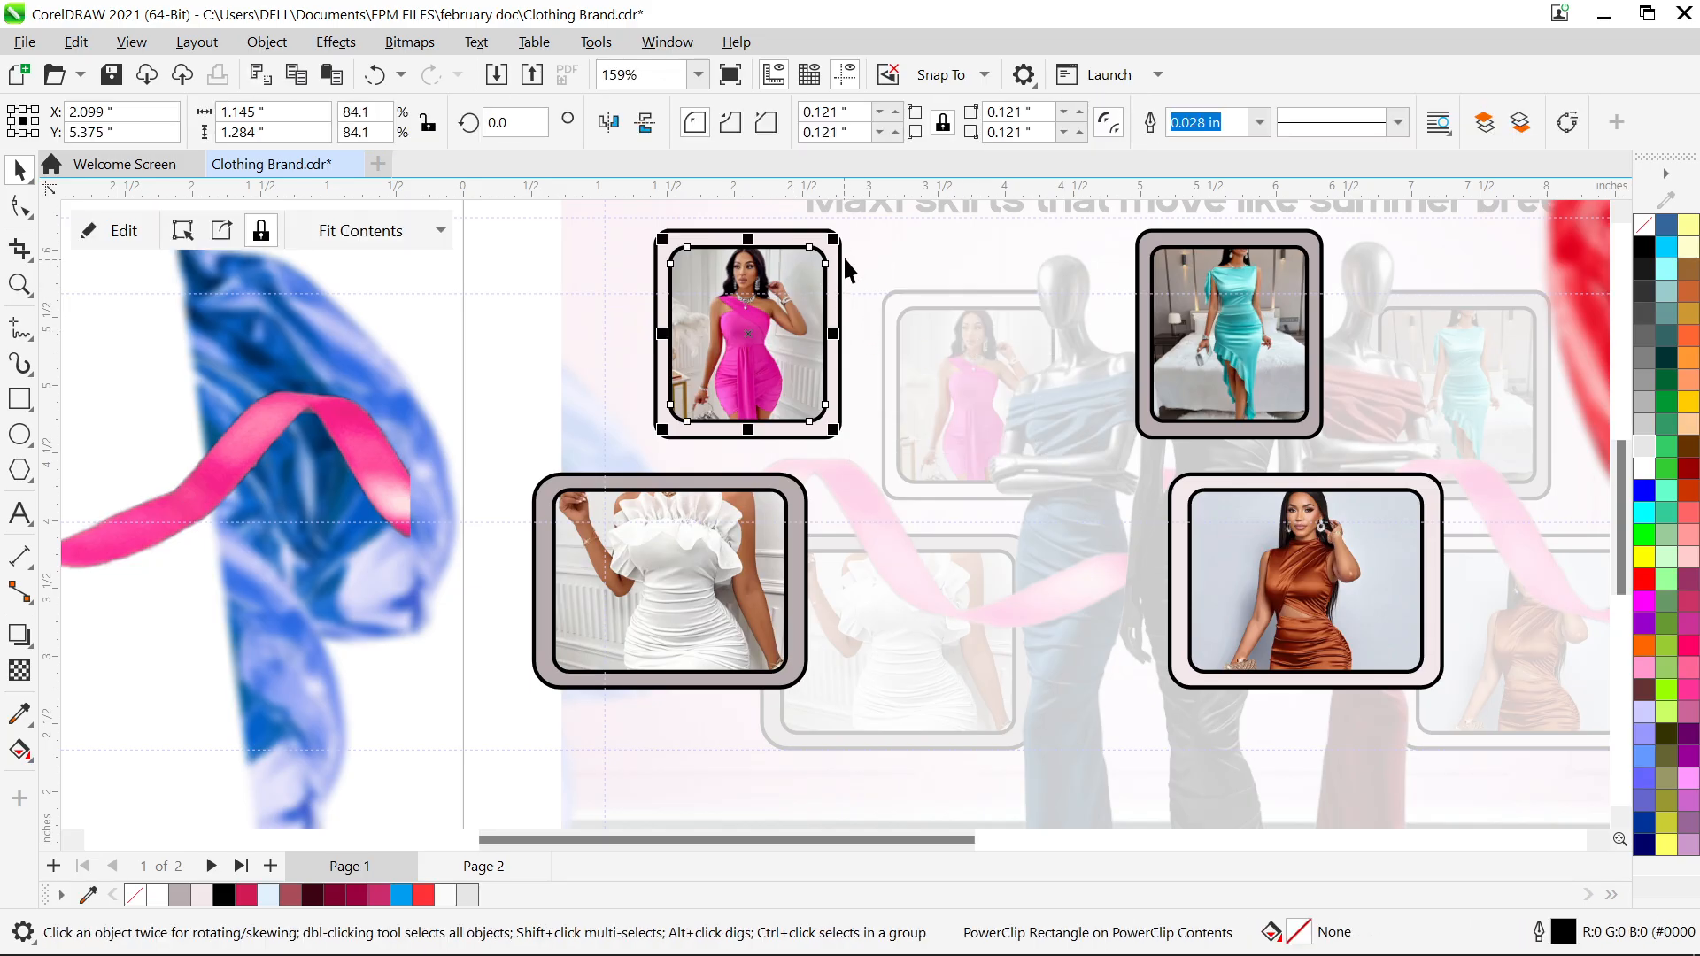
left_click(834, 255, "shift")
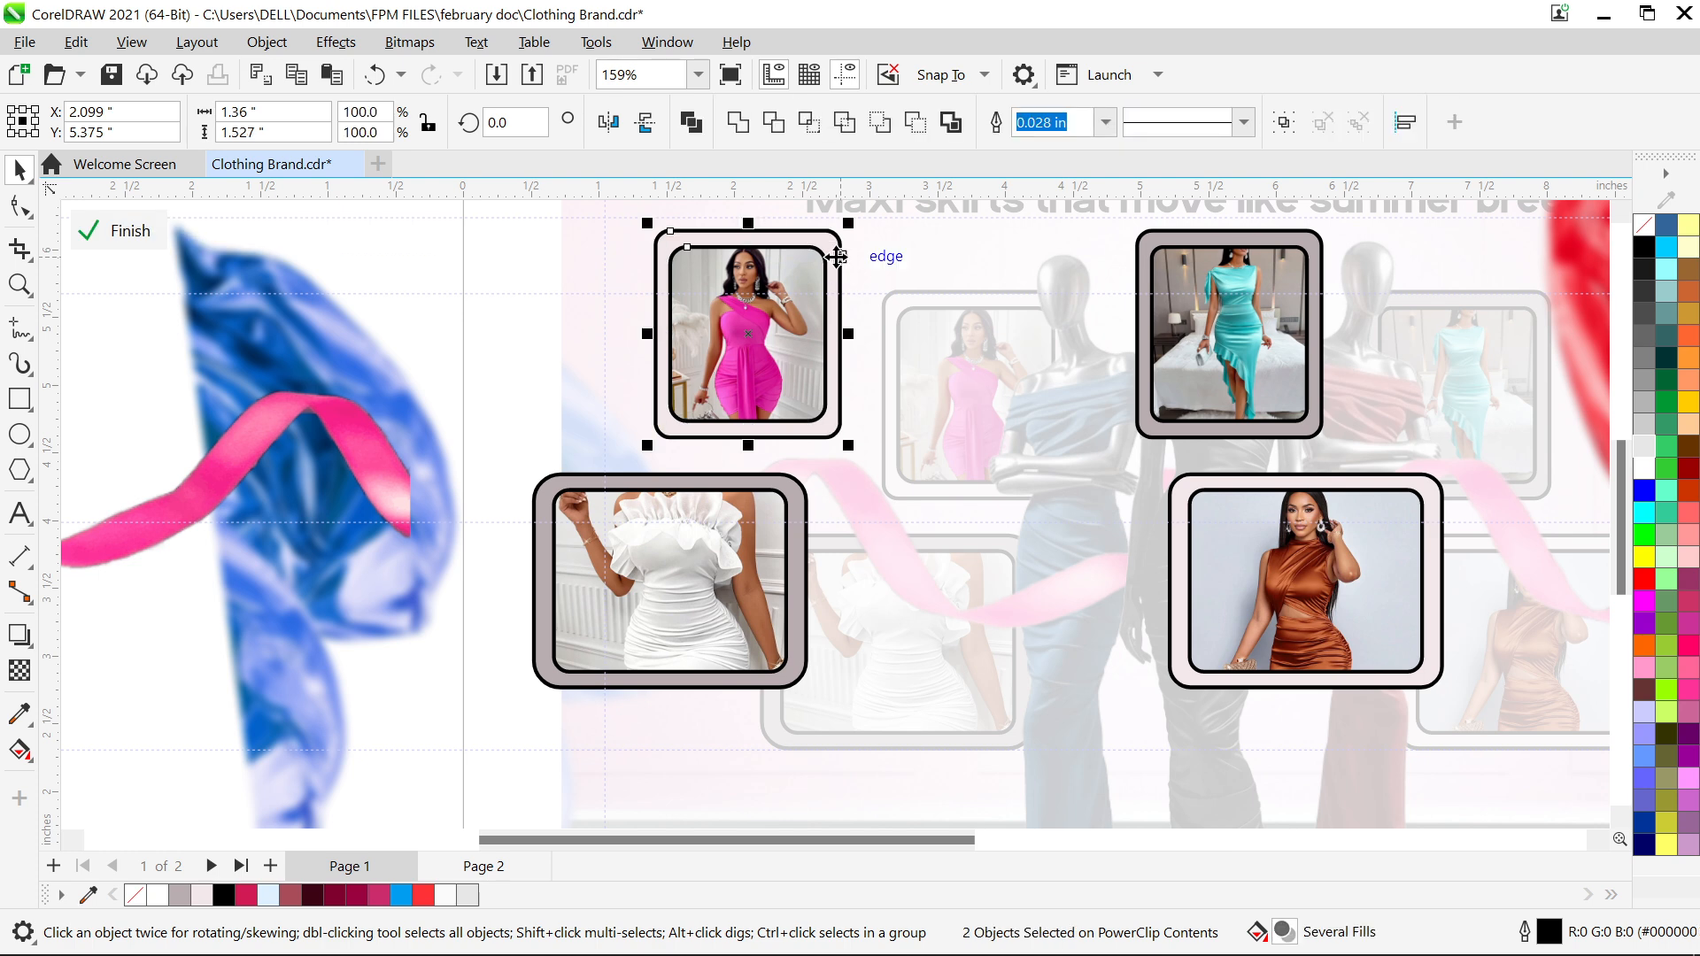
key("ctrl+g")
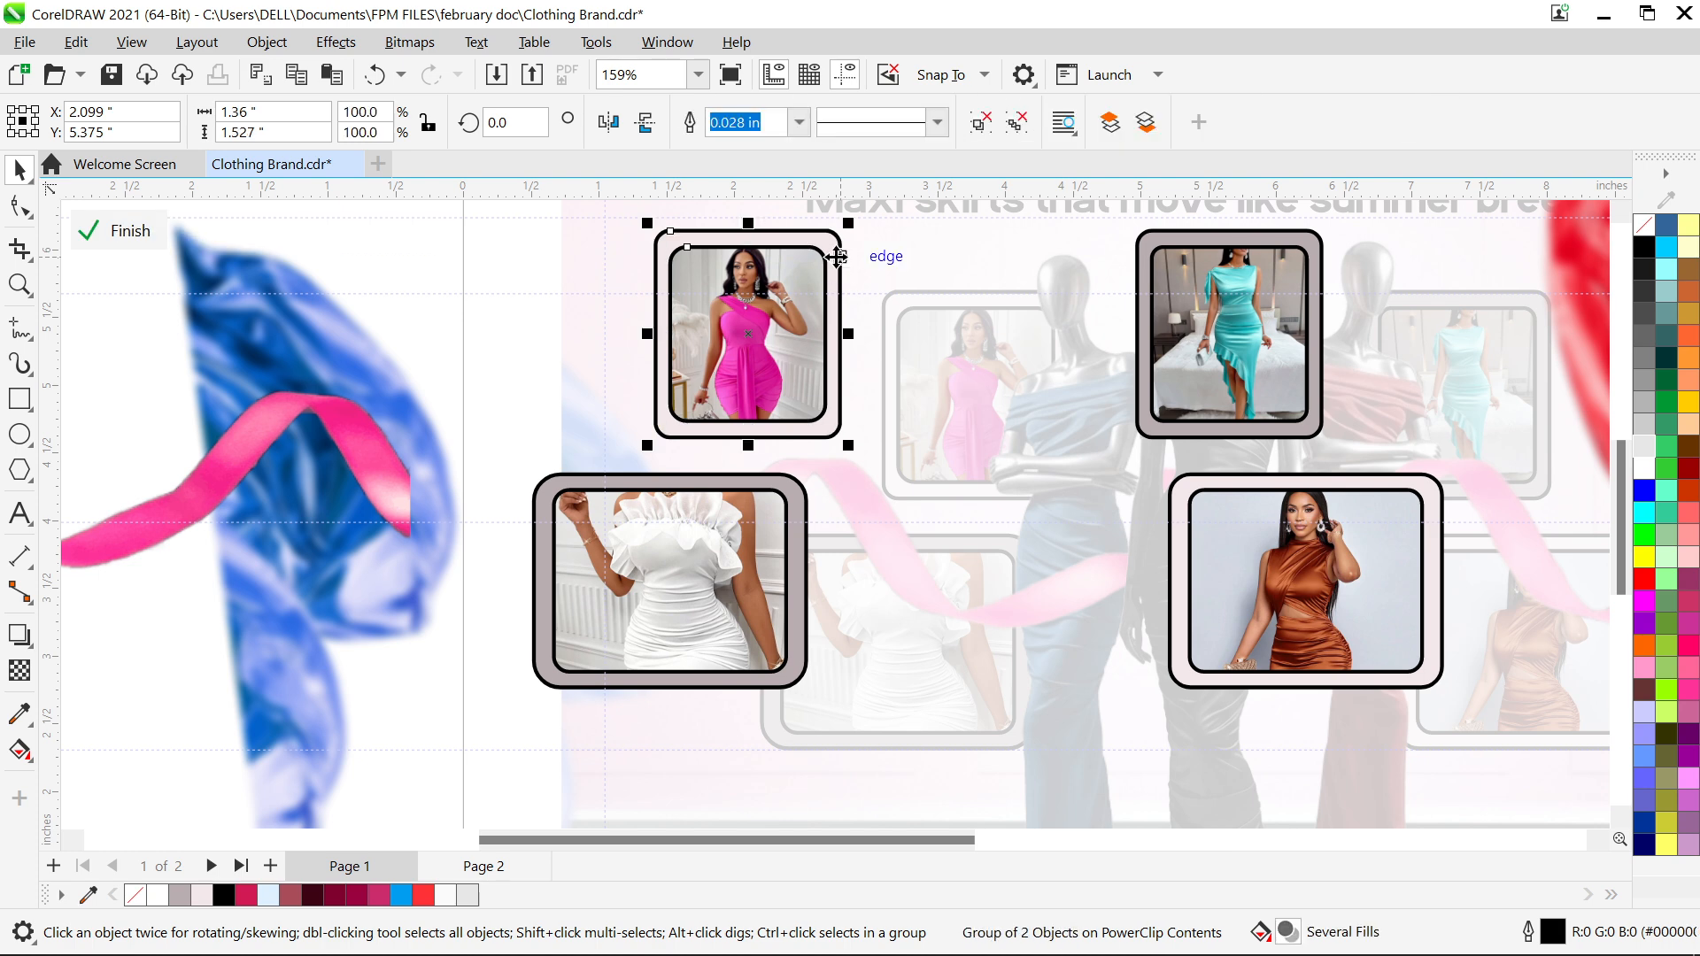
Move the mannequins-and-ribbon group over the framed dress photos, at X 4.325 and Y 4.18 inches
scroll(837, 257, "down", 2)
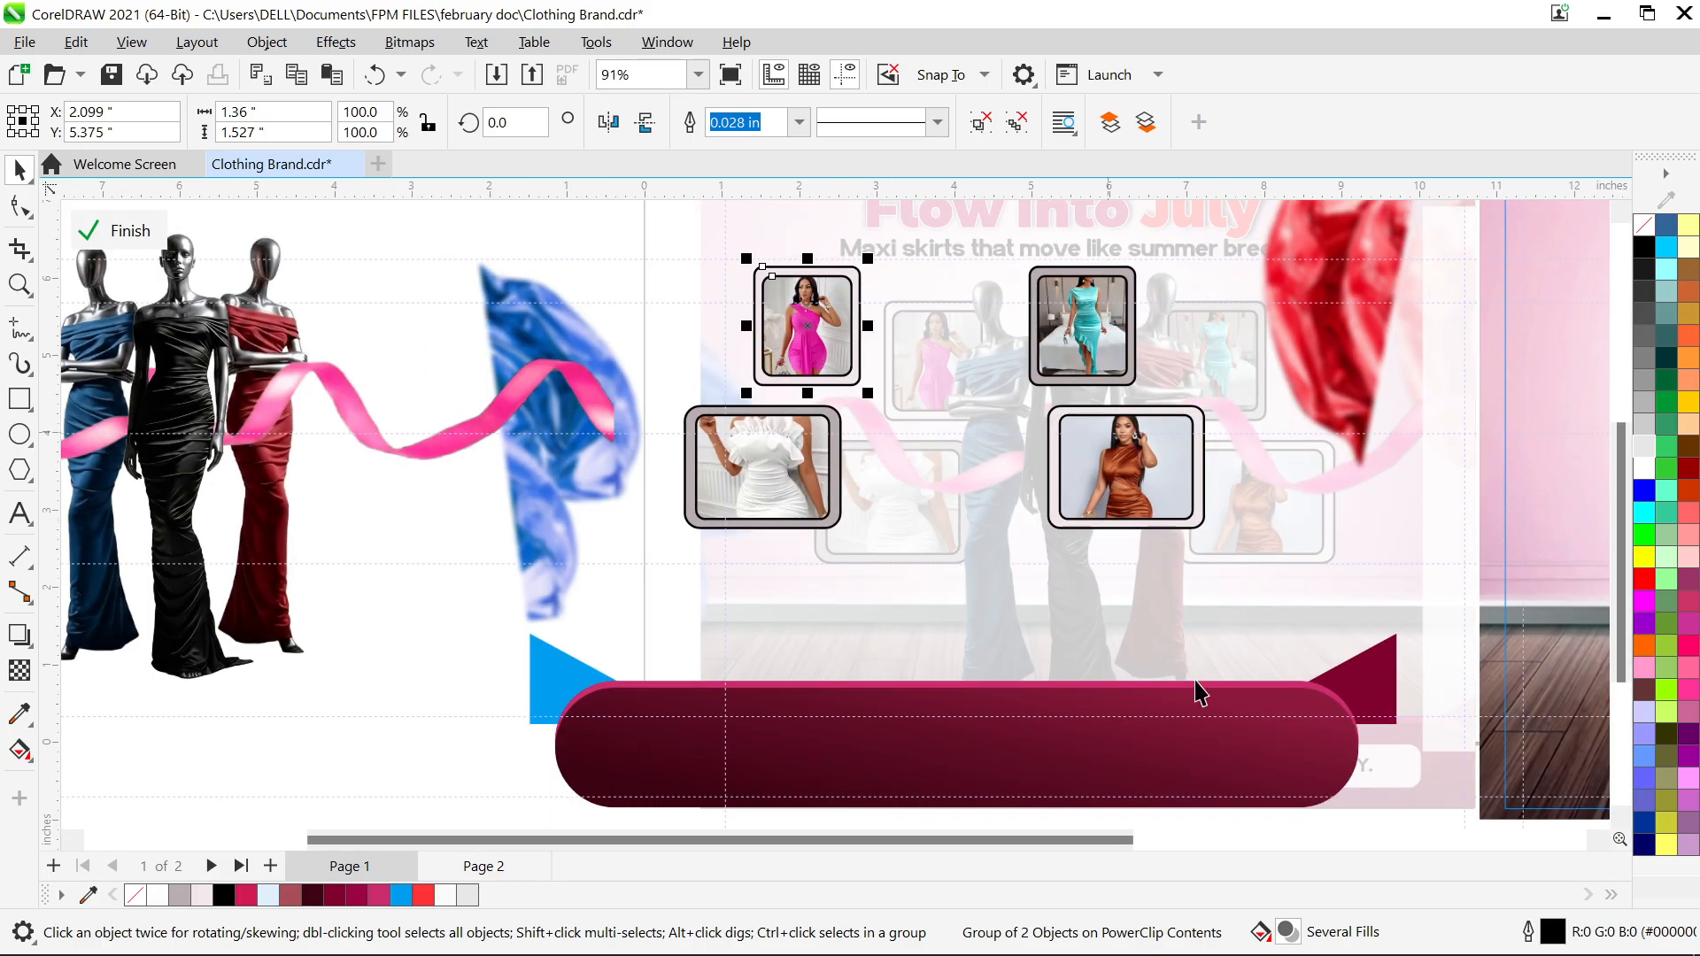
scroll(994, 448, "down", 1)
left_click_drag(456, 405, 964, 415)
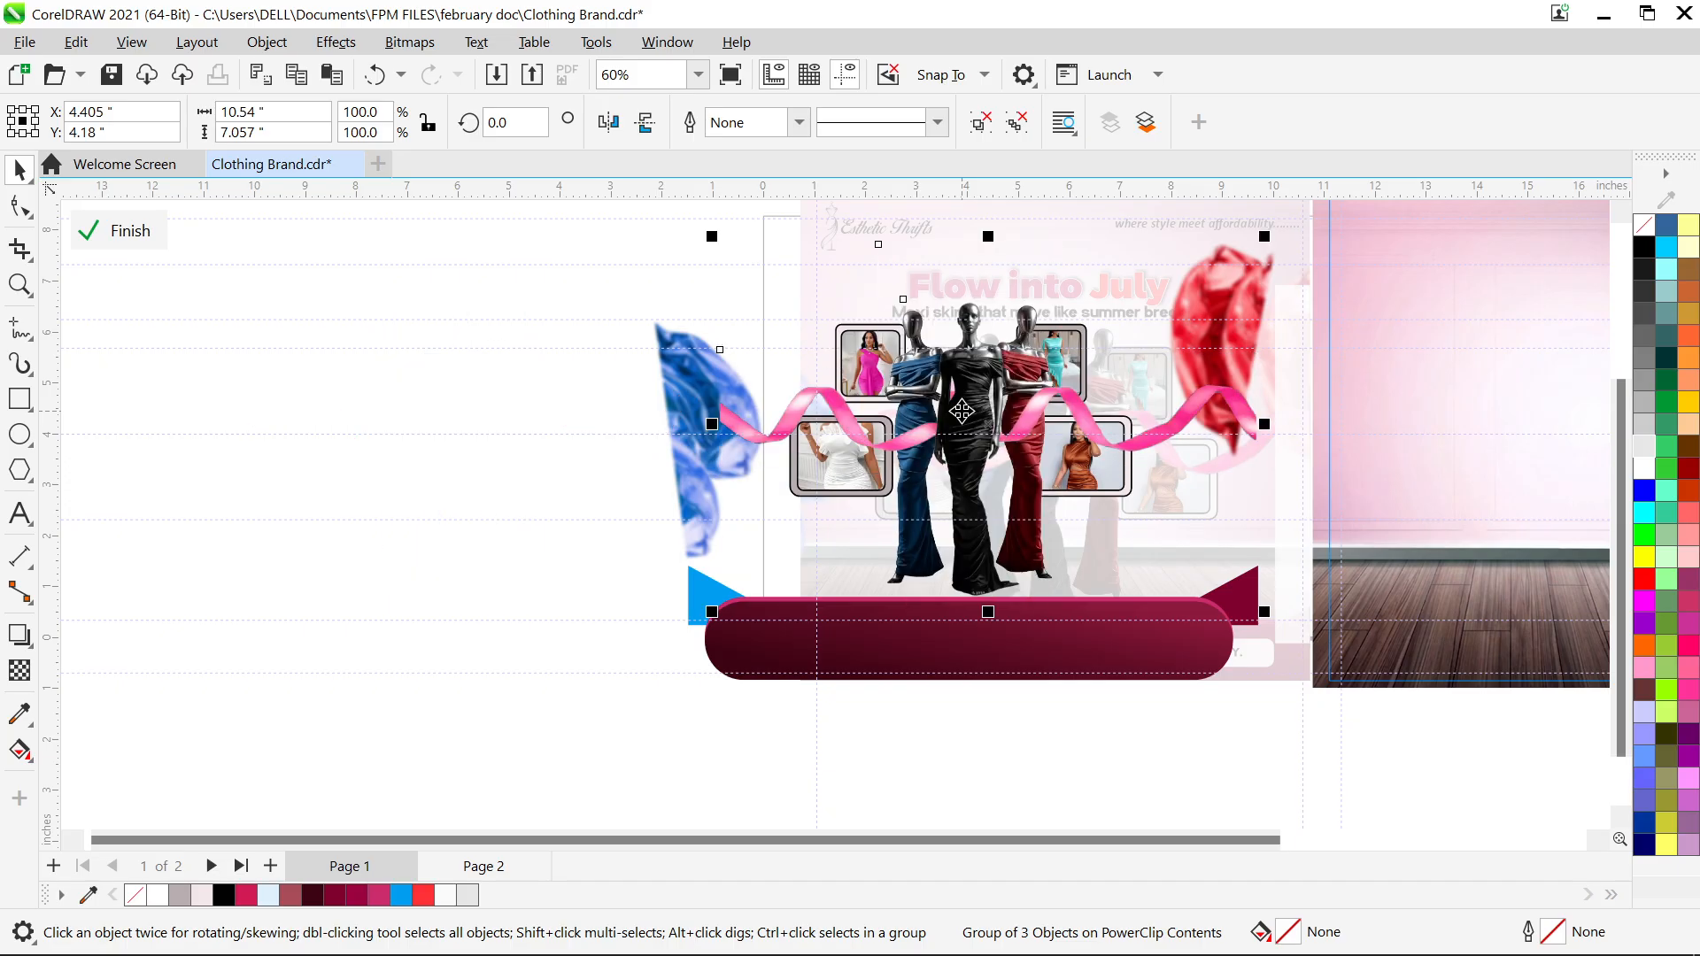
key("Left")
key("Left")
key("Left")
key("Left")
key("Left")
key("Left")
key("Left")
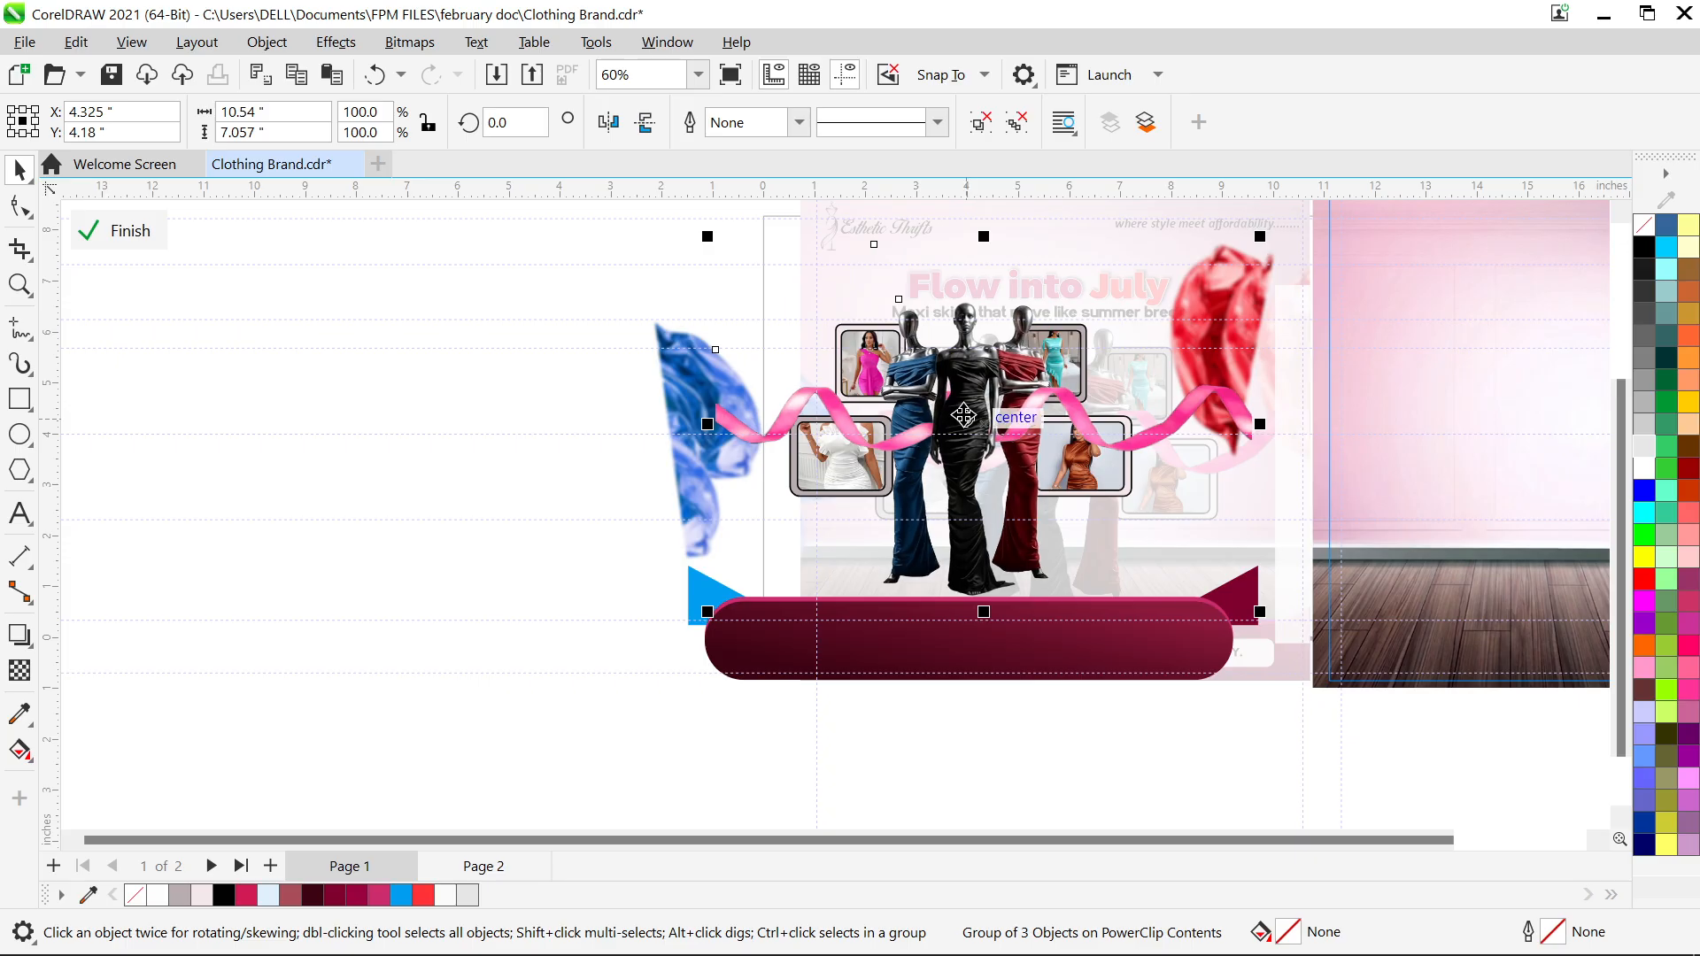
Draw a rectangle about 13.29 by 1.44 inches in the empty area below the maroon footer bar
scroll(964, 415, "down", 6)
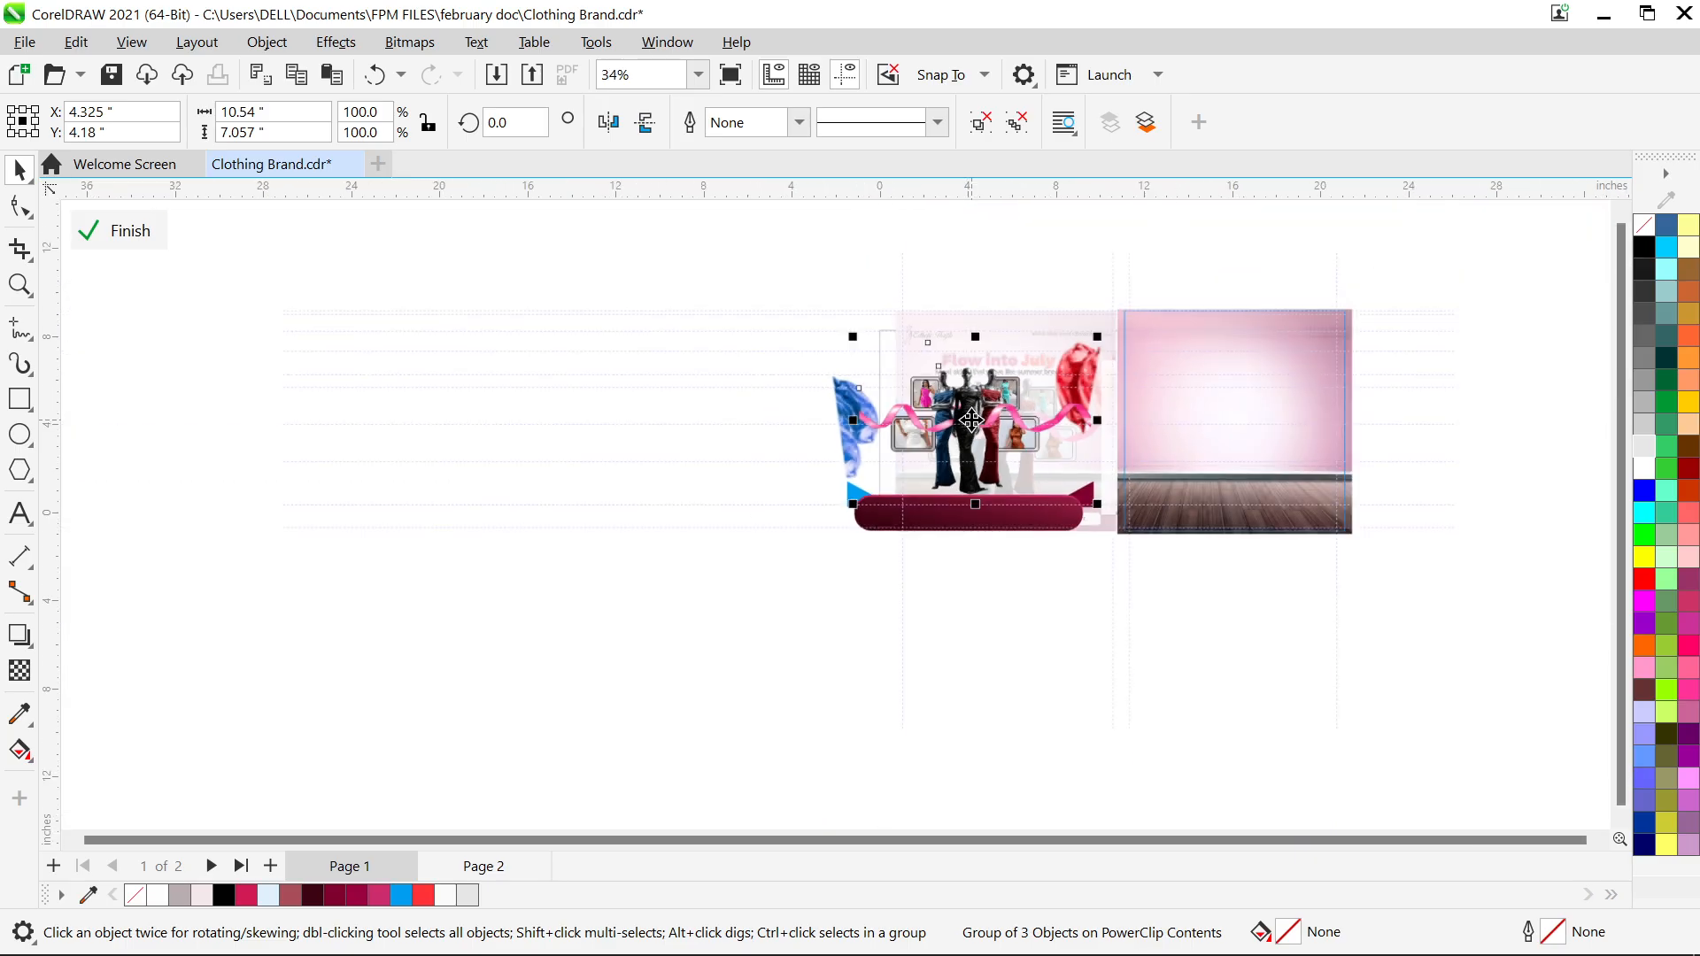
scroll(1009, 413, "up", 2)
left_click(884, 566)
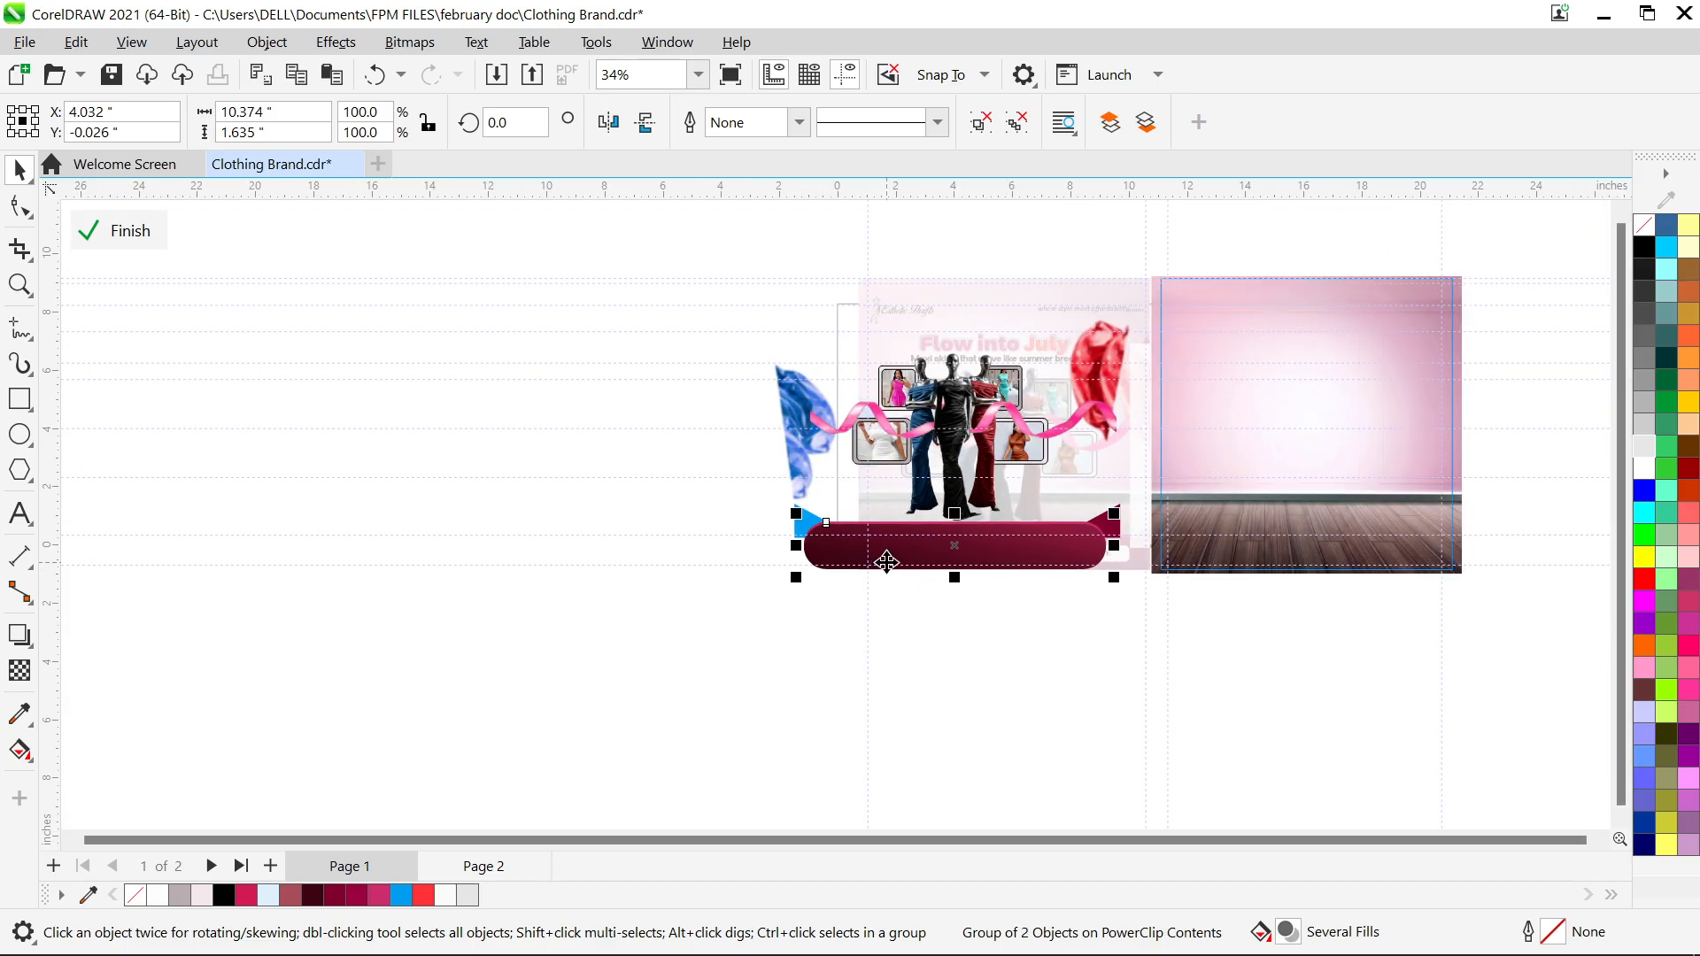
scroll(885, 563, "up", 9)
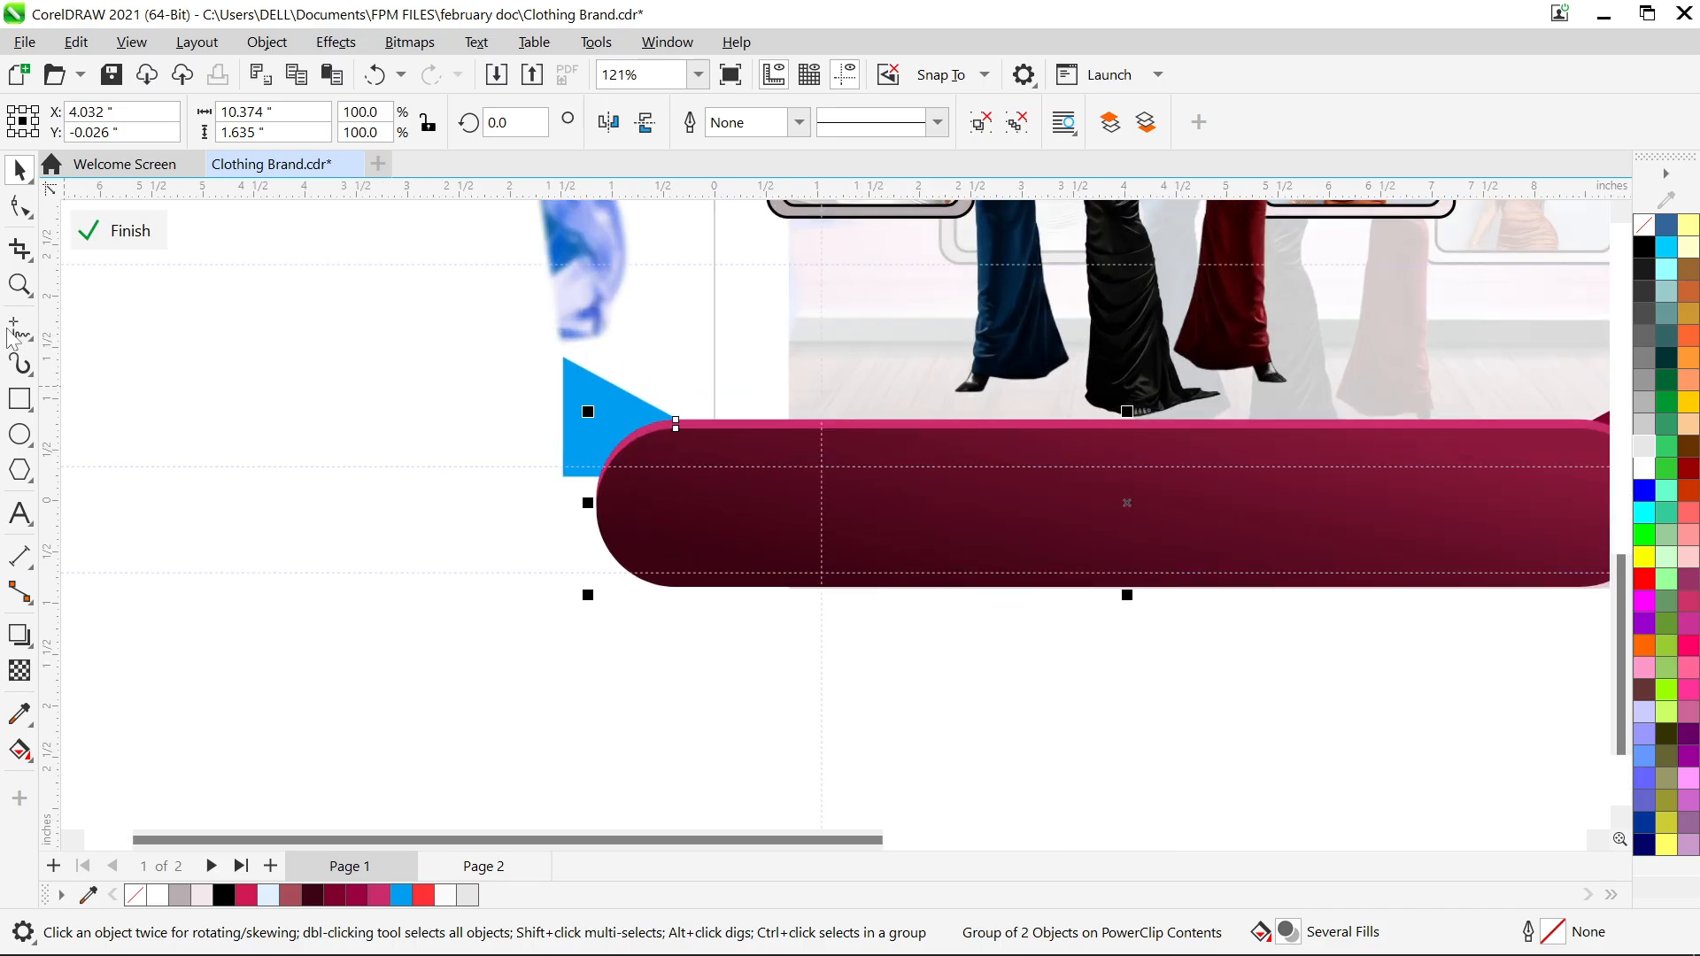
left_click(20, 398)
left_click_drag(157, 615, 1518, 763)
left_click(22, 170)
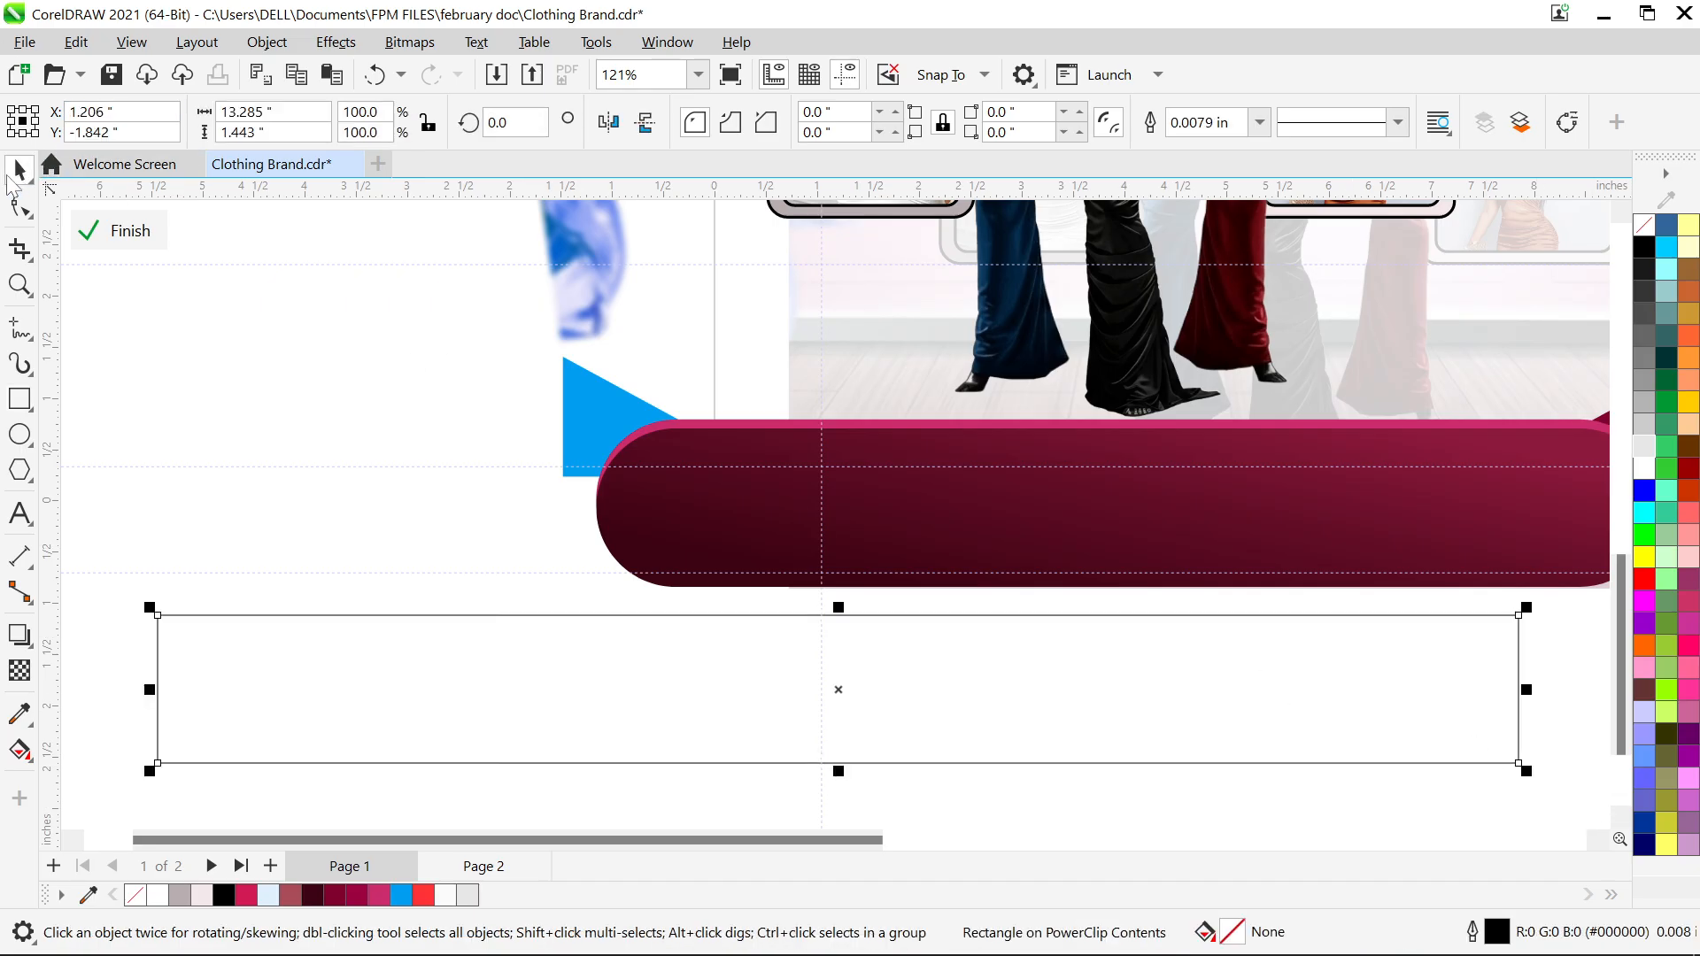
left_click(20, 206)
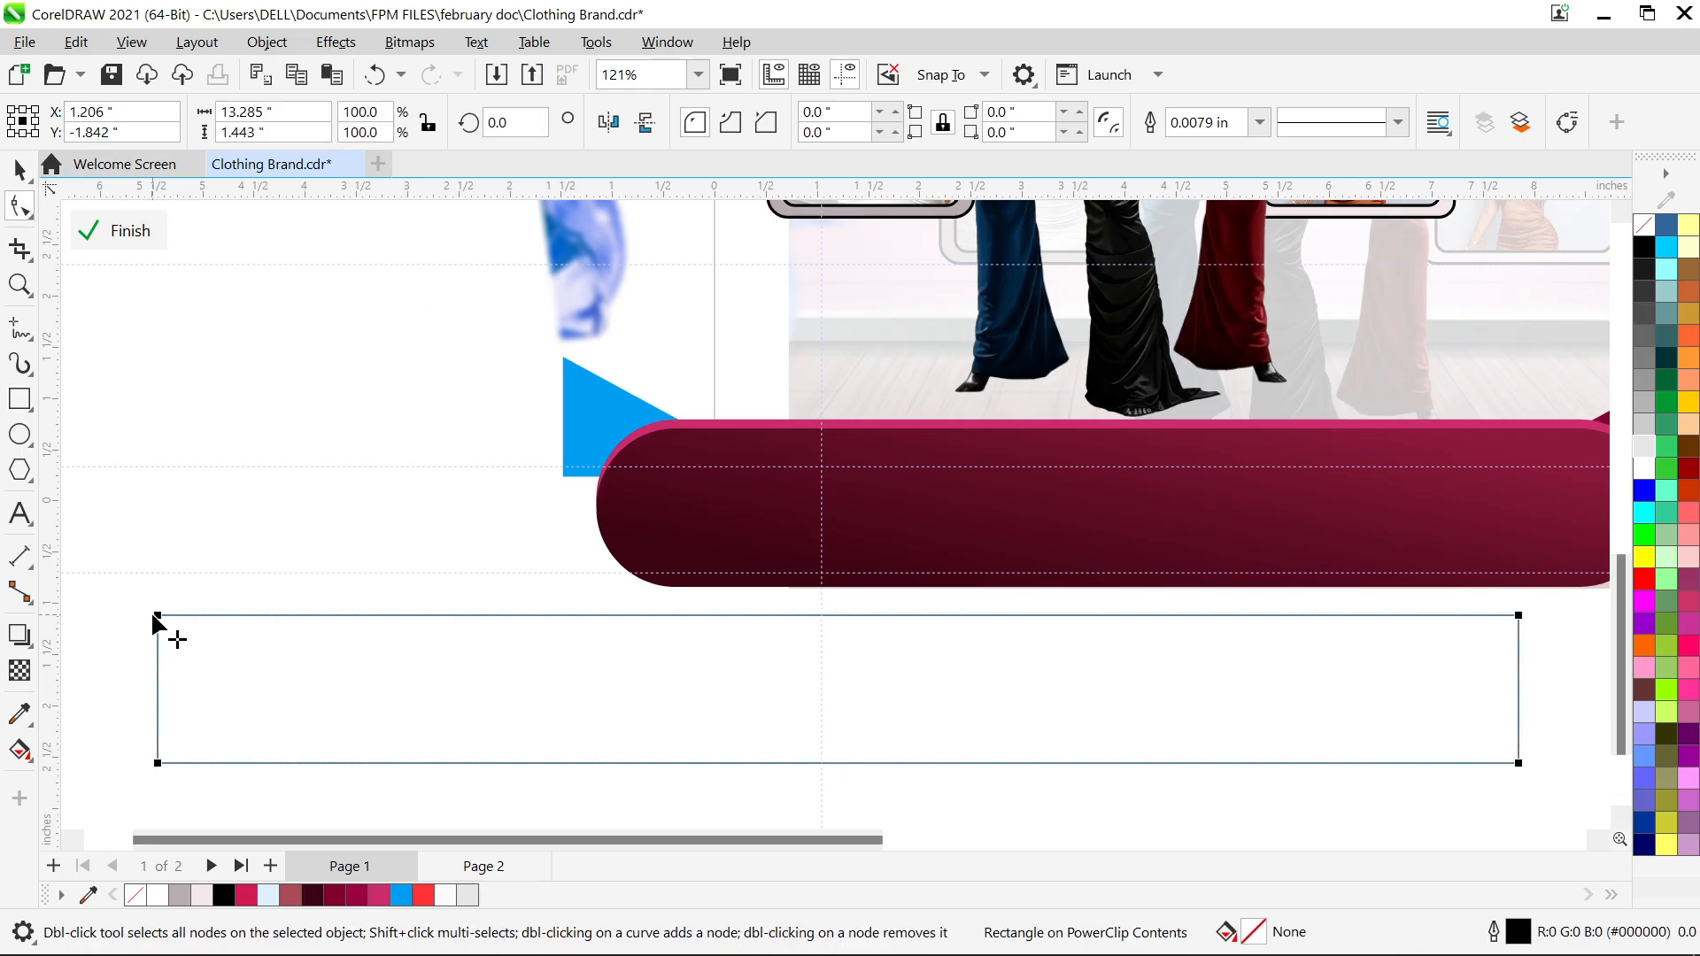
Round the new rectangle's corners to a 0.424-inch radius and fill it with dark maroon #3C0312
left_click_drag(154, 614, 186, 617)
key("space")
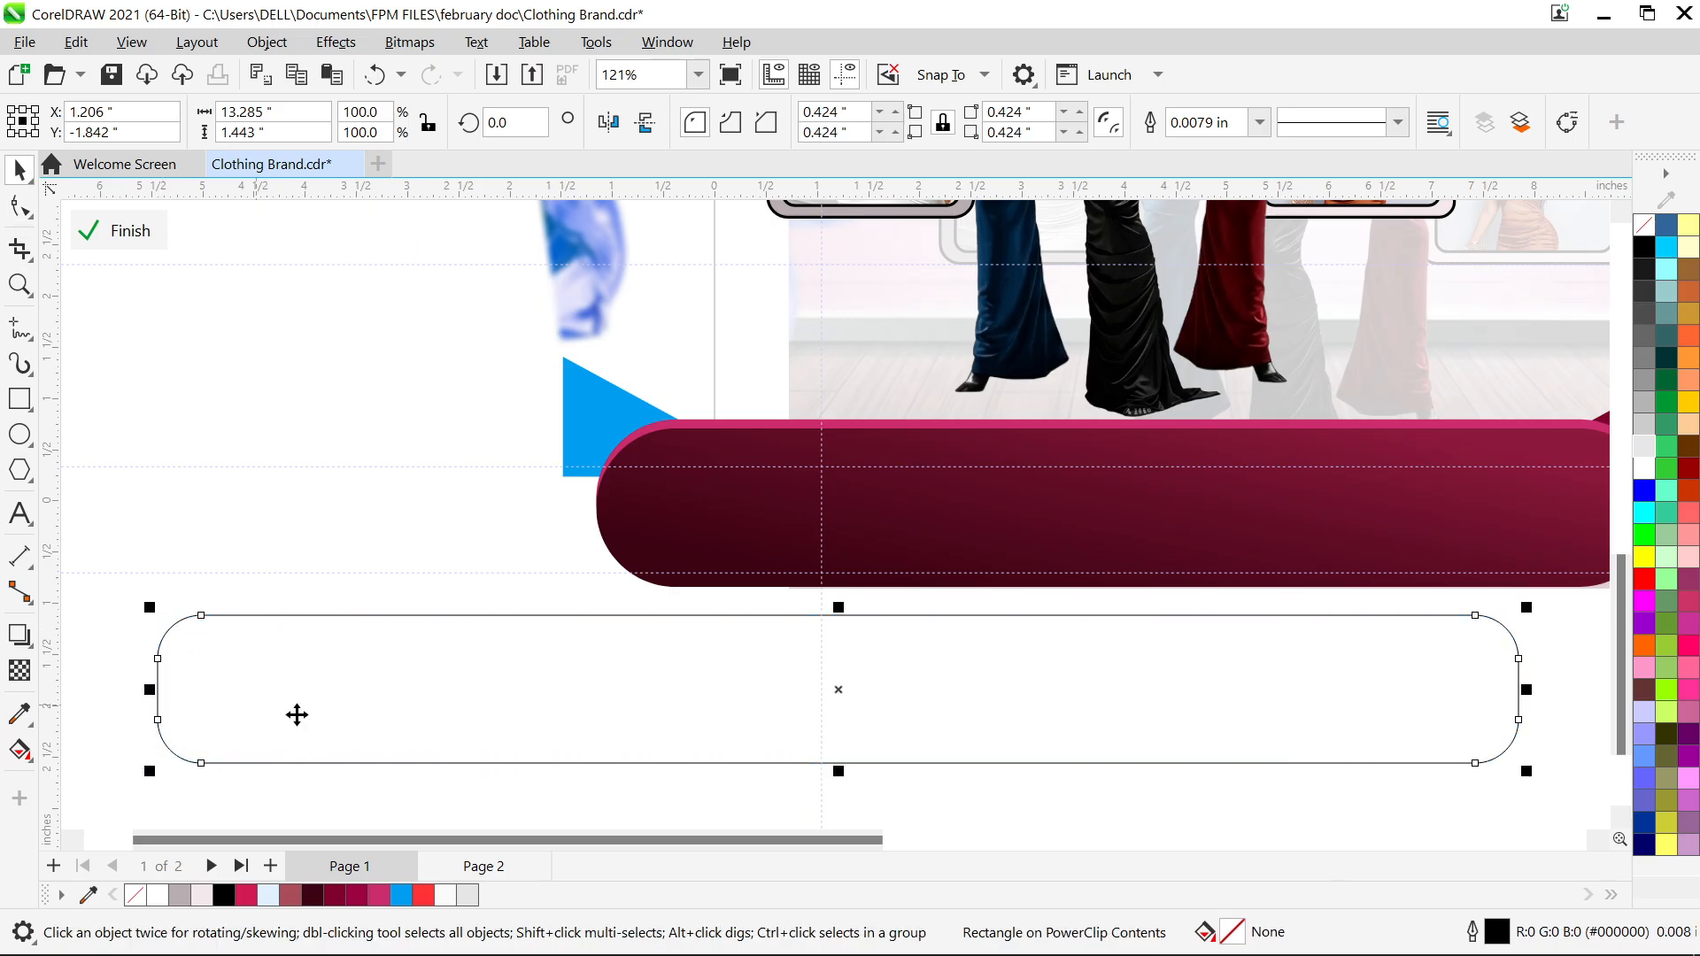
left_click(334, 895)
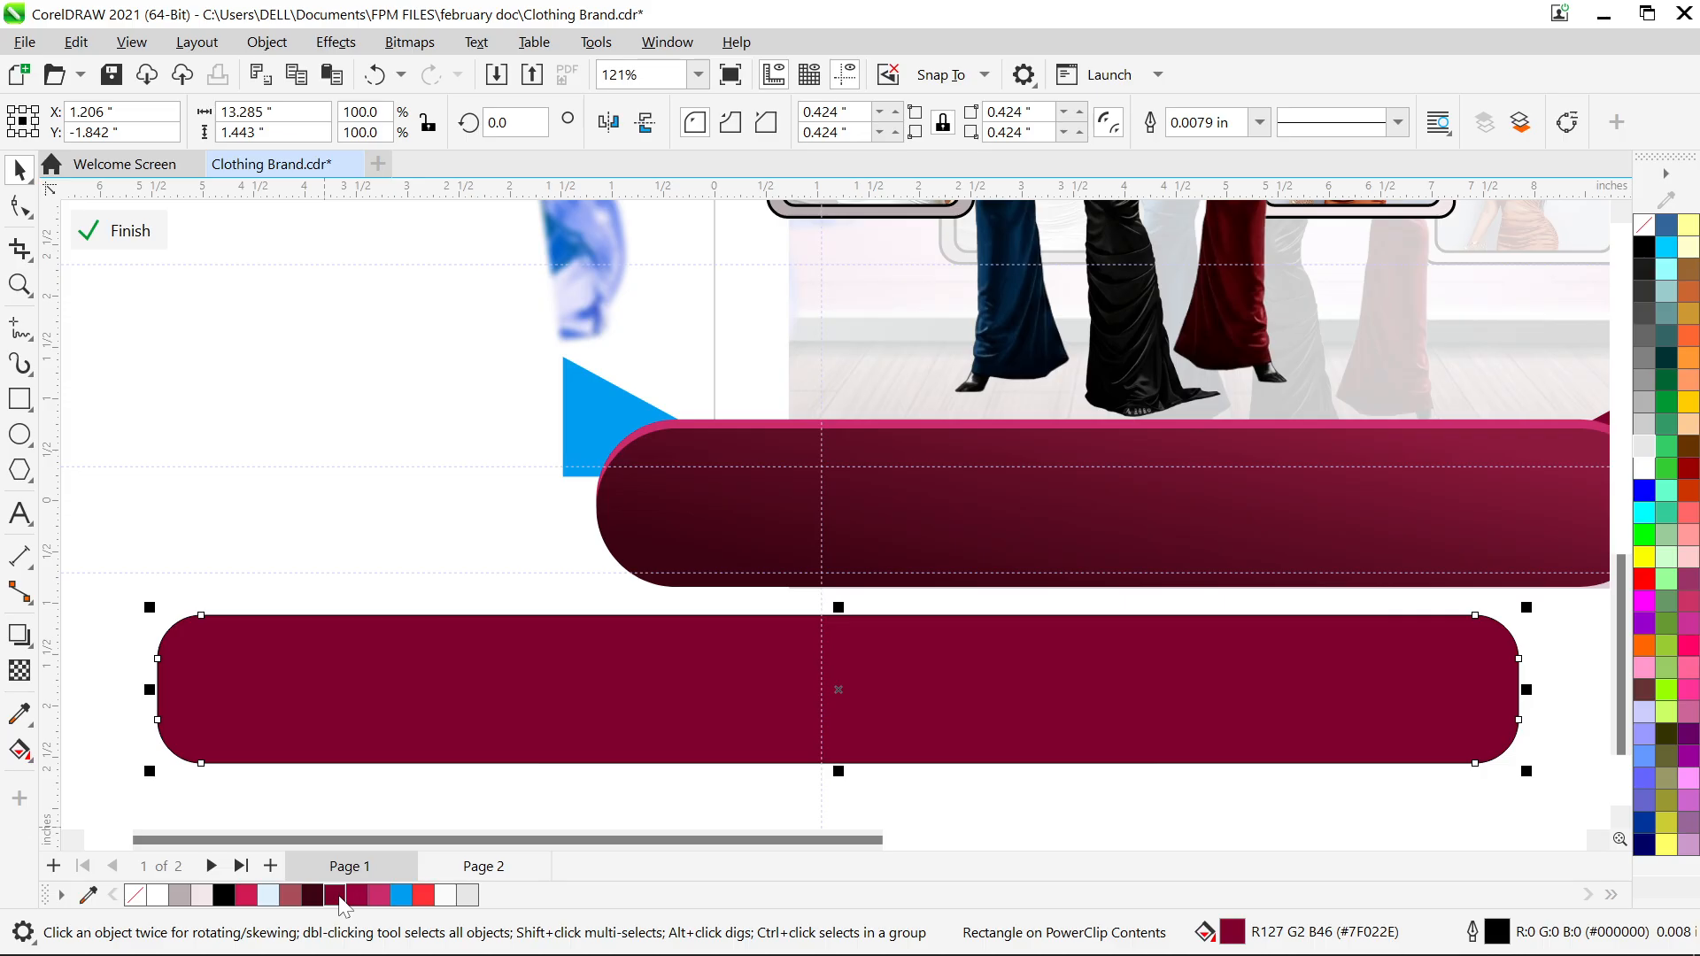
left_click(355, 896)
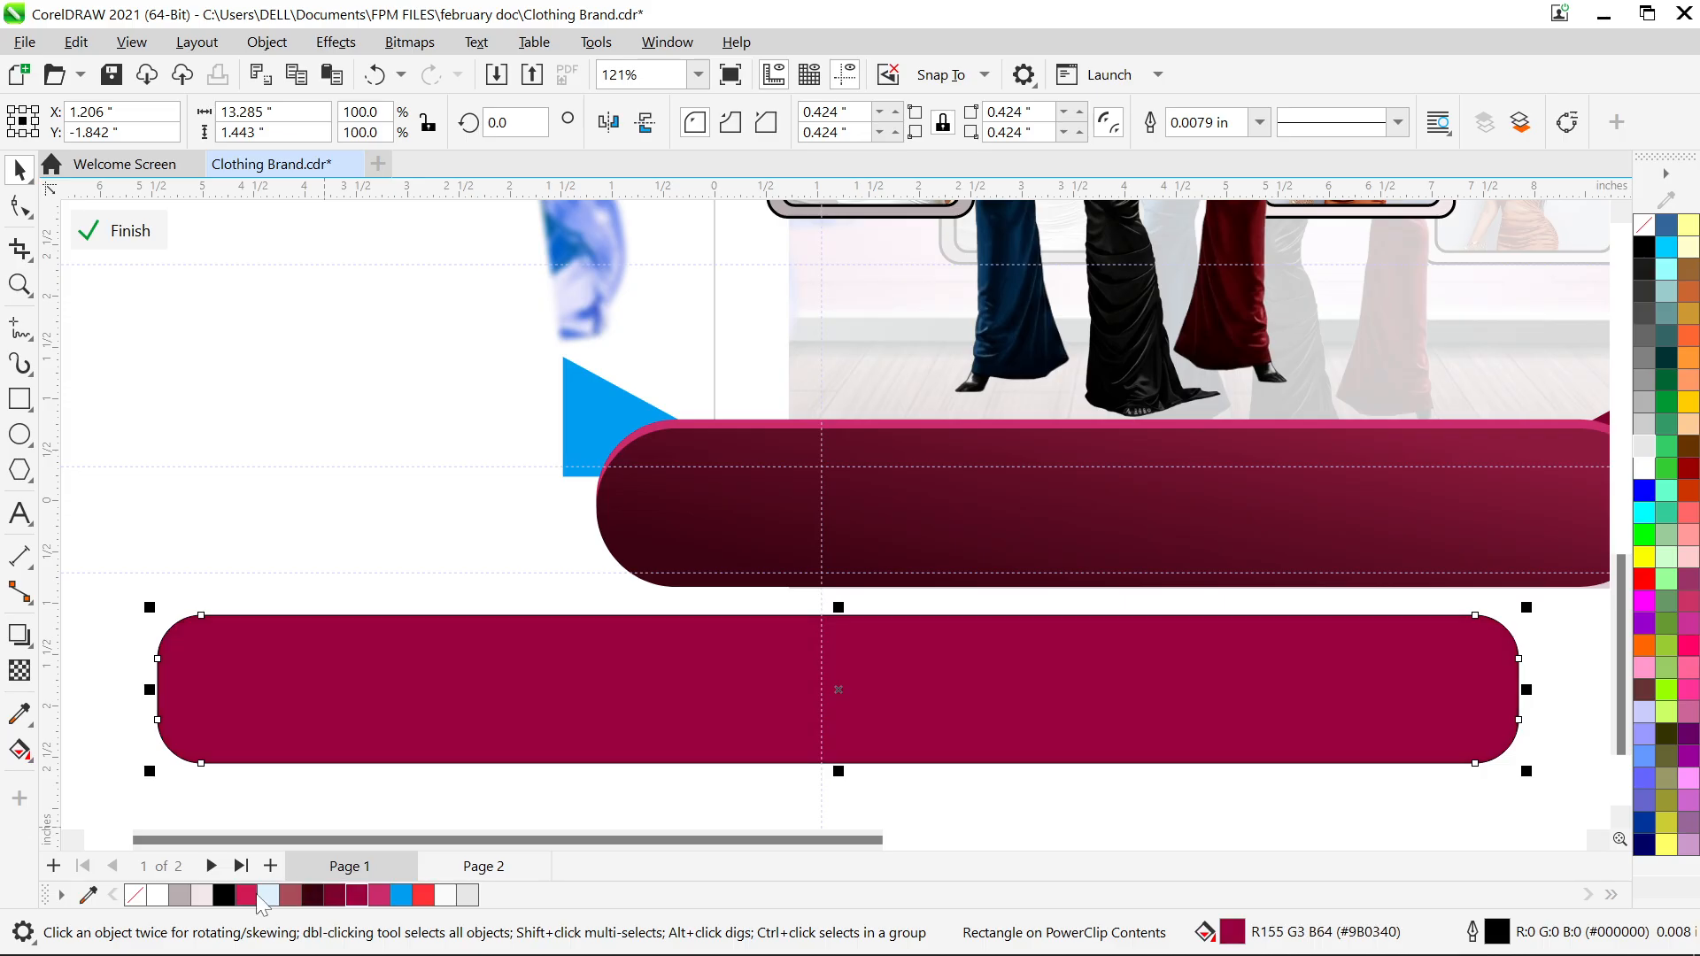
left_click(334, 895)
left_click(319, 895)
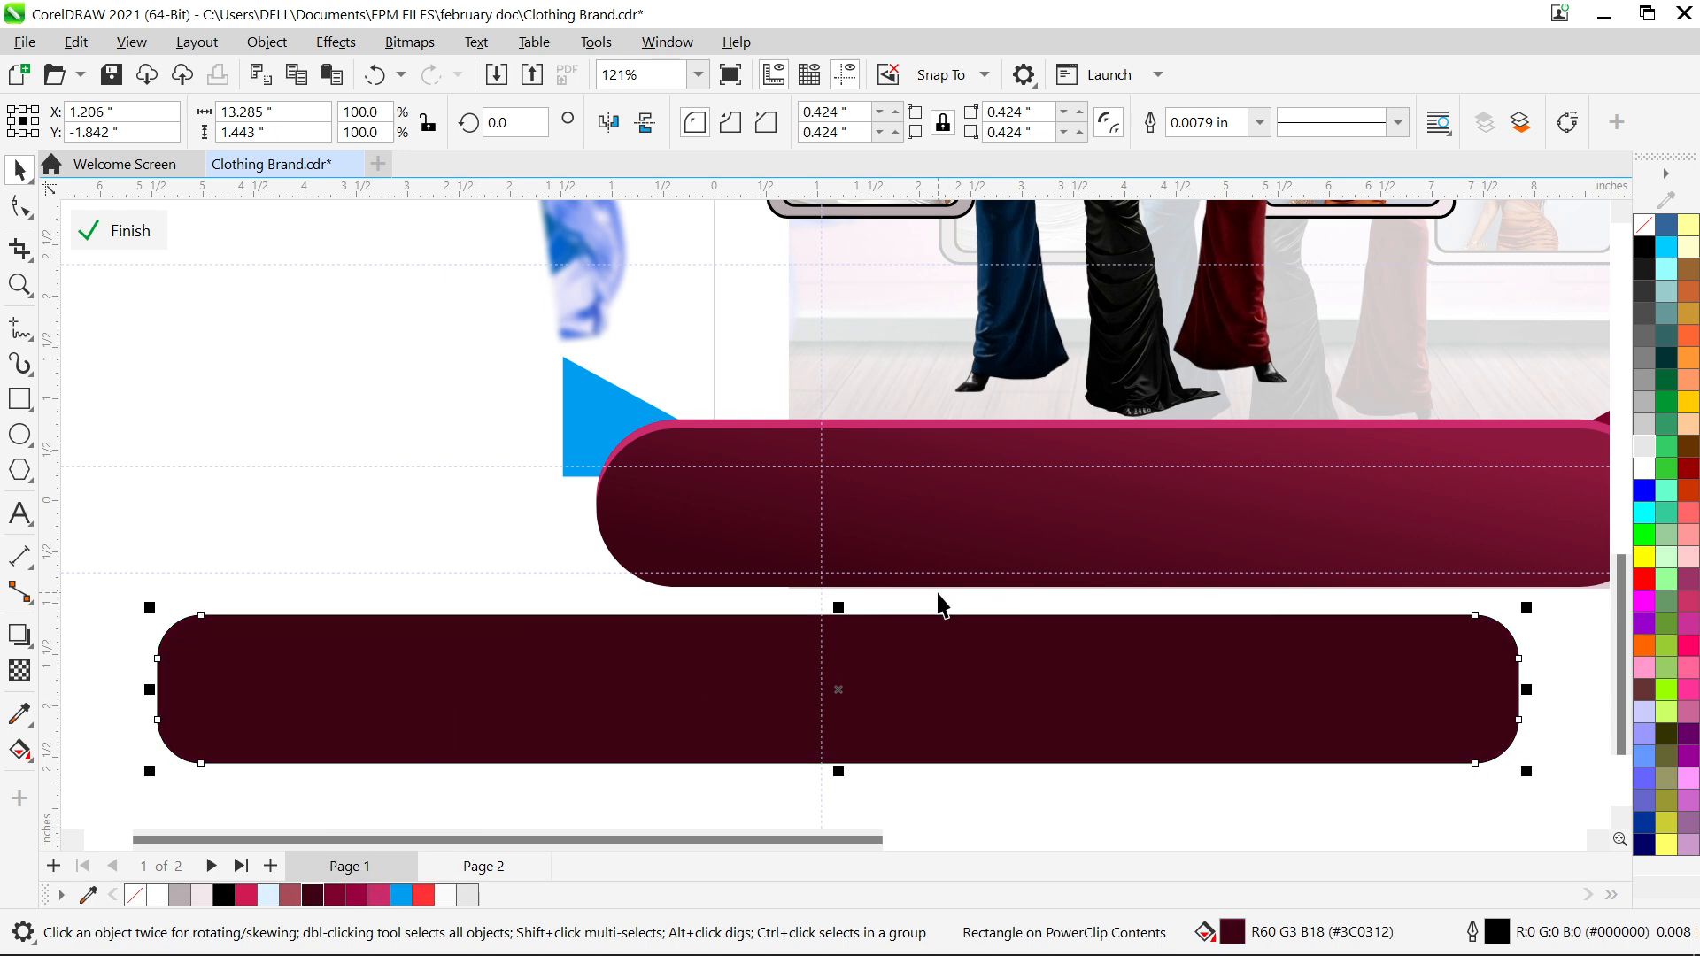
Remove the outline of the dark maroon rounded rectangle by setting its outline width to None
key("F12")
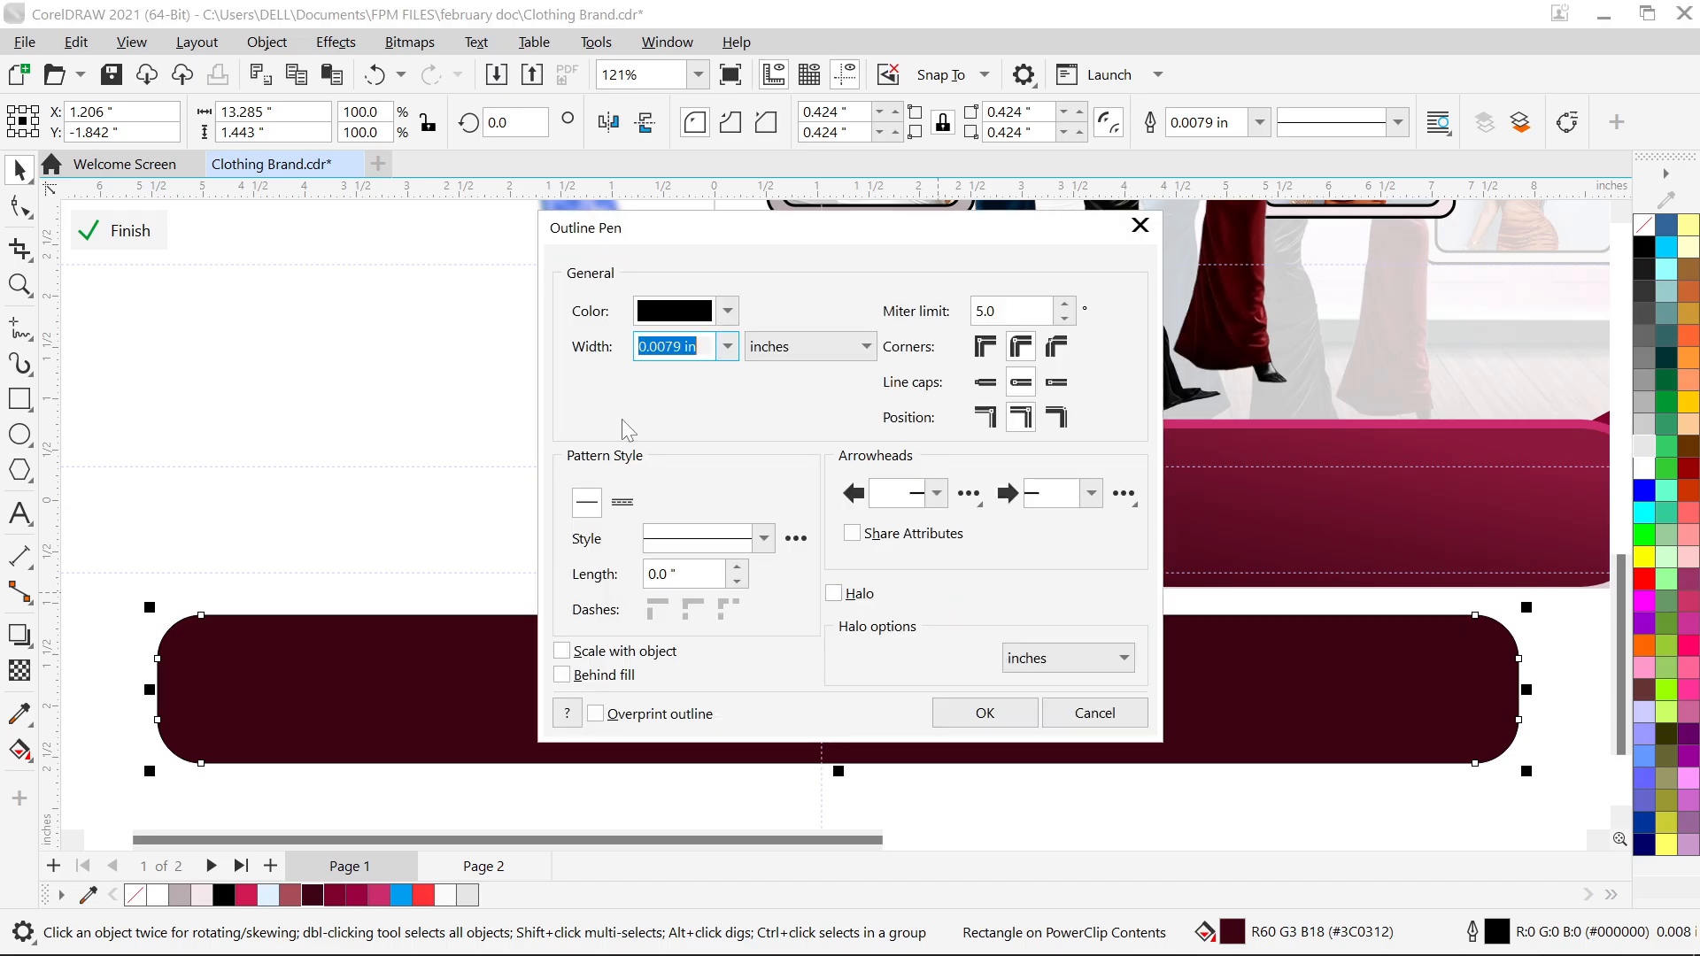
left_click(728, 346)
left_click(675, 367)
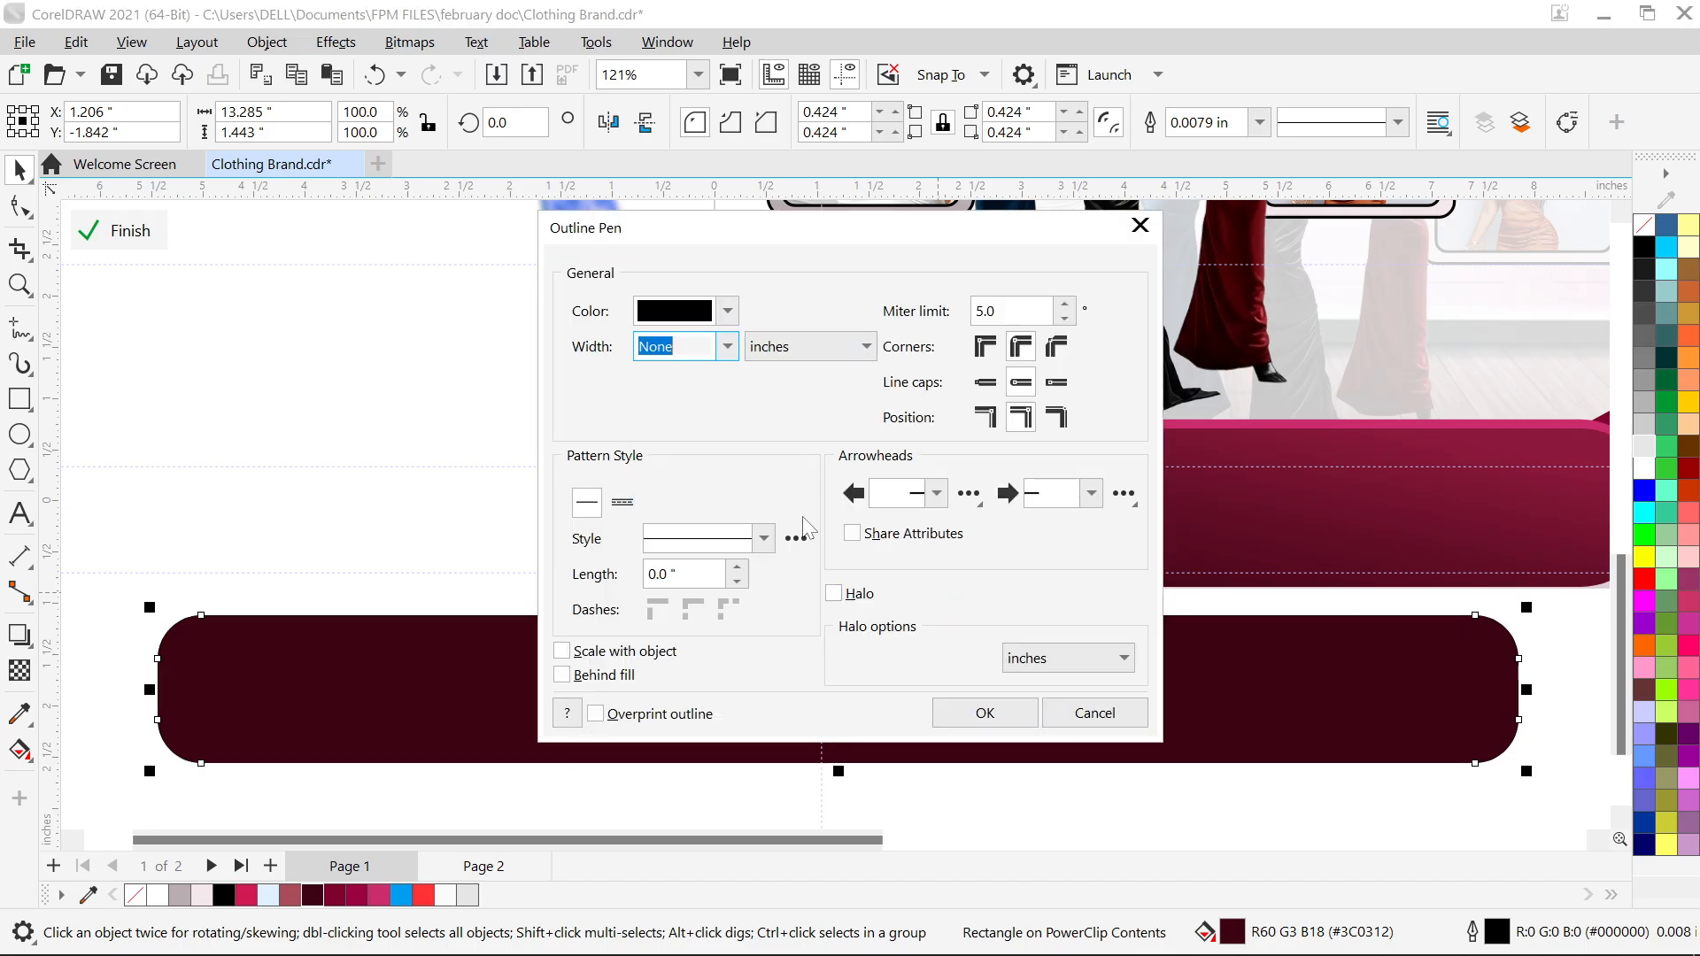
left_click(976, 726)
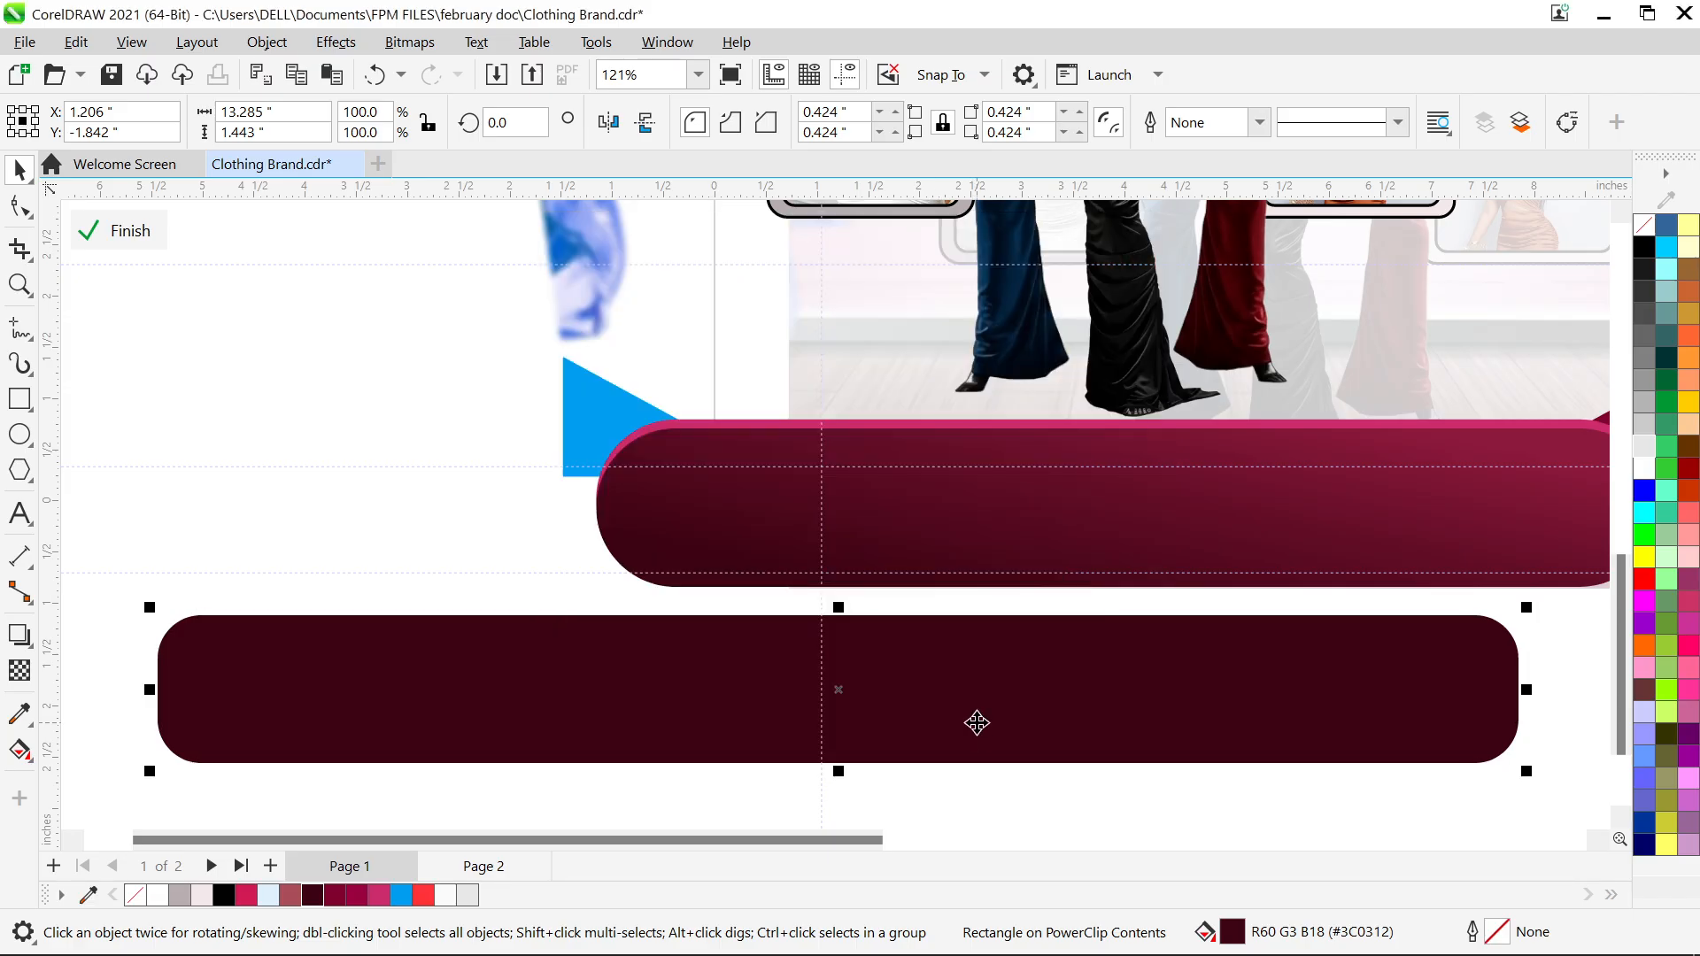
Apply a linear fountain fill to the rounded rectangle, running from dark maroon to muted purple #632444
key("F11")
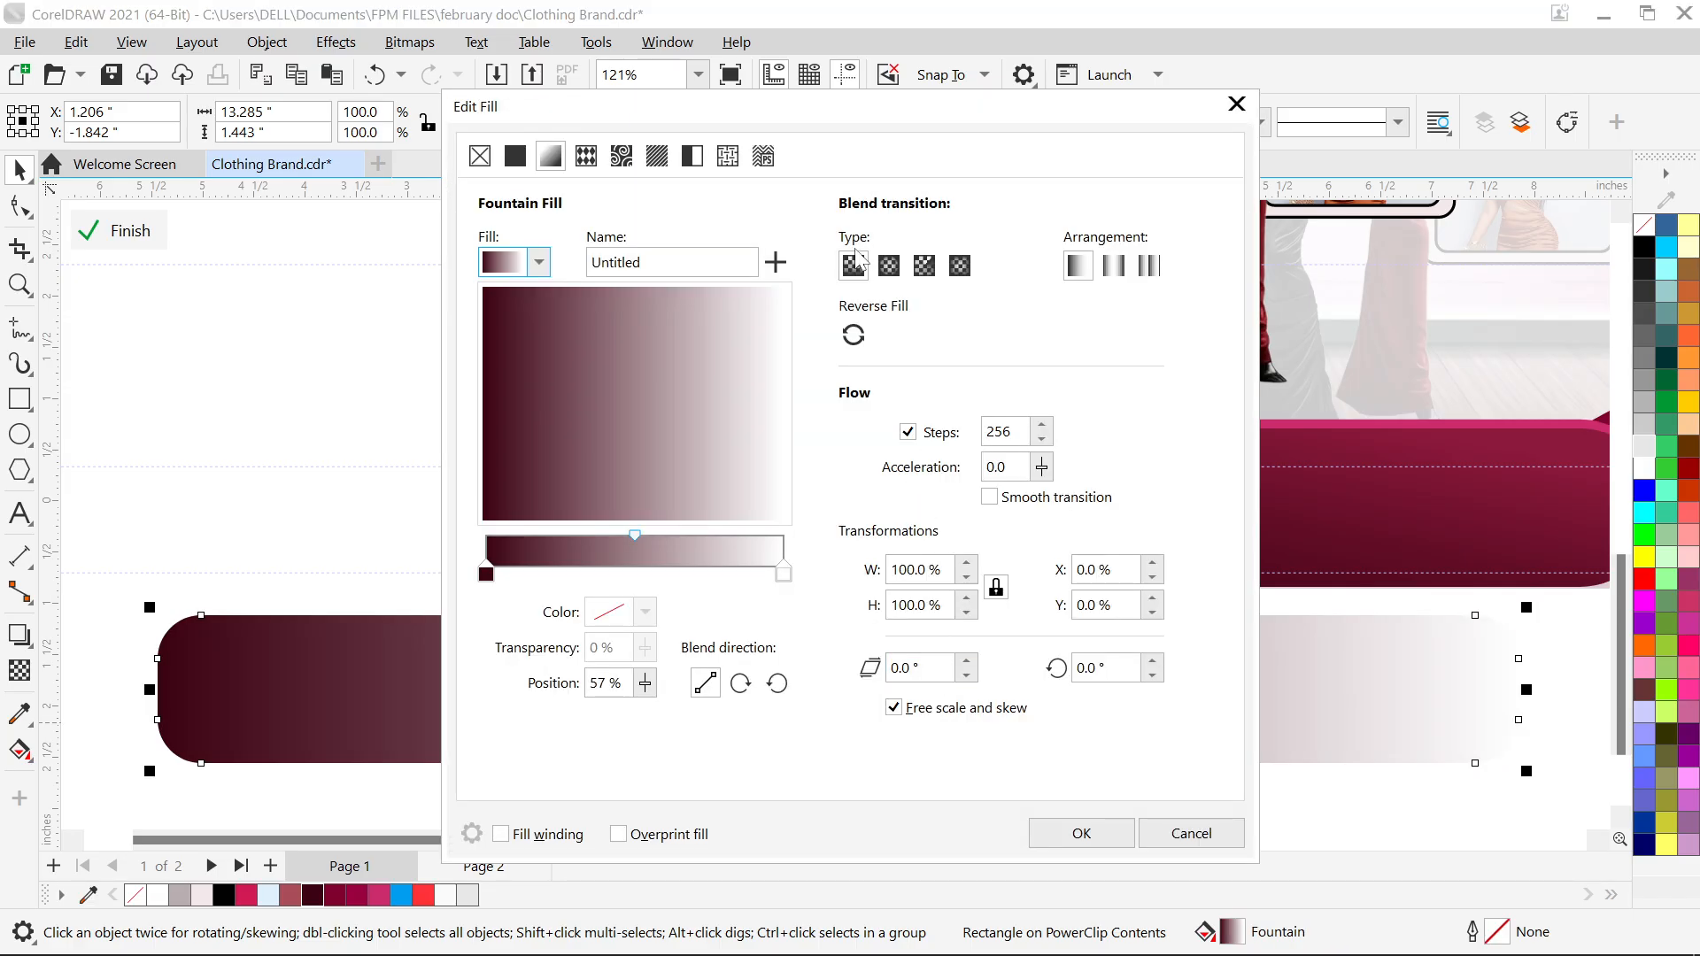
left_click_drag(870, 119, 615, 72)
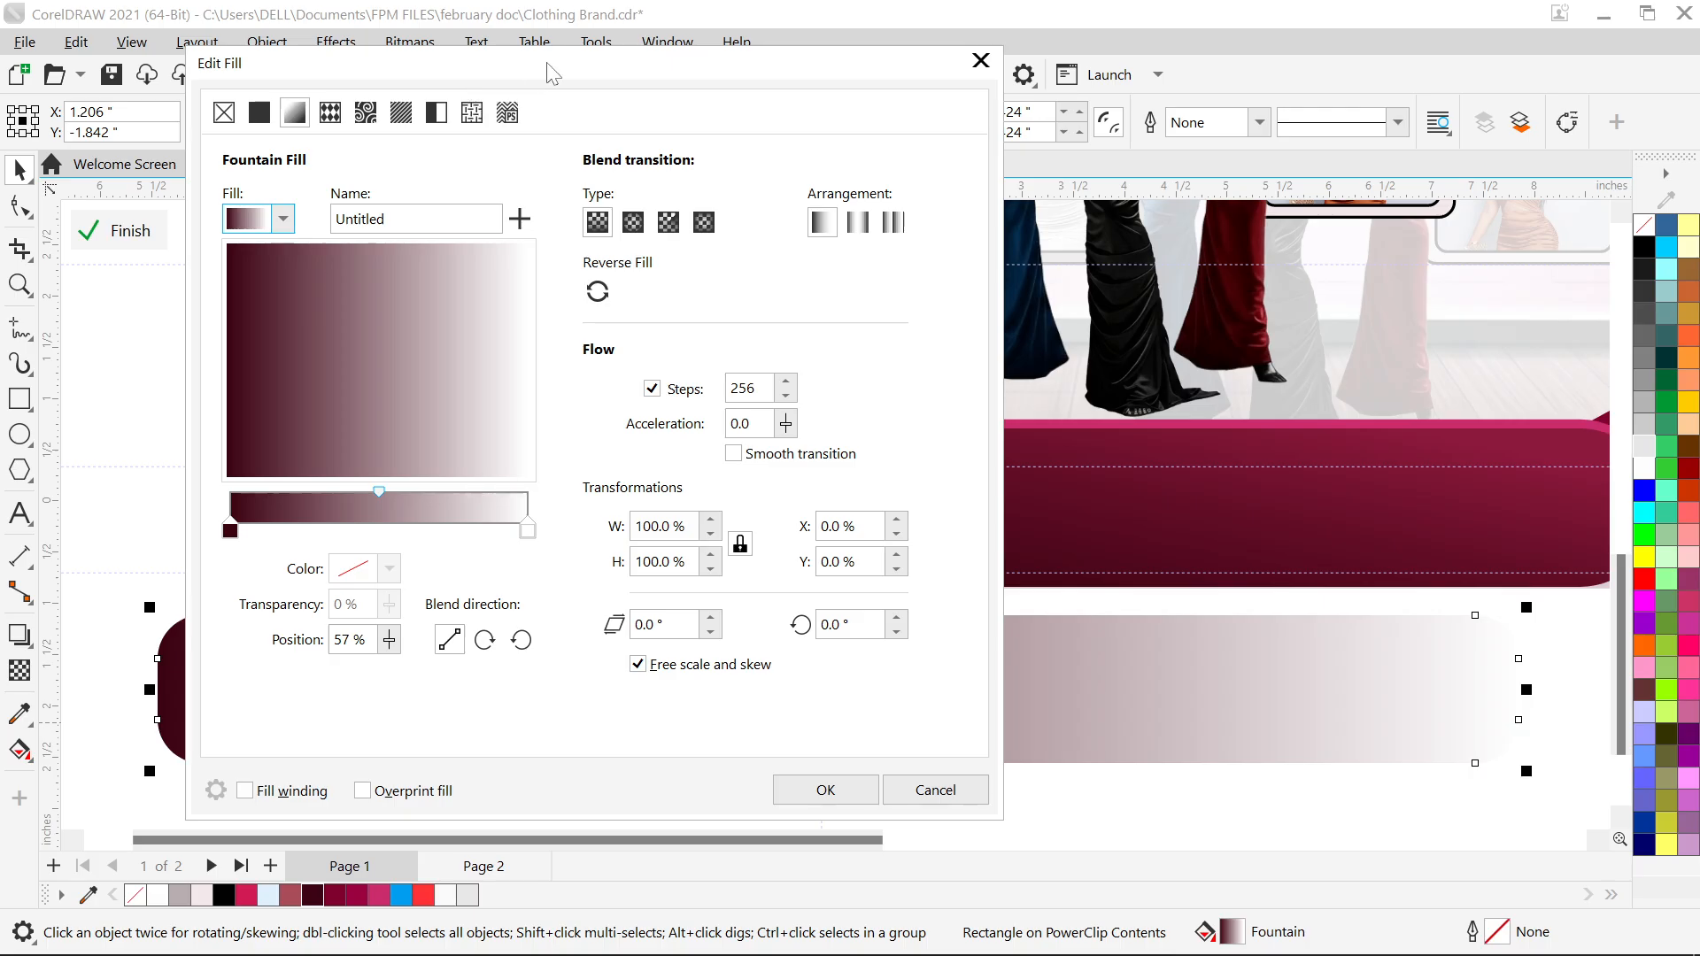
left_click_drag(549, 73, 73, 69)
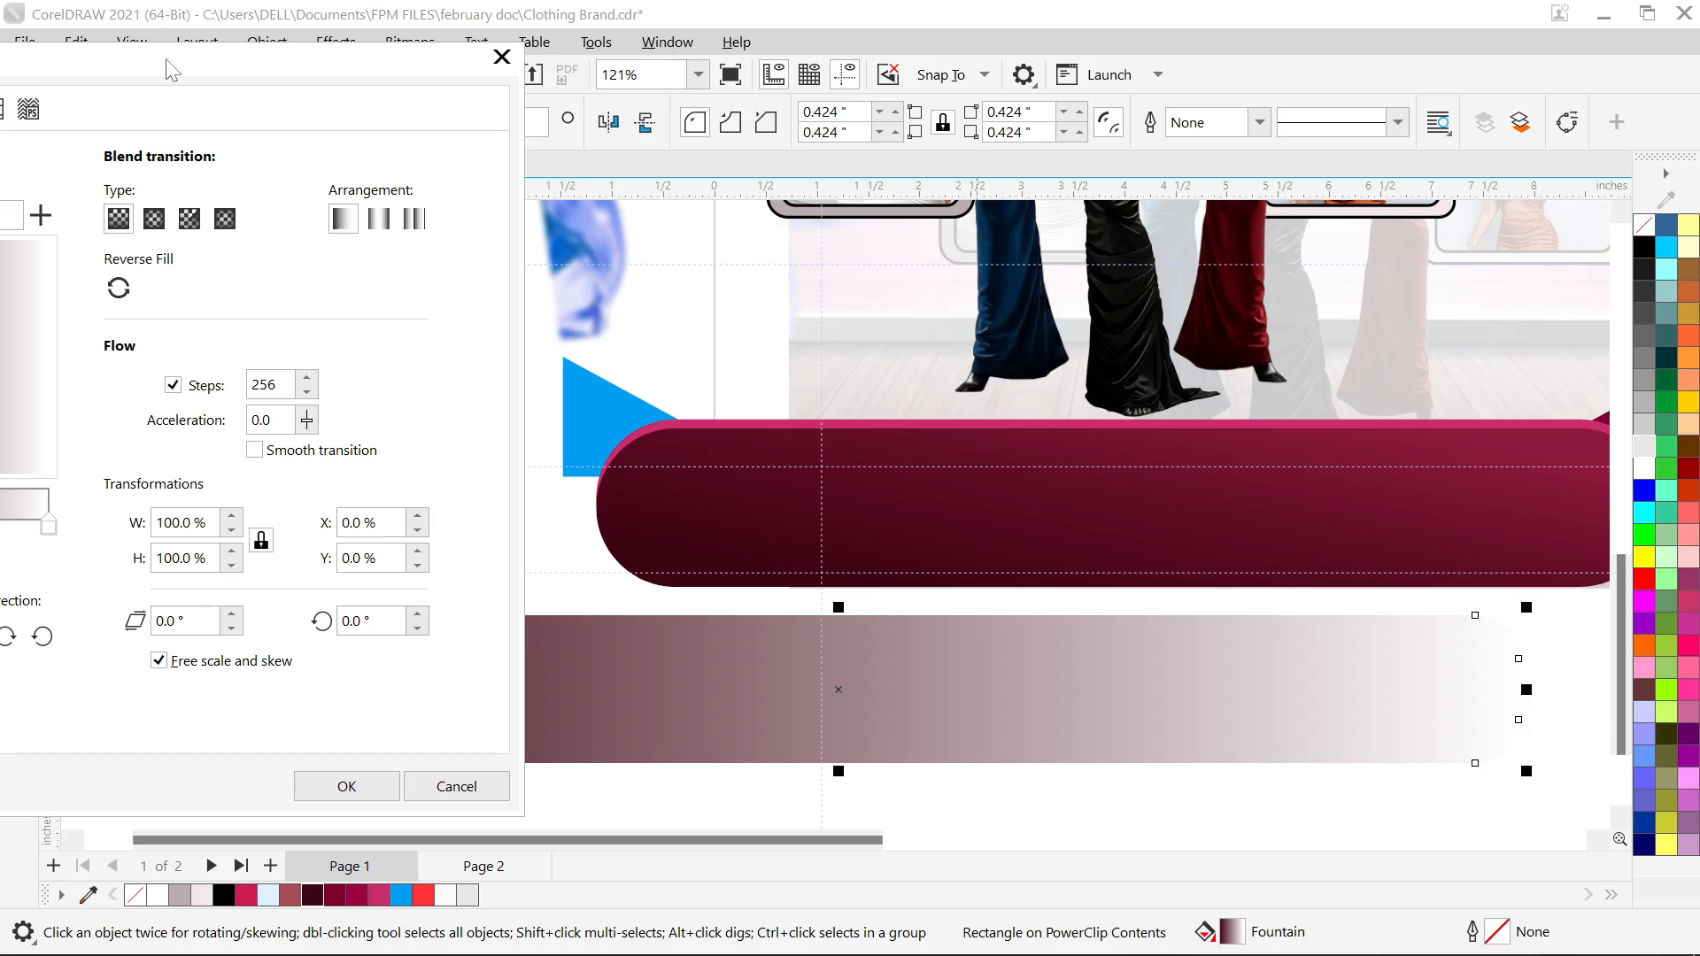
left_click_drag(171, 70, 511, 64)
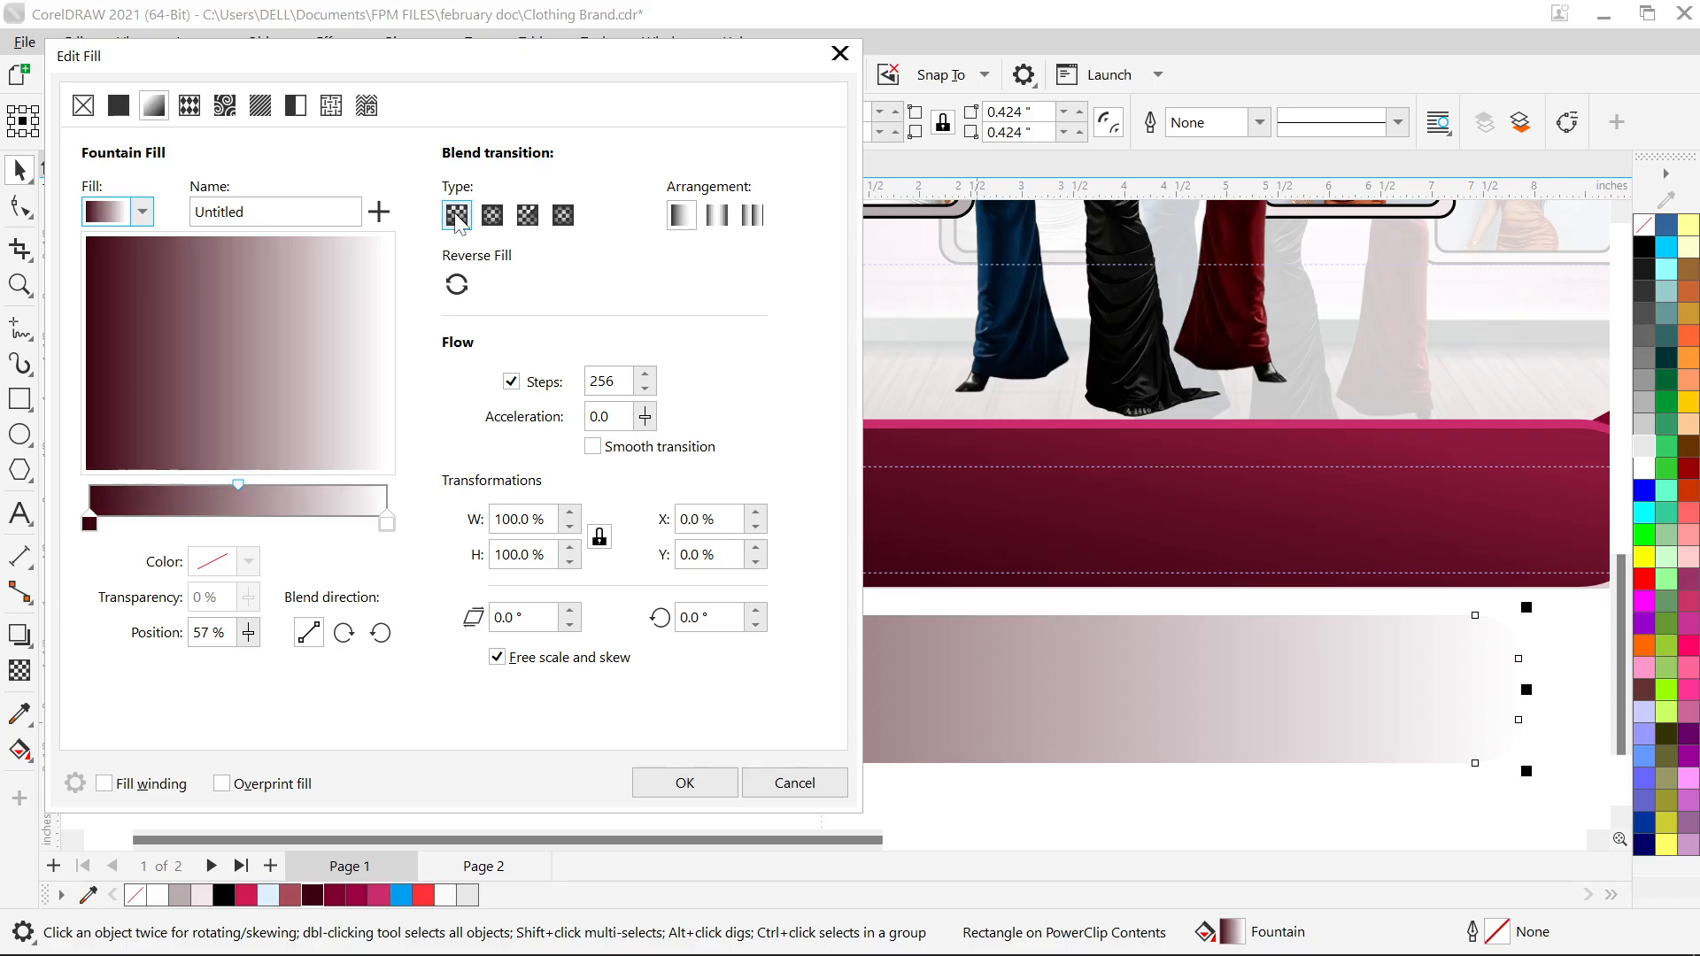
left_click(386, 523)
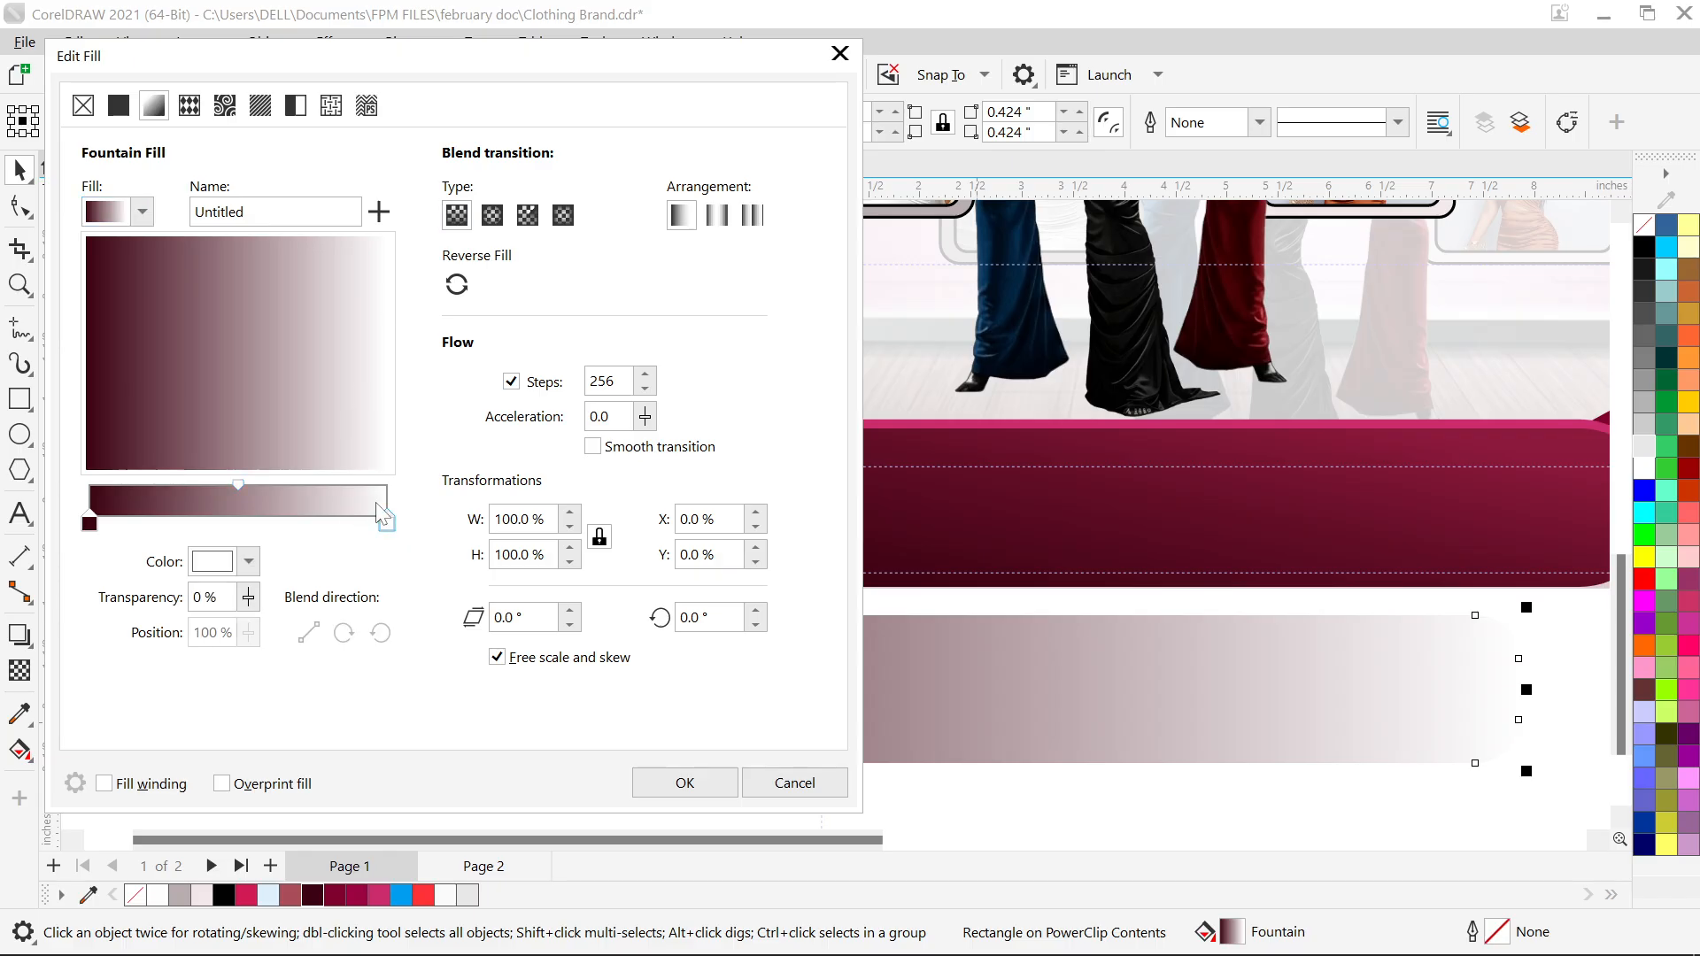
left_click(250, 565)
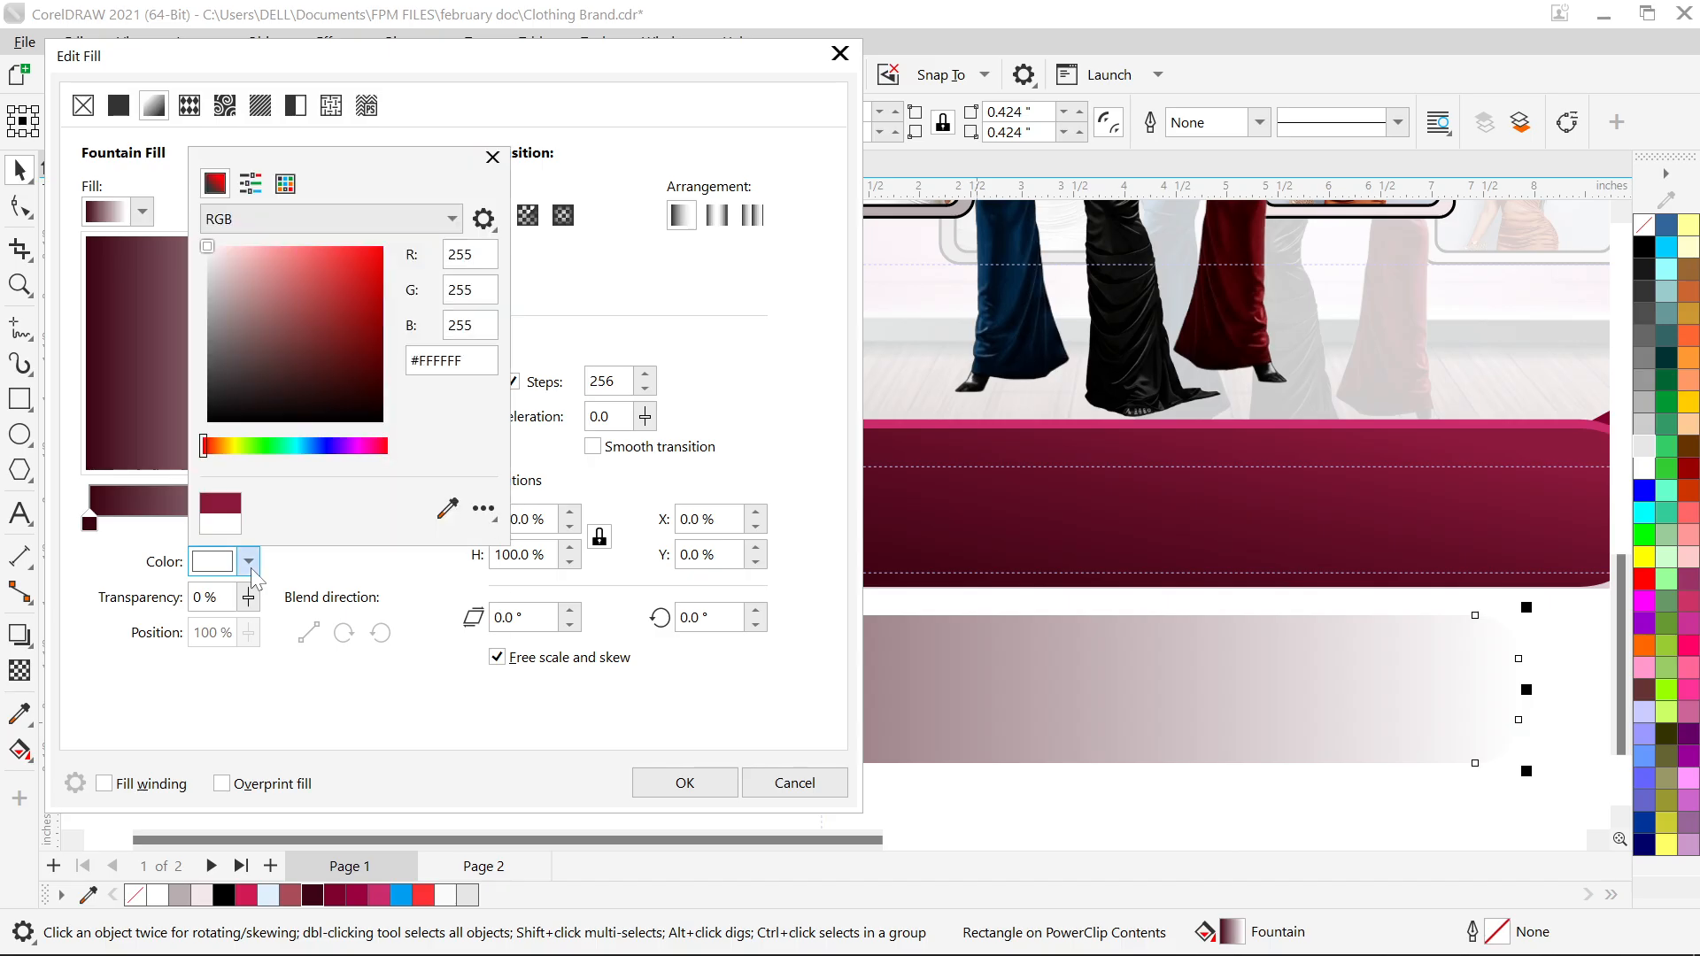
left_click(365, 446)
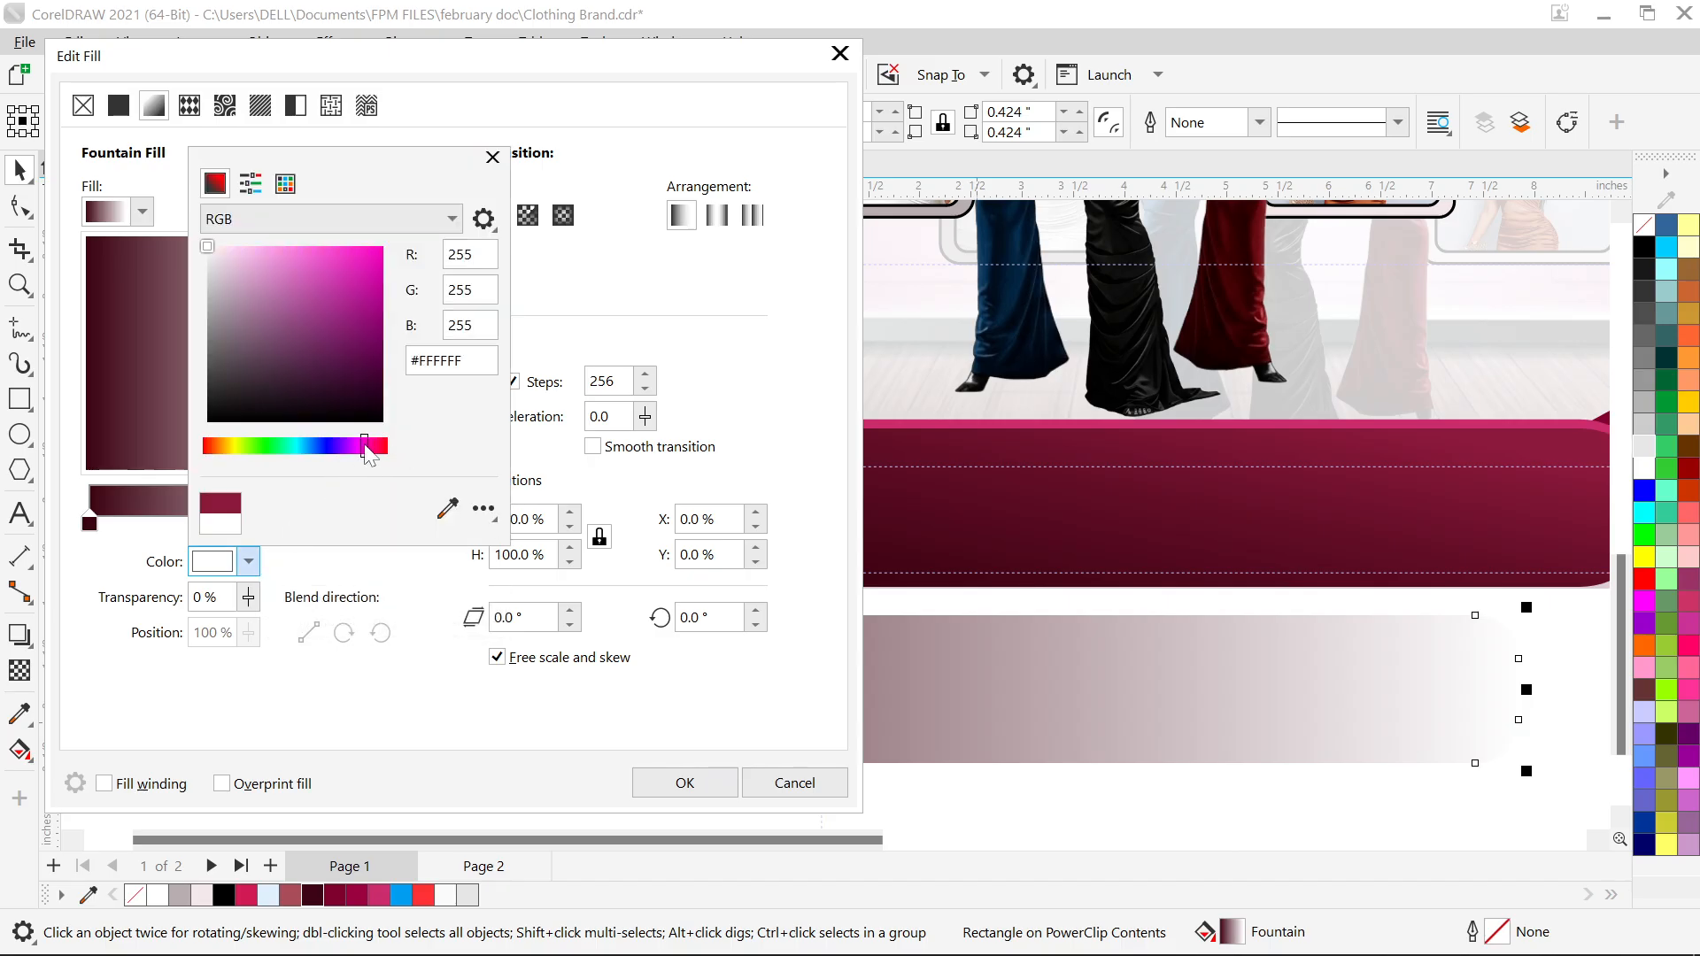
left_click(373, 447)
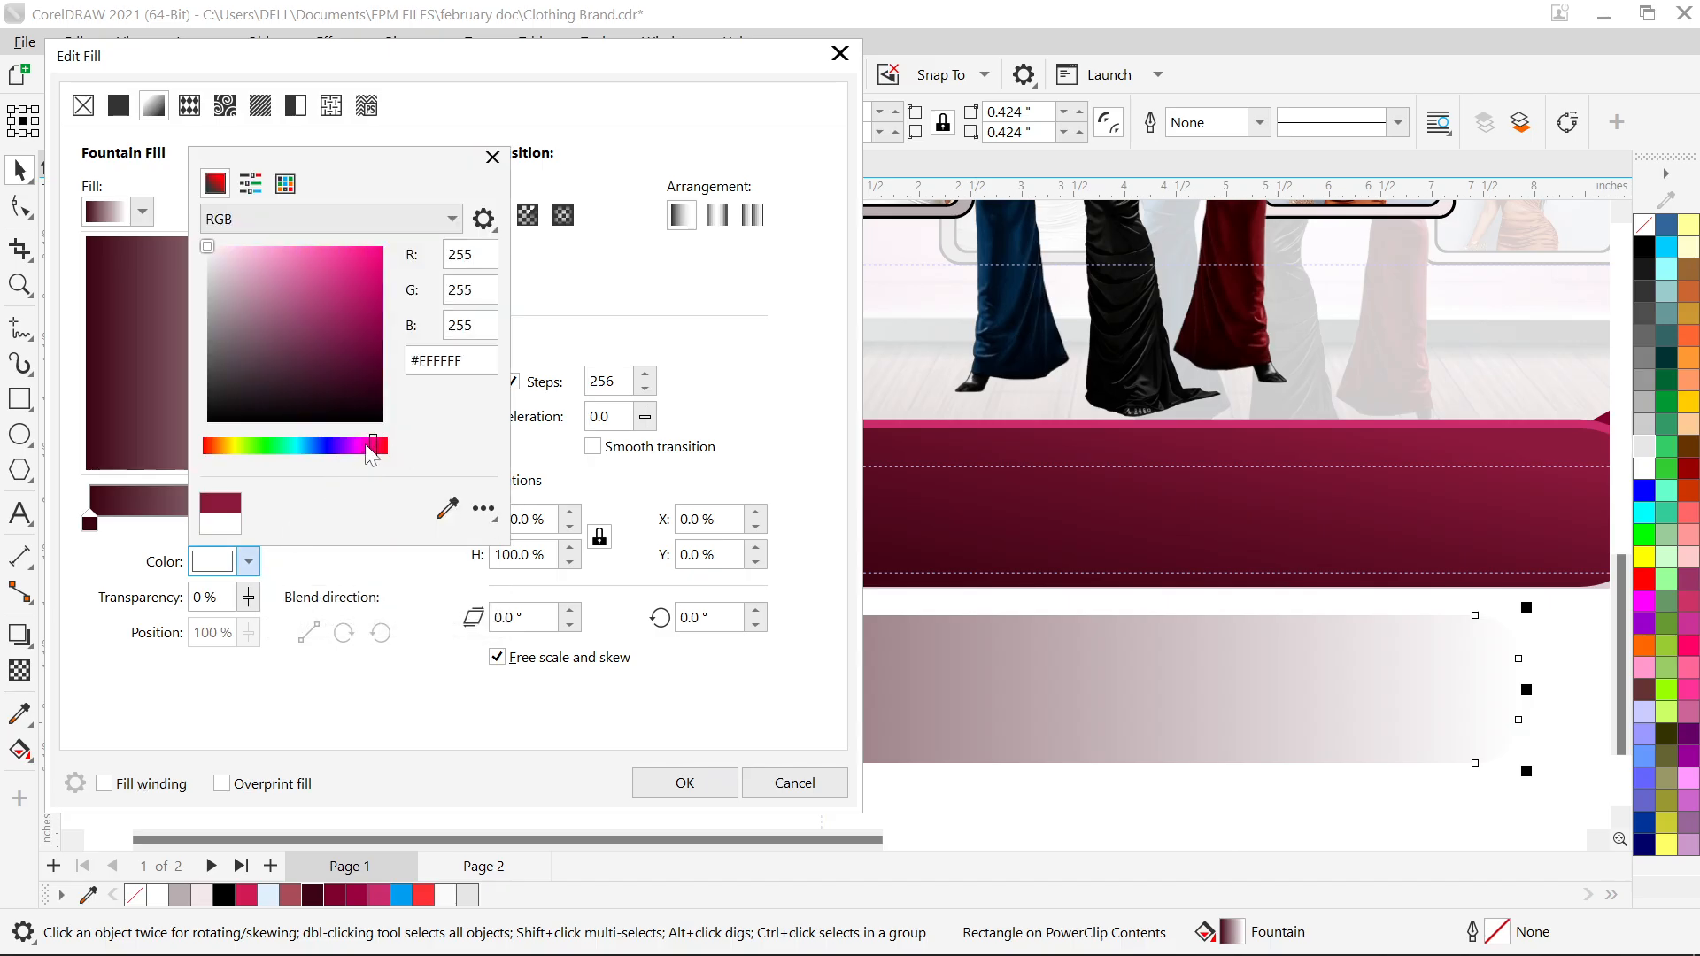
left_click(373, 324)
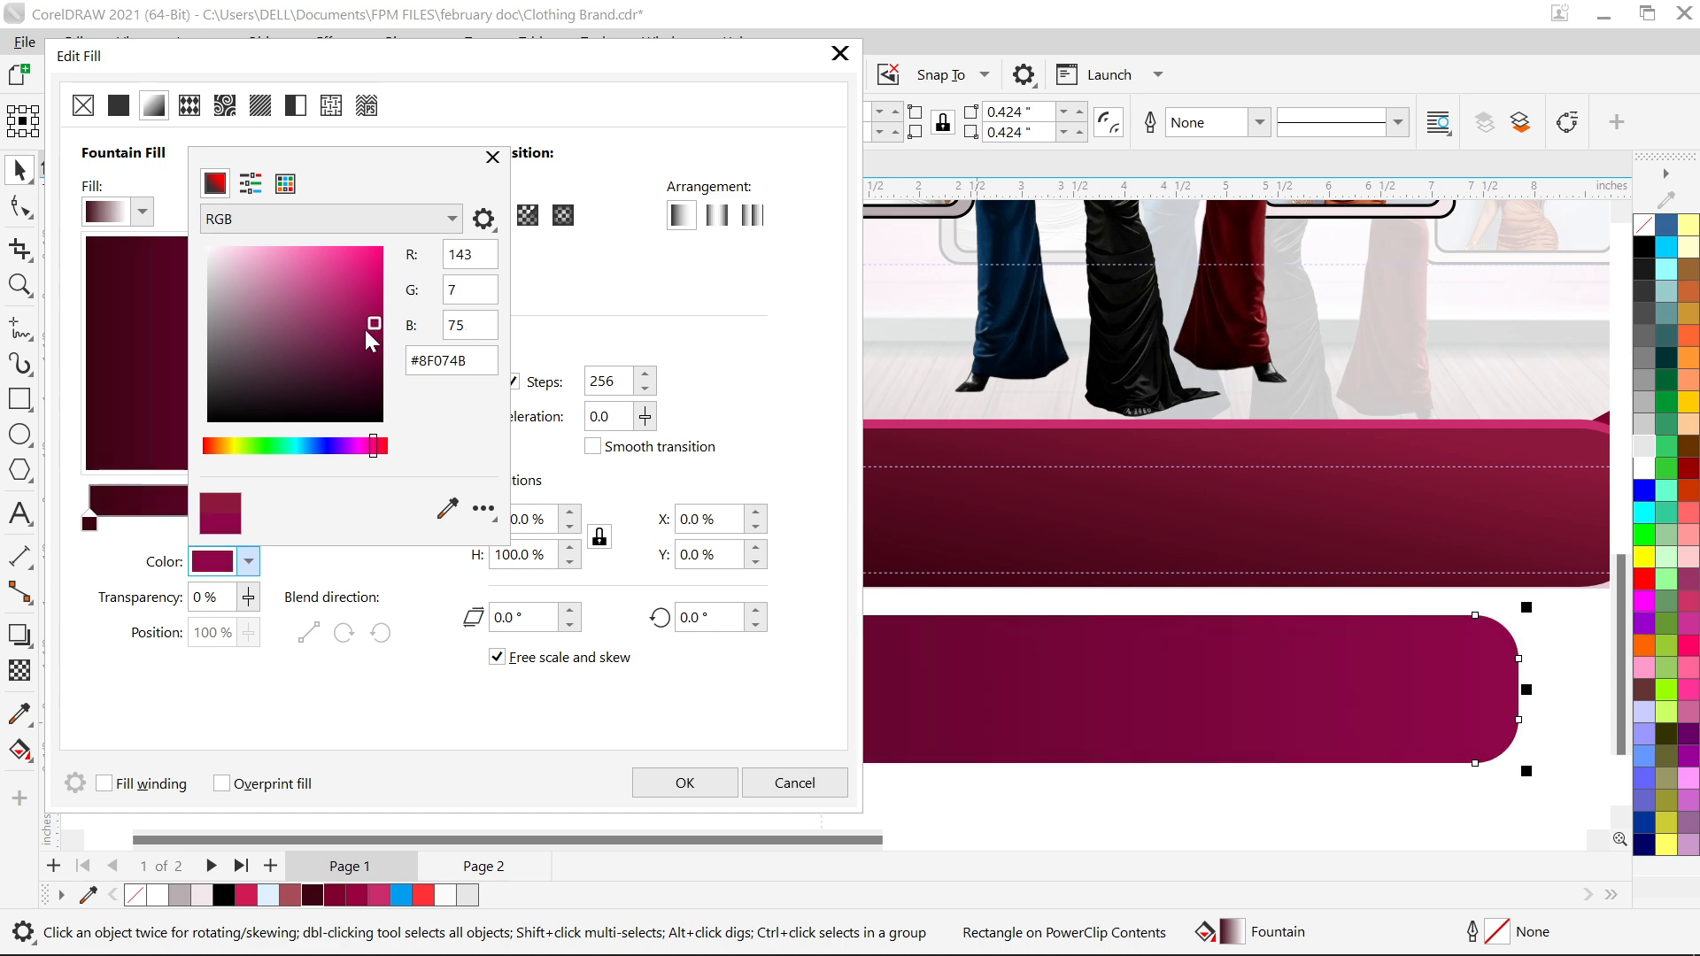
left_click(317, 353)
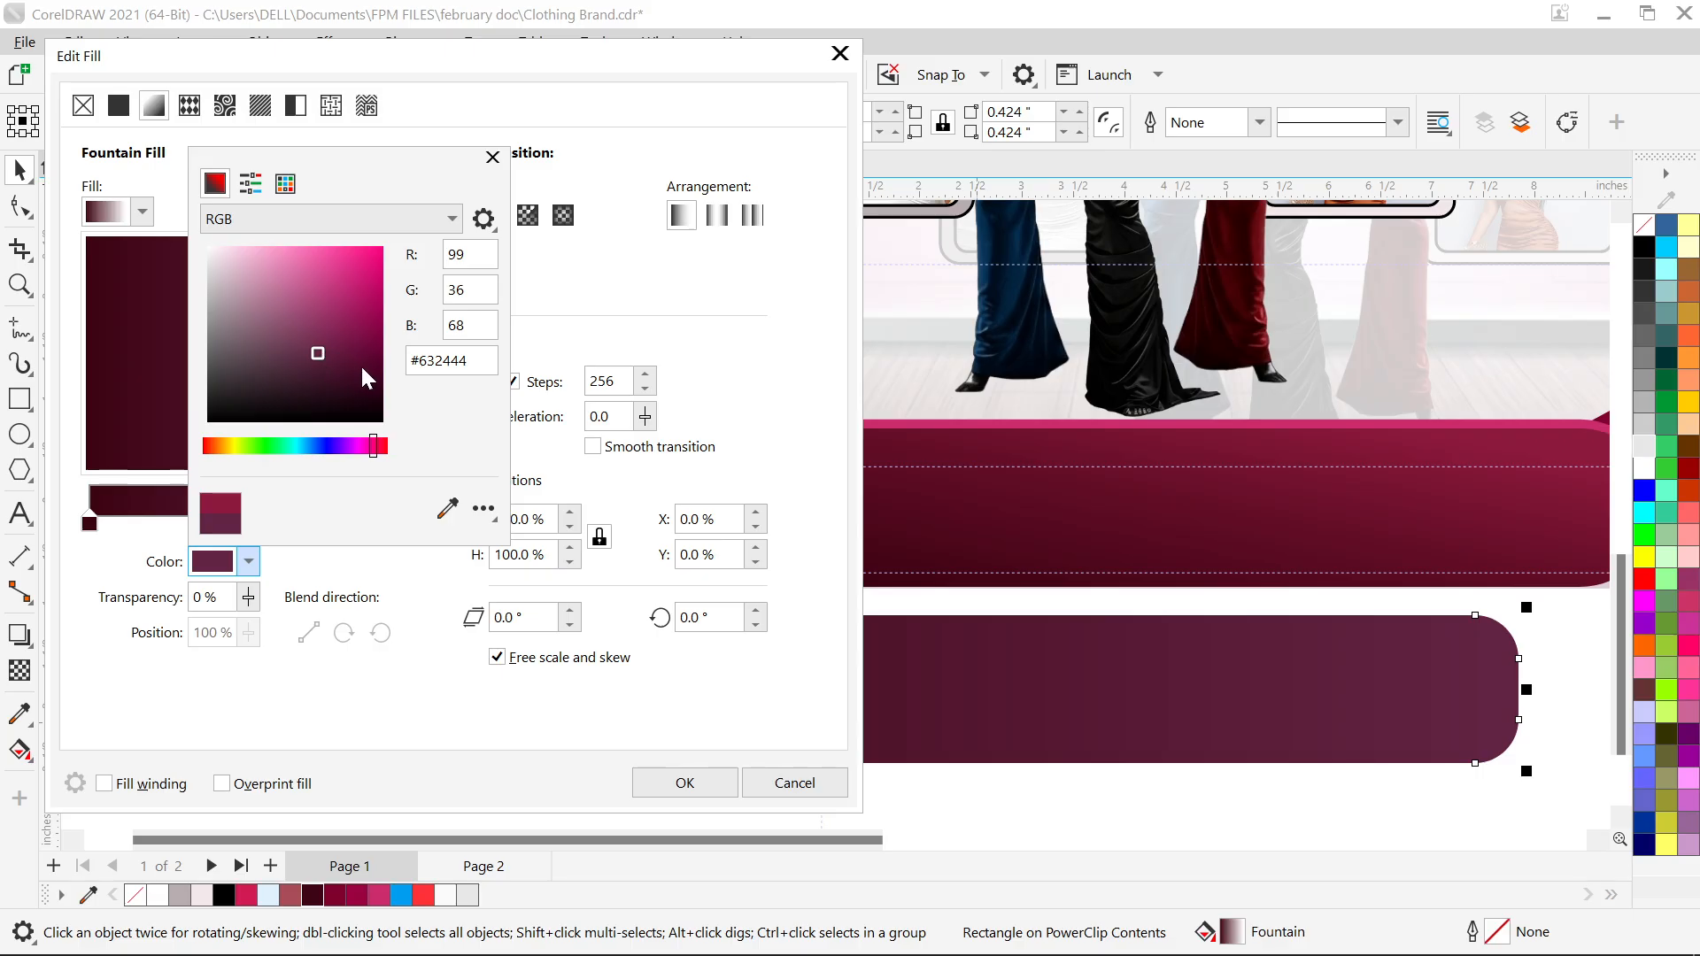
left_click(685, 782)
left_click(685, 783)
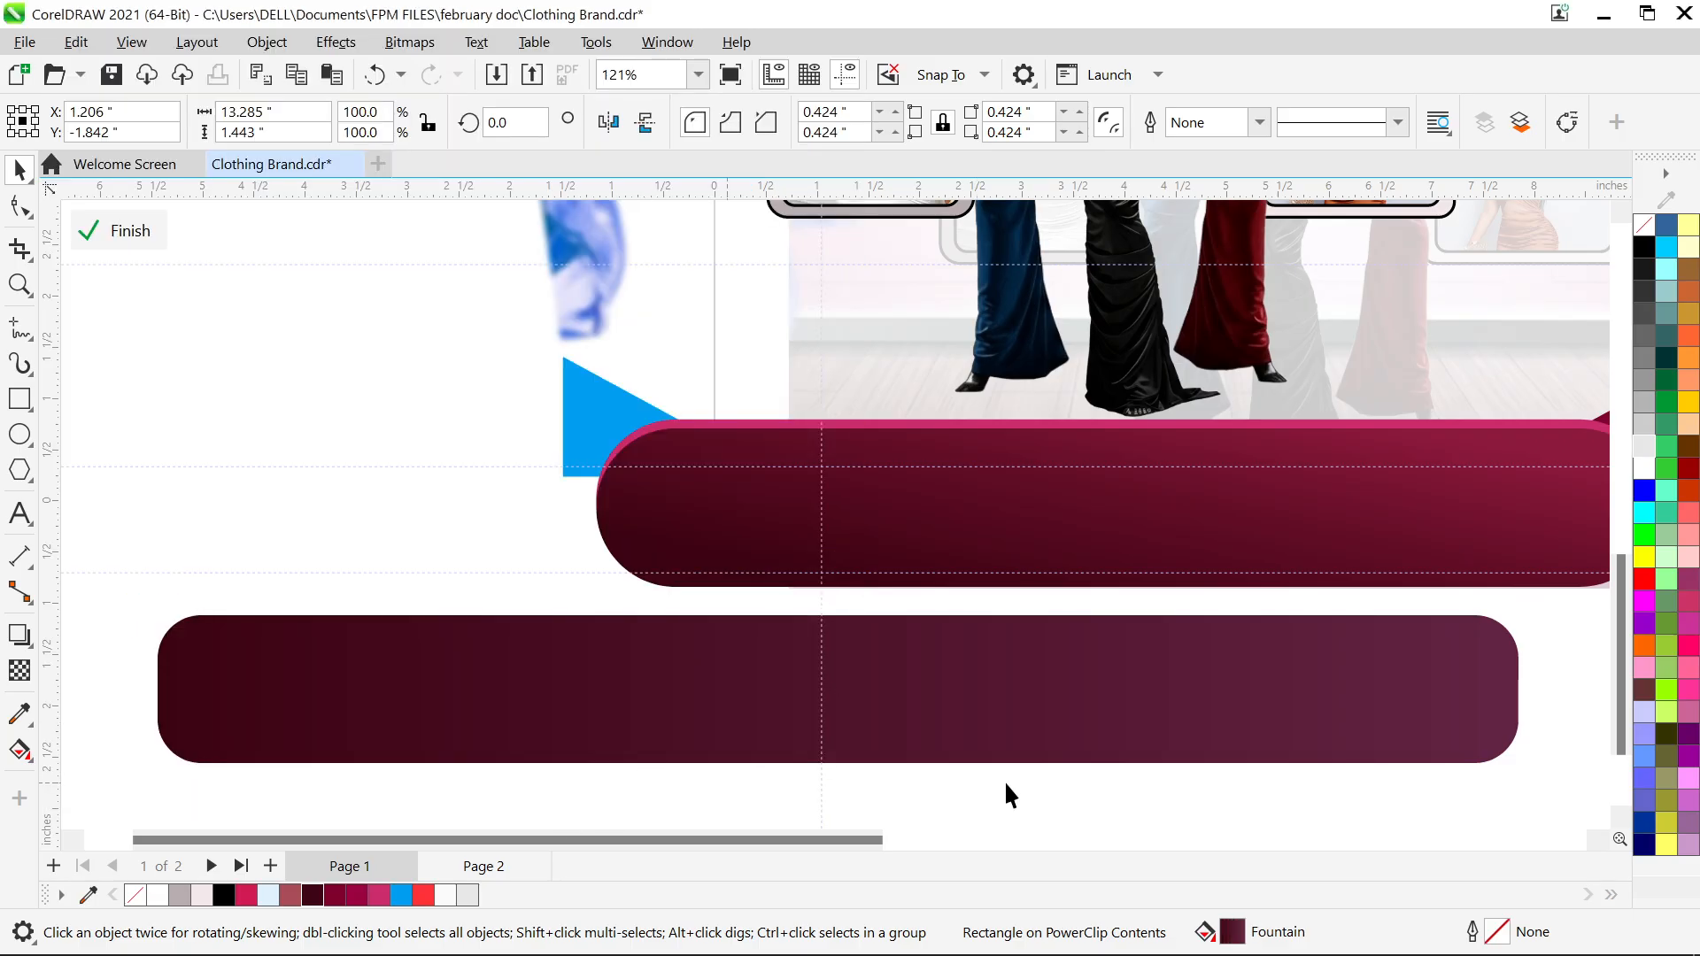
Delete the gradient-filled rounded rectangle below the maroon footer bar
scroll(1096, 786, "down", 3)
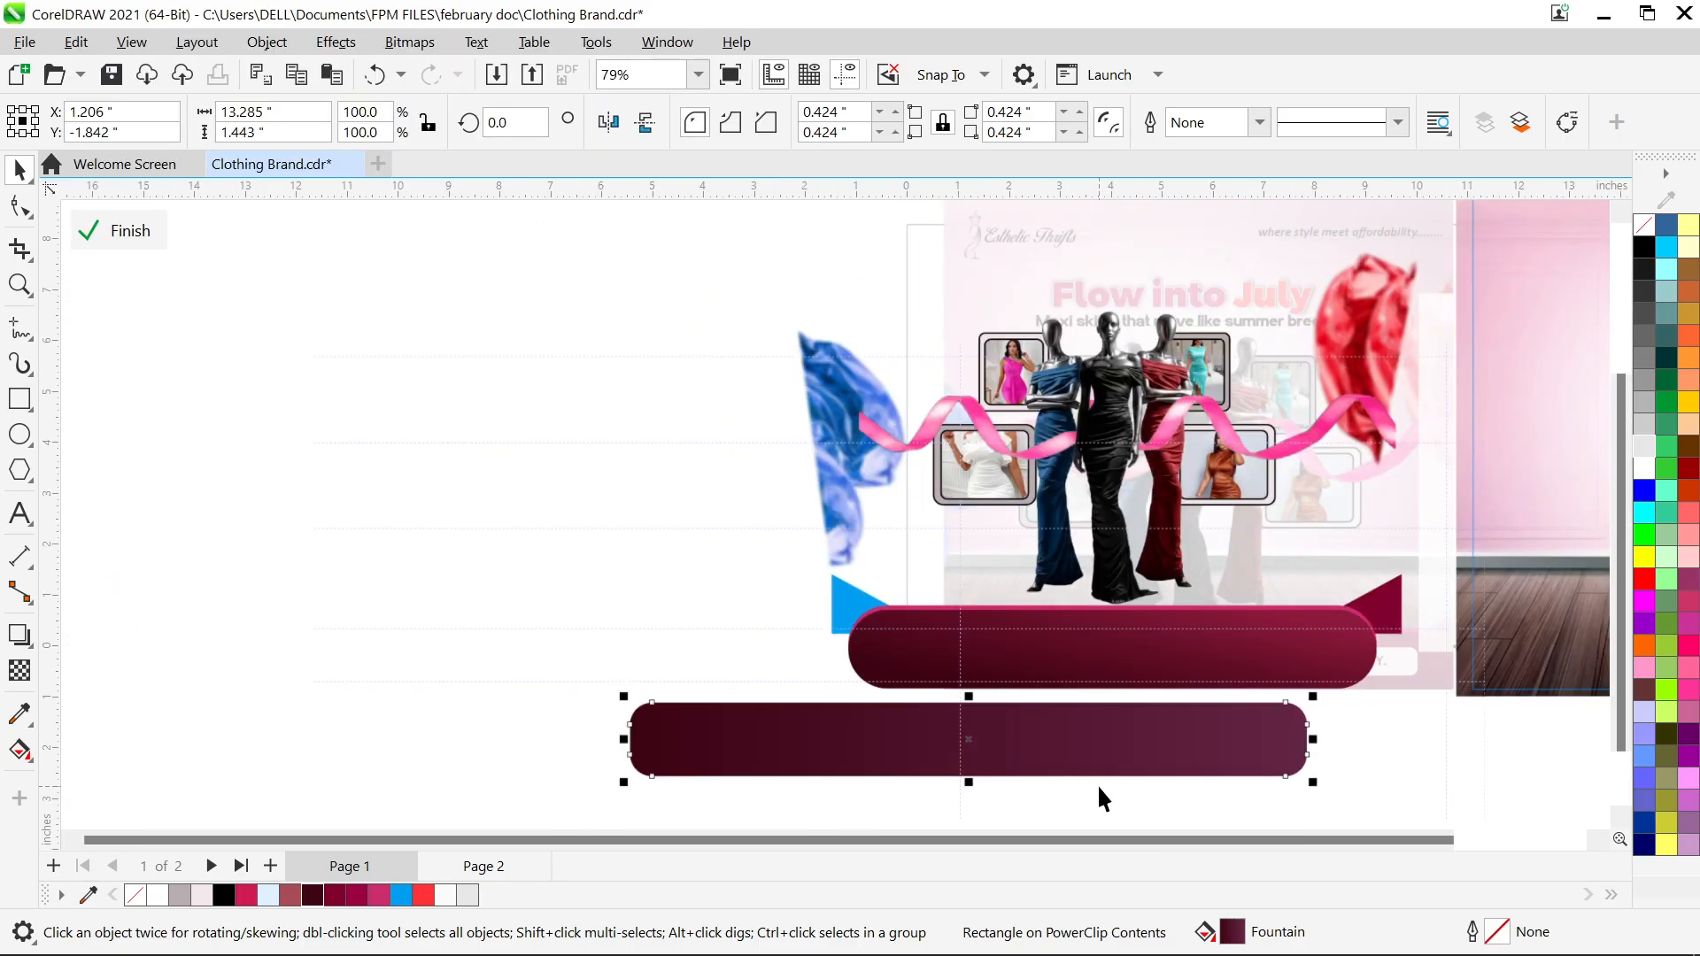
left_click(549, 560)
left_click(890, 726)
key("Delete")
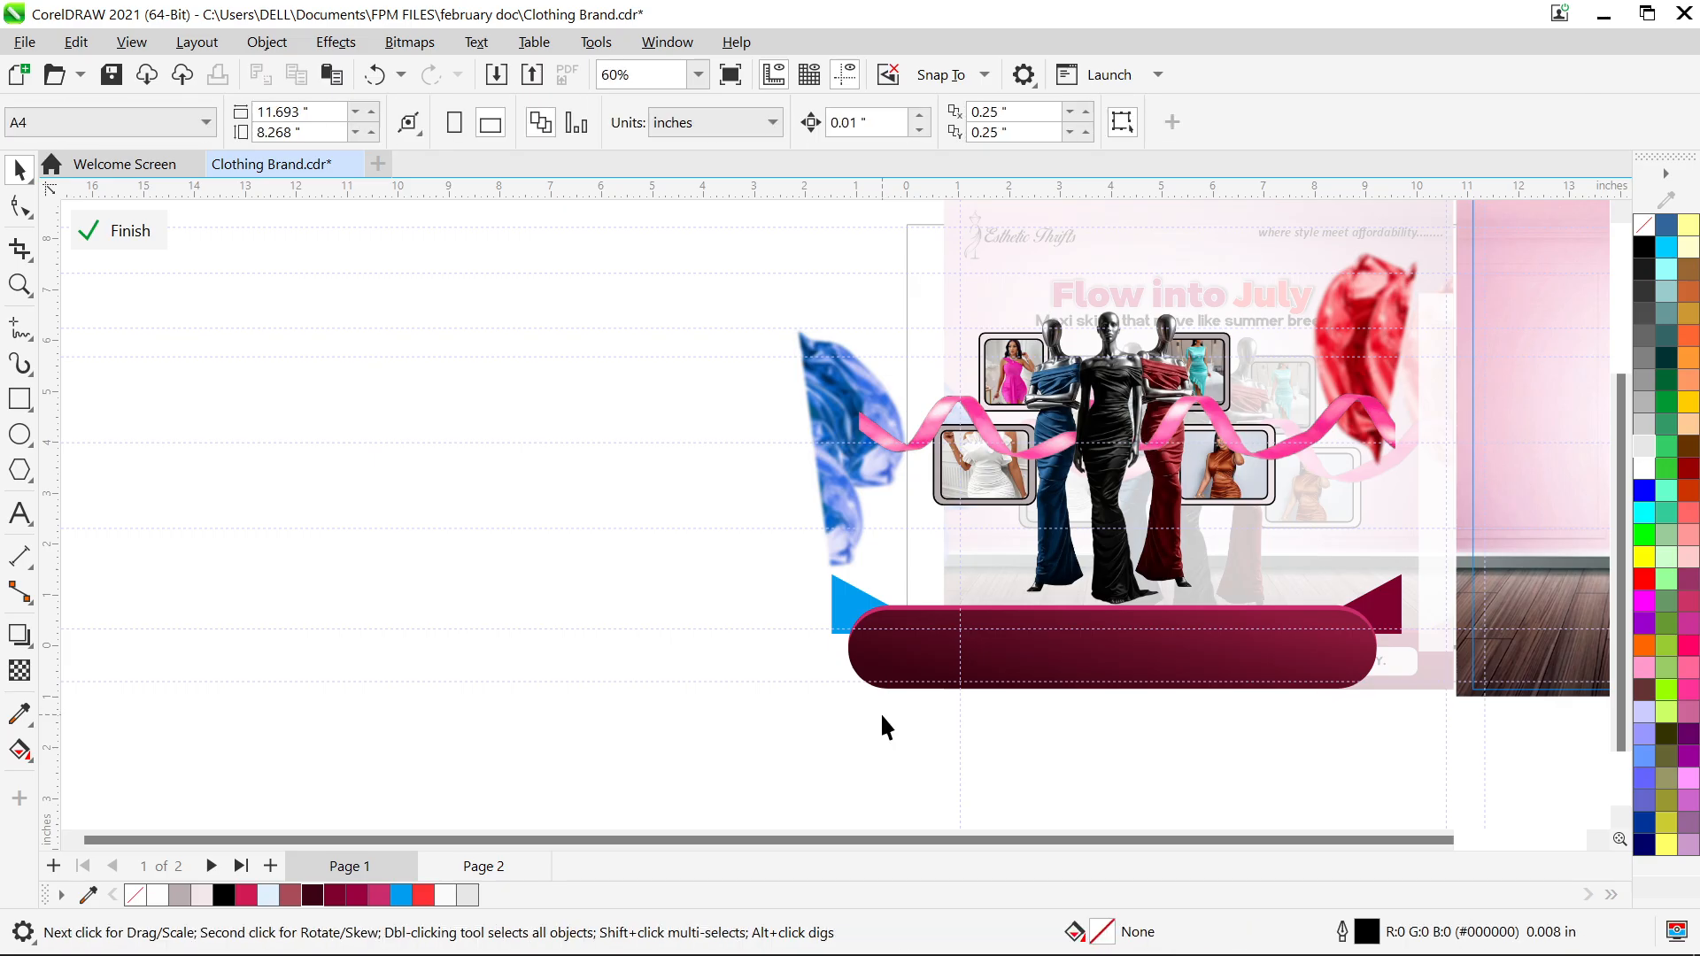
Draw a rectangle about 2.17 by 1.66 inches in the empty area beside the blue fabric and convert it to curves
left_click(1163, 670)
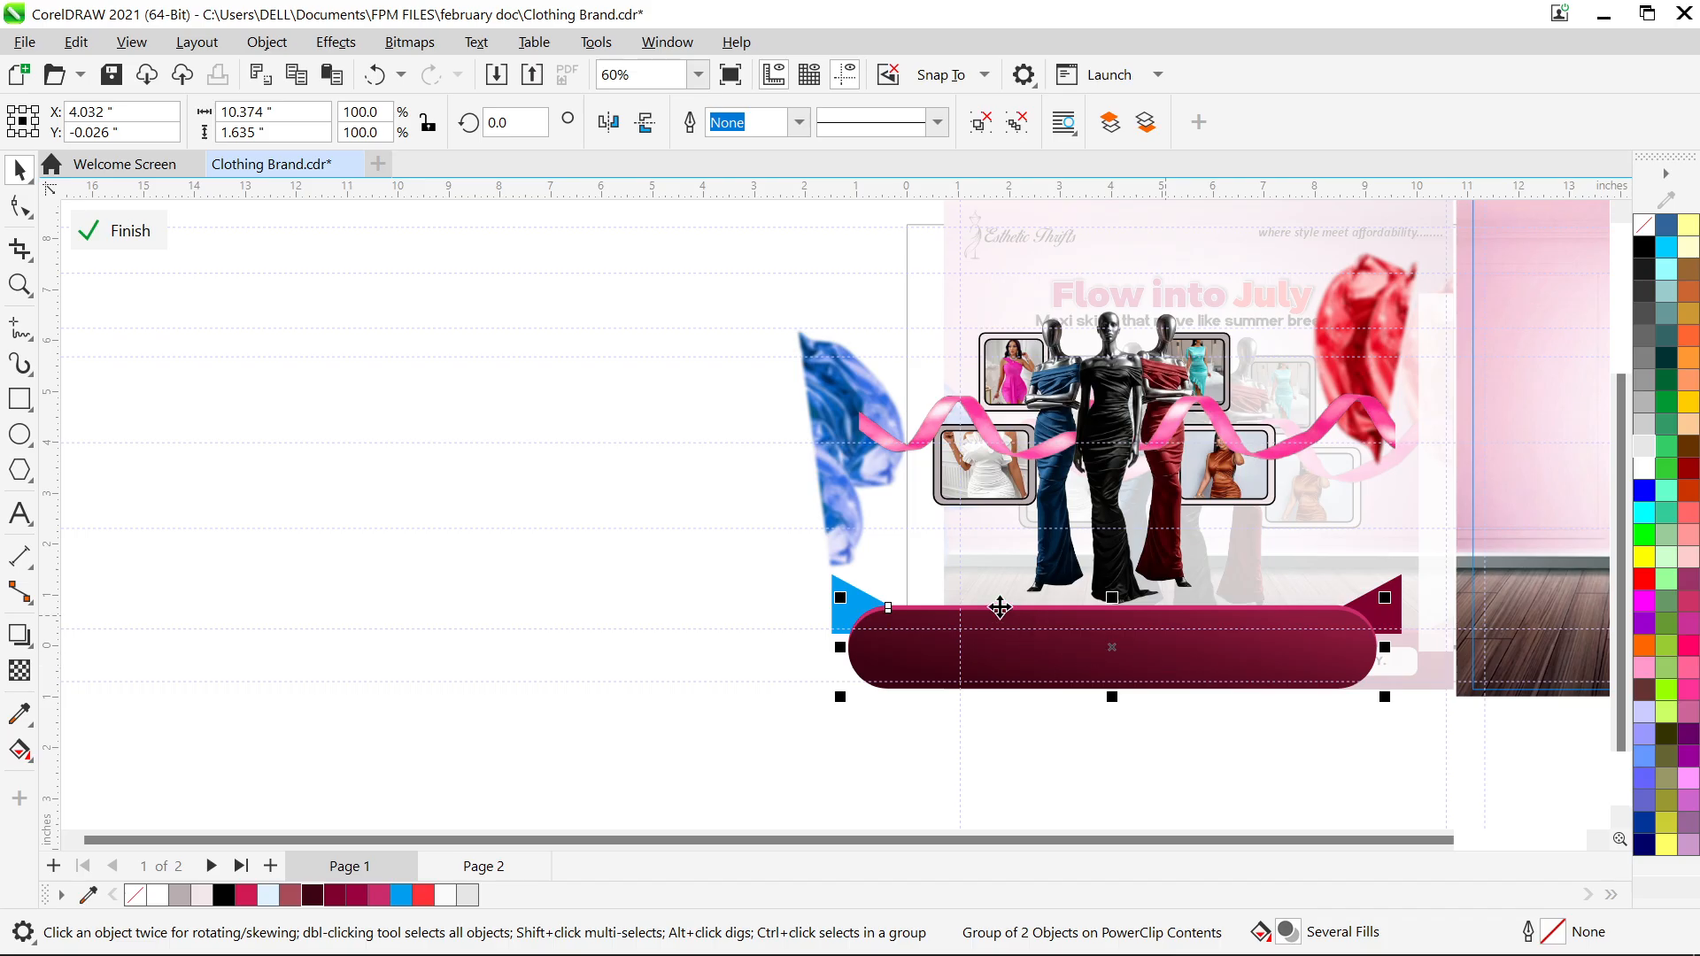
scroll(872, 591, "up", 3)
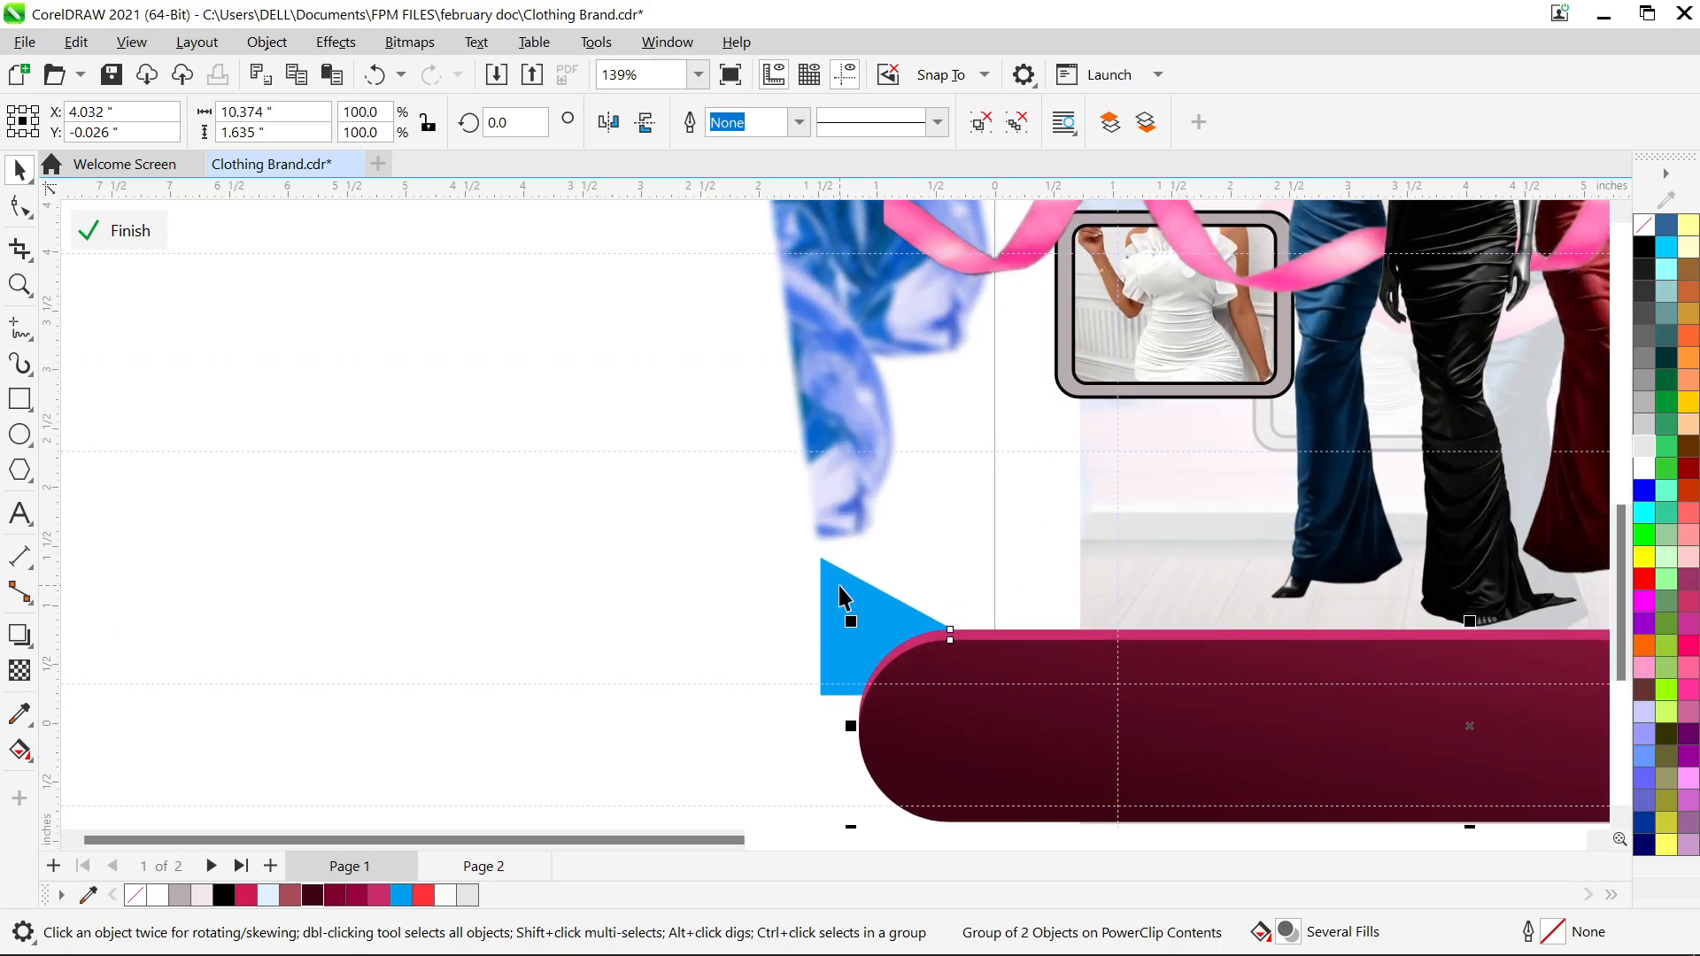
left_click(838, 586)
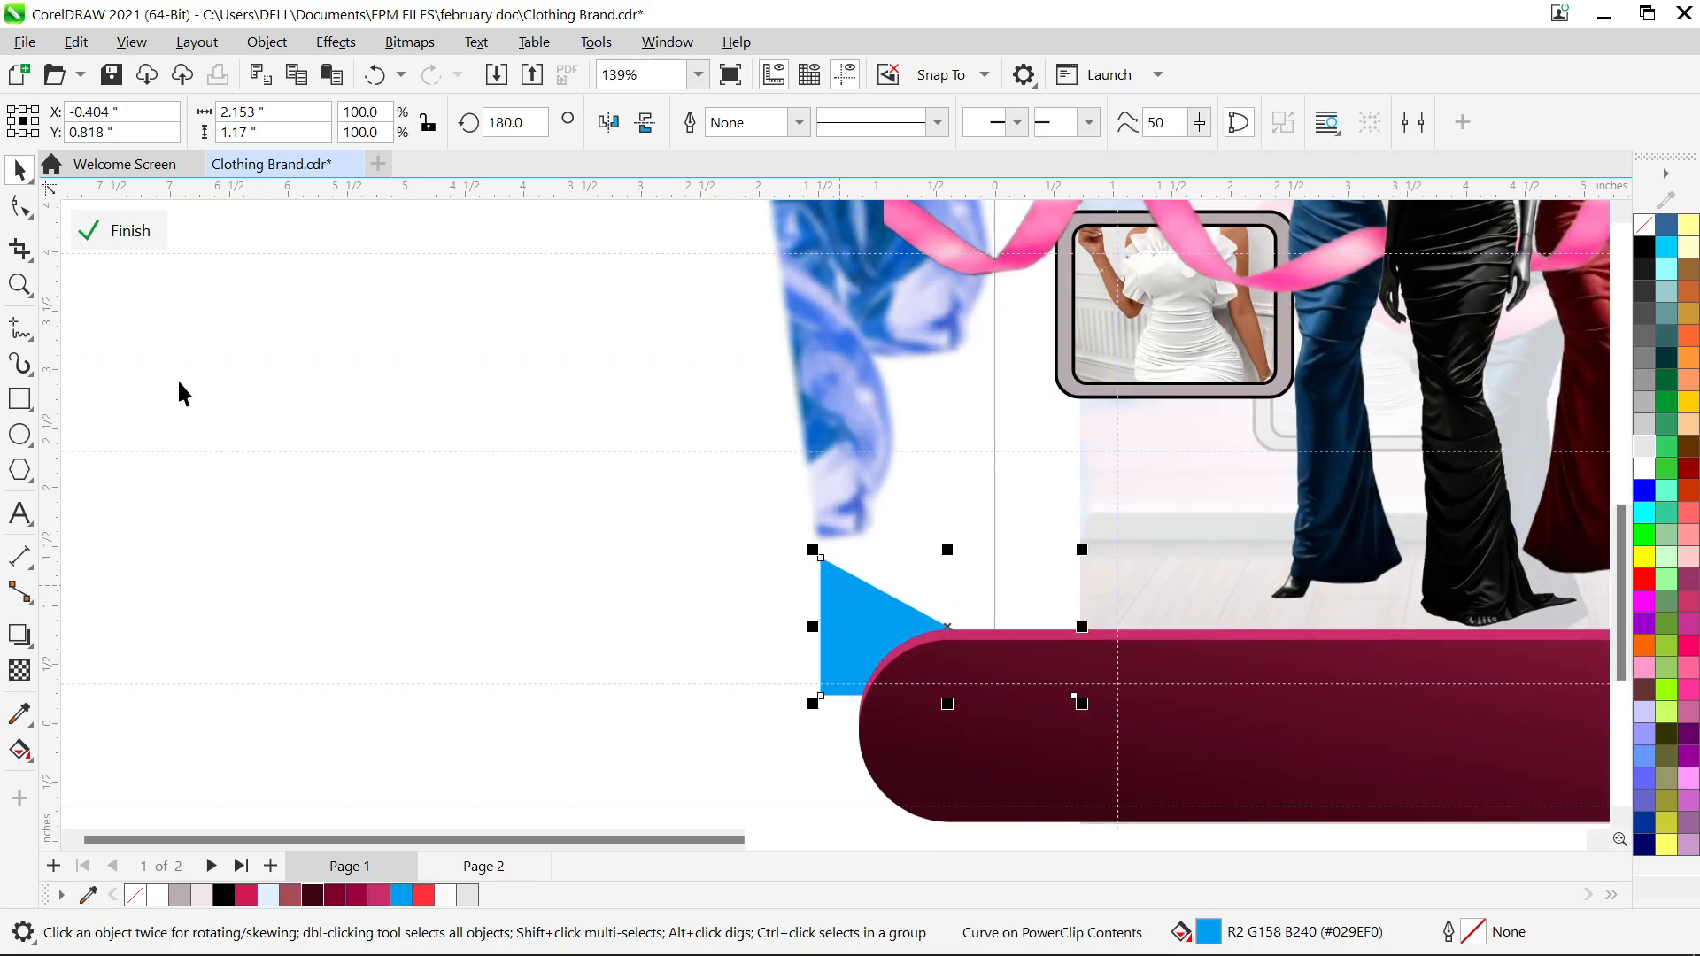
left_click(21, 398)
left_click_drag(252, 317, 507, 512)
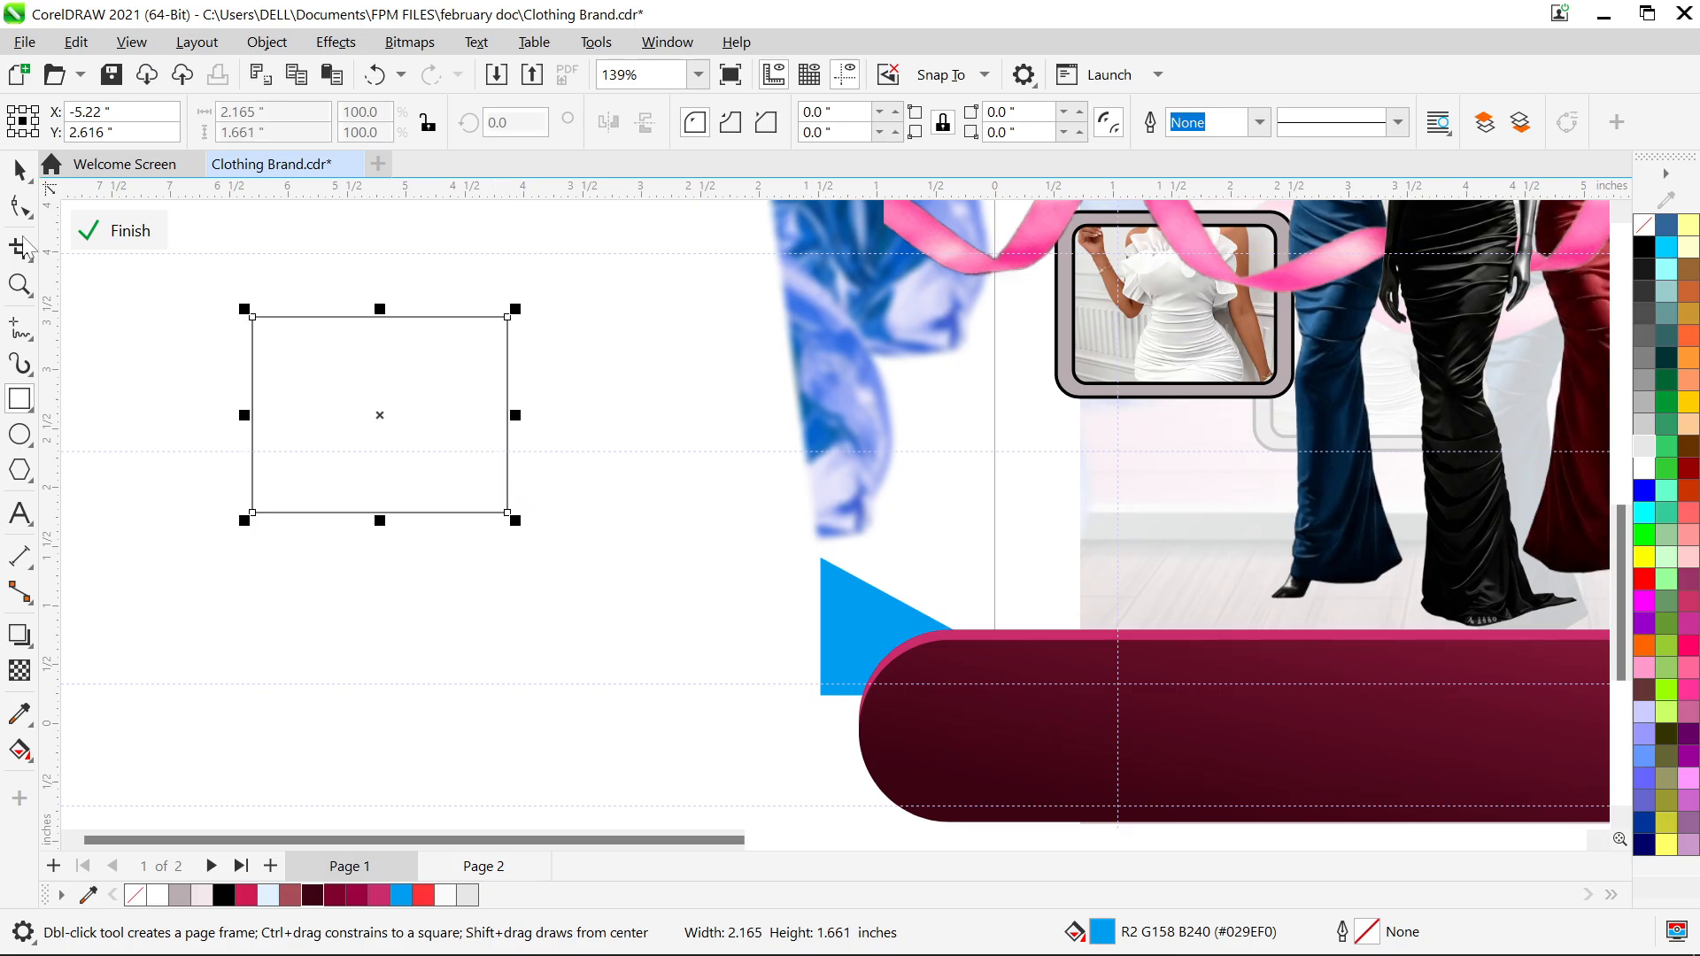
left_click(19, 169)
key("ctrl+q")
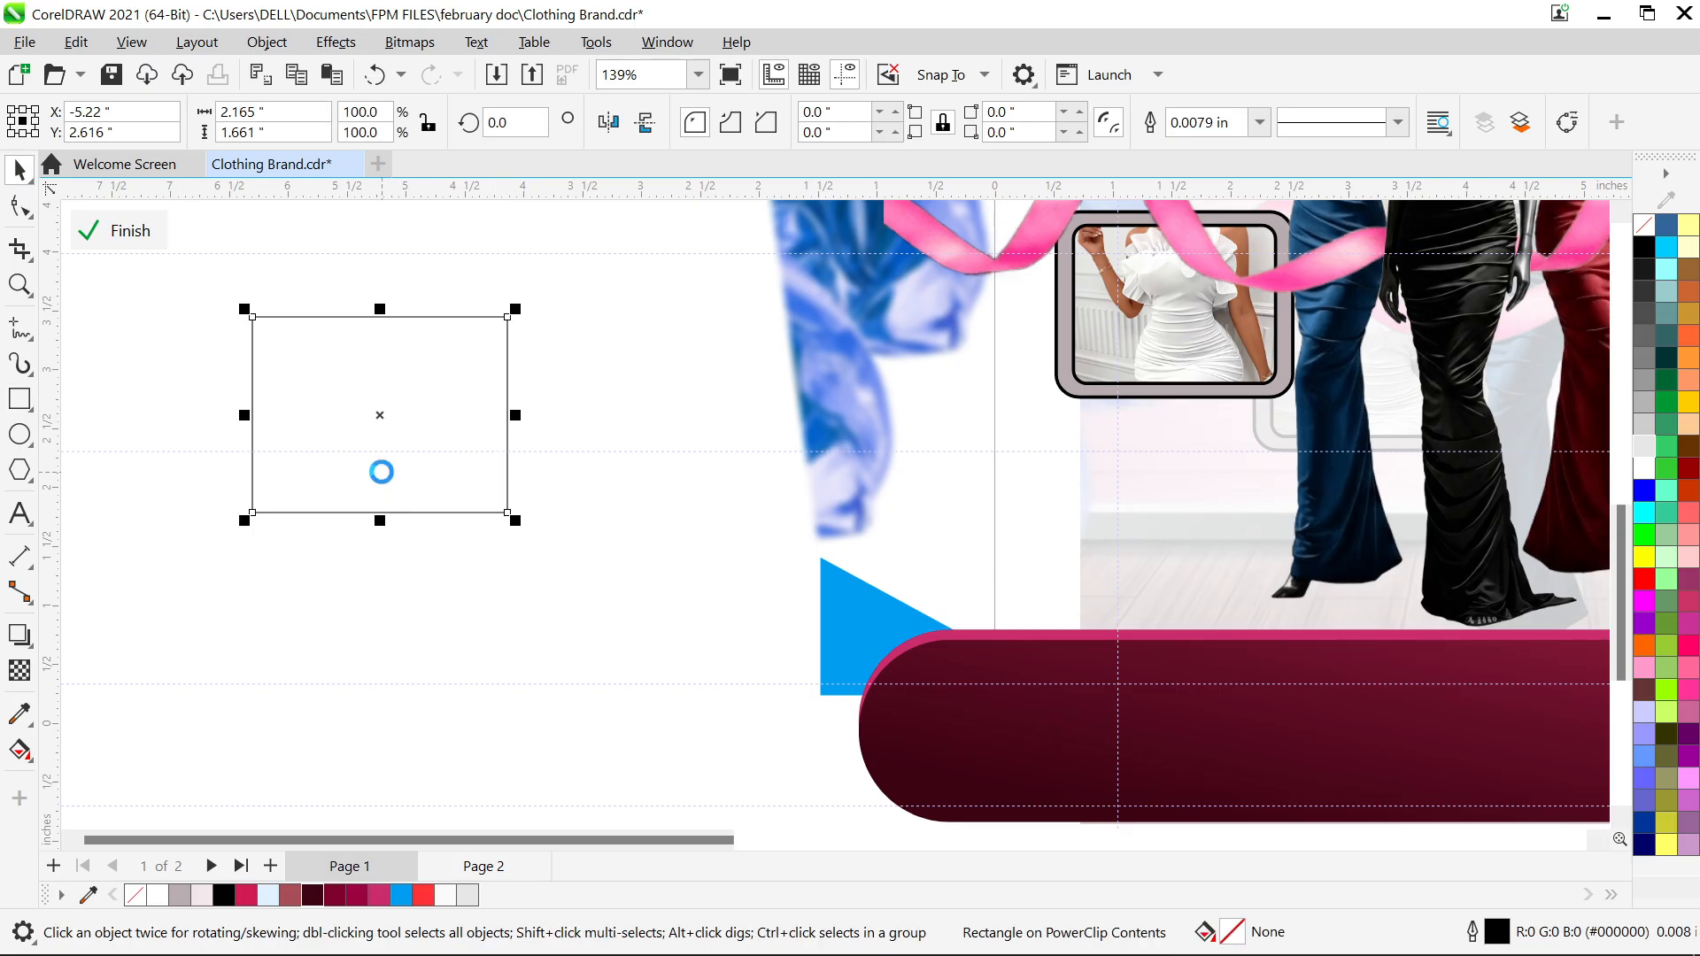
Delete the upper-right corner node of the converted rectangle to make a right triangle
key("F10")
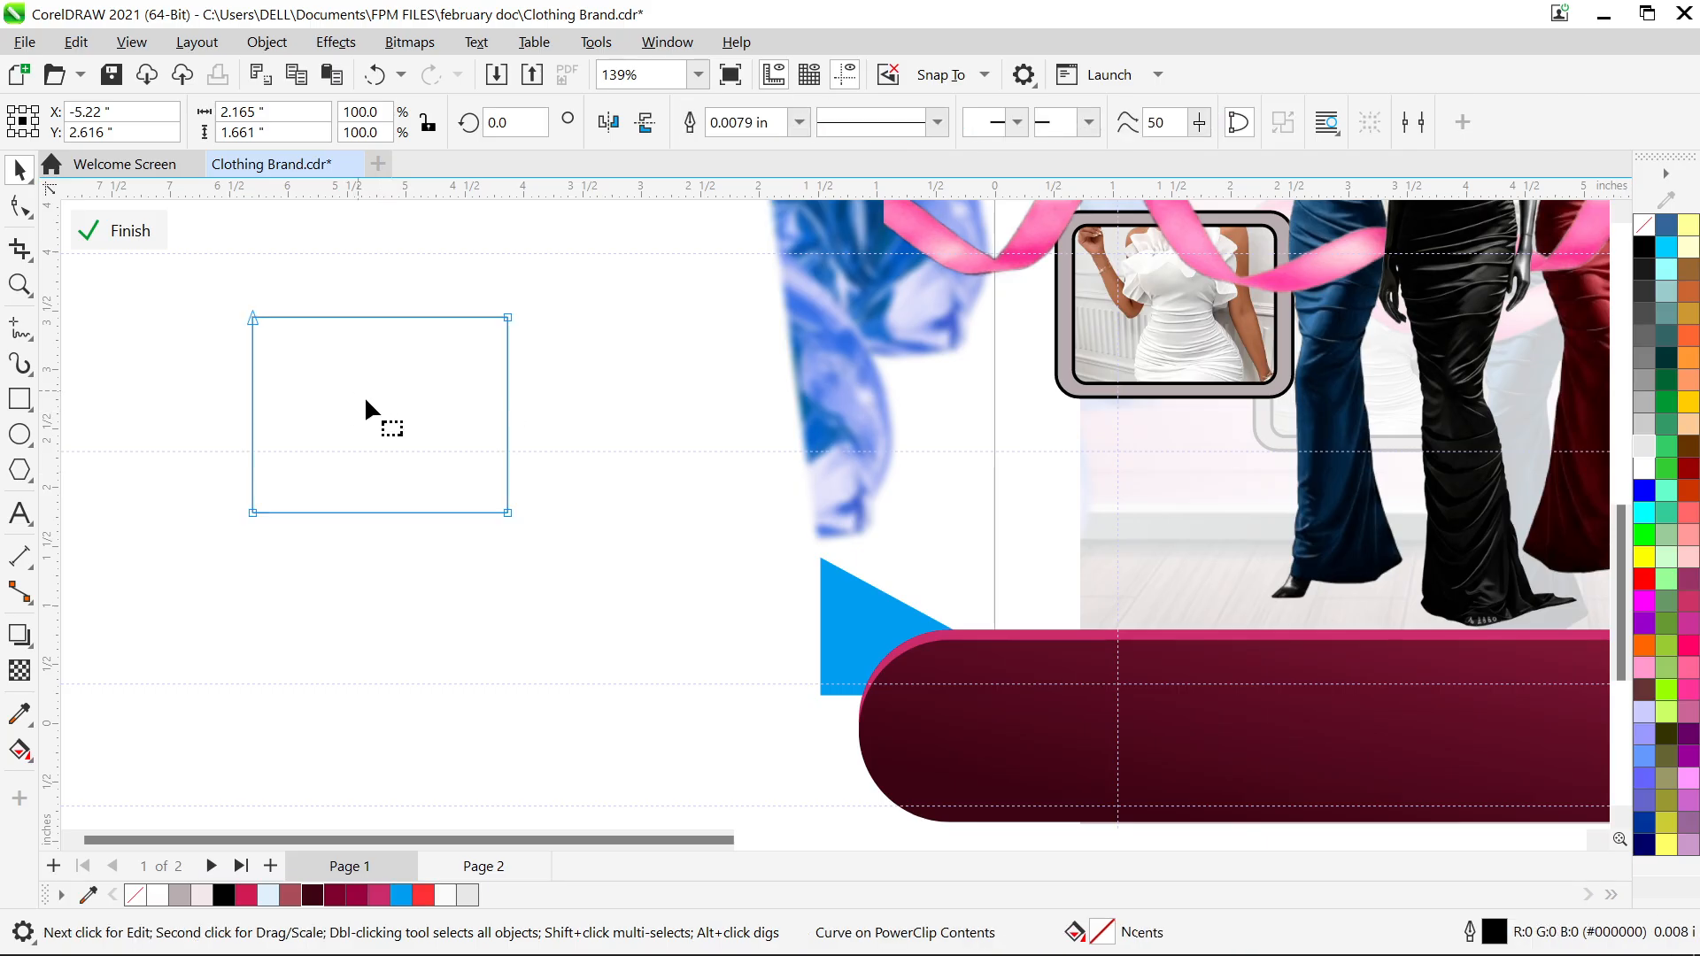
left_click(507, 317)
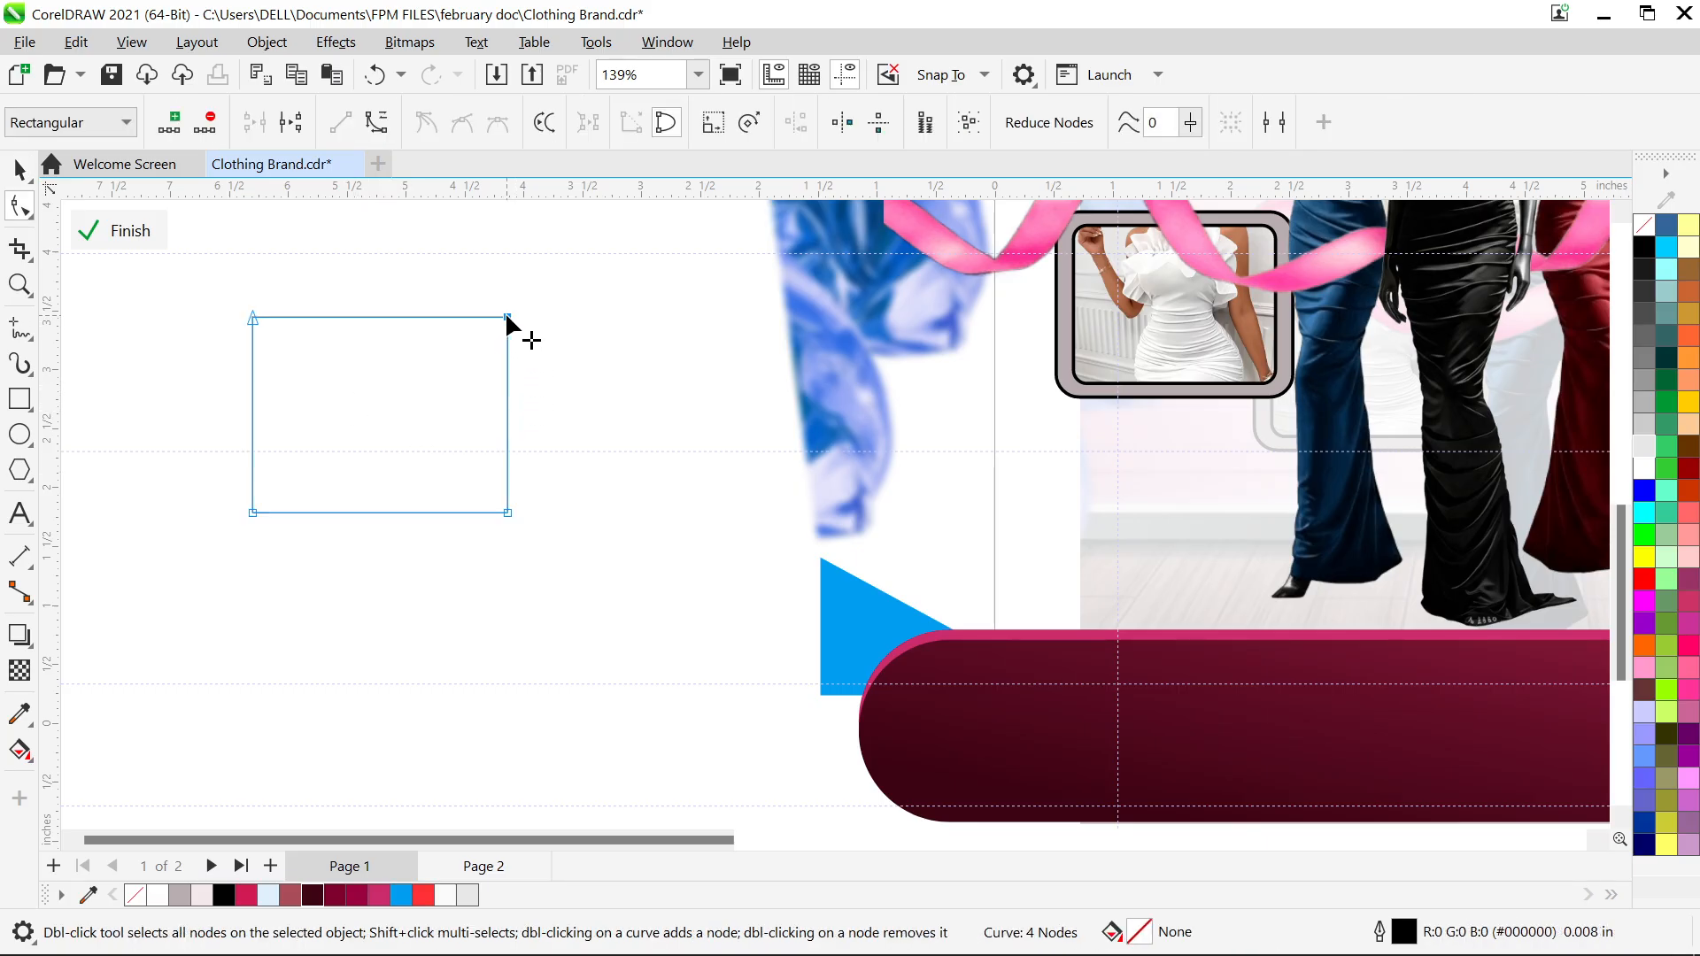
key("Delete")
key("space")
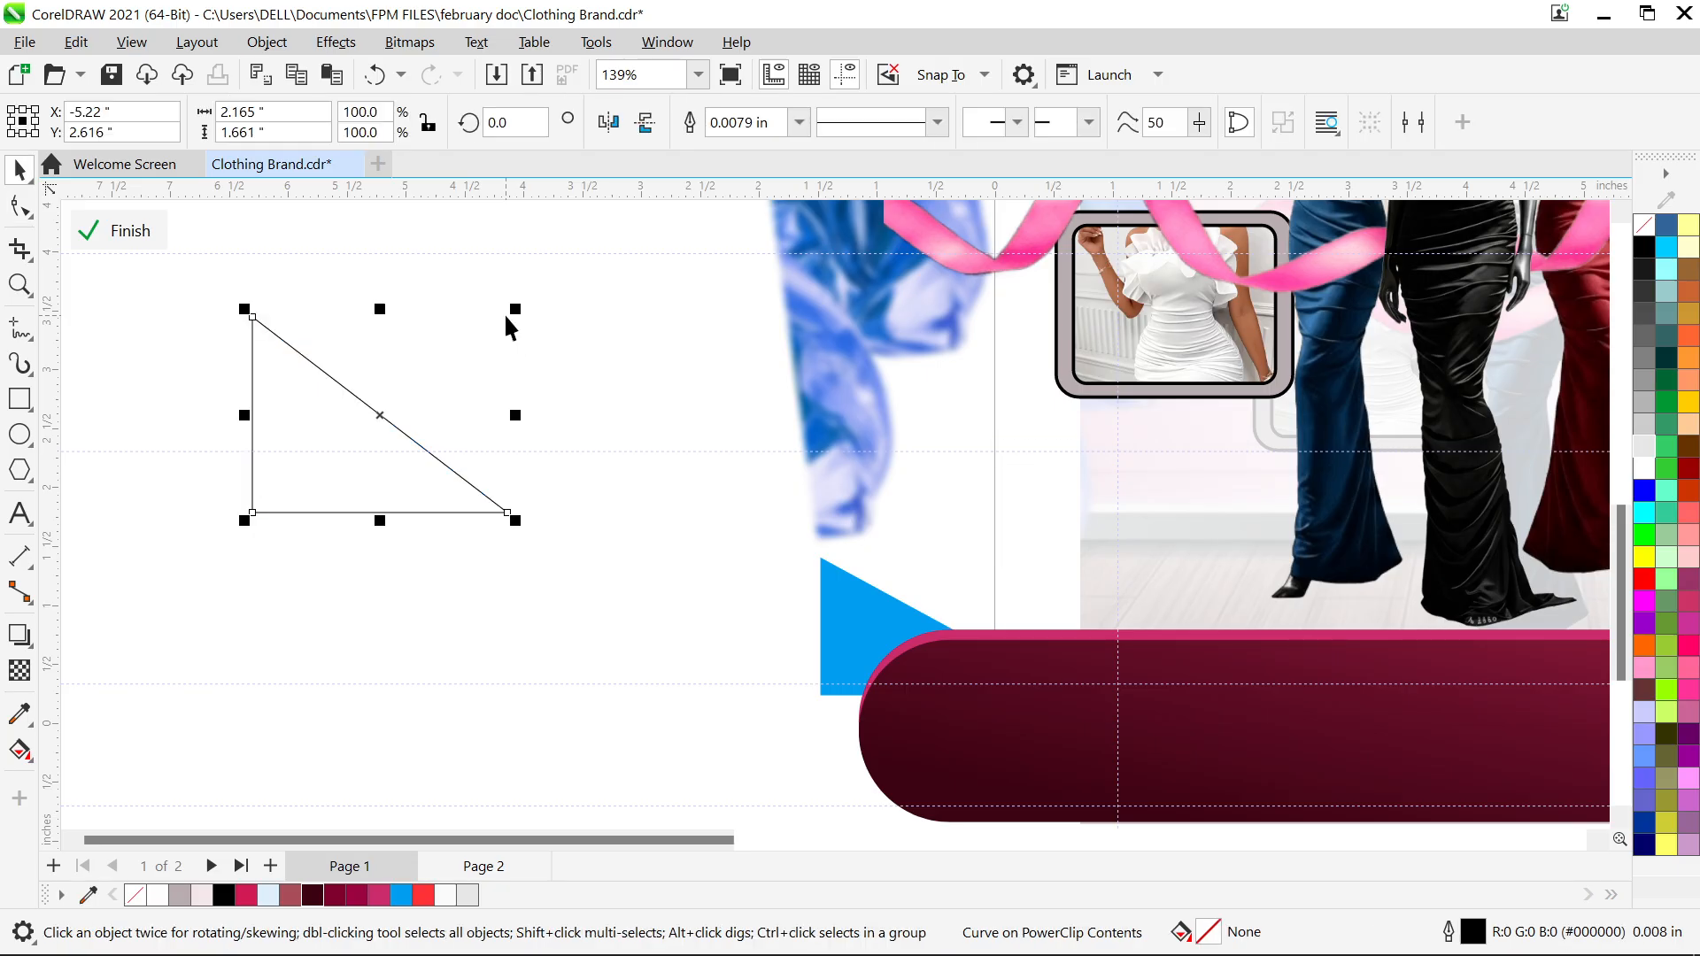
Delete the newly made unfilled triangle
left_click_drag(315, 383, 444, 546)
key("Delete")
key("F4")
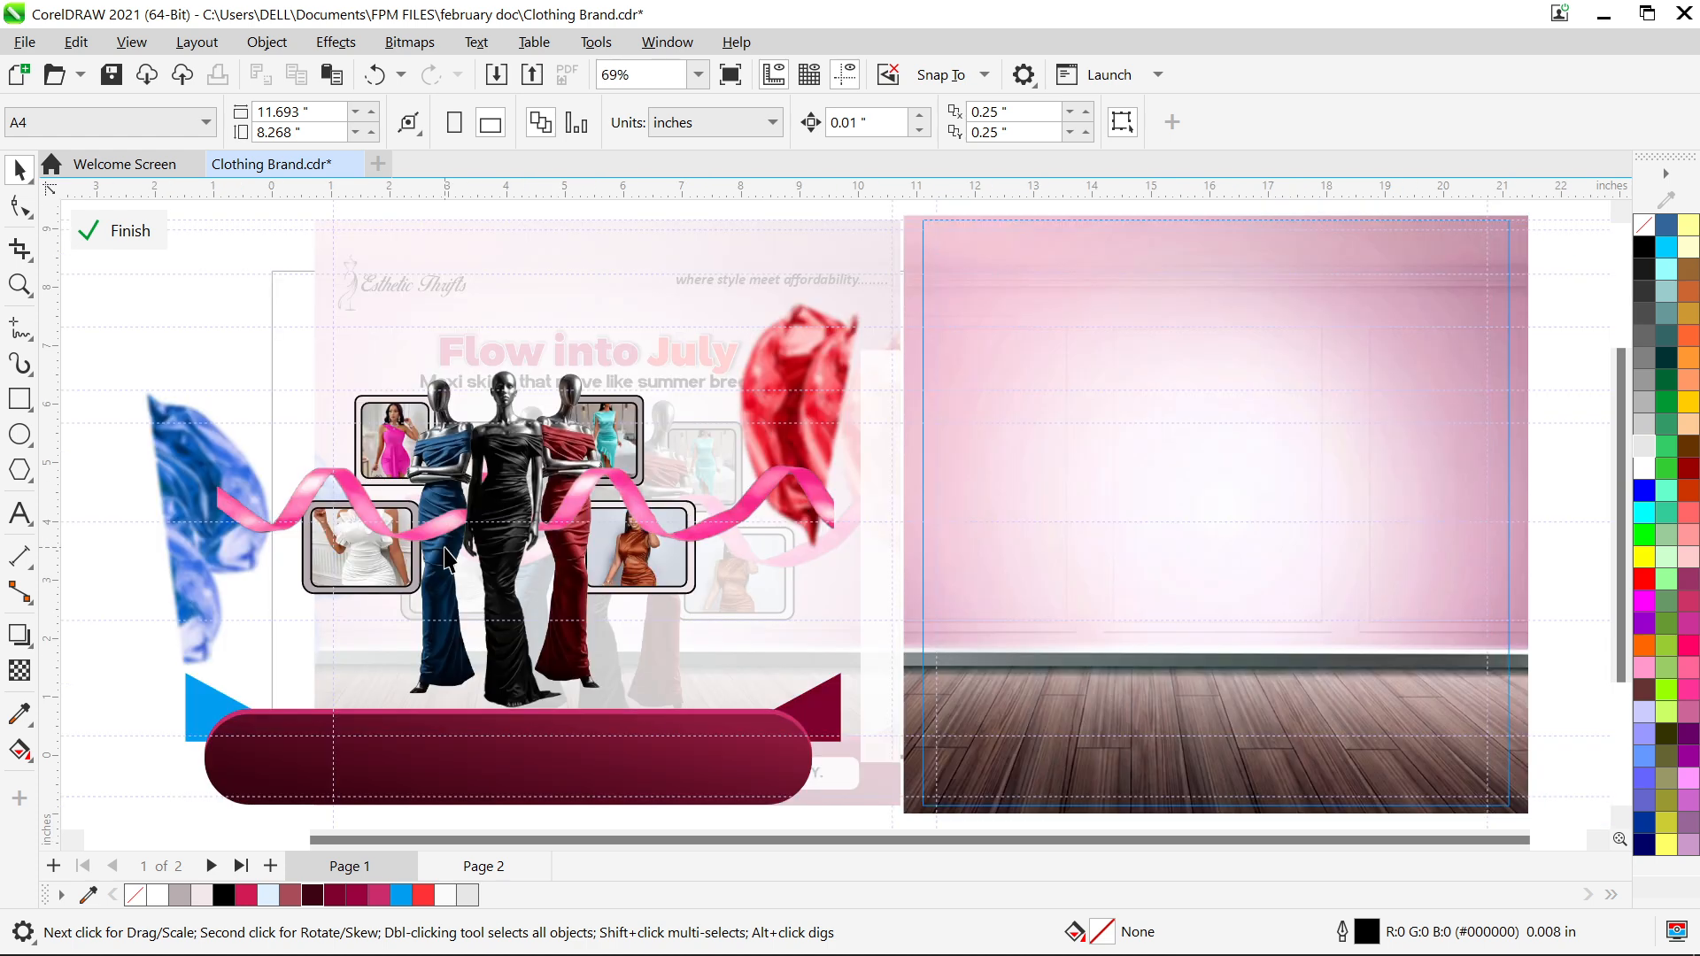
Apply a Gaussian Blur with a 4.4-pixel radius to the red fabric image
left_click(301, 515)
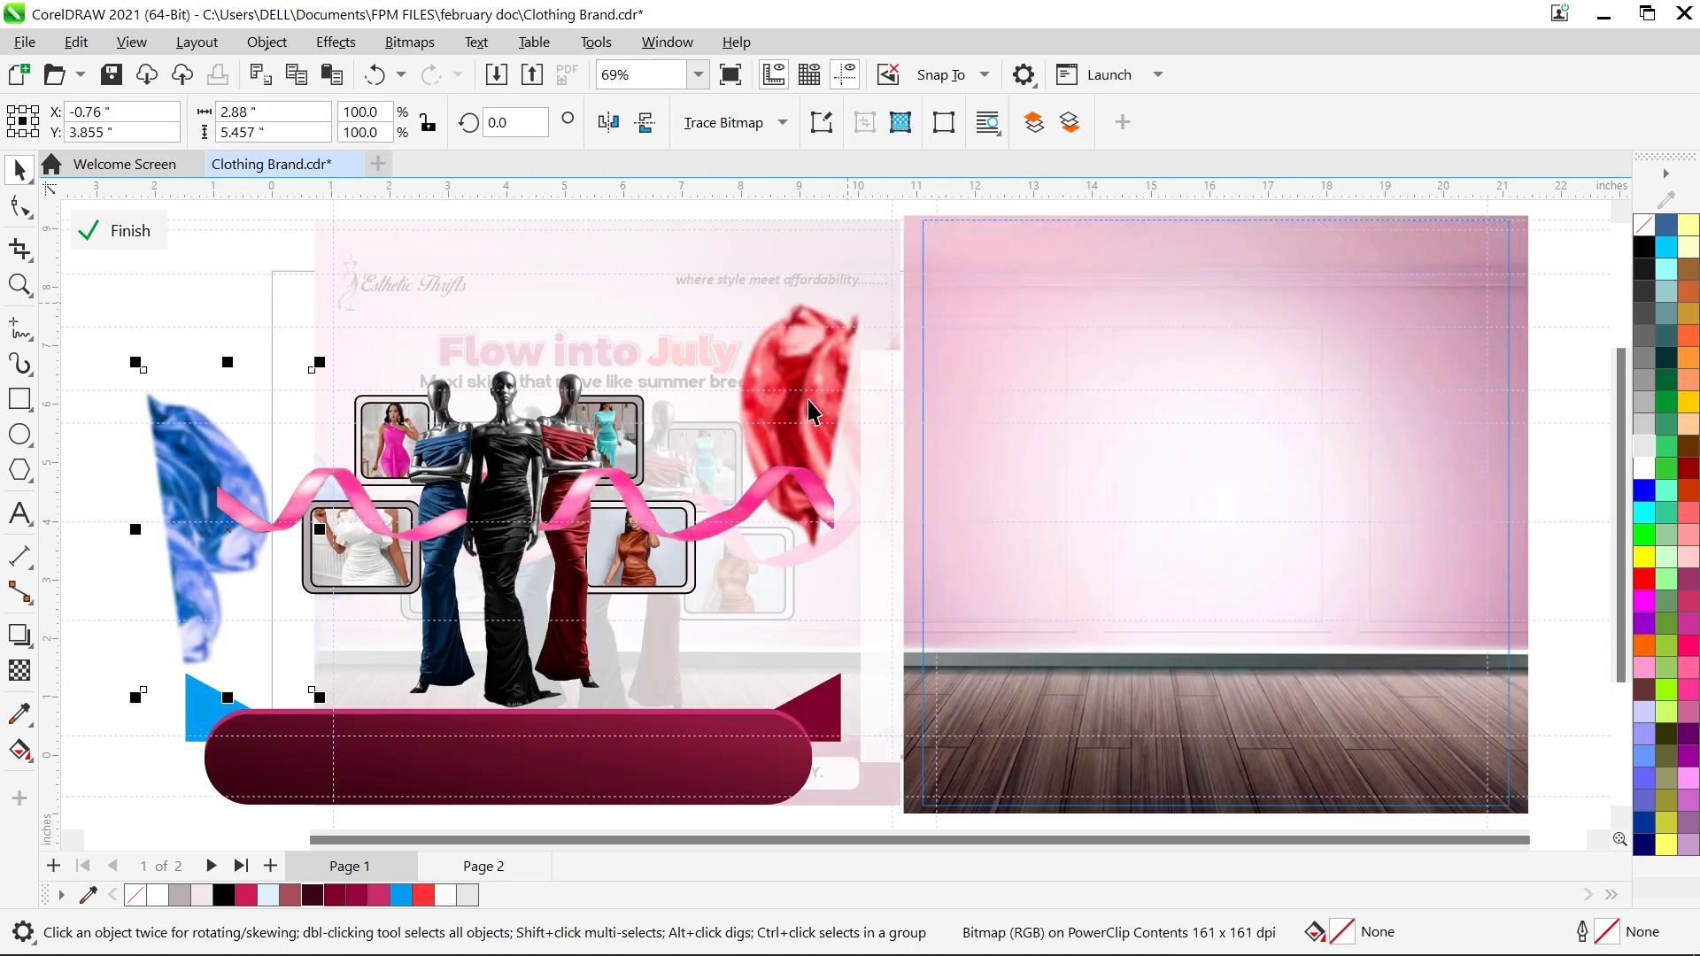
left_click(783, 357)
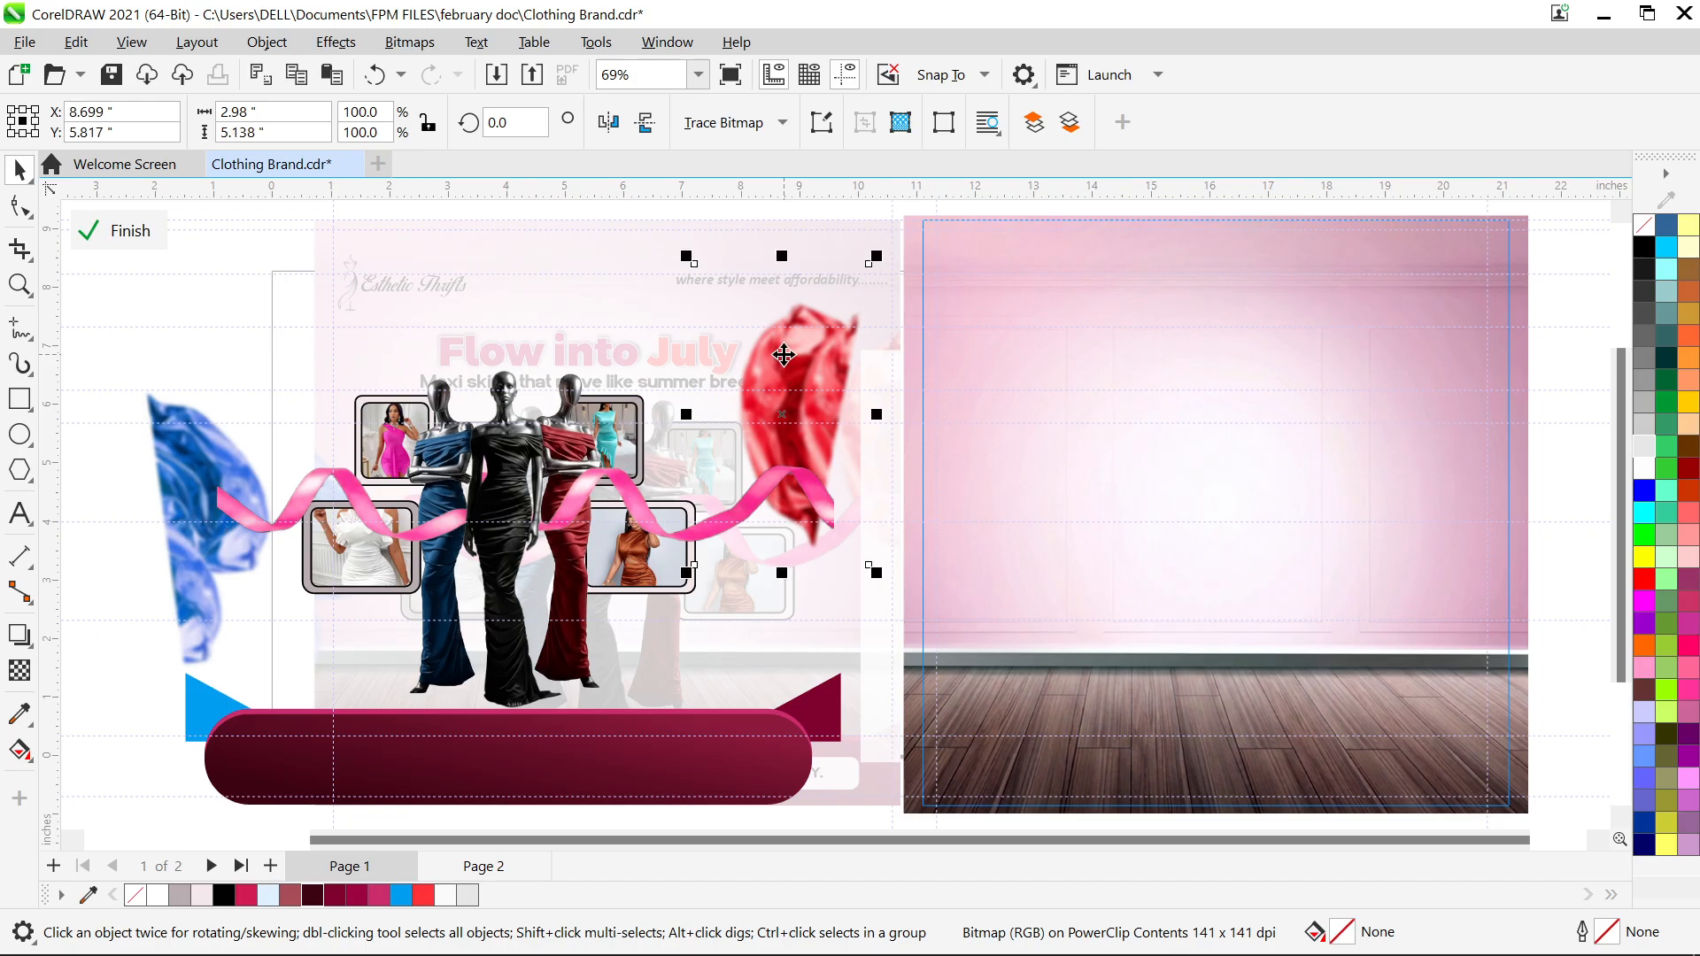
left_click(211, 455)
left_click(820, 347)
left_click(330, 44)
mouse_move(407, 188)
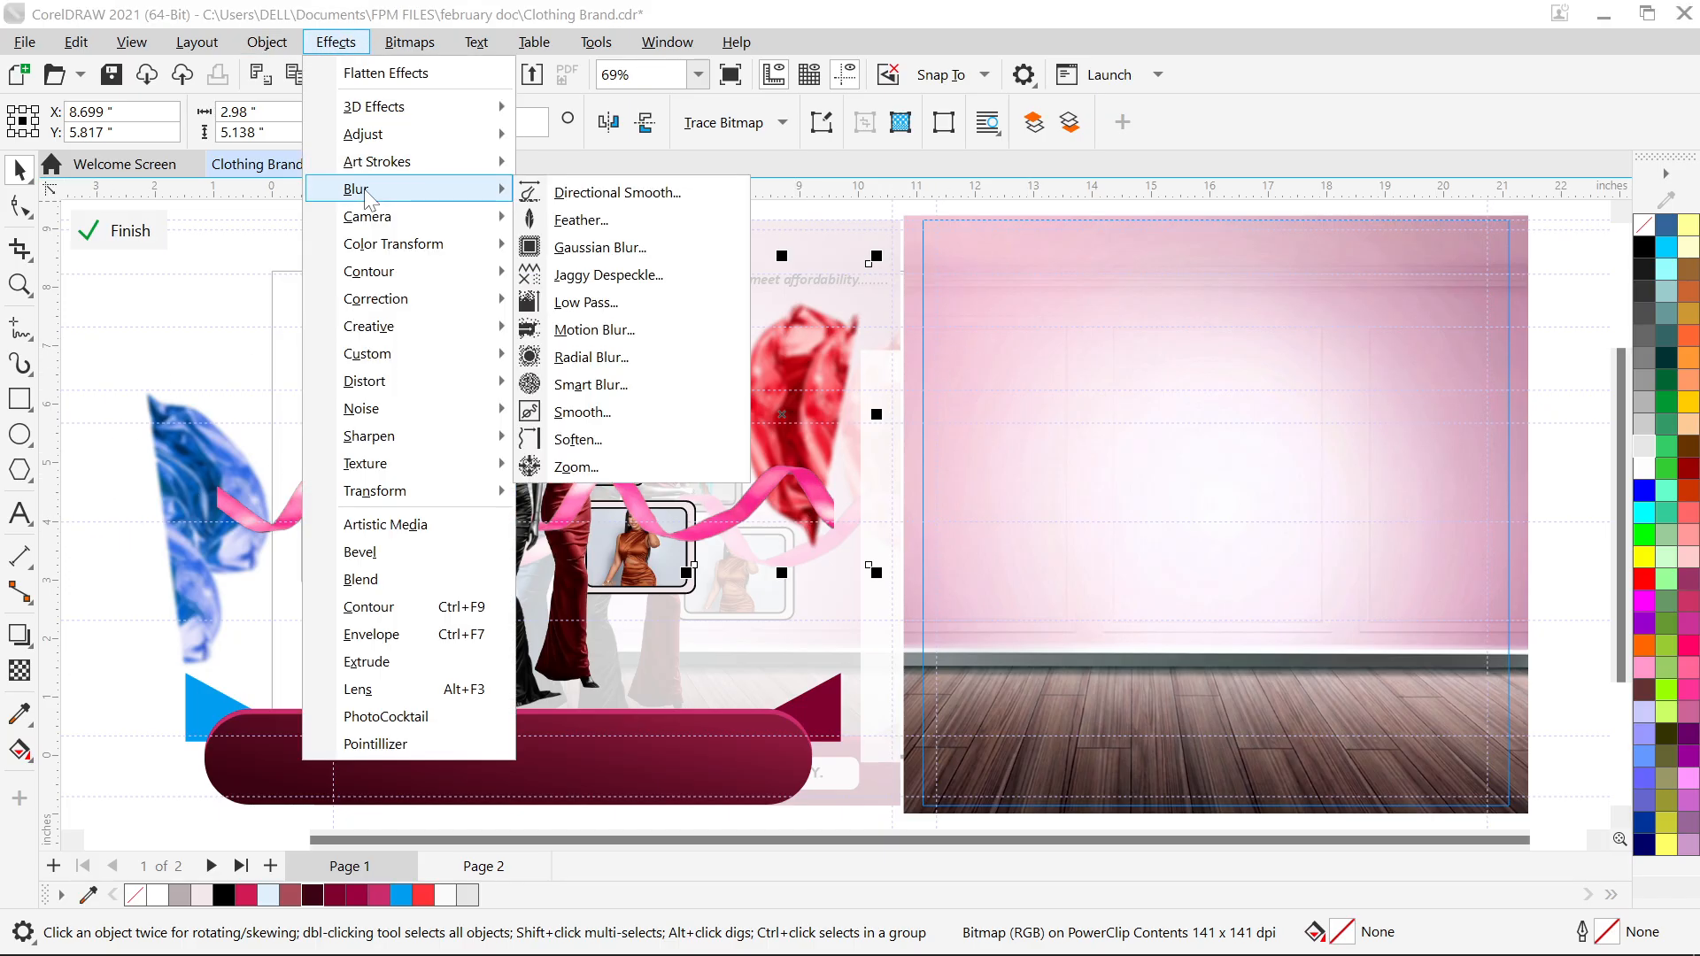
left_click(611, 248)
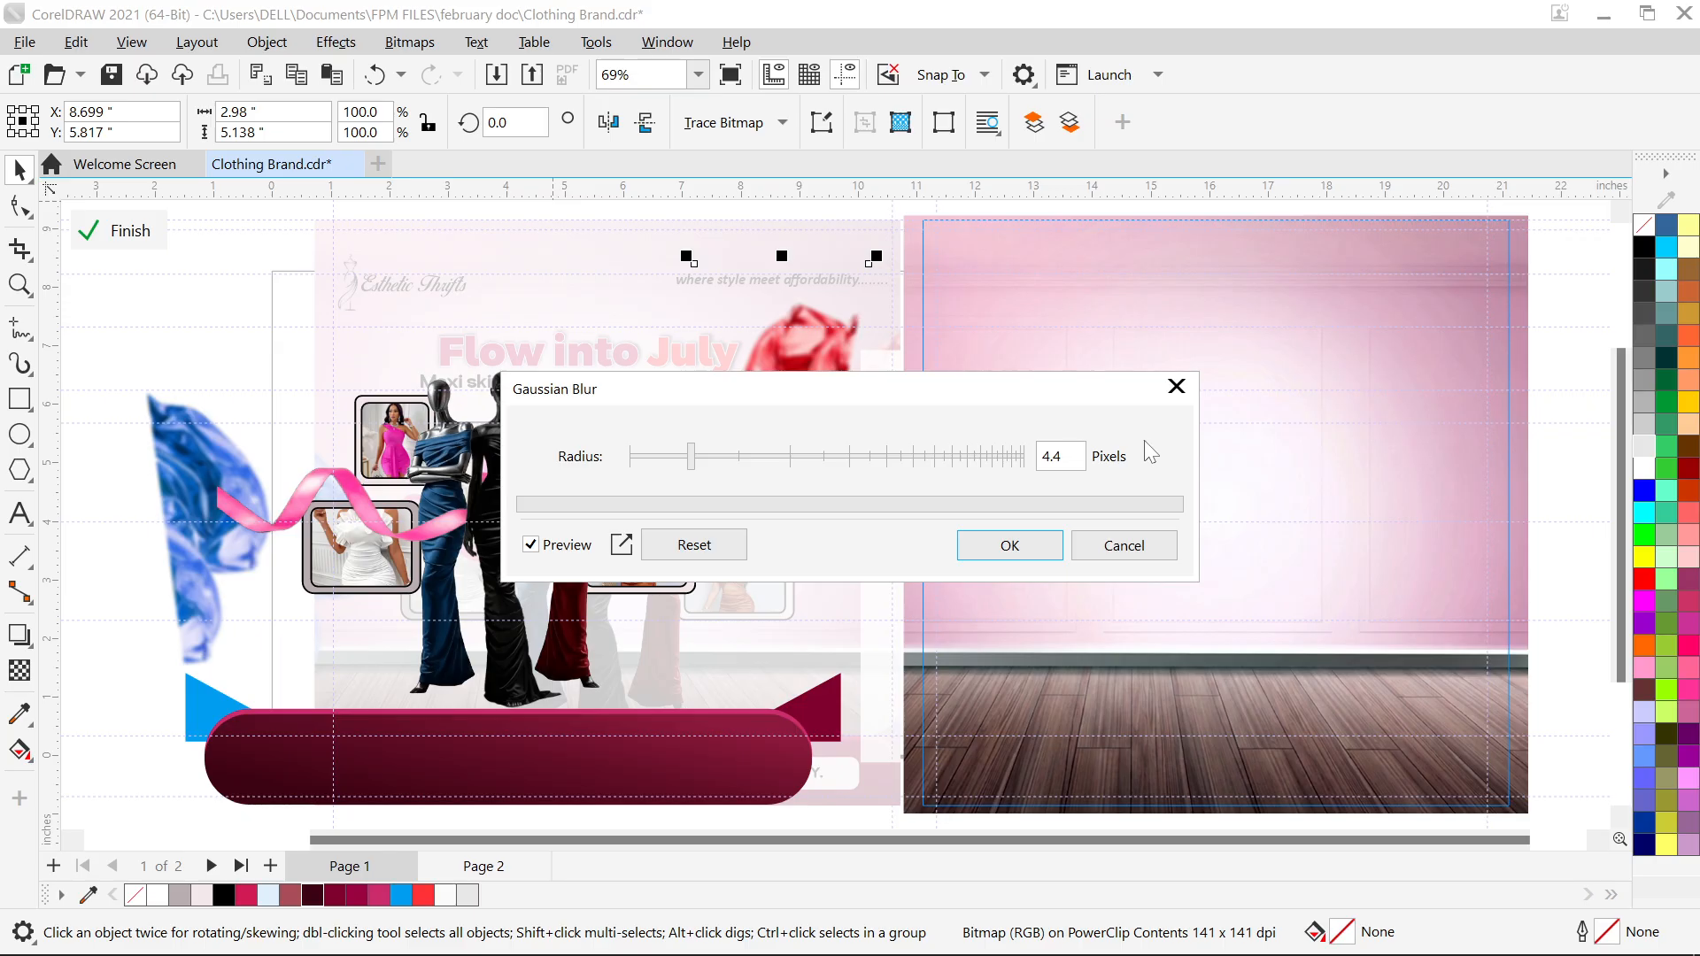
left_click(1001, 547)
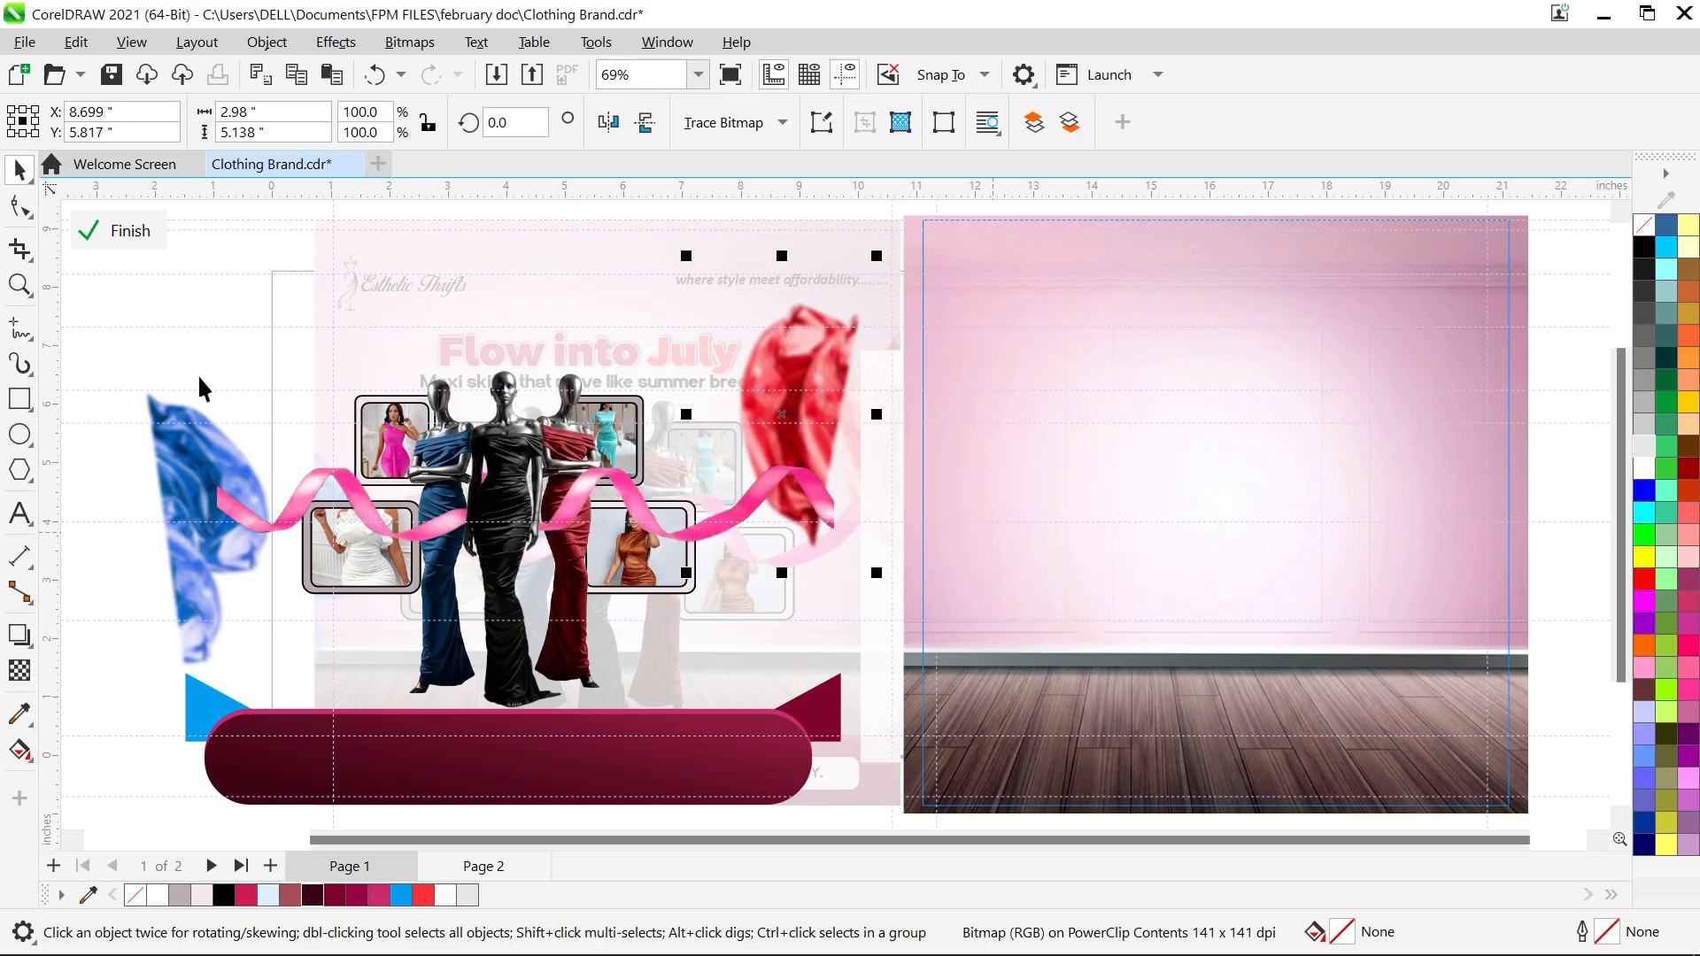
left_click(189, 297)
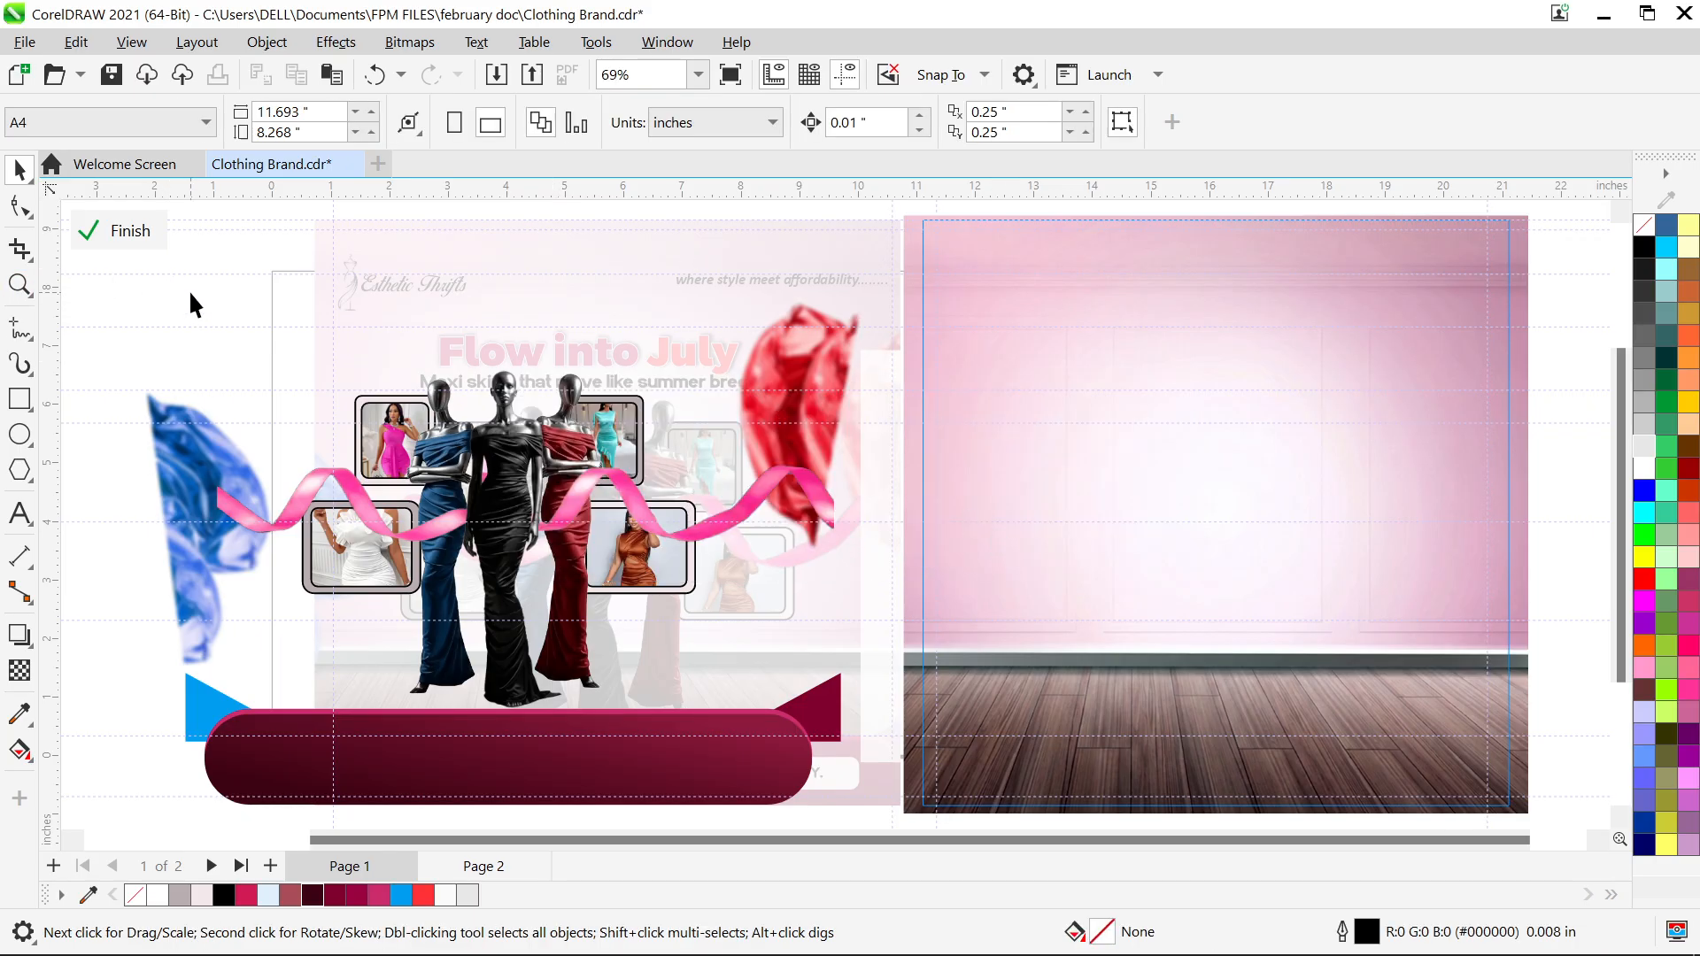
left_click(1225, 486)
left_click_drag(1225, 486, 887, 461)
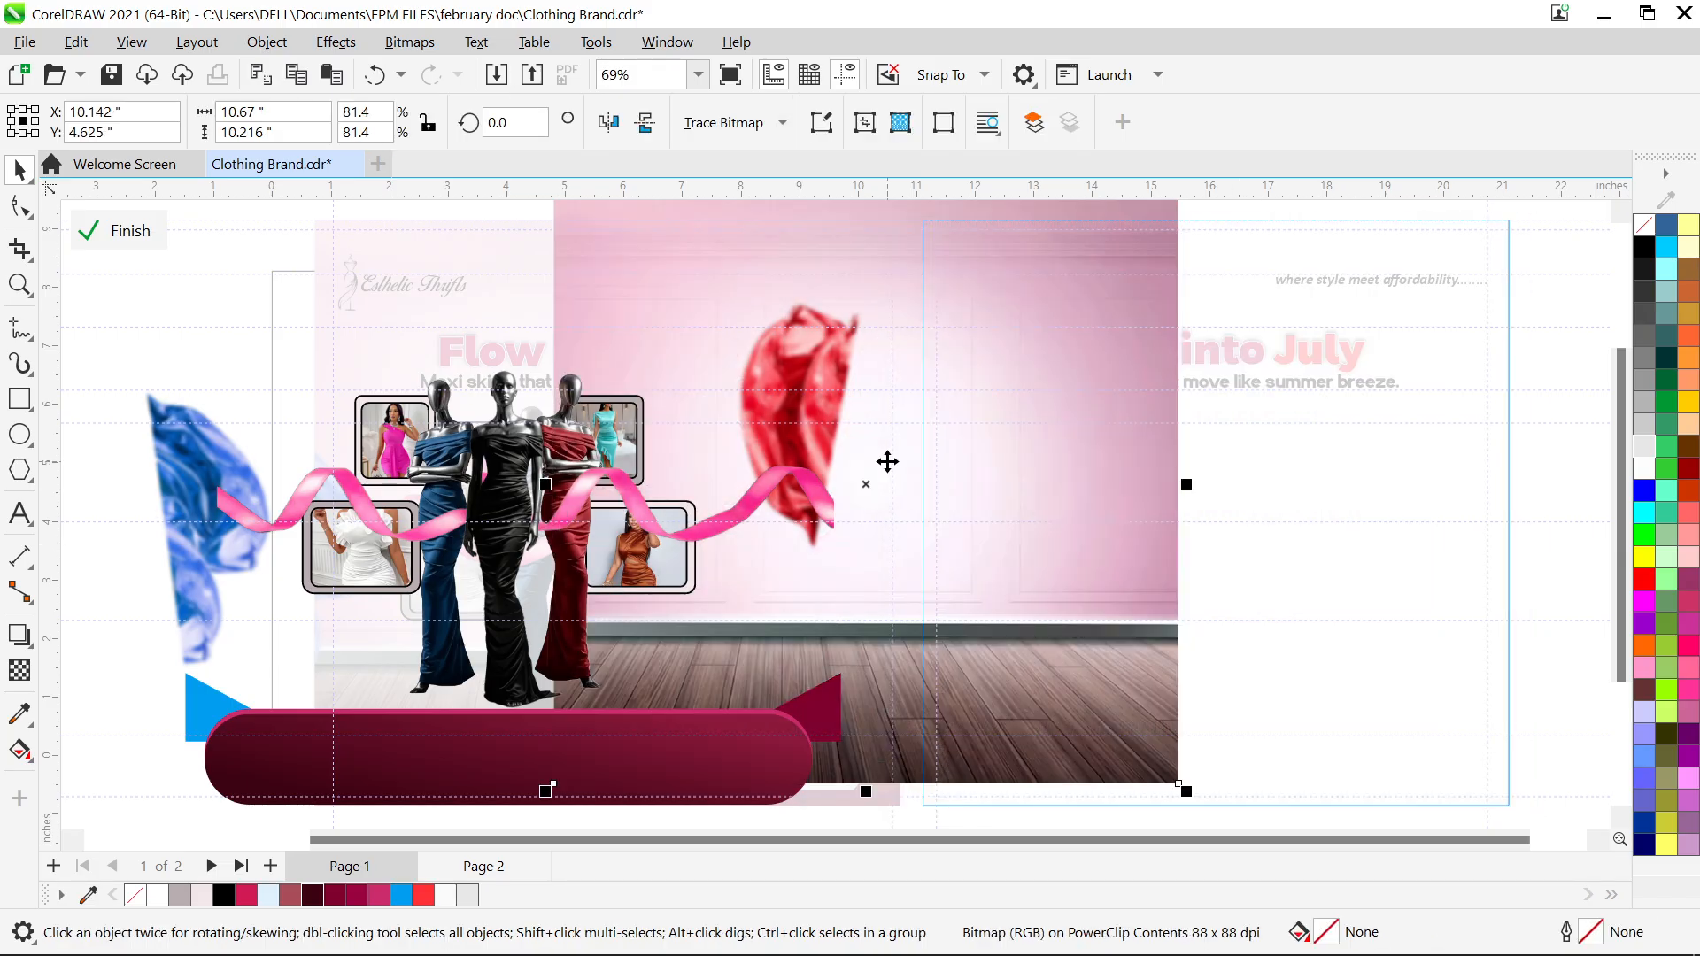
key("ctrl+z")
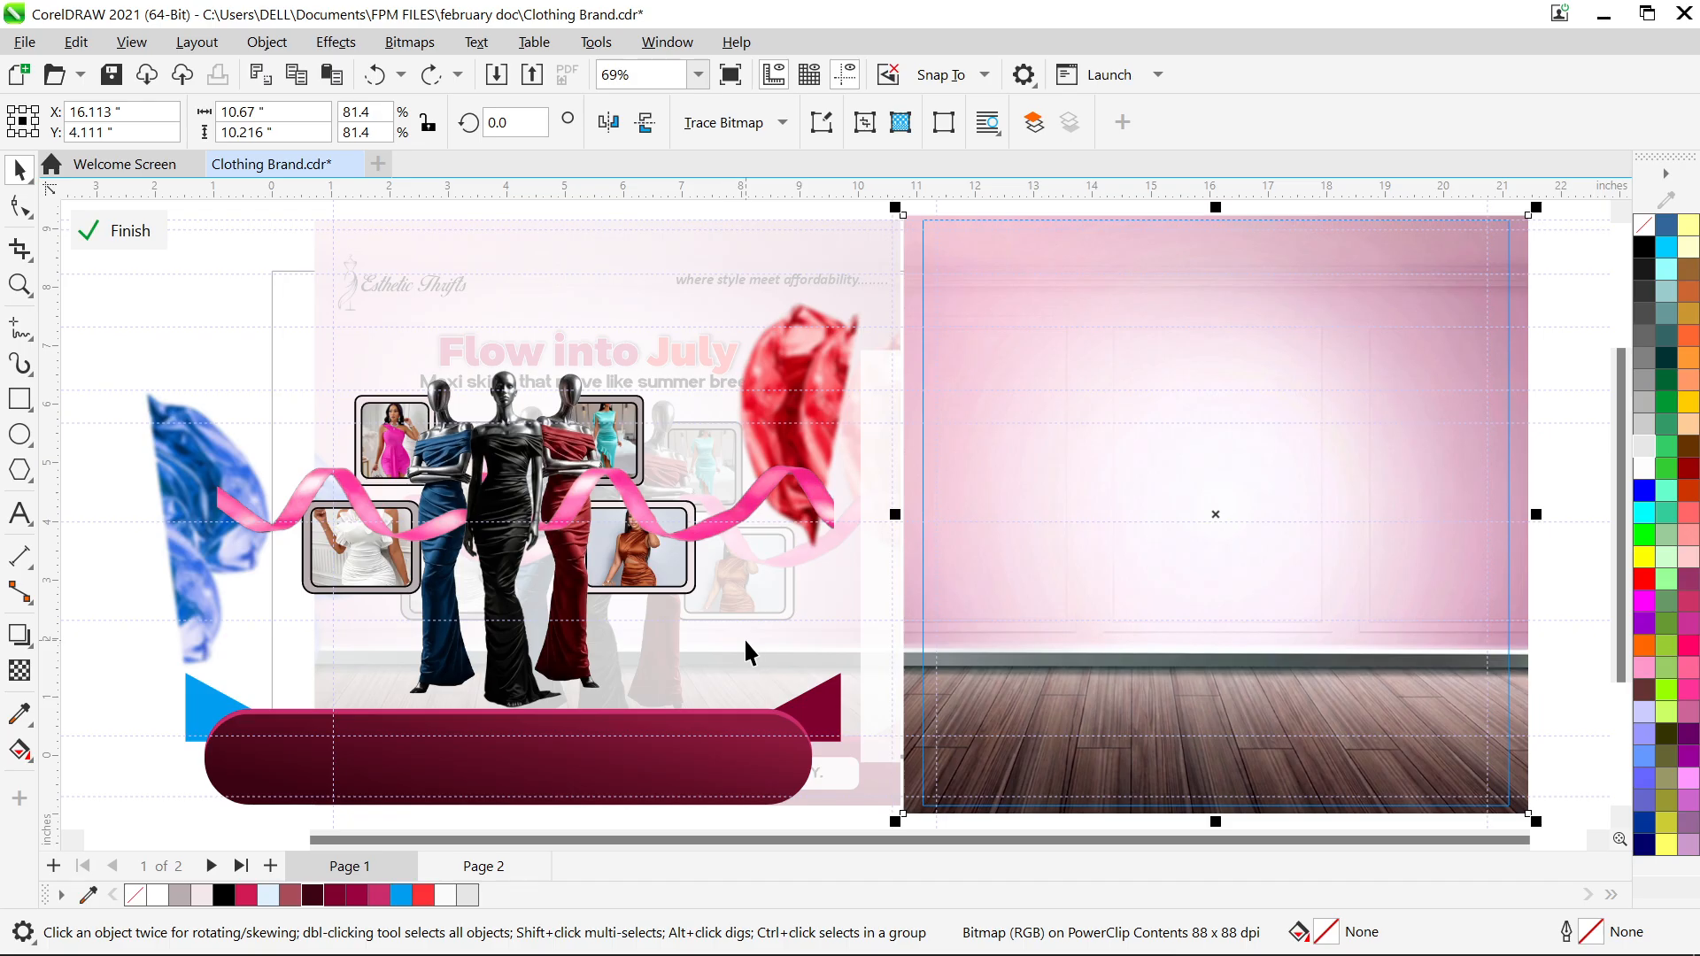
Move all ten foreground elements together onto the pink room background of the recreated flyer and finish editing the PowerClip
scroll(641, 547, "down", 3)
left_click_drag(167, 317, 879, 794)
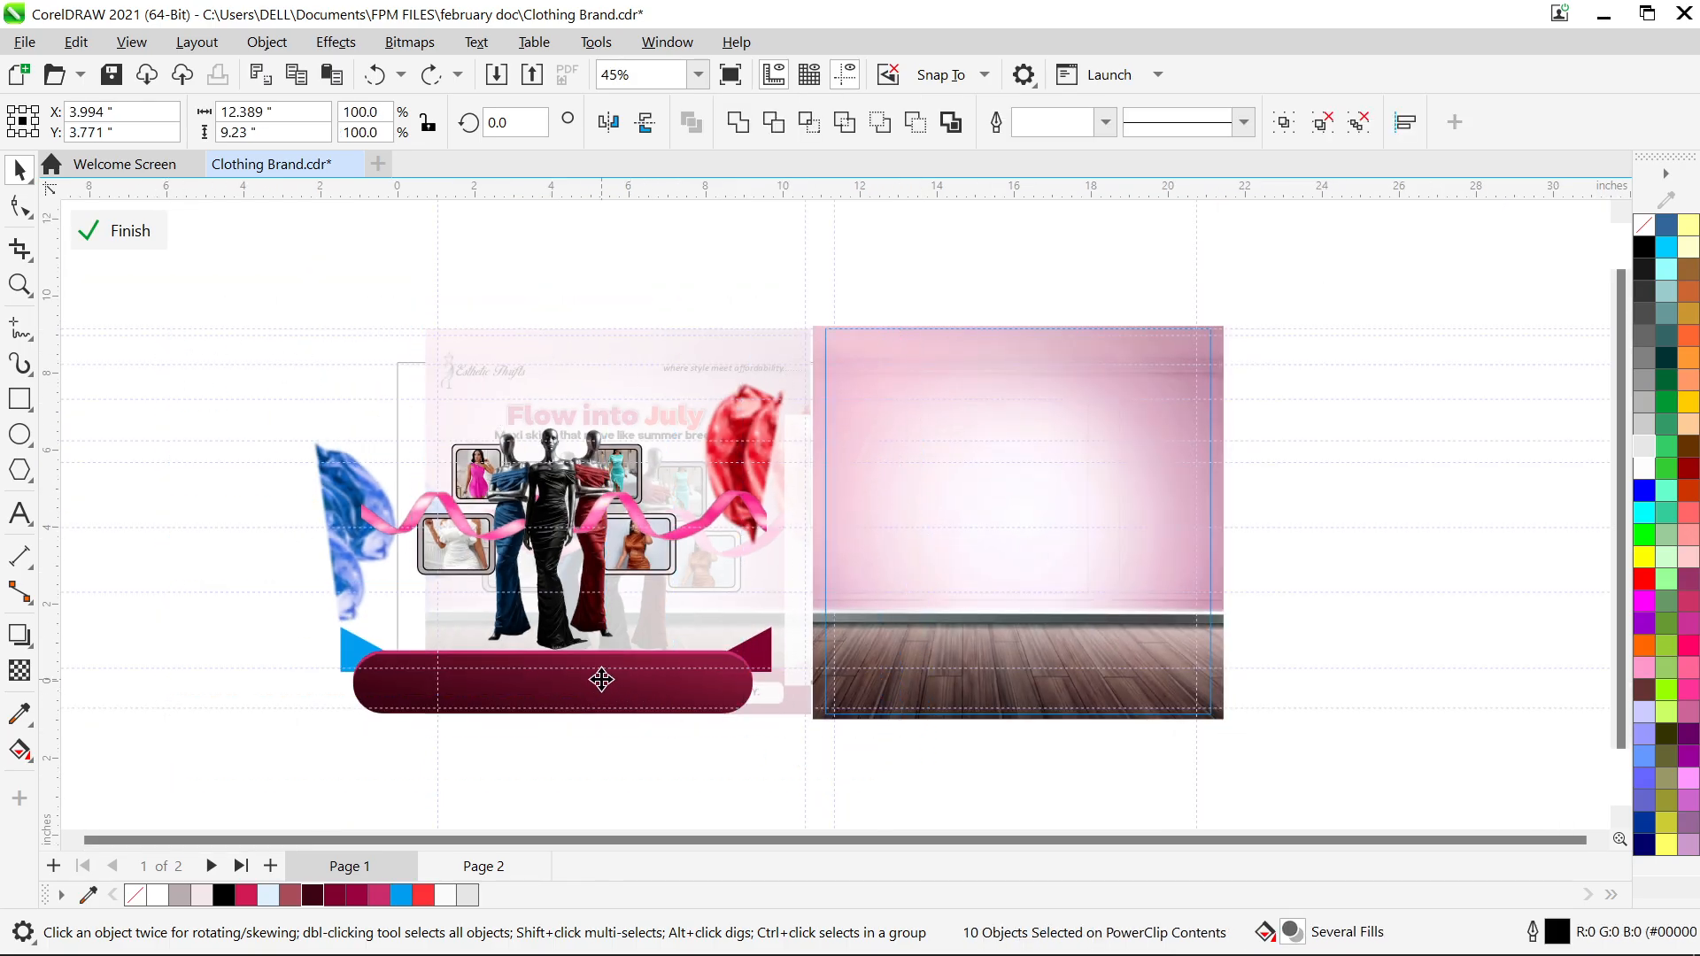
left_click_drag(599, 680, 1070, 706)
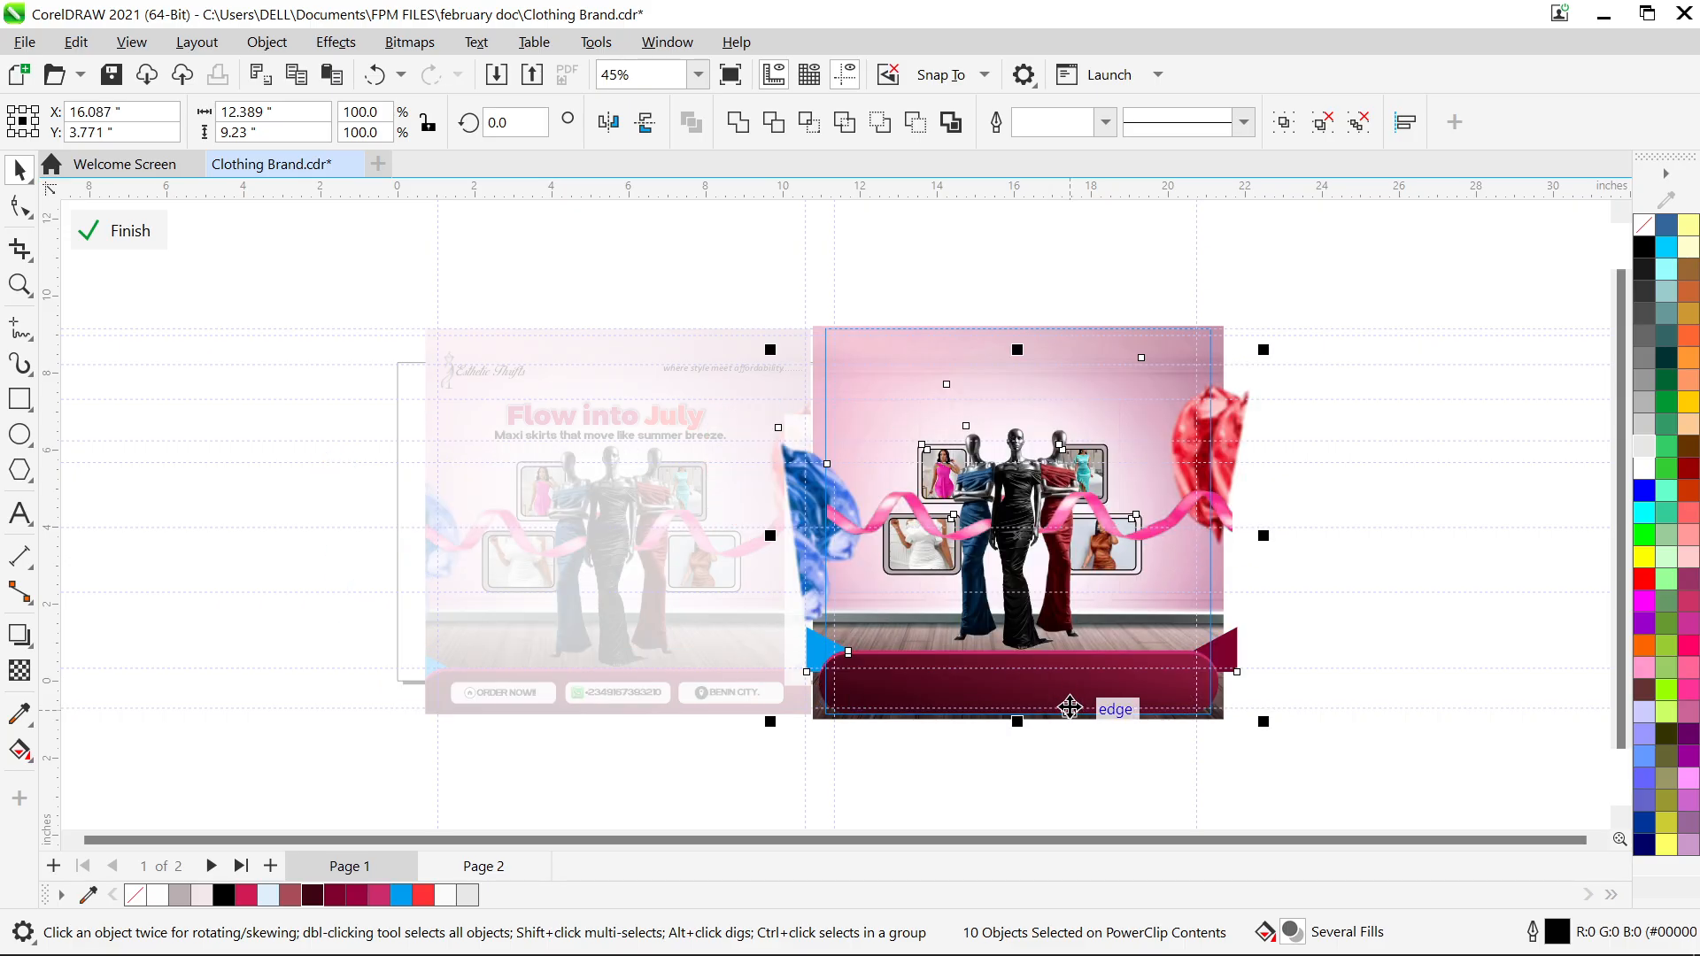
key("Right")
key("Right")
key("Right")
key("Right")
key("Right")
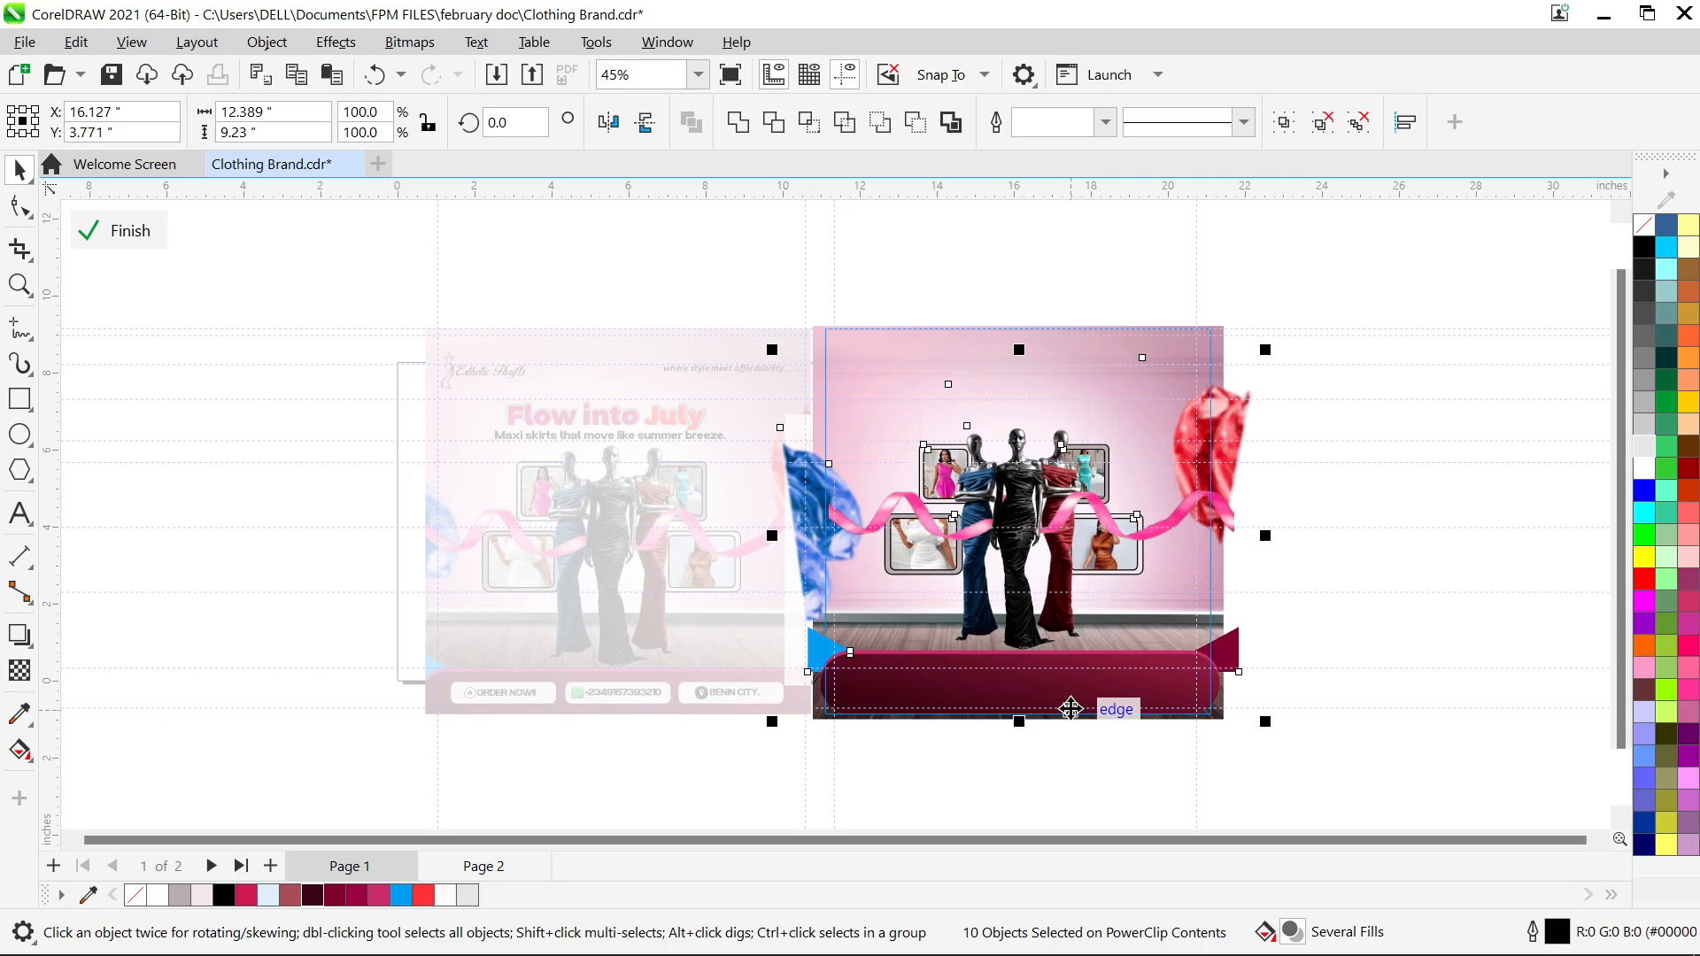
key("Right")
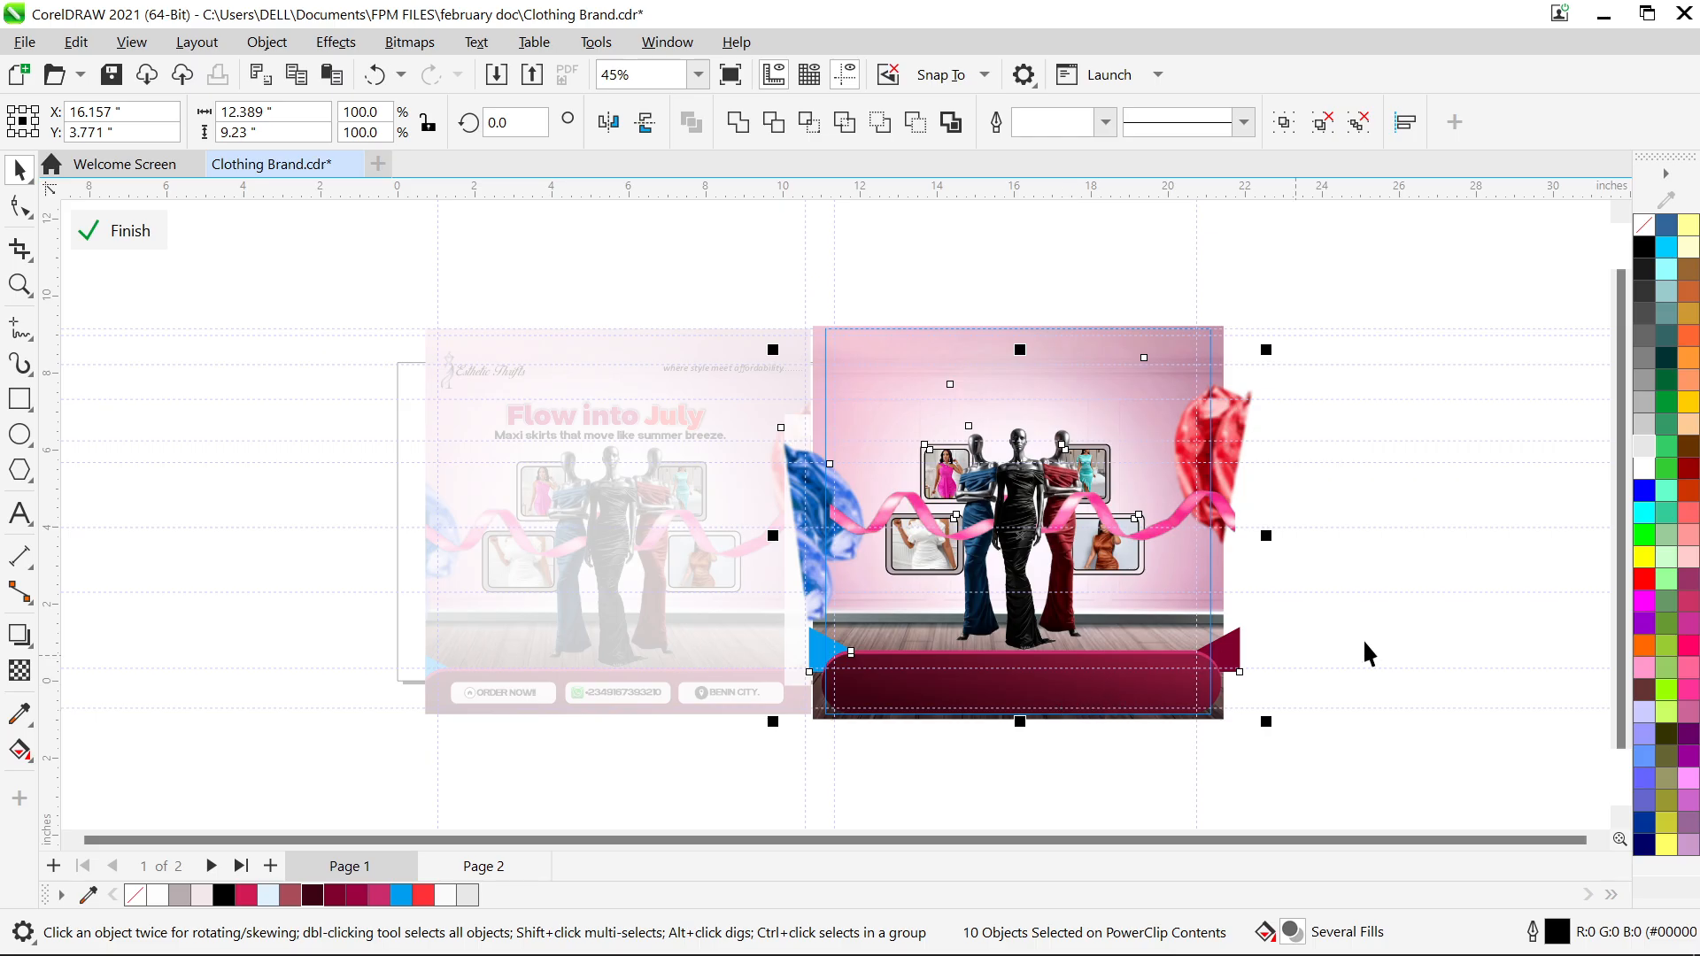
right_click(1113, 358)
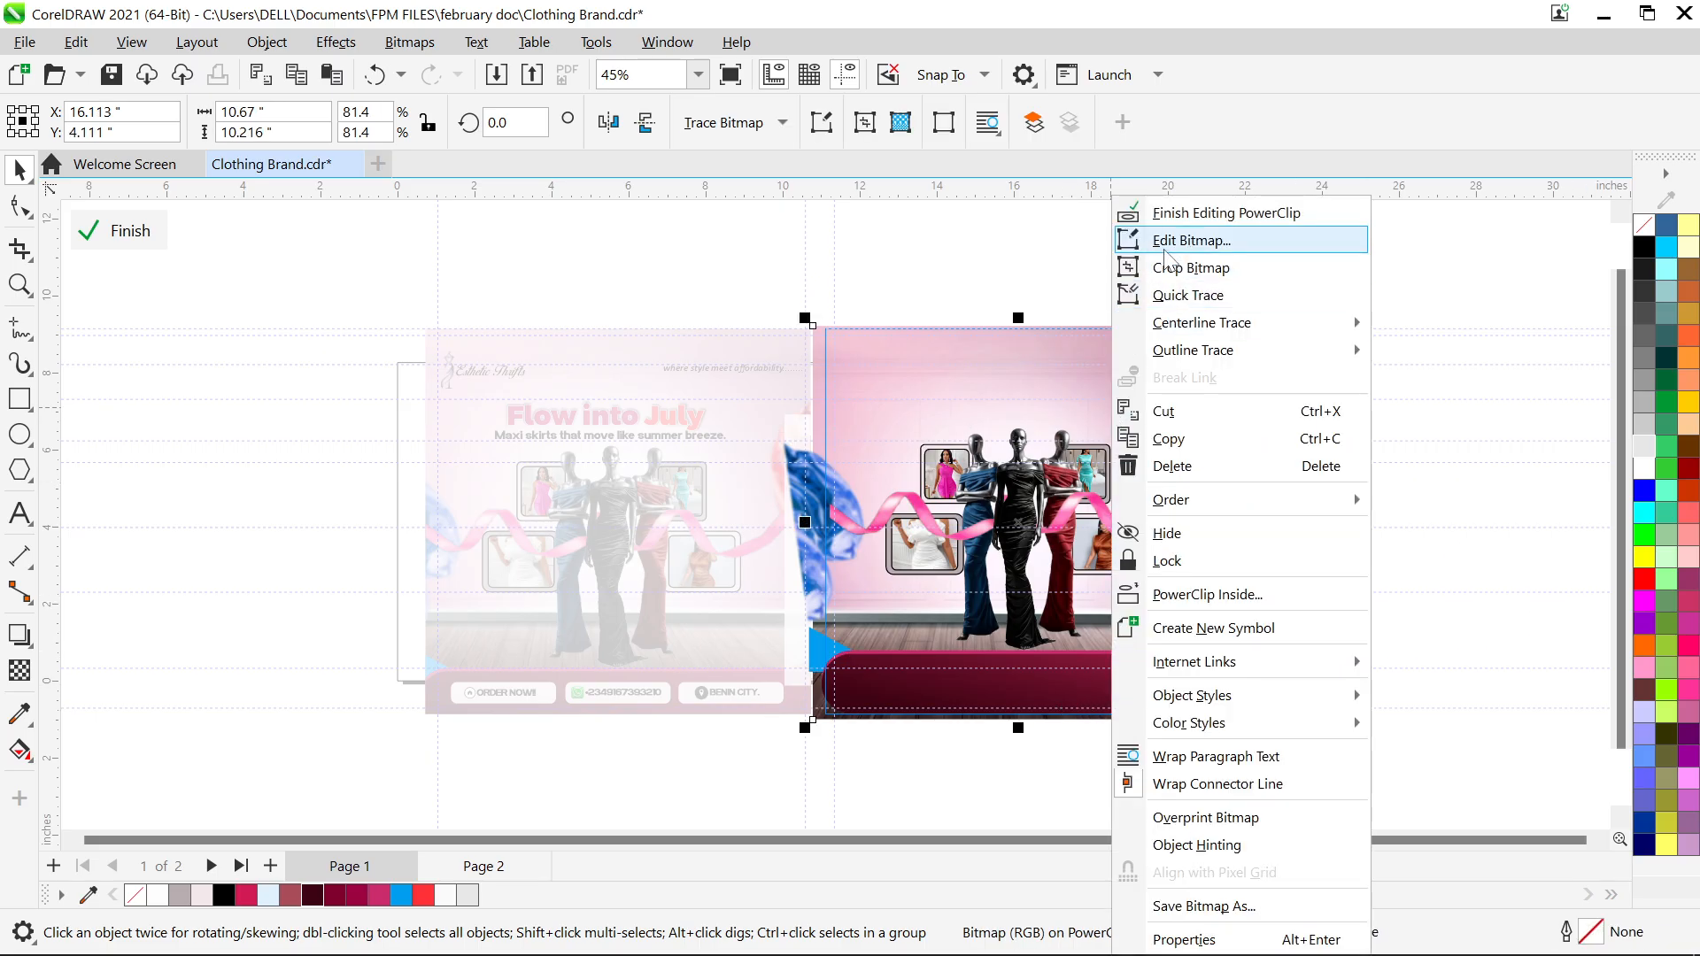
left_click(1158, 212)
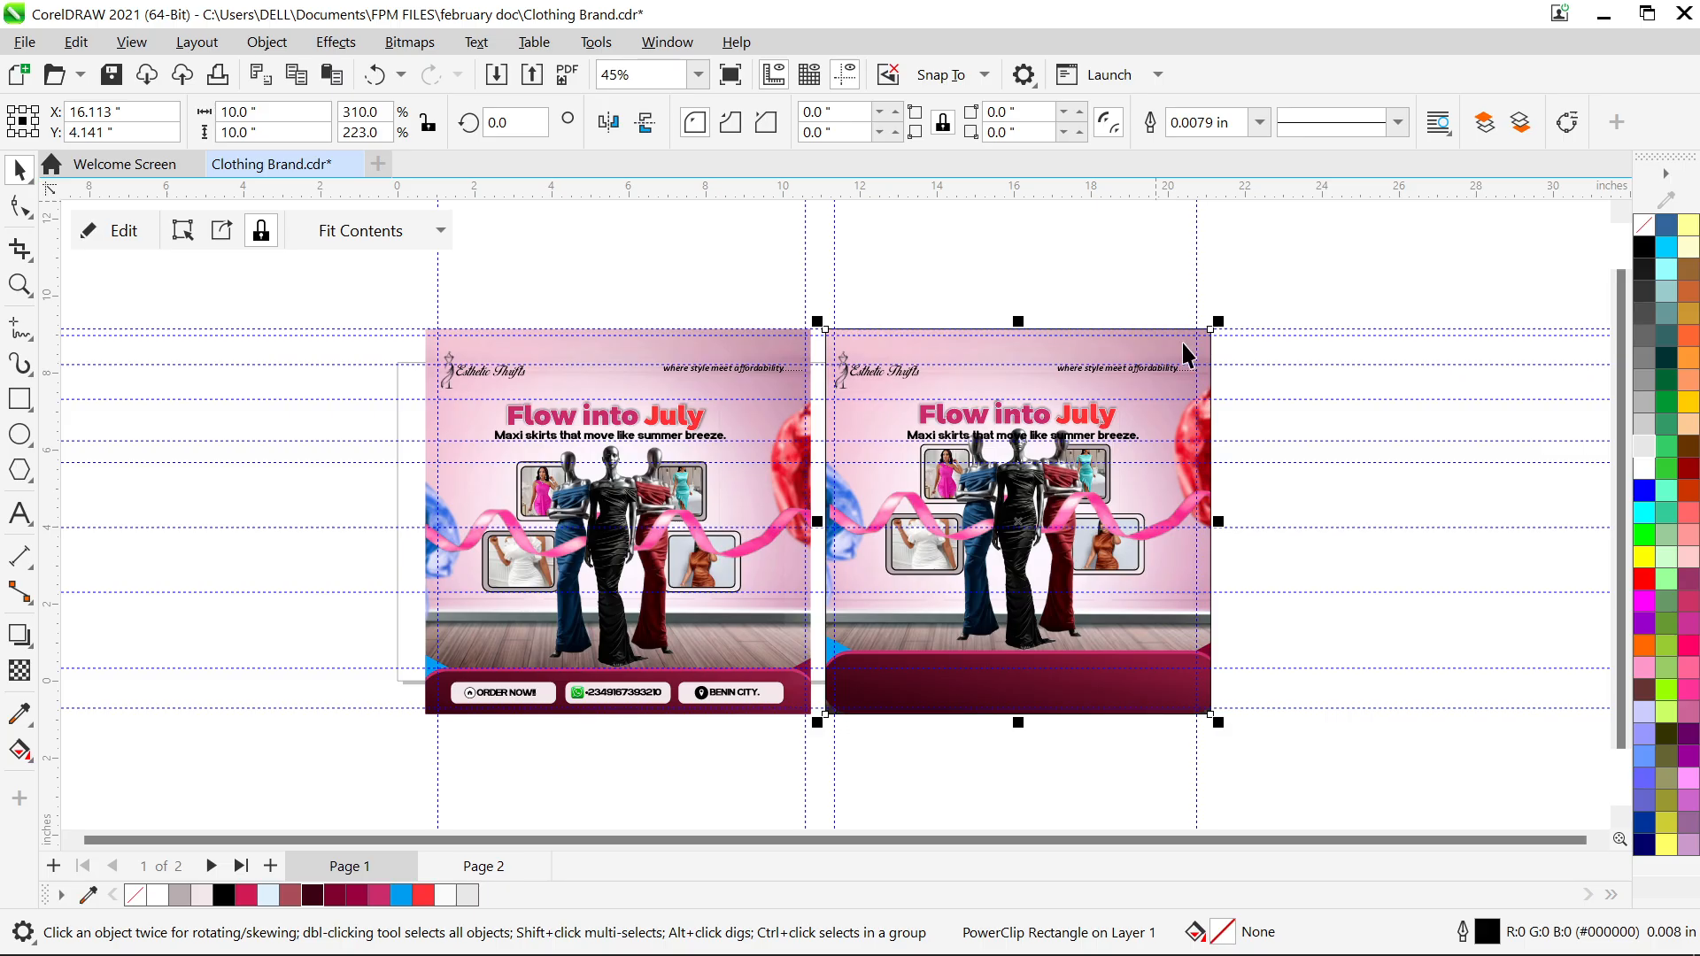
Reopen the recreated flyer's PowerClip and nudge the nine foreground elements, excluding the red fabric, down about 0.49 inches
double_click(1136, 562)
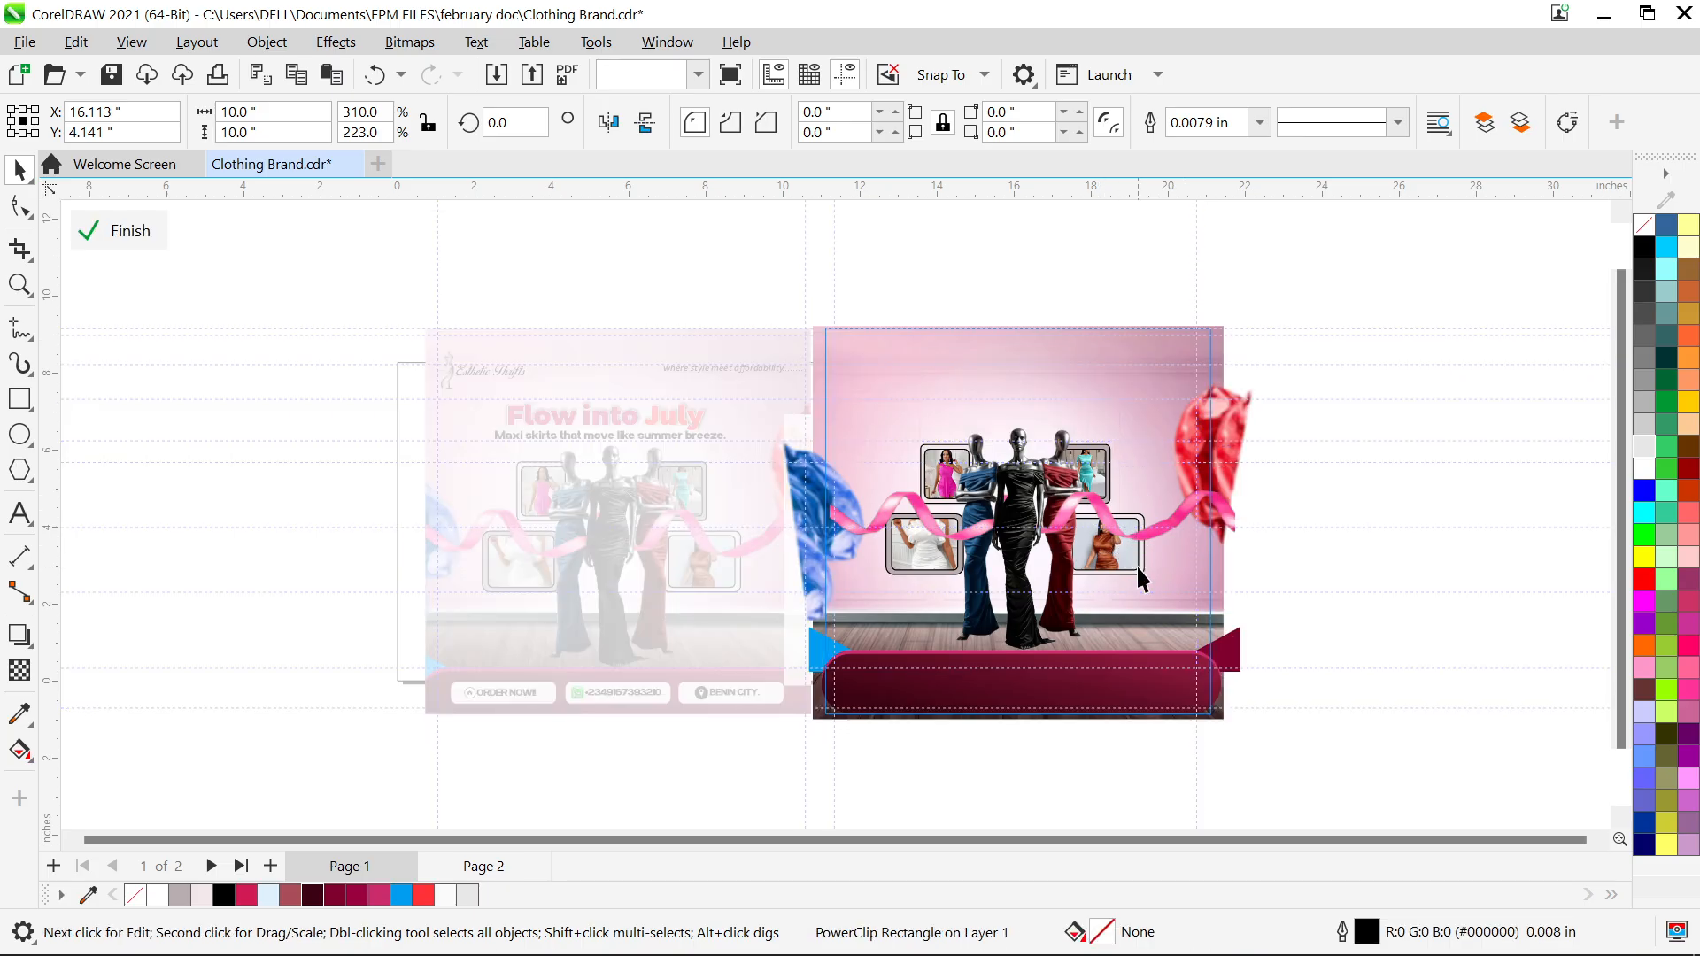
left_click_drag(1352, 779, 552, 356)
scroll(889, 370, "up", 4)
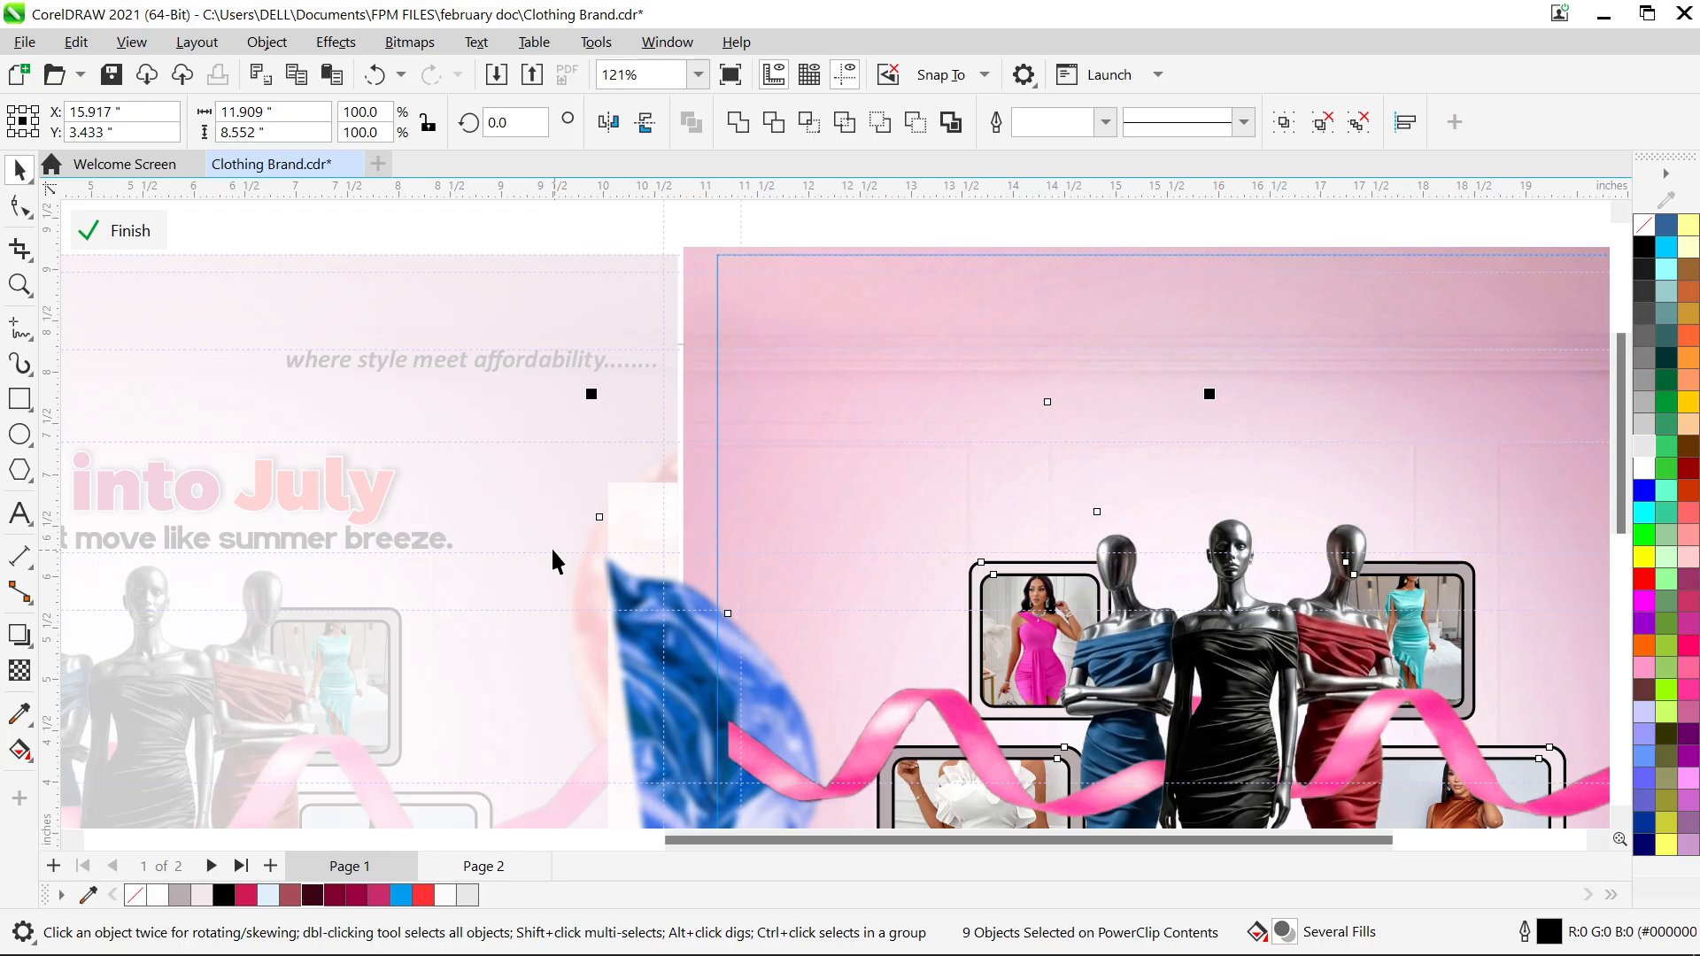
key("Down")
key("Down")
key("Down")
key("Down")
key("Down")
key("Down")
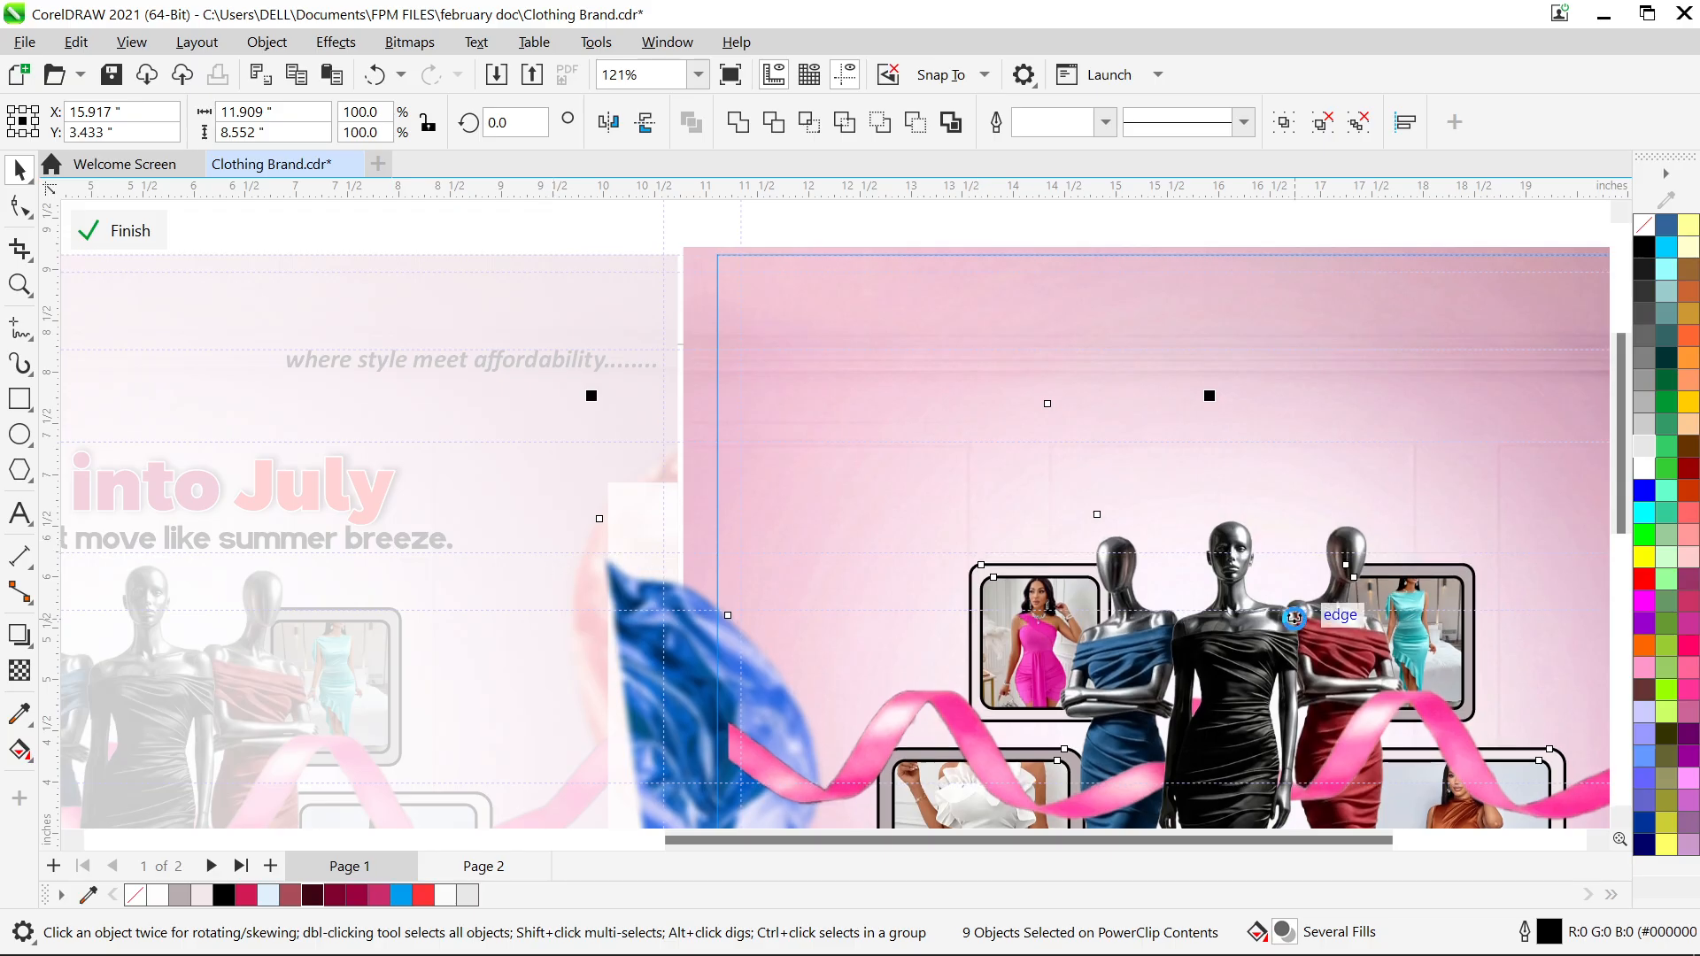
key("Down")
key("Down")
key("Down")
key("Down")
key("Down")
key("Down")
key("Down")
key("Down")
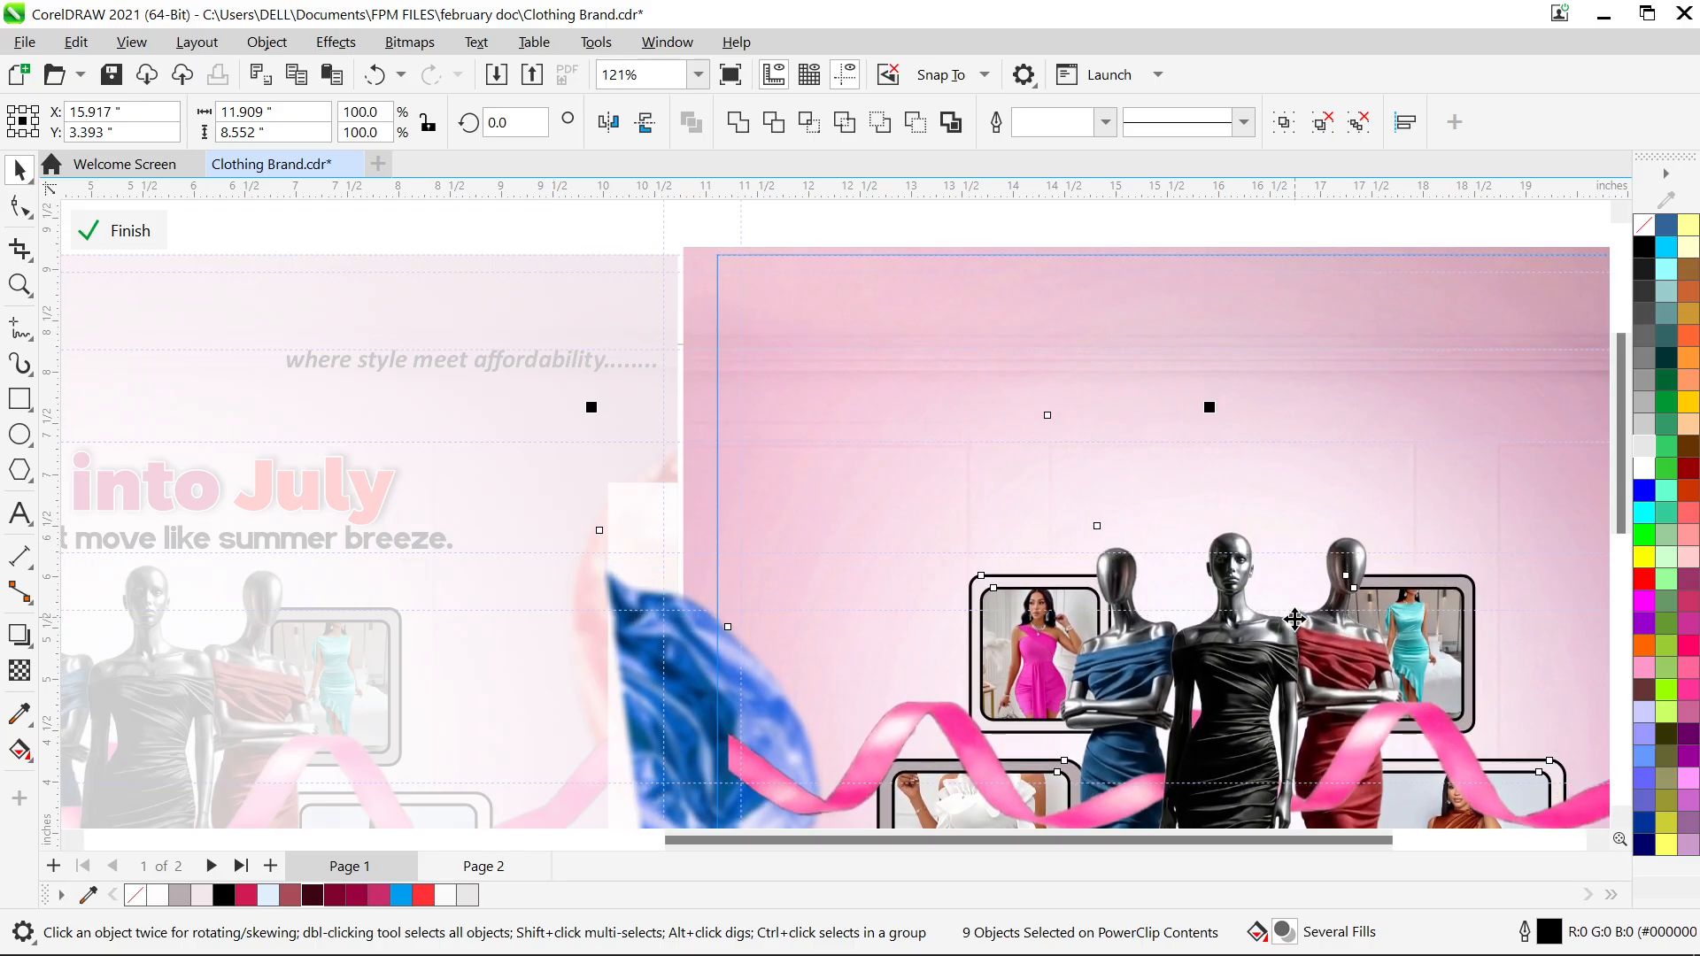
key("Down")
key("Down")
key("Down")
key("Down")
key("Down")
key("Down")
key("Down")
key("Down")
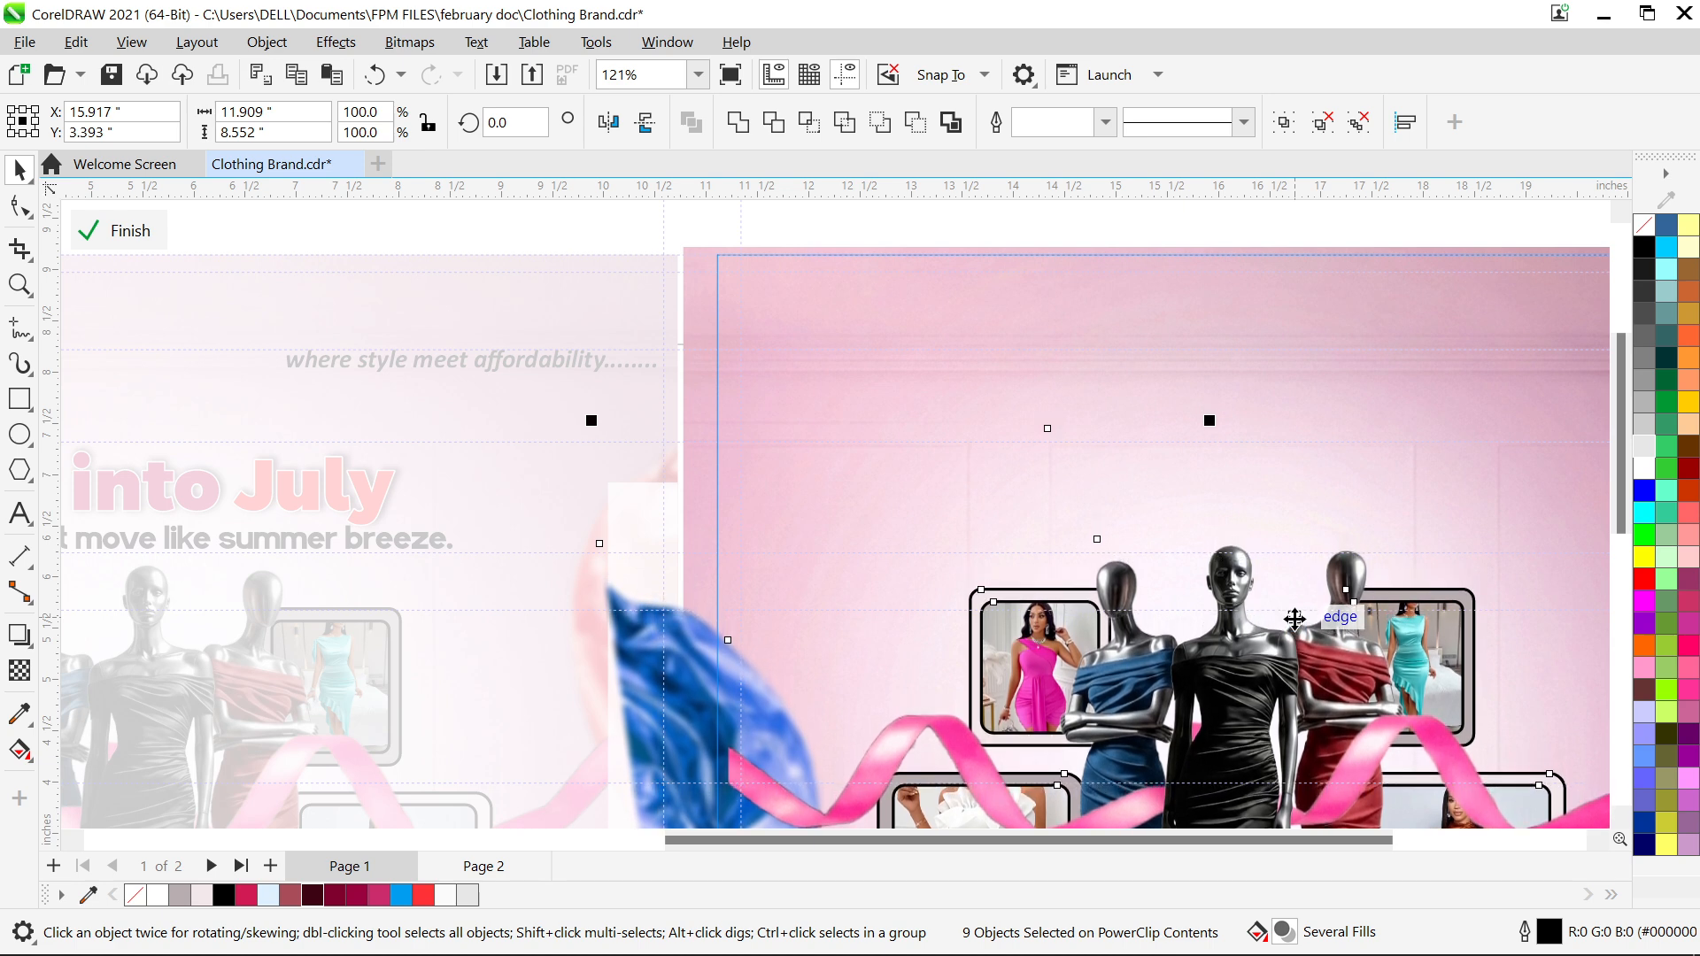
key("Down")
key("Down")
key("Down")
key("Down")
key("Down")
key("Down")
key("Down")
key("Down")
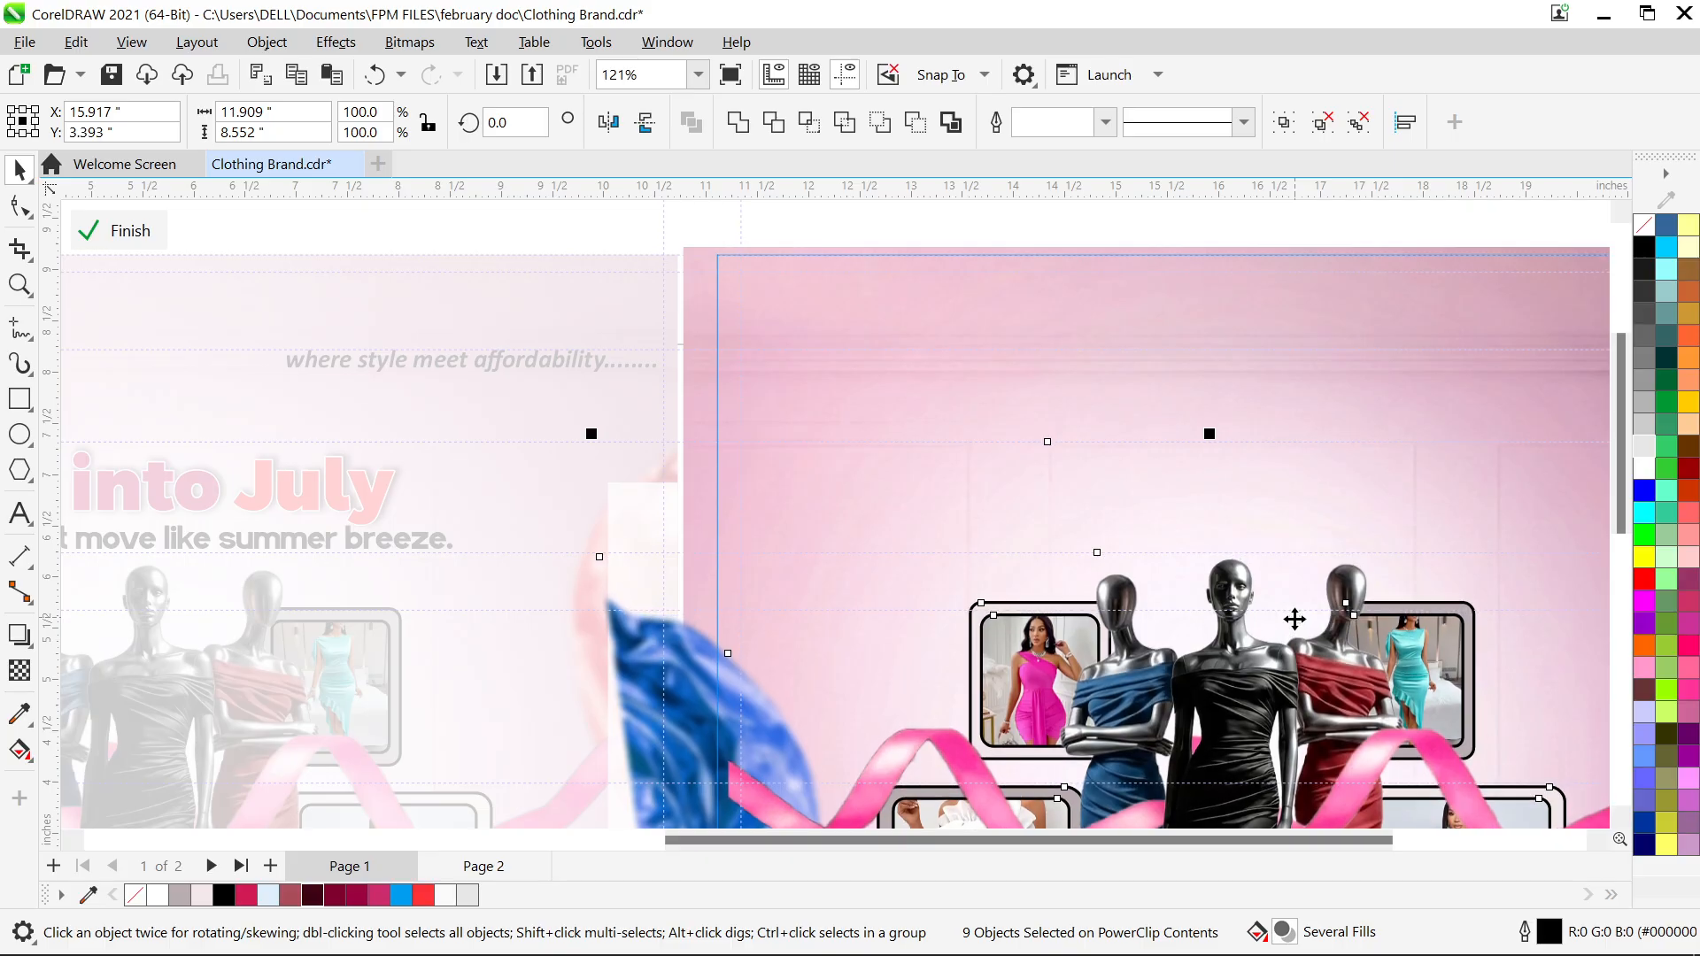
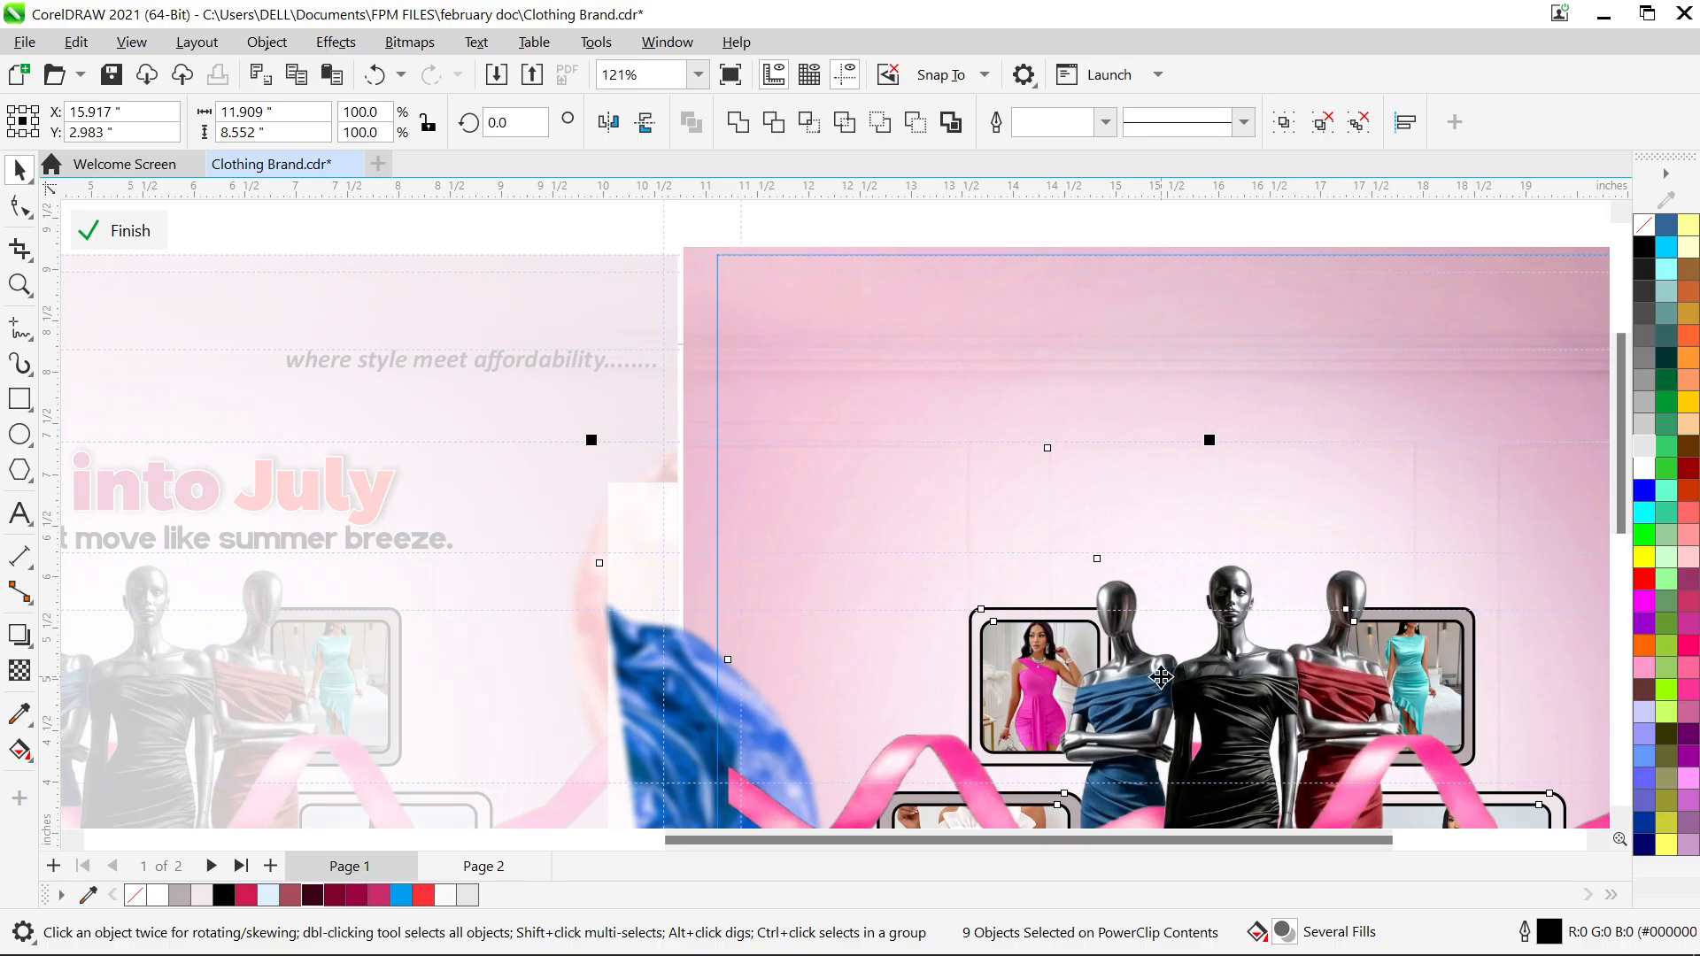
key("Down")
key("Down")
key("Down")
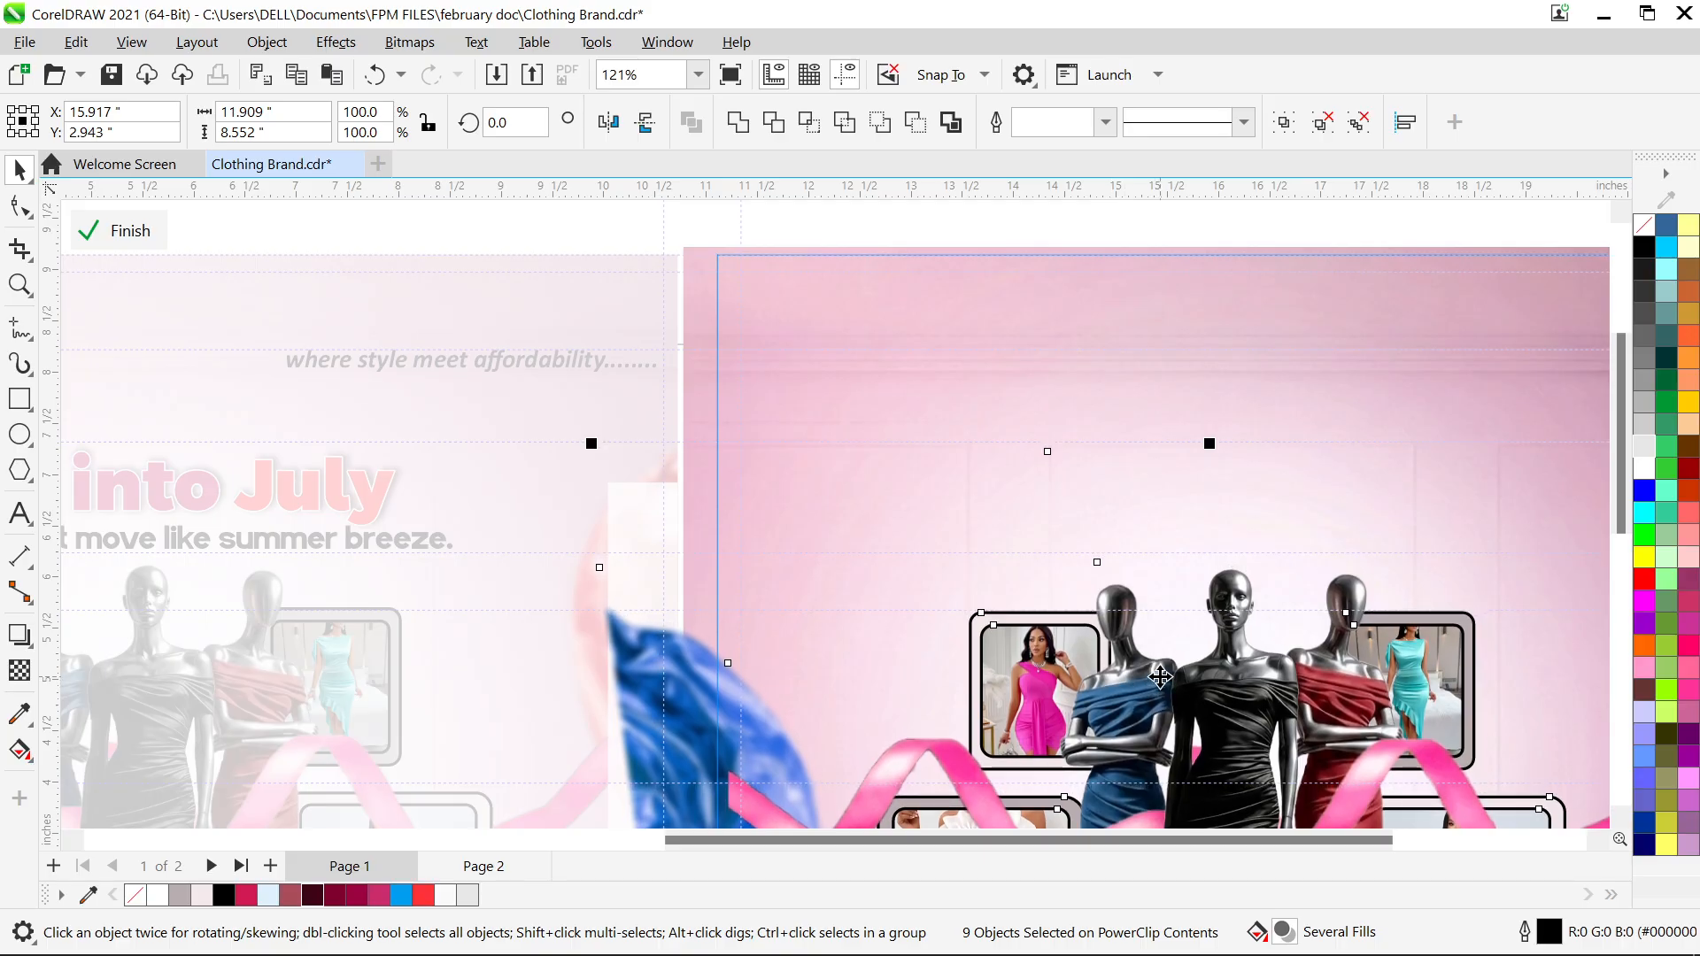
Fine-tune the nine elements' vertical position to 2.943 inches, aligning the upper photo frames with the guideline, and finish editing the PowerClip
scroll(1054, 613, "up", 5)
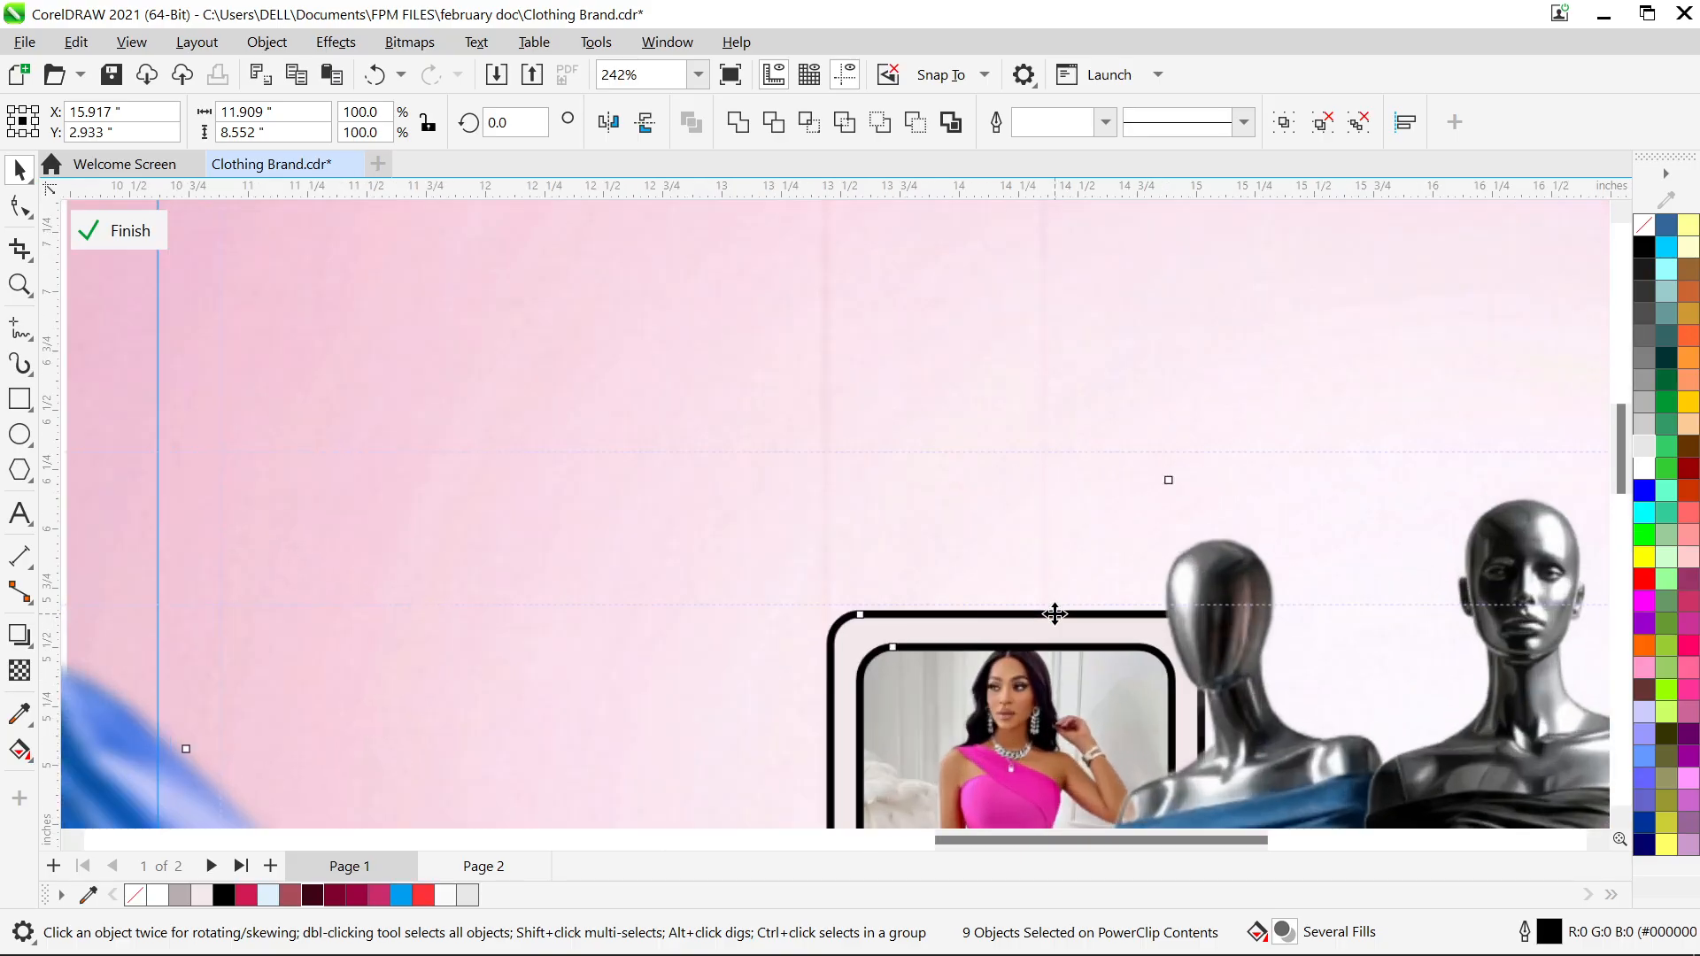
key("Up")
key("Up")
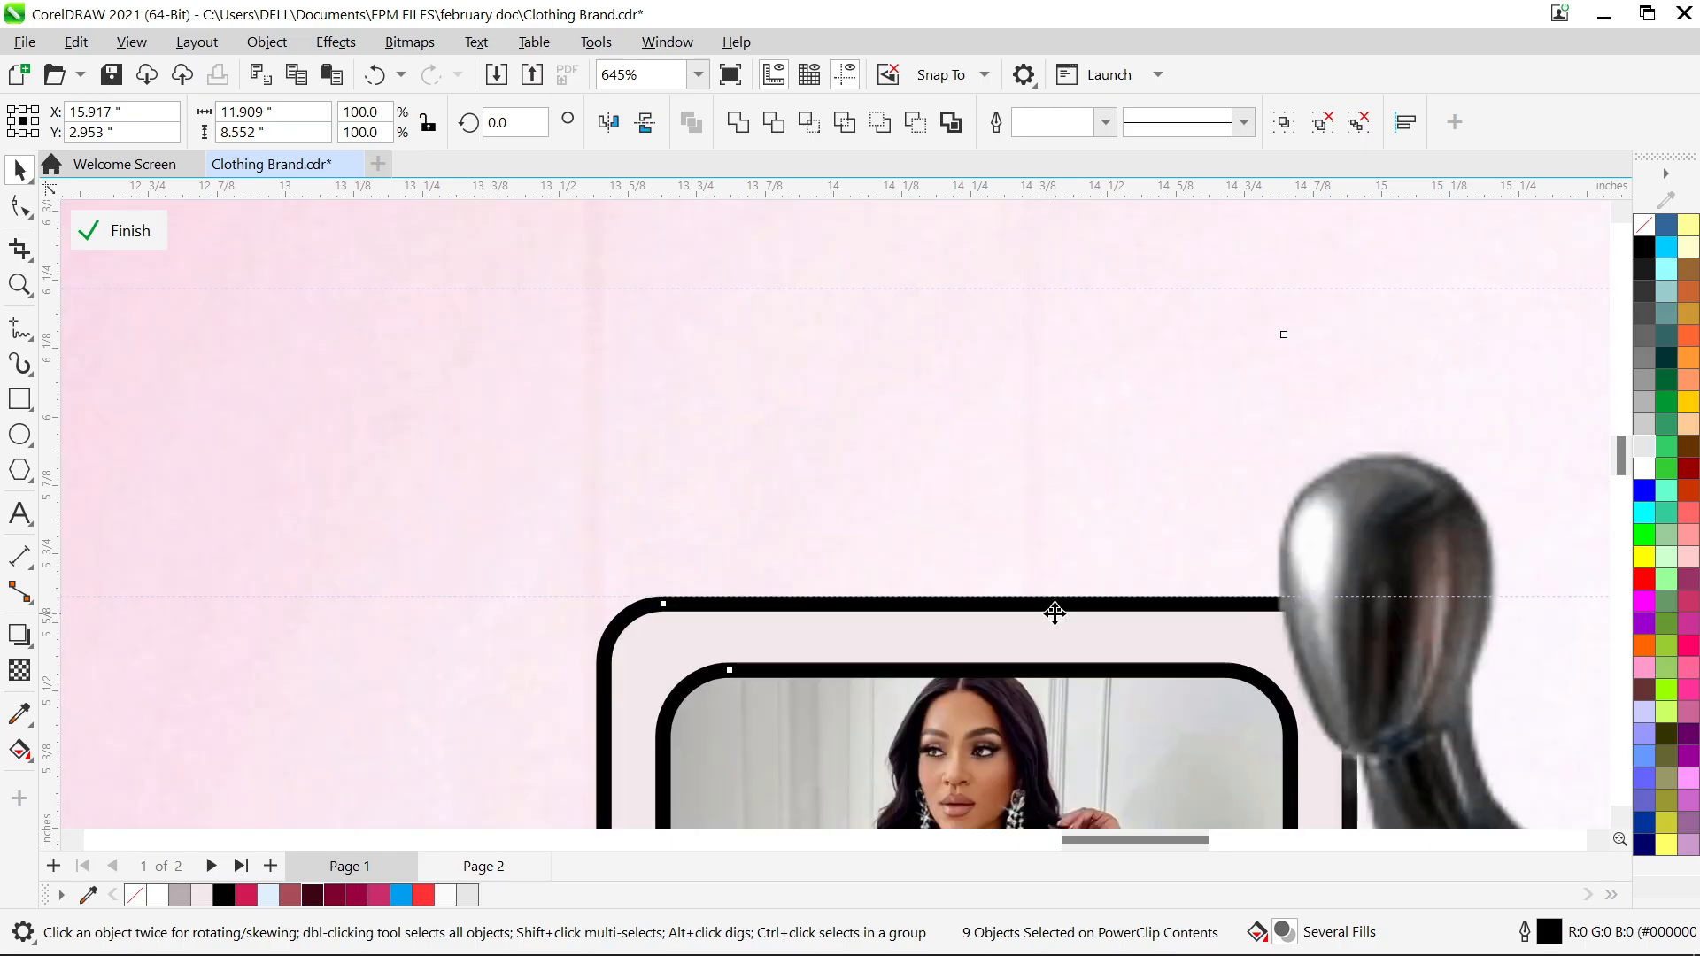
scroll(1054, 613, "down", 6)
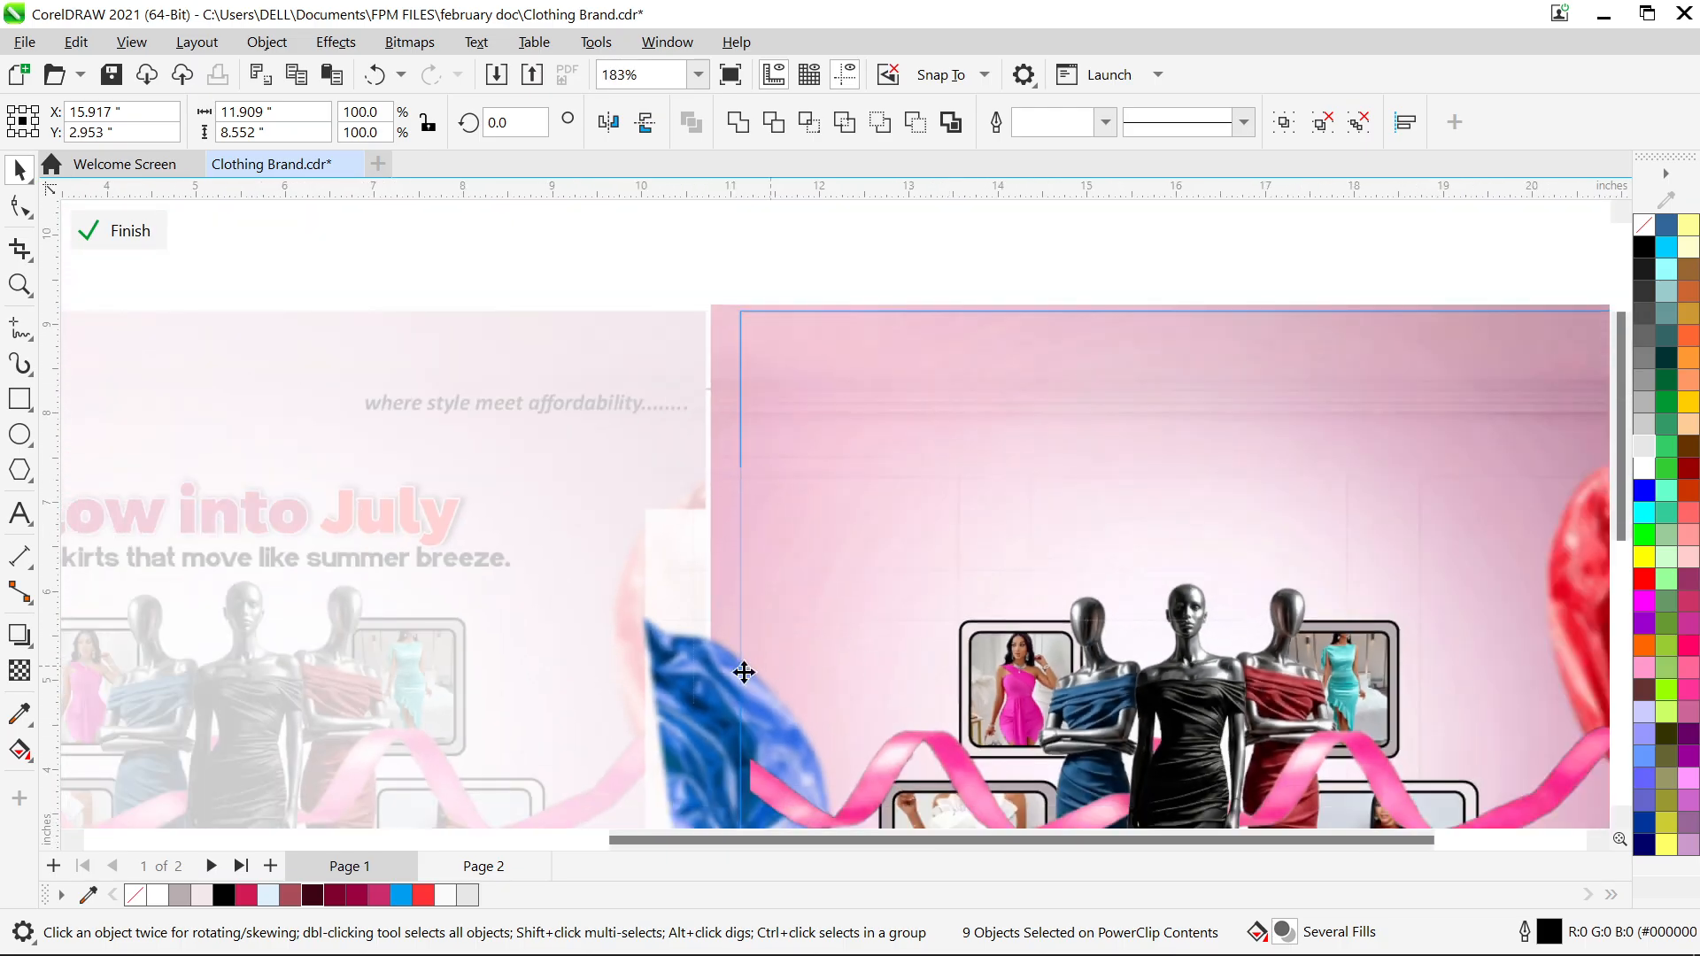
scroll(305, 611, "up", 4)
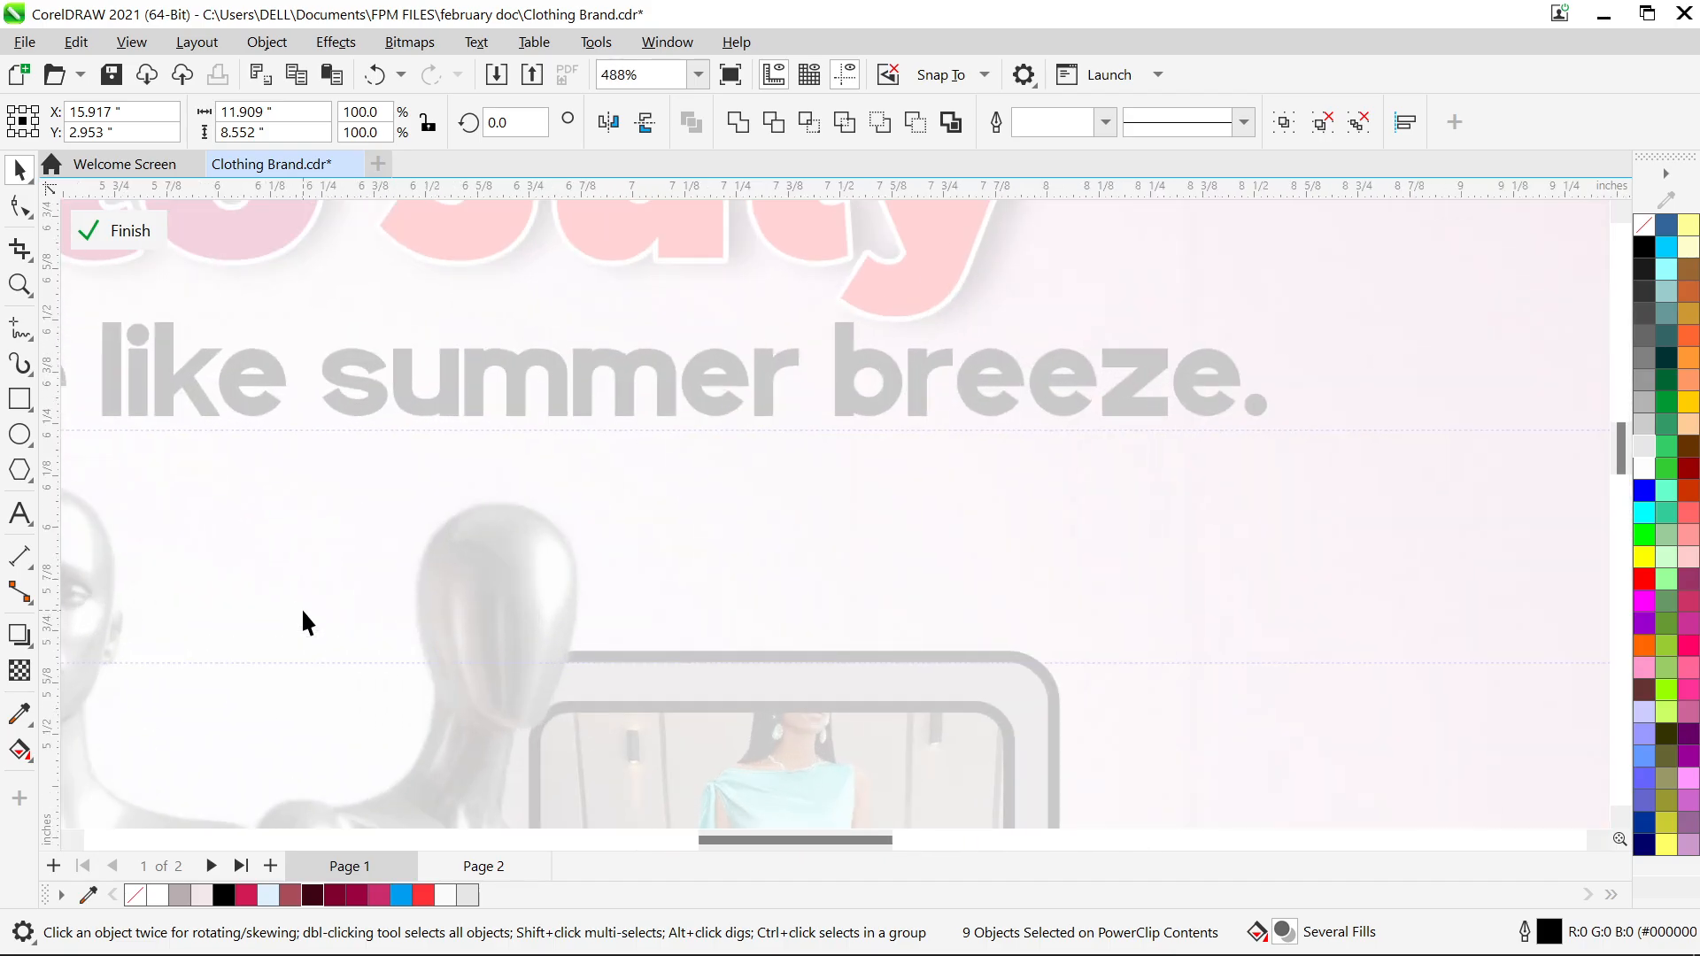
scroll(819, 675, "down", 5)
scroll(1452, 626, "up", 1)
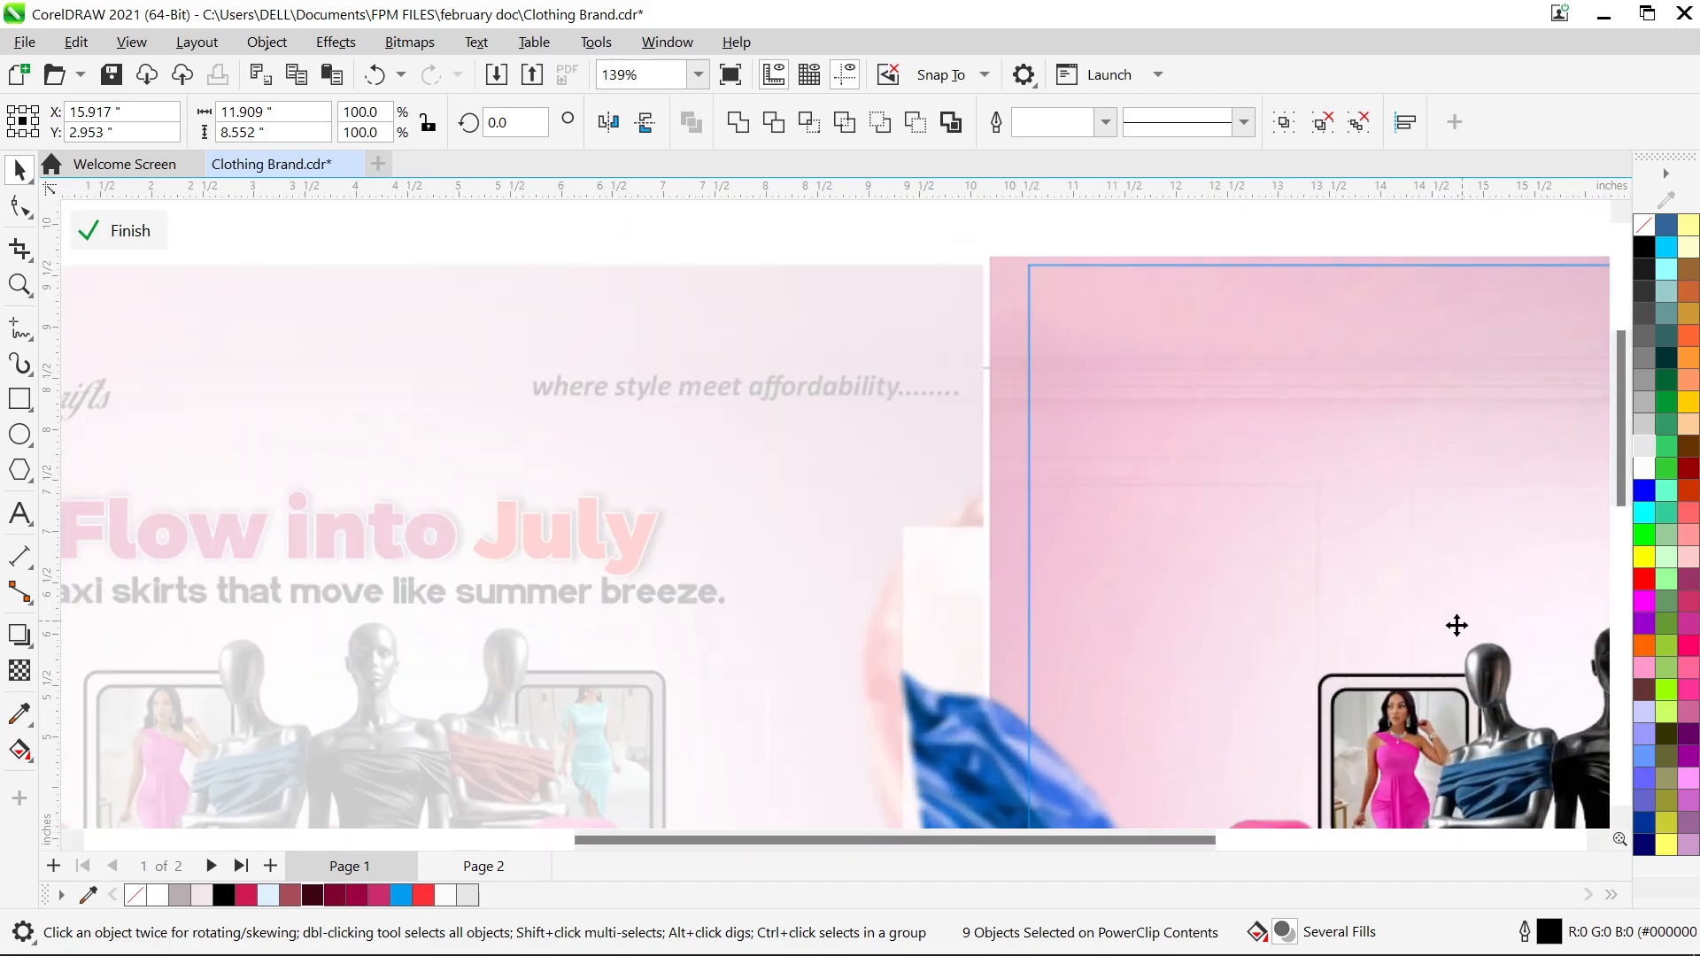
scroll(1456, 624, "up", 2)
key("Down")
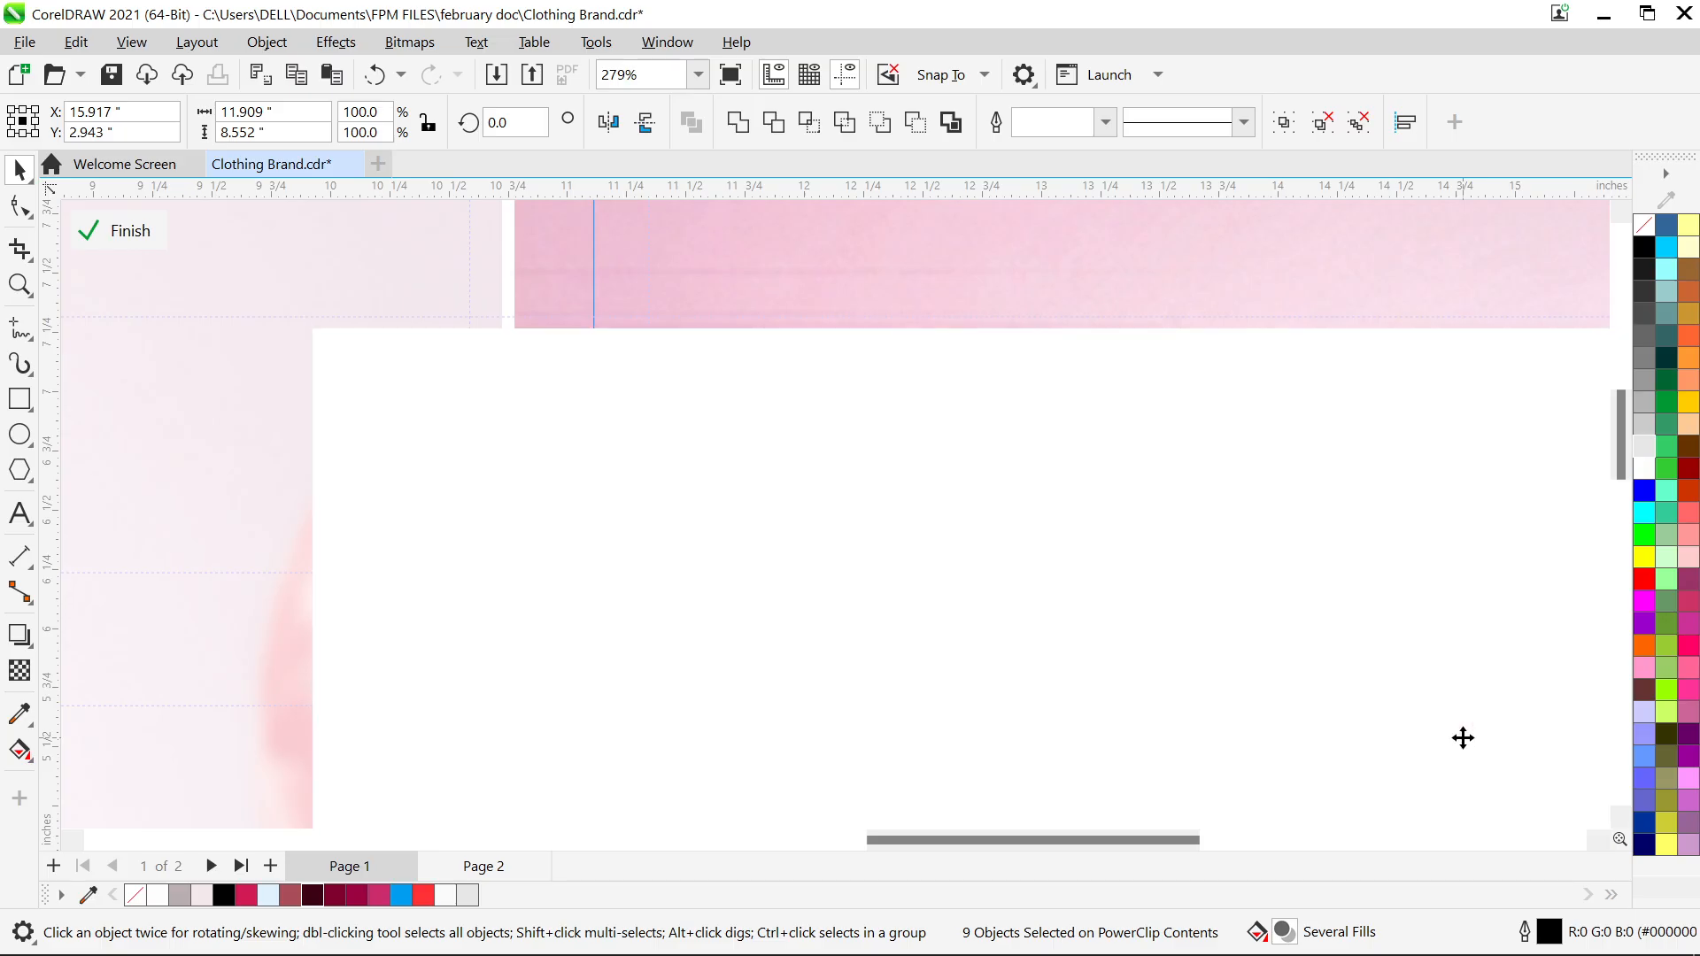
right_click(1294, 455)
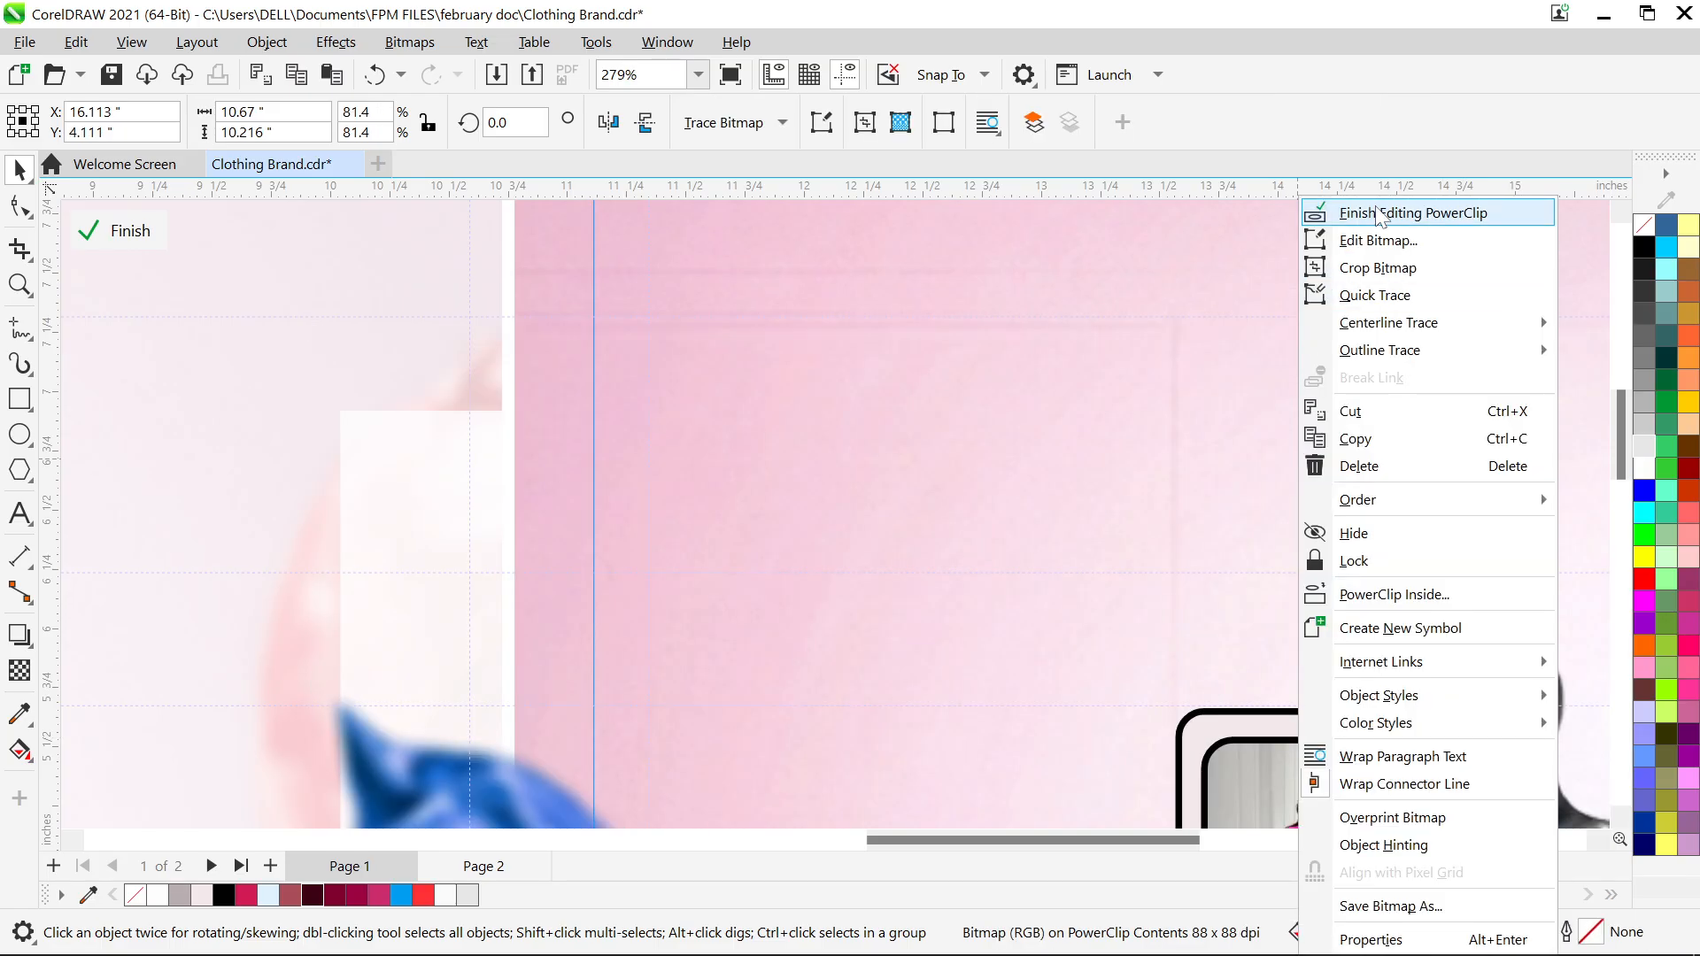
left_click(1373, 204)
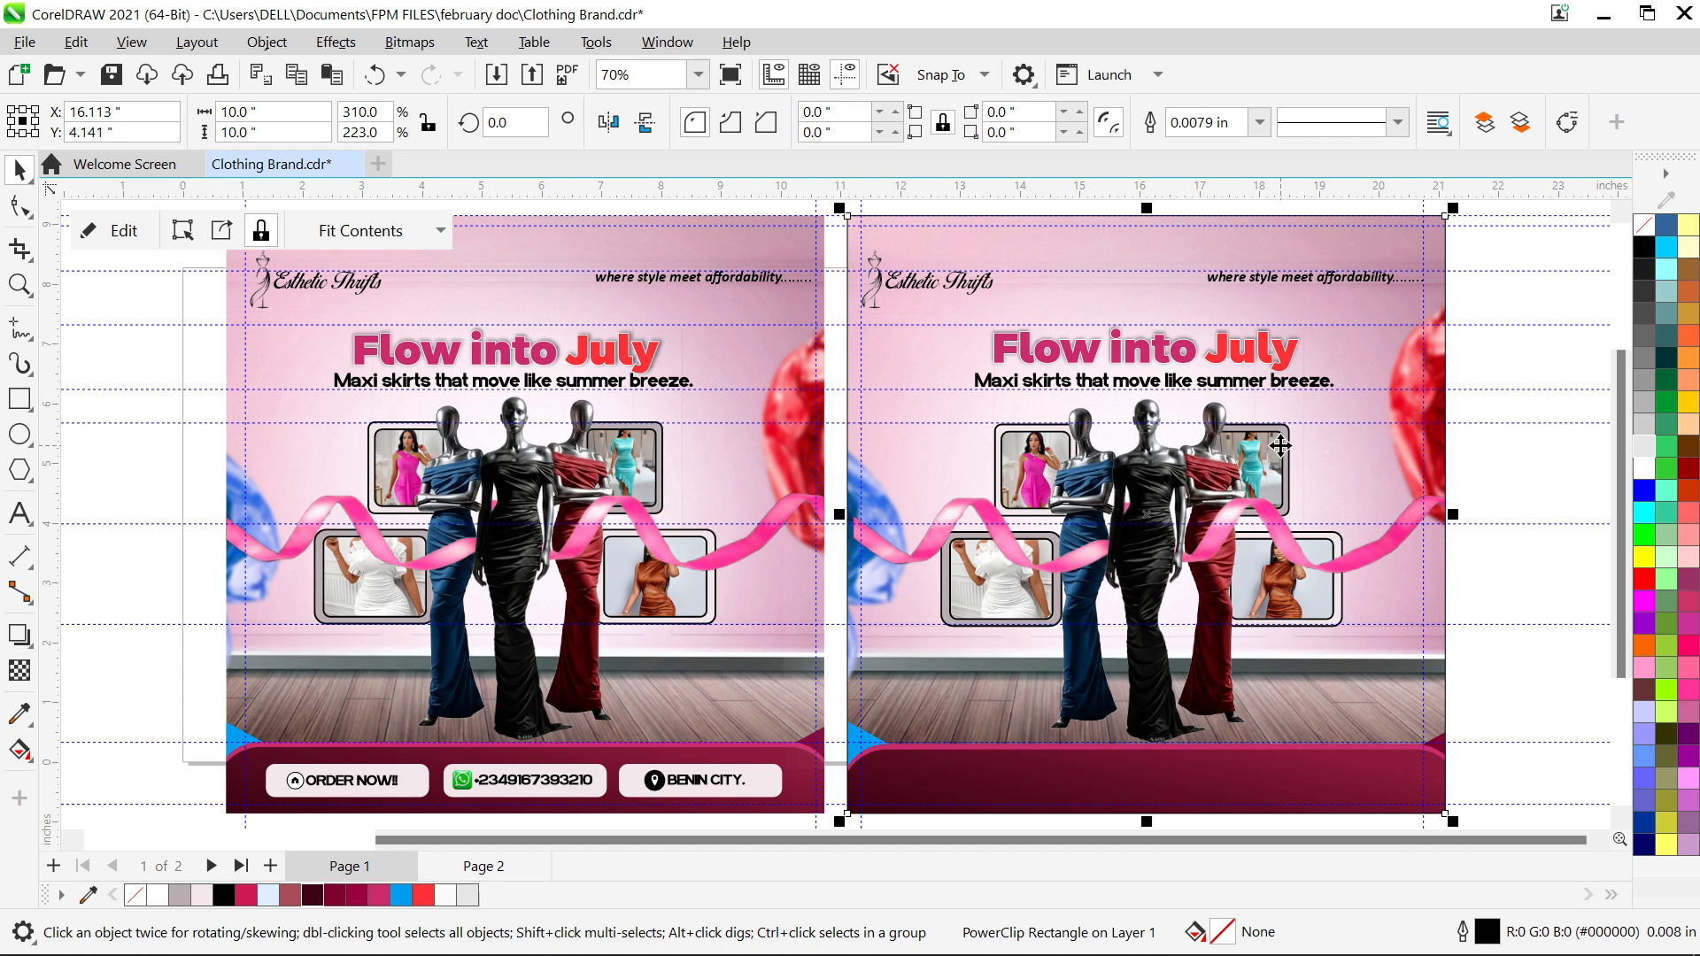
Move the white light glow over the mannequins inside the original flyer's PowerClip and finish editing it
double_click(589, 640)
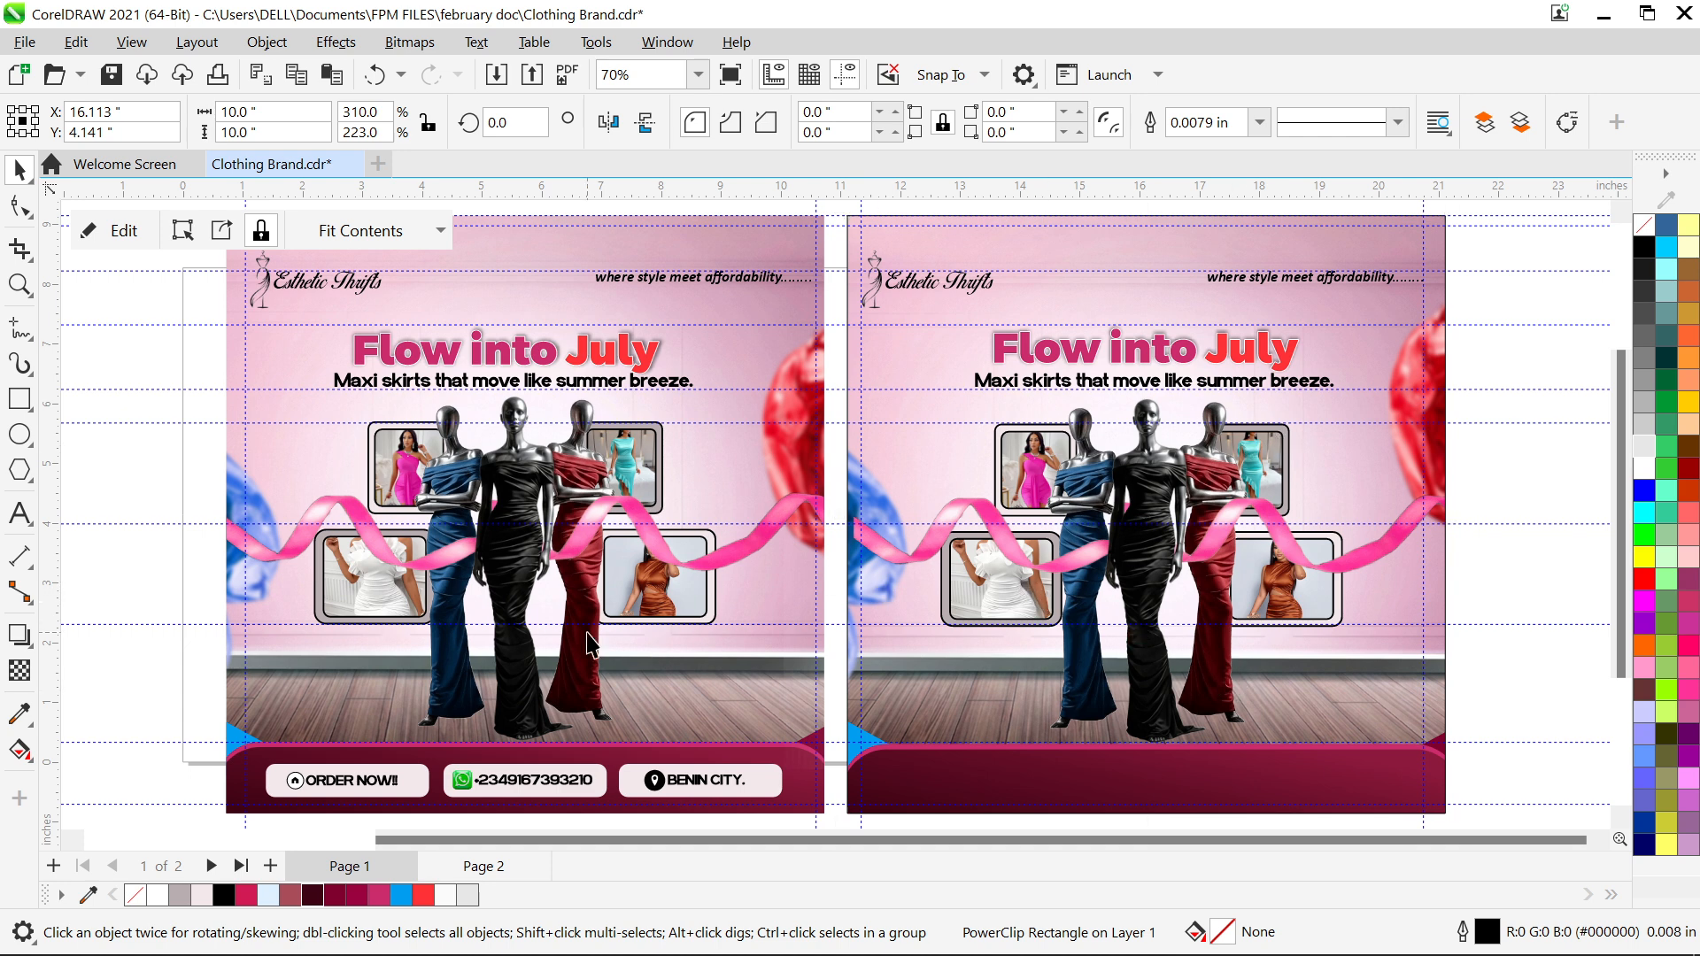
mouse_move(1120, 609)
left_mouse_down()
mouse_move(737, 625)
mouse_move(565, 599)
mouse_move(600, 629)
mouse_move(607, 582)
left_mouse_up()
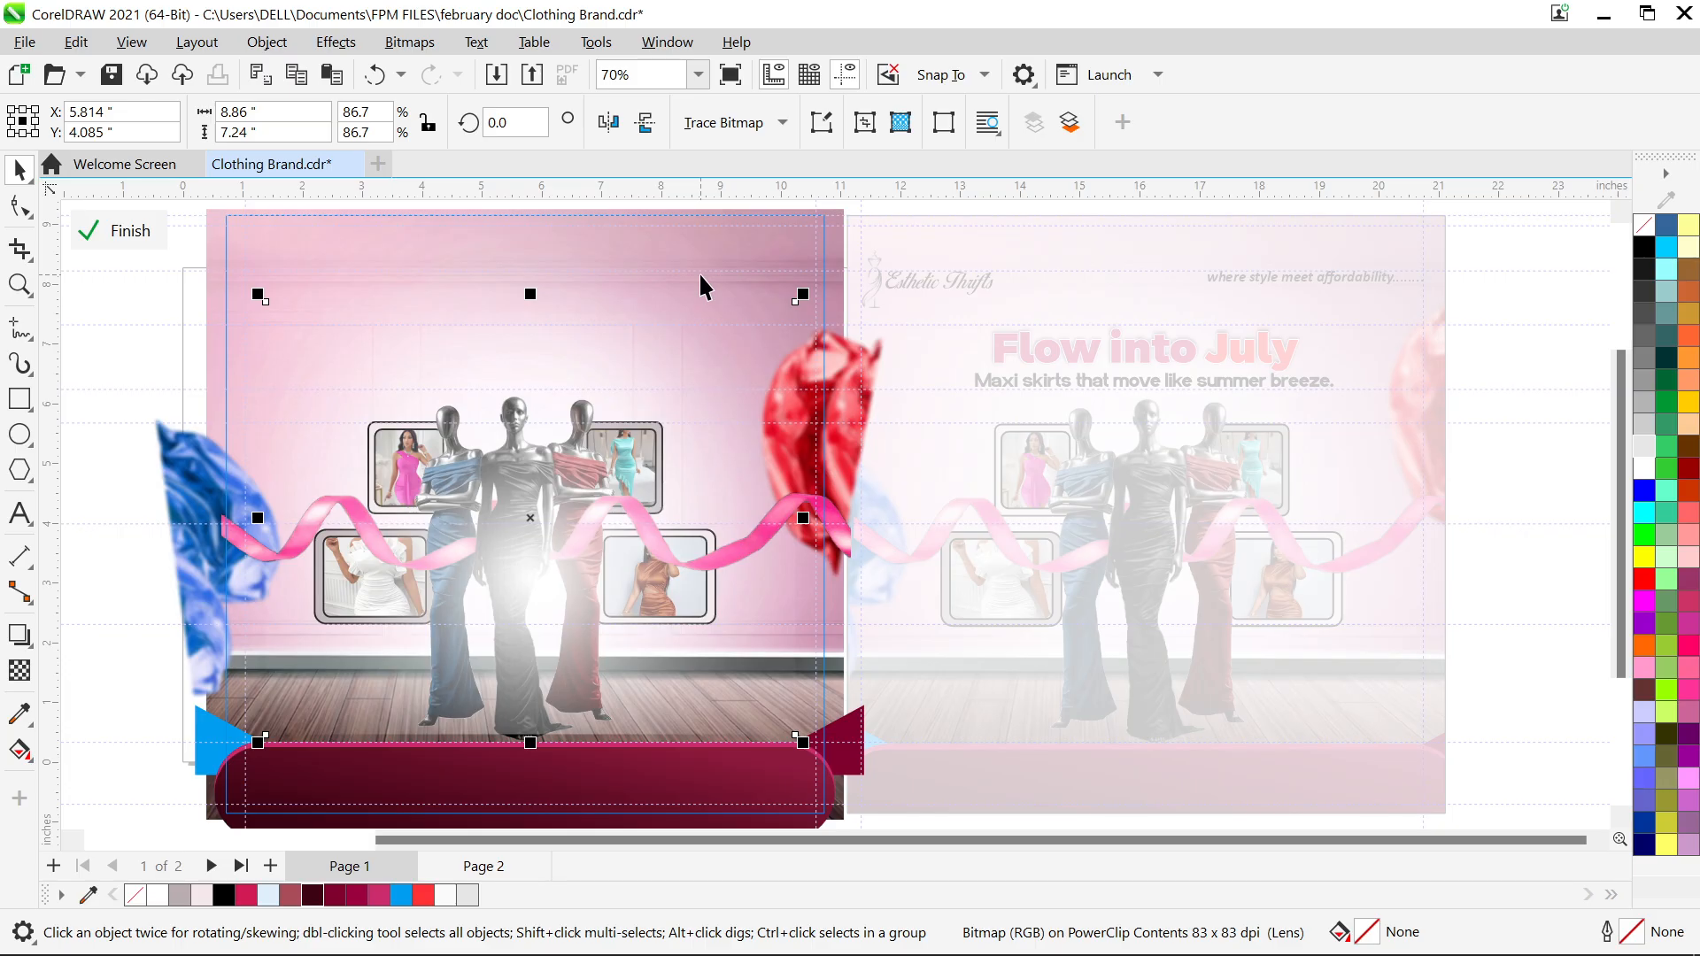
right_click(632, 263)
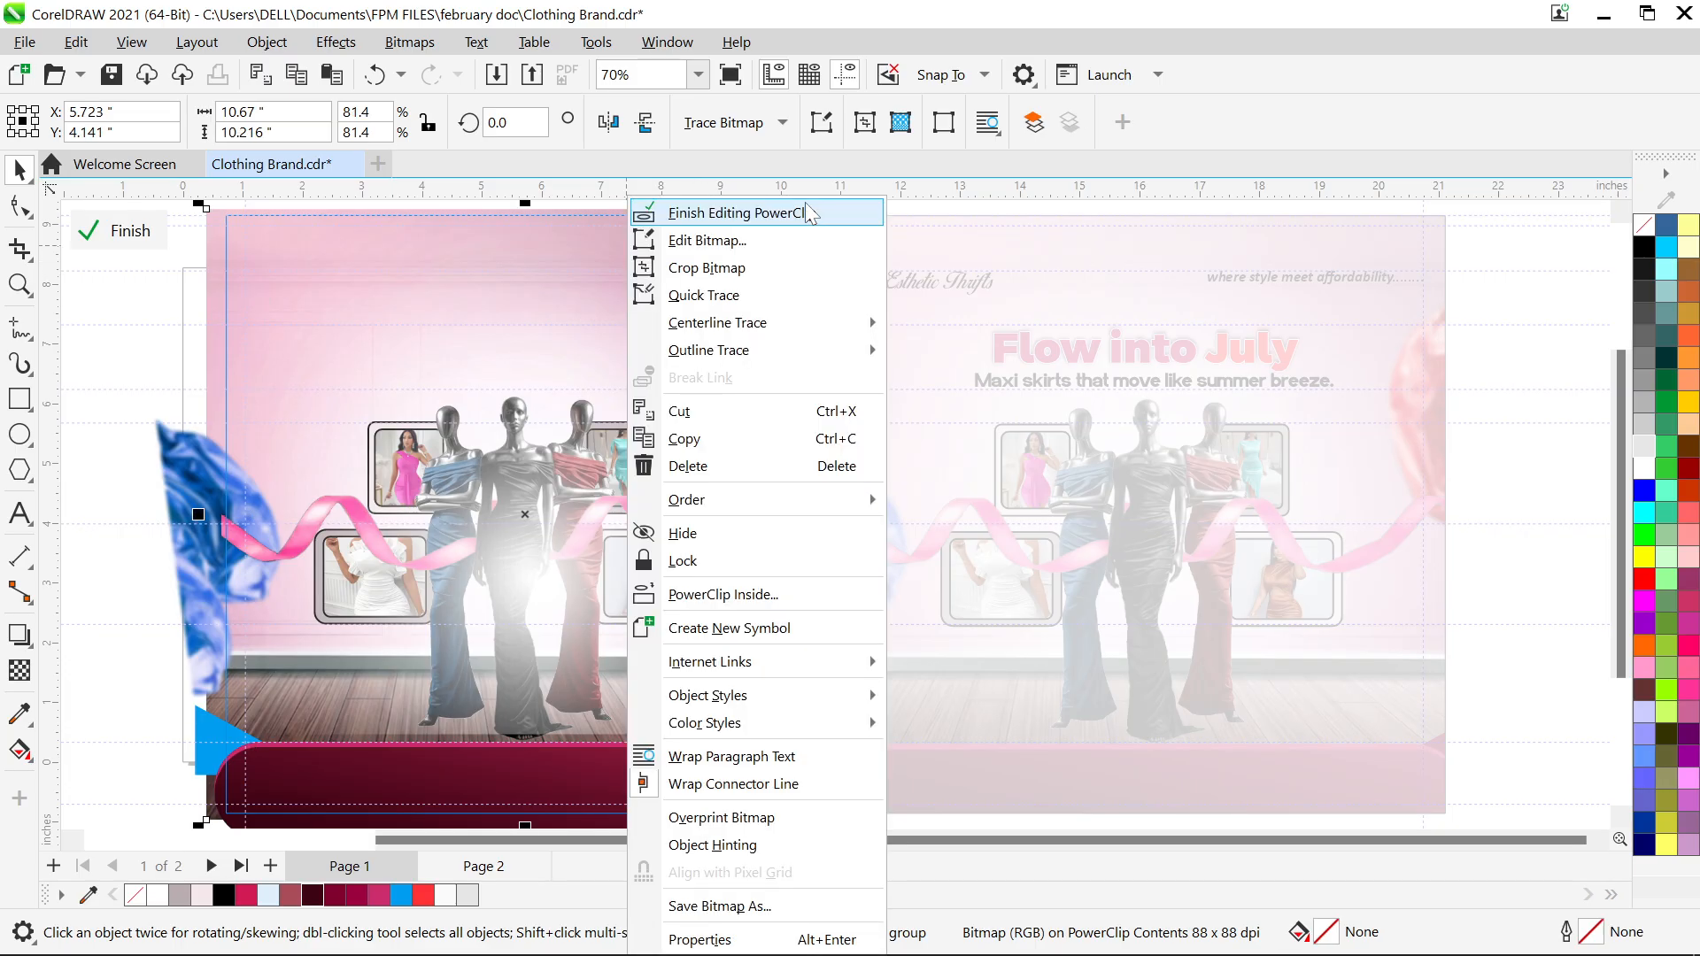
left_click(841, 213)
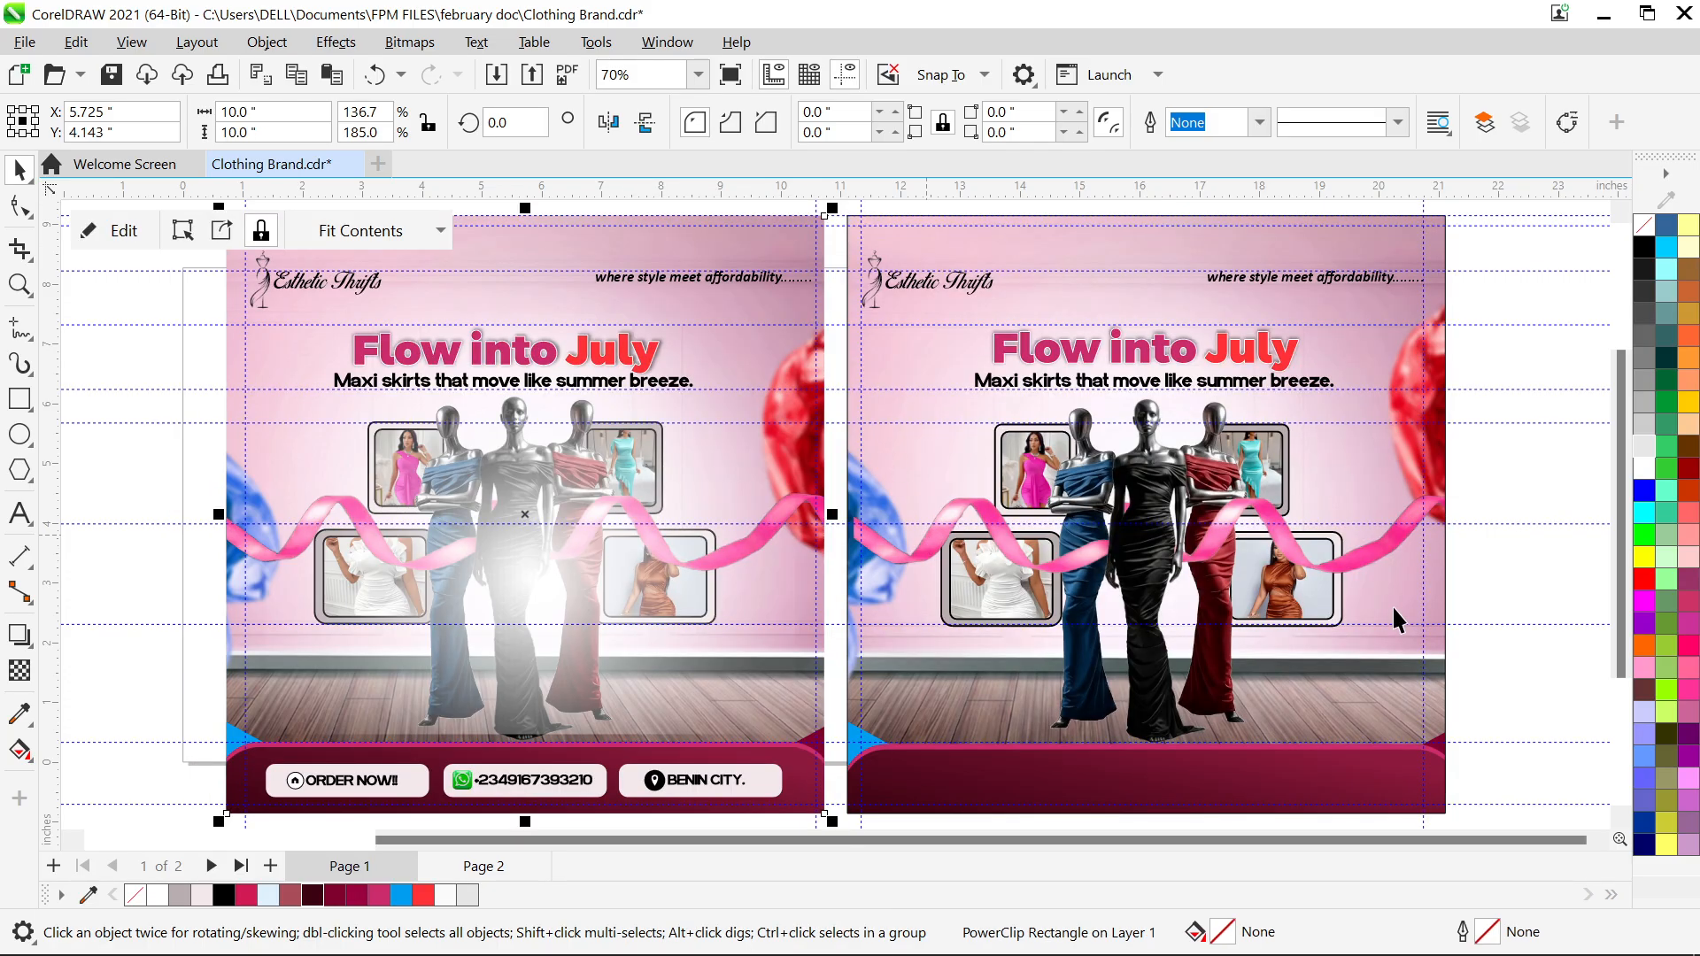
Import the White light image from the Desktop folder in File Explorer into the recreated flyer's PowerClip and move it into empty space beside the flyers
double_click(1315, 676)
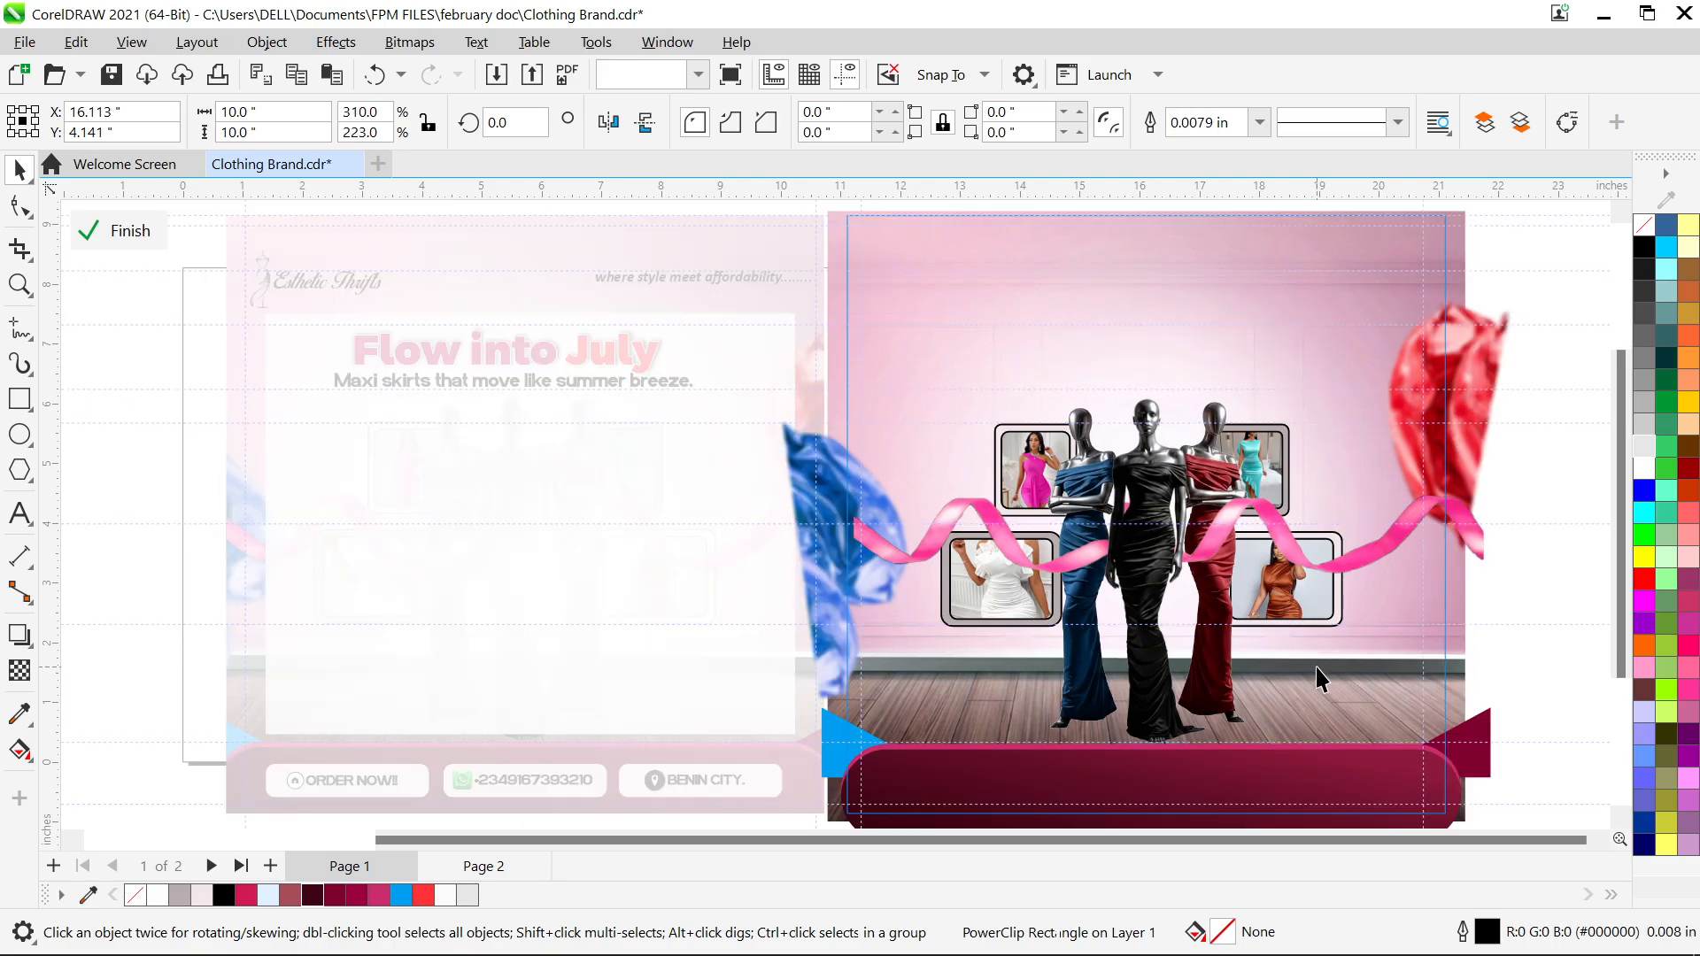
left_click(821, 925)
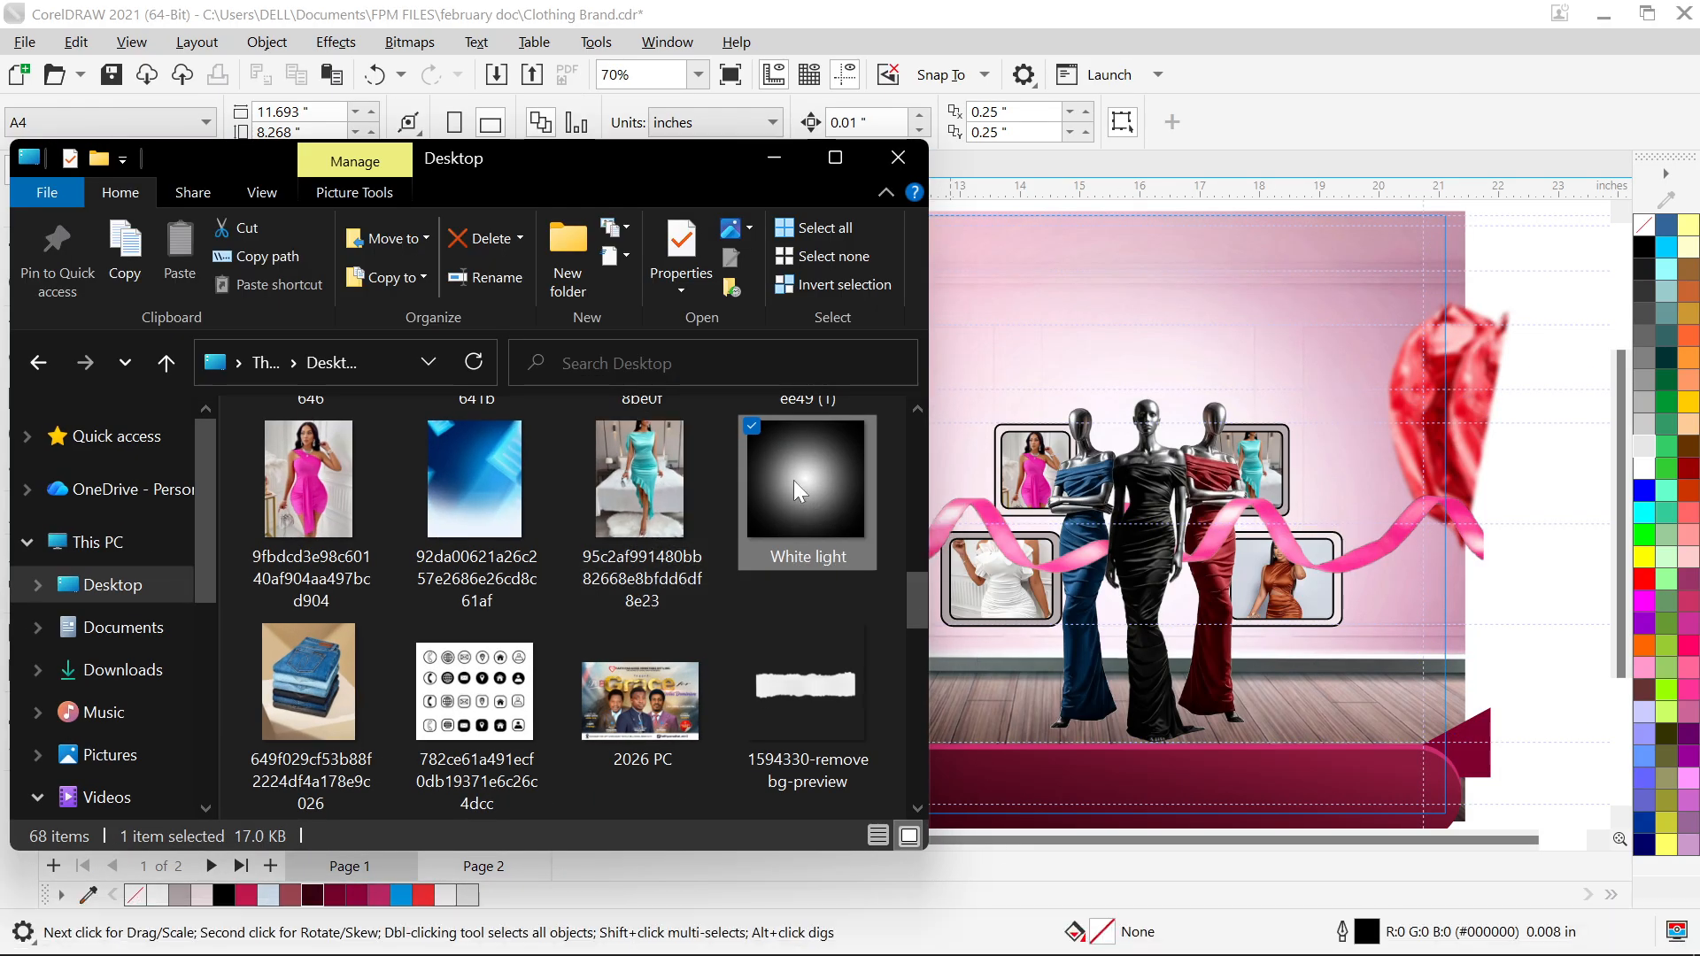
left_click_drag(793, 480, 1542, 614)
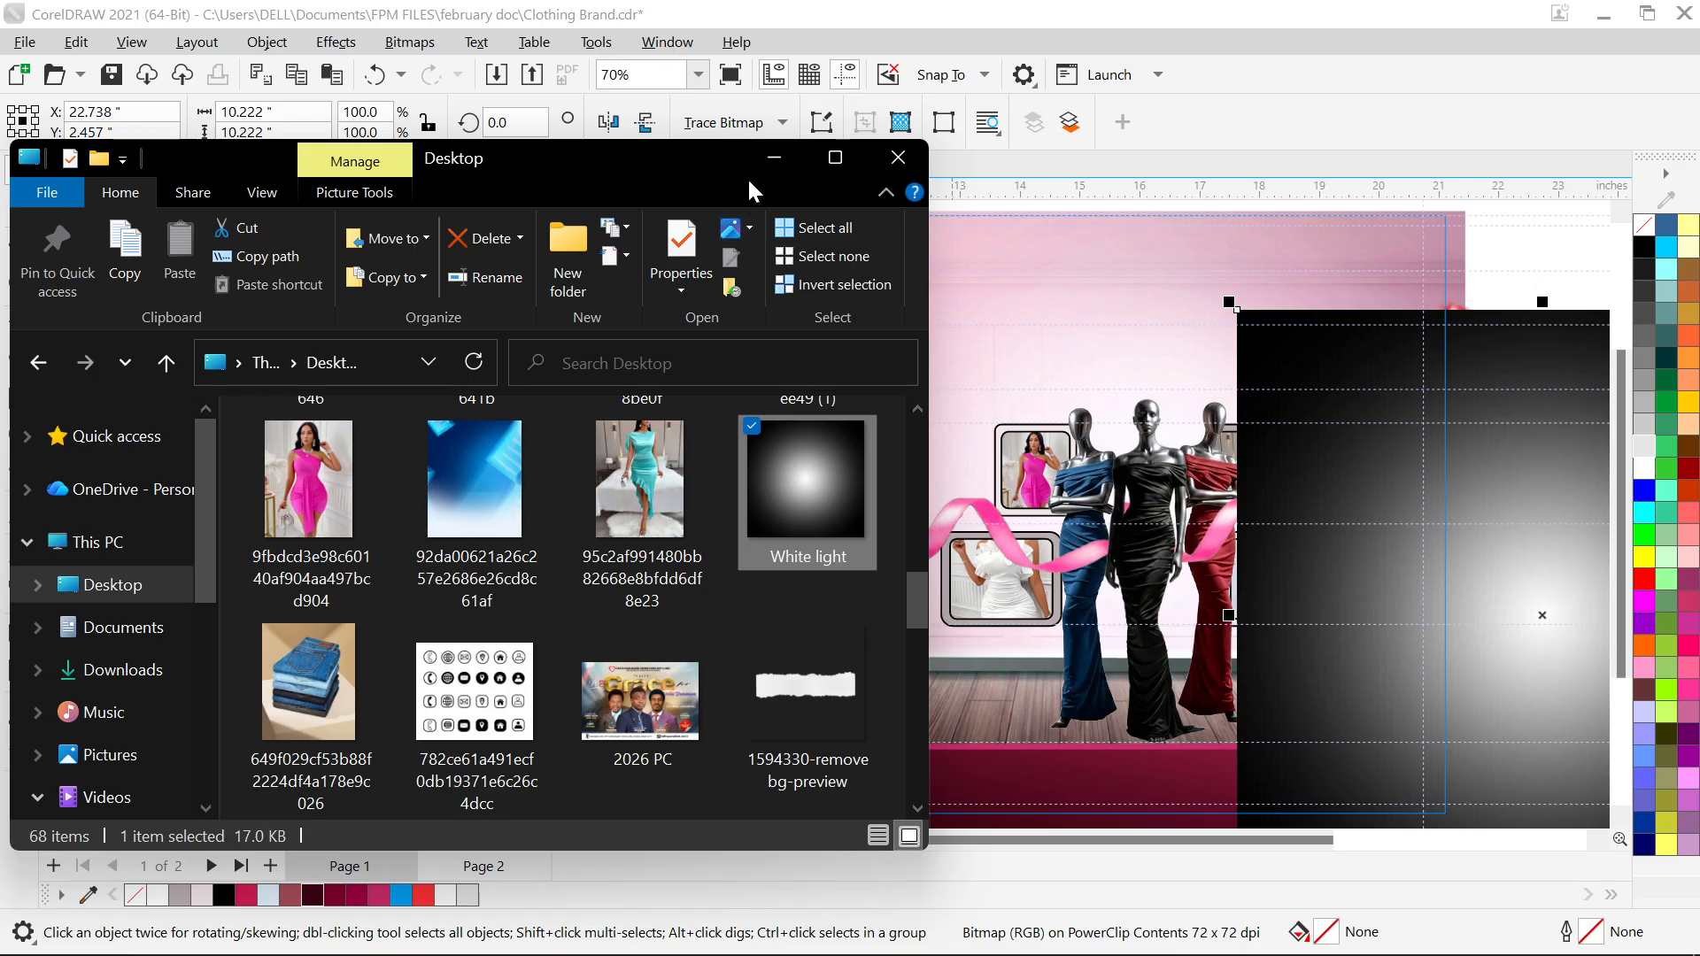
left_click(773, 158)
scroll(1427, 575, "down", 3)
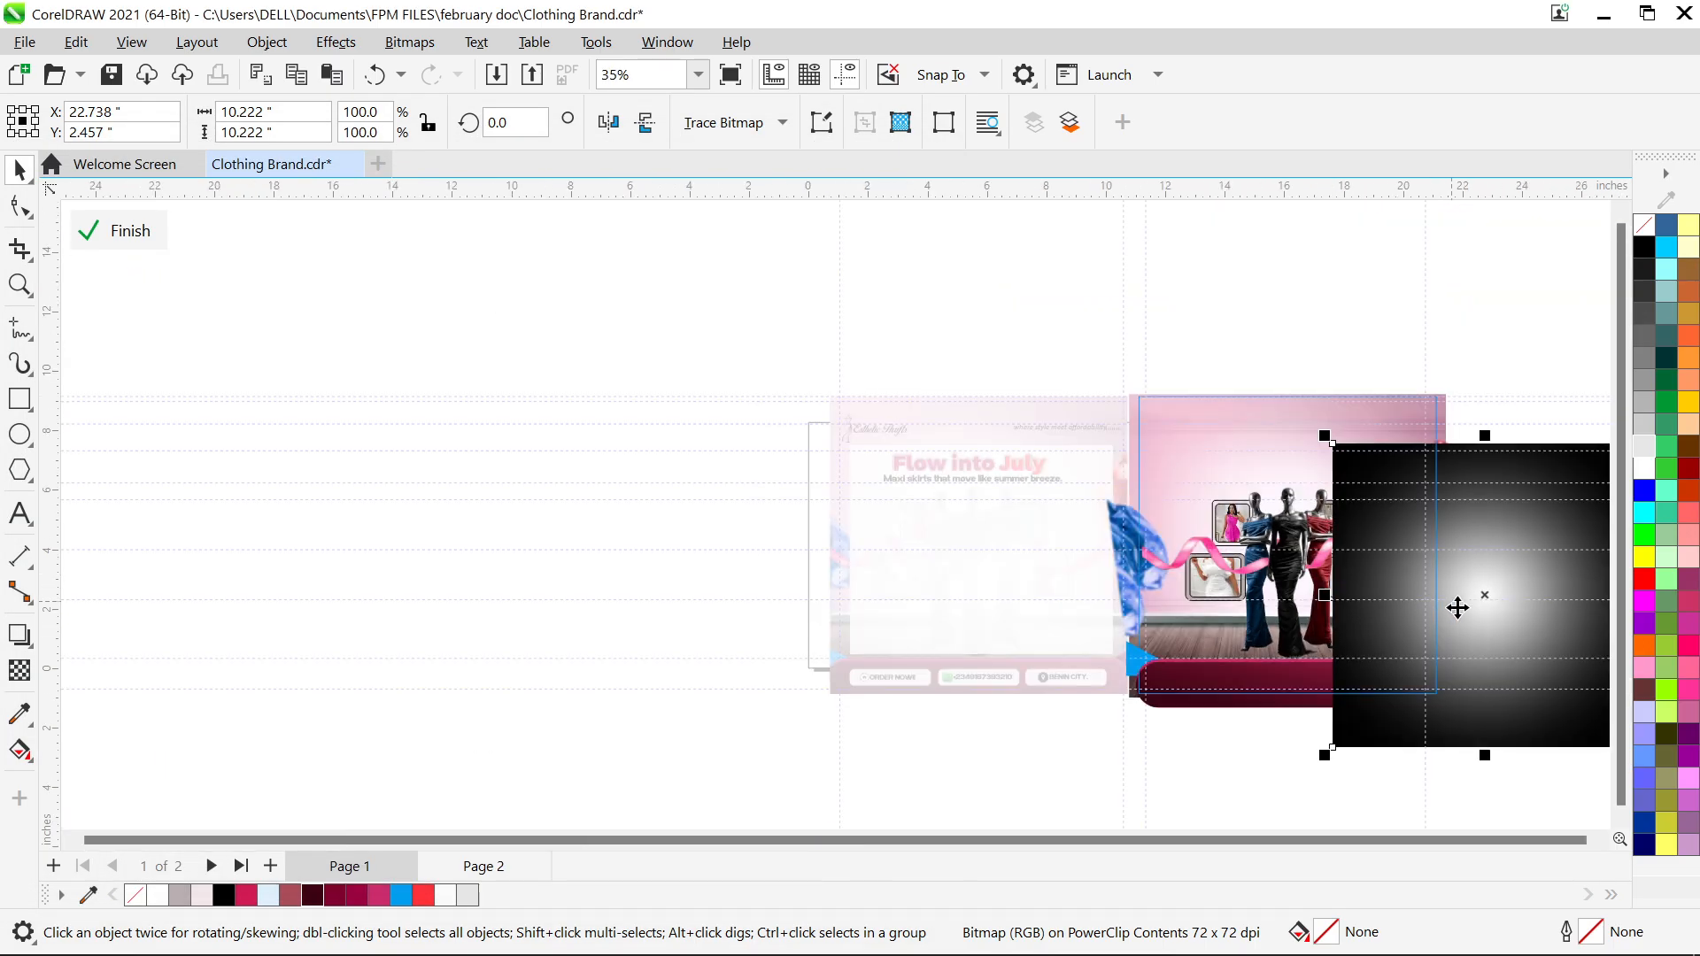
left_click_drag(1452, 602, 706, 587)
scroll(705, 591, "up", 2)
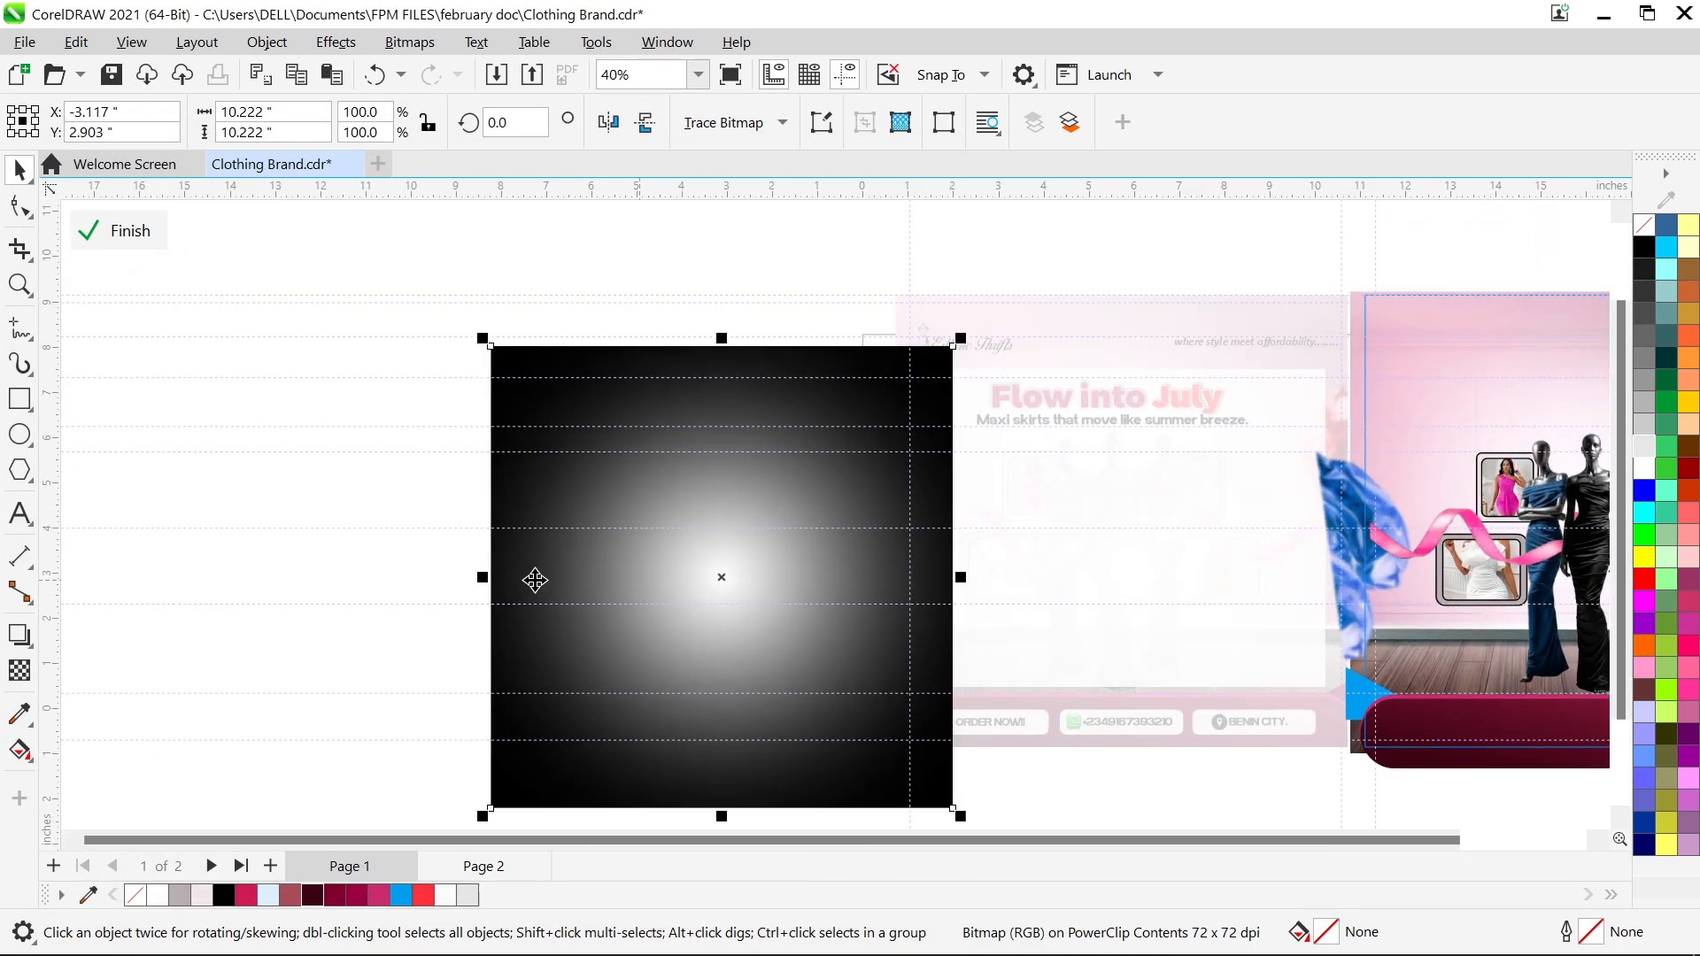
Set the white light image's transparency merge mode to Screen
left_click(19, 673)
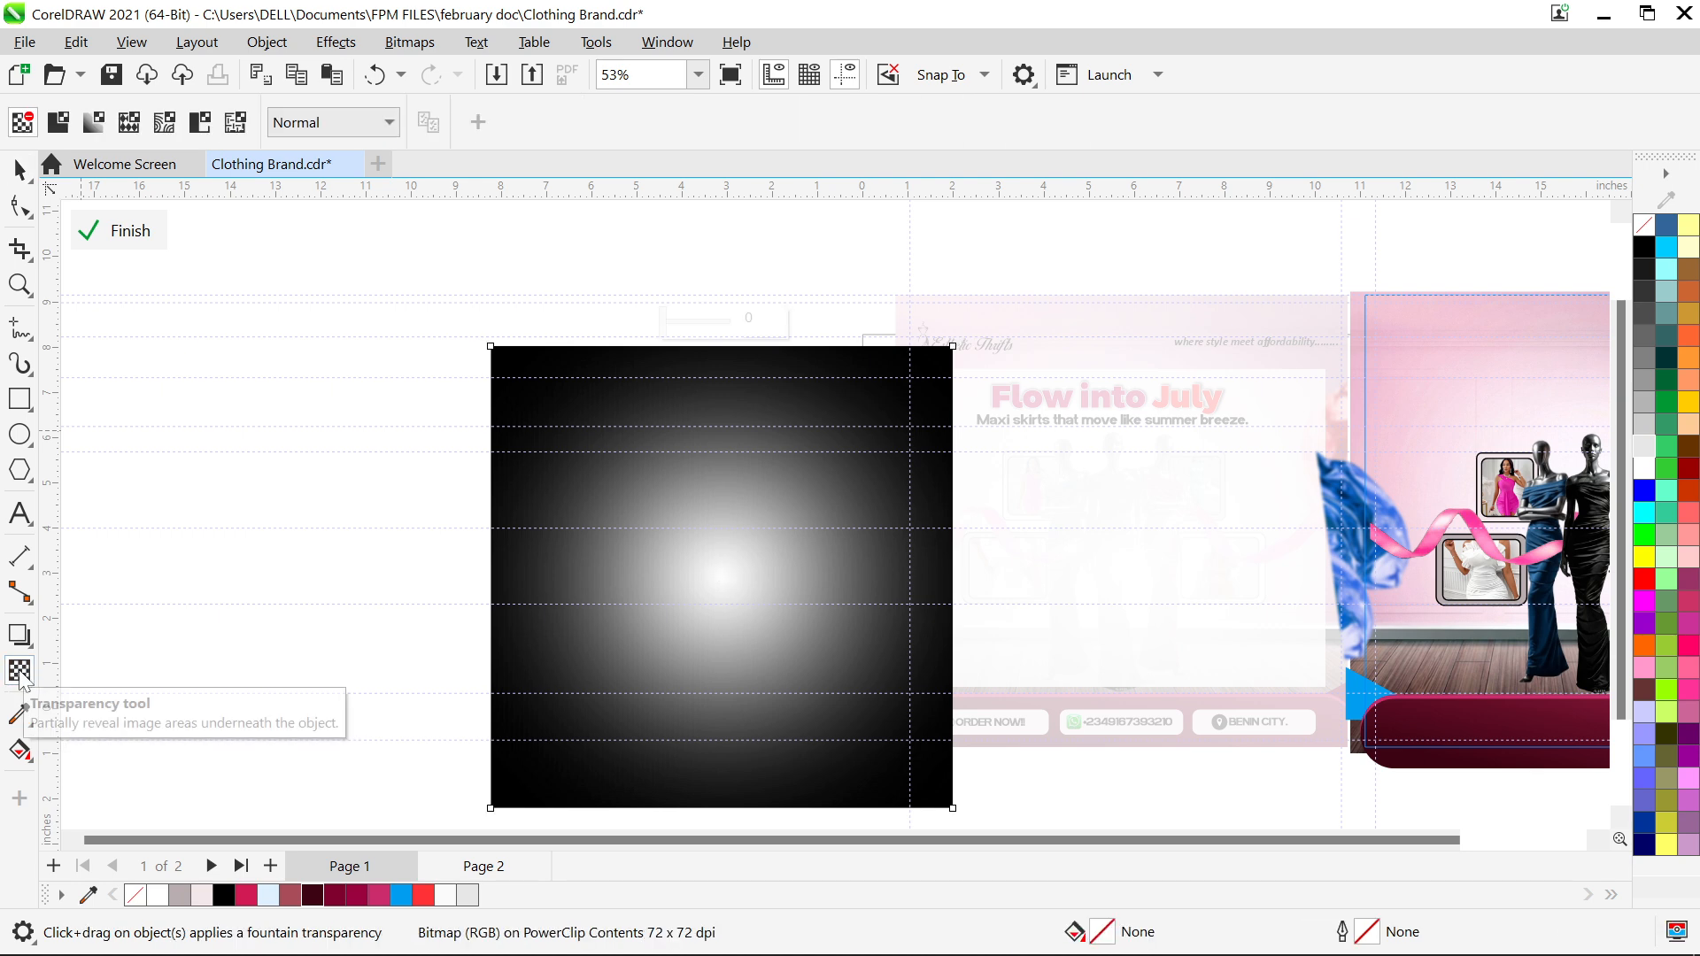
left_click(321, 121)
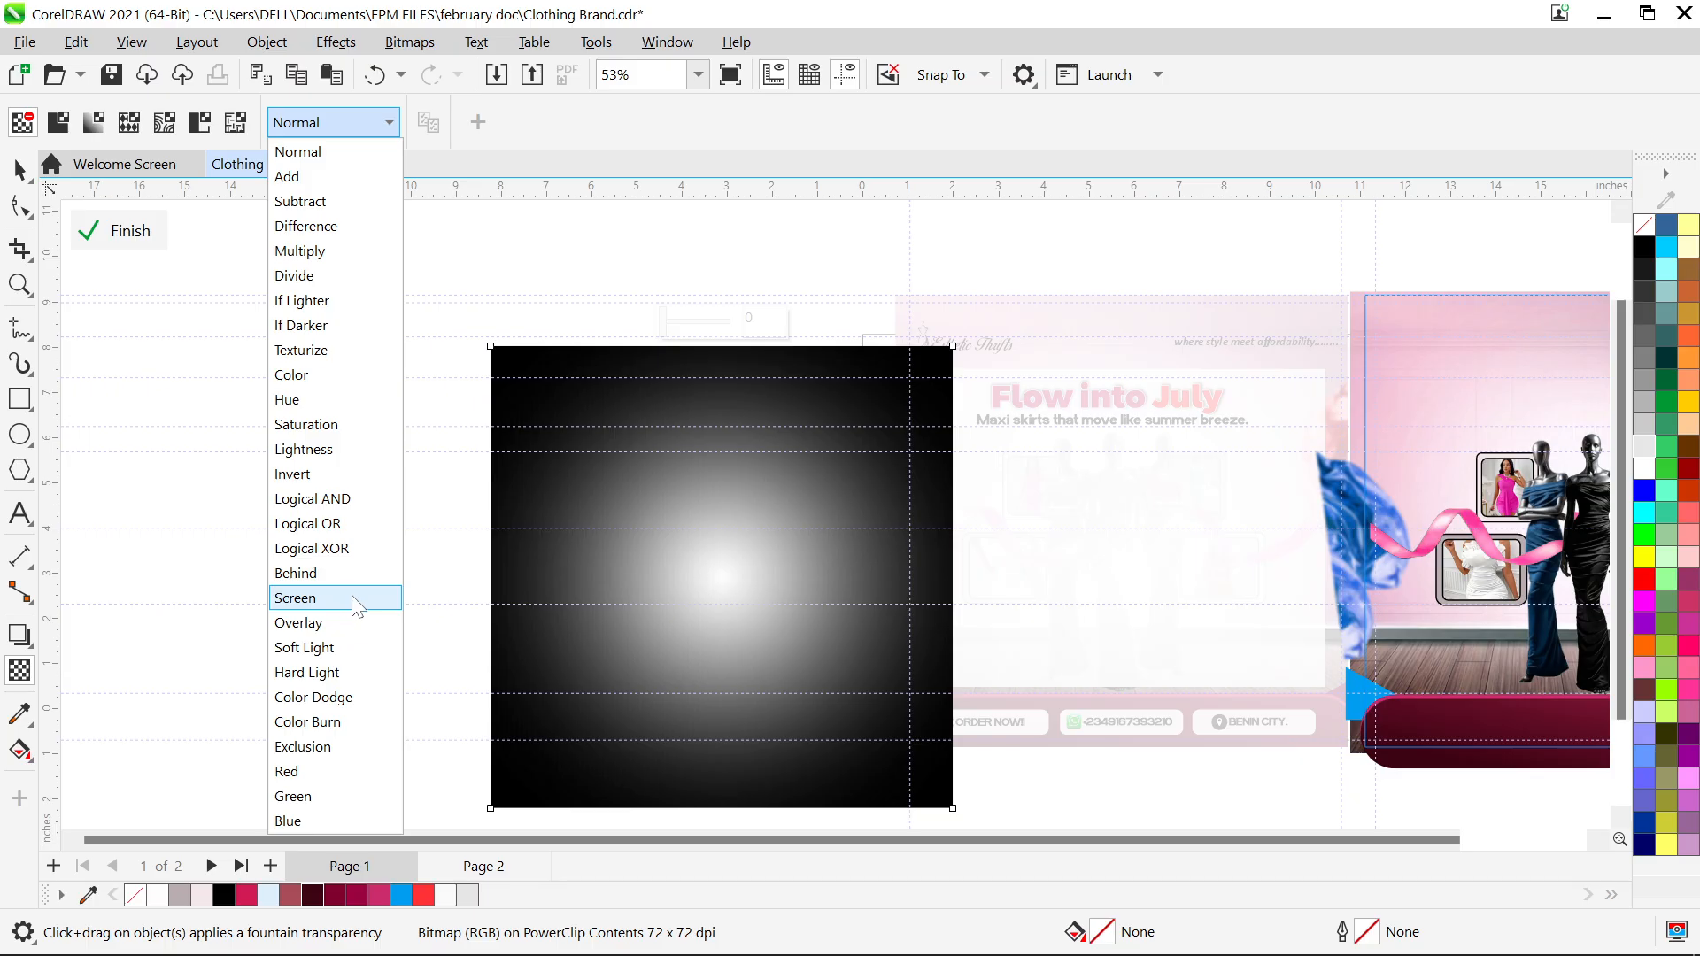
left_click(295, 598)
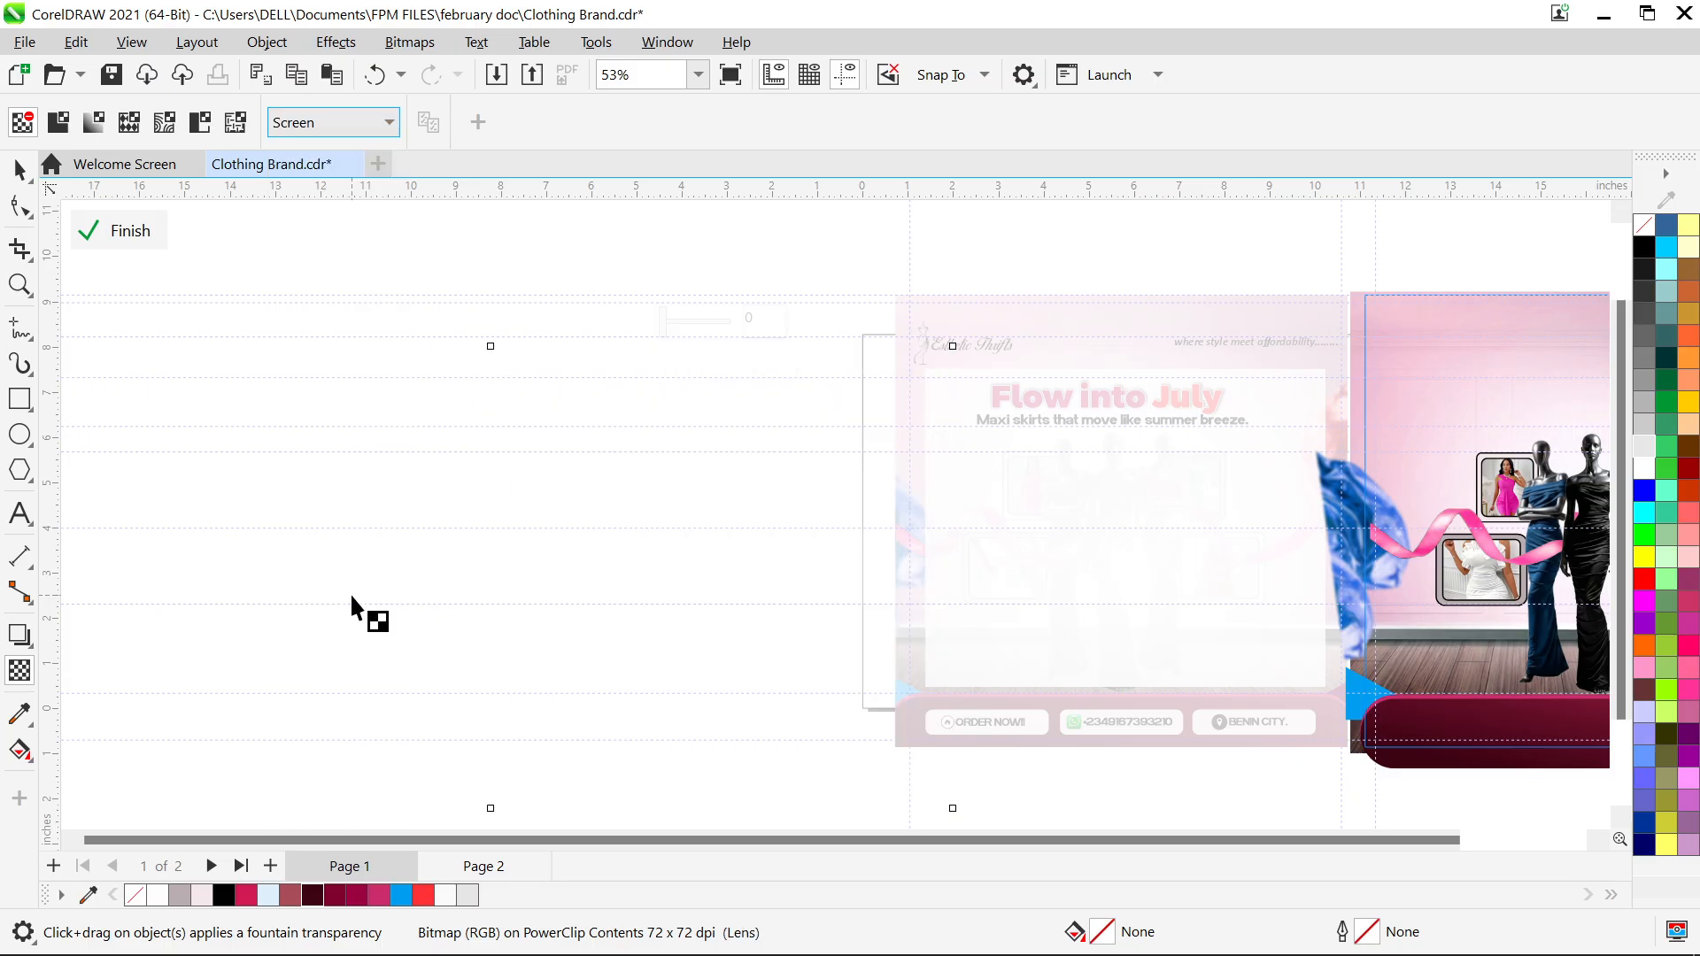
Place the Screen-blended light over the recreated flyer's mannequins, scaled to 7.575 inches square and centred at about X 16.672, Y 2.817 inches
left_click(19, 168)
scroll(1049, 500, "down", 2)
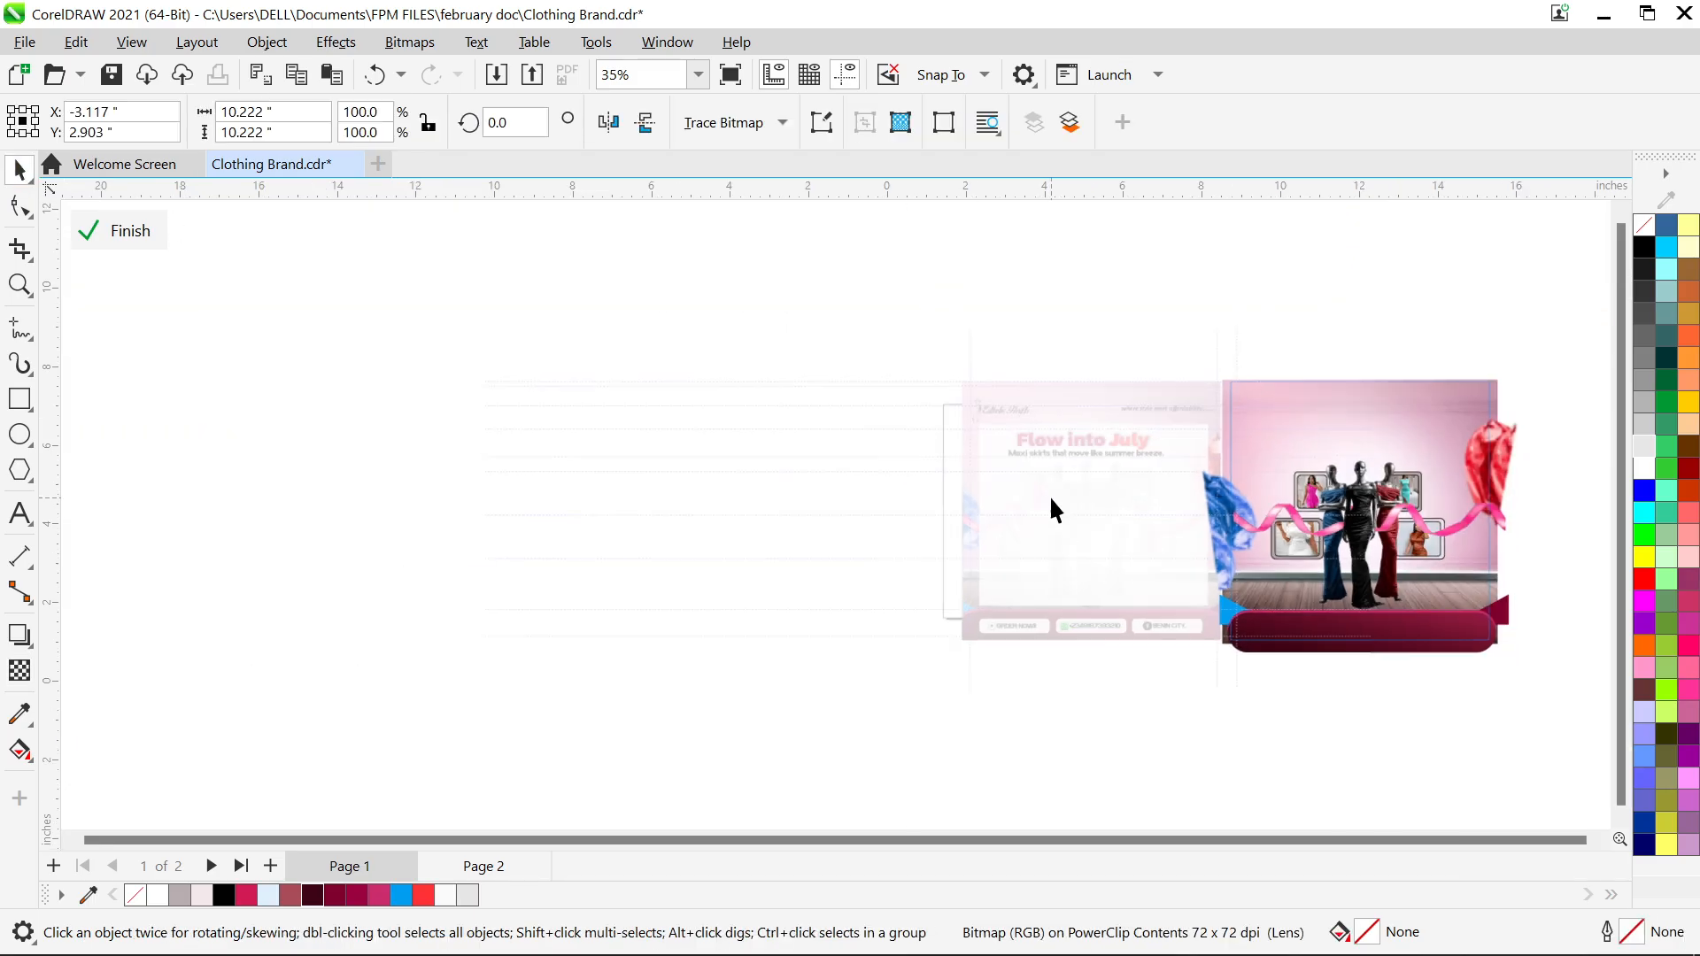
left_click_drag(1003, 573, 1346, 568)
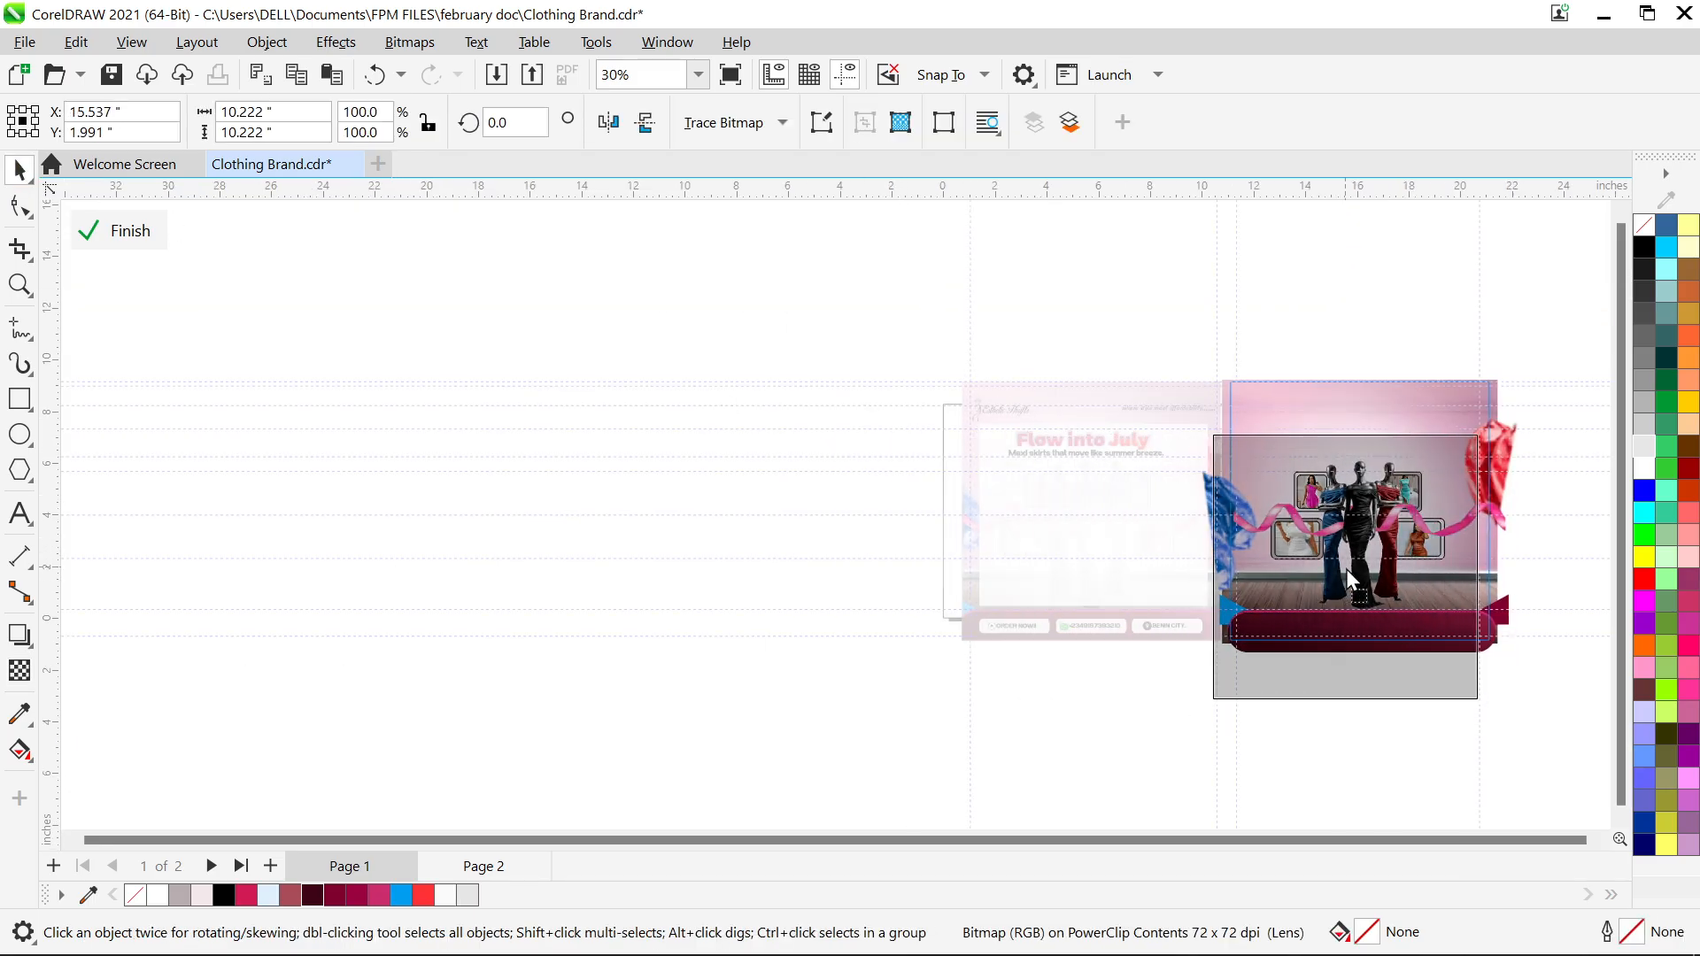
scroll(1371, 574, "up", 2)
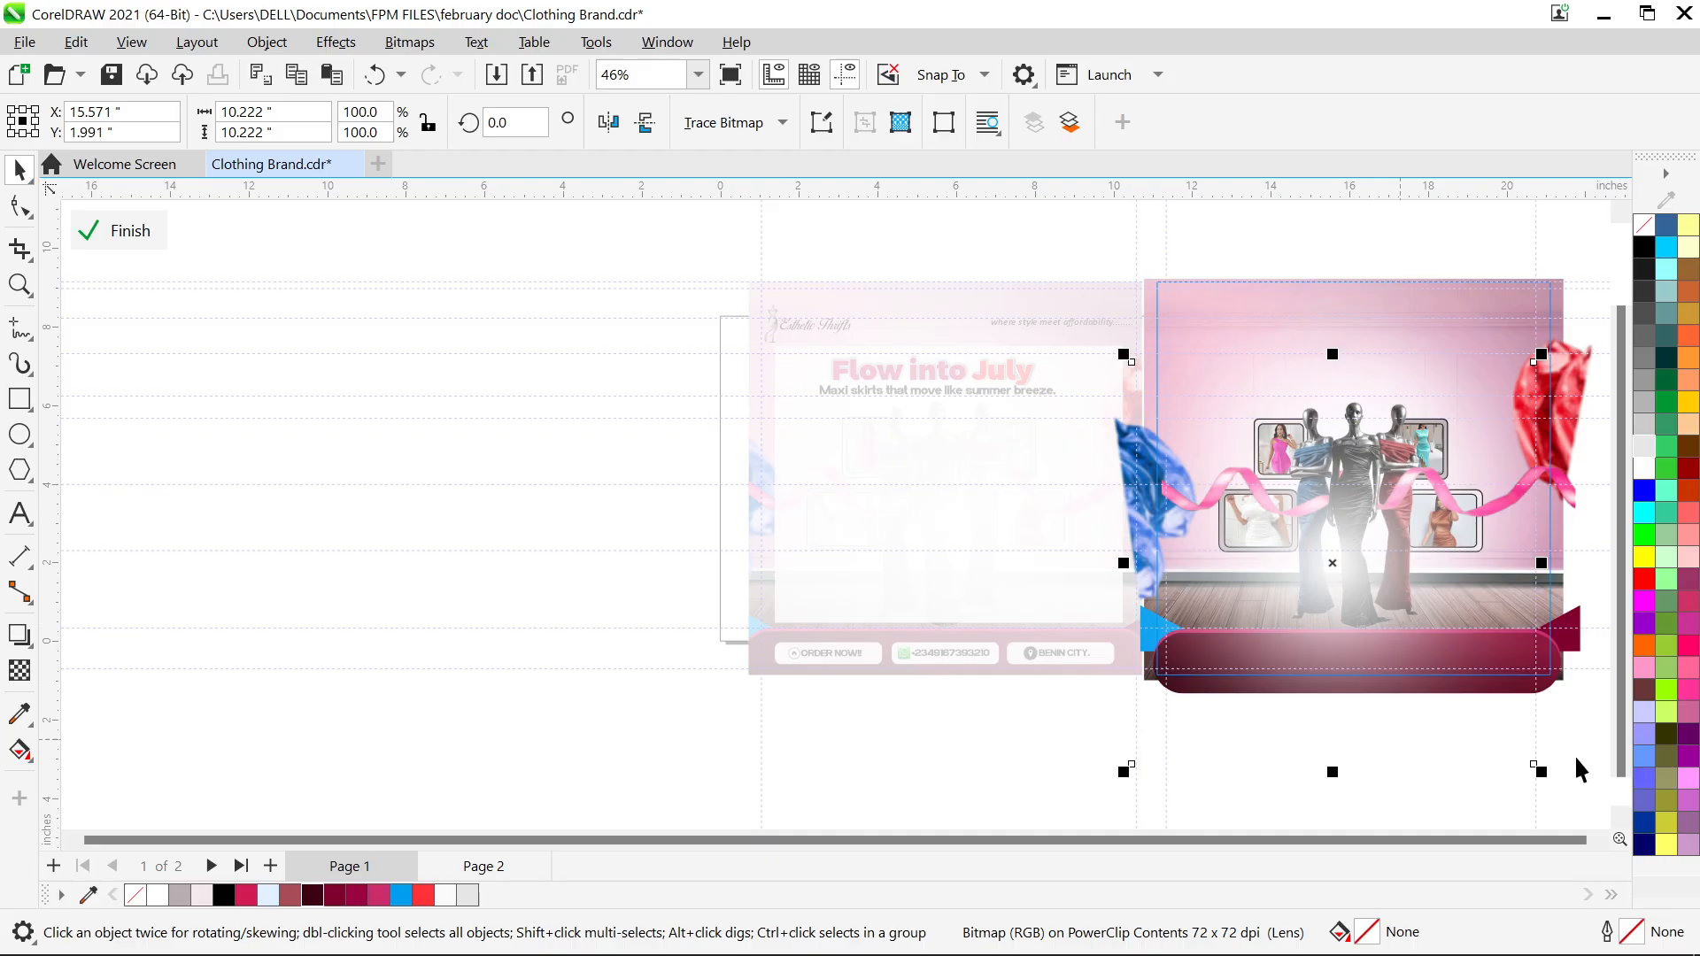
left_click_drag(1541, 771, 1488, 720)
scroll(1324, 702, "up", 1)
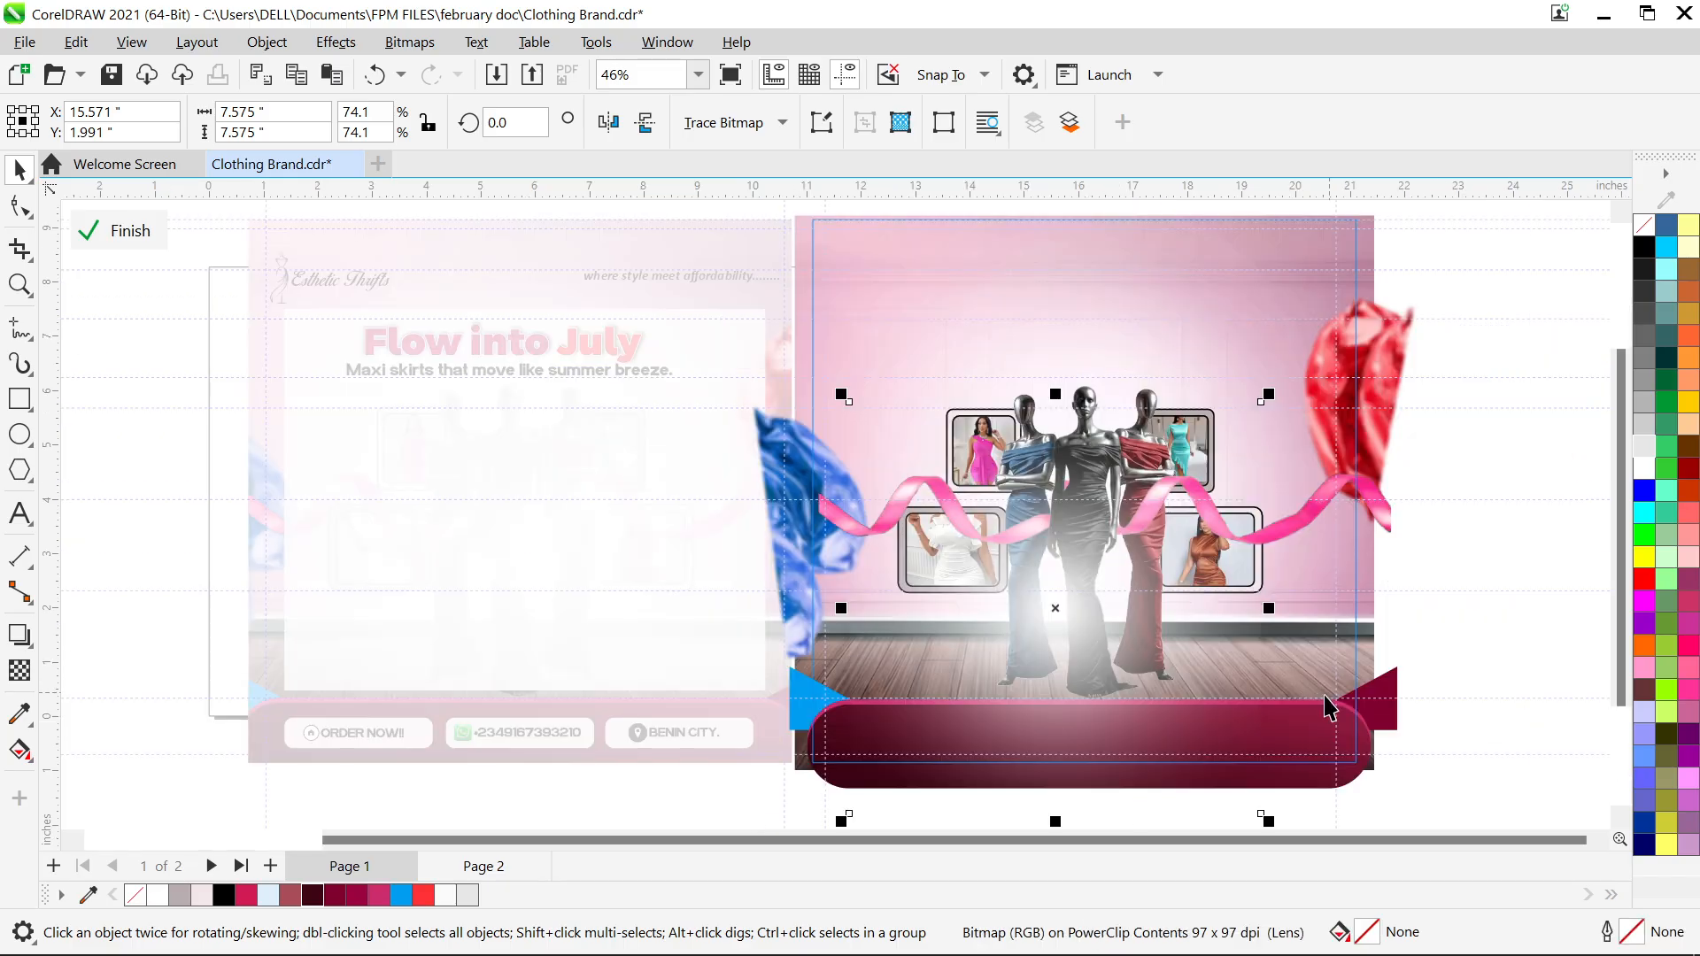
left_click_drag(1044, 637, 1112, 561)
scroll(1112, 584, "up", 2)
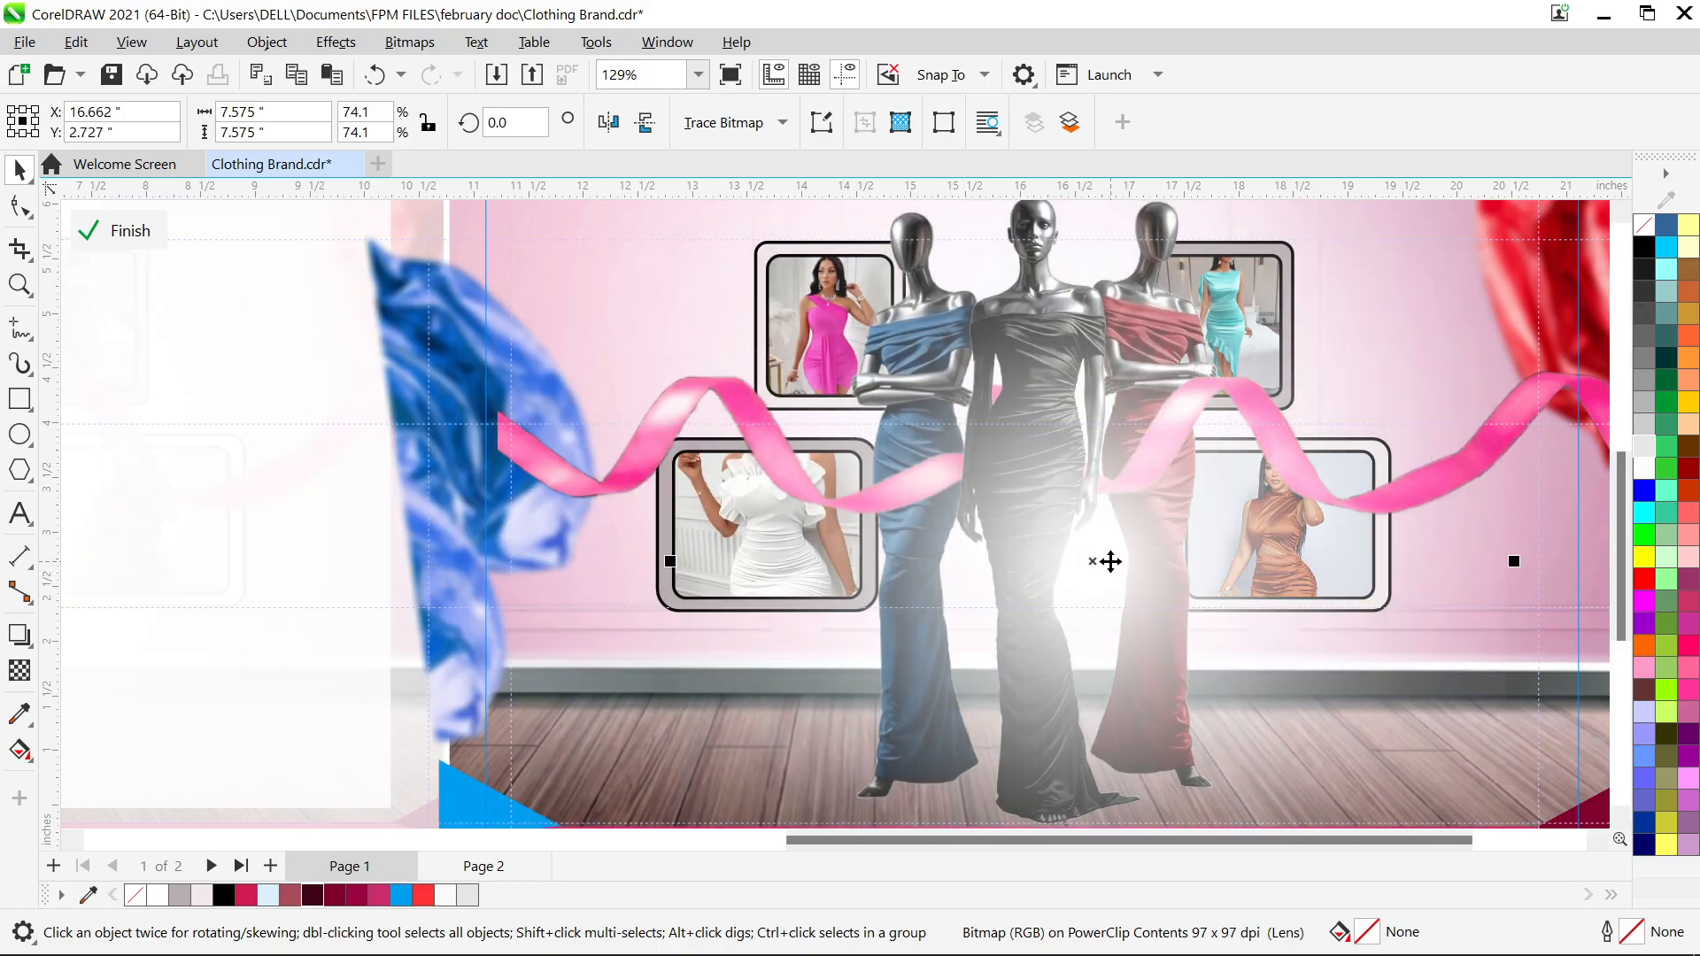
scroll(1110, 561, "down", 2)
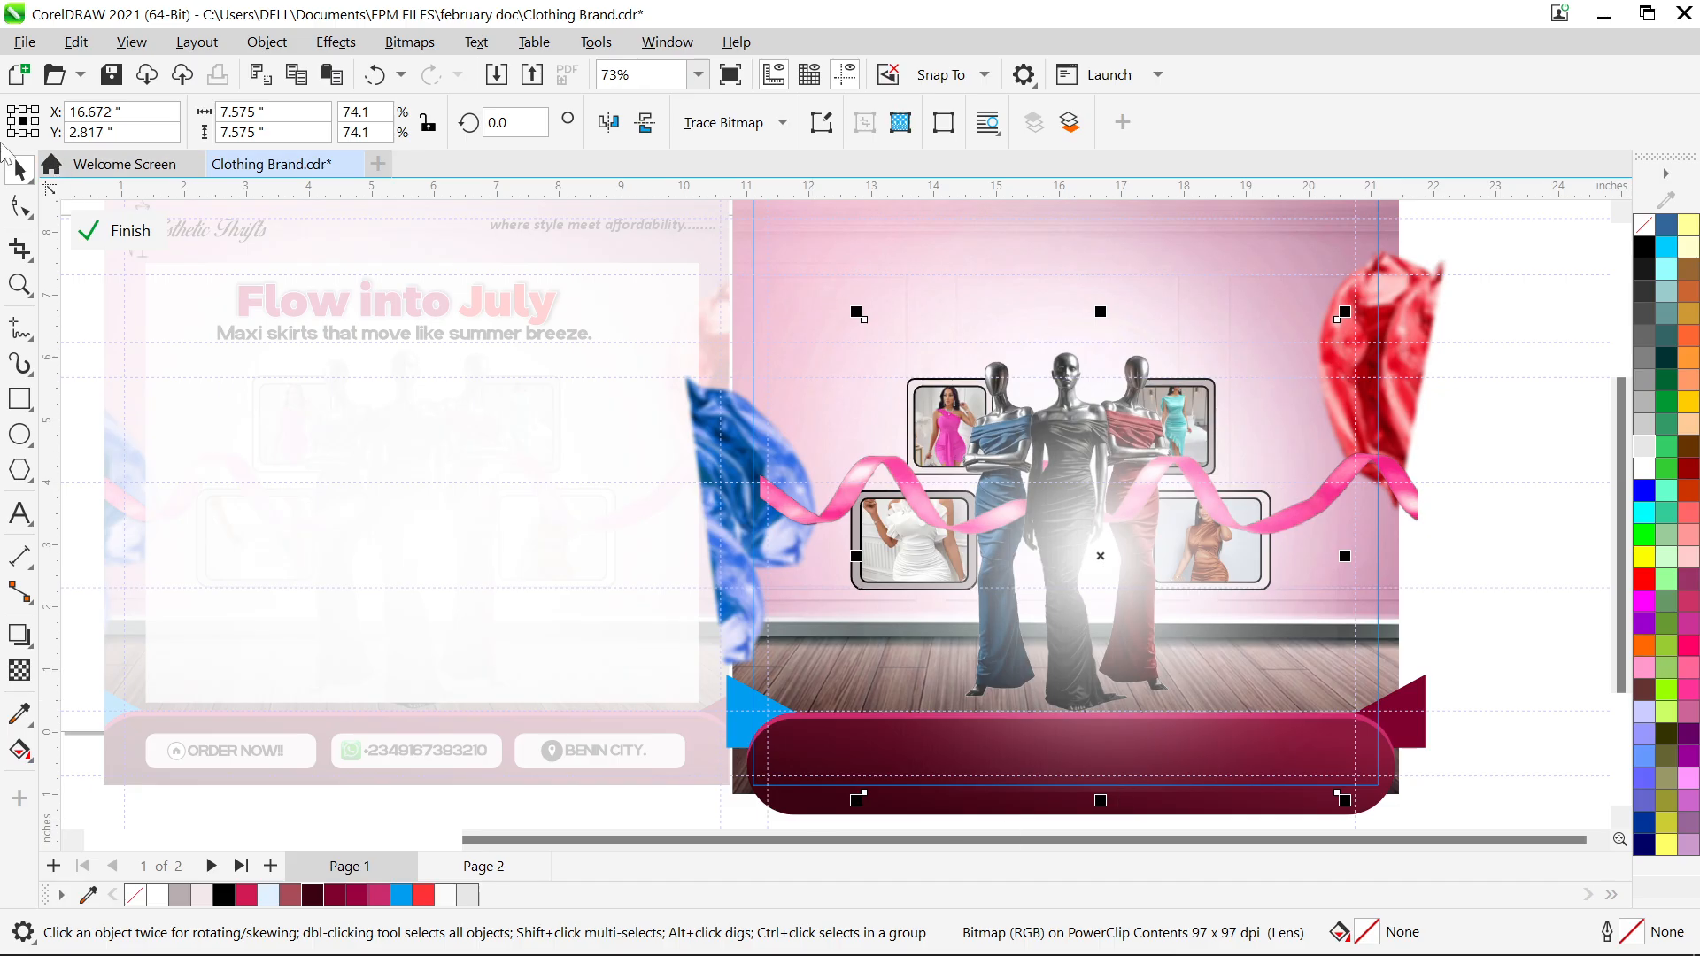
Crop the light's lower edge up to the maroon footer band for a height of 6.255 inches and finish editing the PowerClip
left_click(19, 207)
left_click_drag(845, 705, 1381, 746)
key("Up")
key("Up")
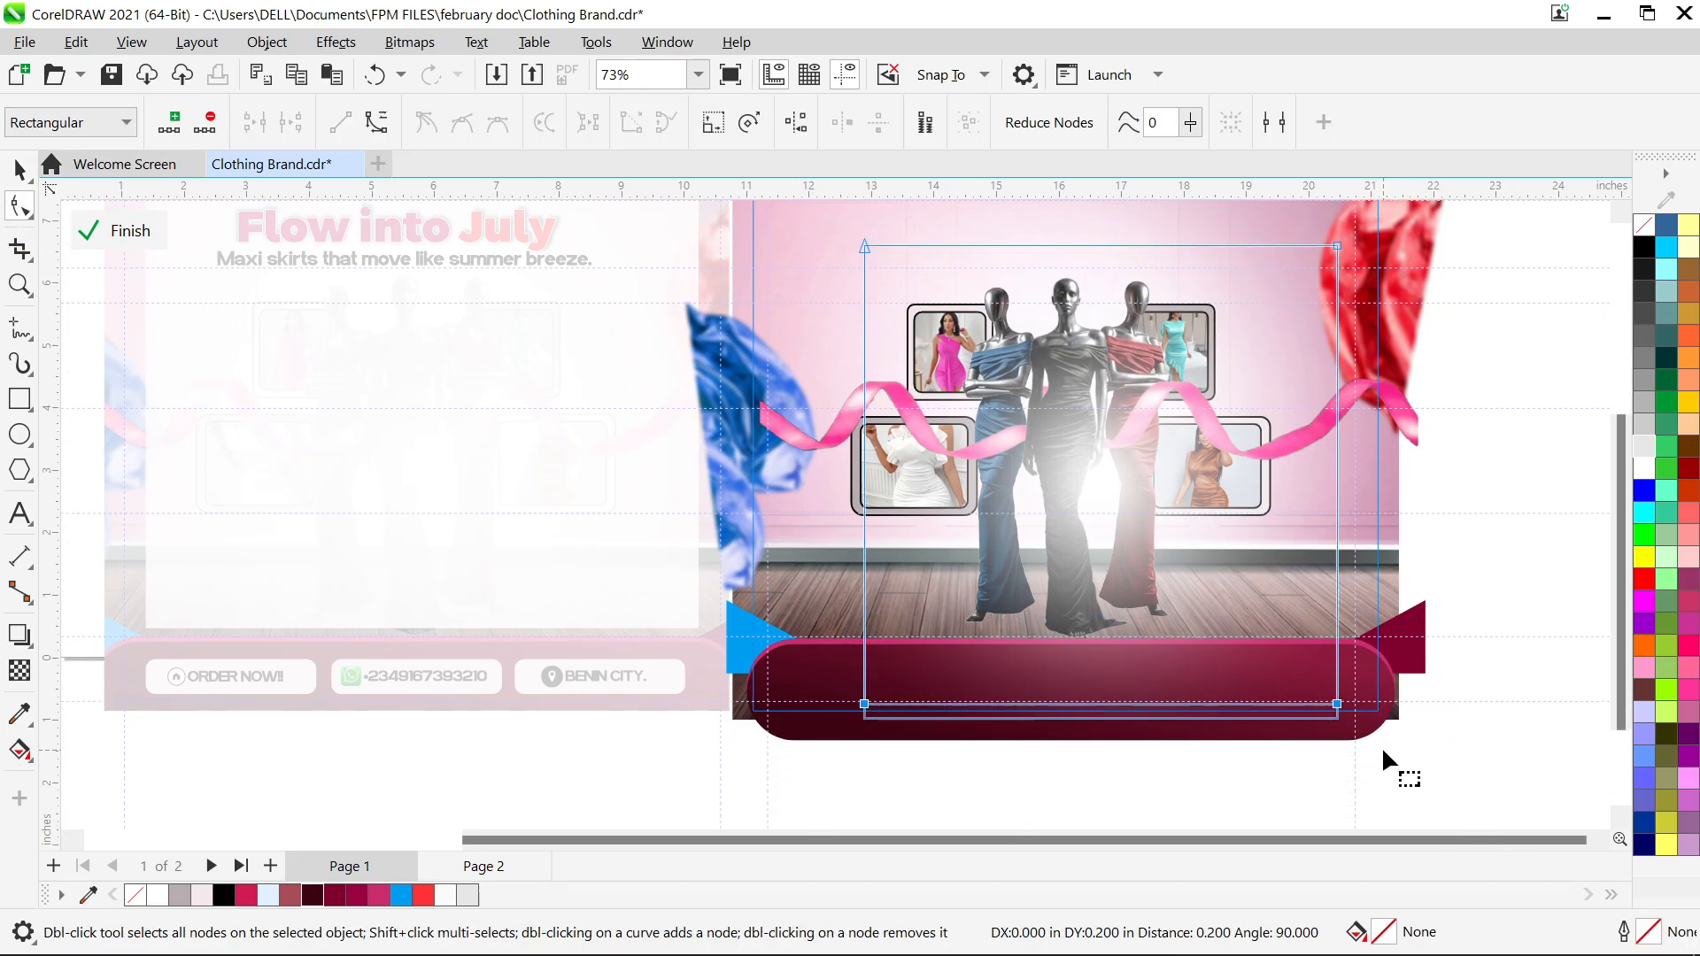
key("Up")
key("Up")
key("Up")
key("Up")
key("Up")
key("Up")
key("Up")
key("Up")
key("Up")
key("Up")
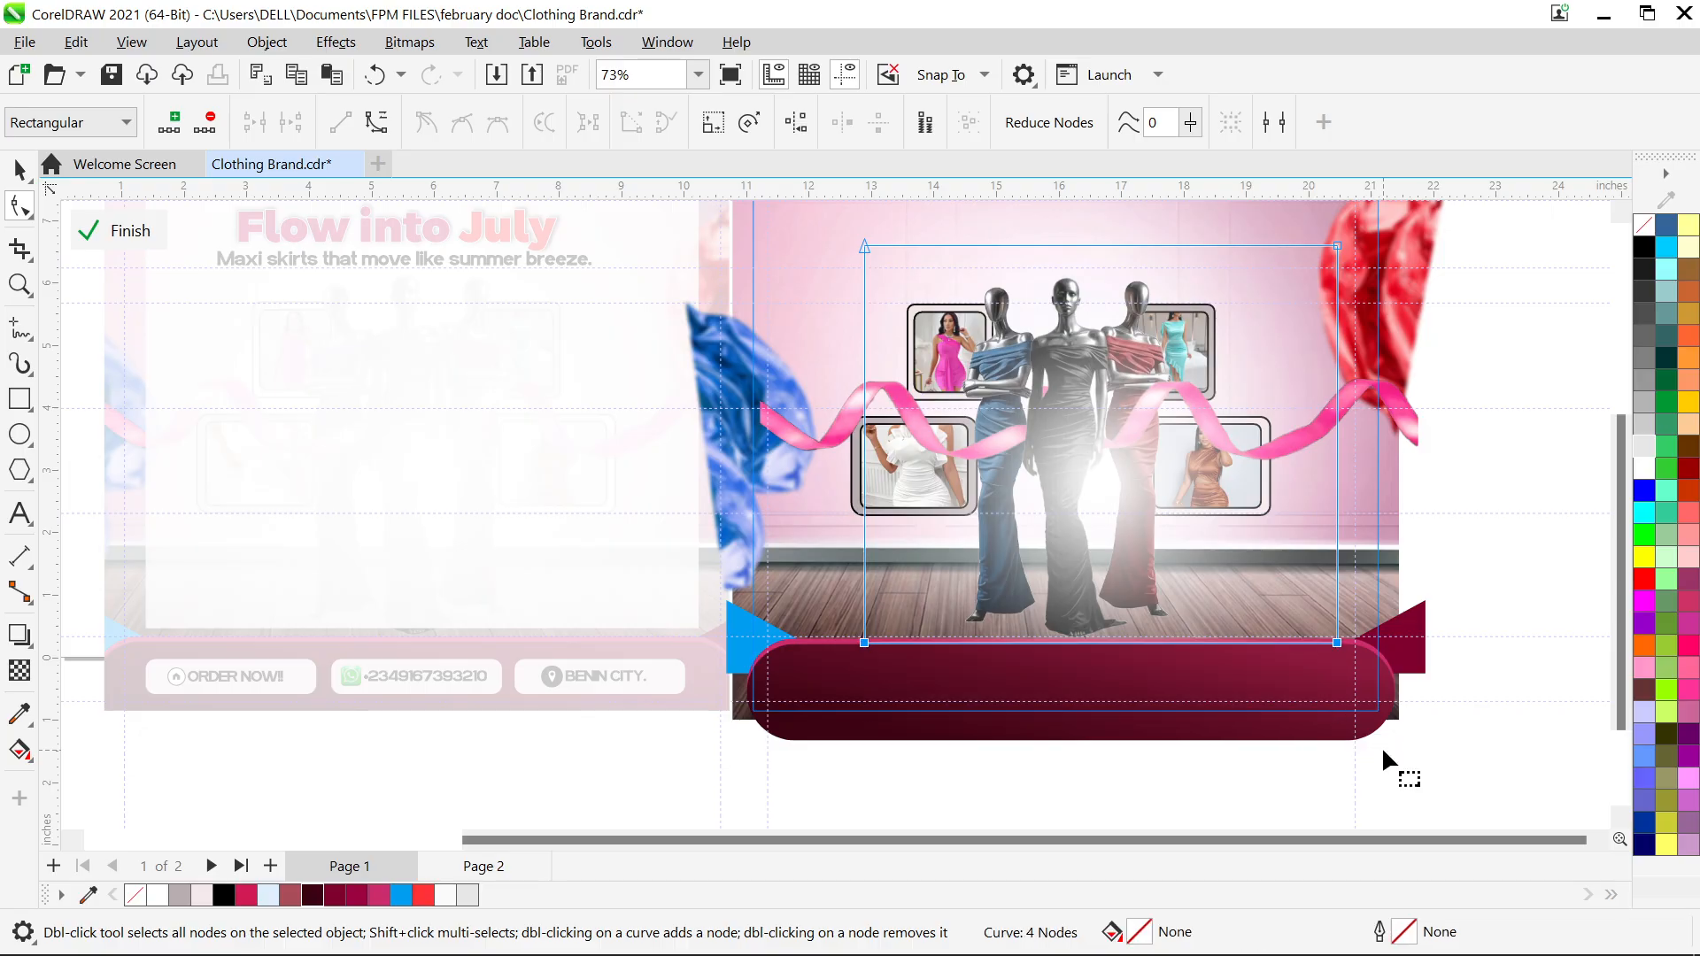
key("space")
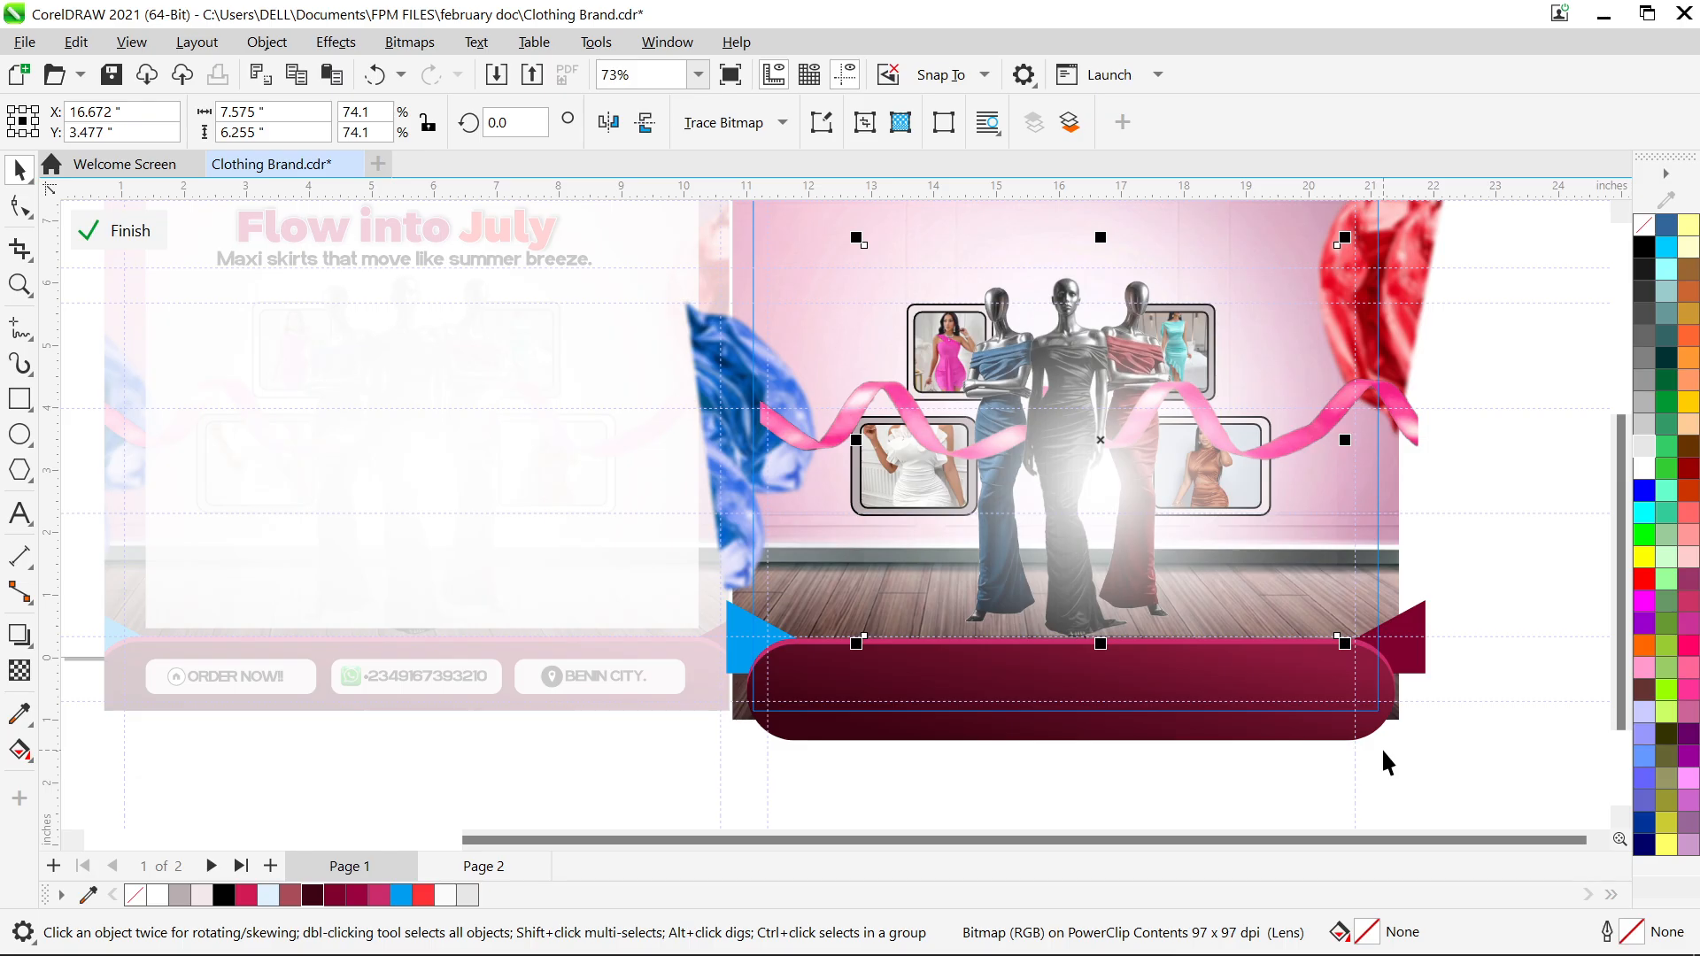
right_click(1382, 619)
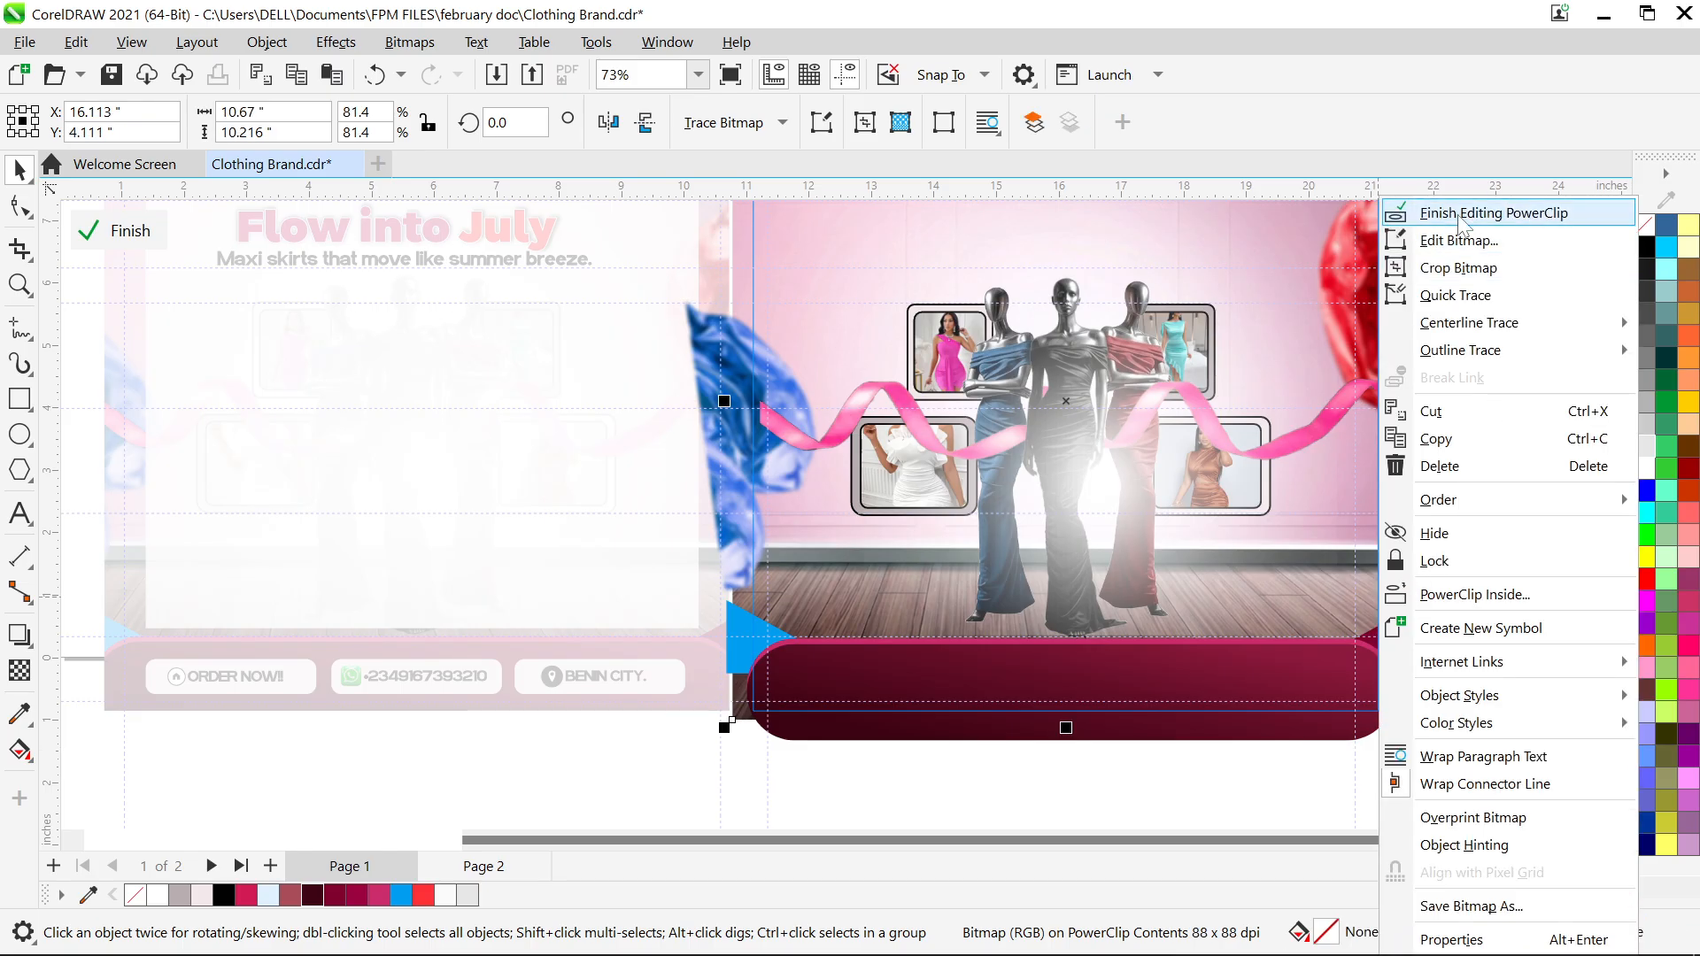
left_click(1458, 214)
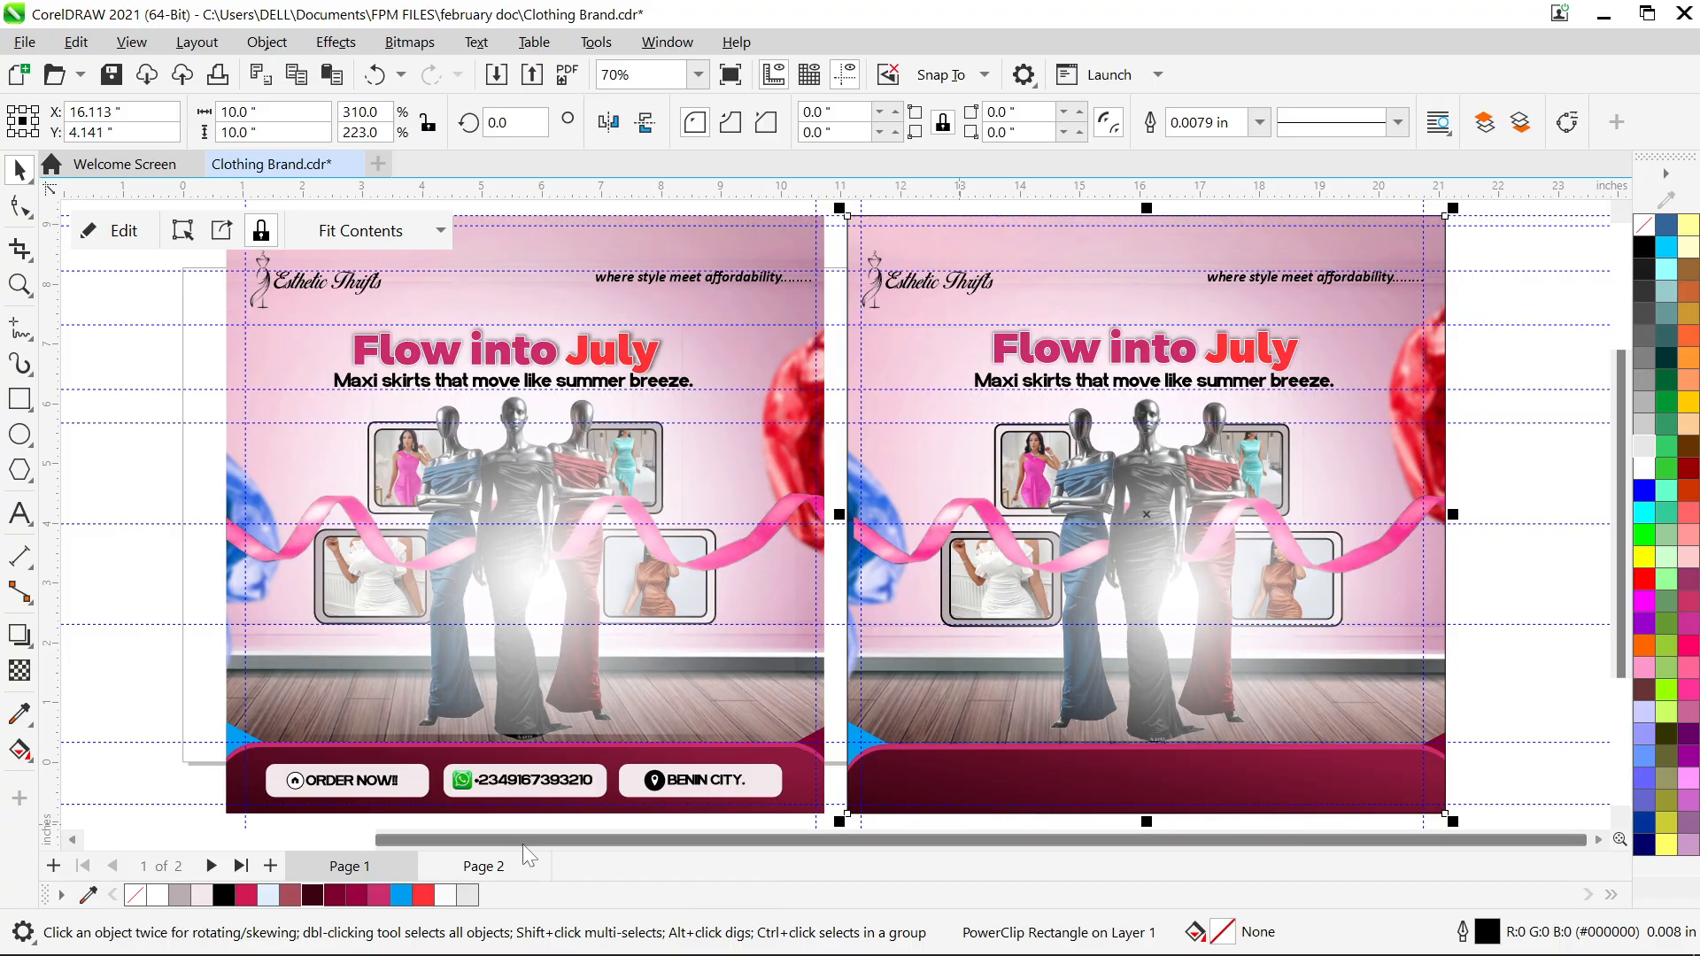
Draw a trial rectangle about 2.98 by 0.72 inches over the original flyer's floor, round its corners to about 0.153 inches, and delete it
left_click(425, 778)
scroll(425, 778, "up", 5)
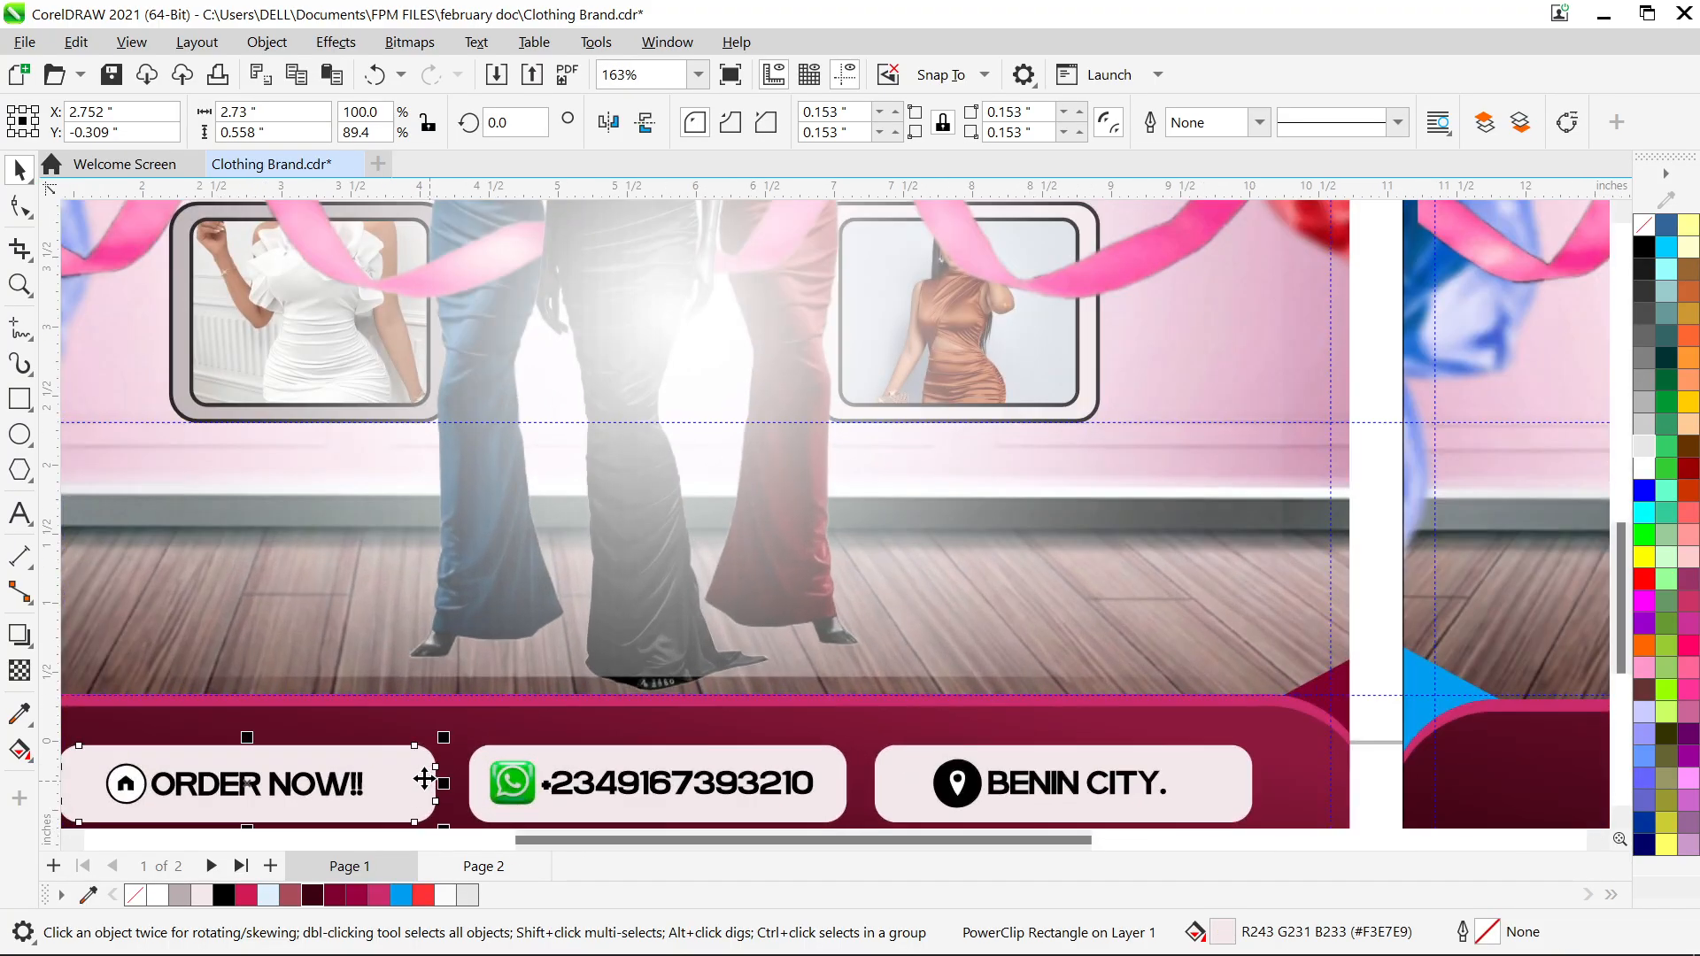
left_click(19, 401)
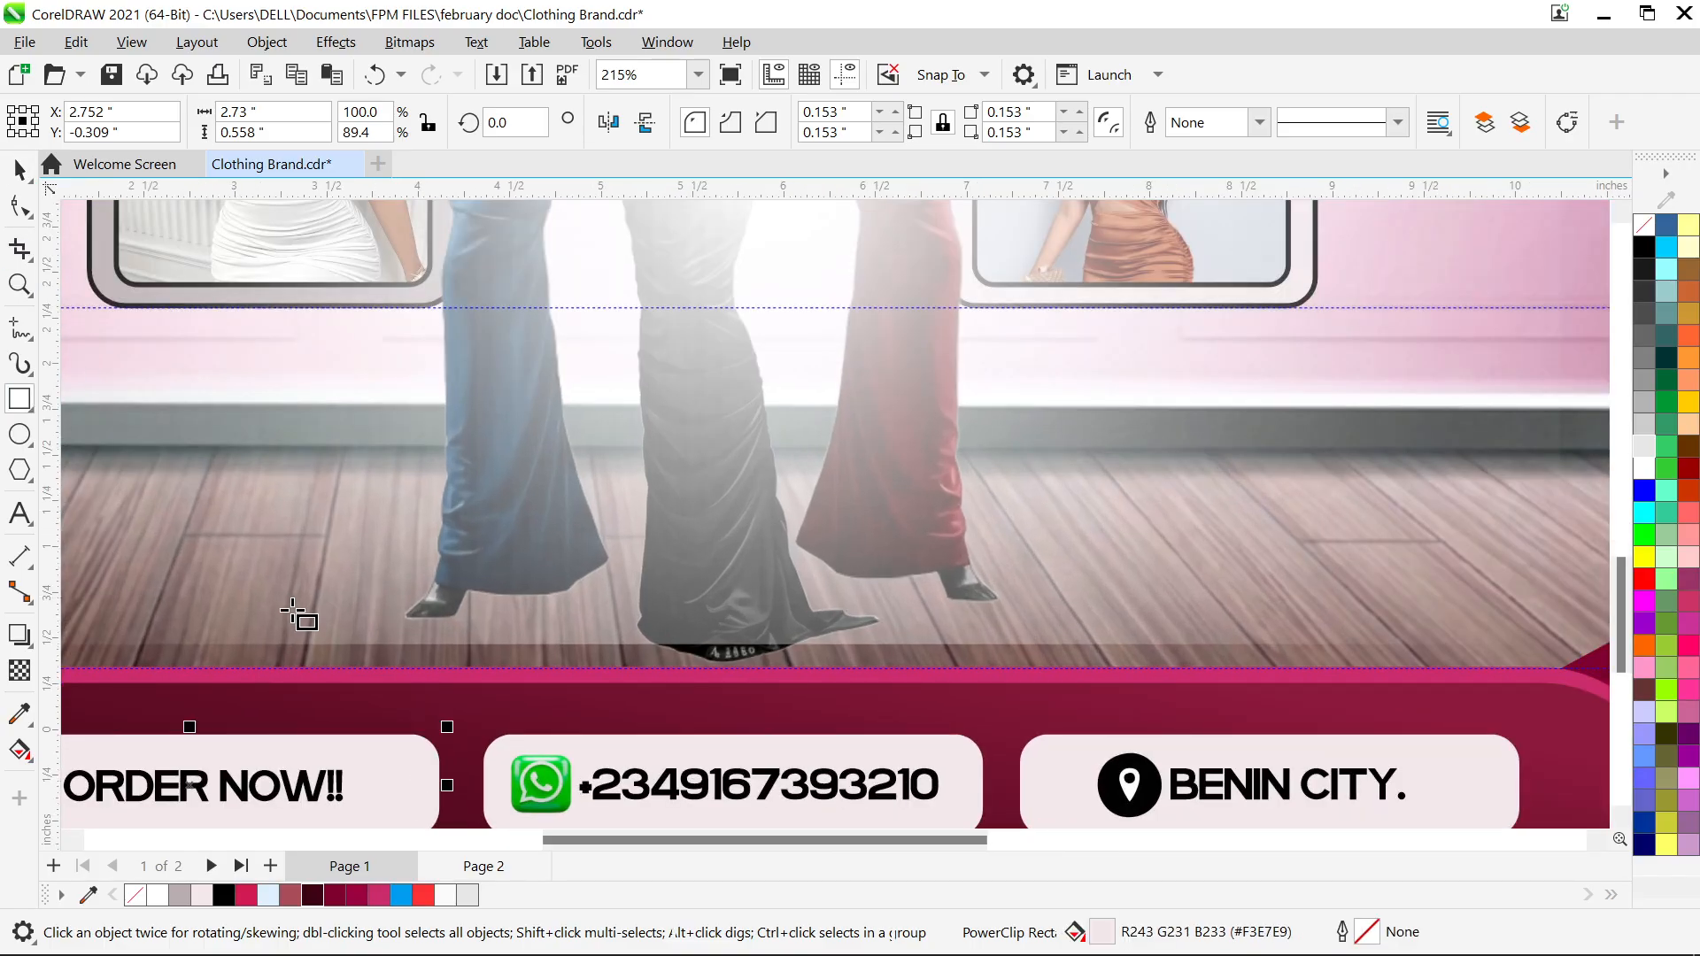
left_click_drag(177, 541, 724, 673)
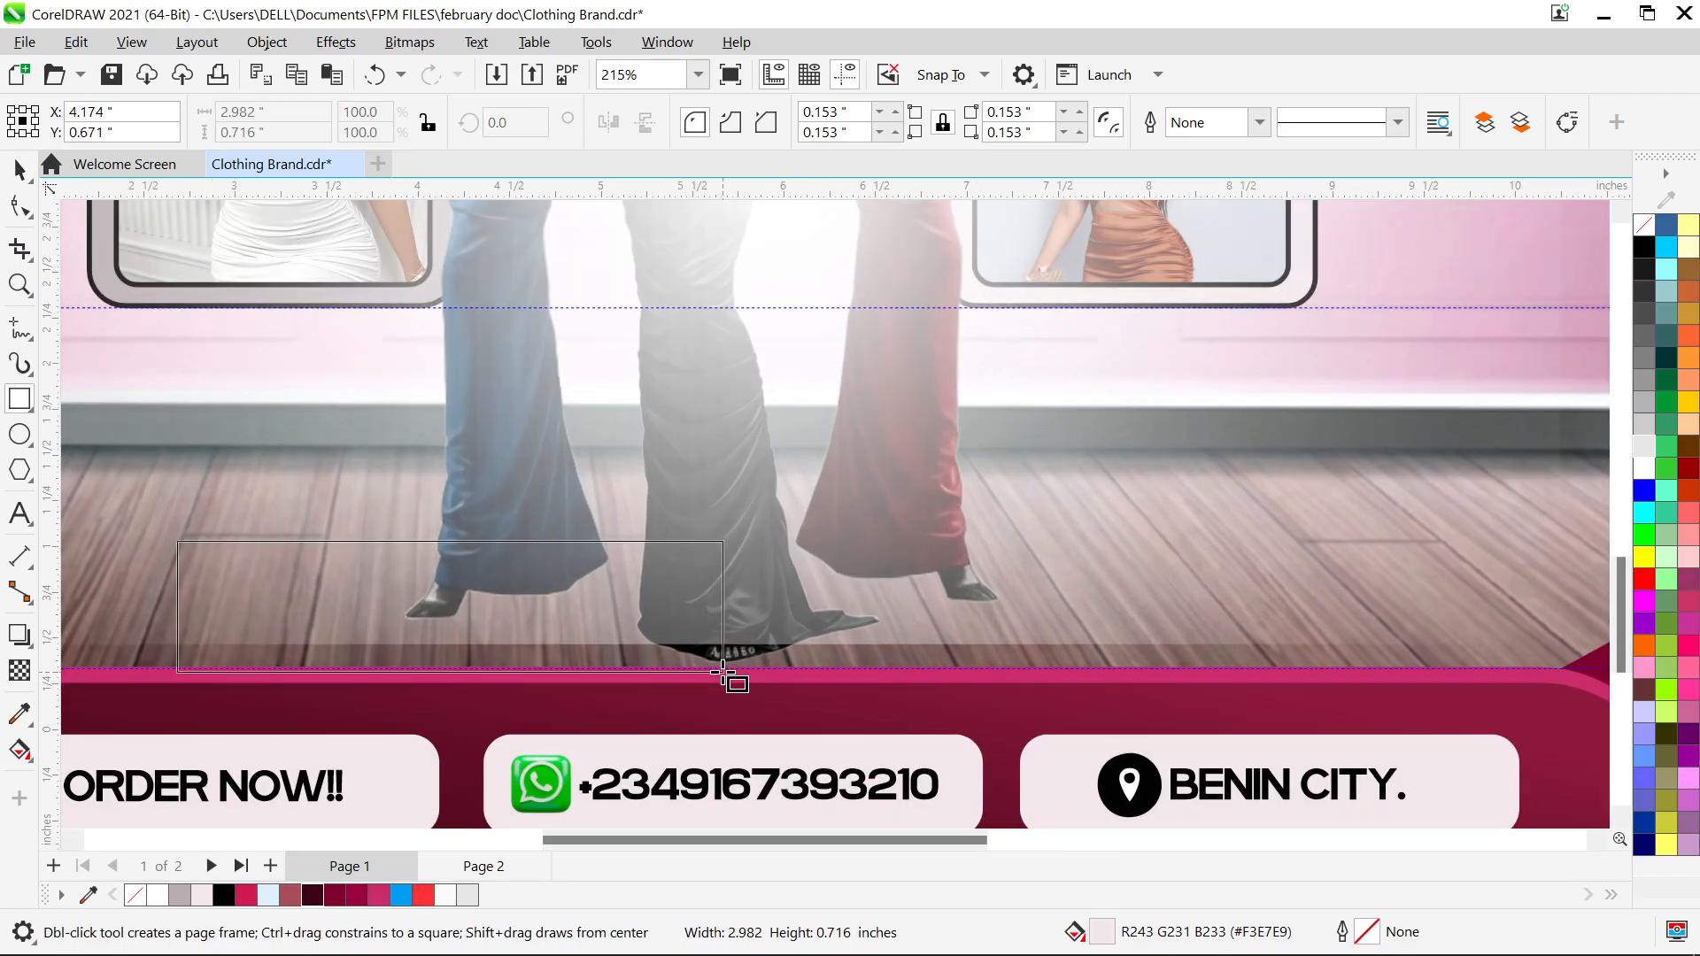
scroll(770, 646, "up", 5)
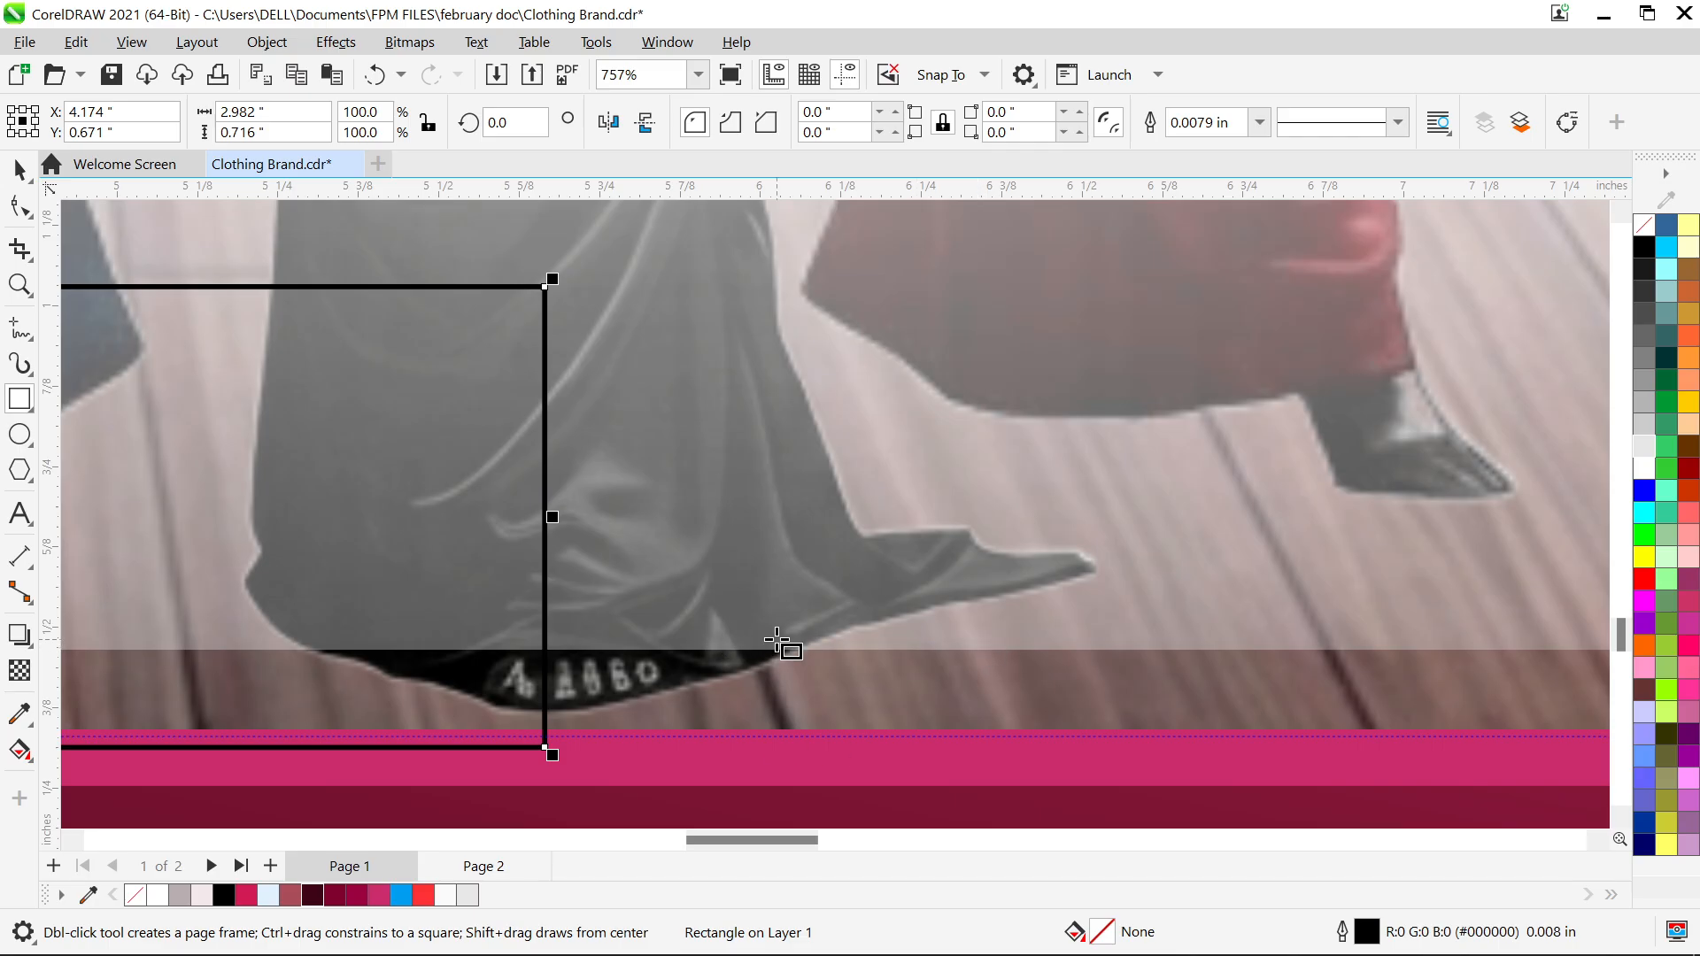
scroll(380, 402, "down", 7)
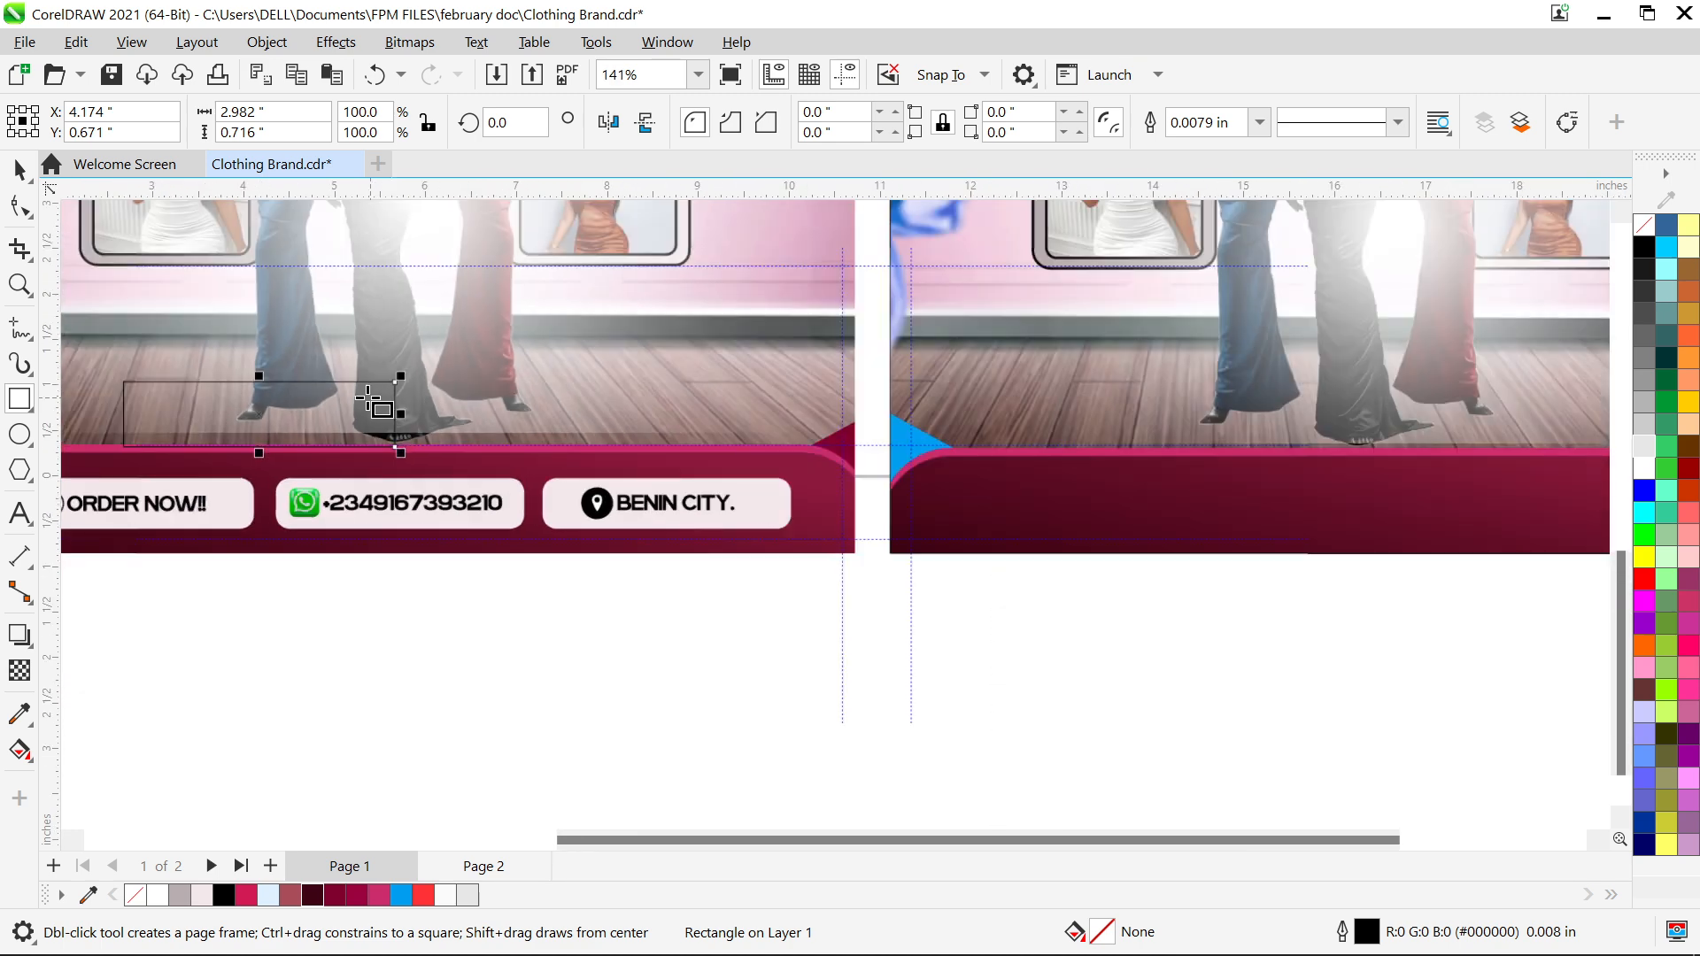
scroll(370, 396, "up", 4)
key("F10")
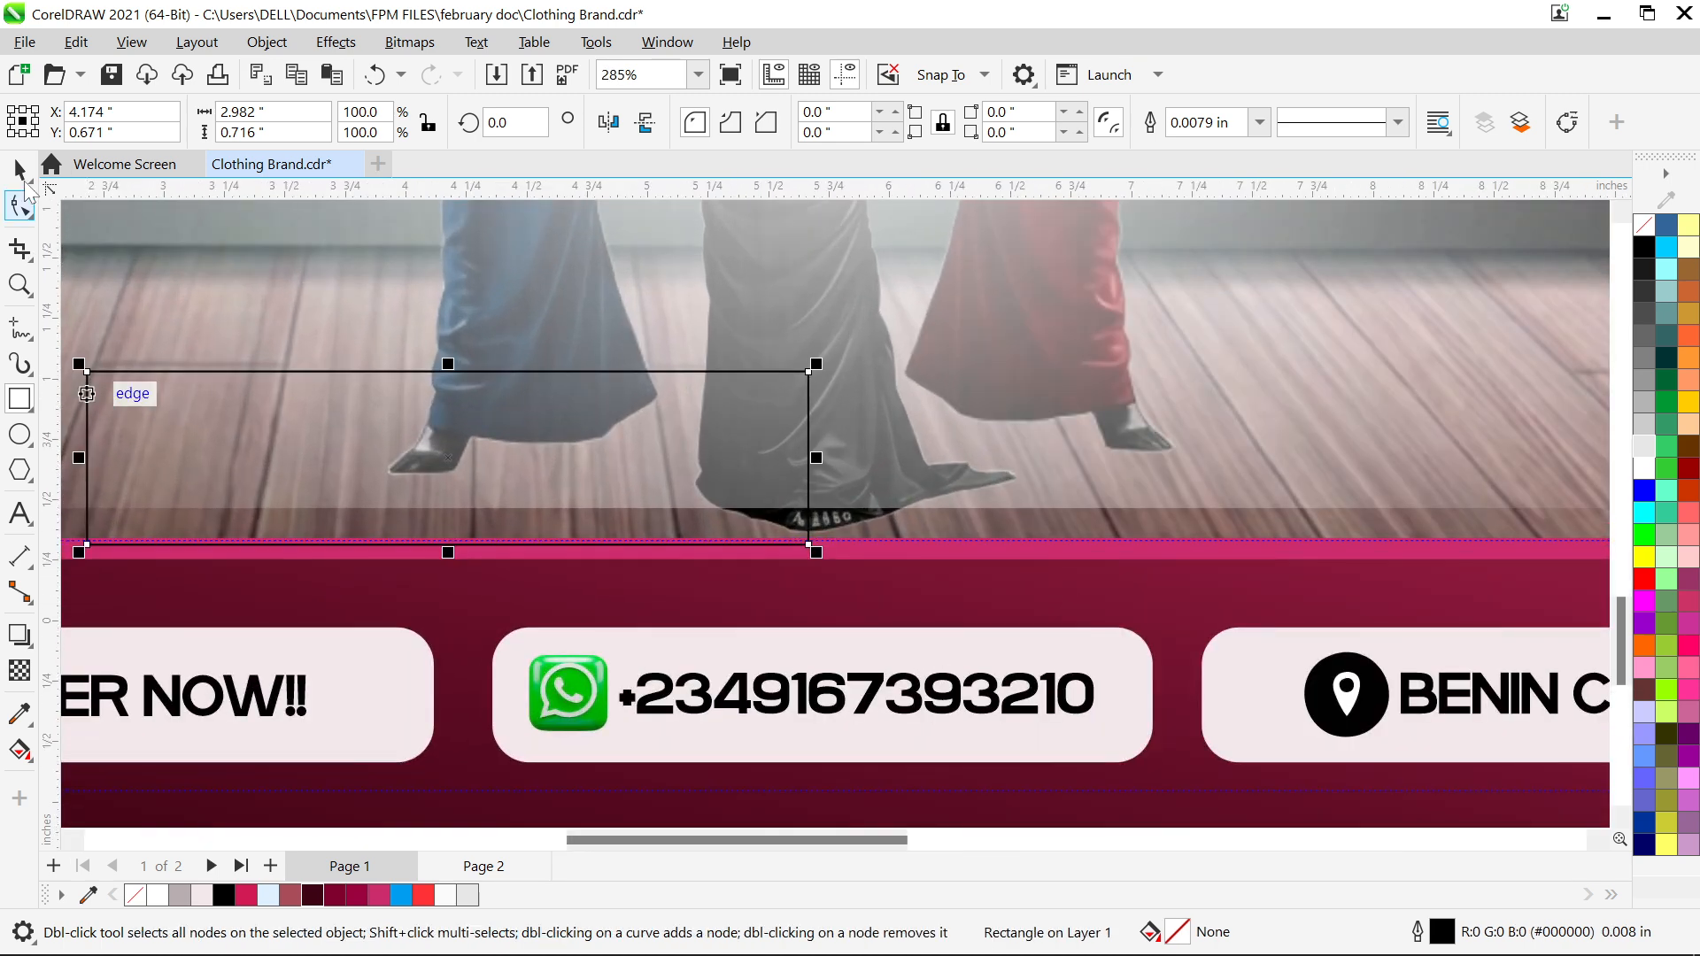
left_click_drag(88, 372, 124, 383)
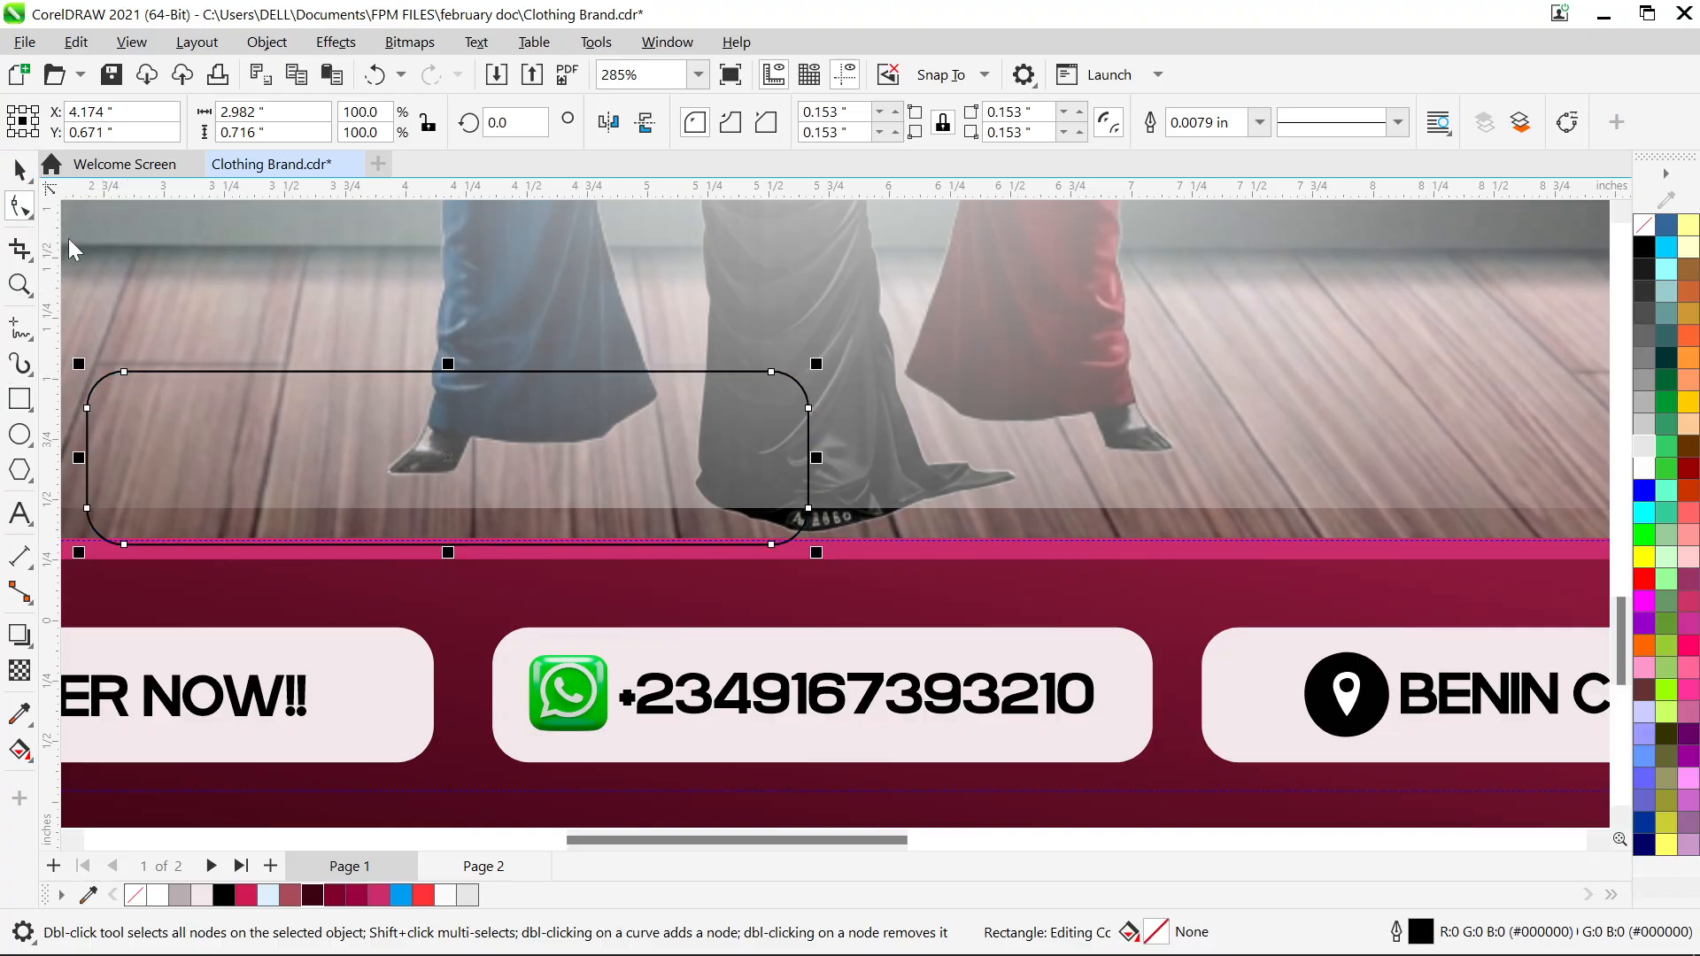
left_click(18, 170)
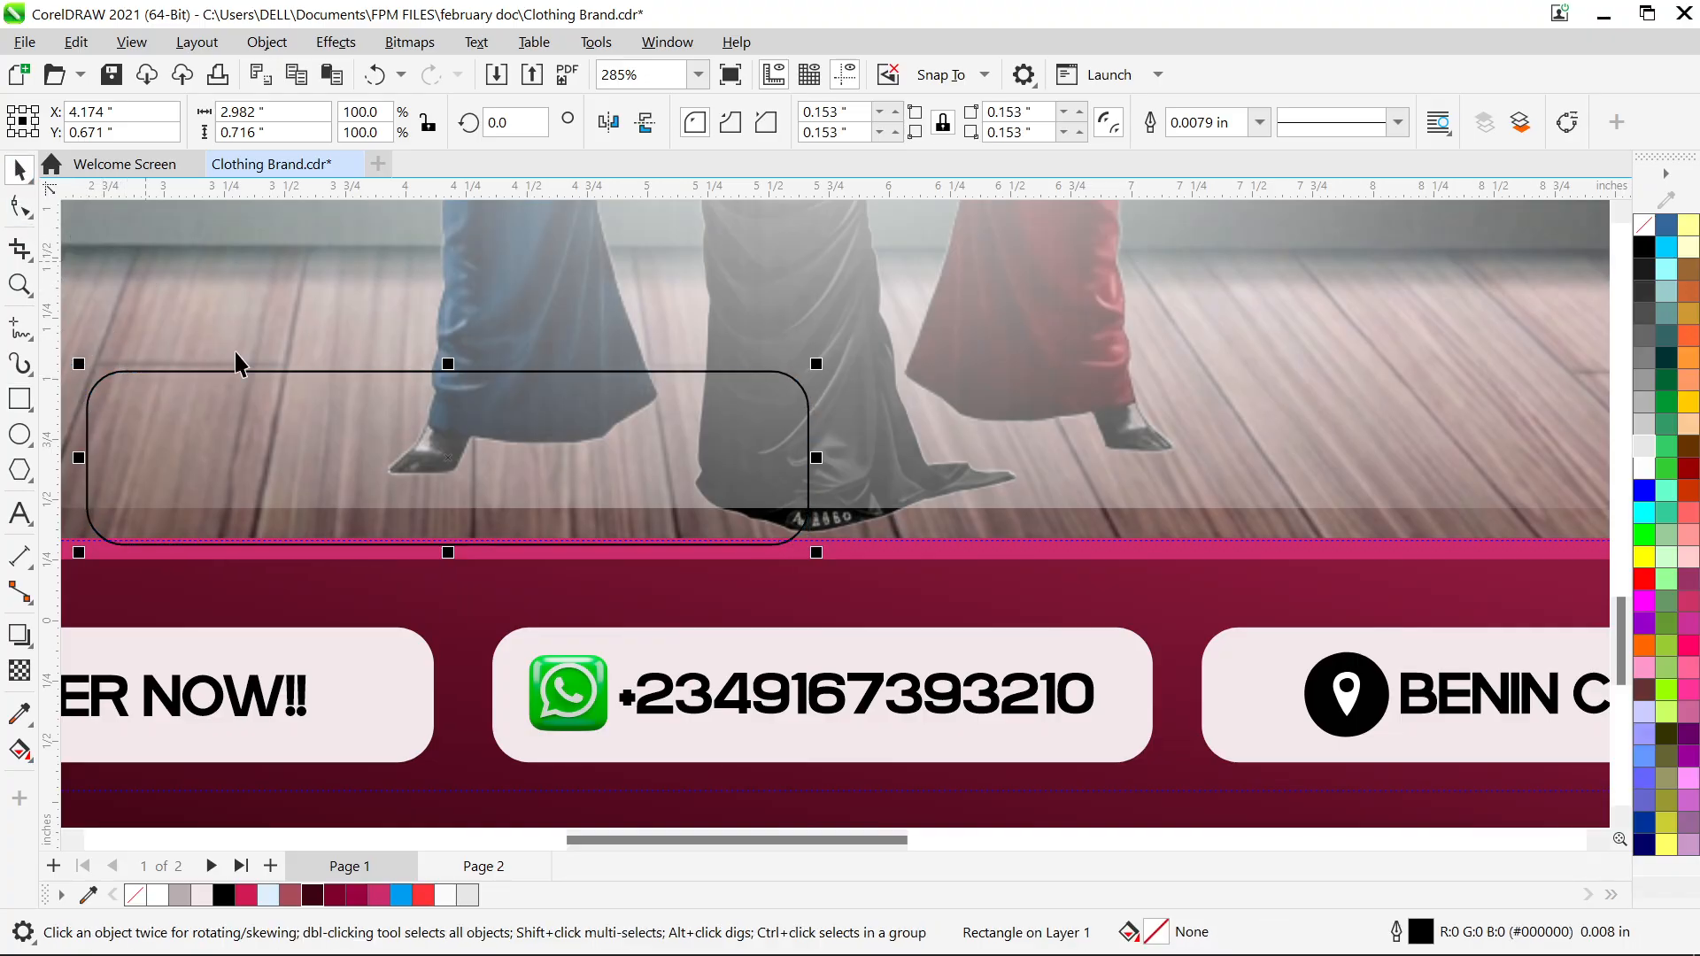
left_click(201, 895)
key("Delete")
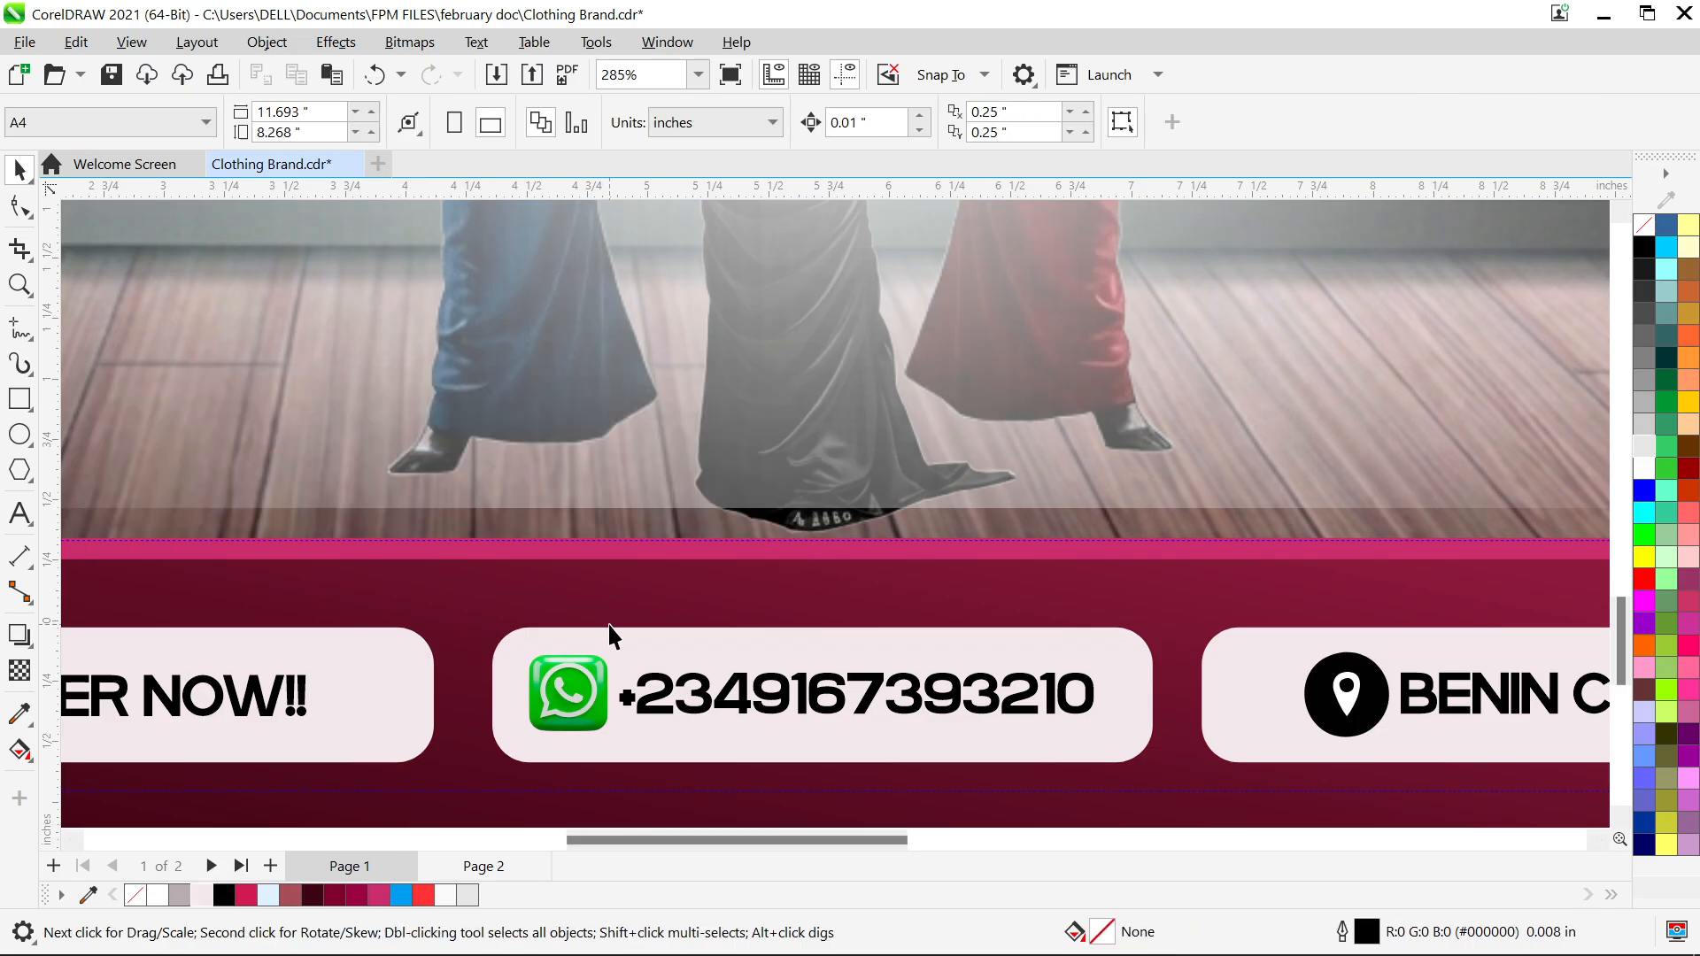
Nudge the white glow inside the original flyer's PowerClip down to Y 3.955 inches and finish editing it
key("F4")
double_click(607, 668)
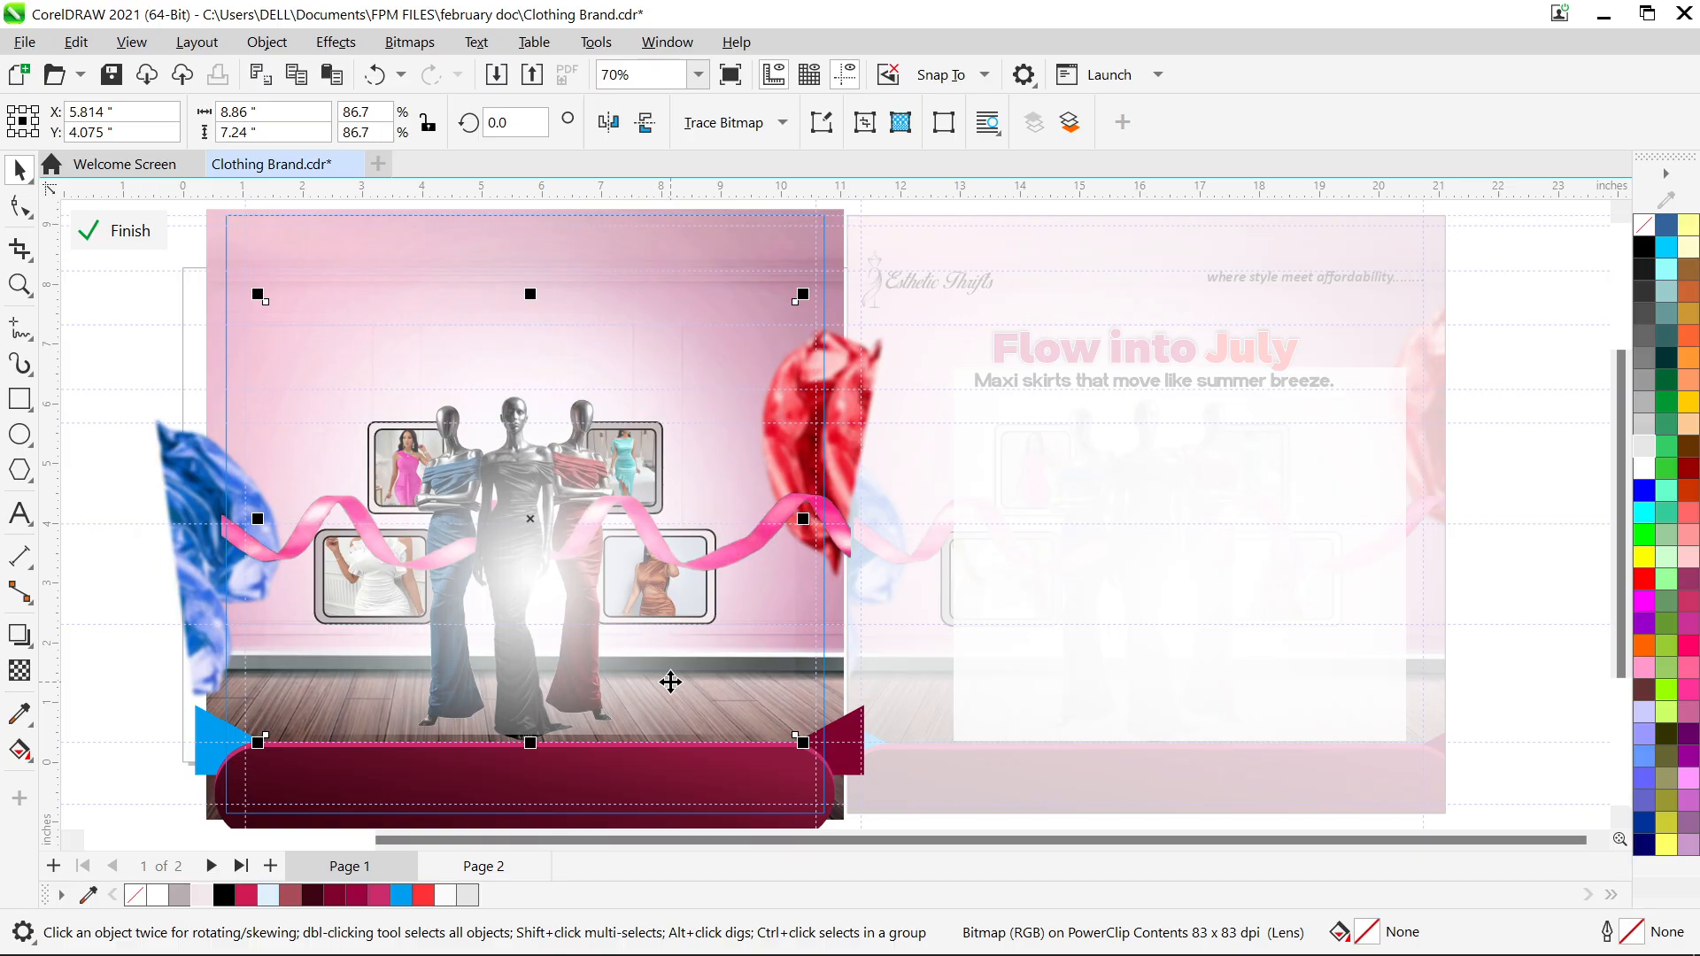
key("Down")
key("Down")
key("Down")
key("Down")
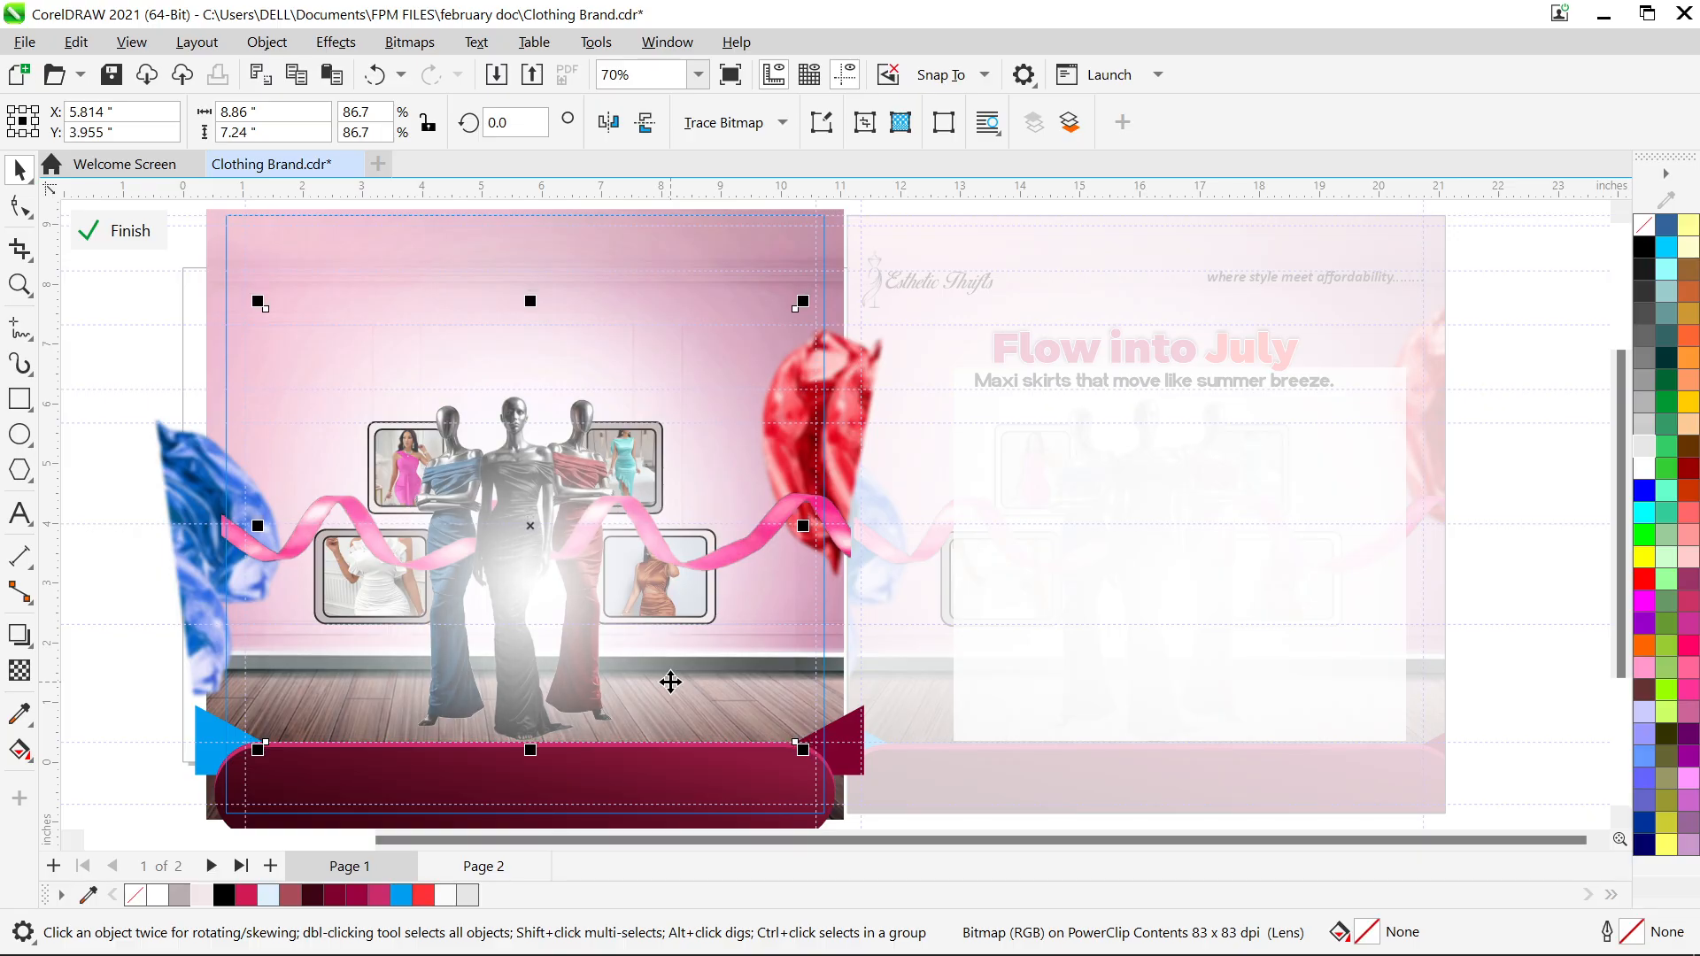
right_click(663, 679)
left_click(779, 213)
scroll(547, 818, "up", 5)
scroll(617, 752, "up", 2)
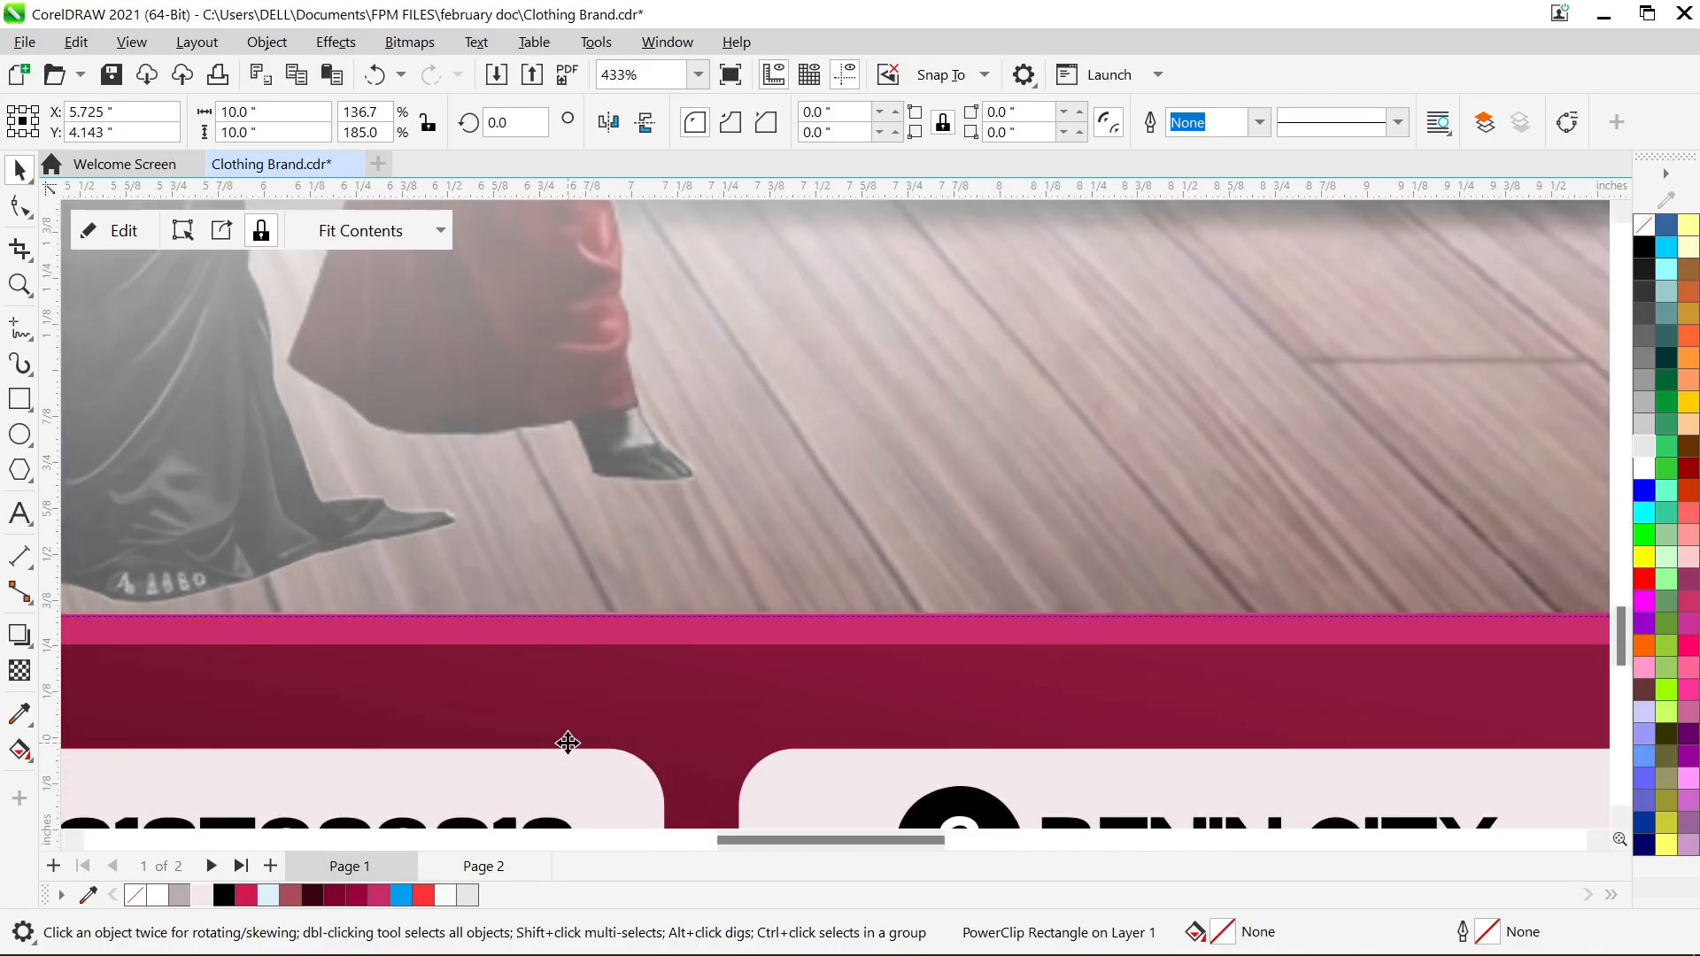
Nudge the white glow inside the recreated flyer's PowerClip down to Y 3.427 inches and finish editing it
scroll(567, 742, "down", 2)
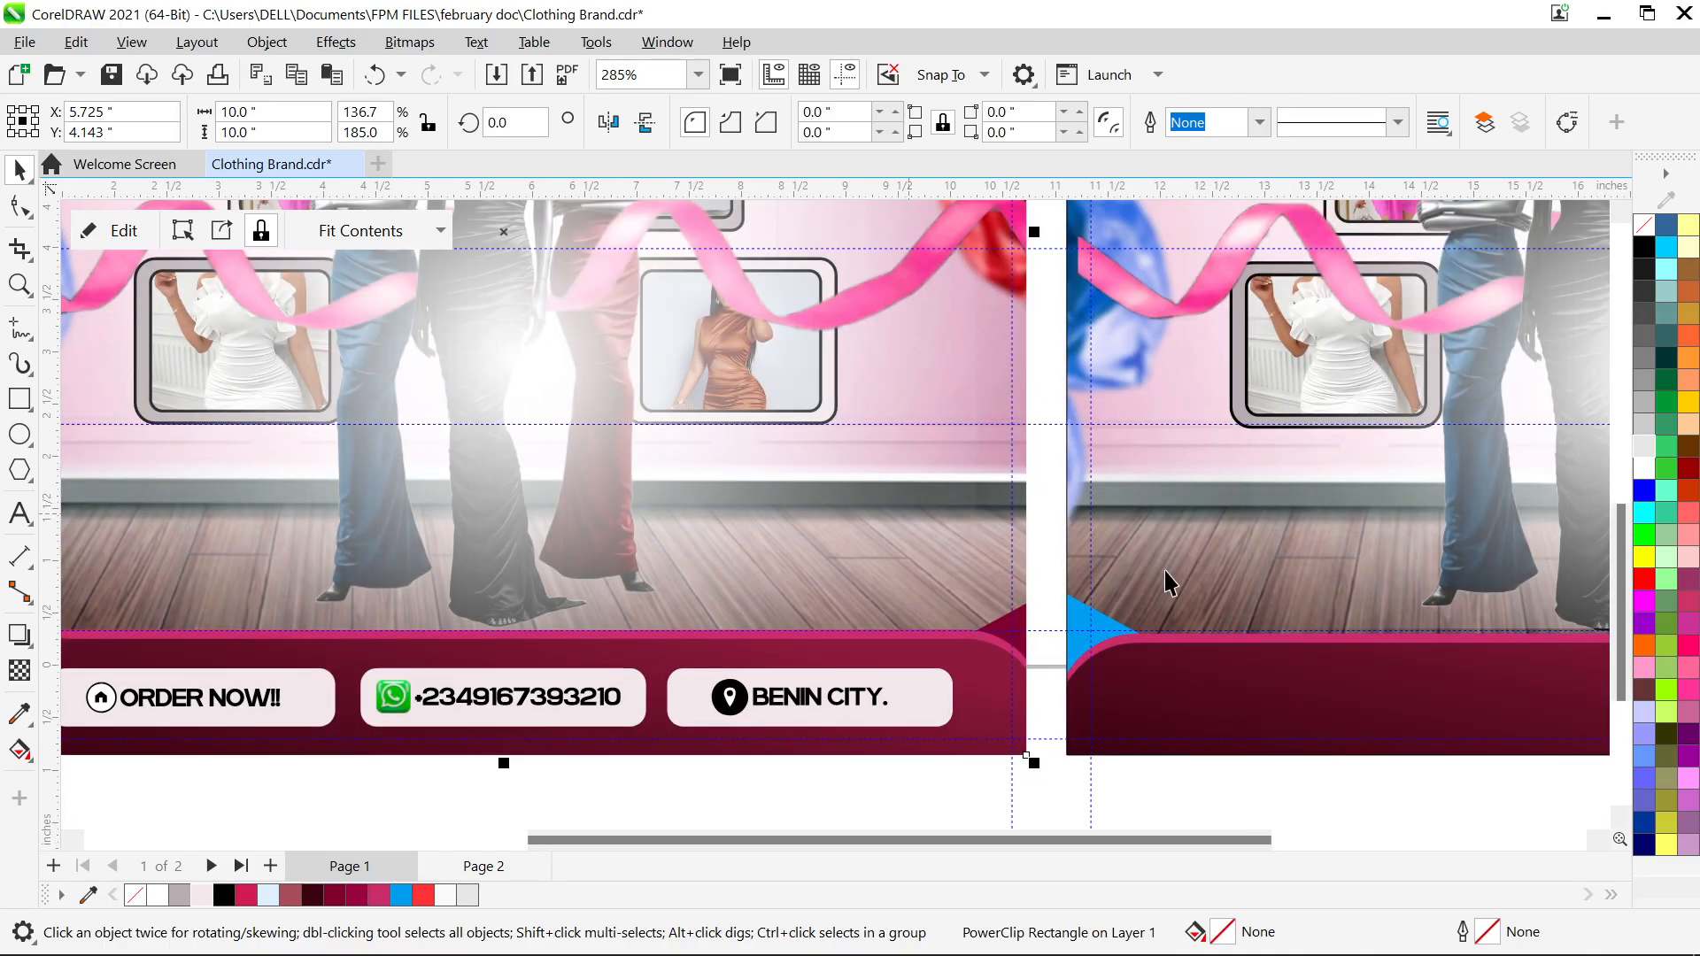
scroll(1482, 610, "up", 4)
double_click(1438, 614)
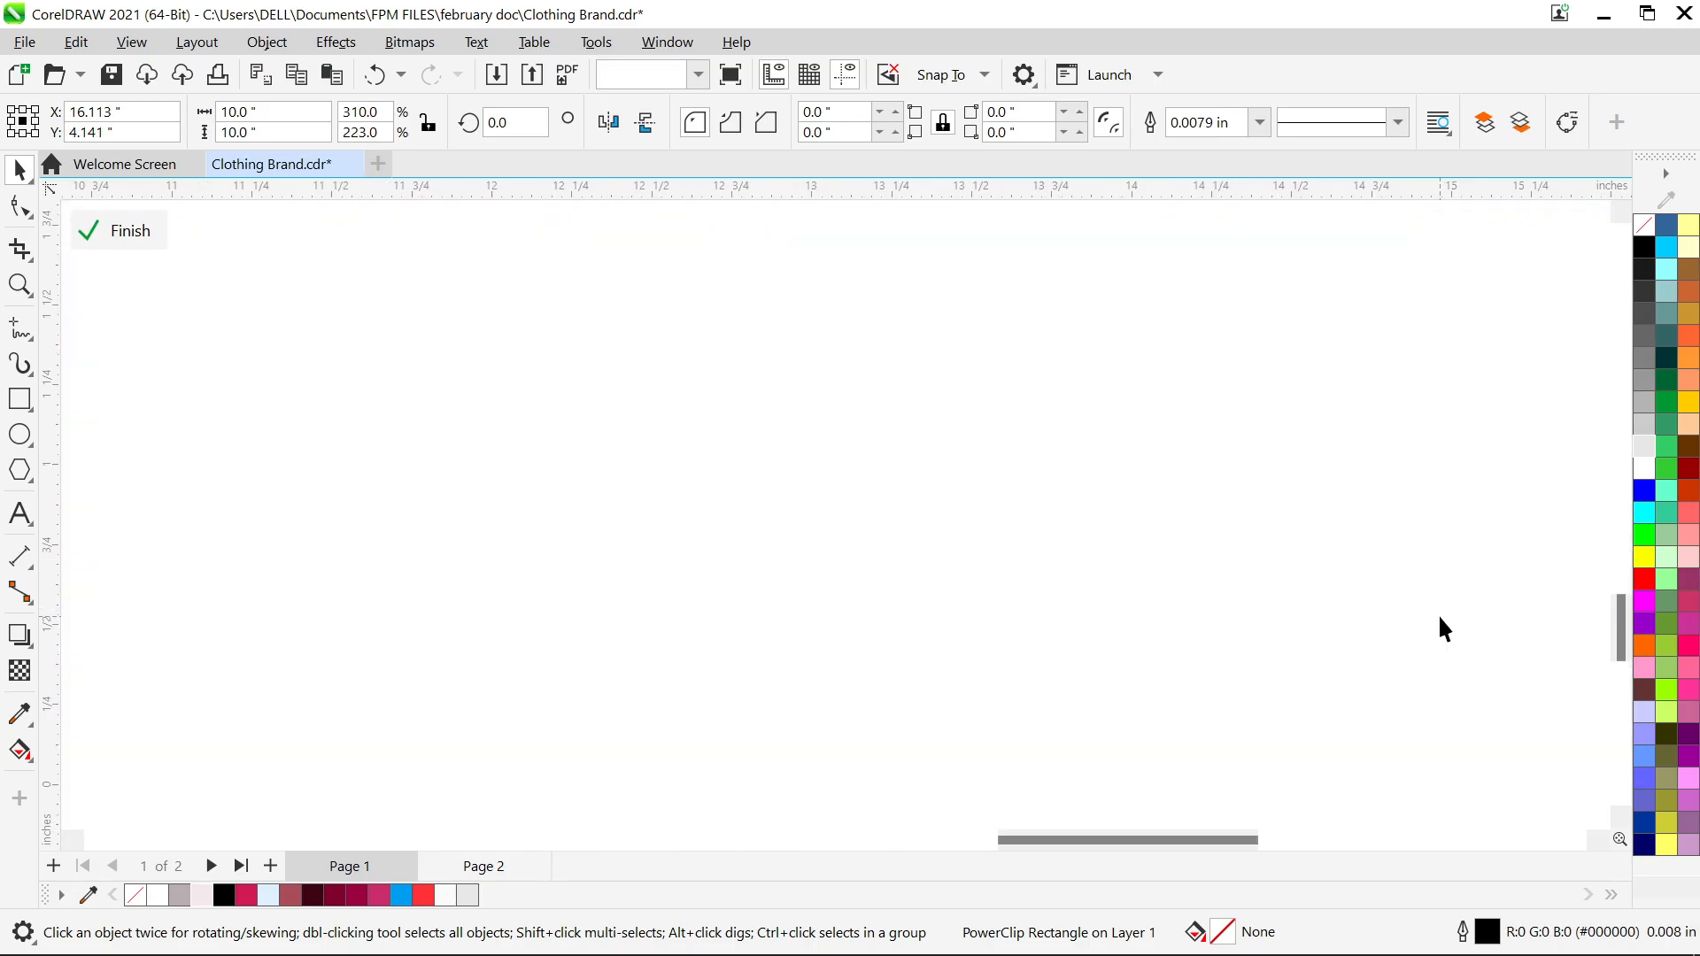
left_click(1195, 622)
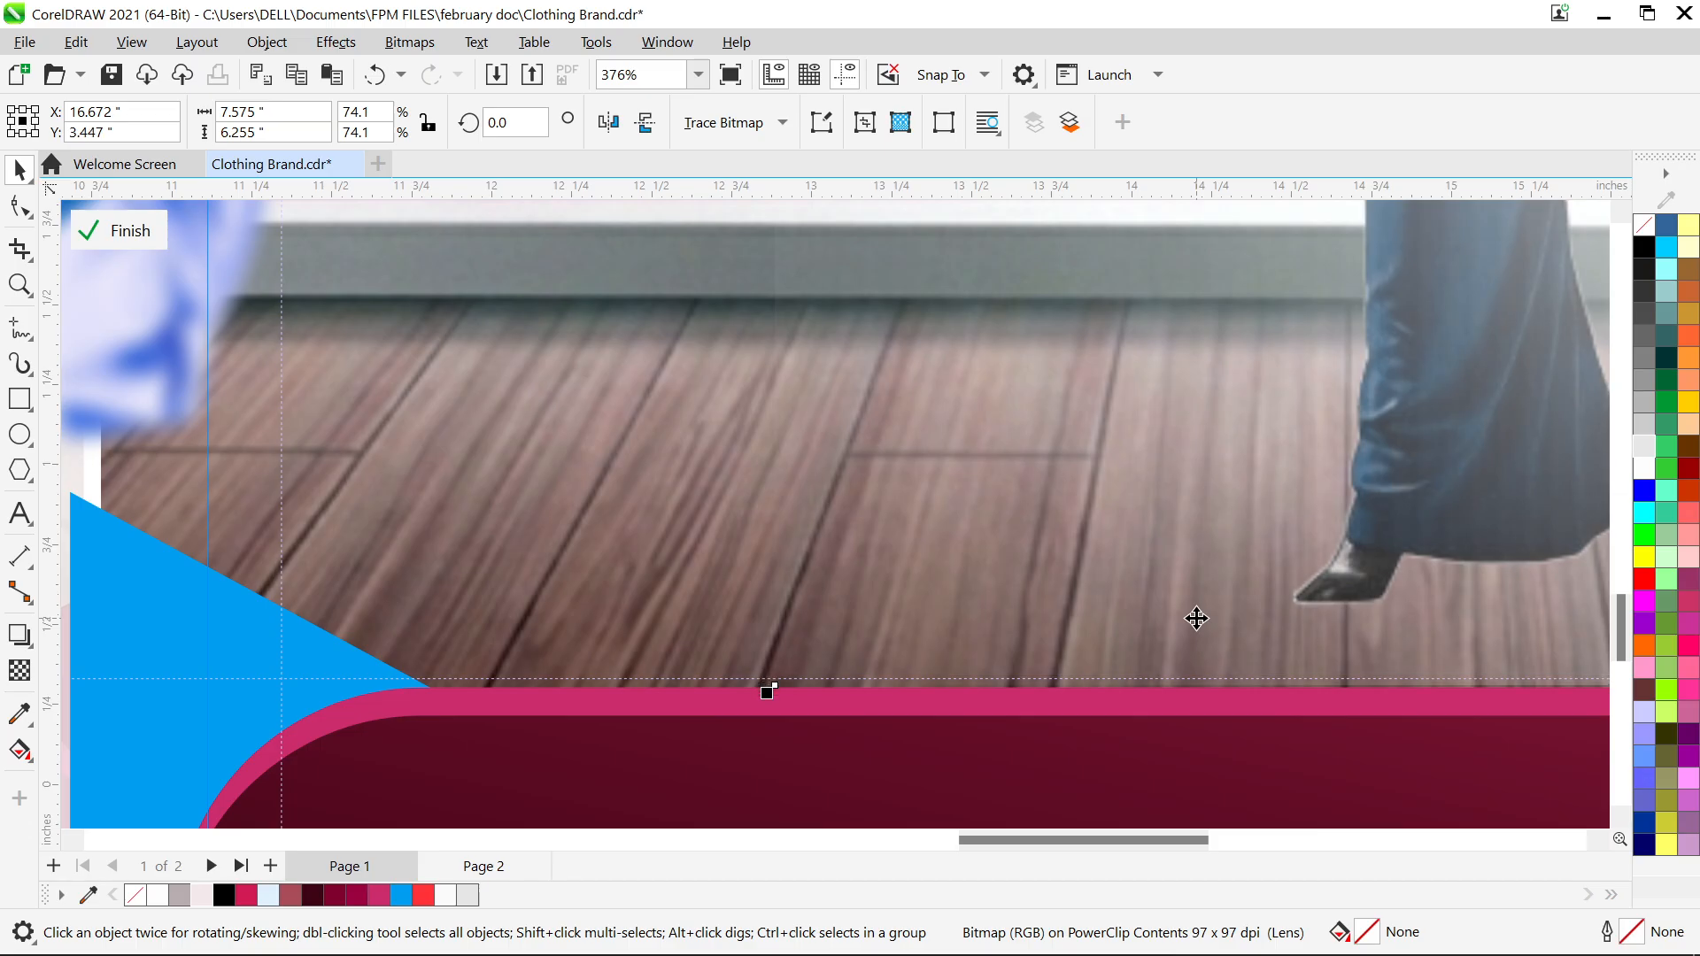
key("Up")
right_click(1195, 618)
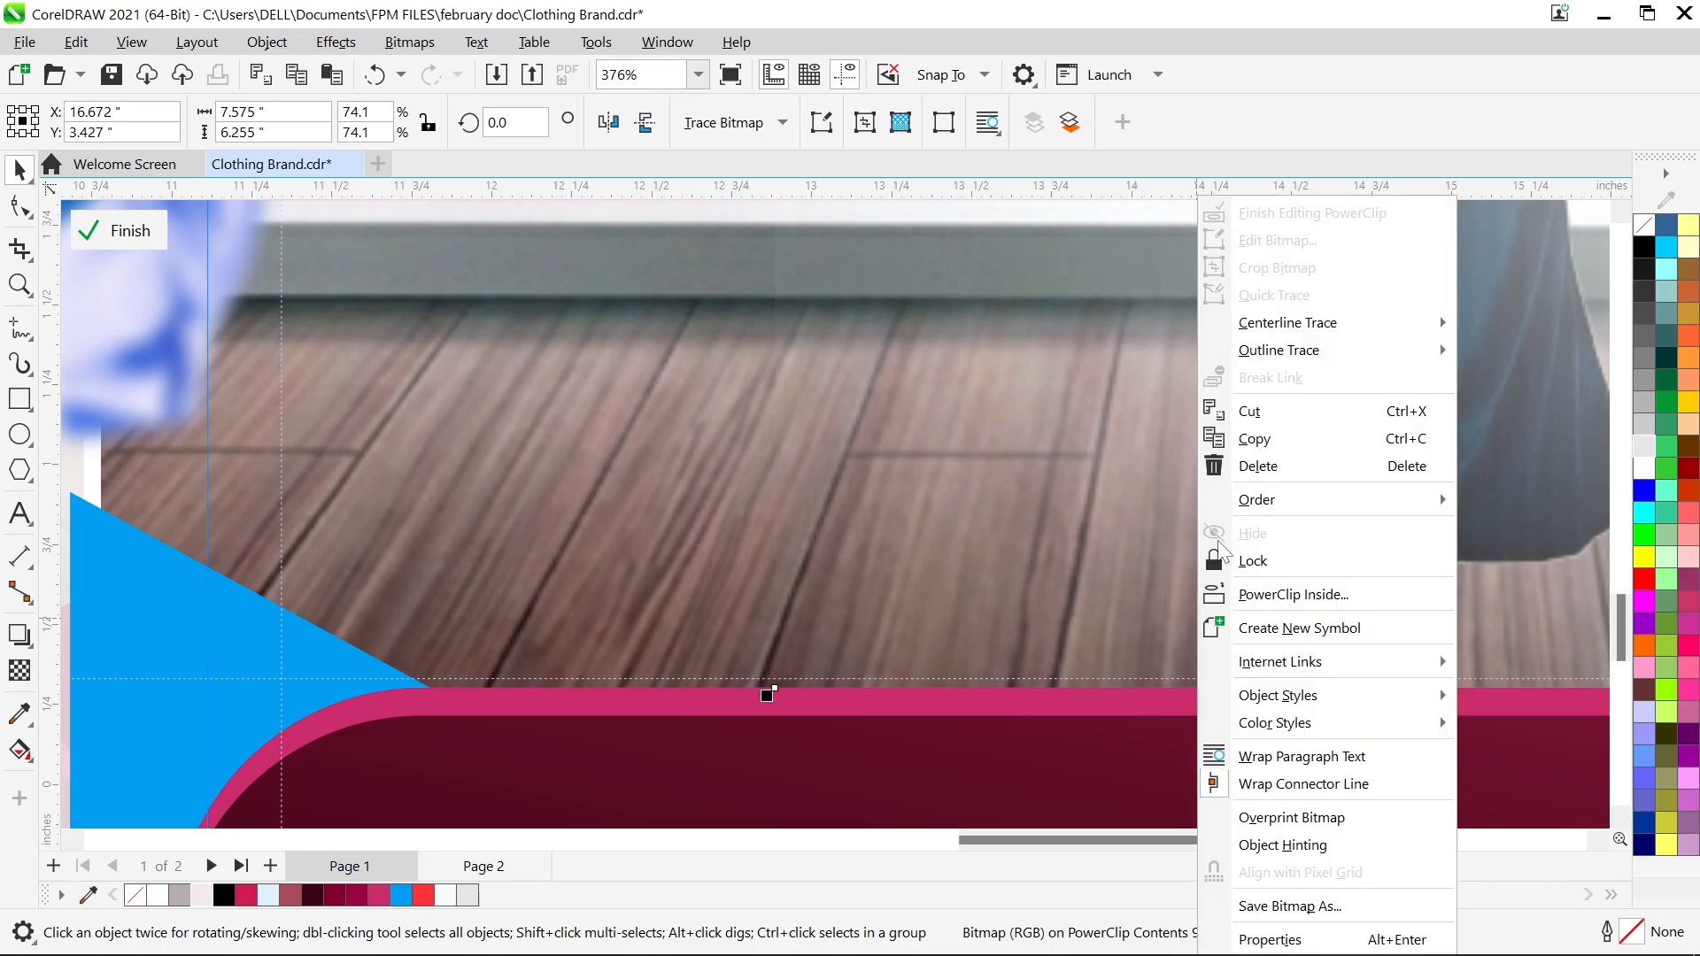
left_click(1295, 209)
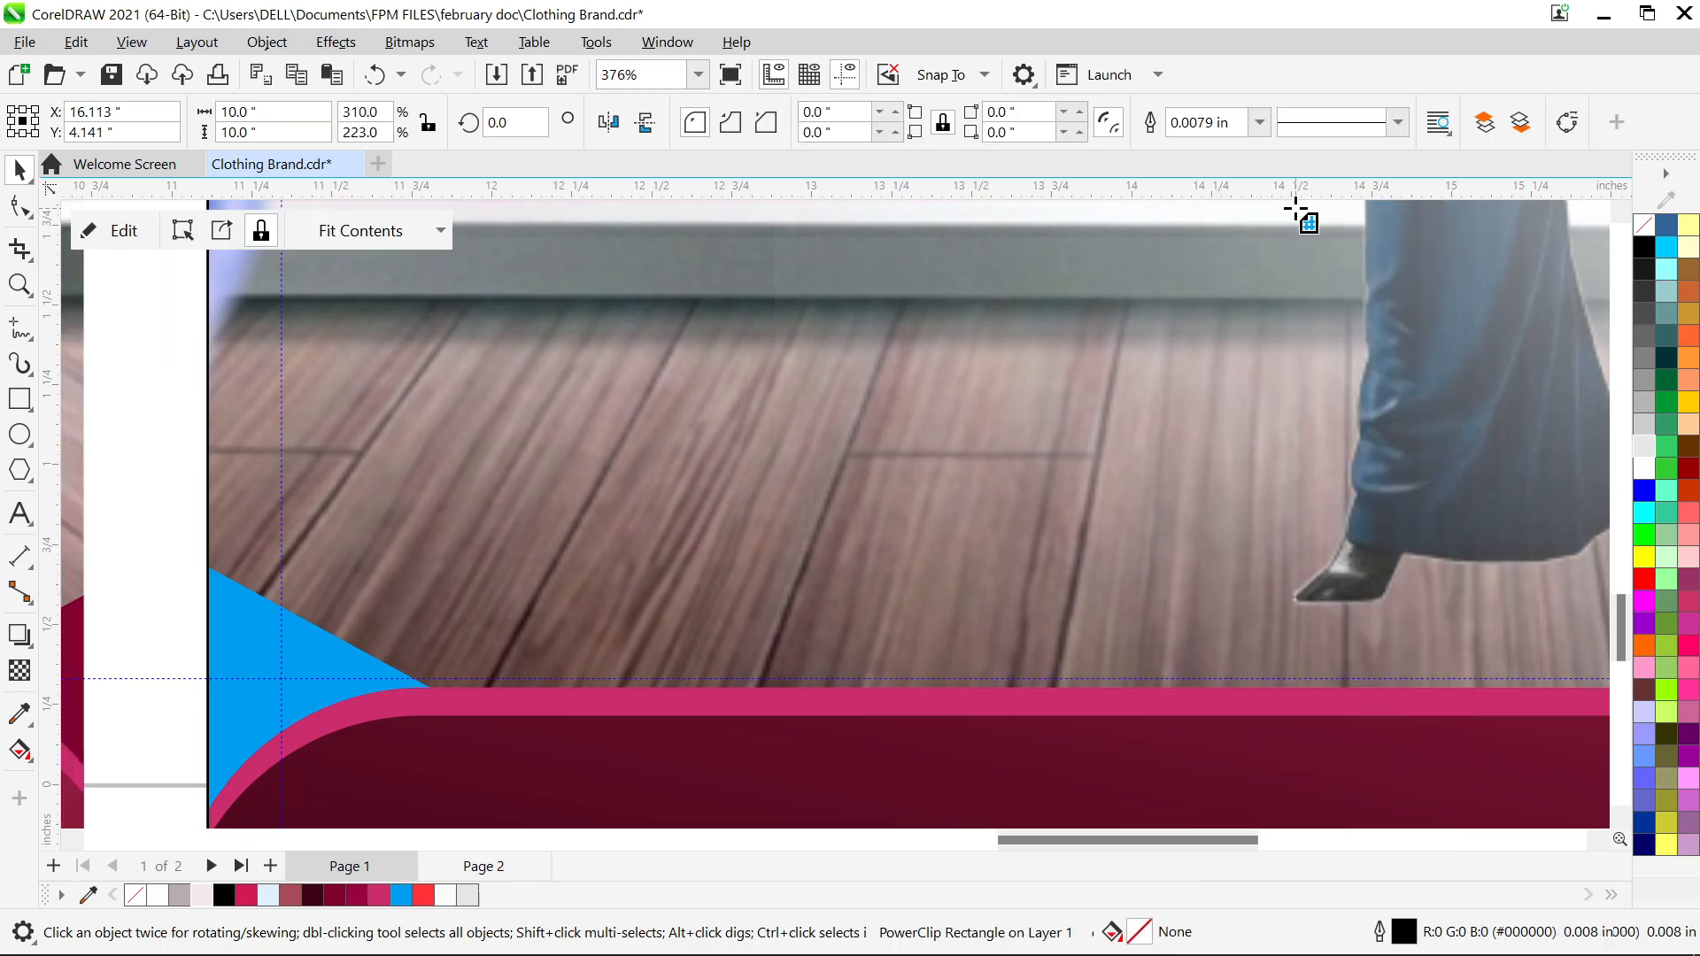
key("d")
key("space")
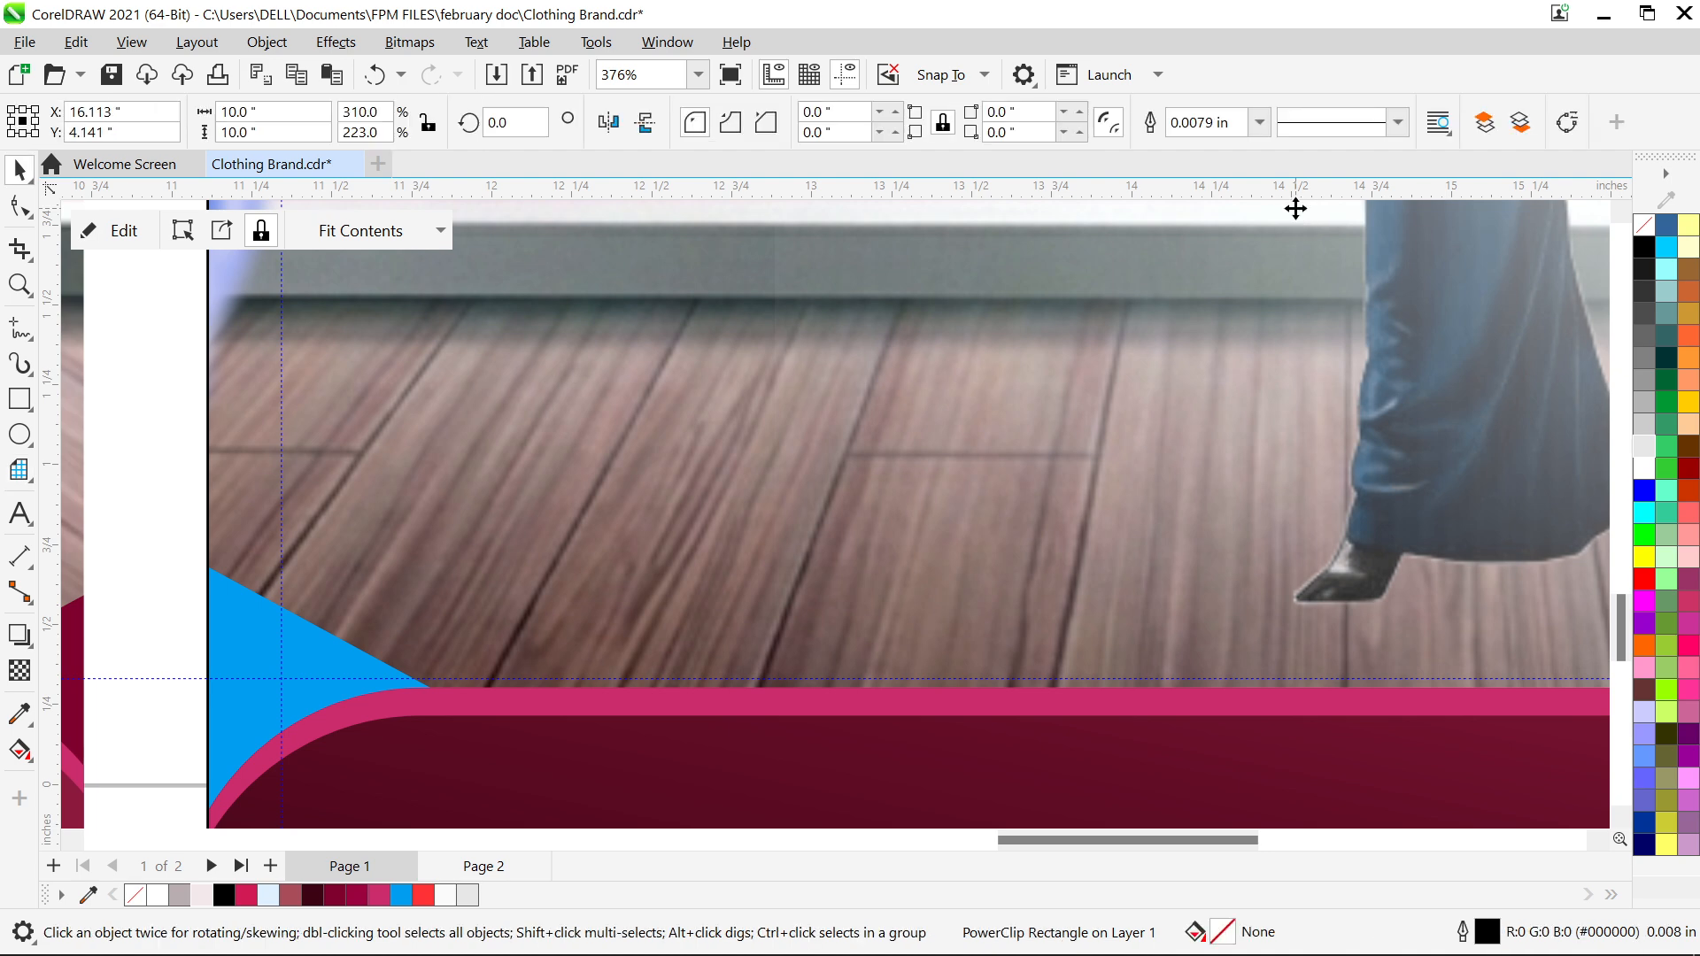
key("F4")
Group the three contact buttons with their icons and text in the original flyer's footer
left_click(1571, 703)
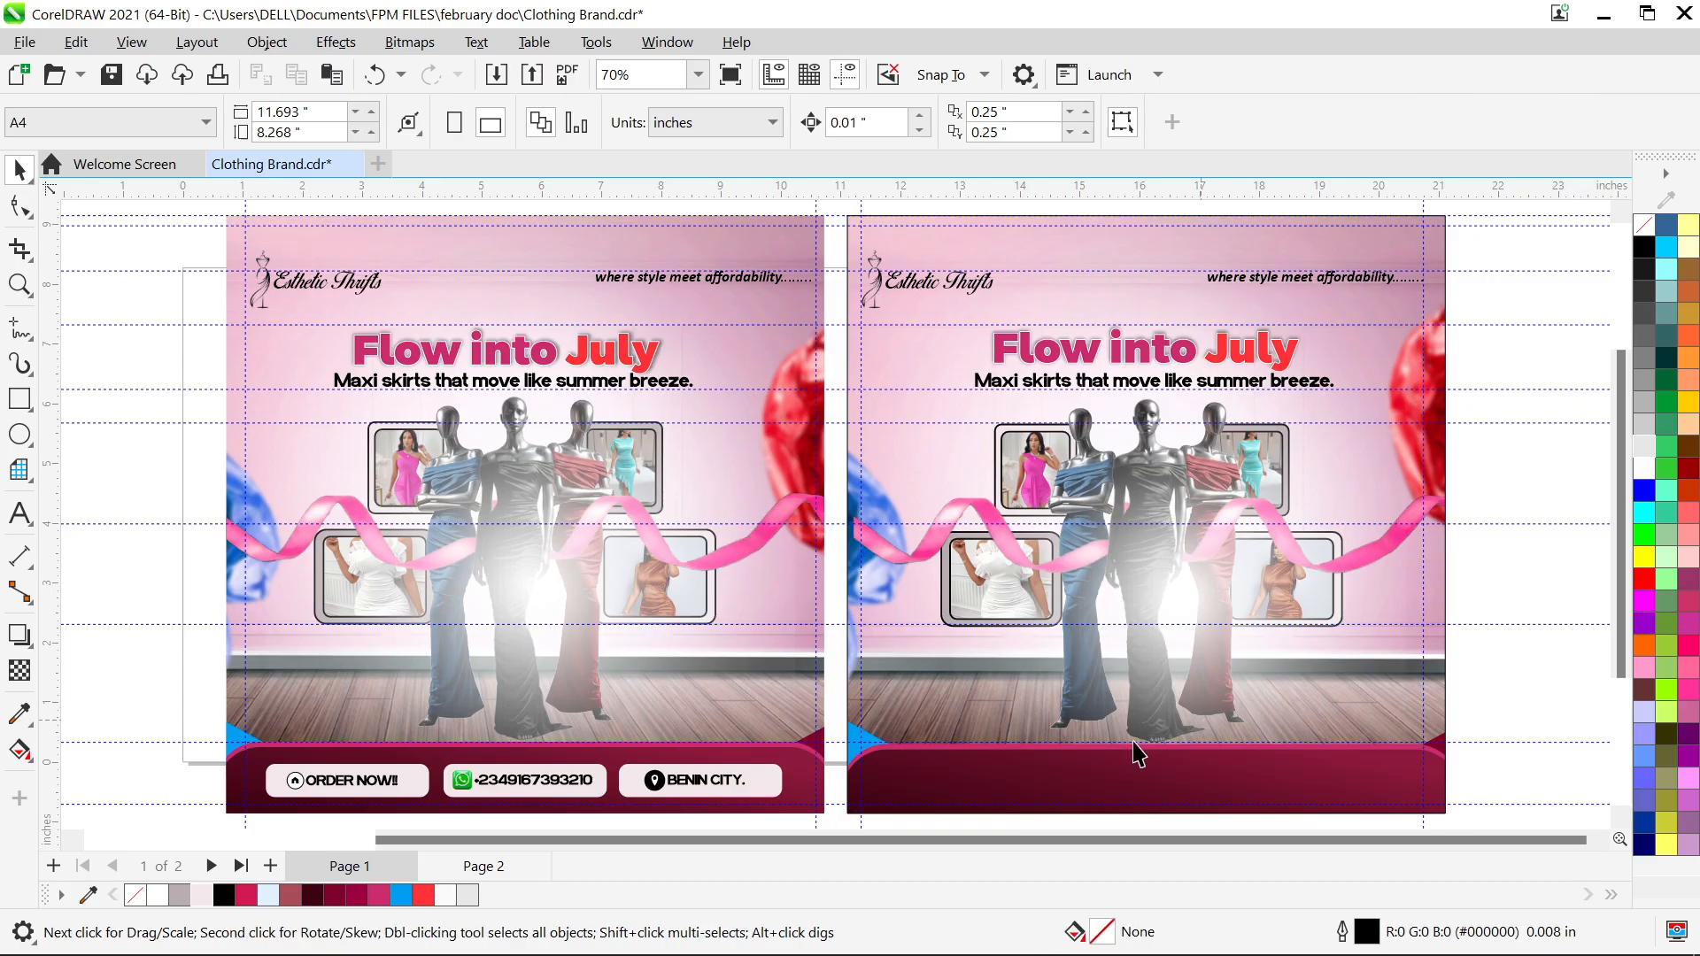
scroll(563, 812, "down", 1)
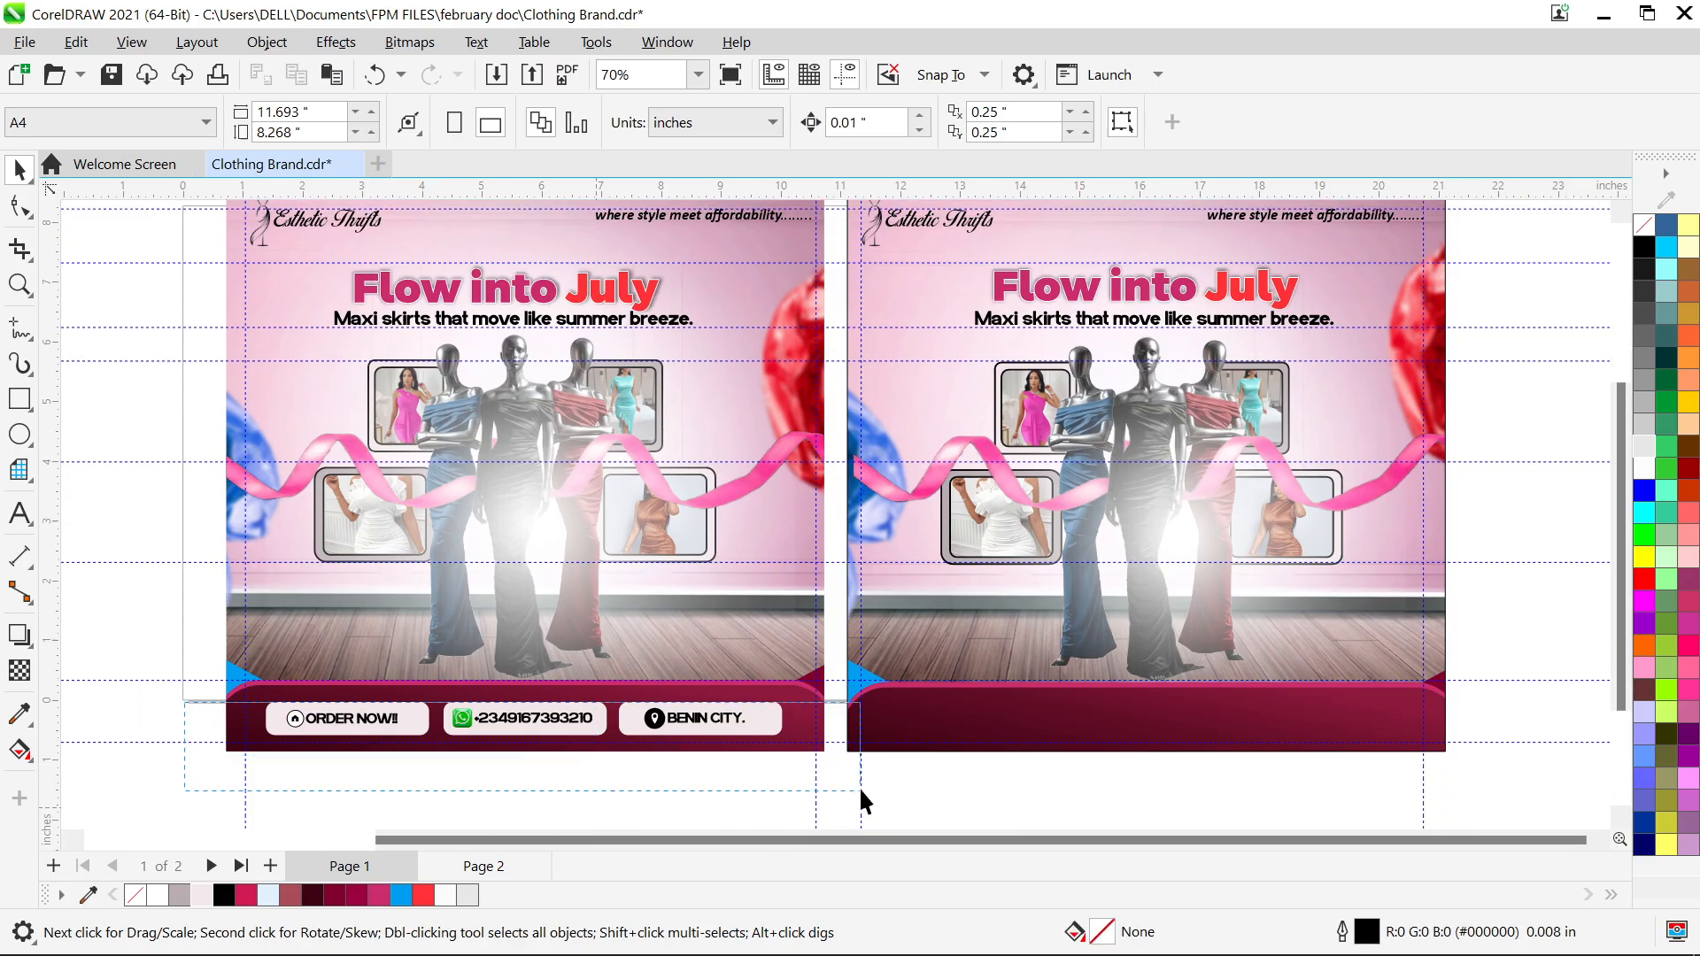
left_click(575, 722)
left_click(620, 800)
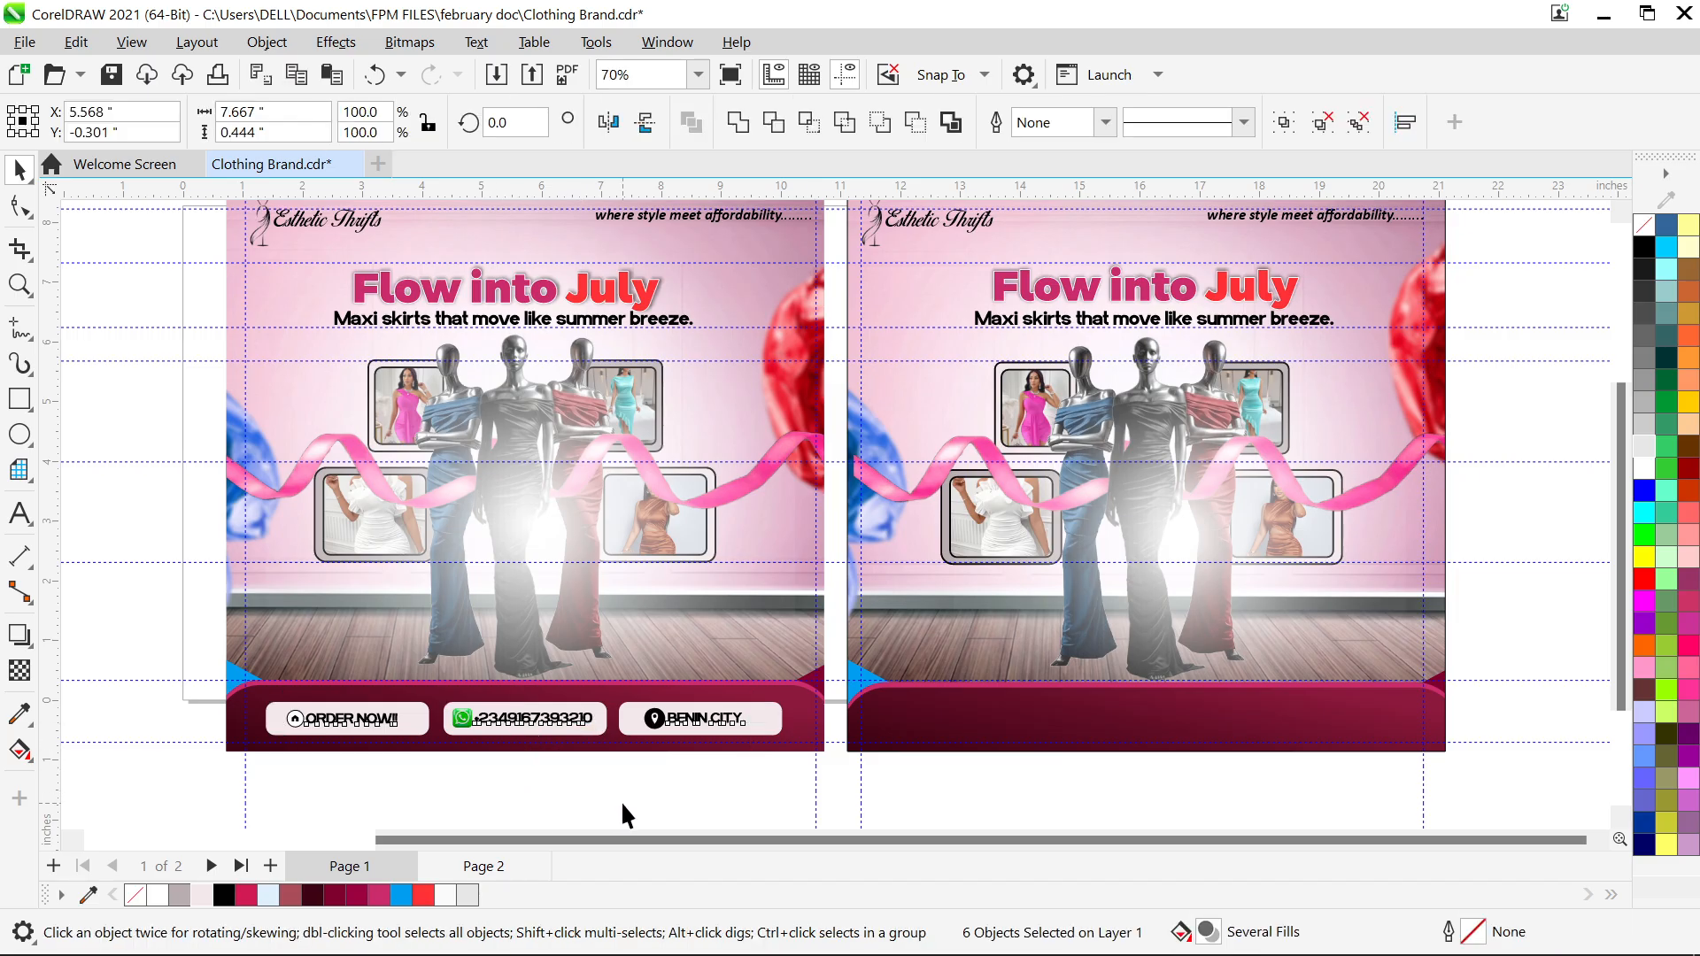
left_click_drag(666, 752, 207, 688)
key("ctrl+g")
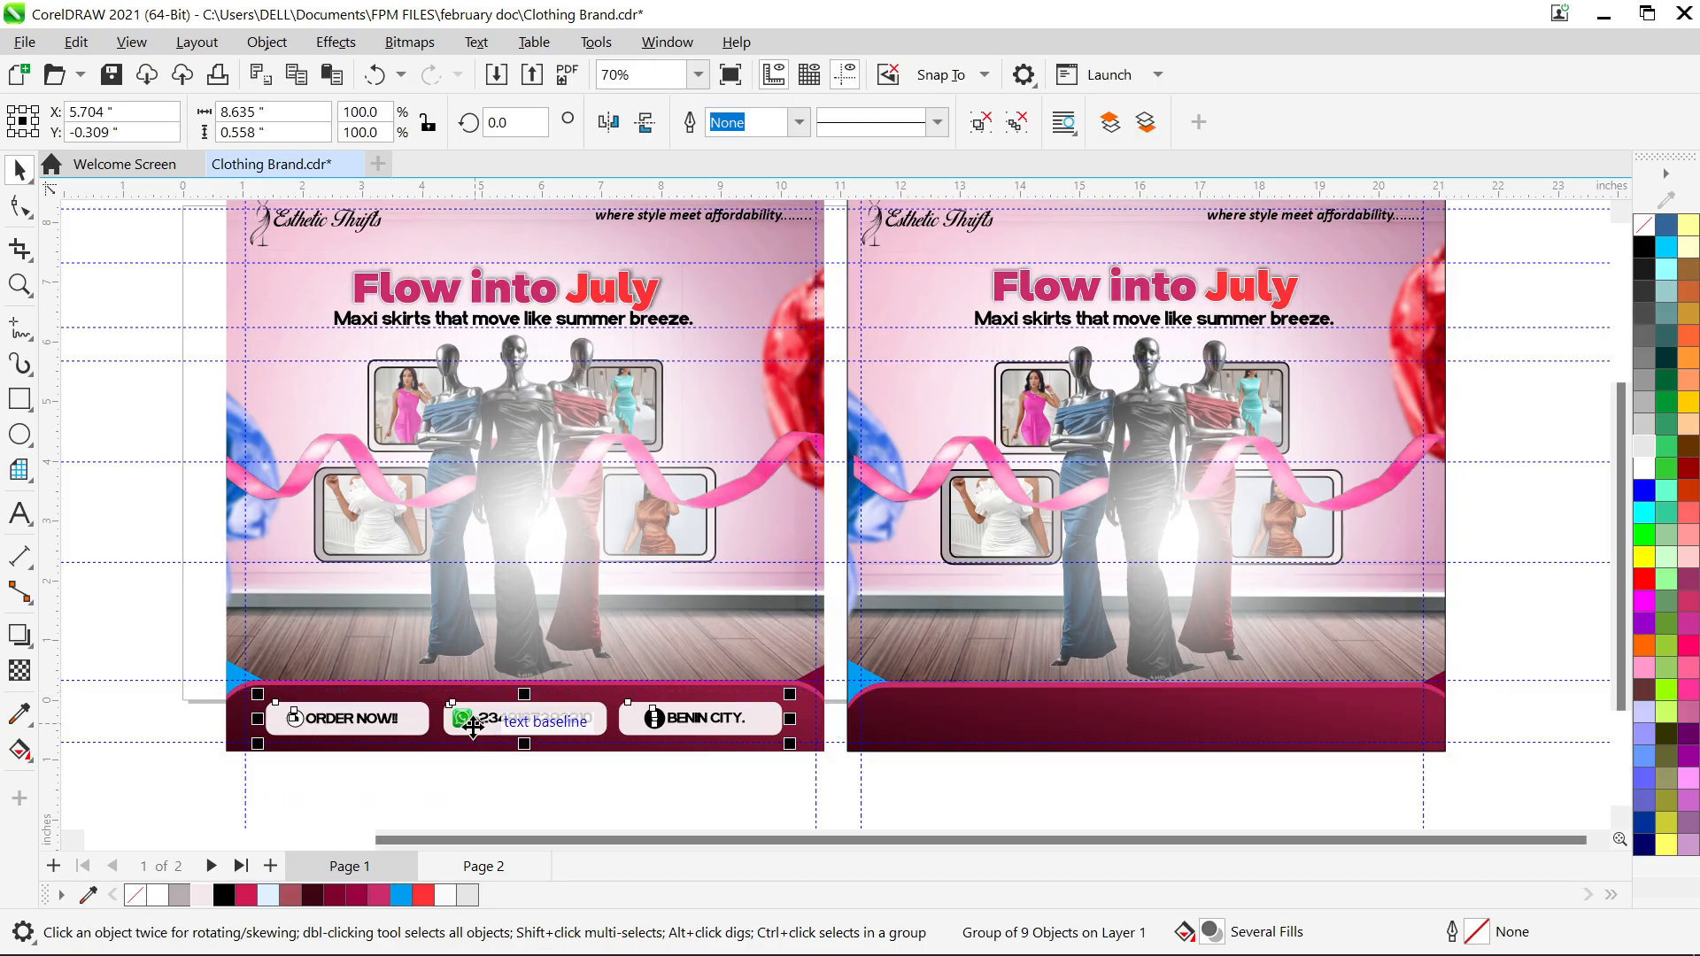
Copy the grouped contact buttons onto the recreated flyer's maroon footer at X 15.931, Y -0.309 inches
left_click_drag(524, 717, 1159, 735)
left_click_drag(1137, 721, 1137, 719)
scroll(1137, 719, "up", 1)
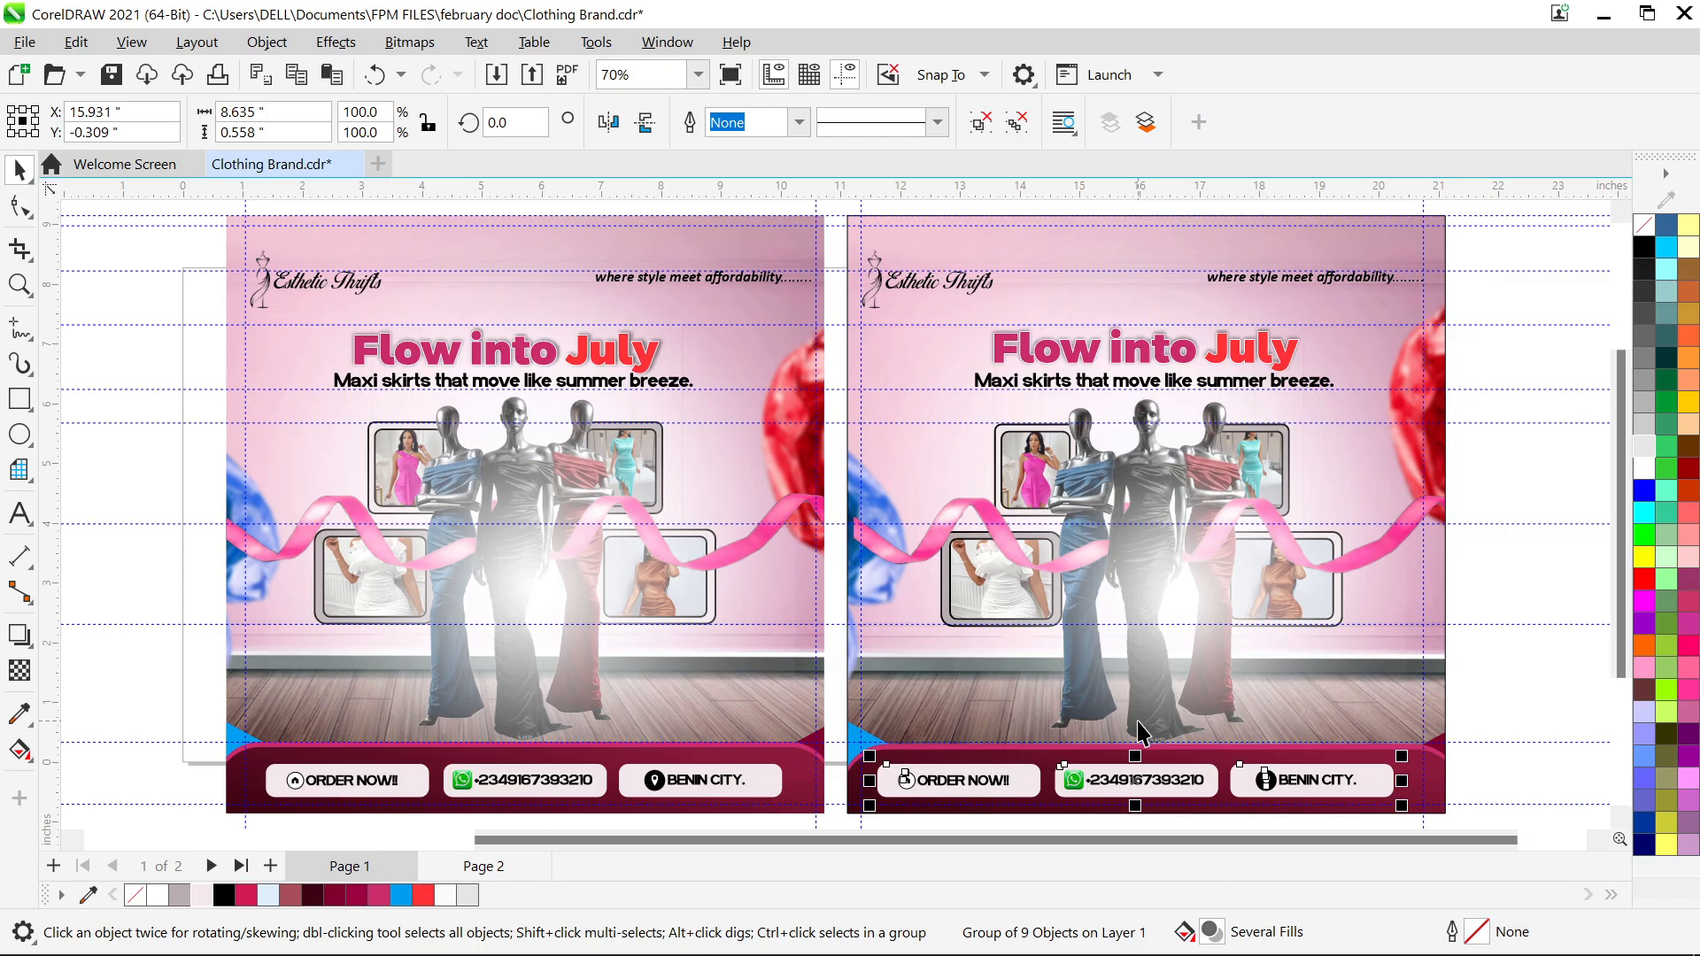
key("F9")
key("F9")
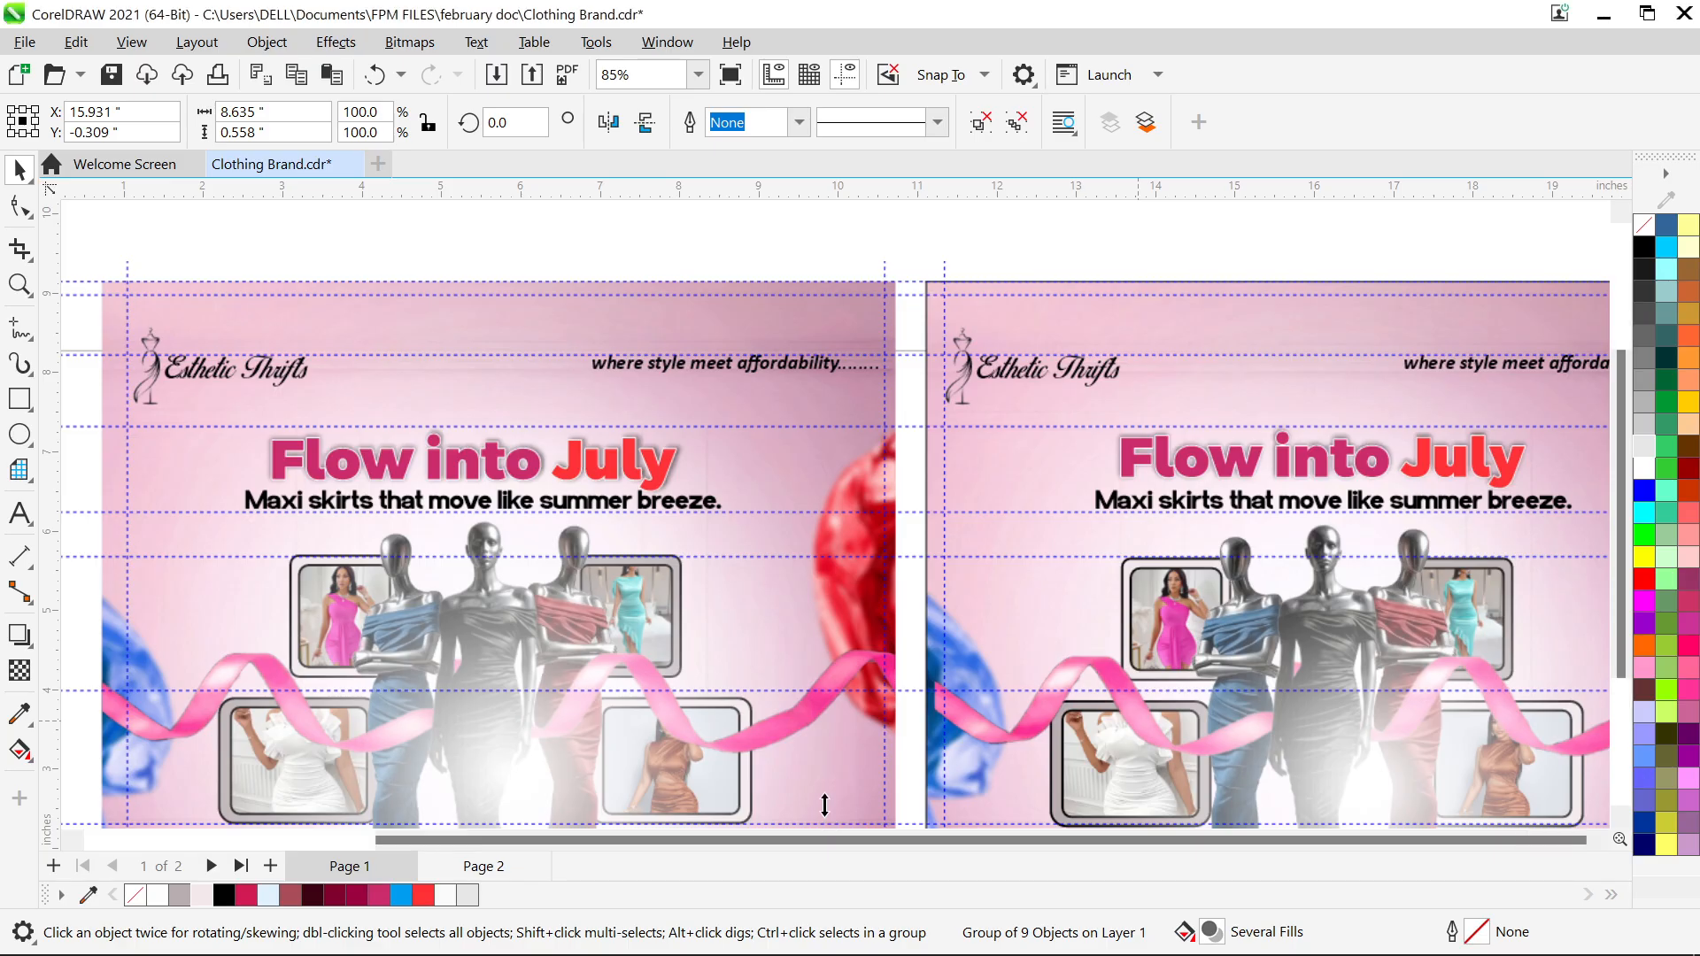
Remove the black outline from the recreated flyer's PowerClip frame by setting its outline width to None
key("F4")
left_click(1250, 251)
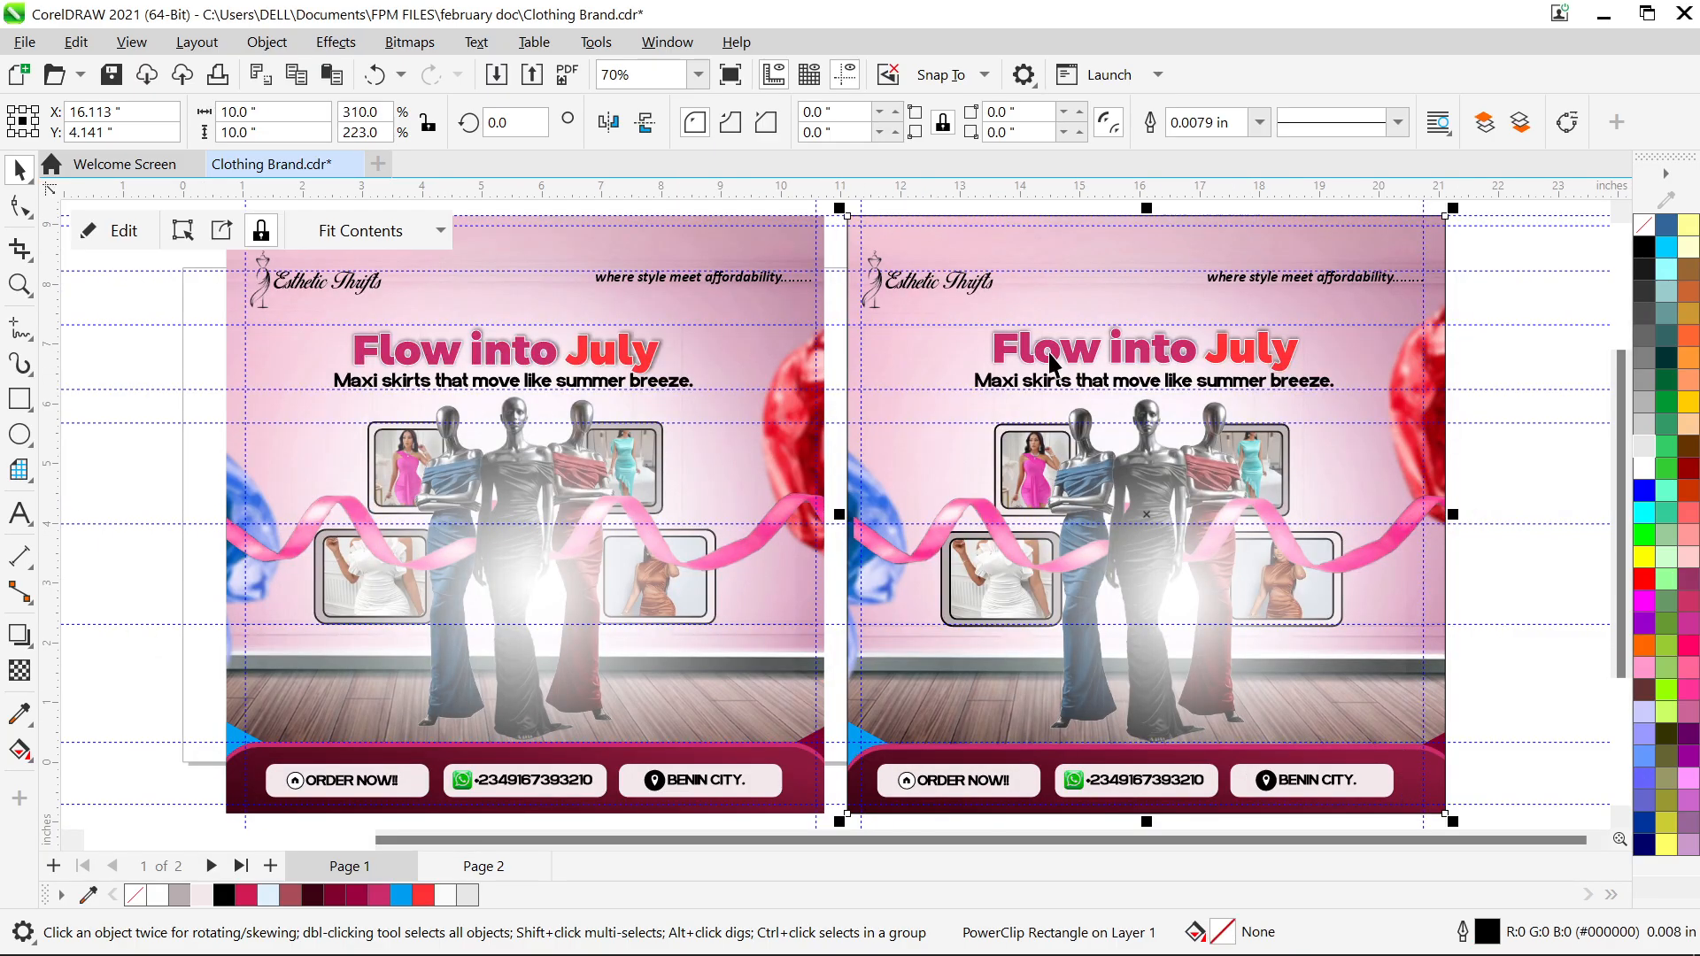
key("F12")
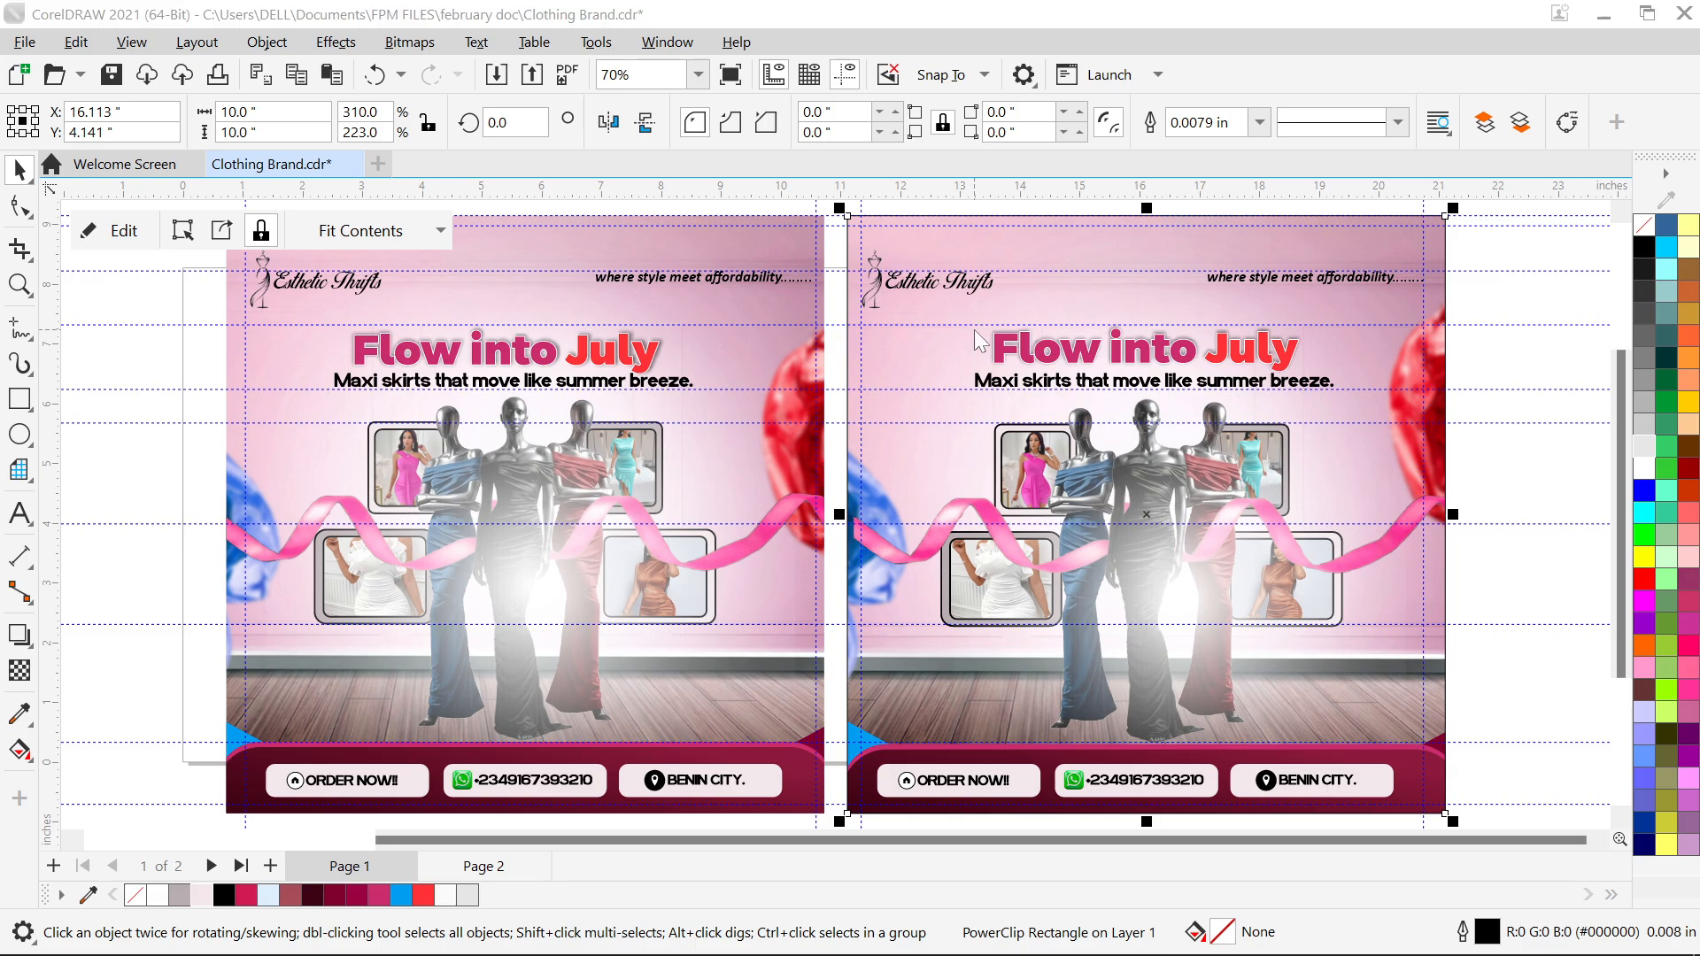
left_click(727, 346)
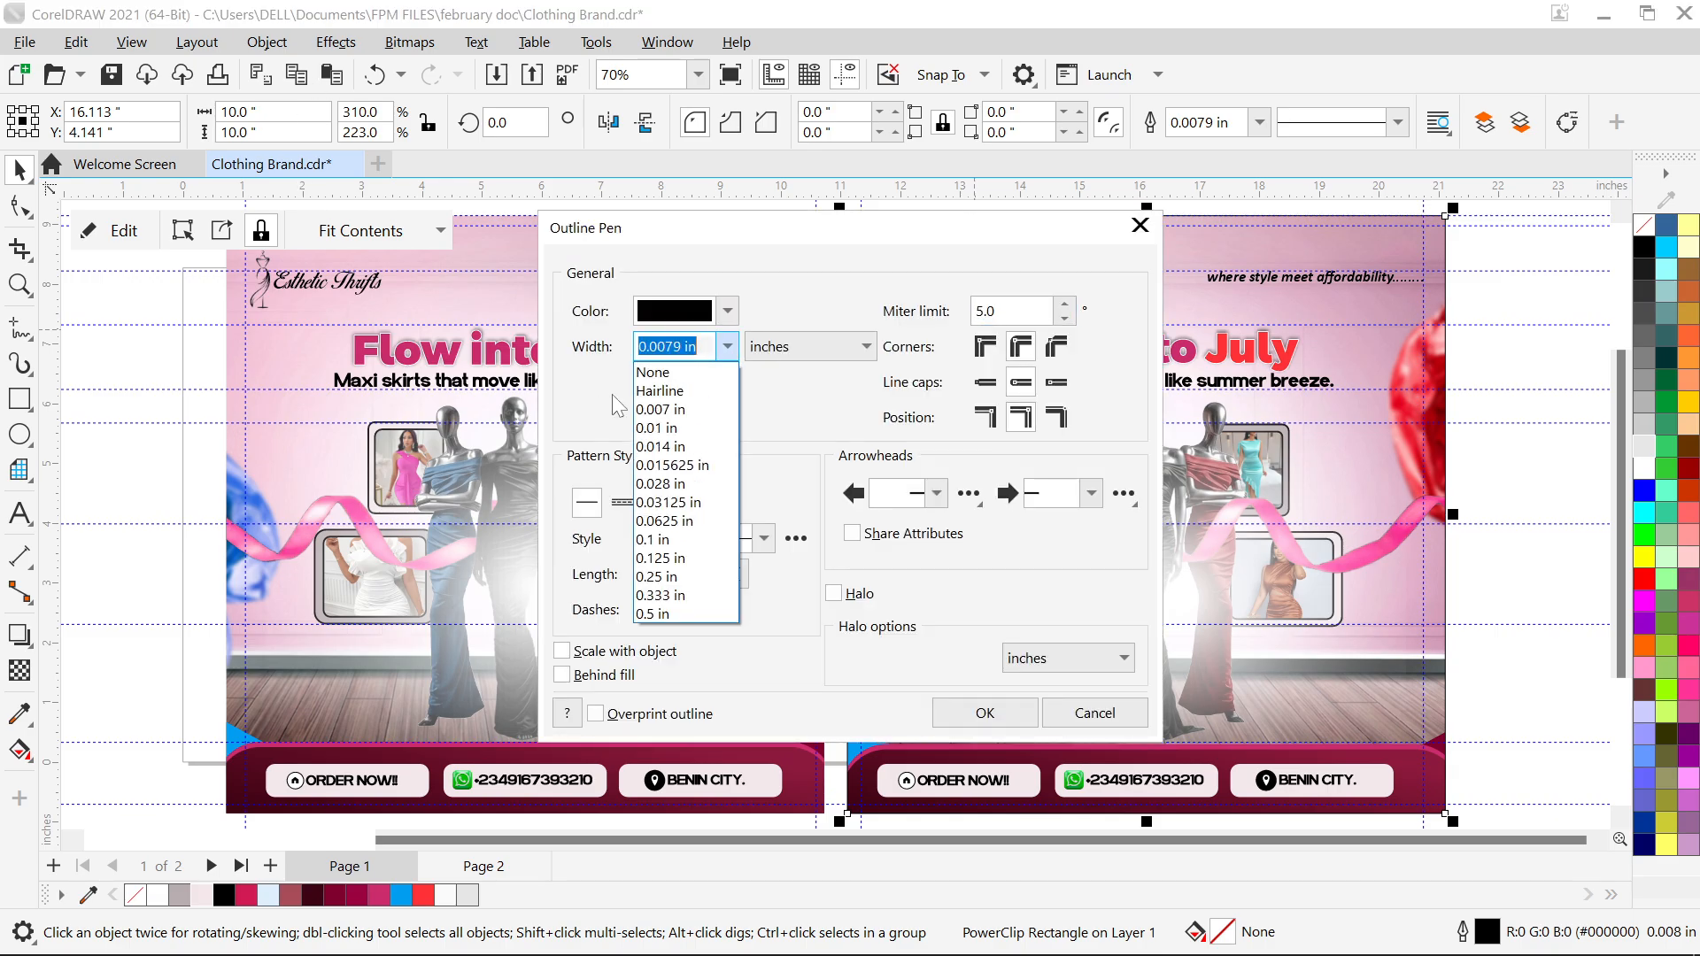
left_click(673, 366)
left_click(982, 713)
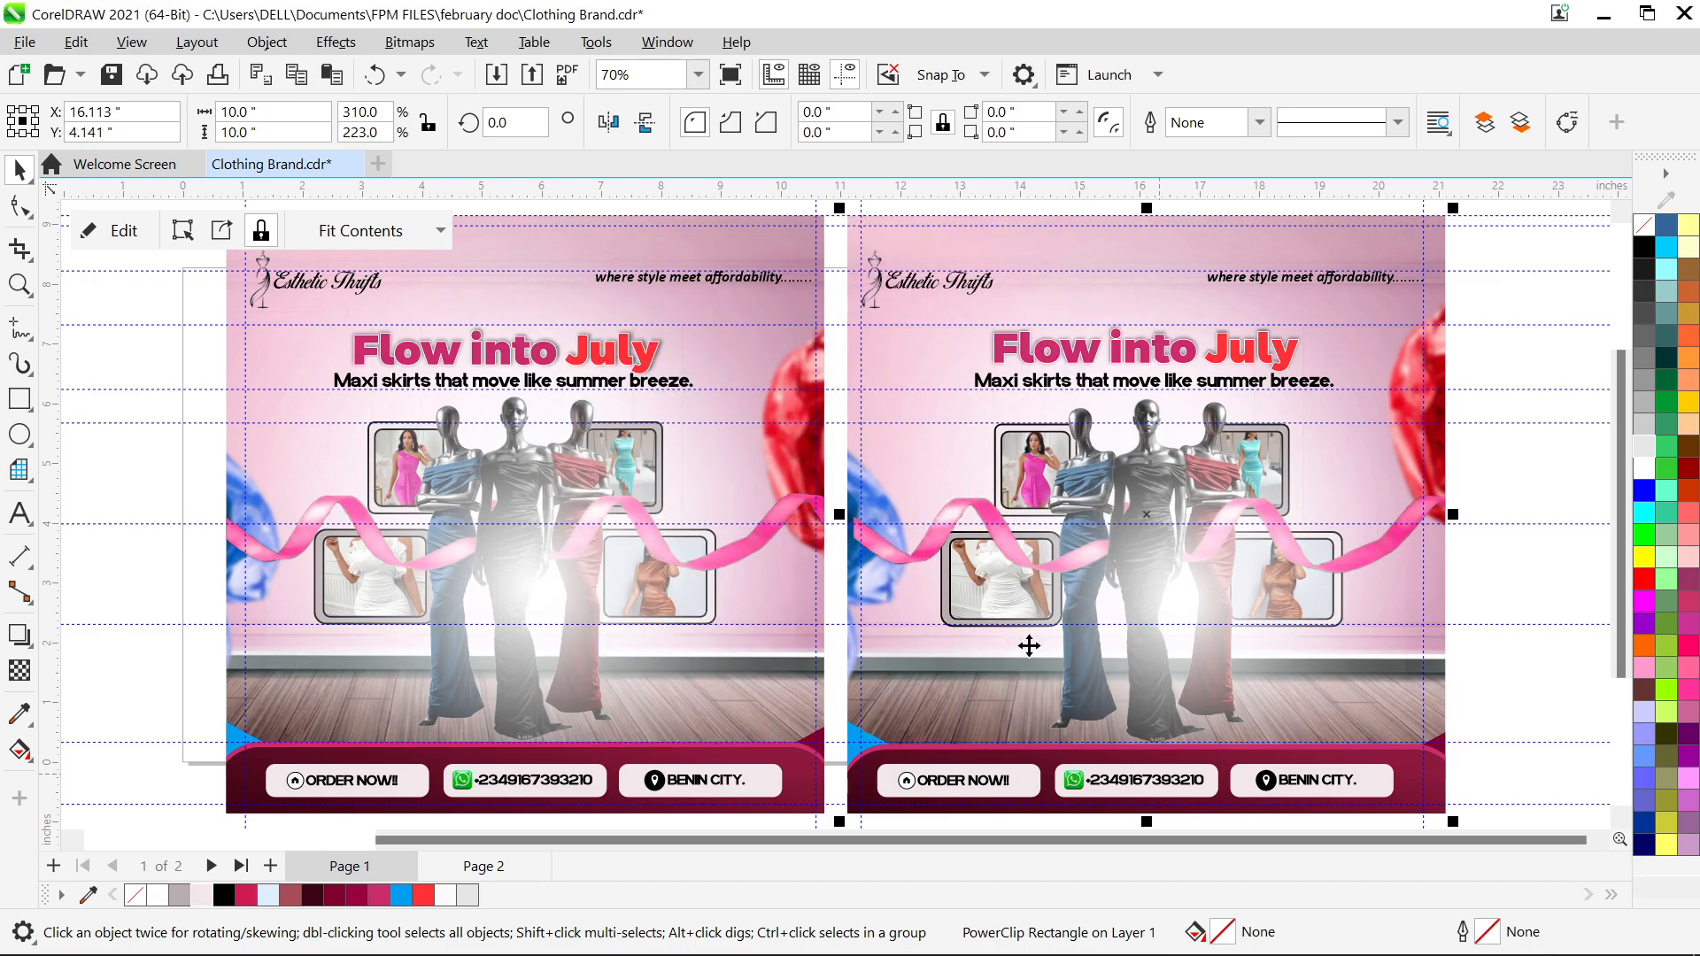
Compare both flyers in a full-screen preview and examine the recreated footer's contact buttons up close
key("F9")
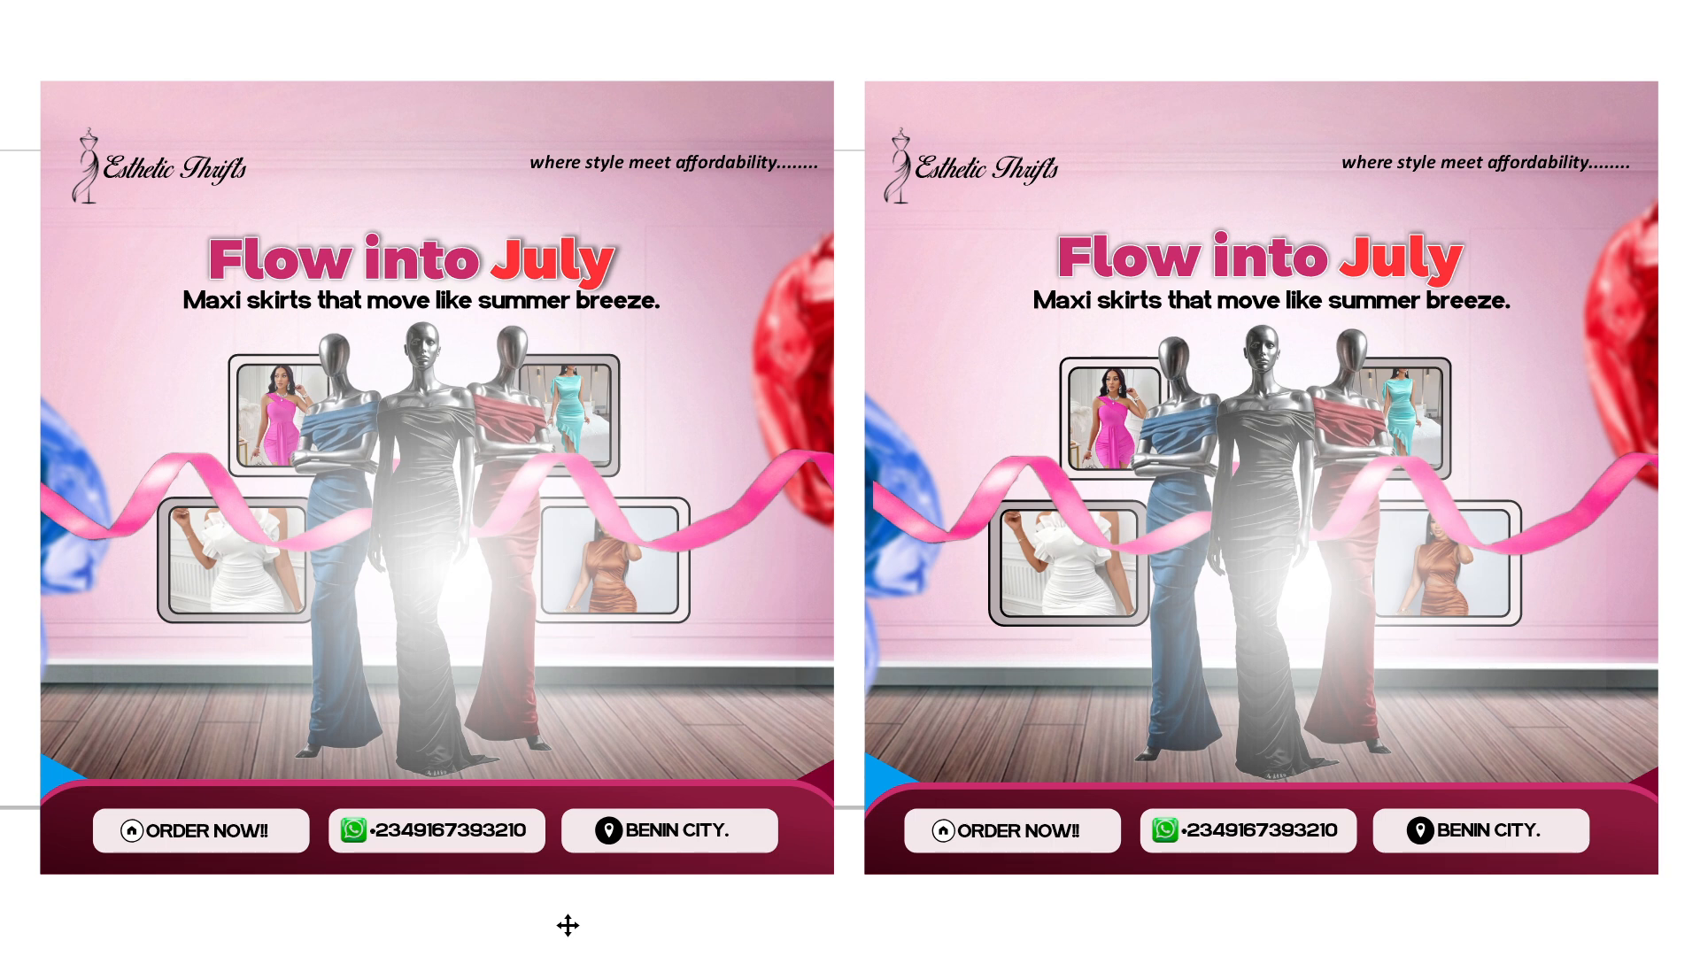
key("Escape")
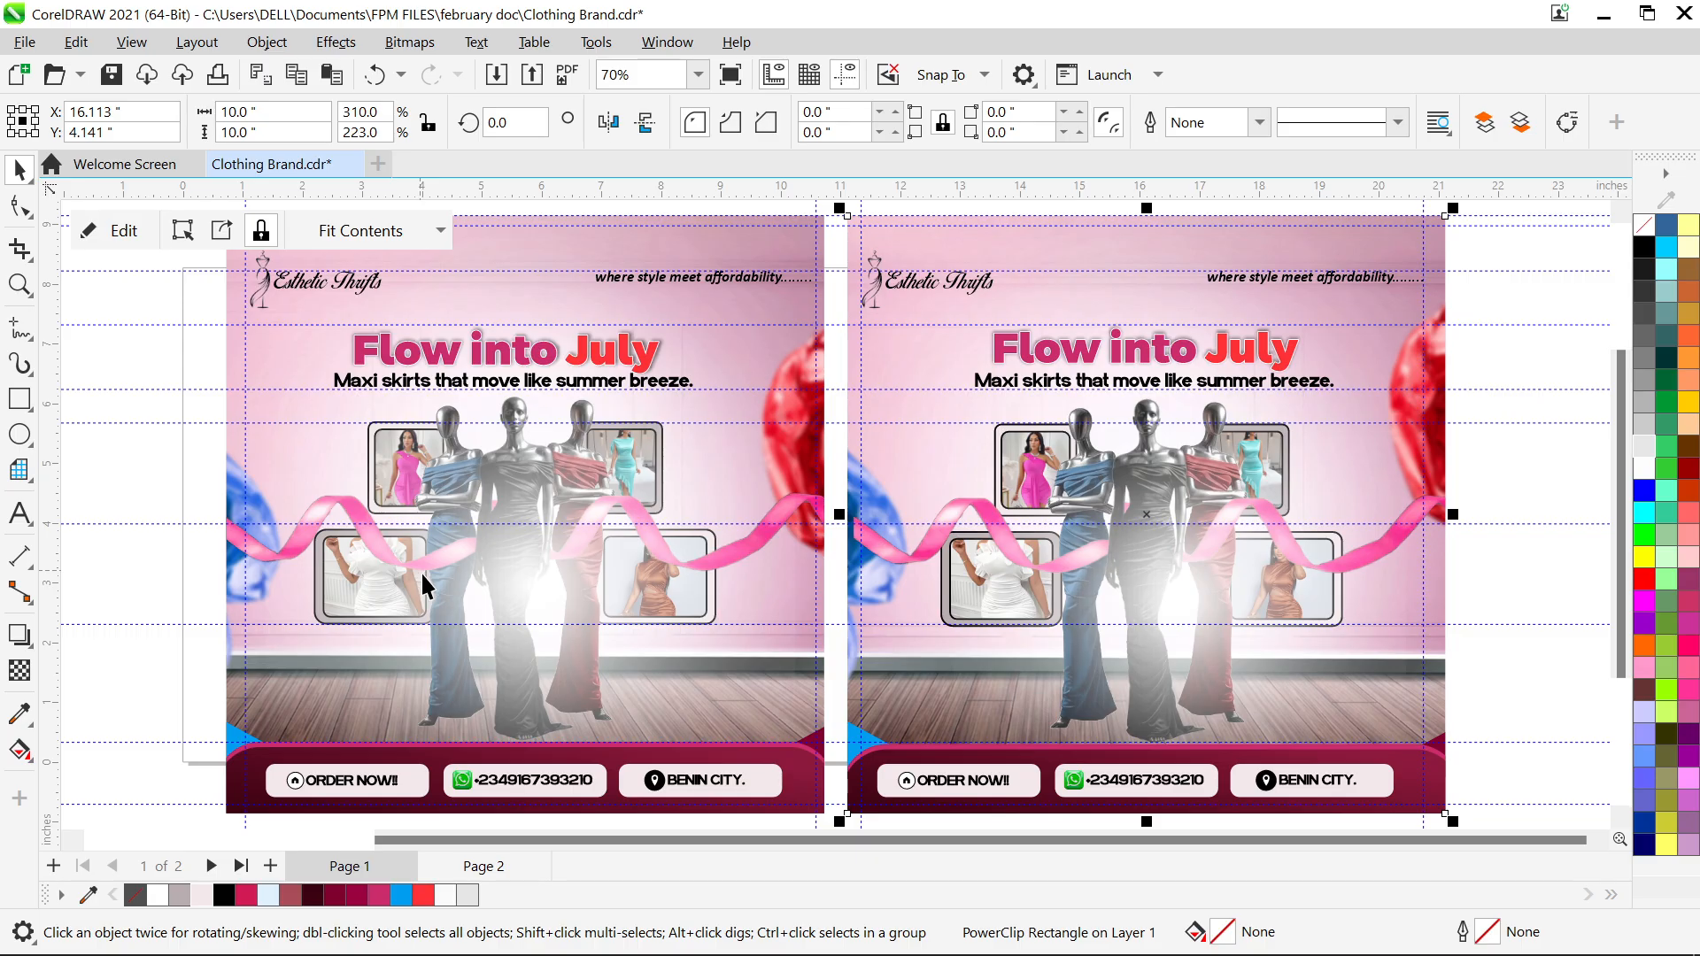
scroll(1096, 814, "up", 4)
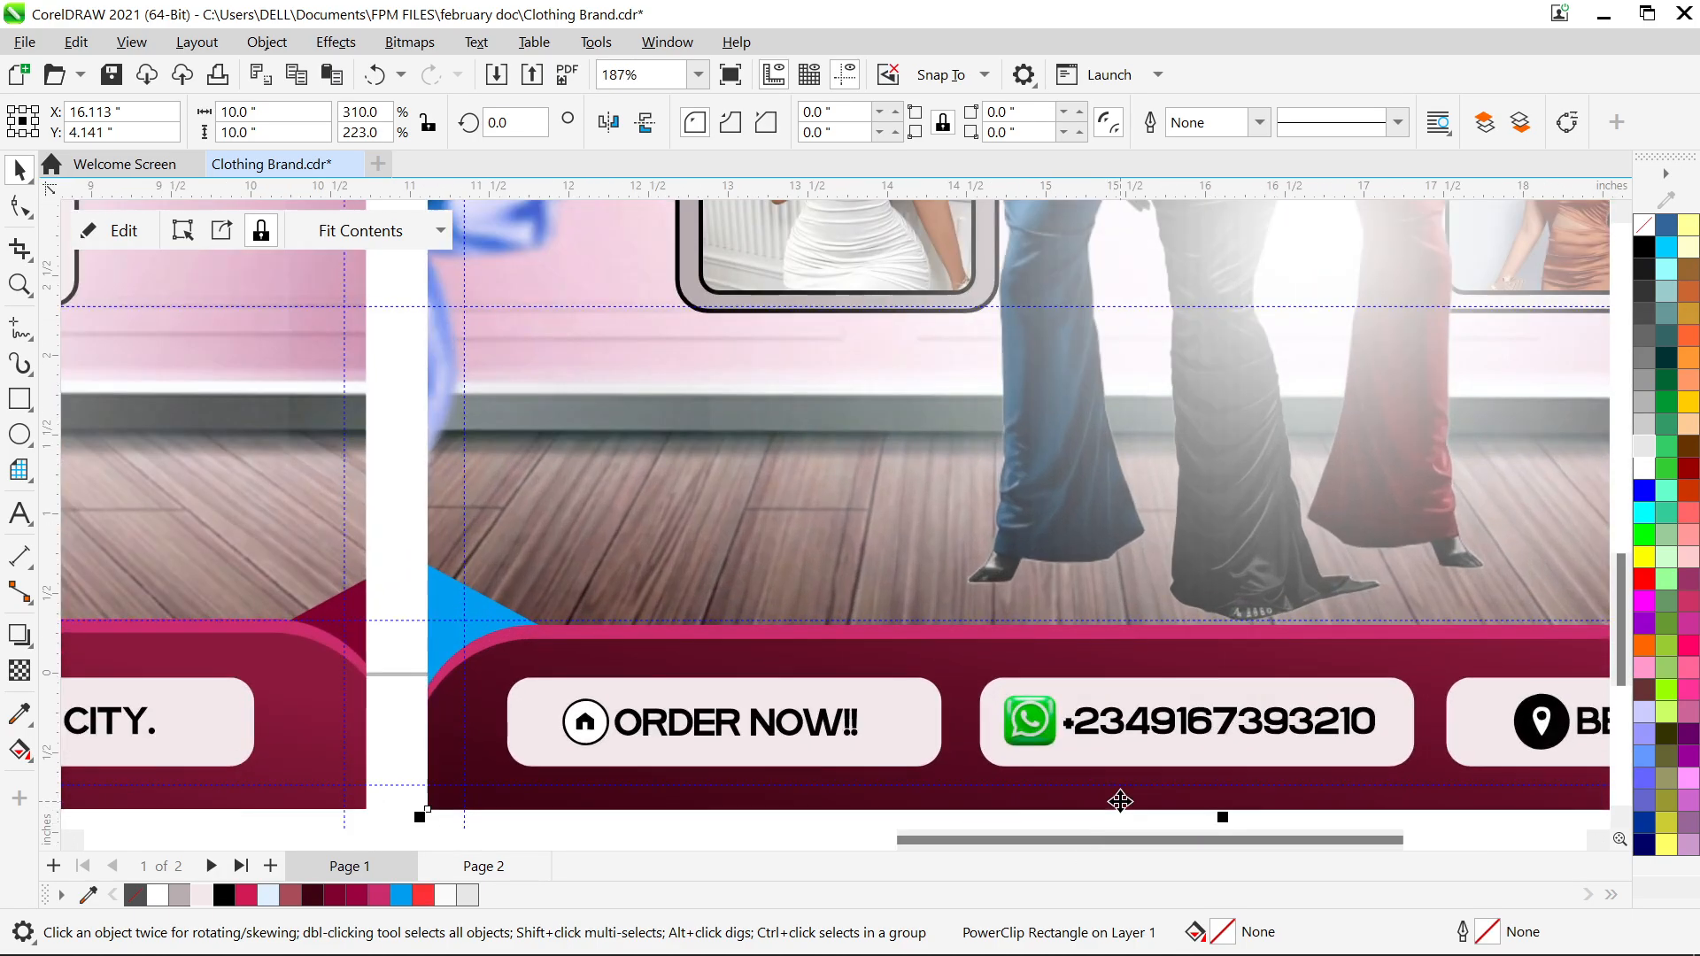
scroll(1119, 802, "up", 2)
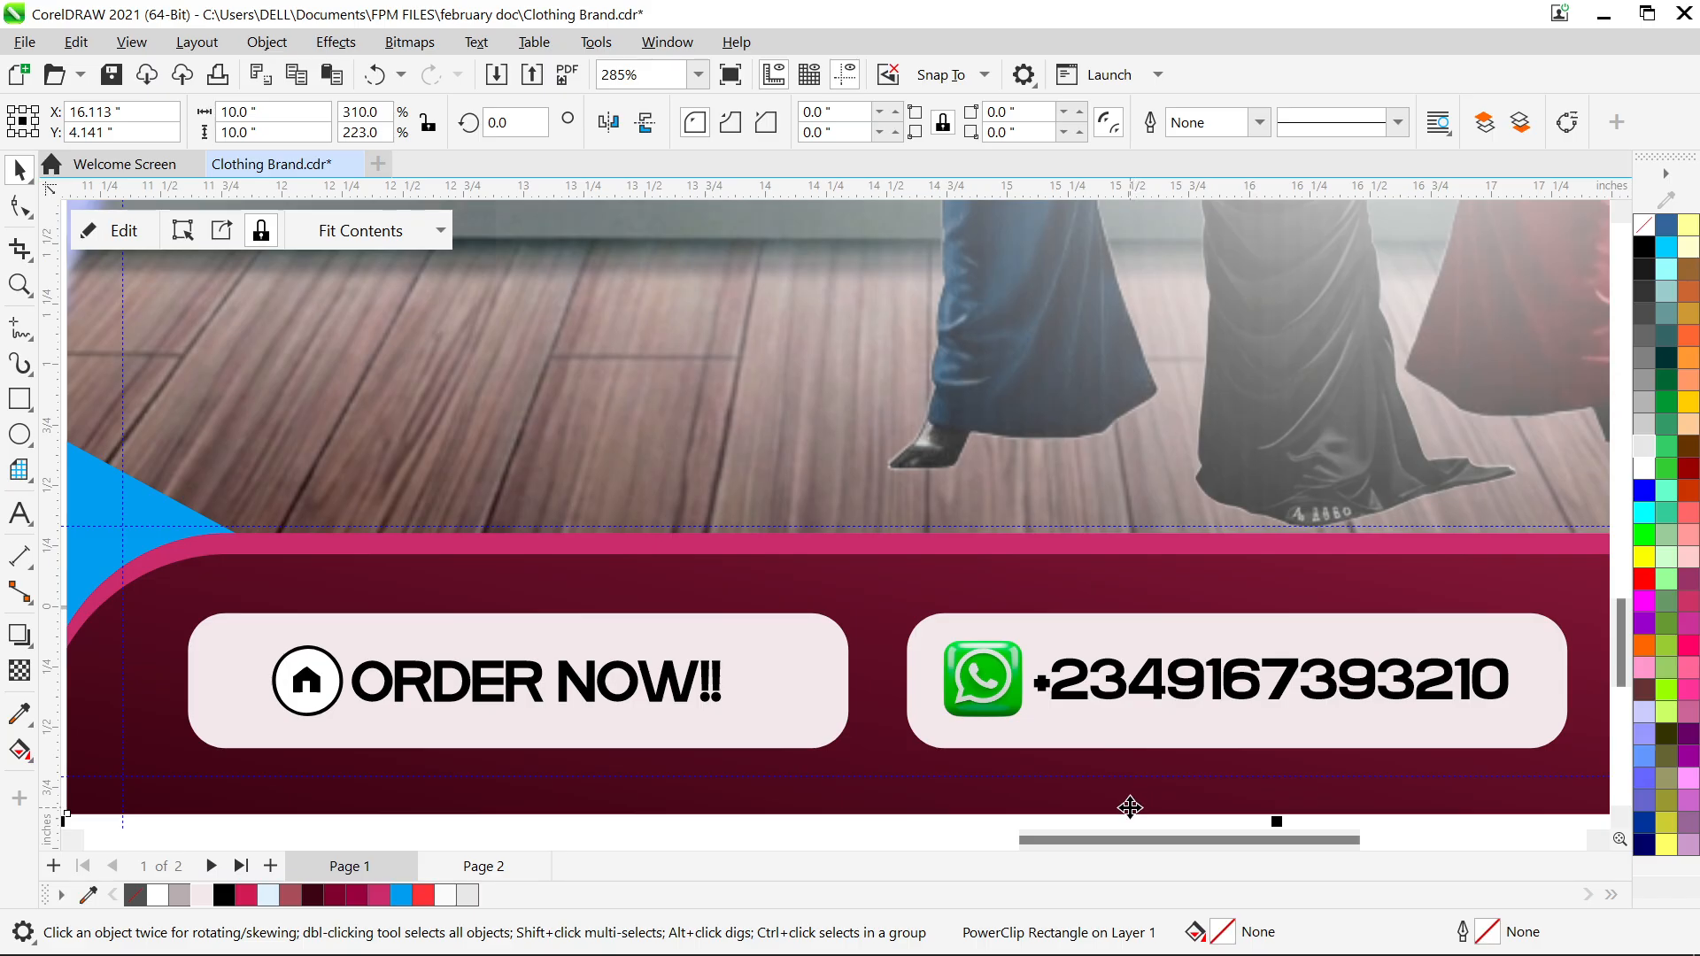
scroll(1129, 808, "up", 3)
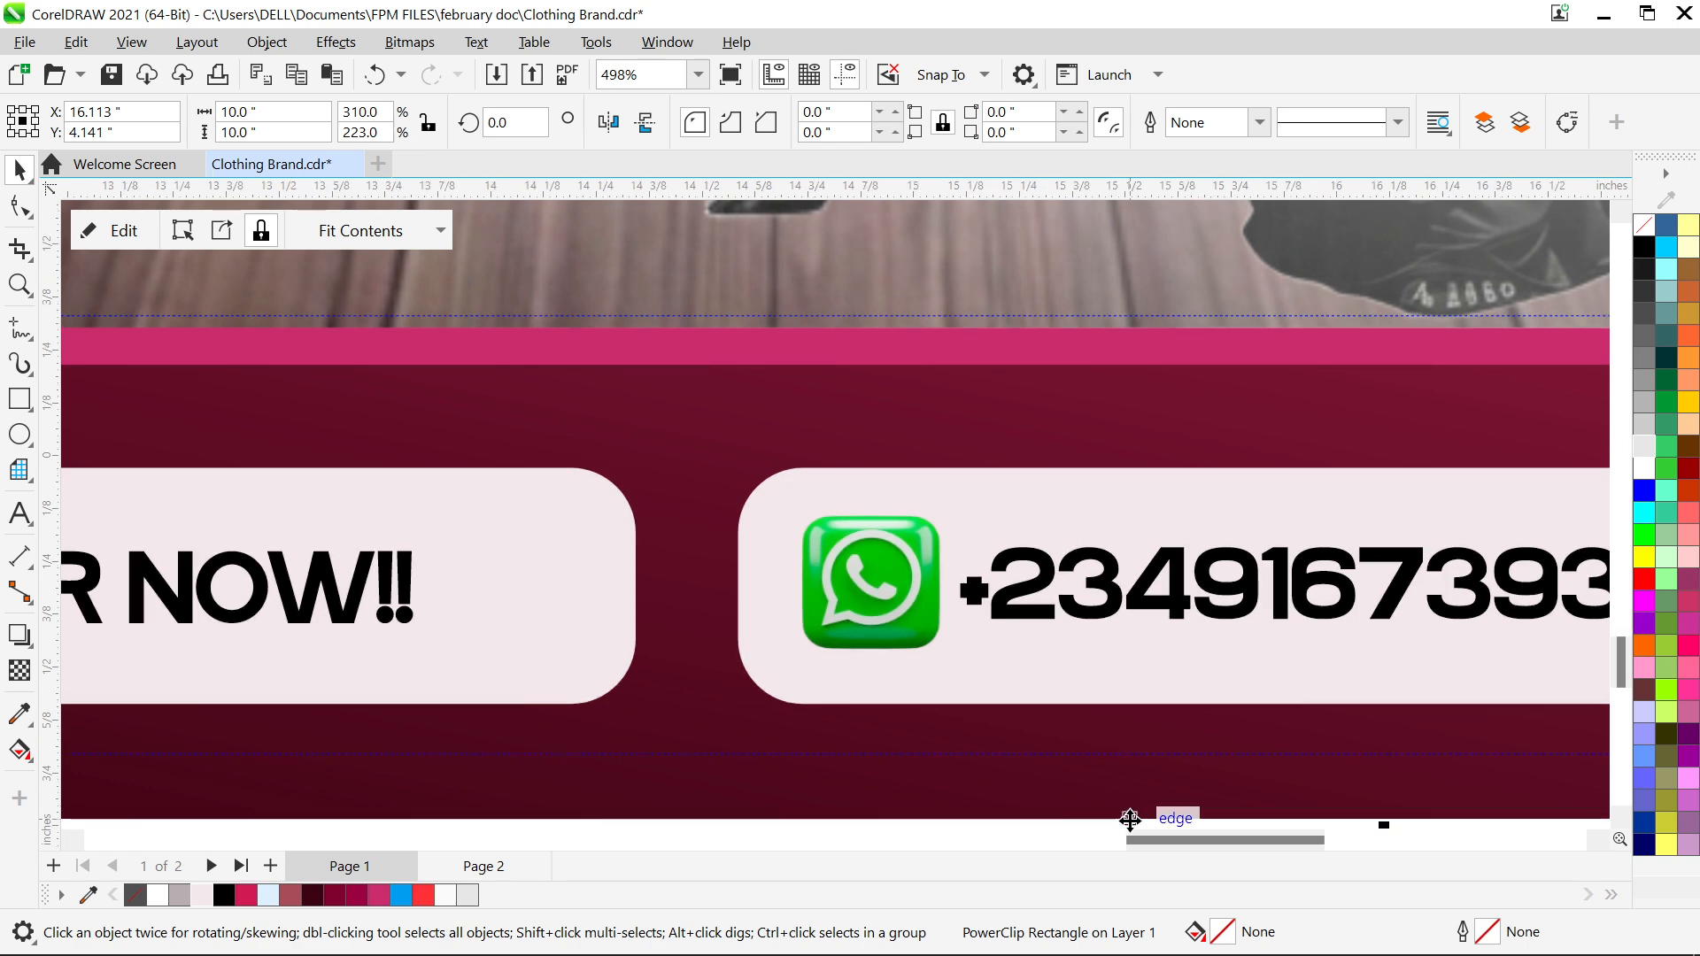
scroll(1133, 807, "down", 9)
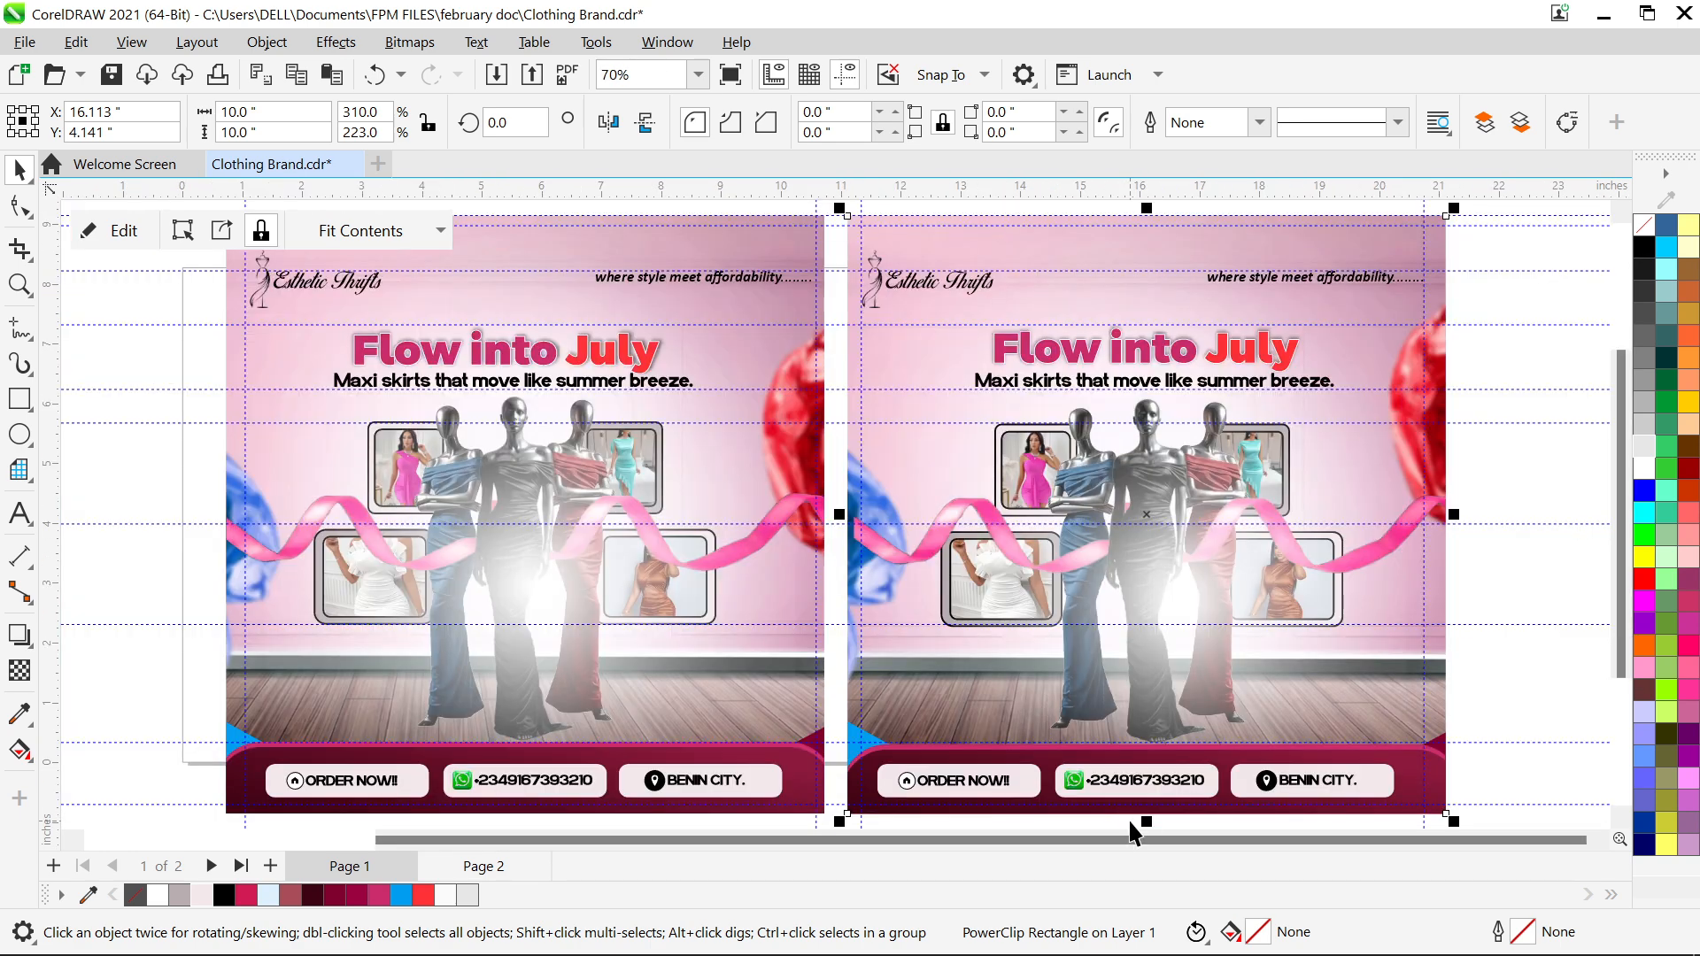